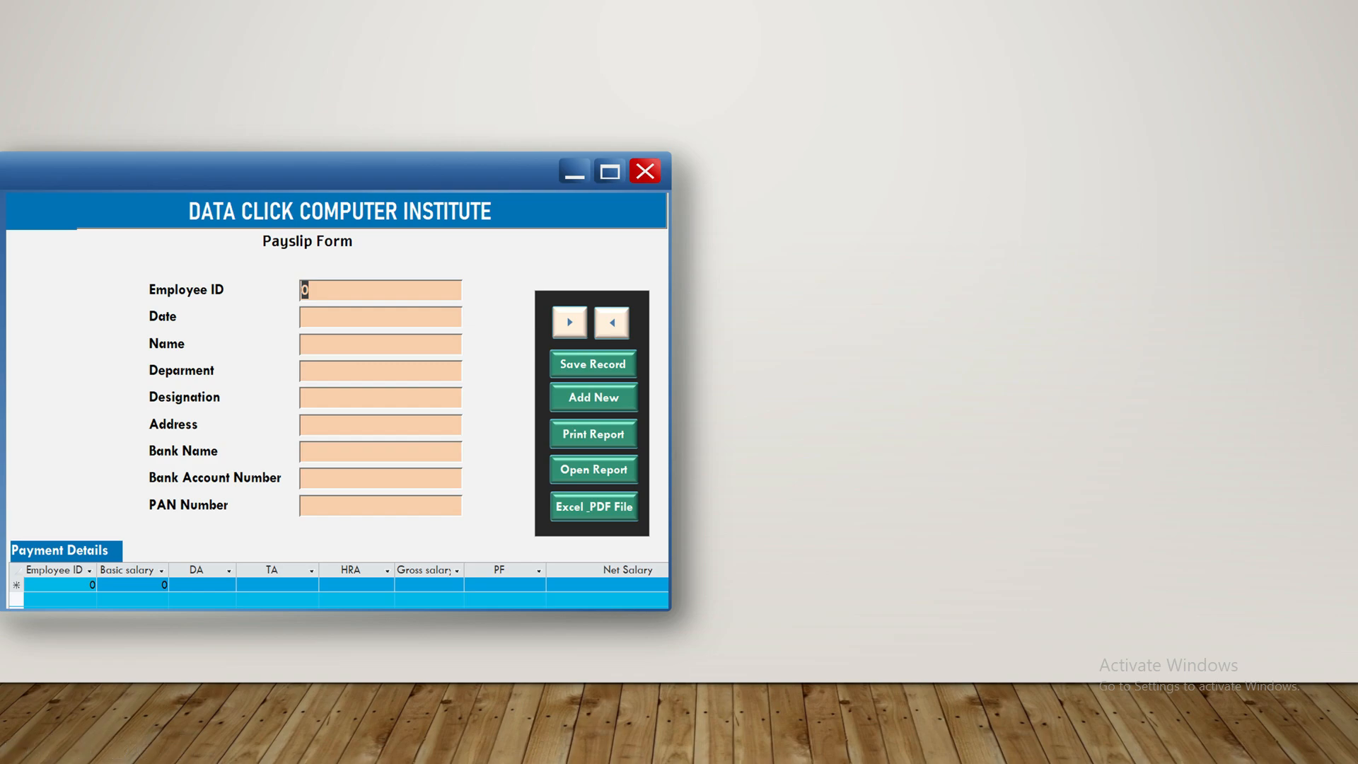
Open the SAILARY FORM in Form view to show record 101 with its Payment Details subform
left_click(589, 437)
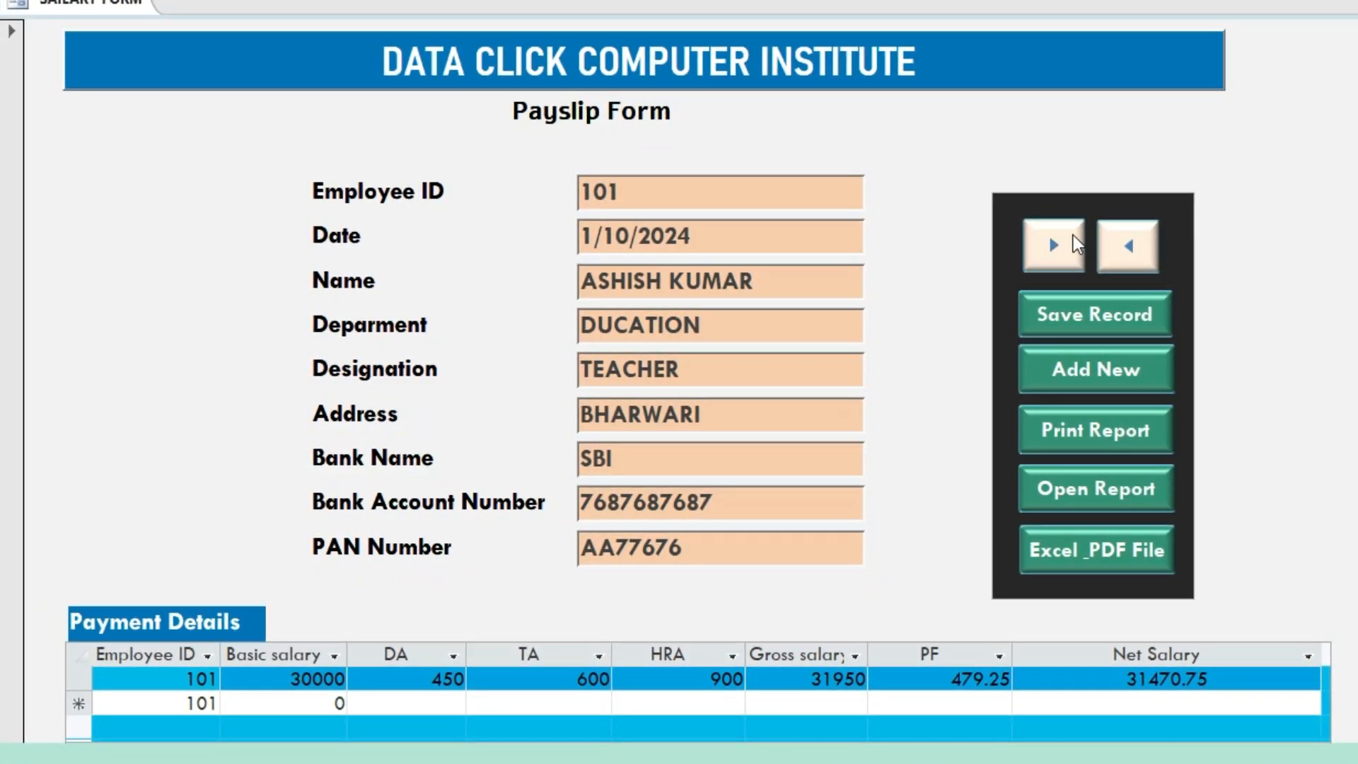
Step forward through the saved employee records one by one
left_click(1054, 244)
left_click(1054, 246)
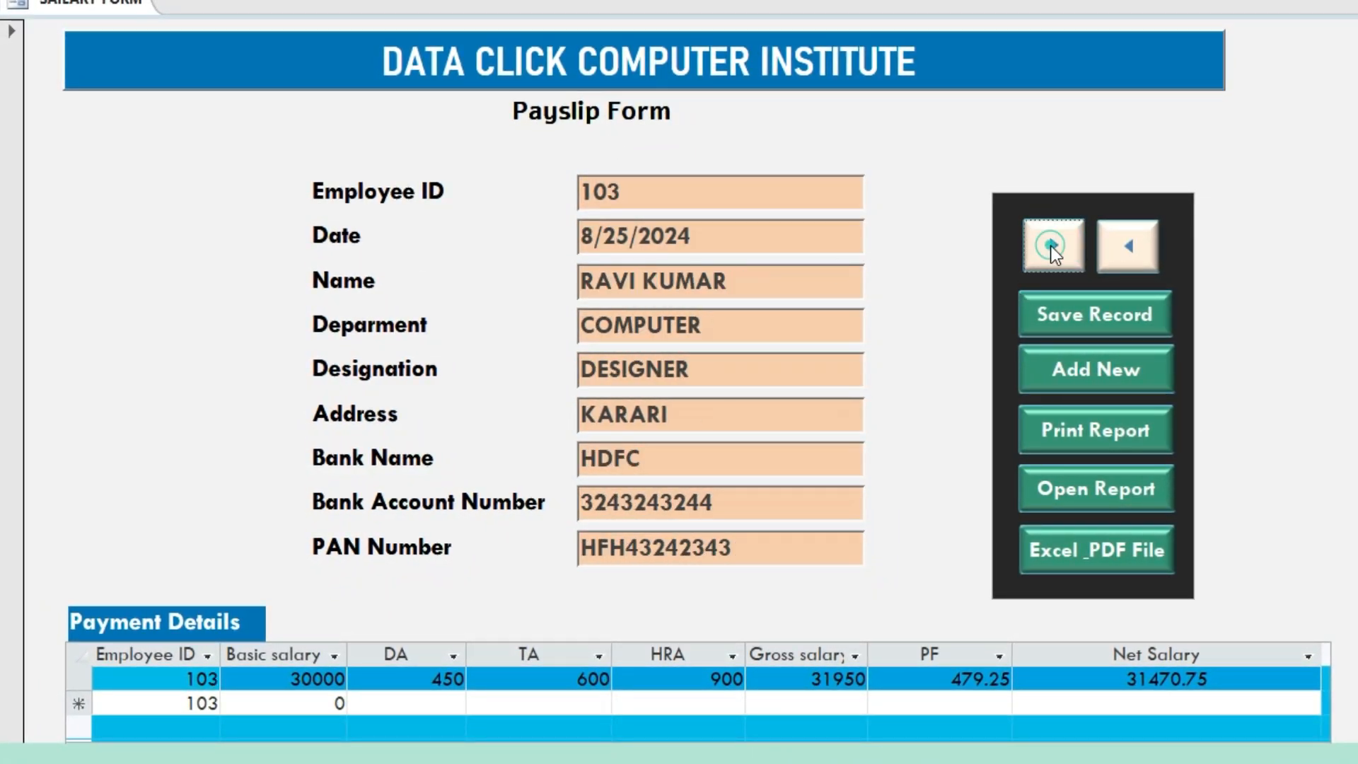
left_click(1052, 245)
left_click(1053, 246)
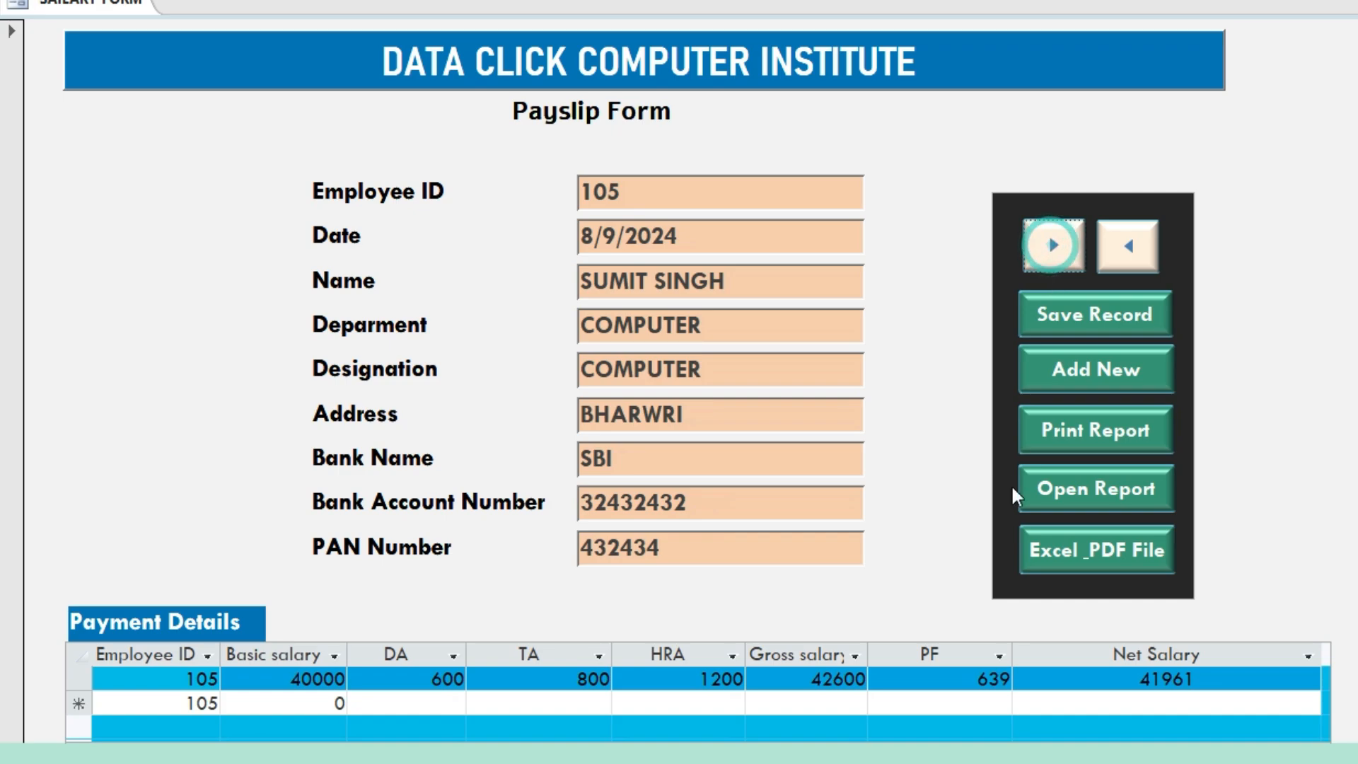
left_click(1054, 248)
left_click(1054, 248)
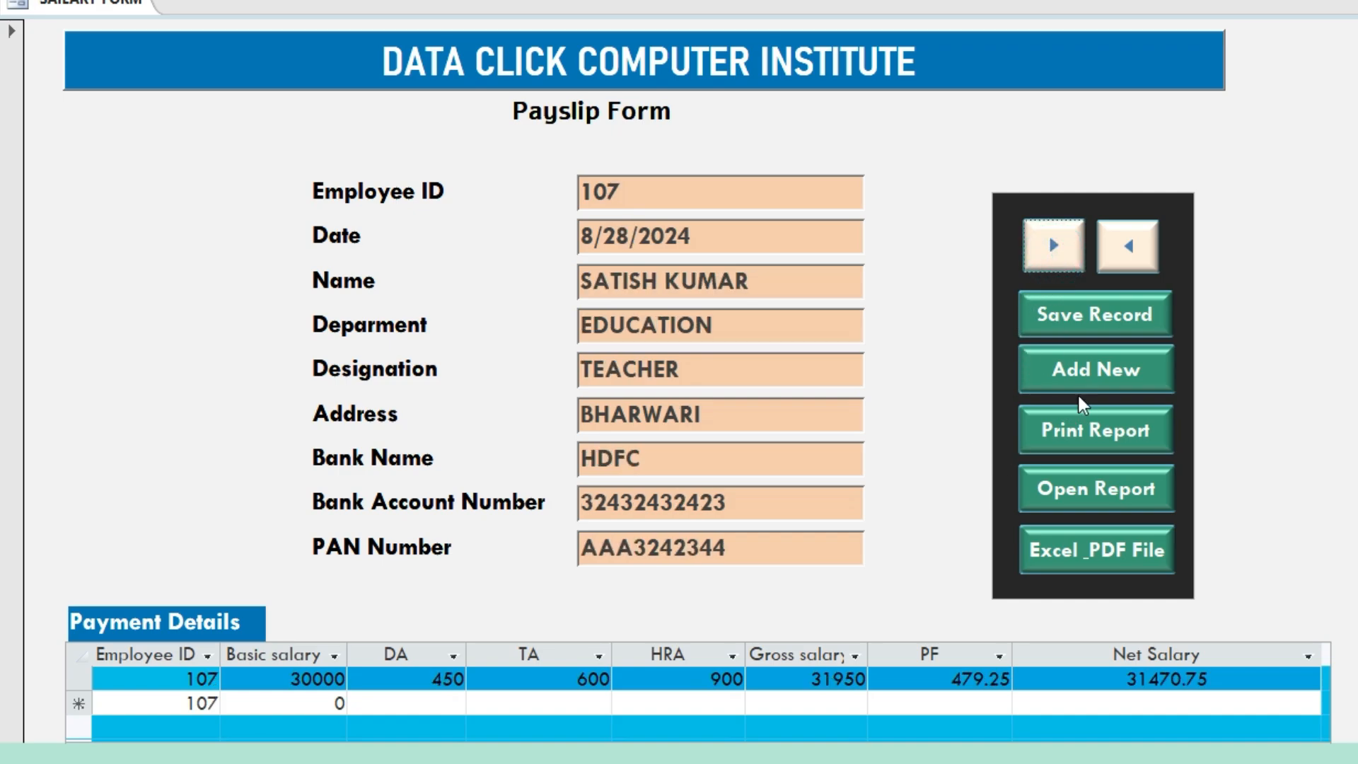
Start a new employee record with ID 114 dated 9/20/2024
left_click(1026, 381)
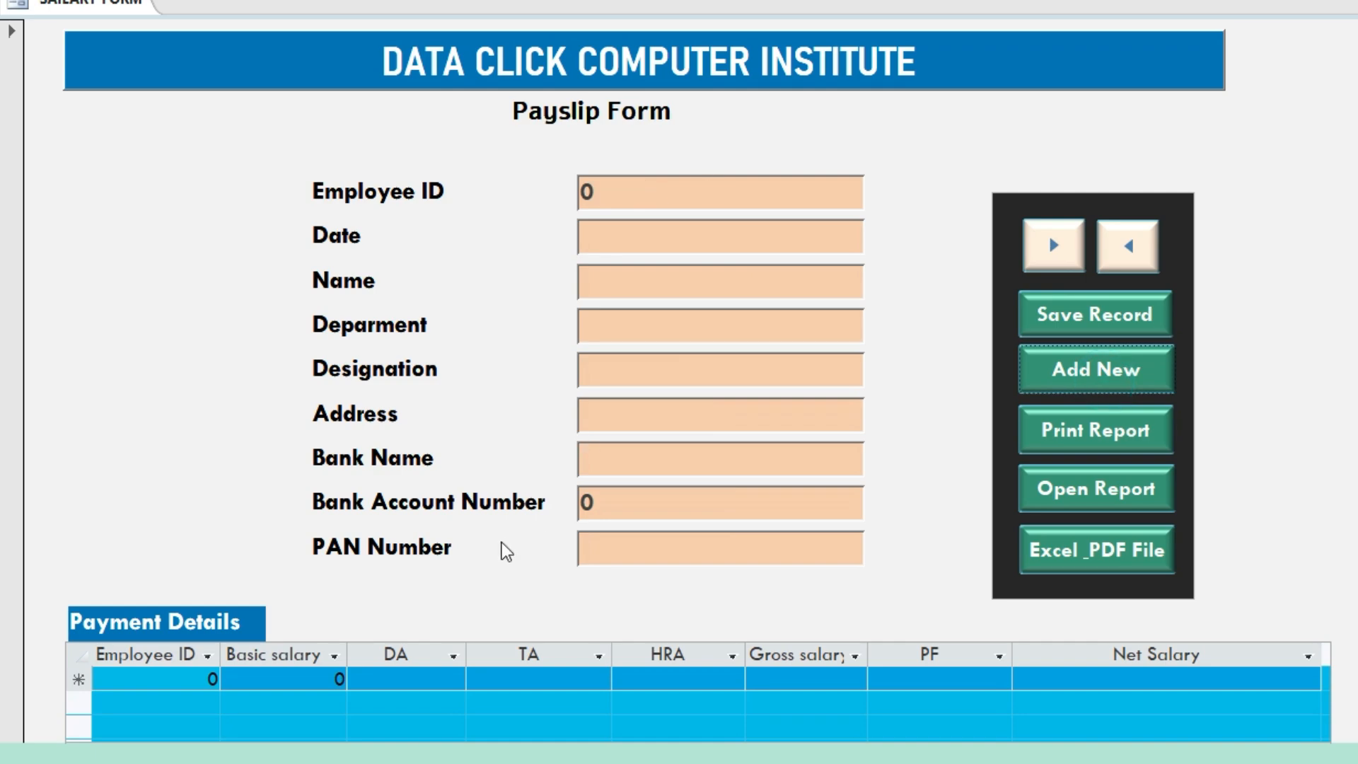
left_click(619, 204)
double_click(619, 204)
type("114")
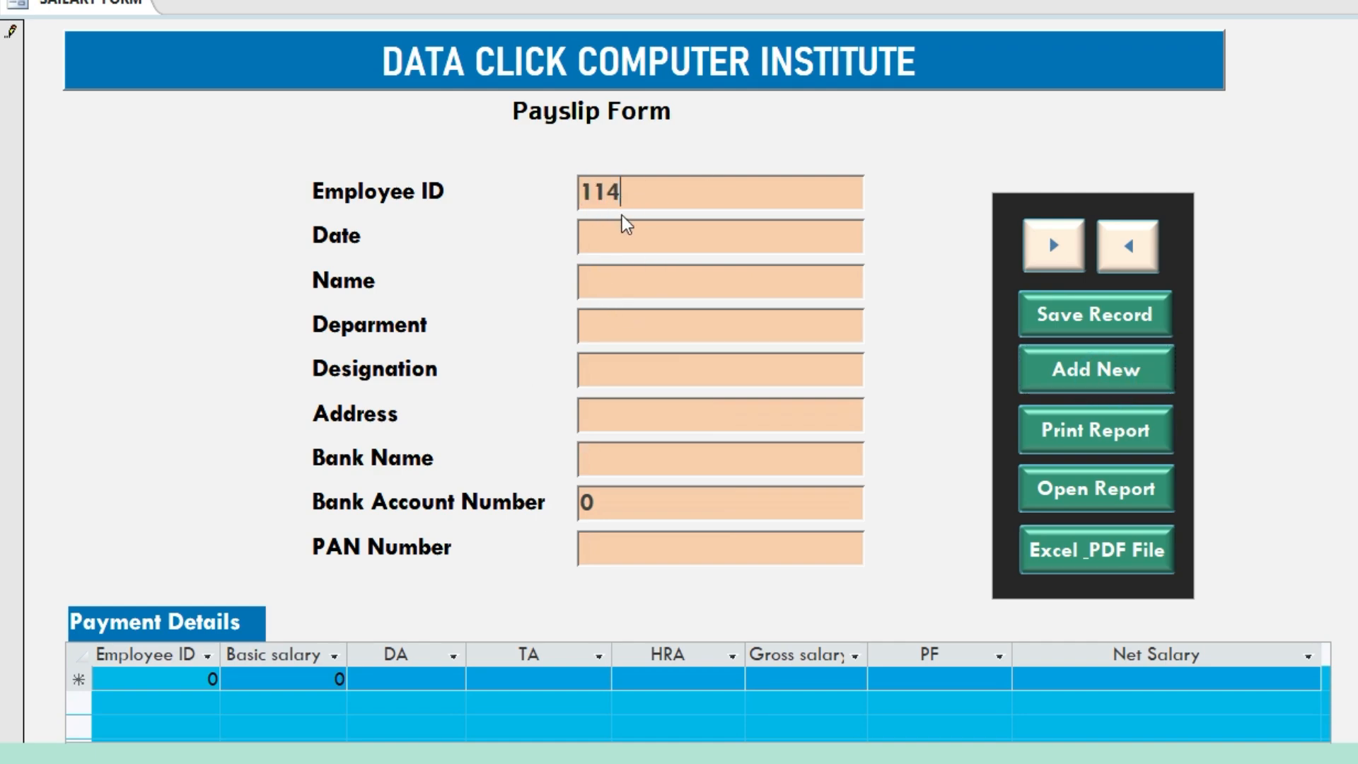
left_click(632, 234)
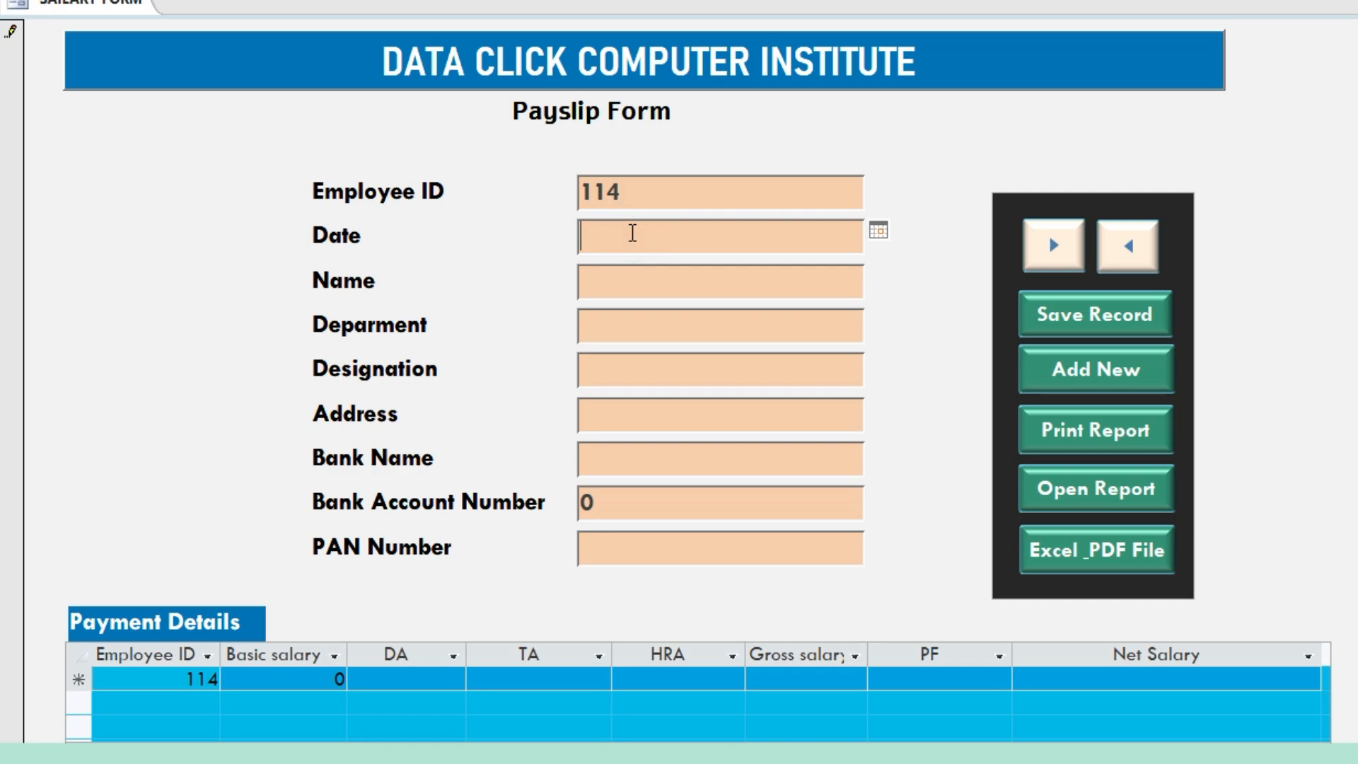
left_click(878, 229)
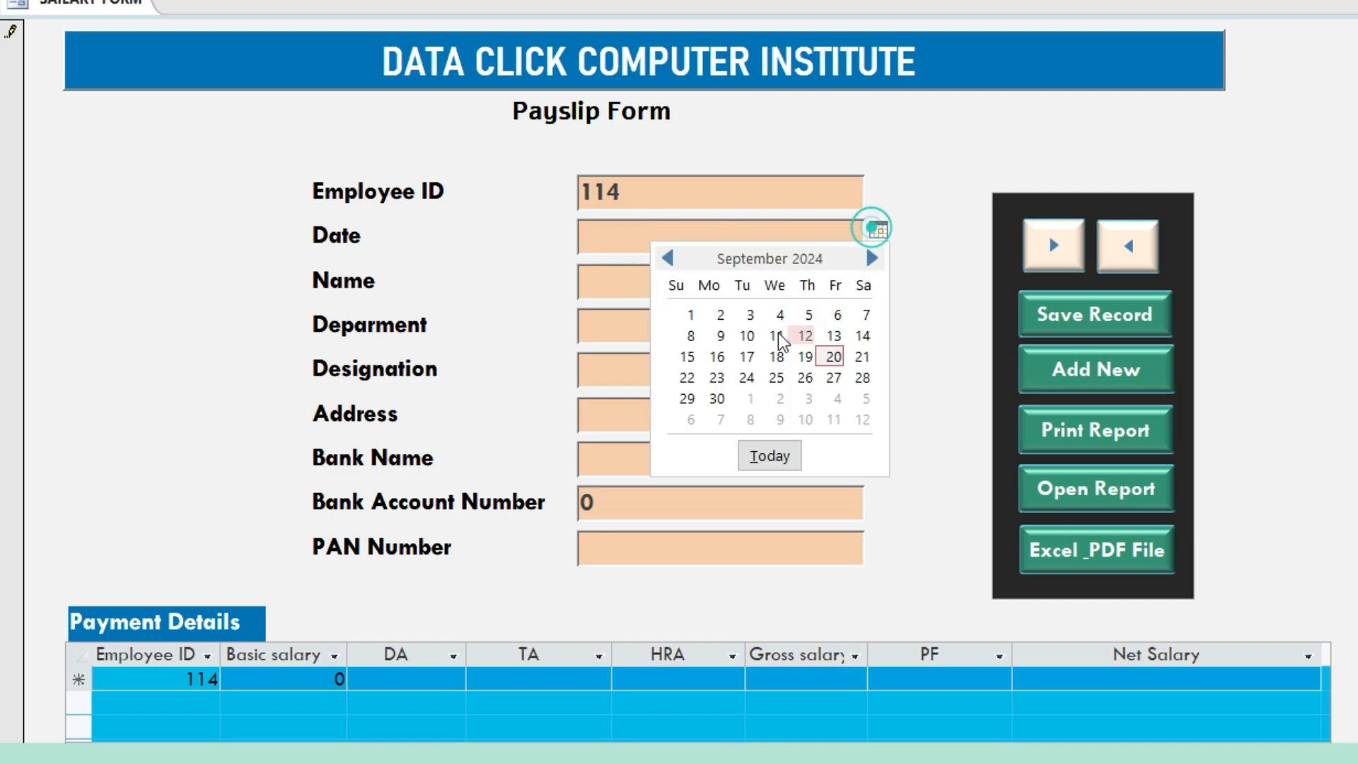
left_click(829, 355)
Enter the employee's full name, department EDUCATION and designation TEACHER
left_click(711, 275)
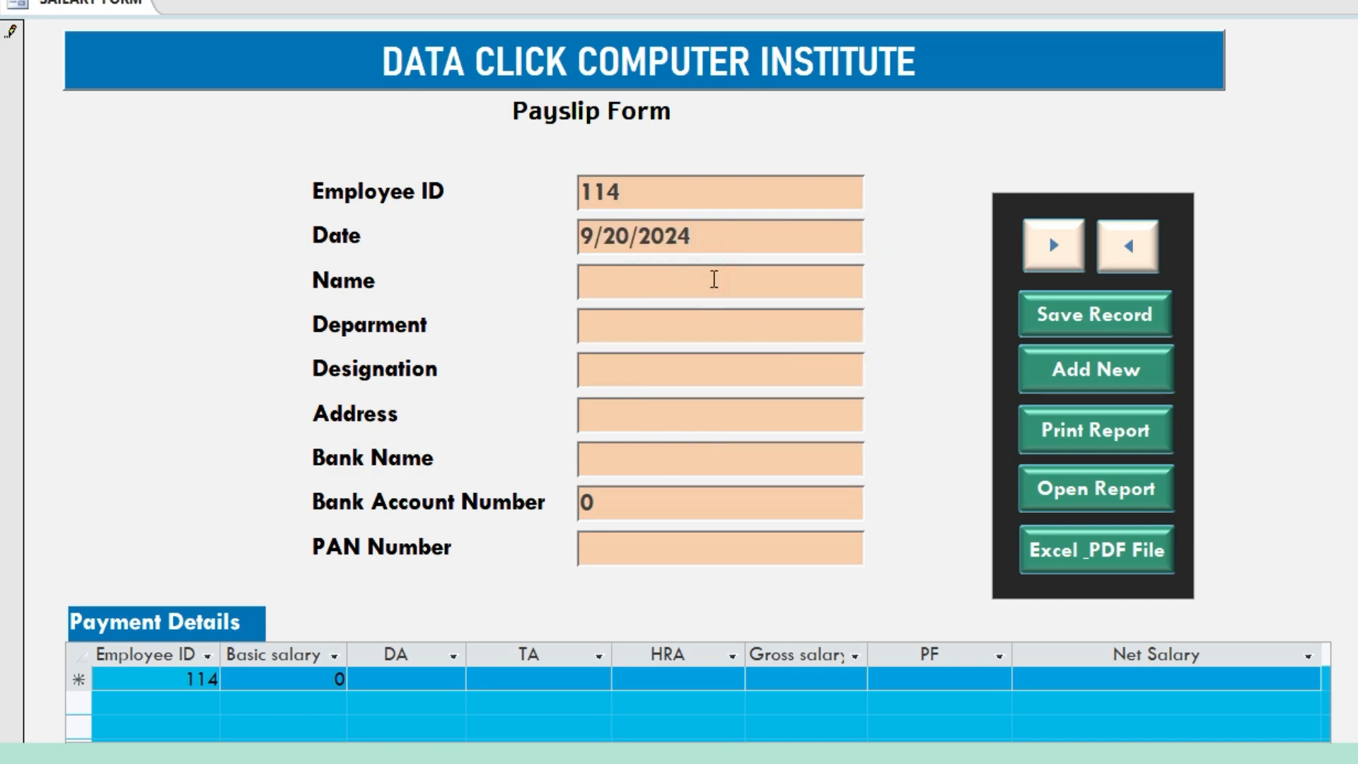
left_click(722, 333)
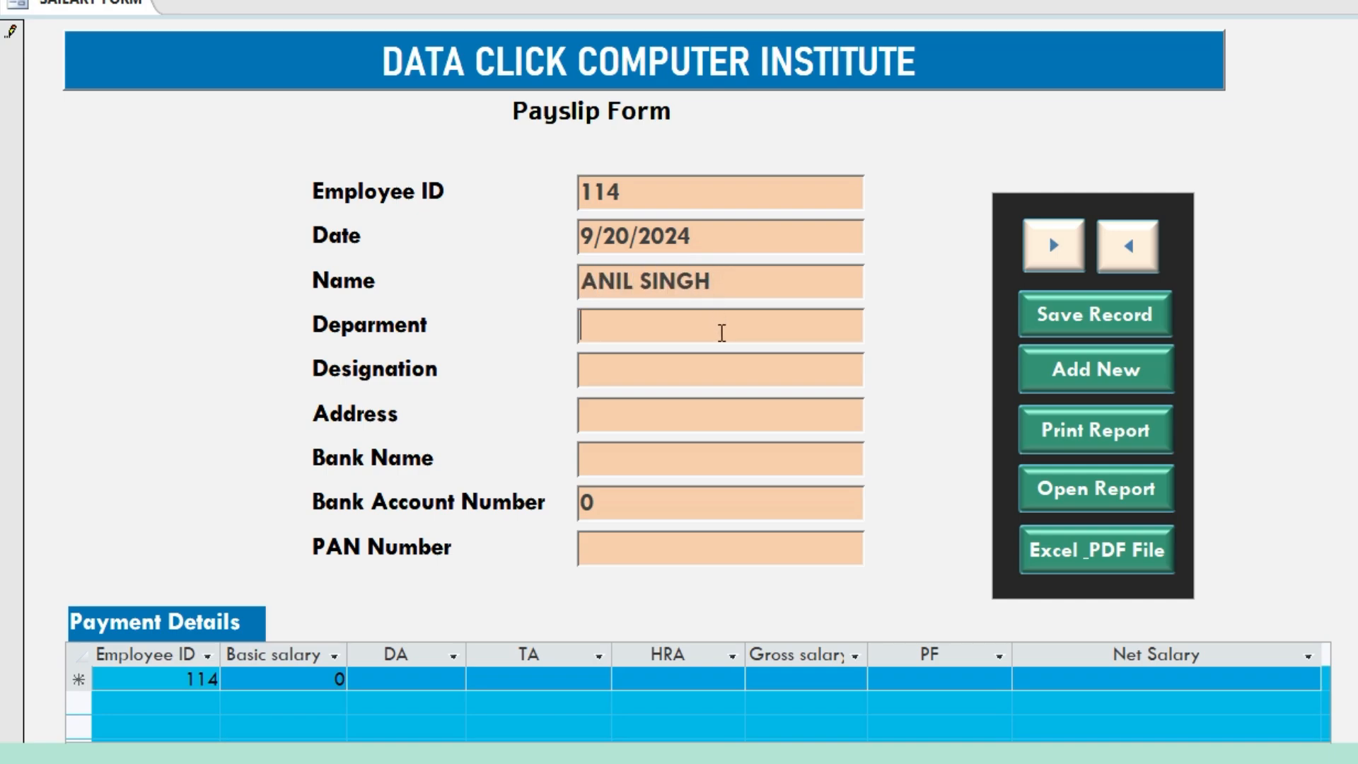
type("EDUCATION")
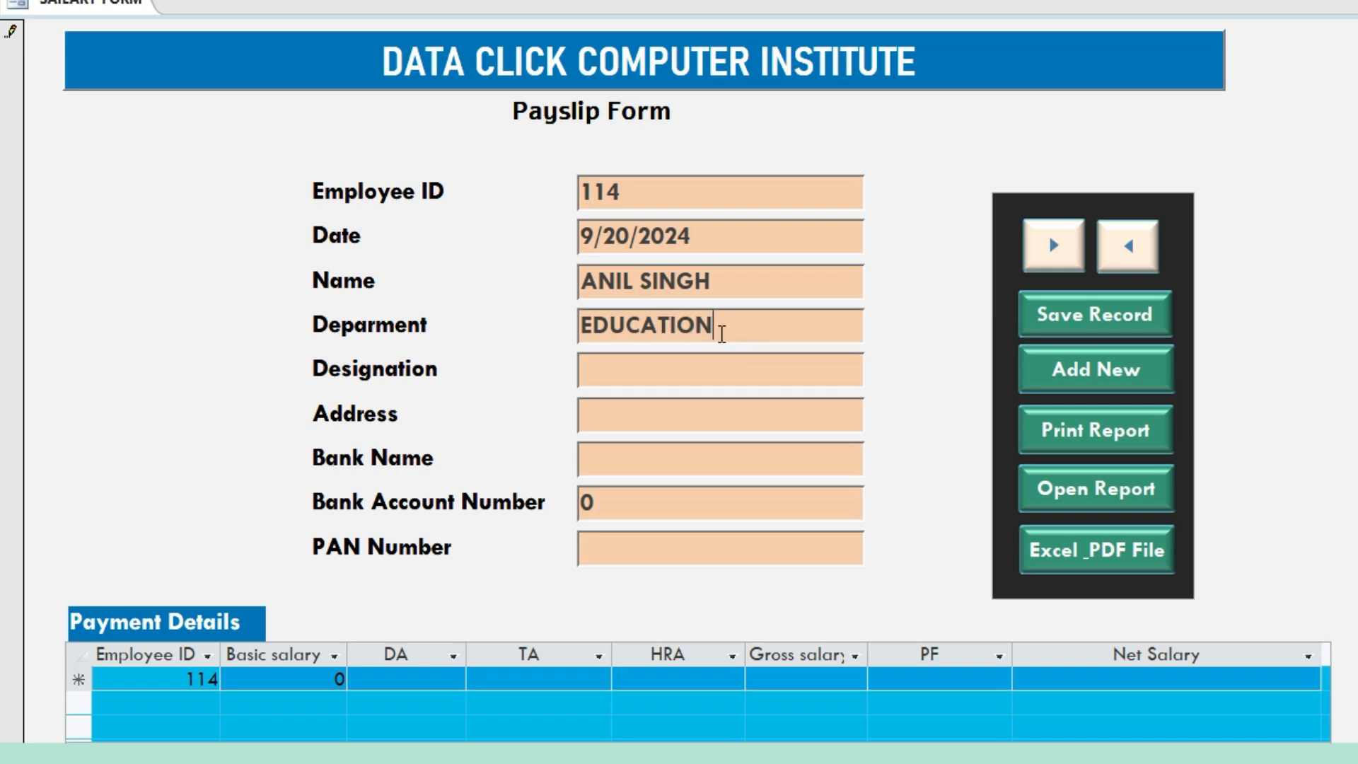
left_click(736, 367)
type("TEACHER")
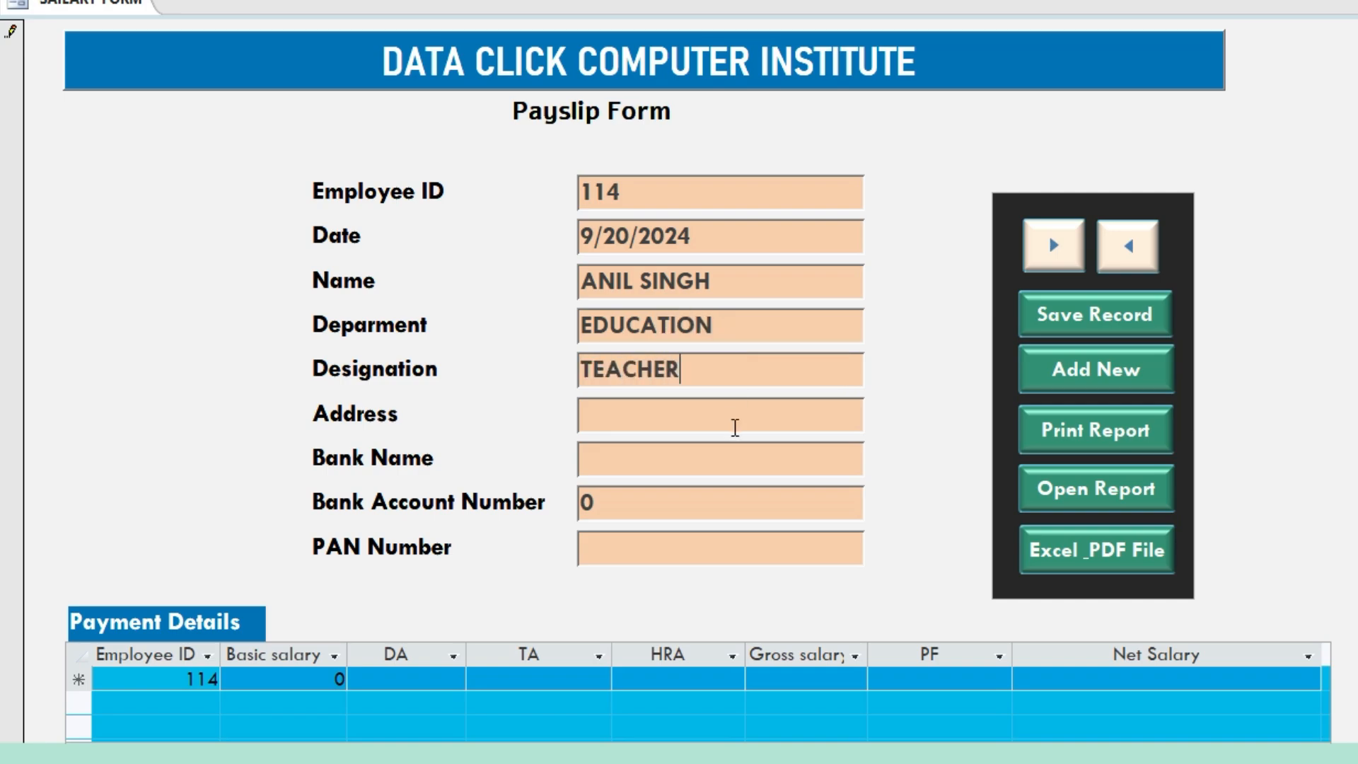
Fill in the employee's address, bank name HDFC, bank account number and PAN number
left_click(736, 427)
type("BHARWARI")
key("Tab")
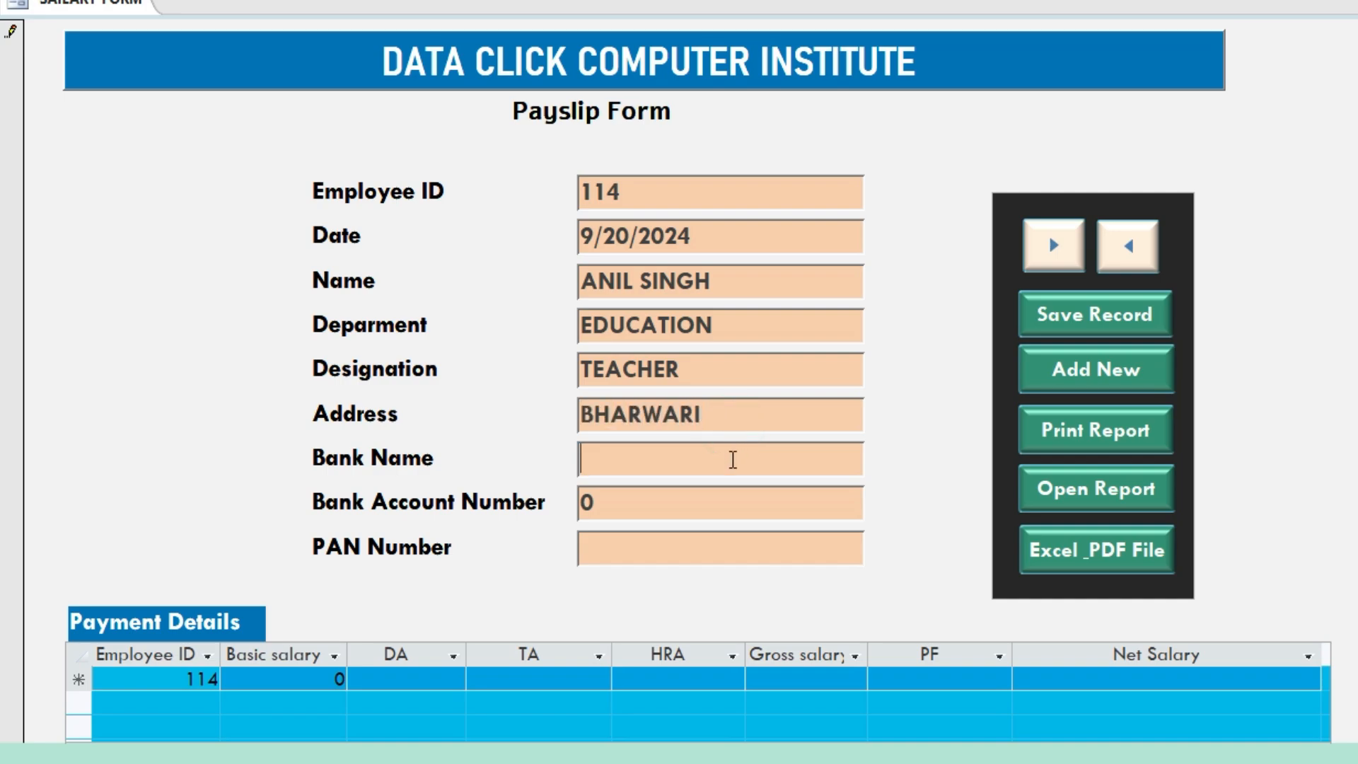
type("HDFC")
key("Tab")
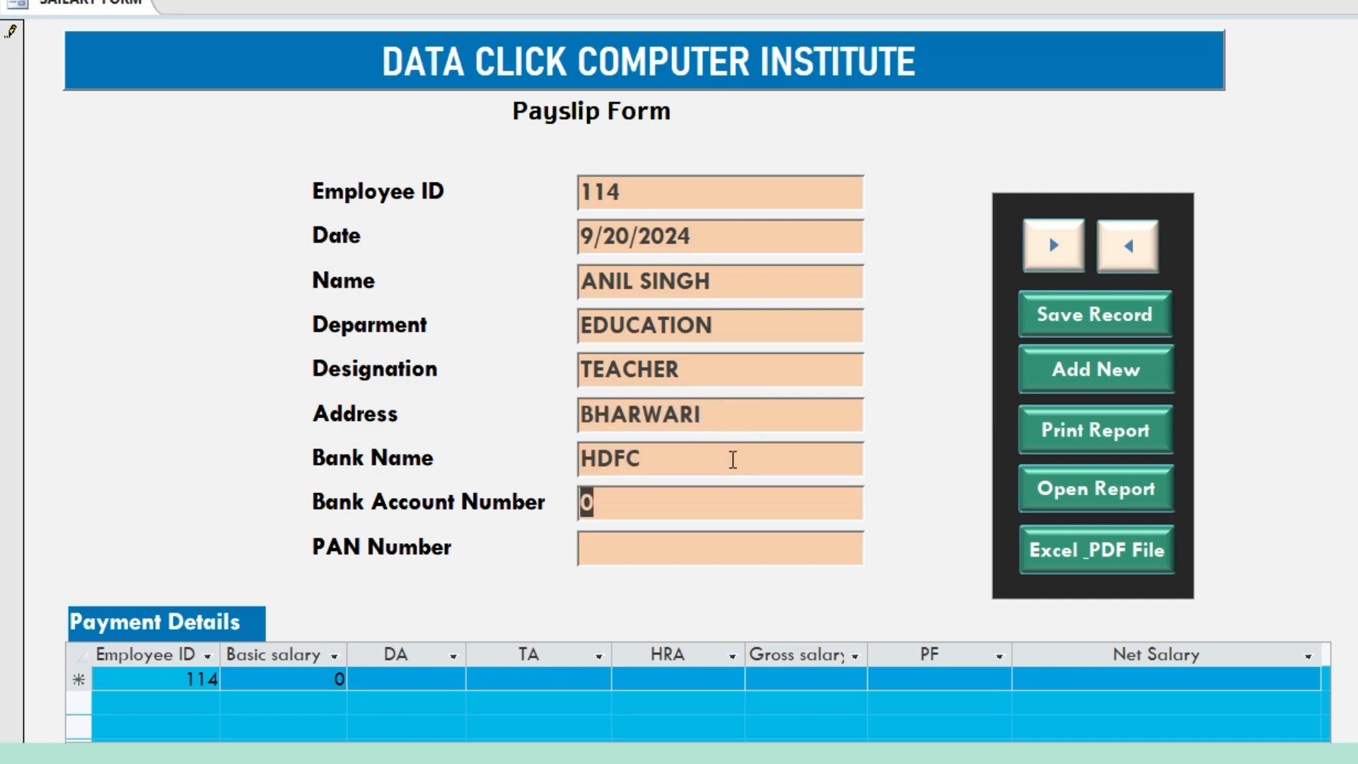
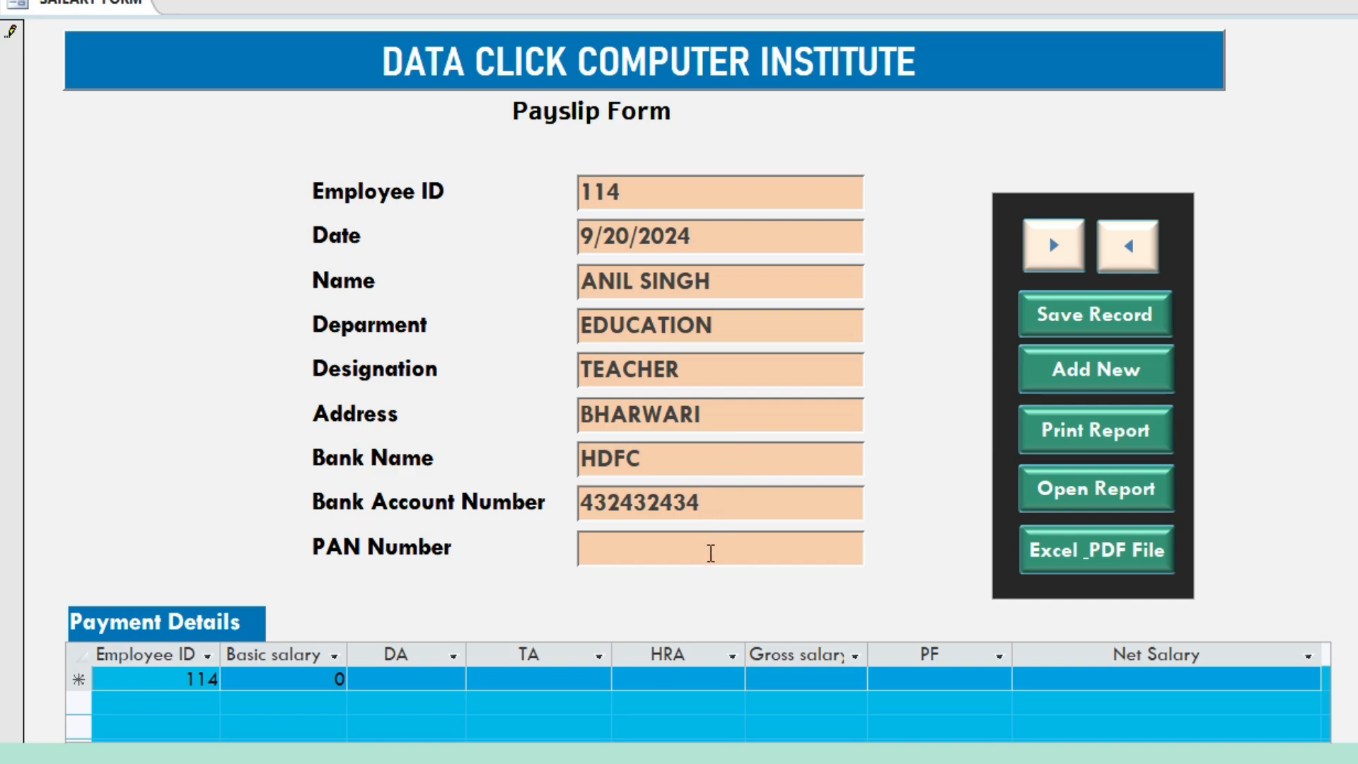
left_click(711, 553)
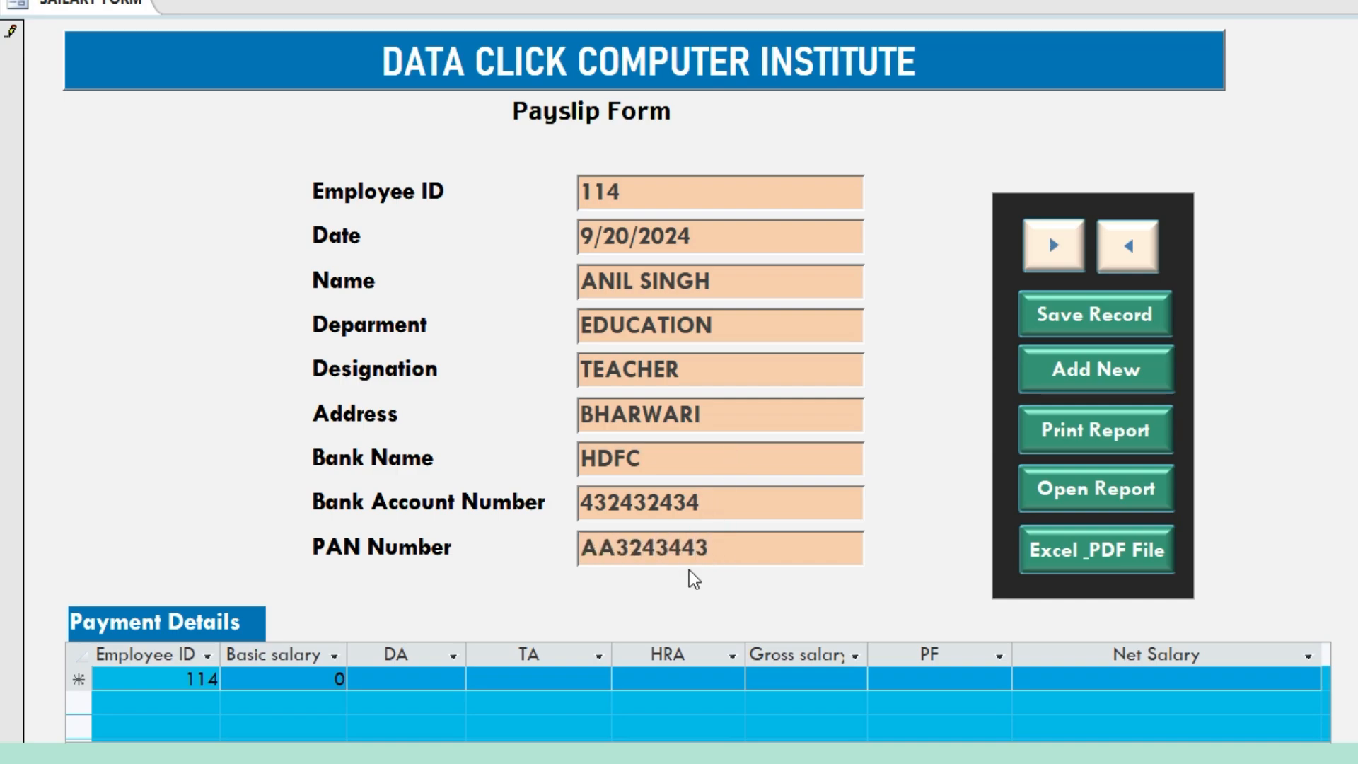
Enter basic salary 30000 so gross 31950, PF 479.25 and net 31470.75 calculate, then save the record
left_click(318, 679)
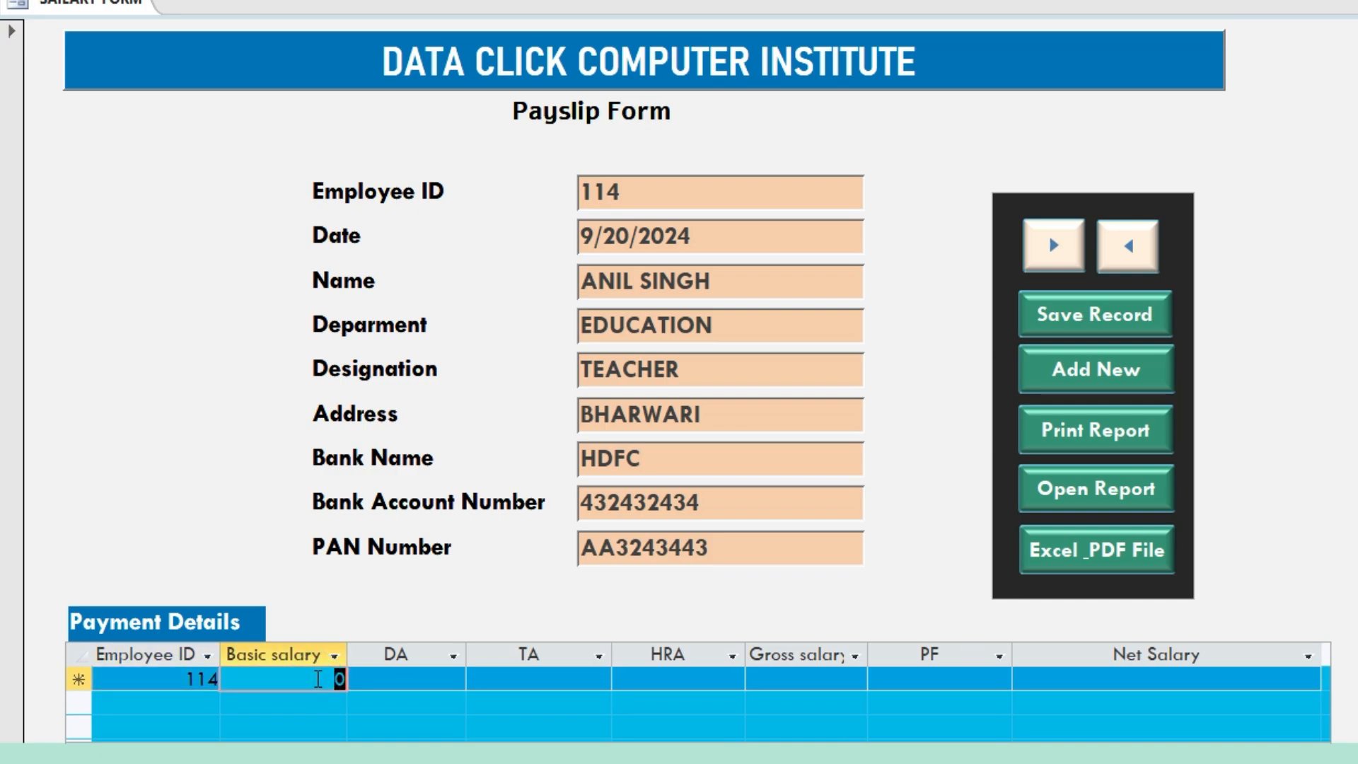
type("30000")
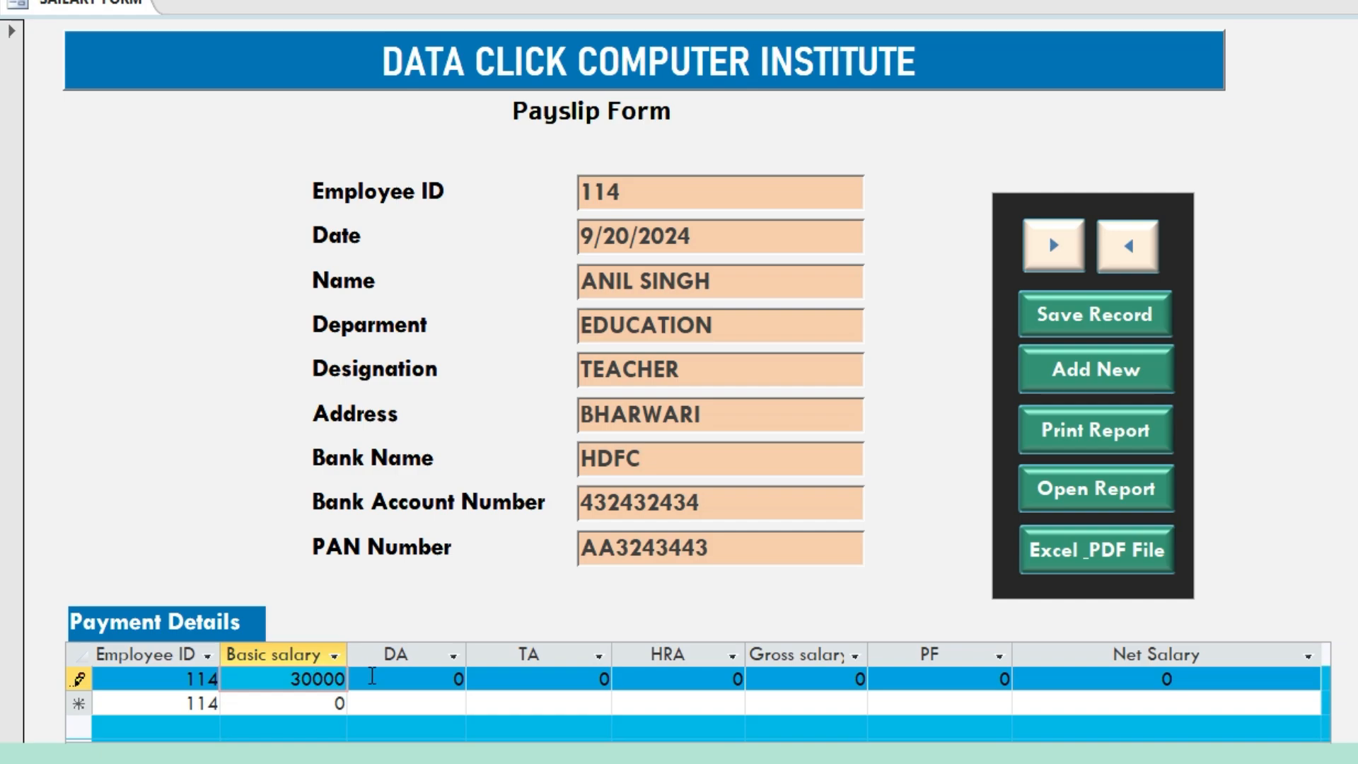
left_click(373, 679)
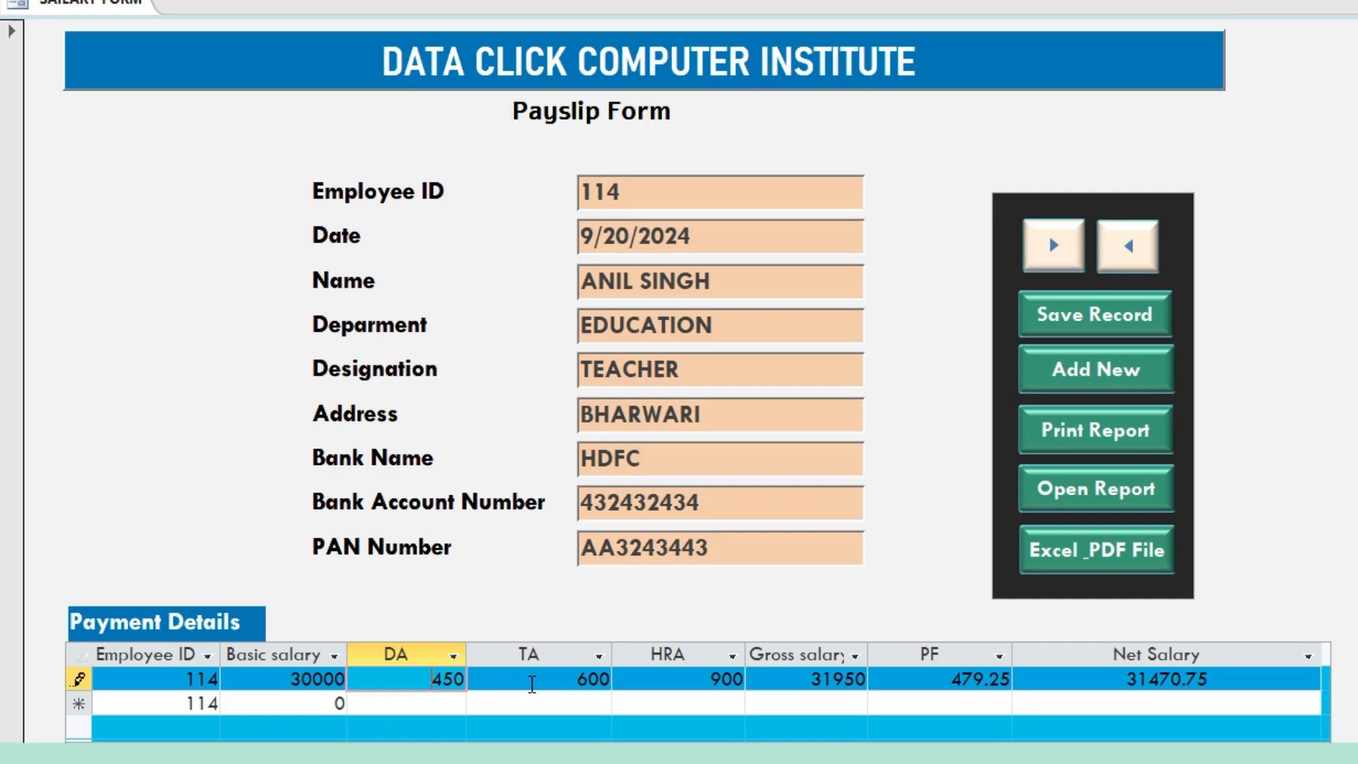
left_click(1086, 329)
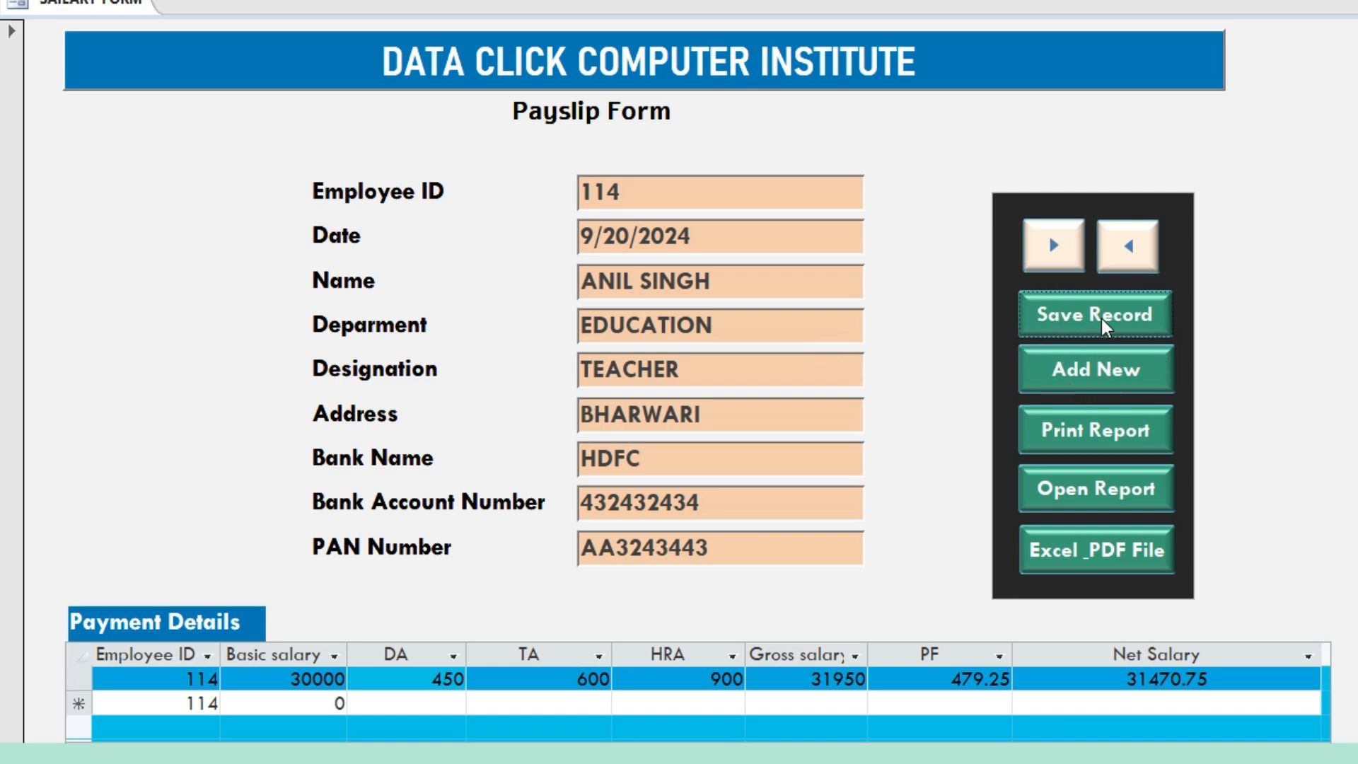
Open the payslip report preview, cancelling the Print dialog, and try page 14
left_click(1108, 438)
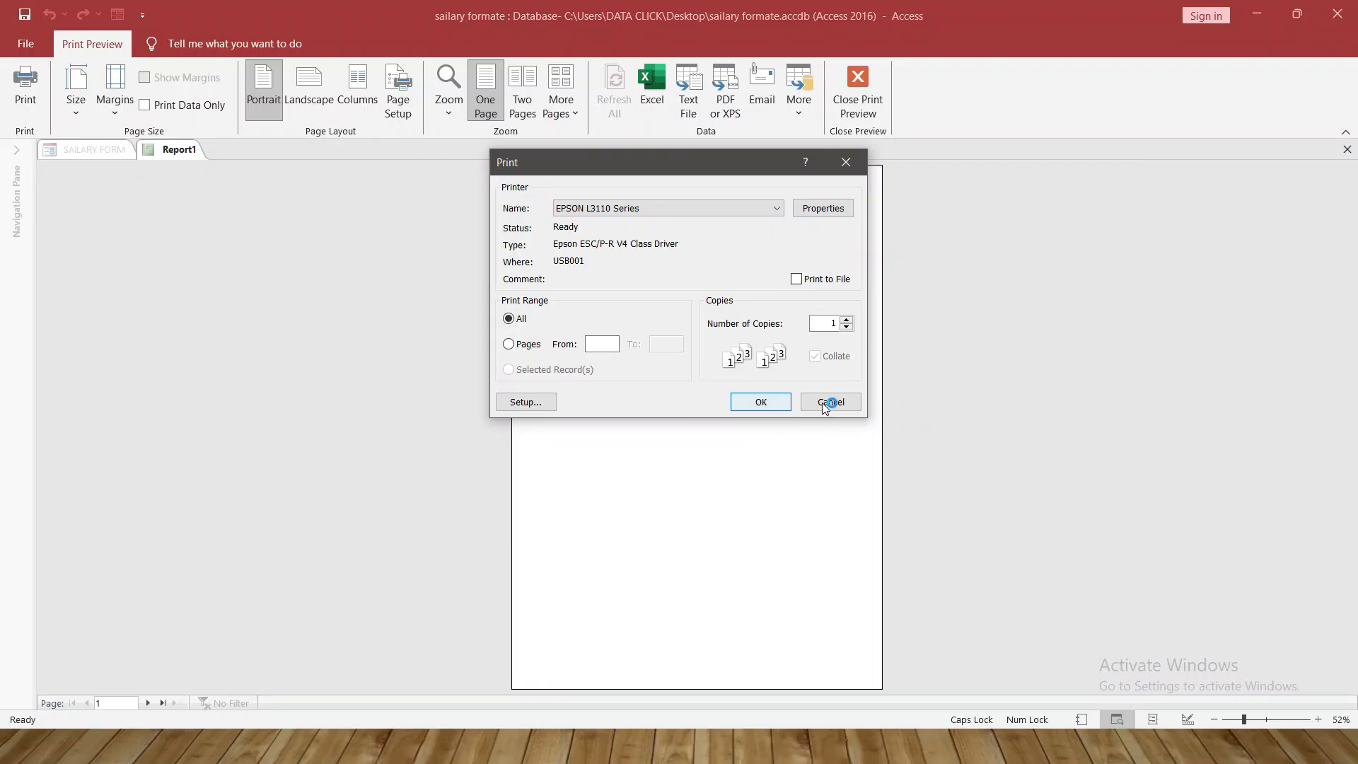
left_click(832, 403)
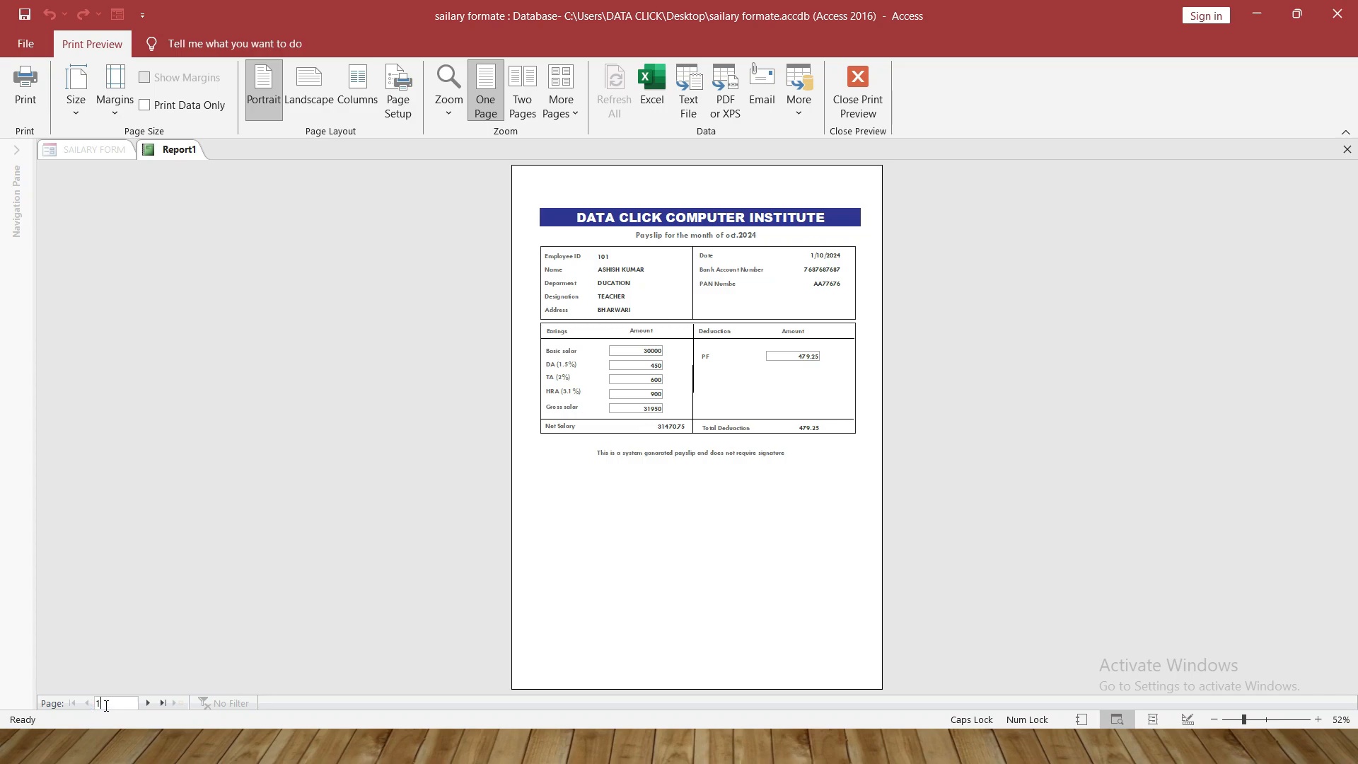
left_click(105, 702)
type("14")
left_click(521, 503)
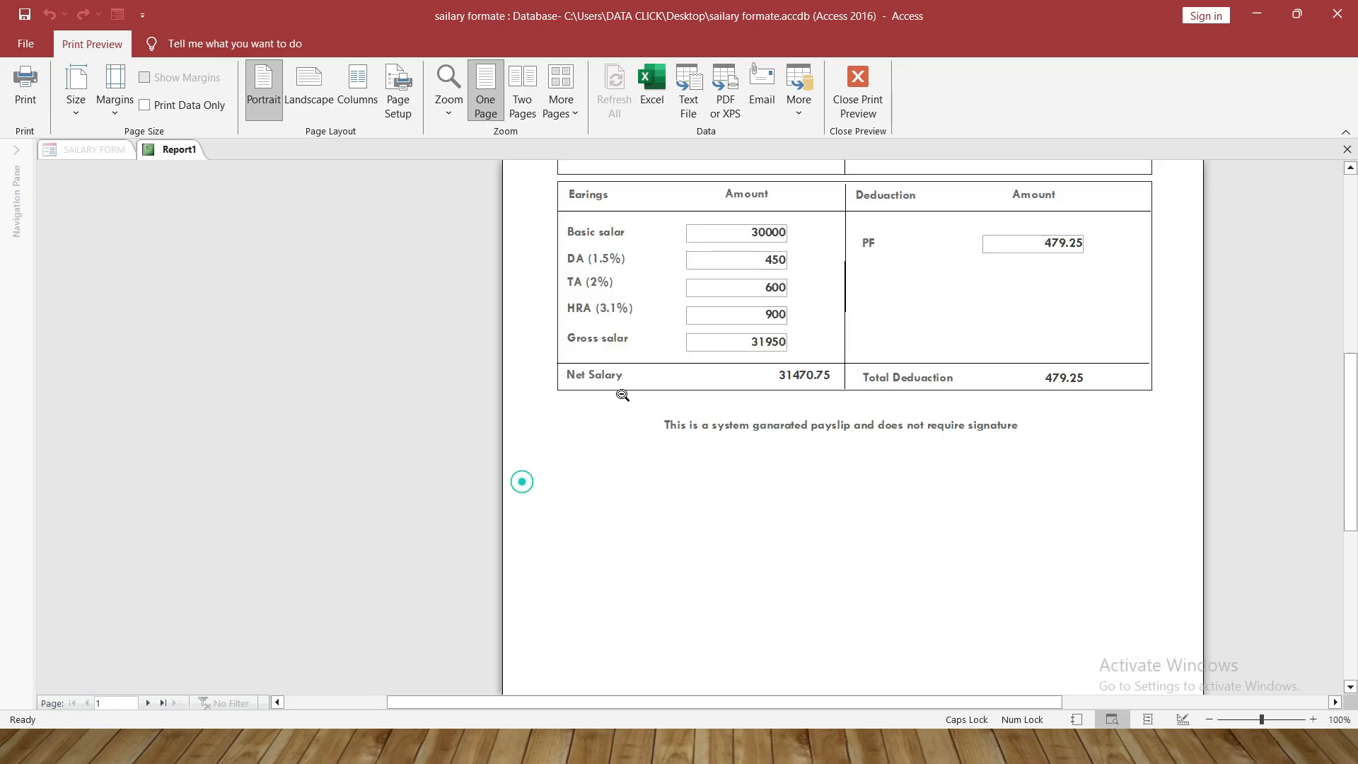
scroll(624, 354, "up", 3)
scroll(625, 316, "up", 1)
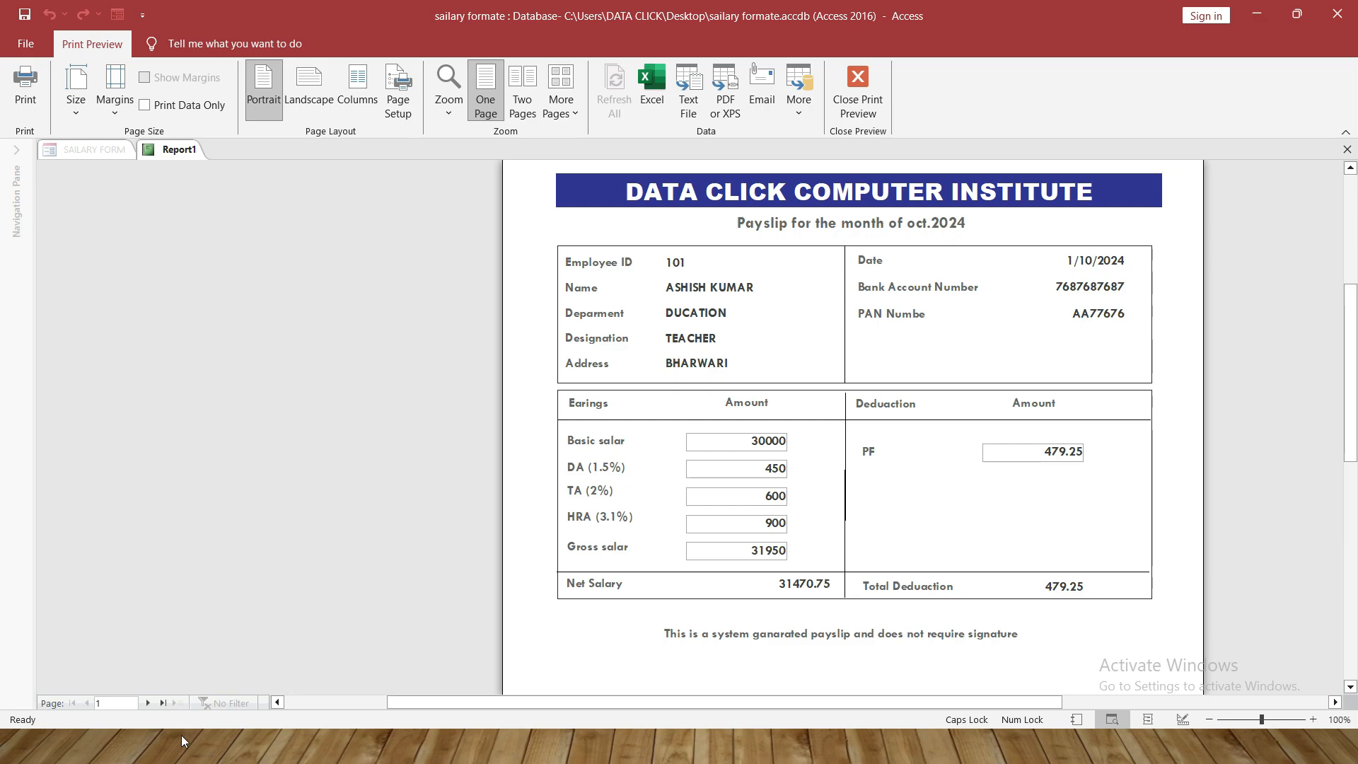
Jump to page 13 and zoom in and out to inspect employee 114's payslip
left_click(121, 704)
type("1")
type("3")
key("Return")
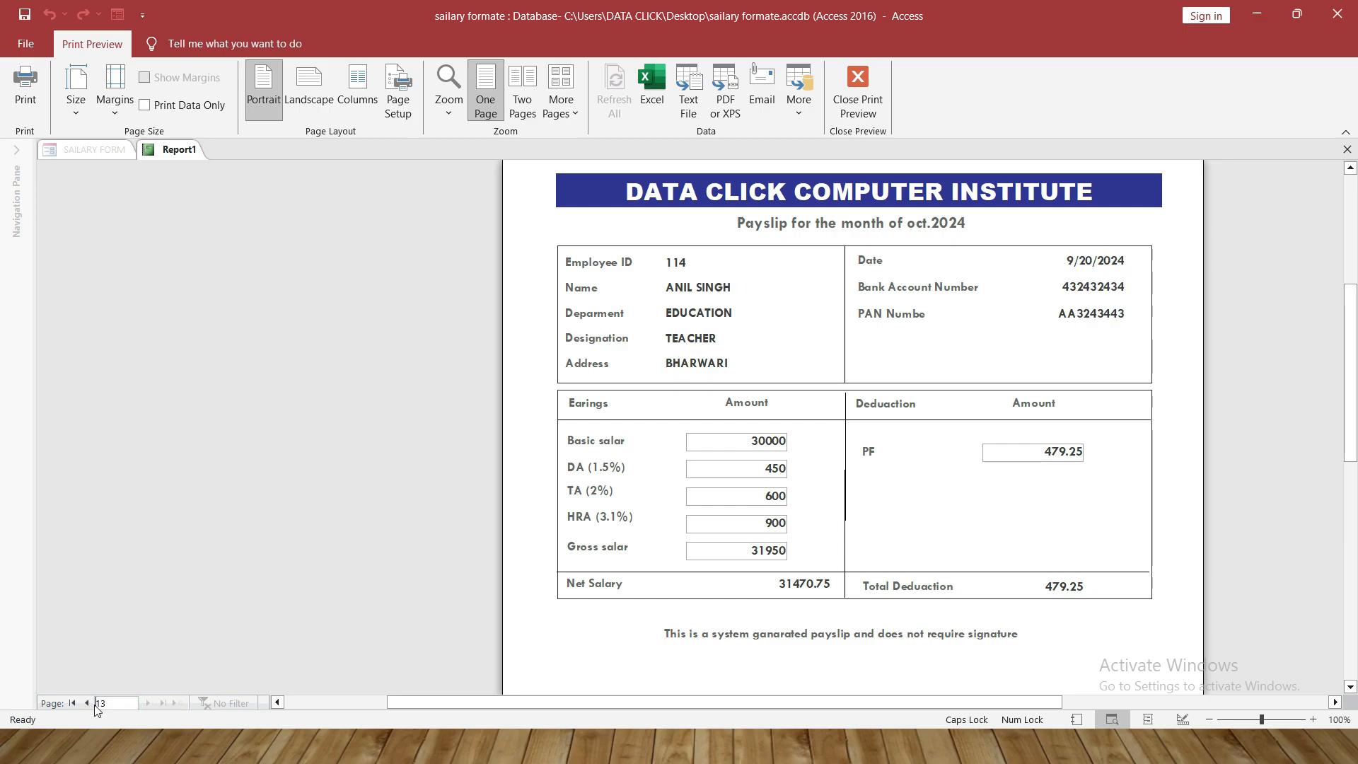
left_click(748, 389)
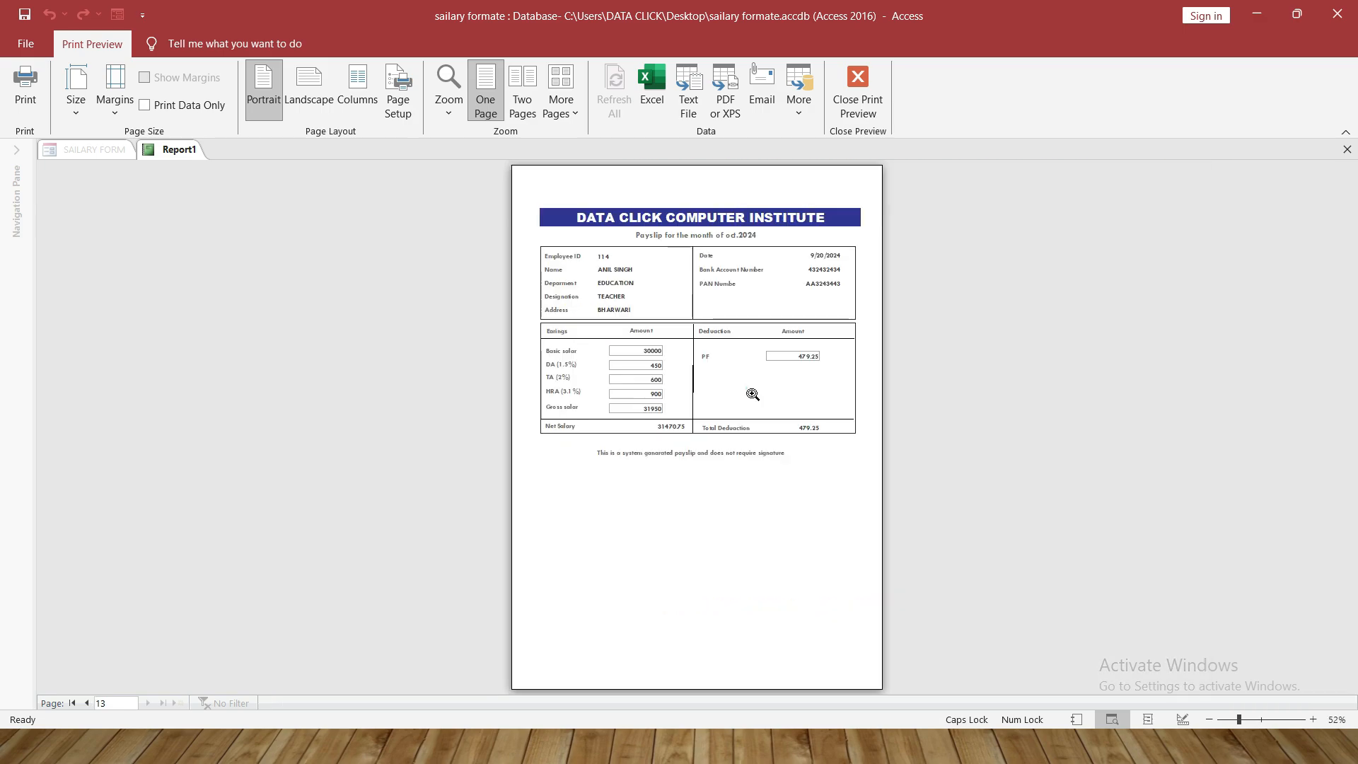
left_click(599, 247)
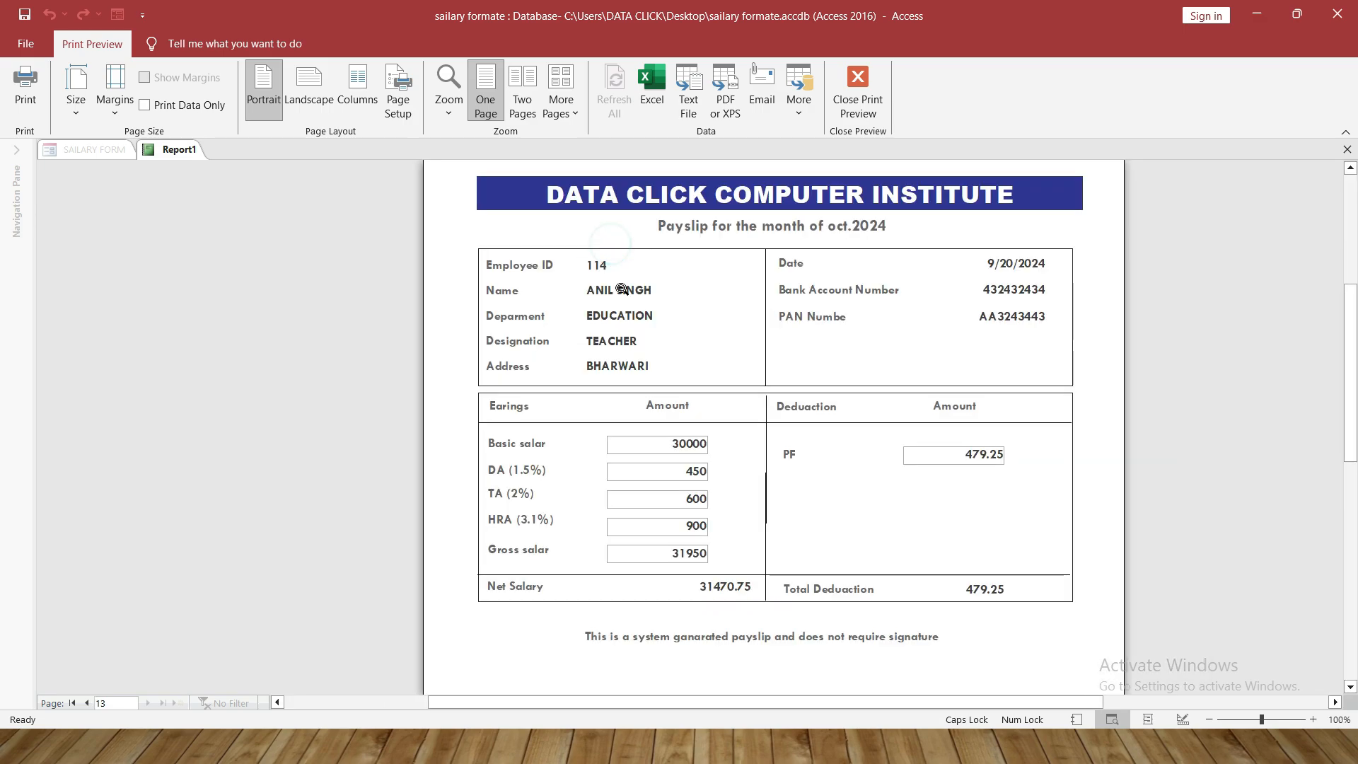
left_click(734, 389)
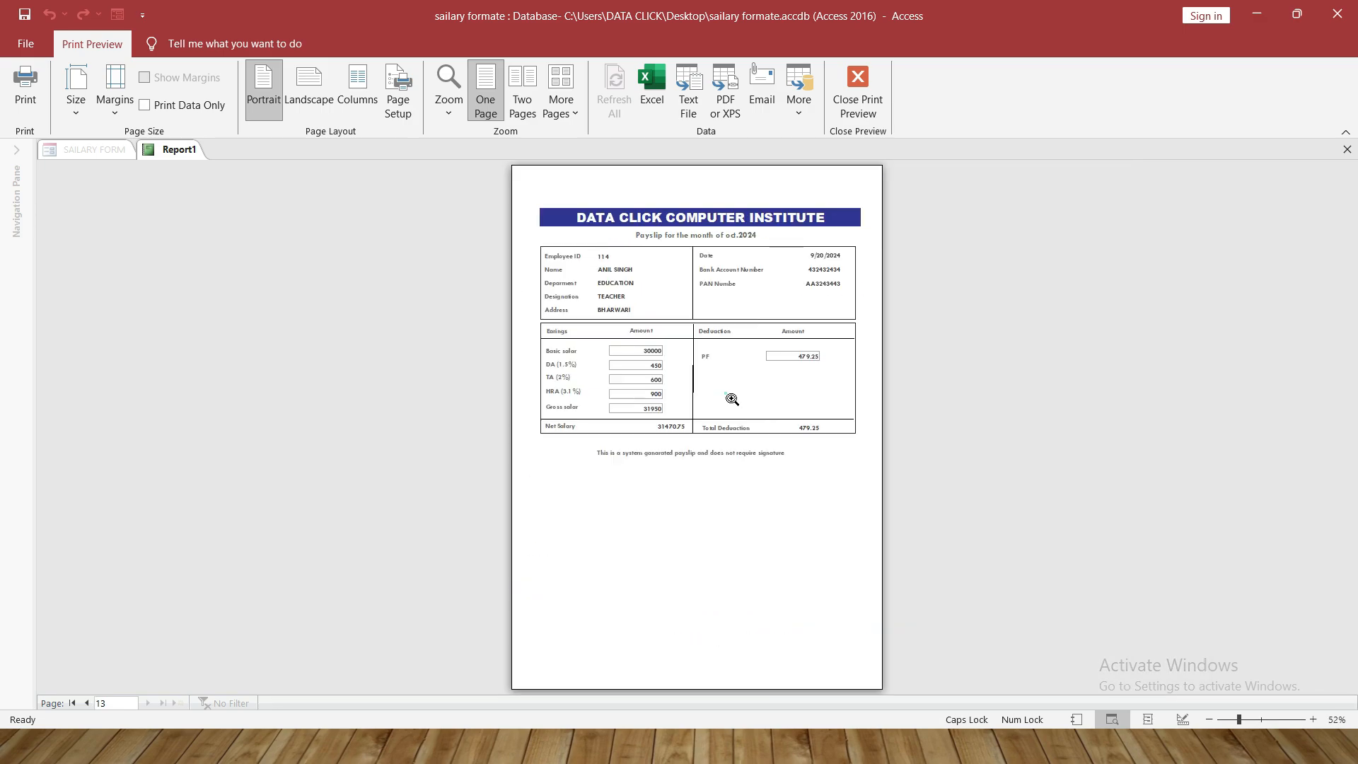
left_click(727, 394)
left_click(660, 396)
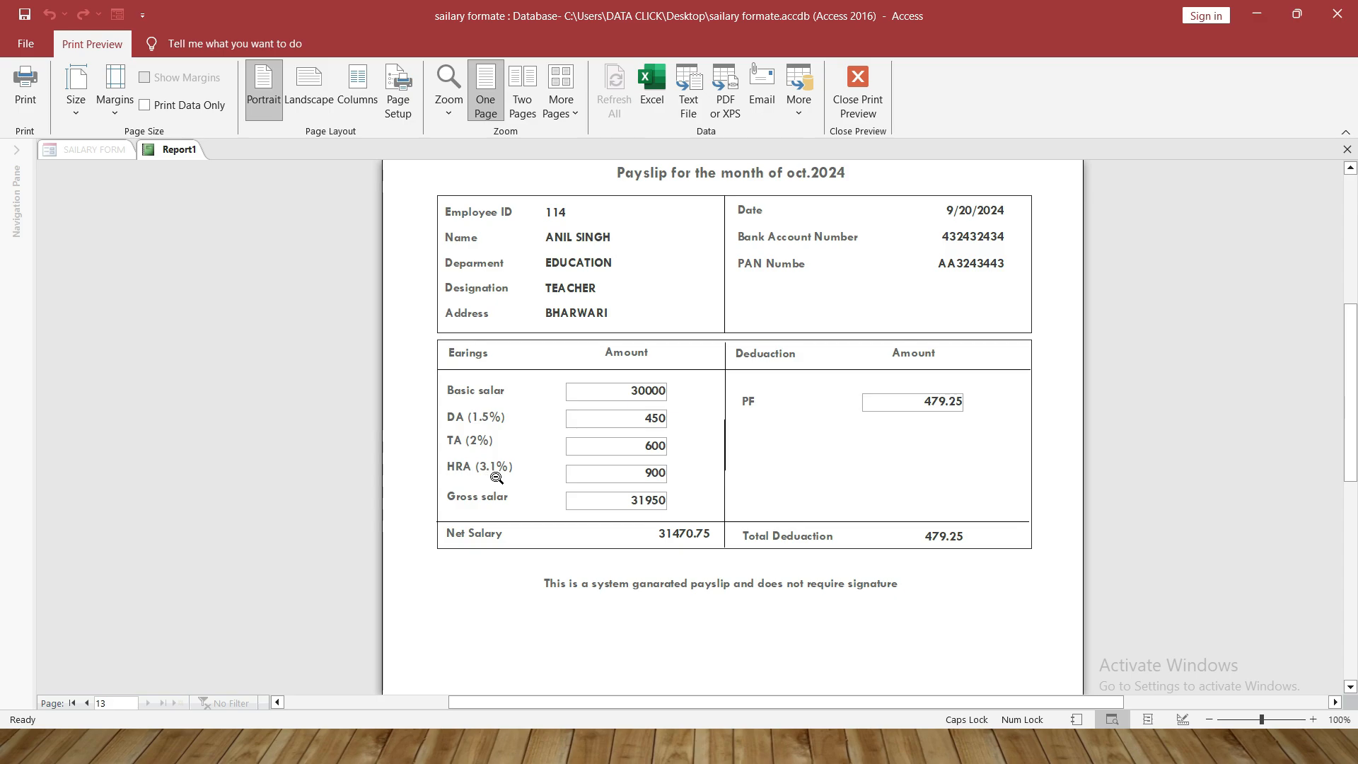
scroll(701, 438, "up", 1)
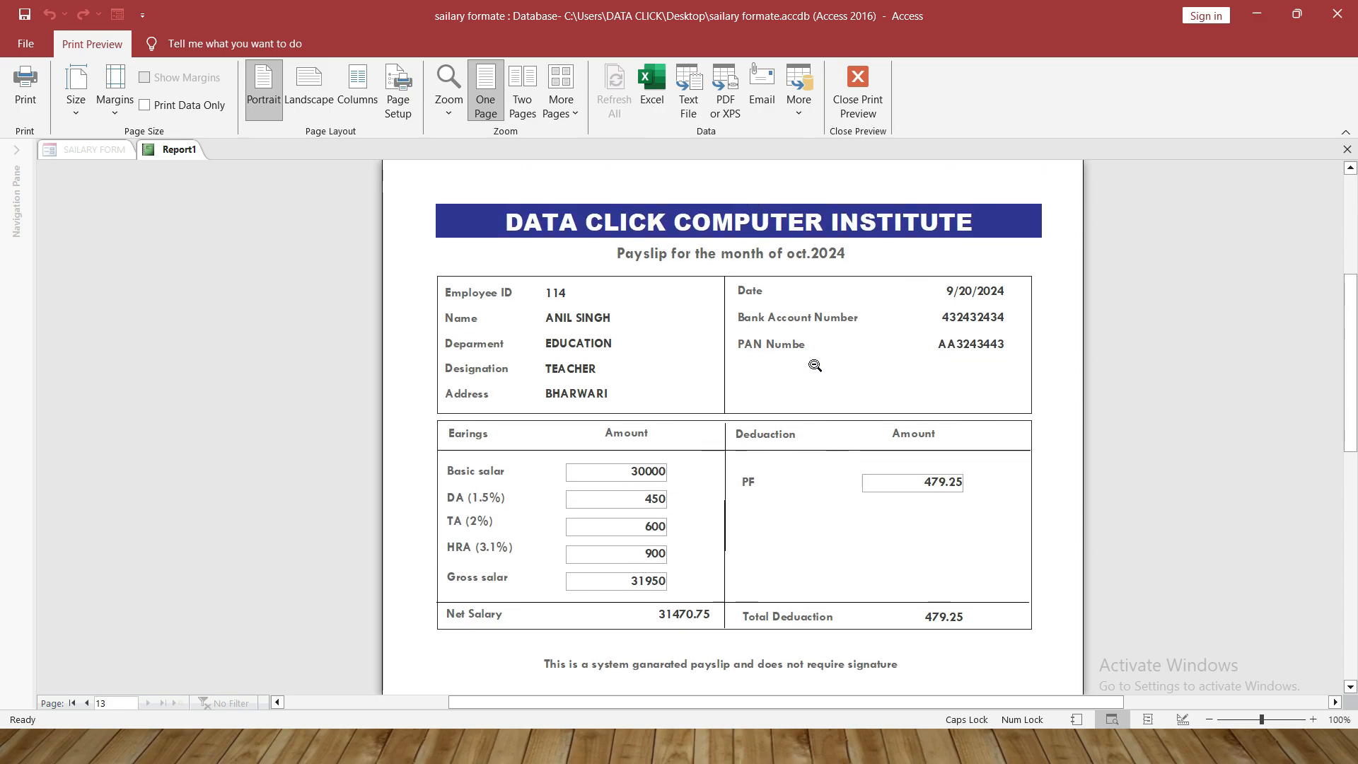
left_click(711, 325)
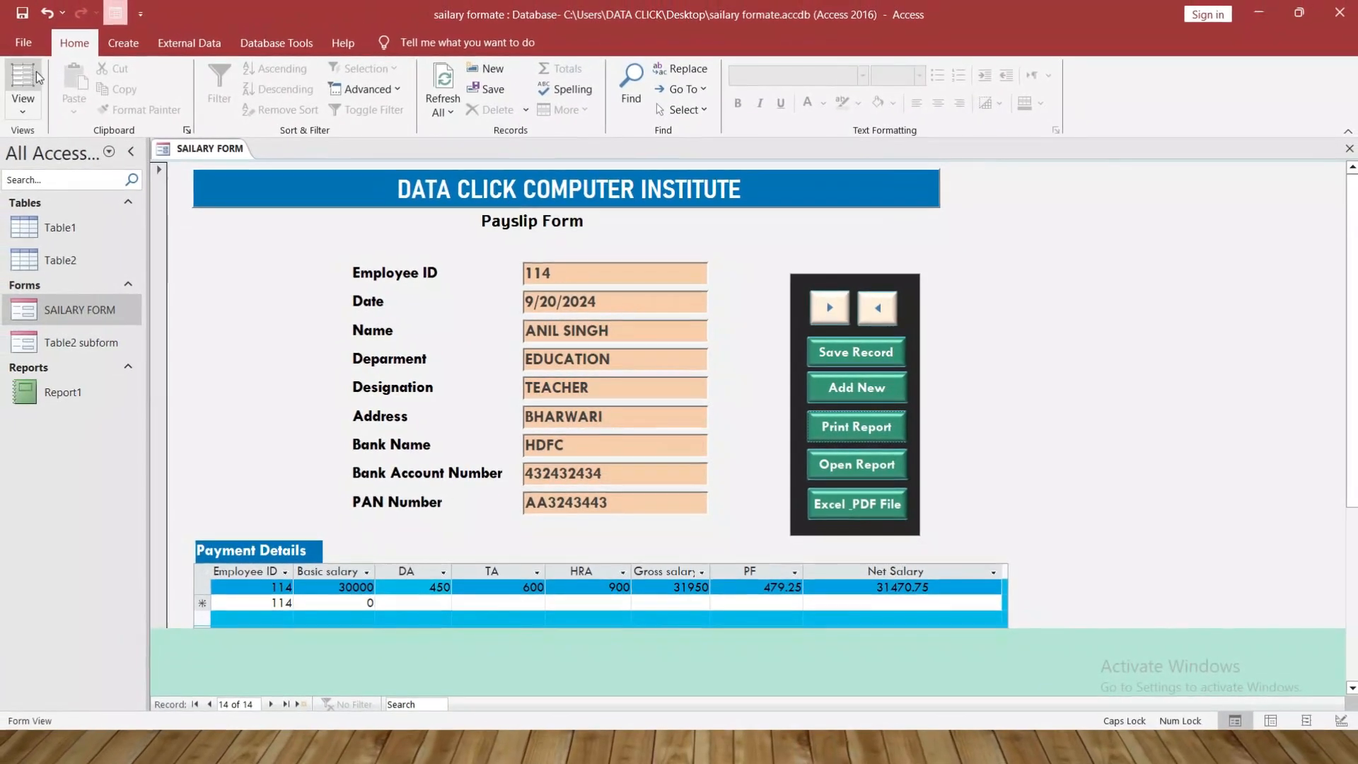
Create a new blank database, Database128
left_click(32, 40)
left_click(50, 127)
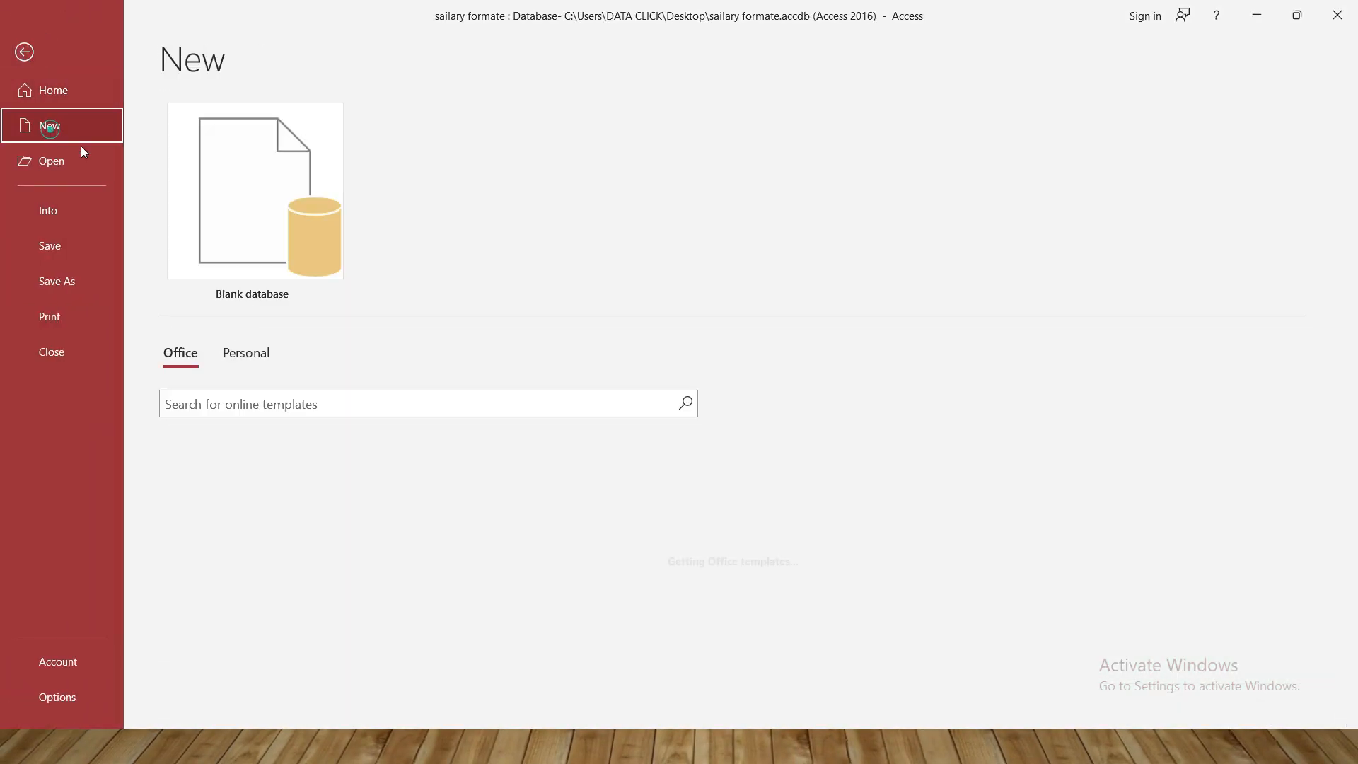
left_click(280, 212)
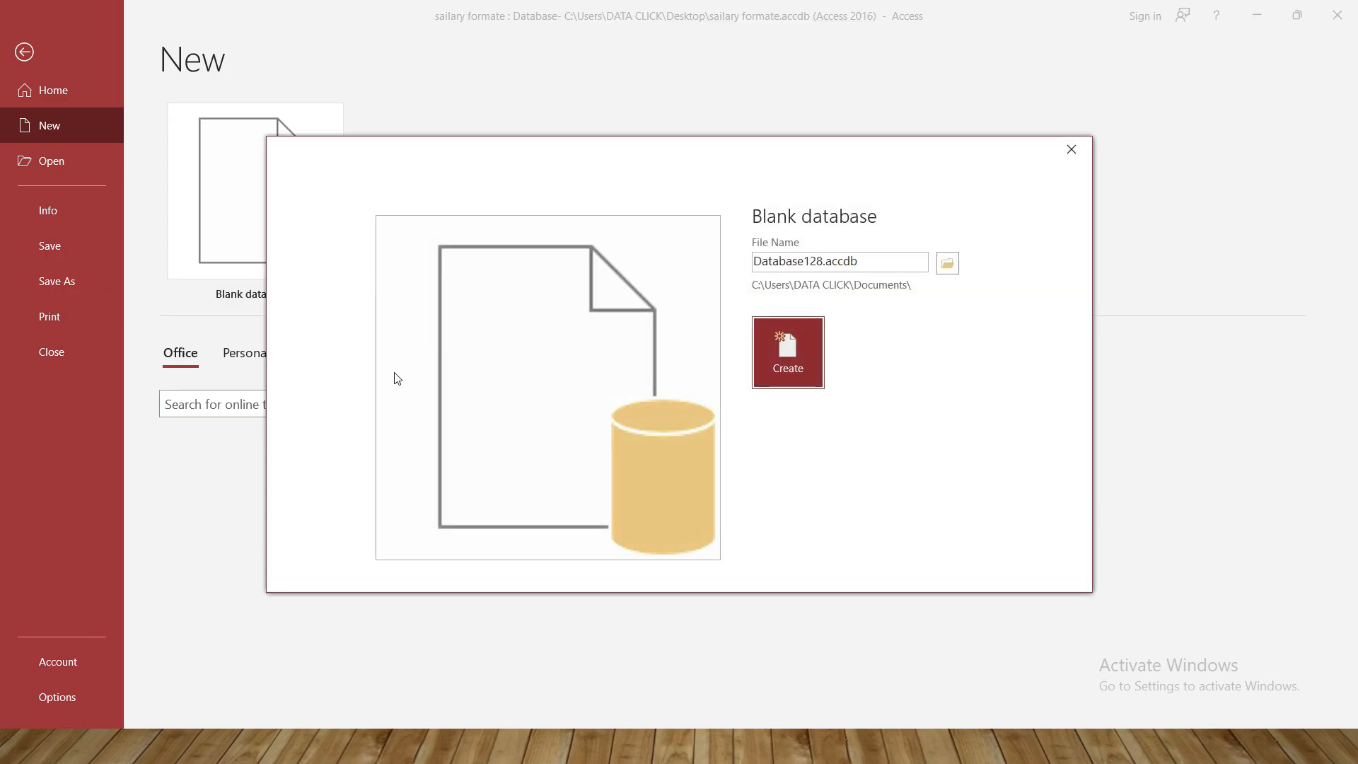
left_click(769, 373)
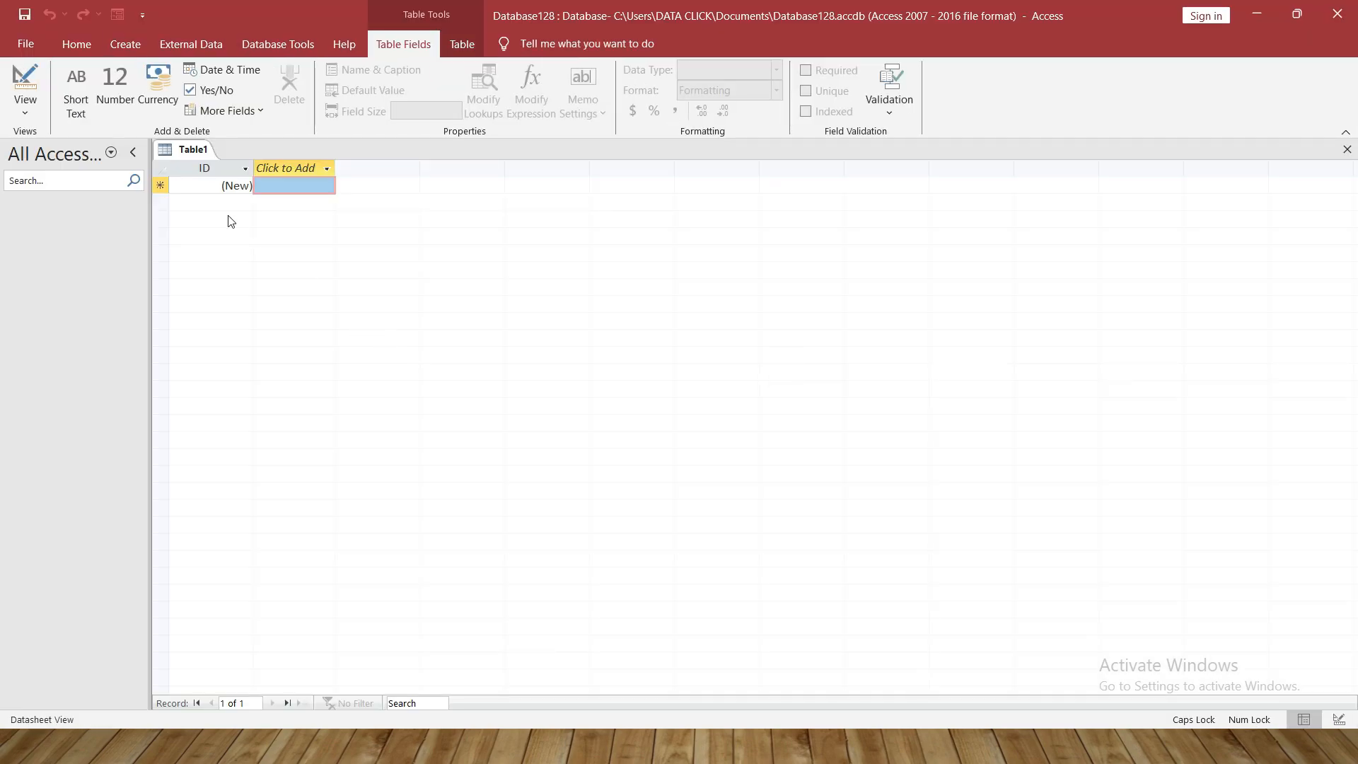
Switch the first table to Design View, naming it Emp Details
left_click(23, 117)
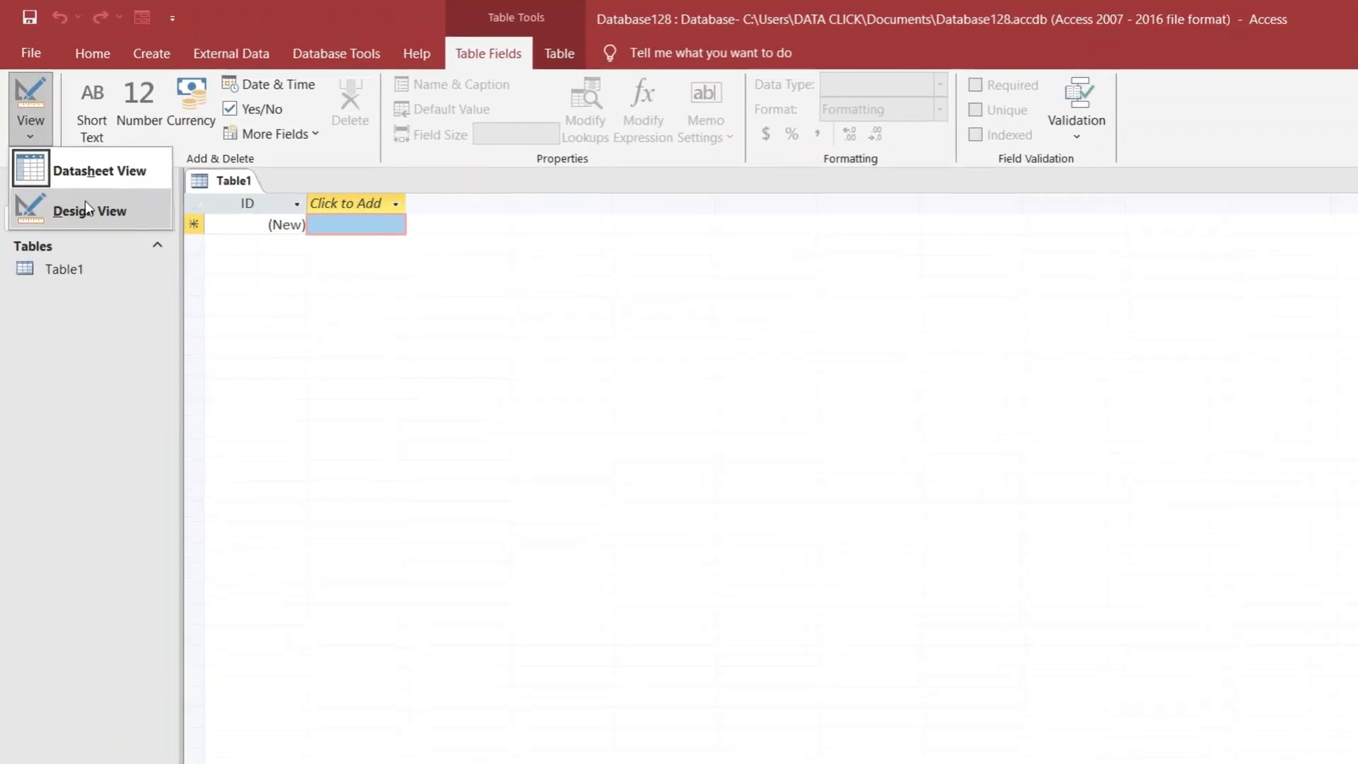
left_click(71, 169)
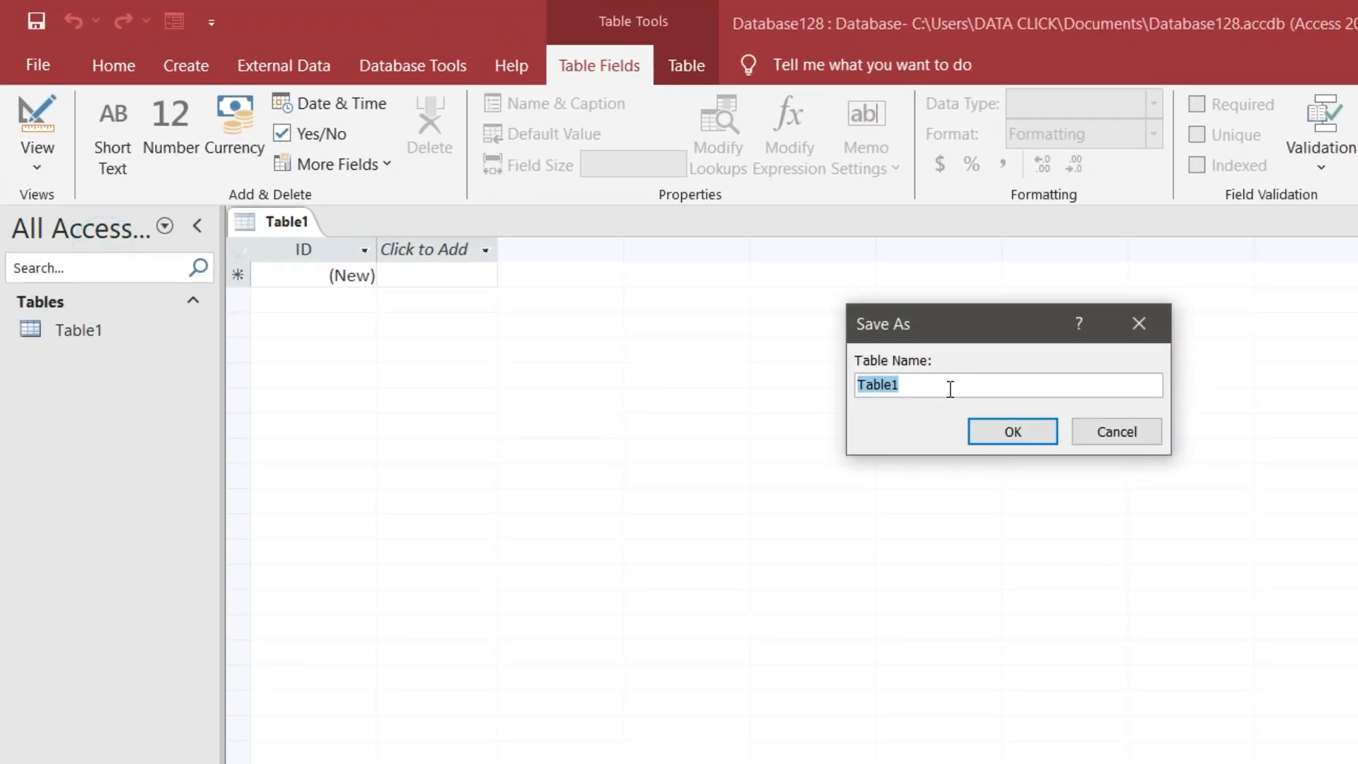
type("Emp Details")
Confirm the table name and add Employee ID as a Number field
key("Return")
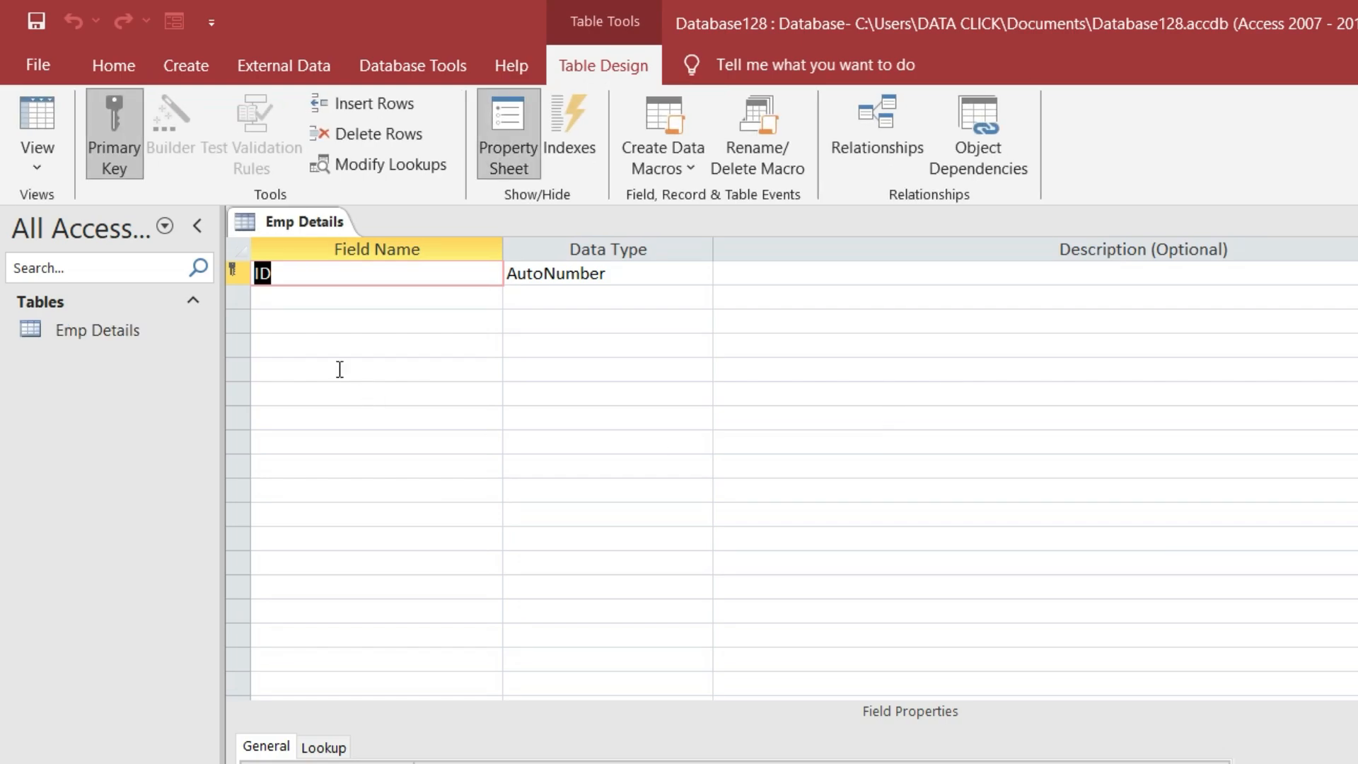
type("Employ")
key("BackSpace")
type("ee ID")
key("Tab")
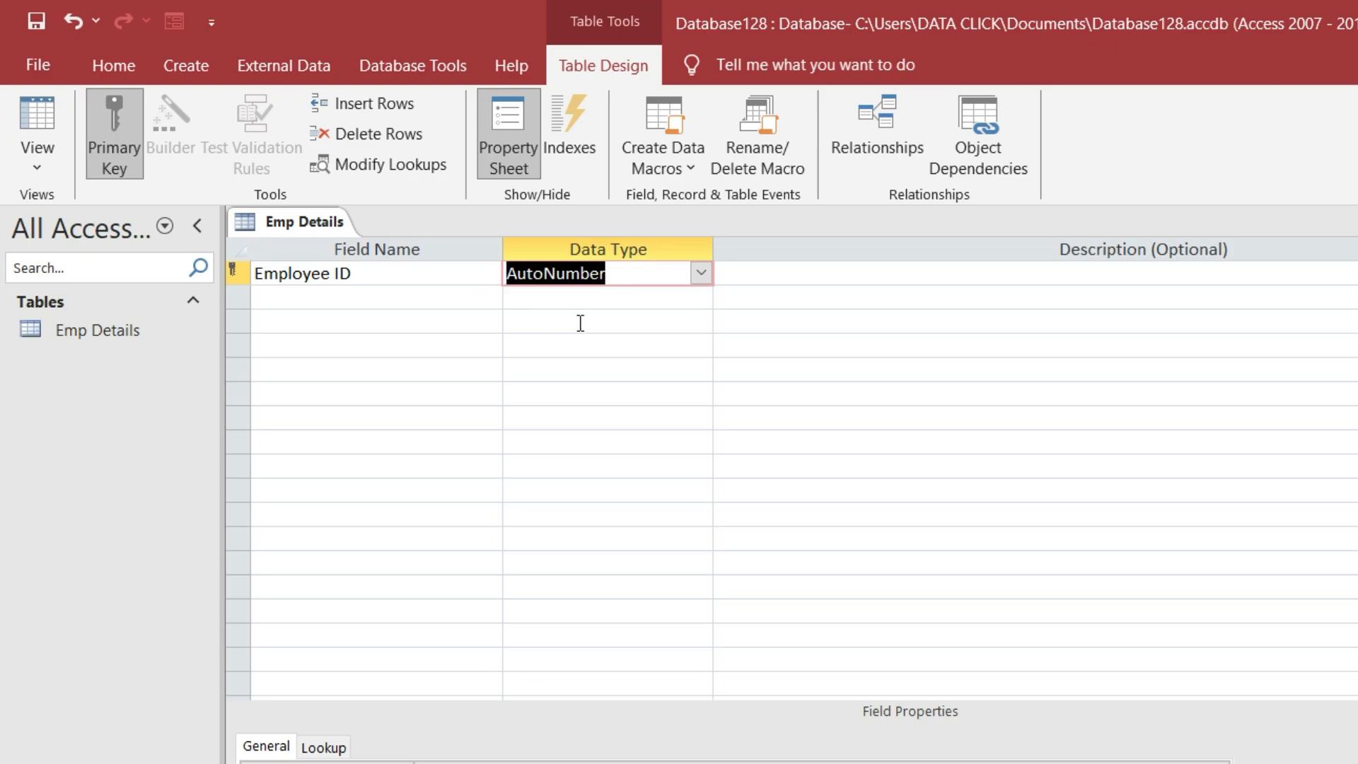
left_click(700, 273)
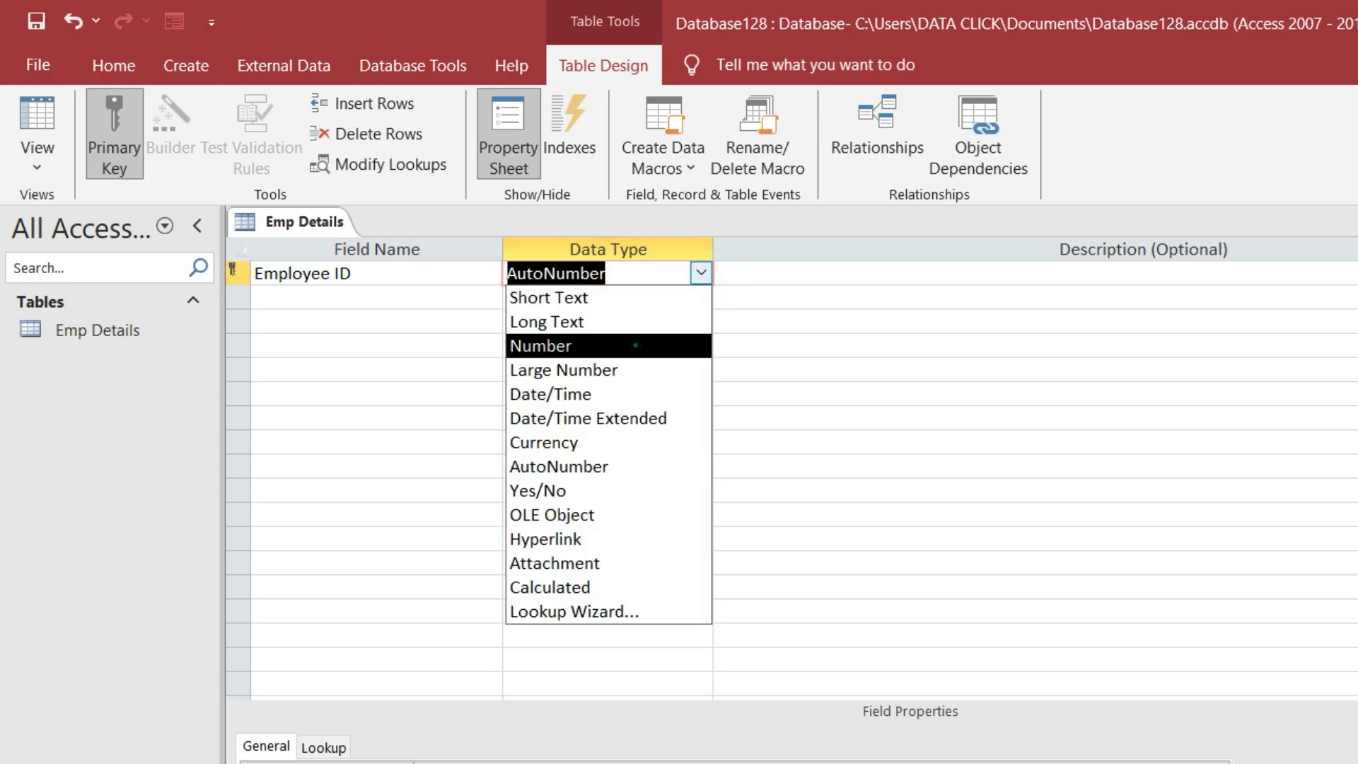
left_click(644, 344)
Add a Date field of type Date/Time, accepting the reserved-word warning
left_click(425, 302)
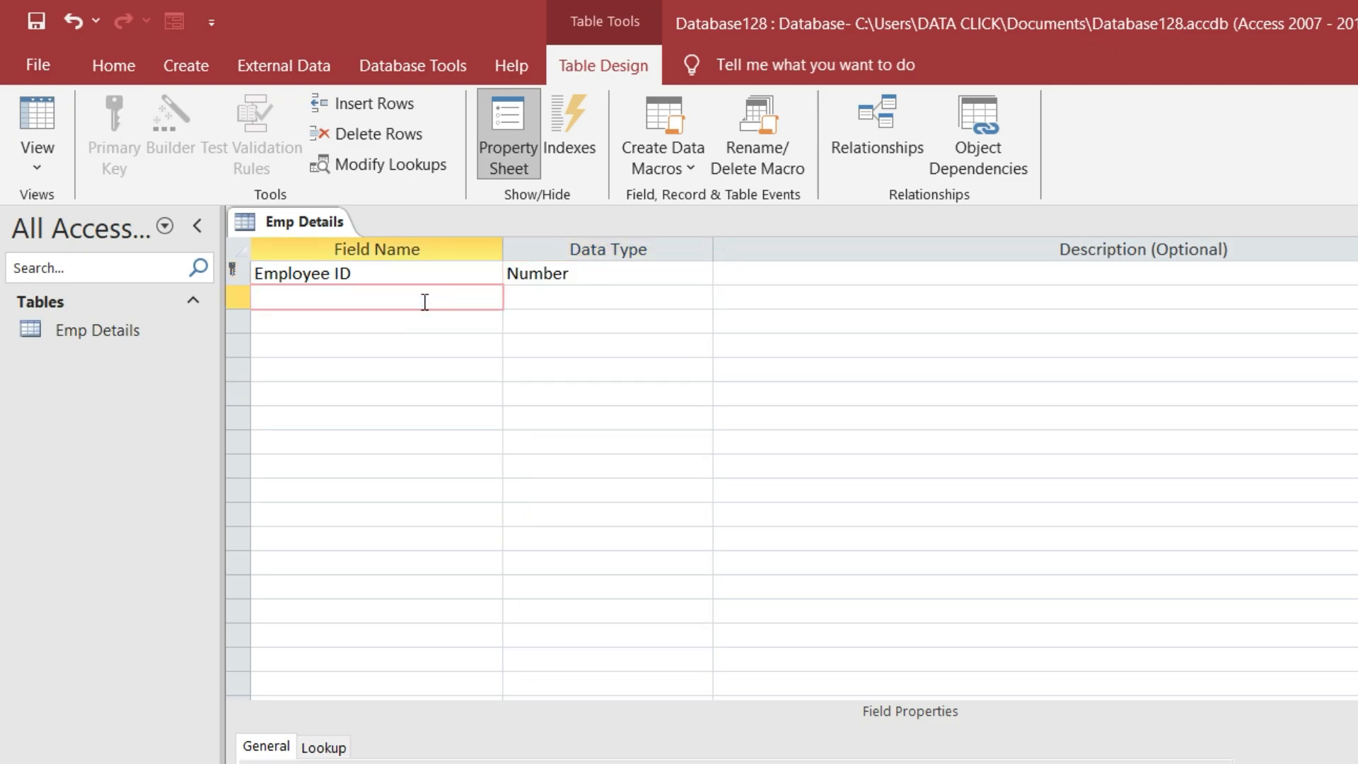
type("FDat")
key("BackSpace")
key("BackSpace")
key("BackSpace")
key("BackSpace")
type("Date")
key("Tab")
key("Return")
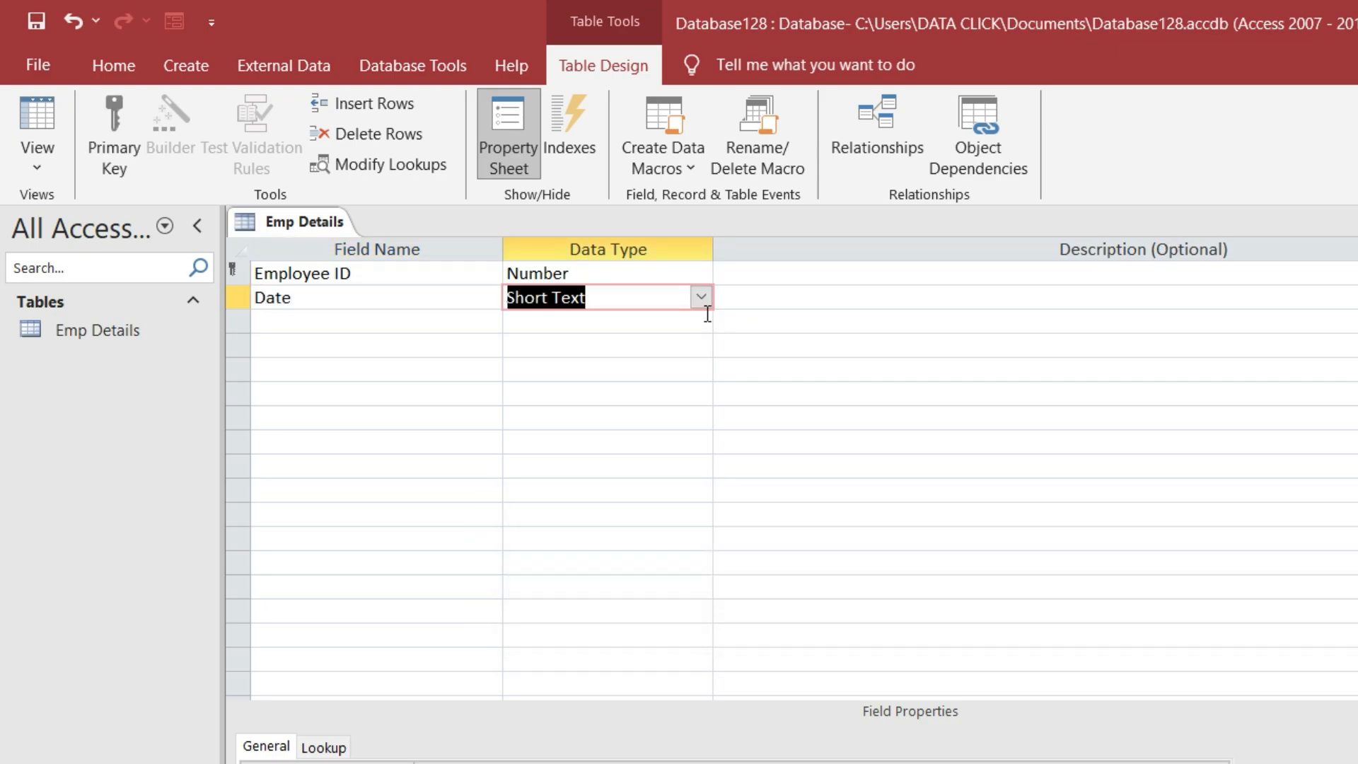
left_click(700, 297)
left_click(662, 414)
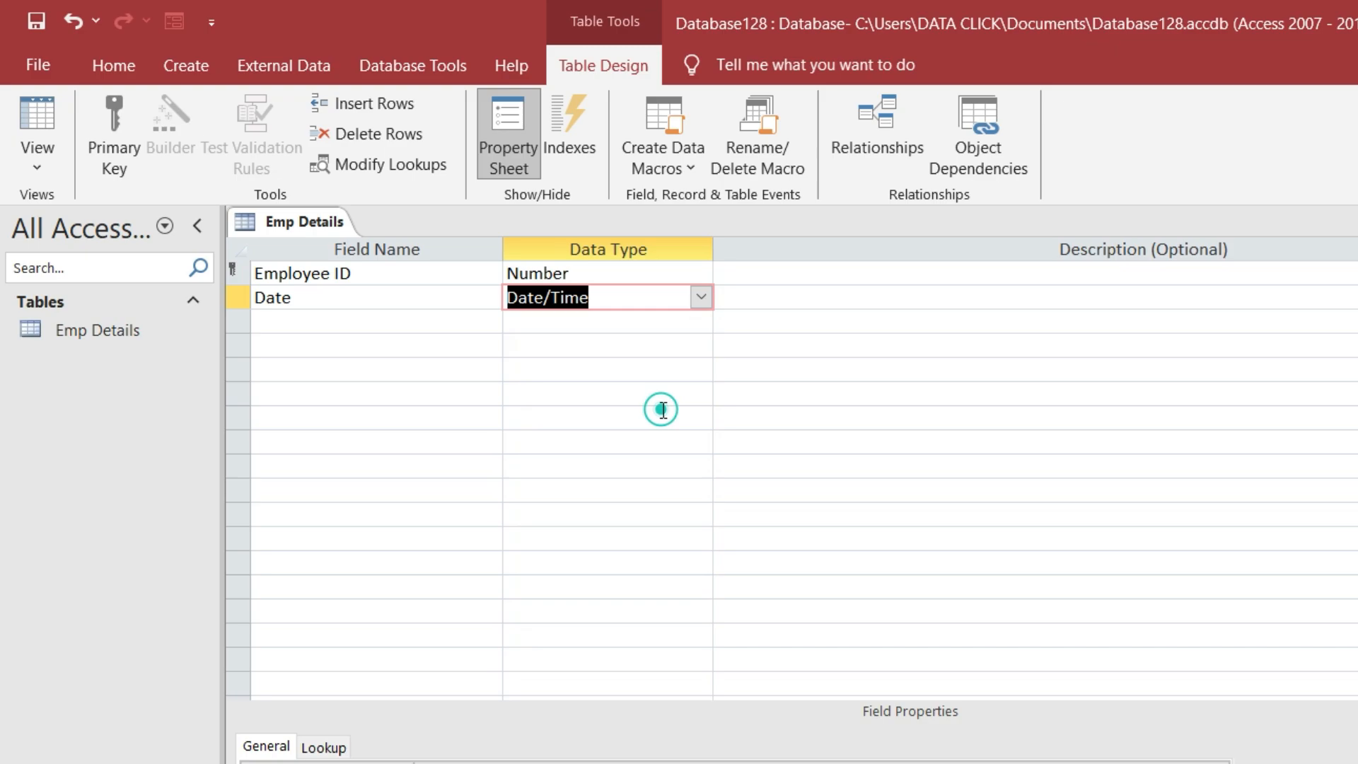
Add Short Text fields Name, Department and Desigination
left_click(322, 315)
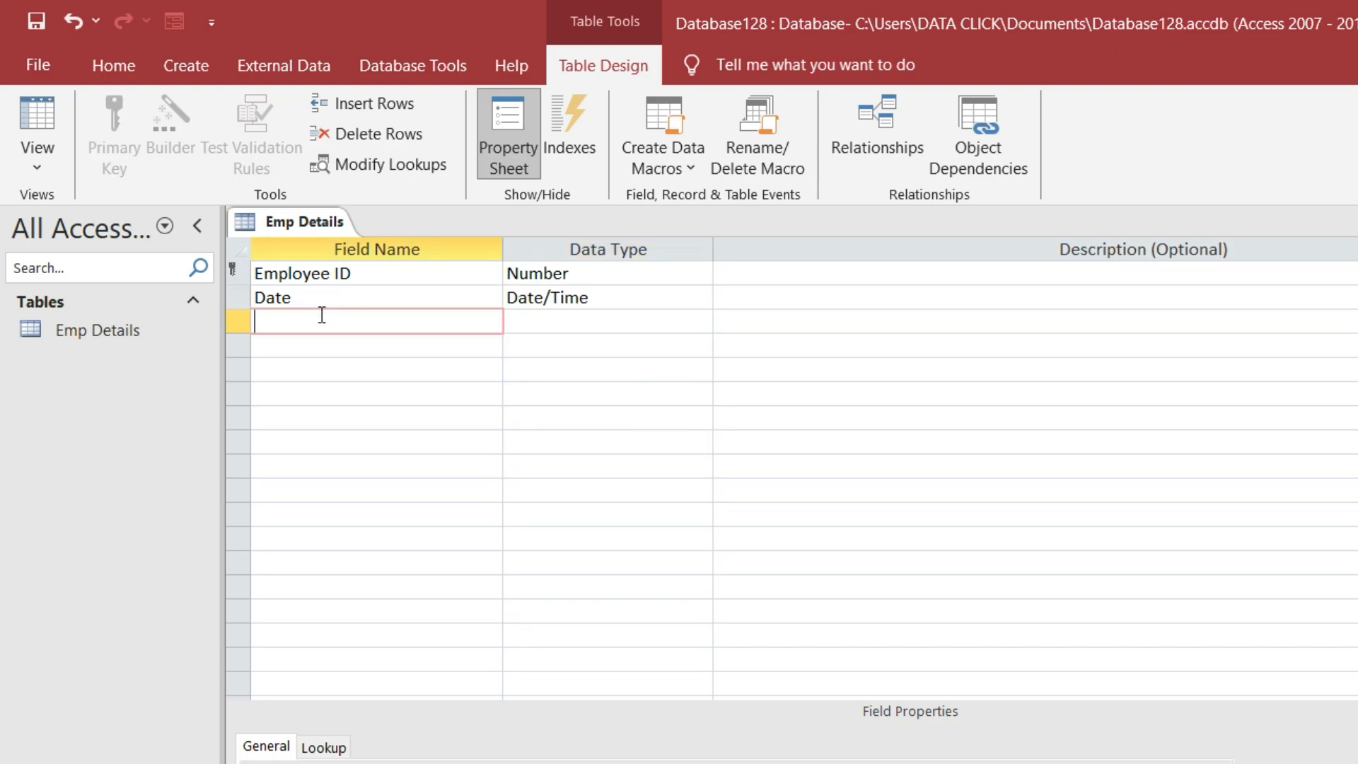
type("Name")
left_click(532, 312)
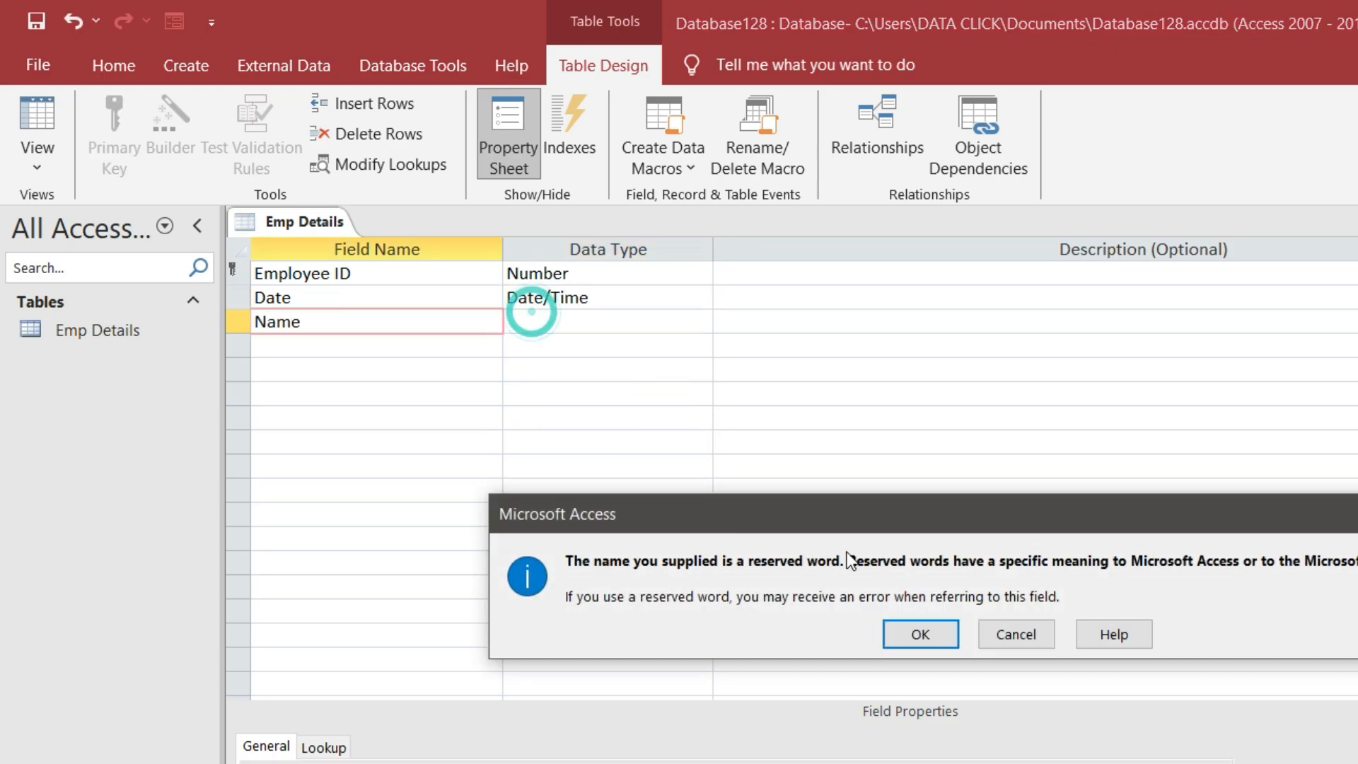
key("Return")
left_click(362, 344)
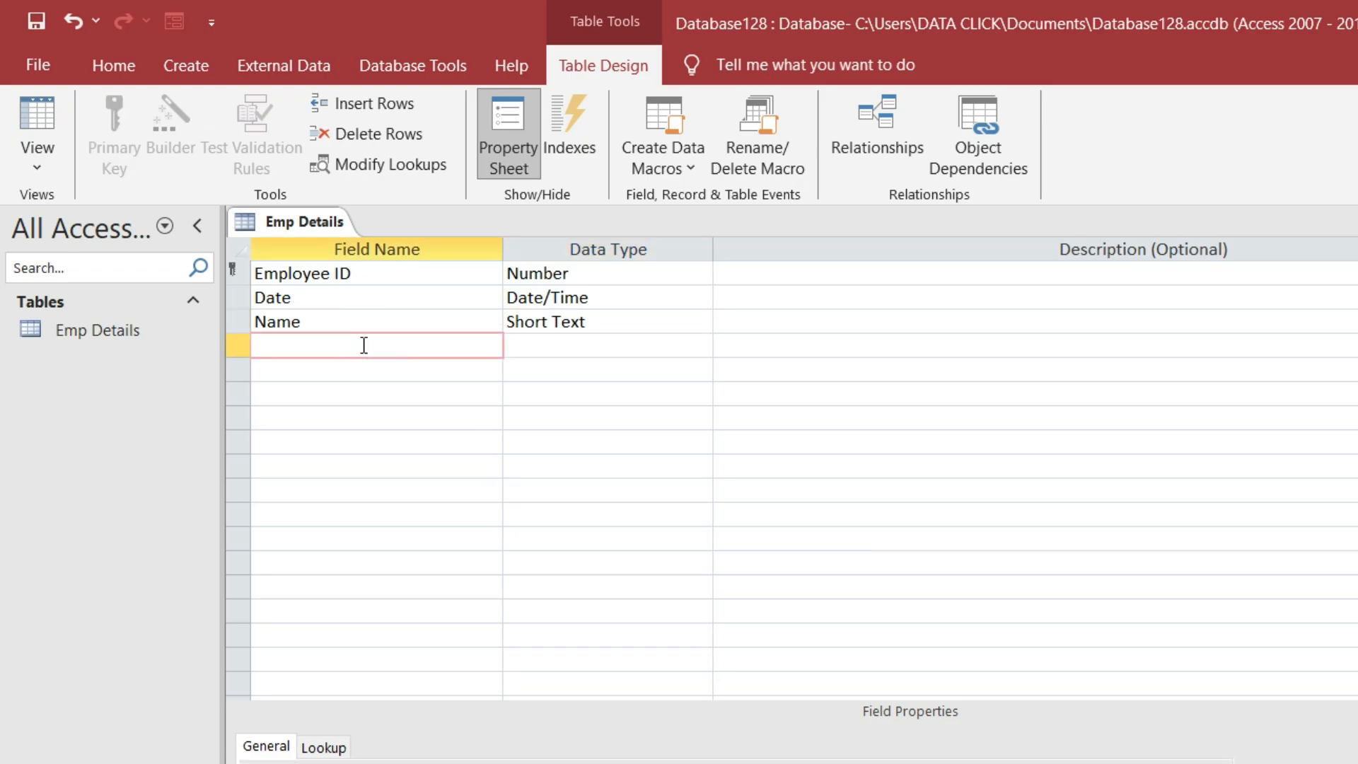
type("Department")
left_click(520, 351)
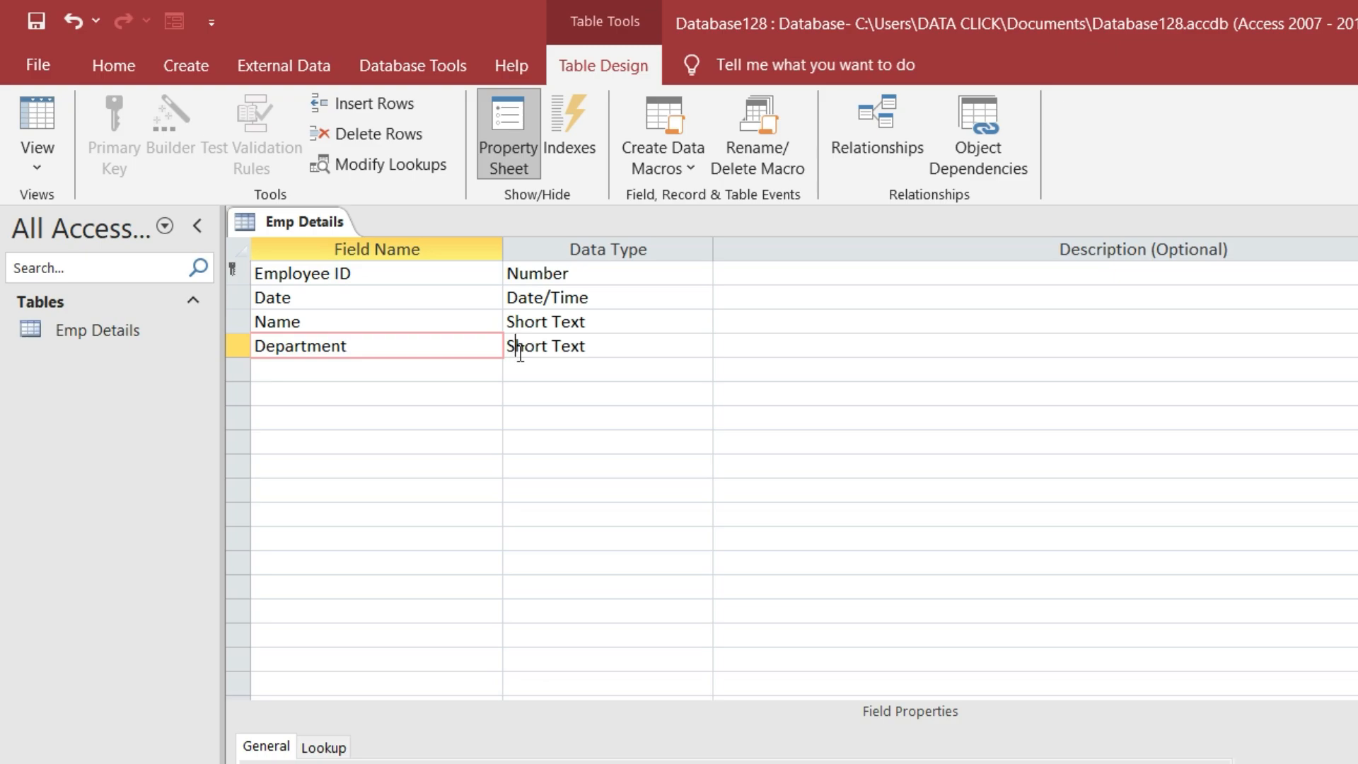
left_click(424, 369)
type("De")
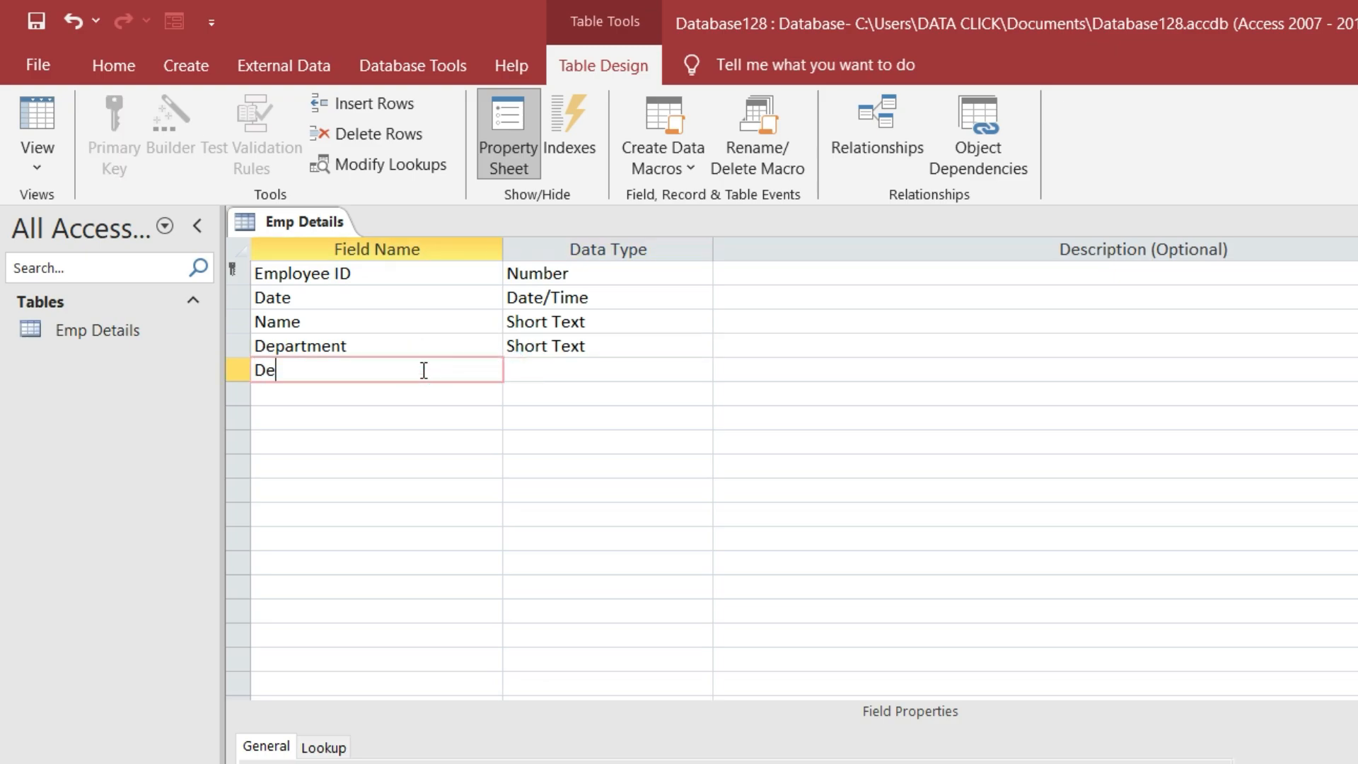
type("sigination")
left_click(589, 371)
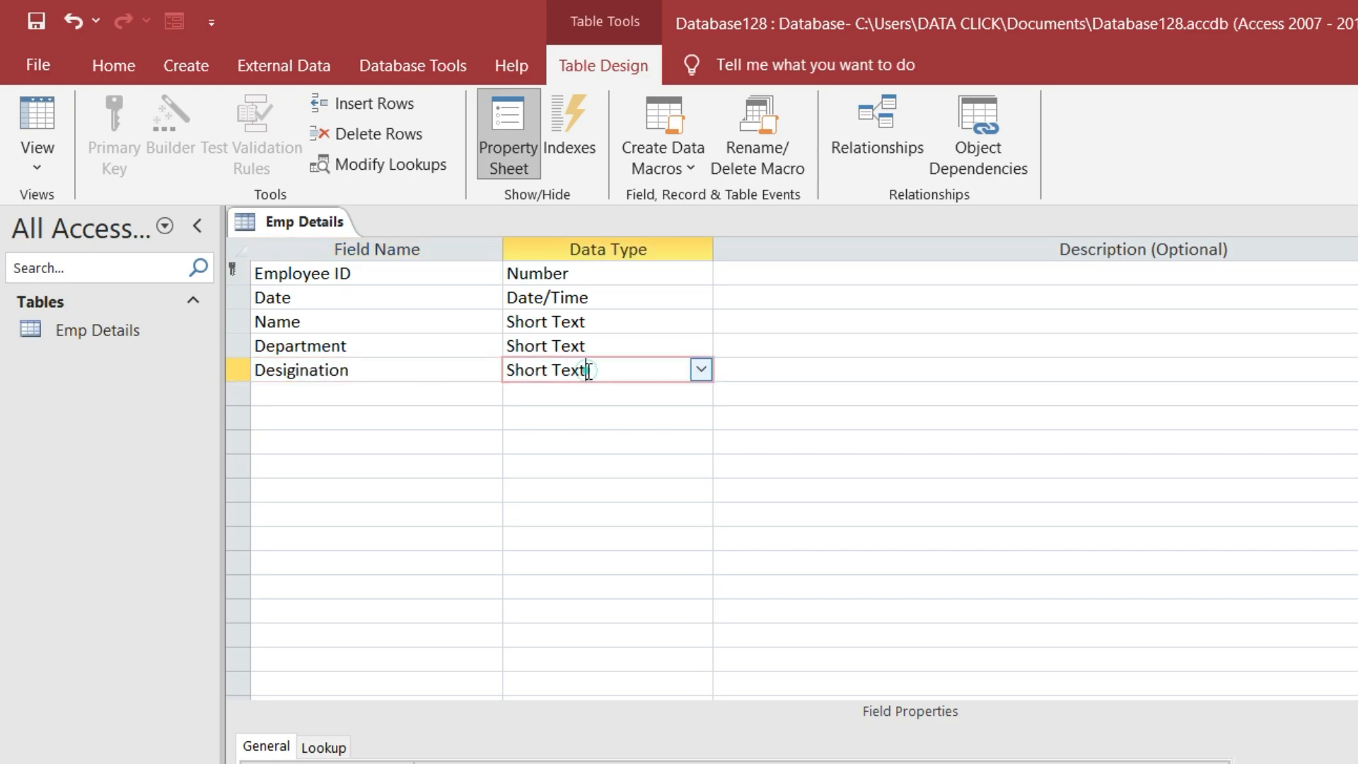
Add Short Text fields Address and Bank Name
left_click(441, 394)
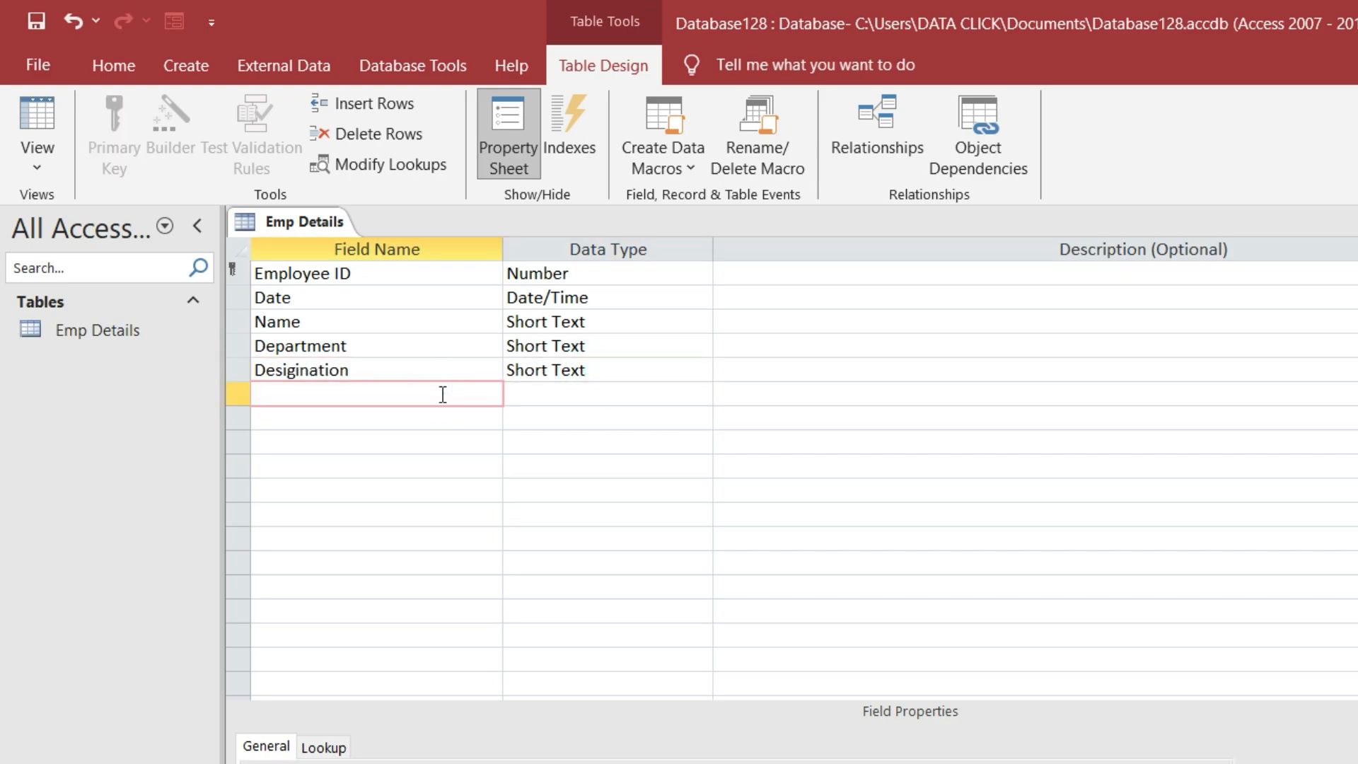
type("Address")
left_click(564, 394)
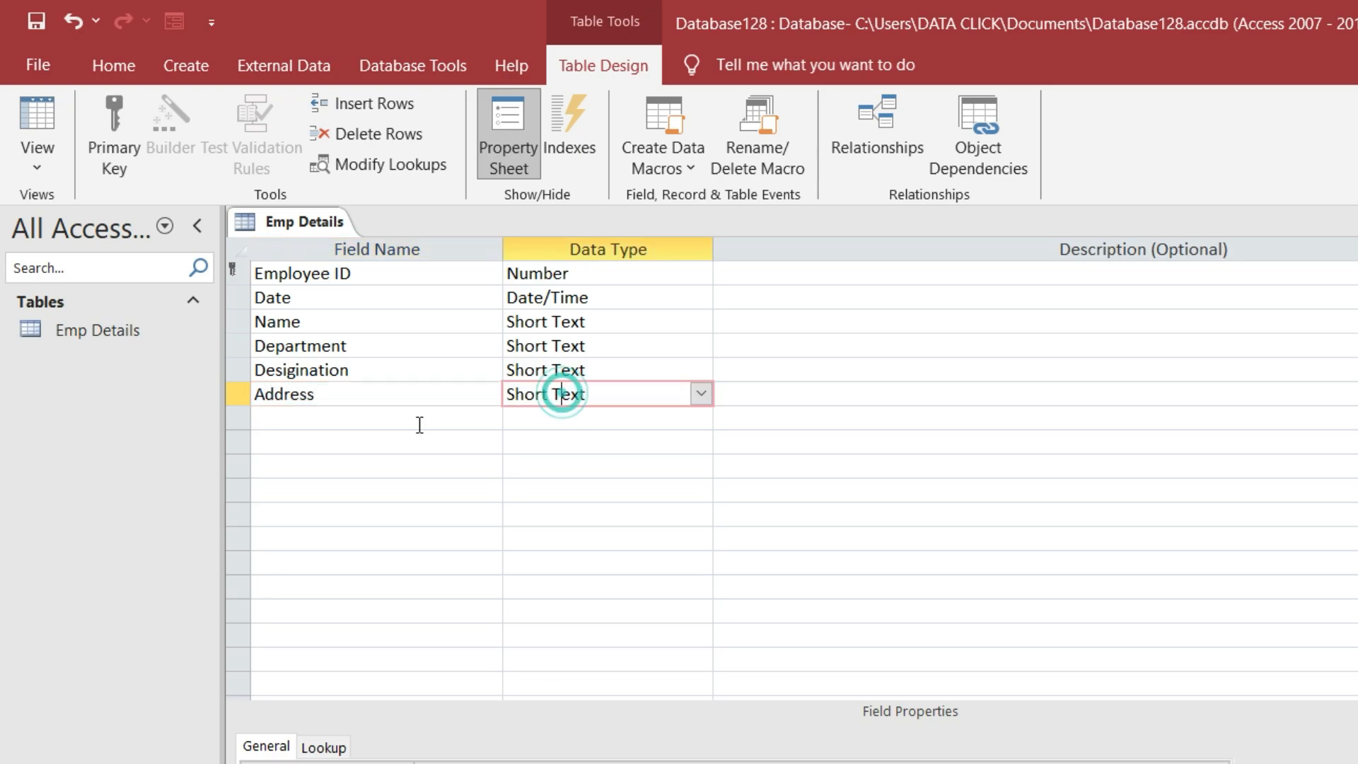
left_click(417, 421)
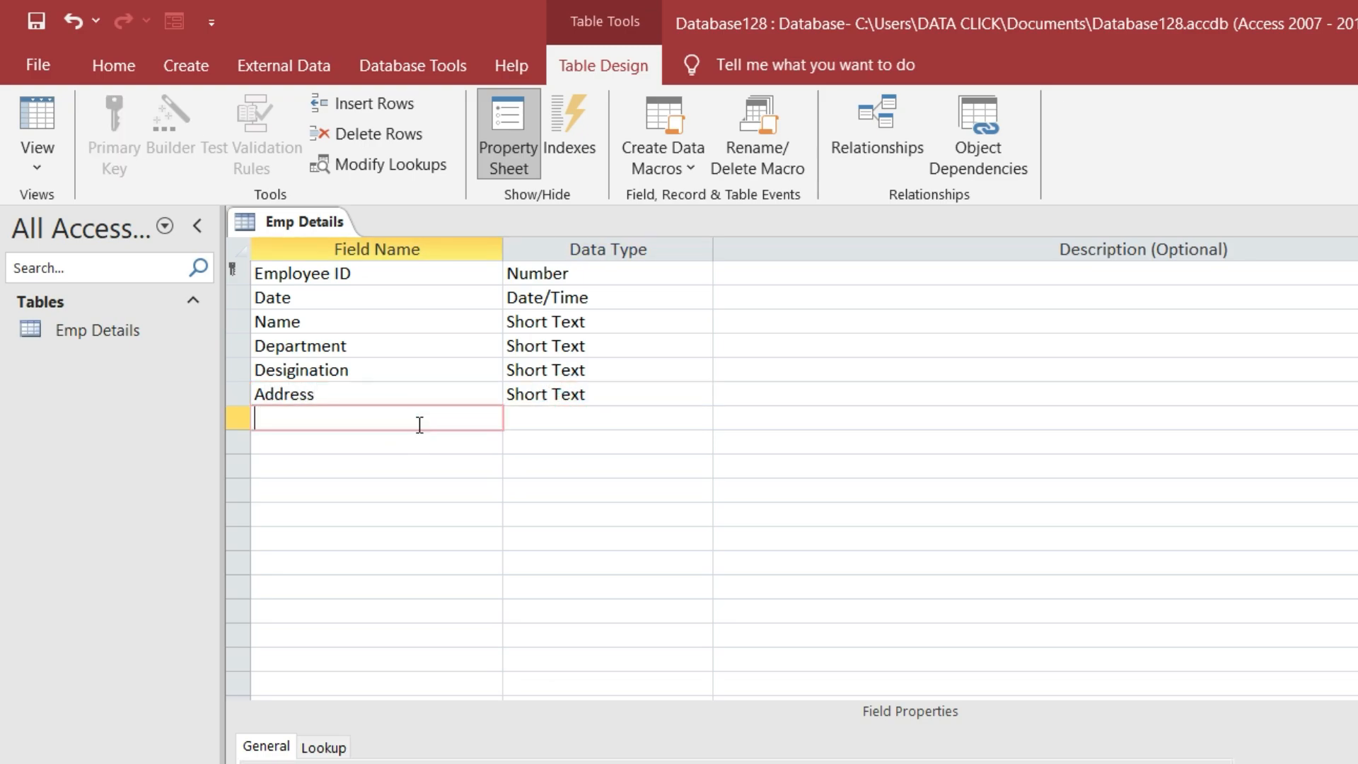
type("Bank")
key("BackSpace")
key("BackSpace")
type("ank Name")
left_click(647, 408)
Add Bank Account Number as Large Number and PAN Number as Short Text, then close the design
left_click(344, 444)
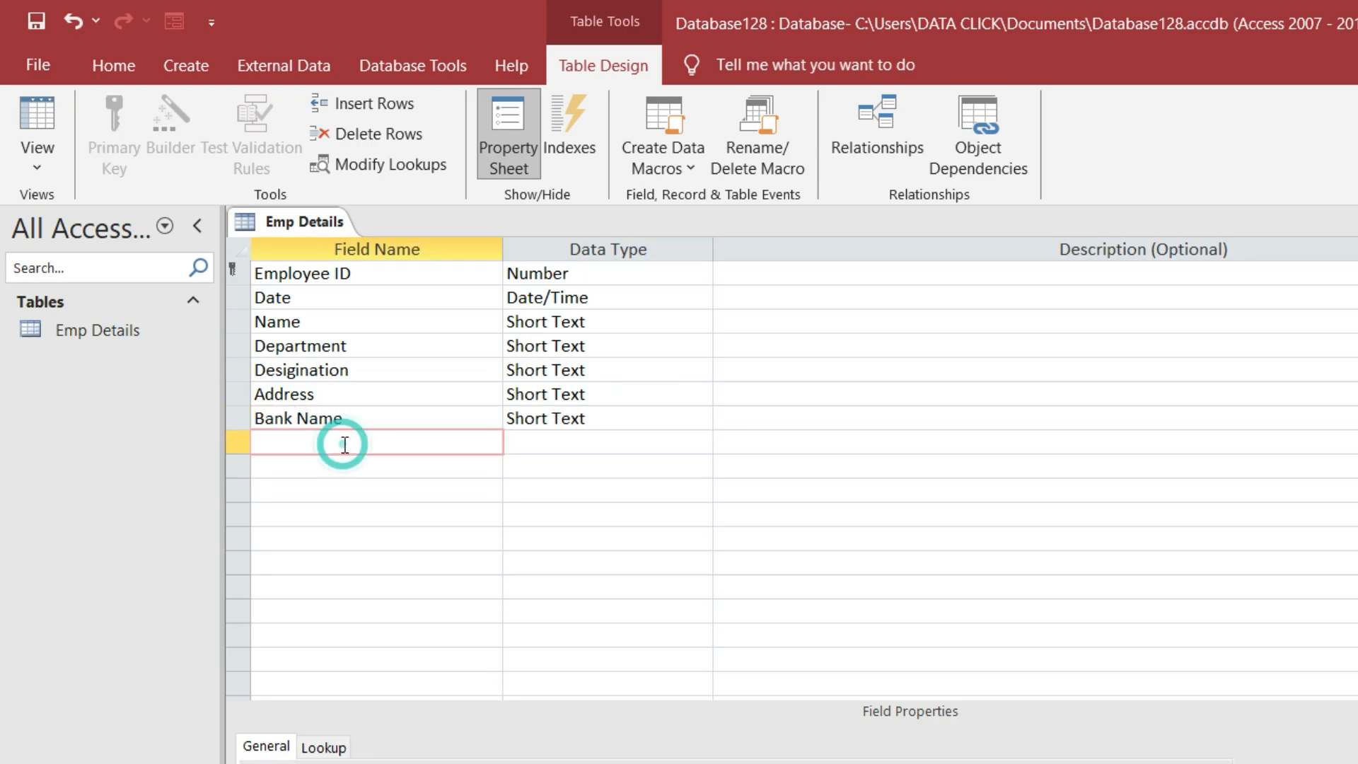
type("Bank Account Number")
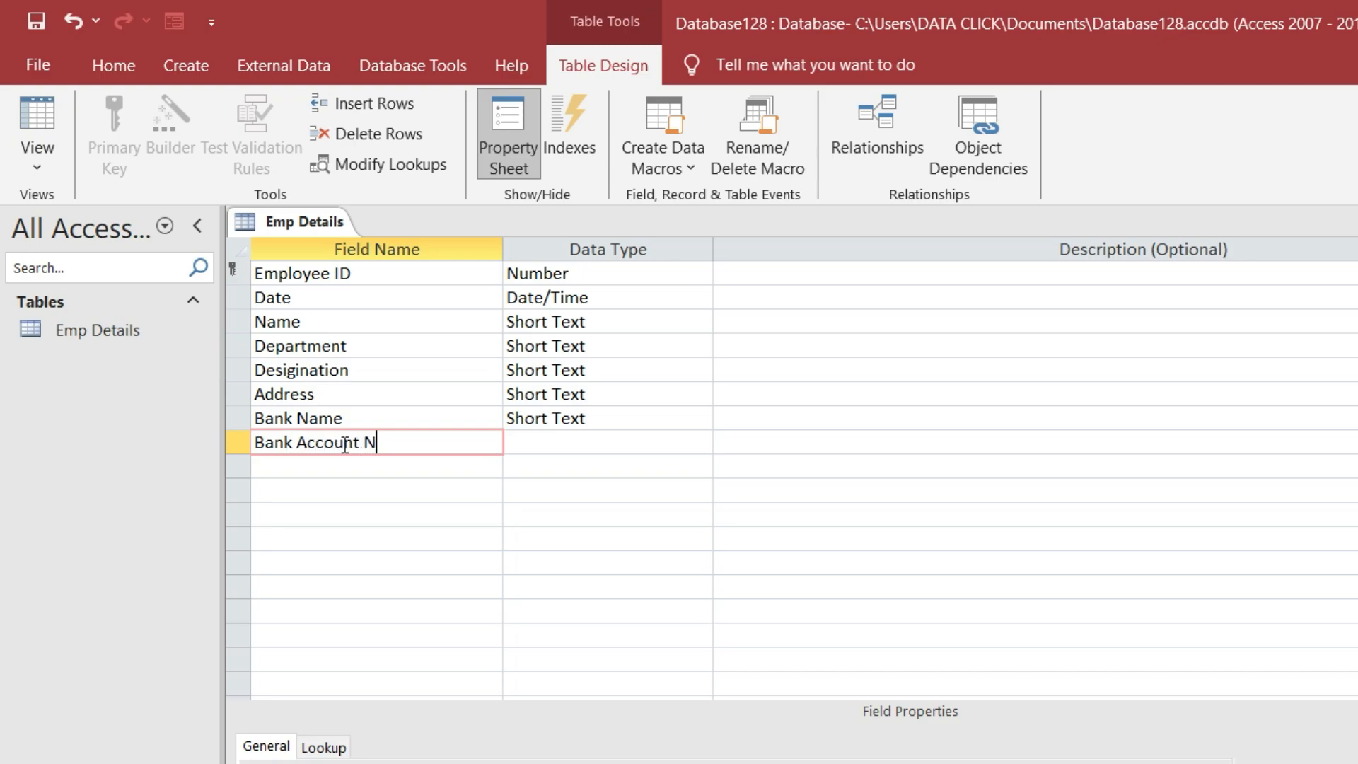
left_click(531, 446)
left_click(696, 442)
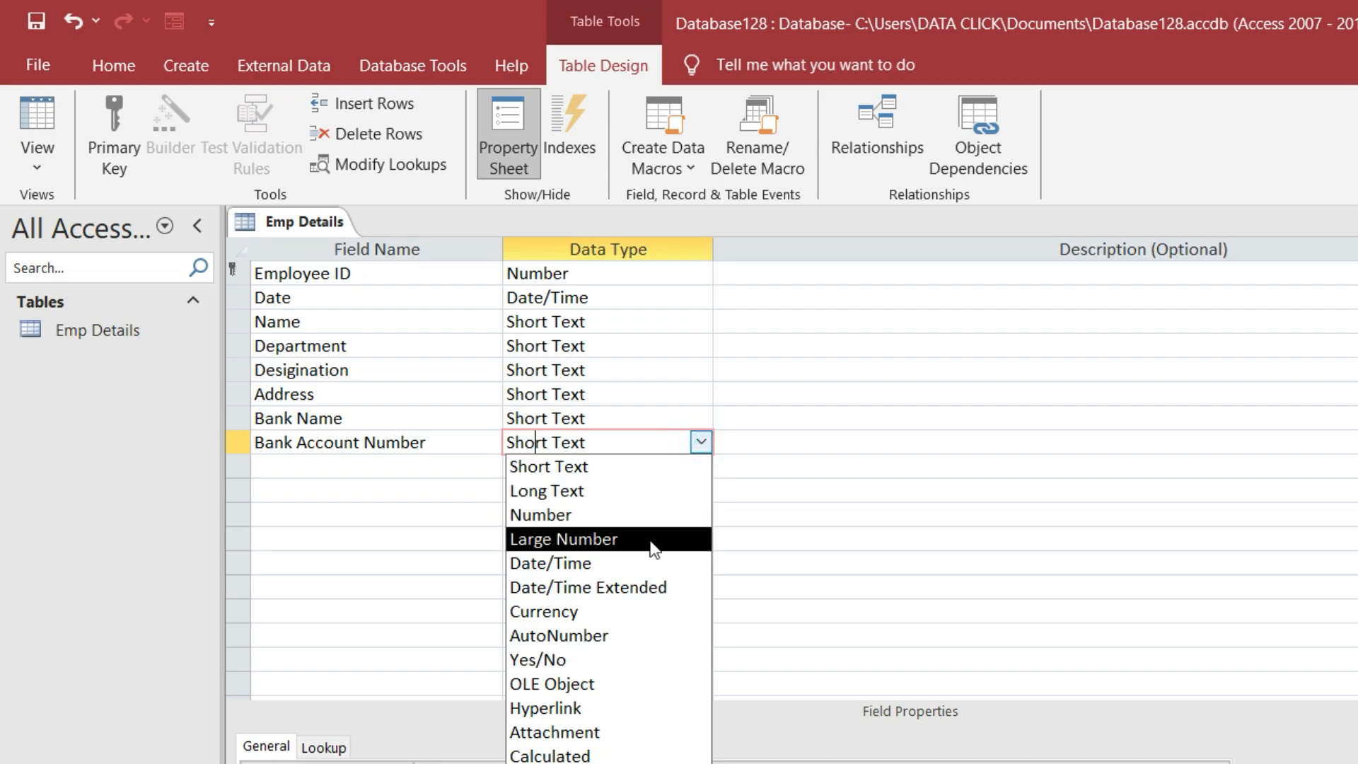
left_click(646, 540)
left_click(399, 471)
type("P")
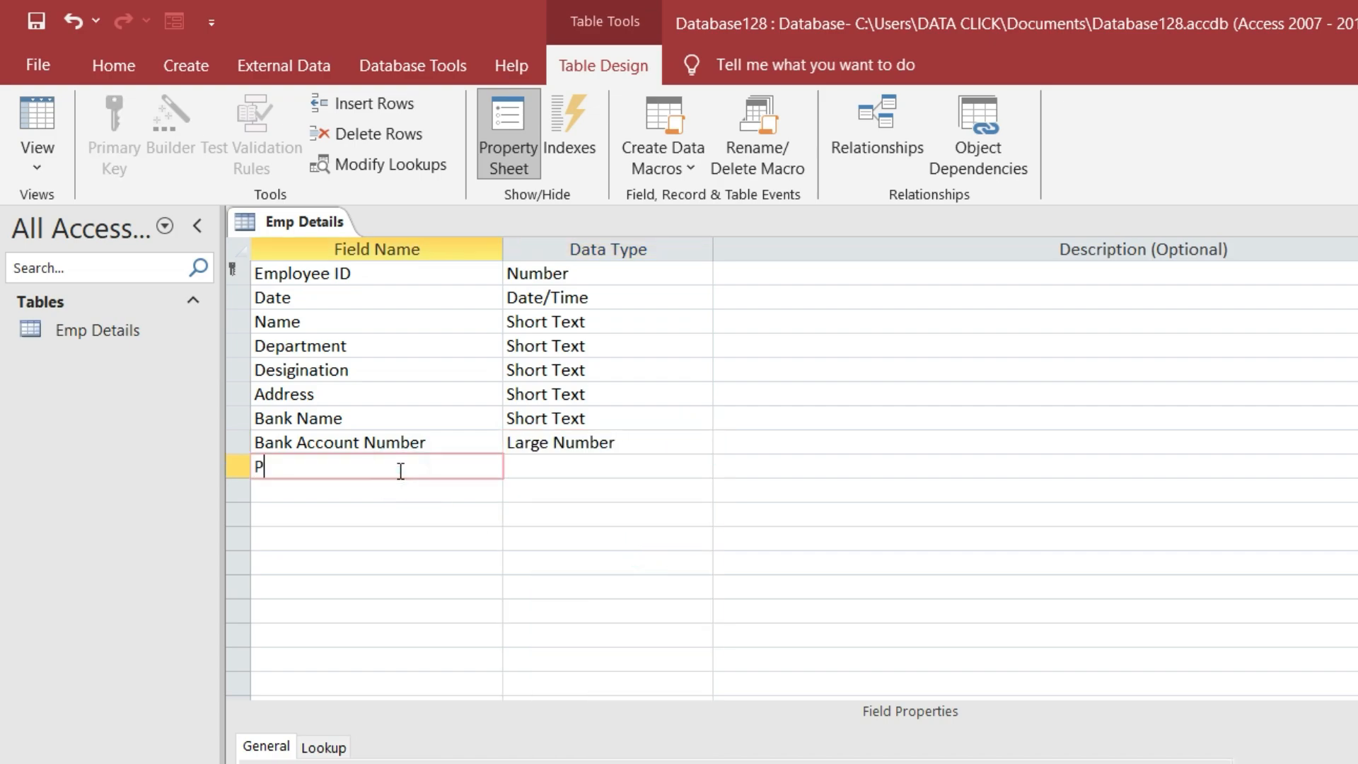
type("AN Number")
left_click(545, 462)
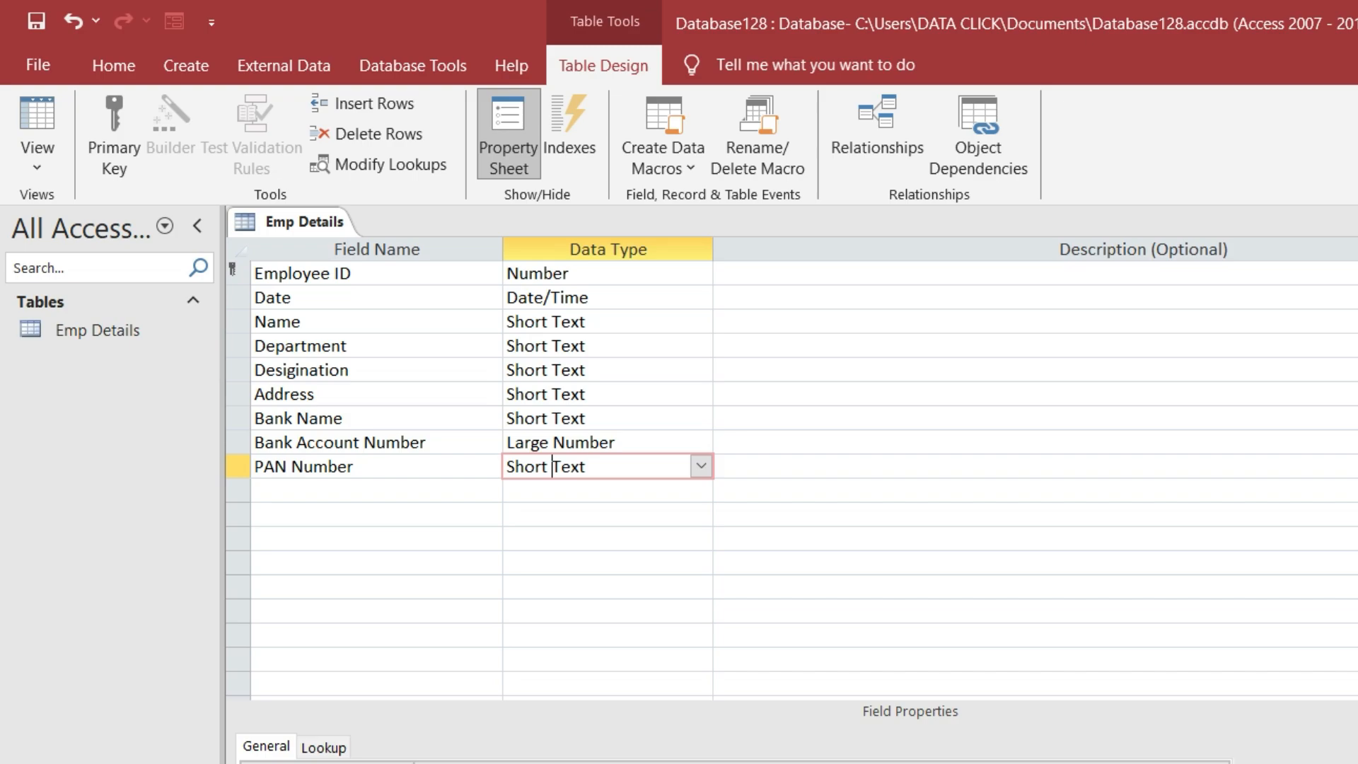
key("ctrl+w")
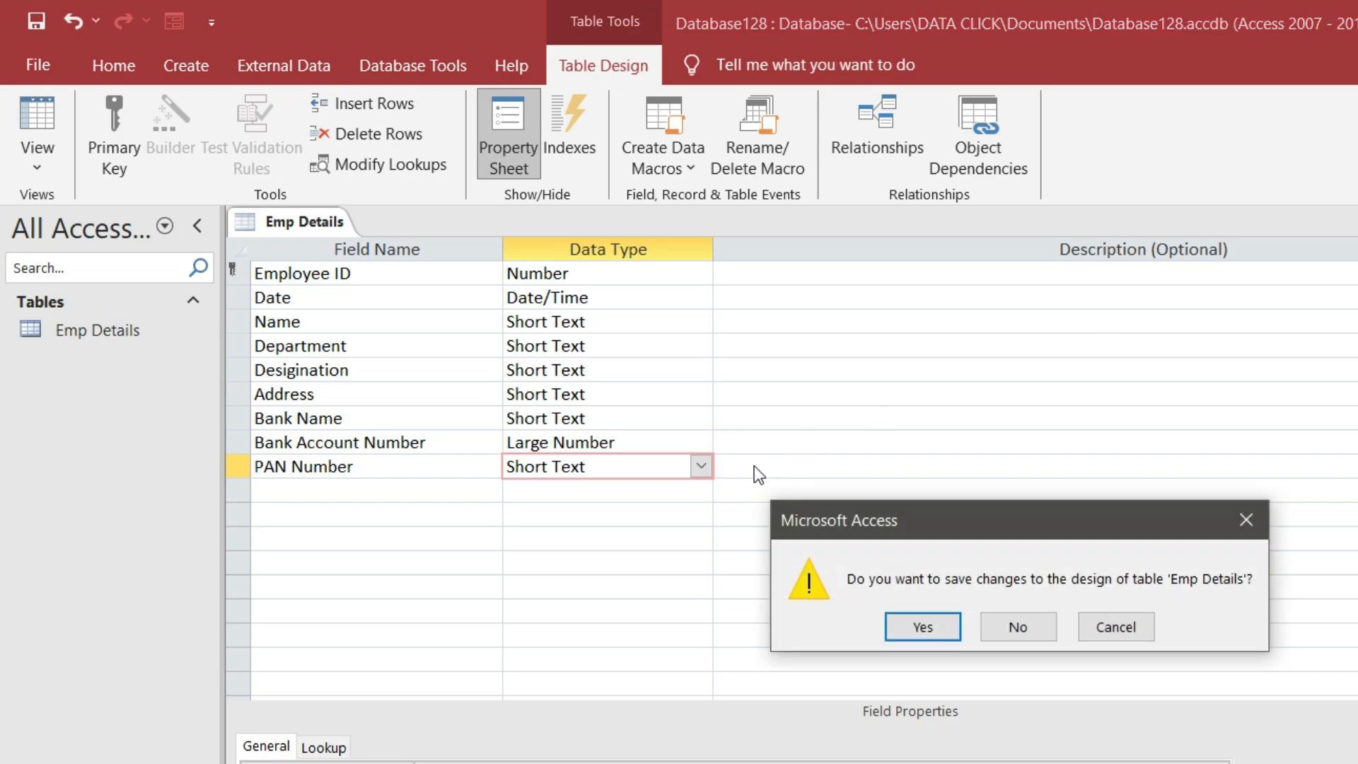
Save the Emp Details design, accepting the Large Number type, and add another new table
left_click(923, 628)
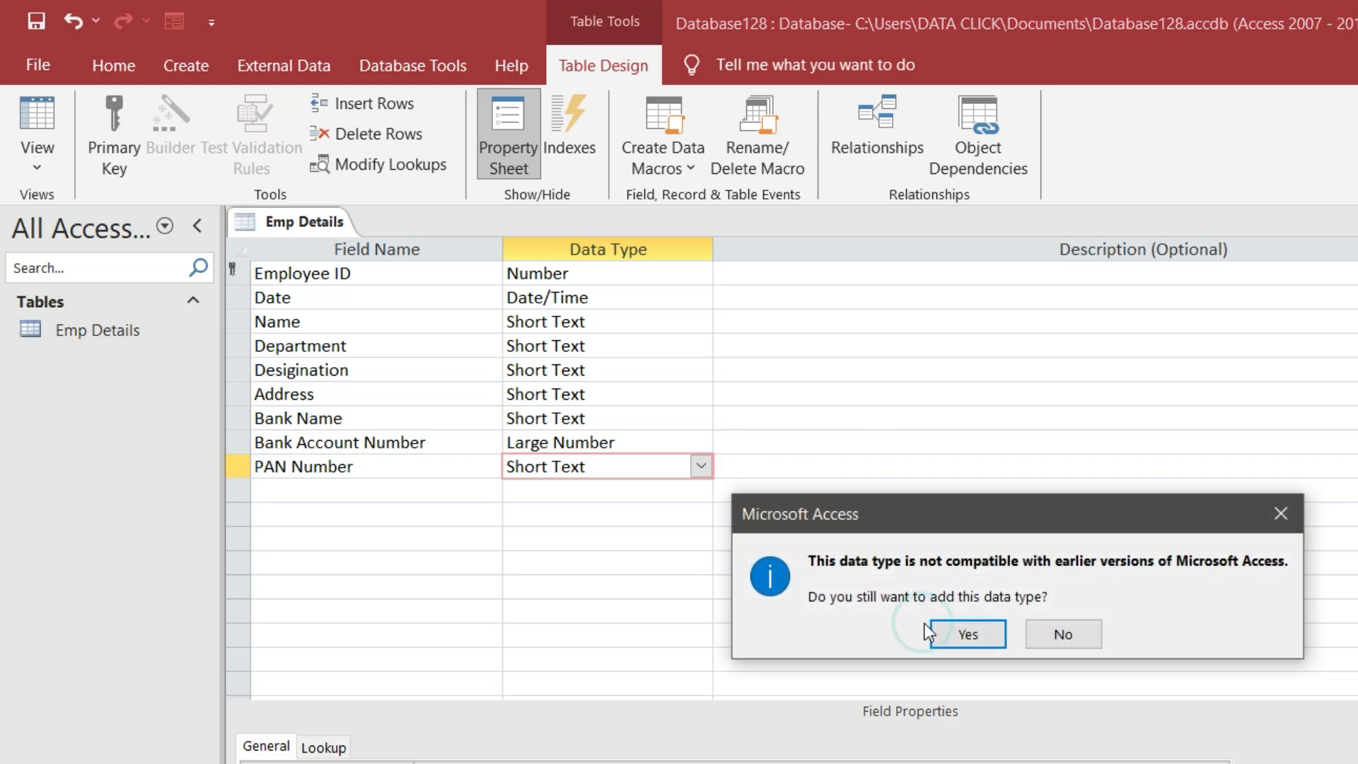
left_click(967, 635)
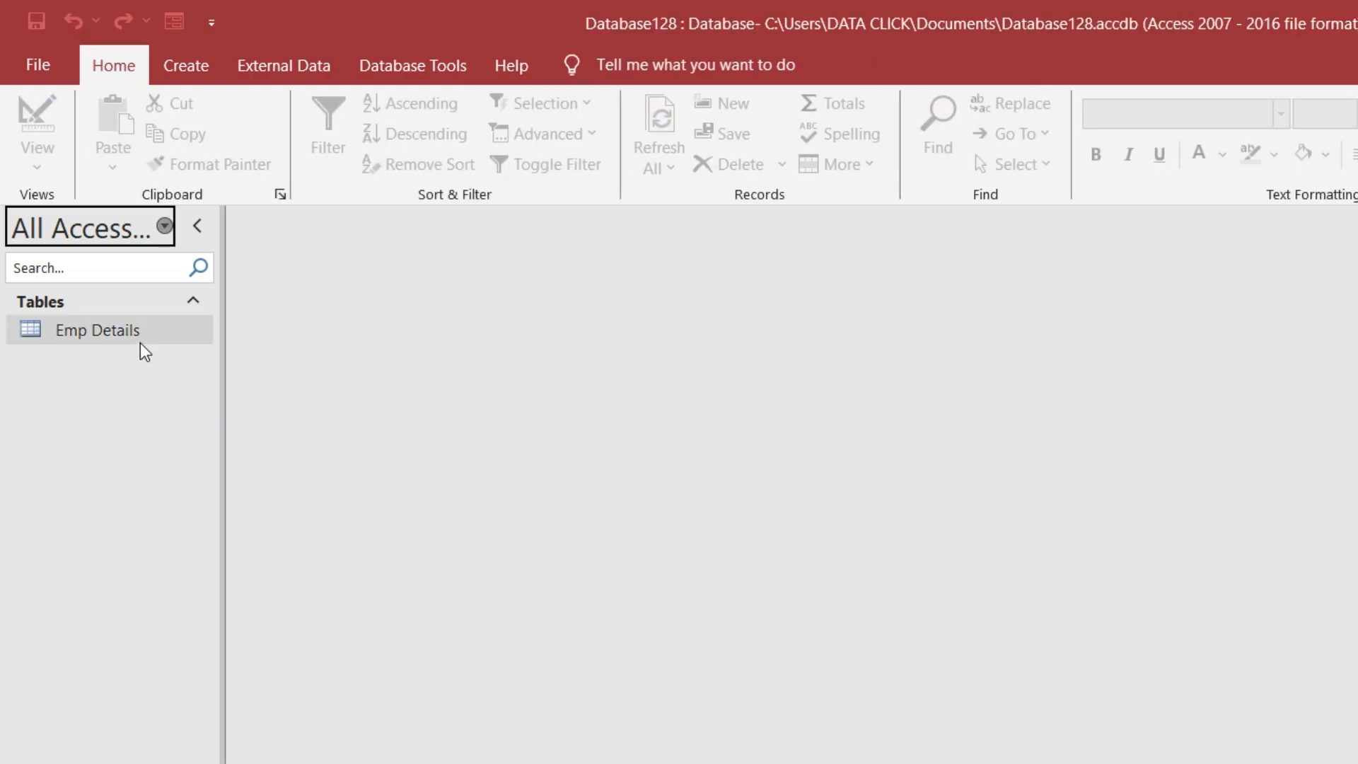
left_click(191, 64)
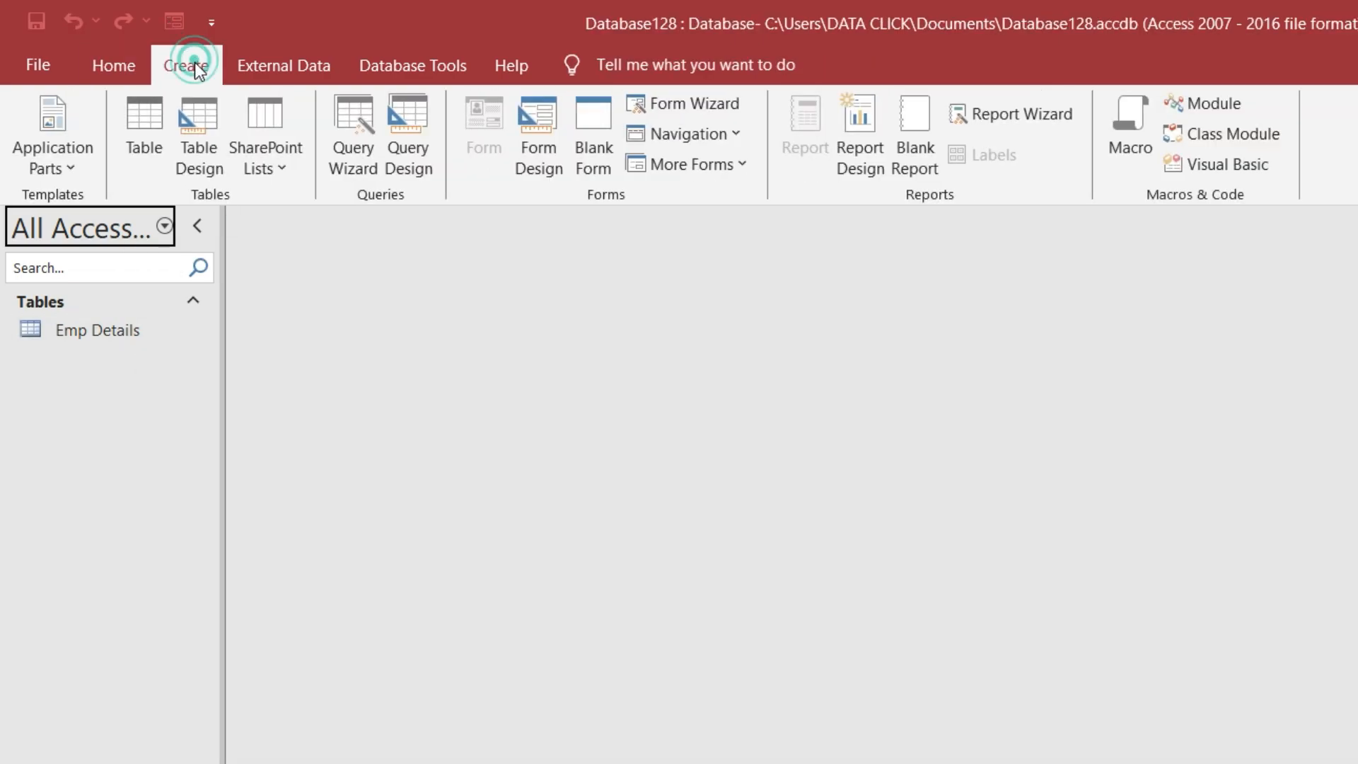
left_click(146, 132)
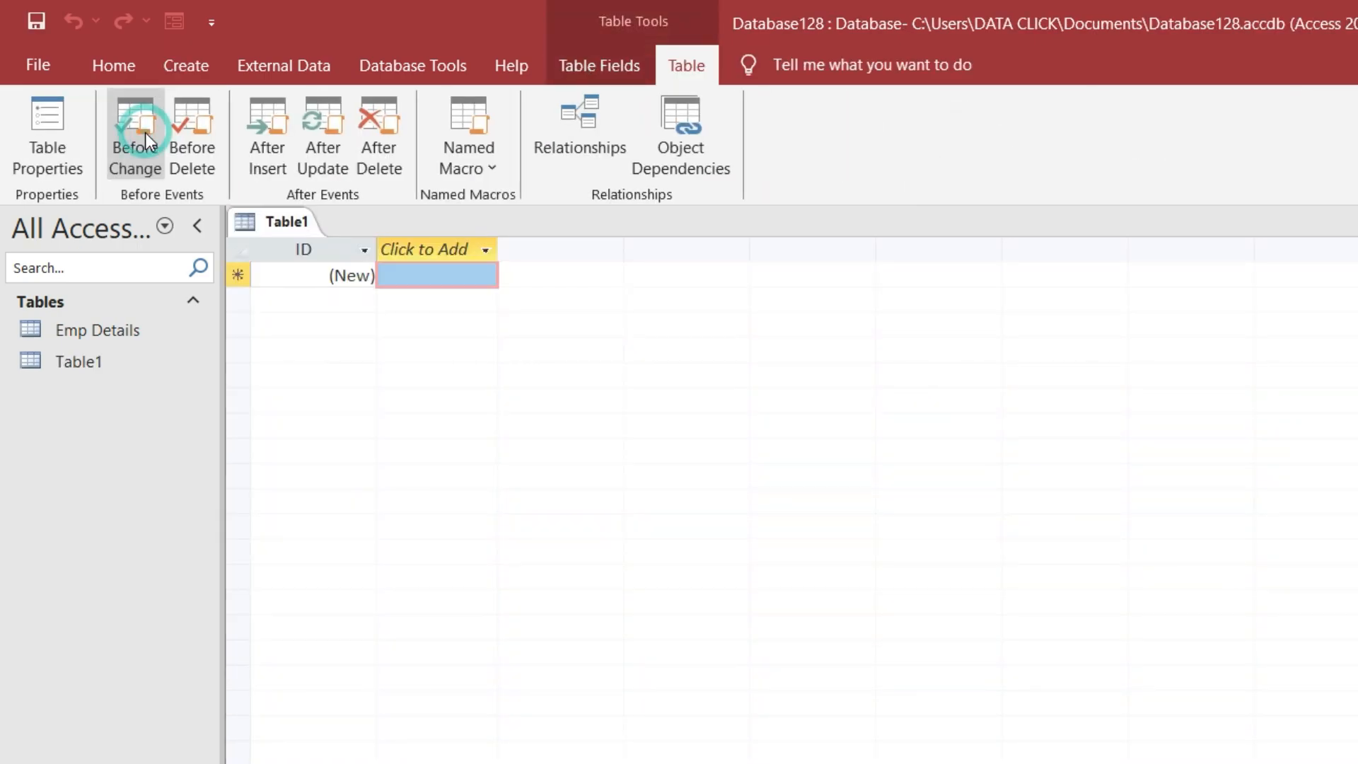
Switch the new table to Design View, saving it as Payment Details
left_click(117, 66)
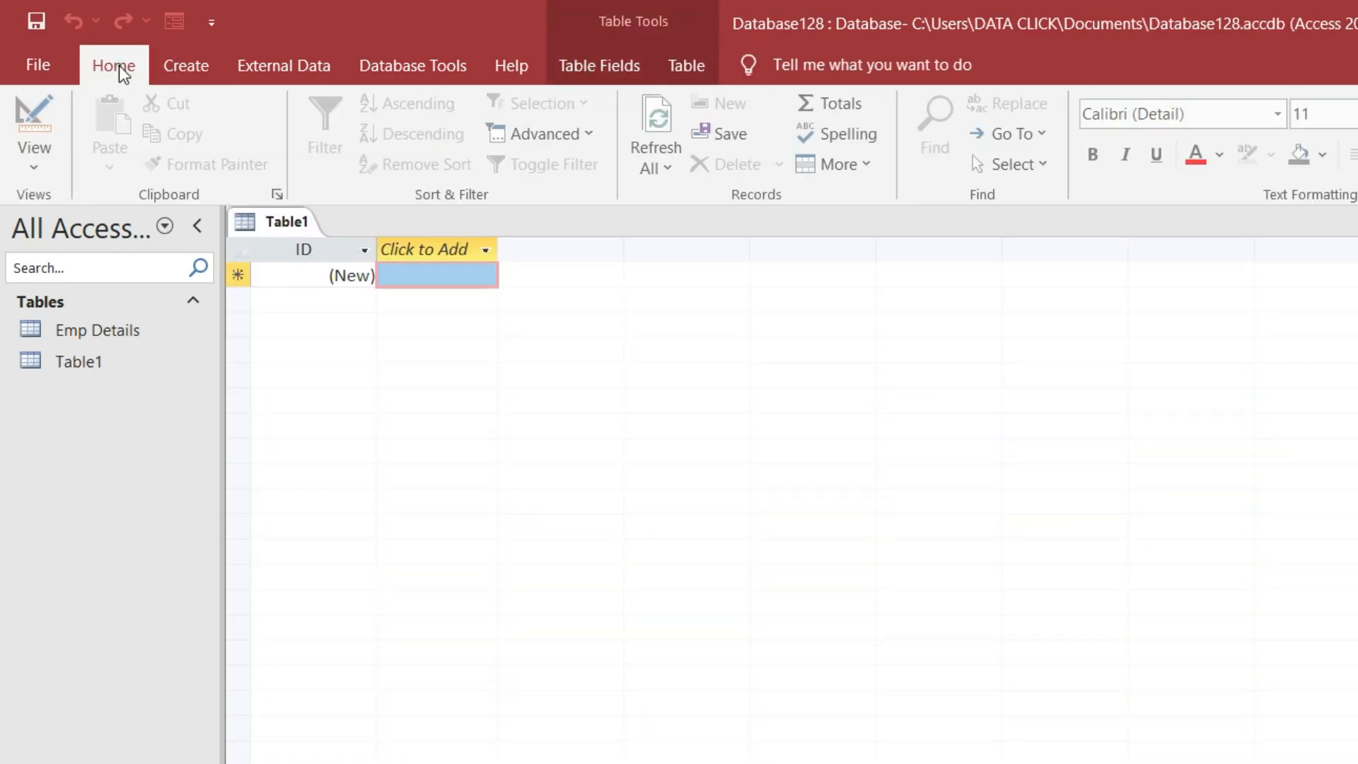
left_click(39, 171)
left_click(99, 263)
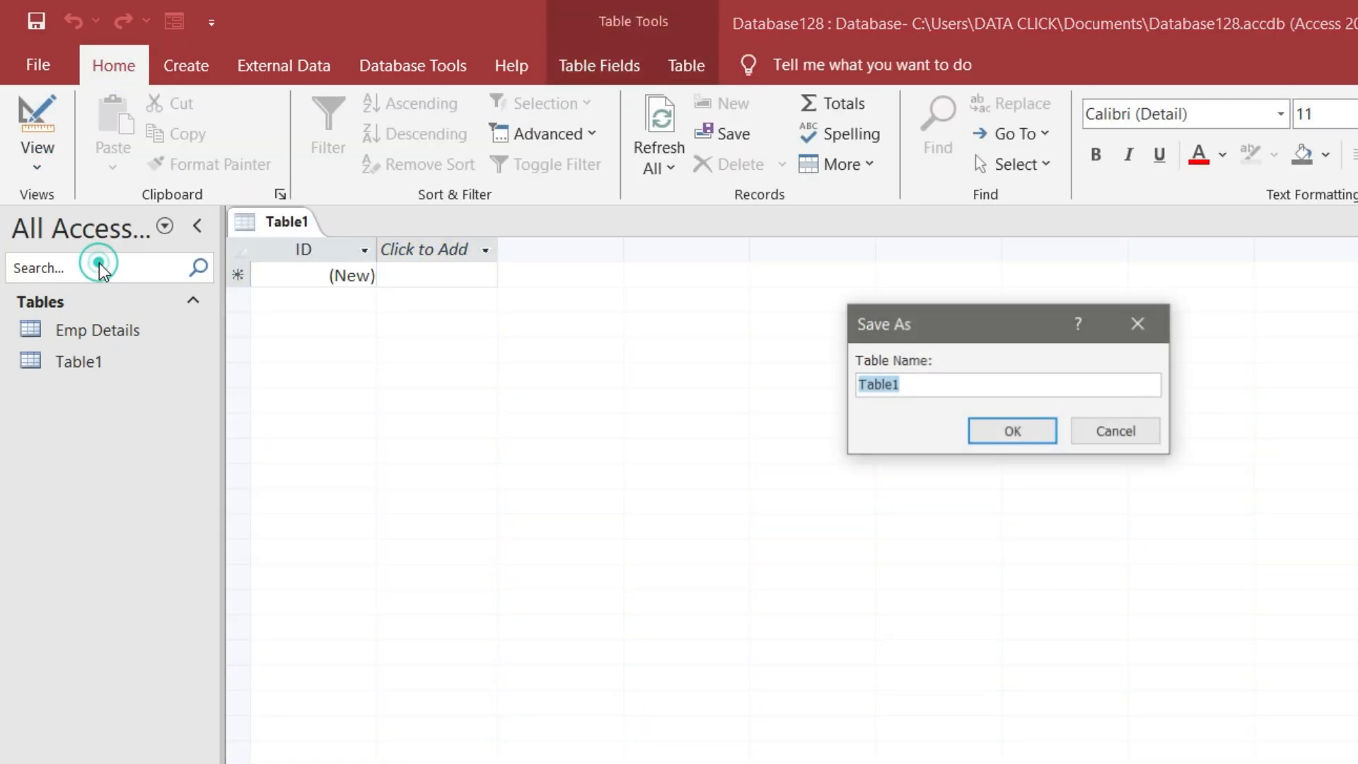
type("Em")
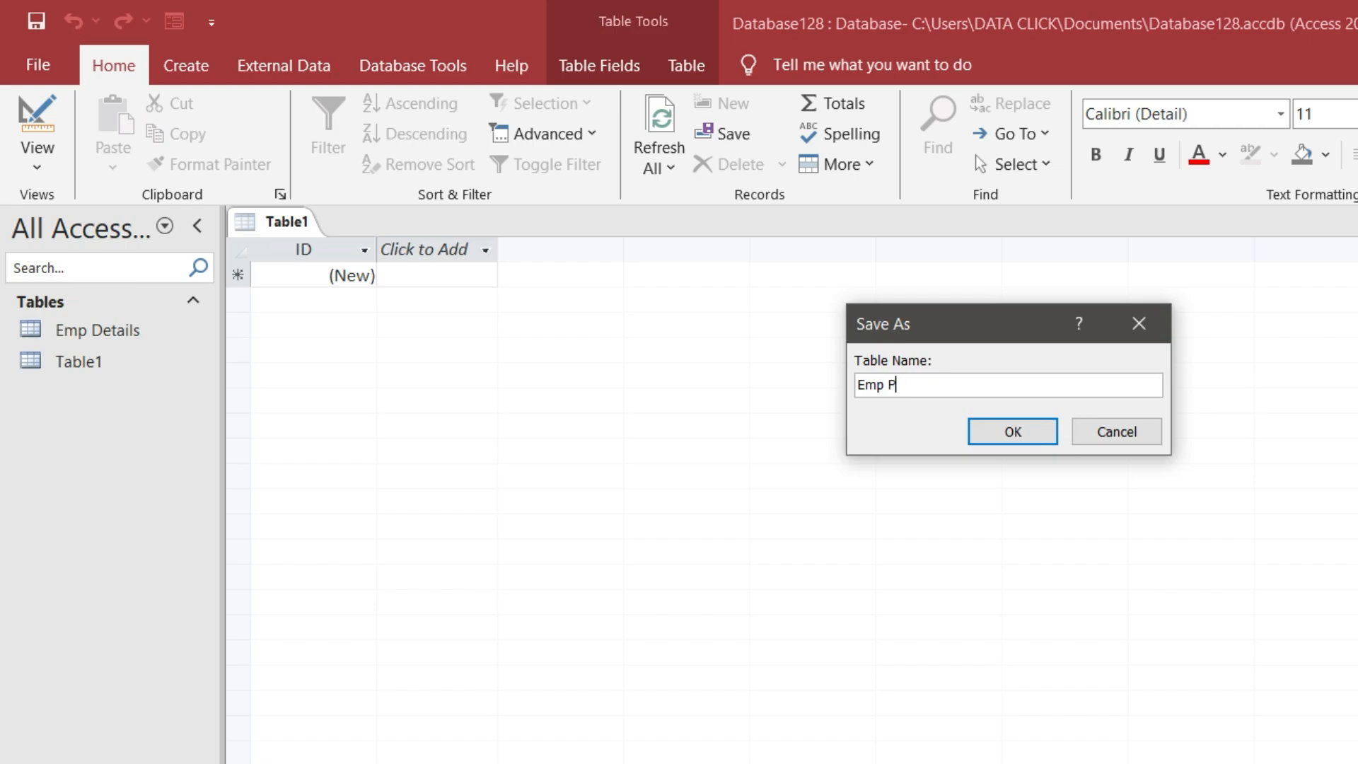
type("p P")
key("BackSpace")
key("BackSpace")
key("BackSpace")
key("BackSpace")
type("Payment Details")
key("Return")
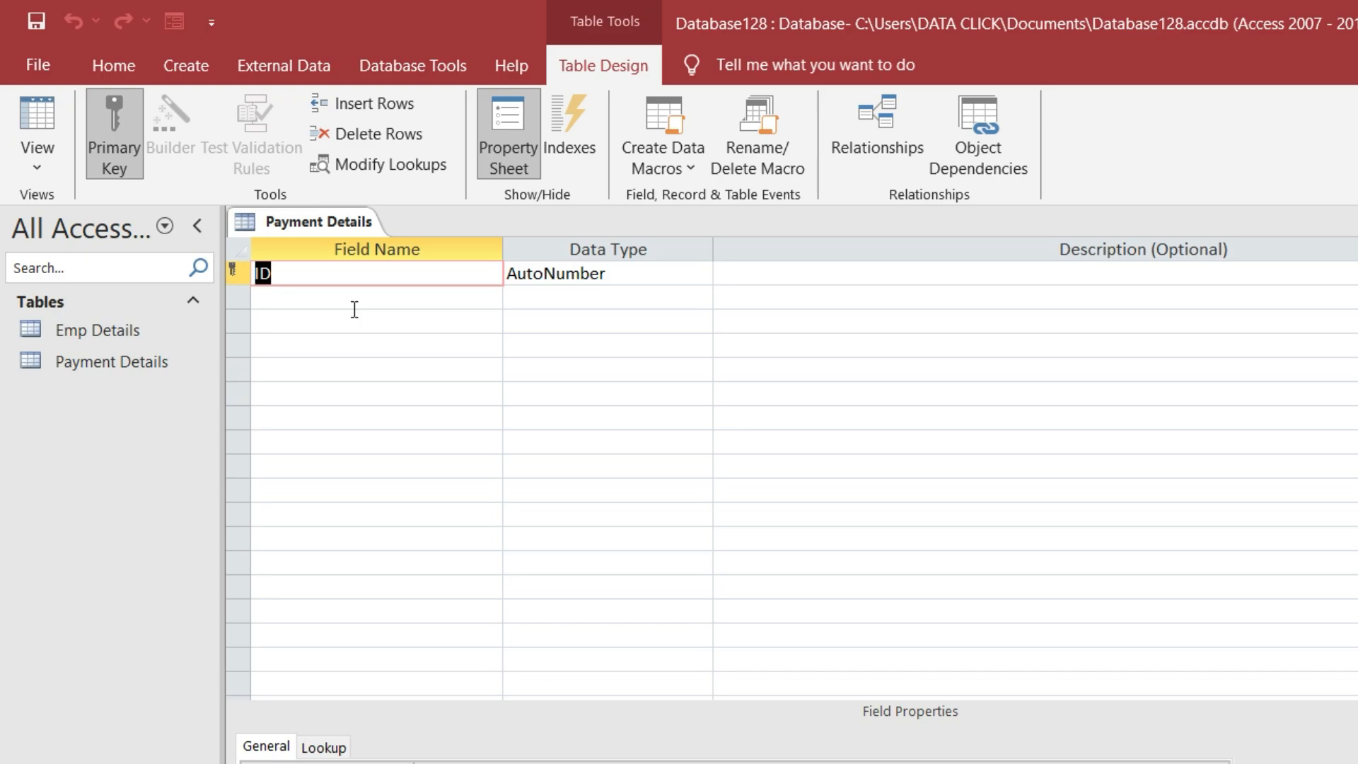
Rename the ID field to Employee ID with a Number type, keeping it the primary key
type("Employee")
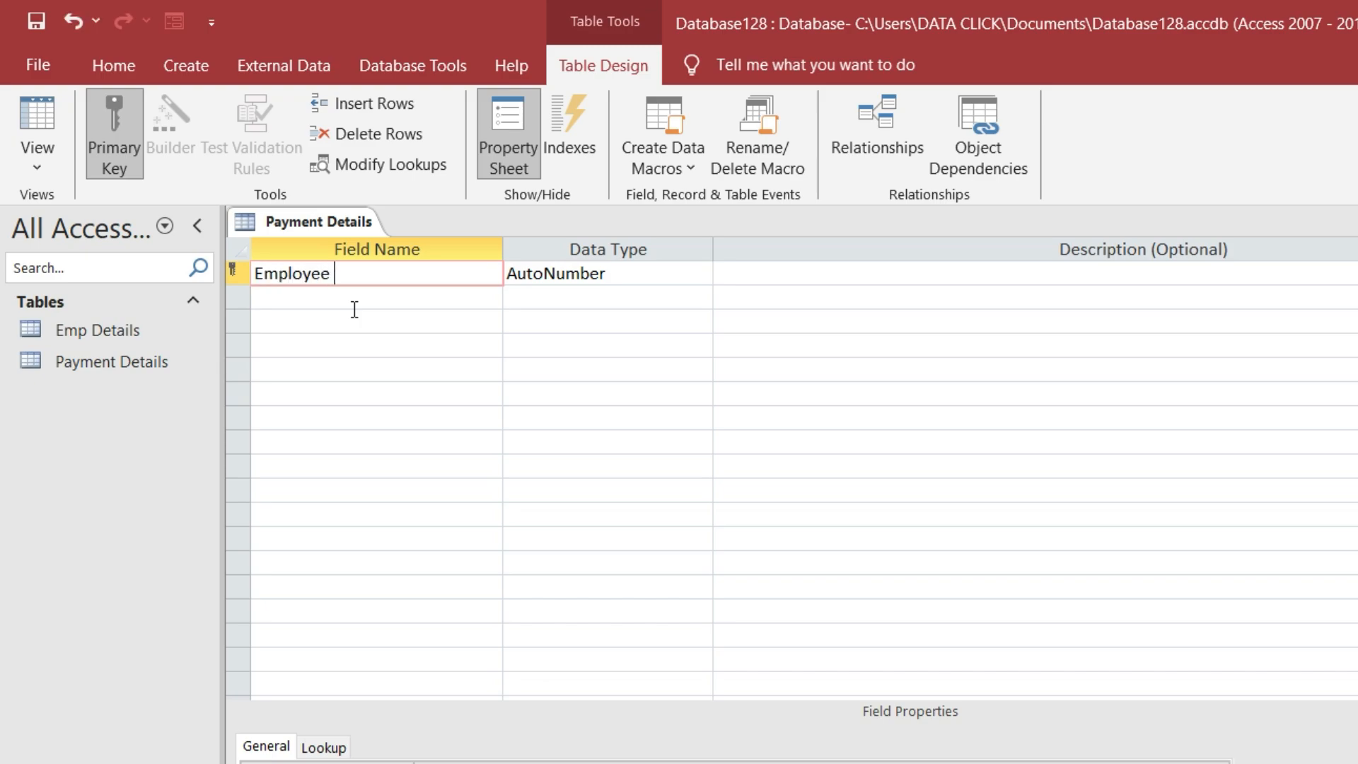
type(" ID")
left_click(531, 281)
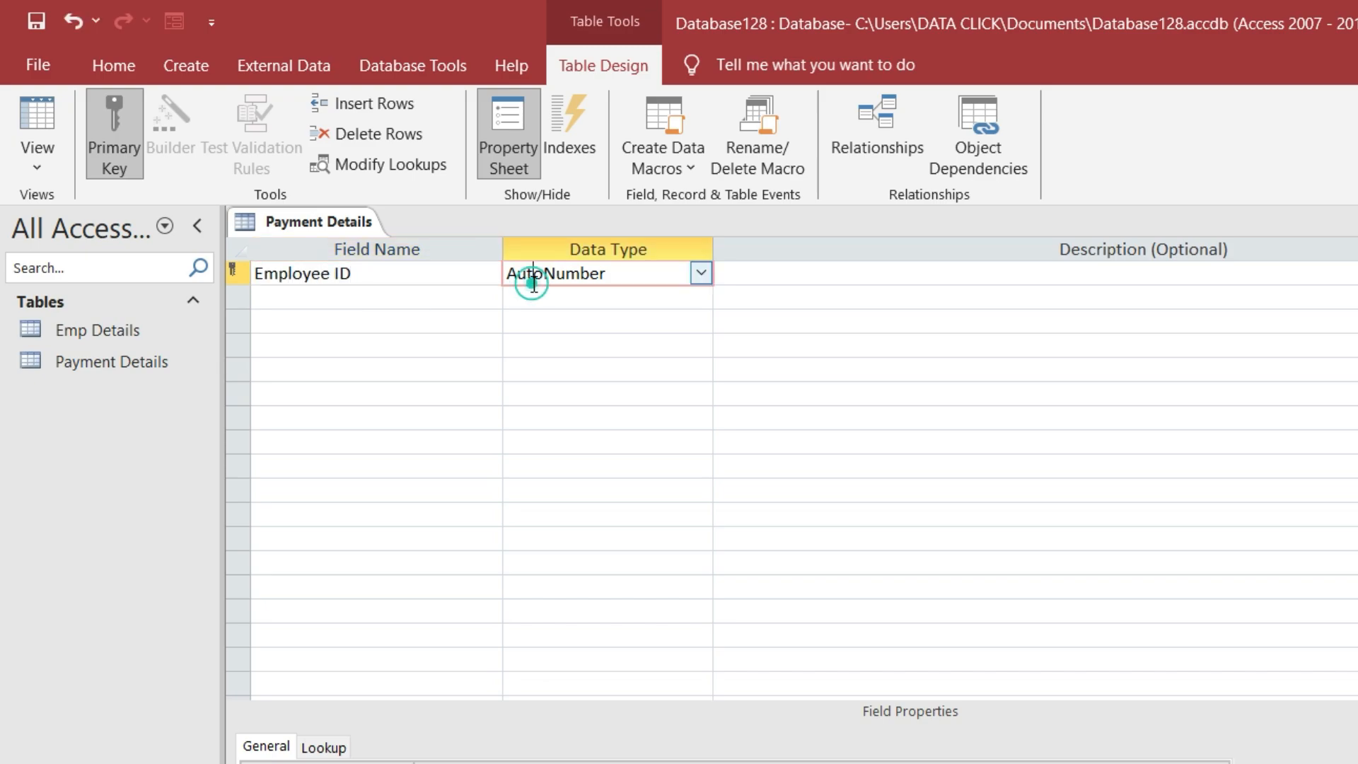
left_click(697, 275)
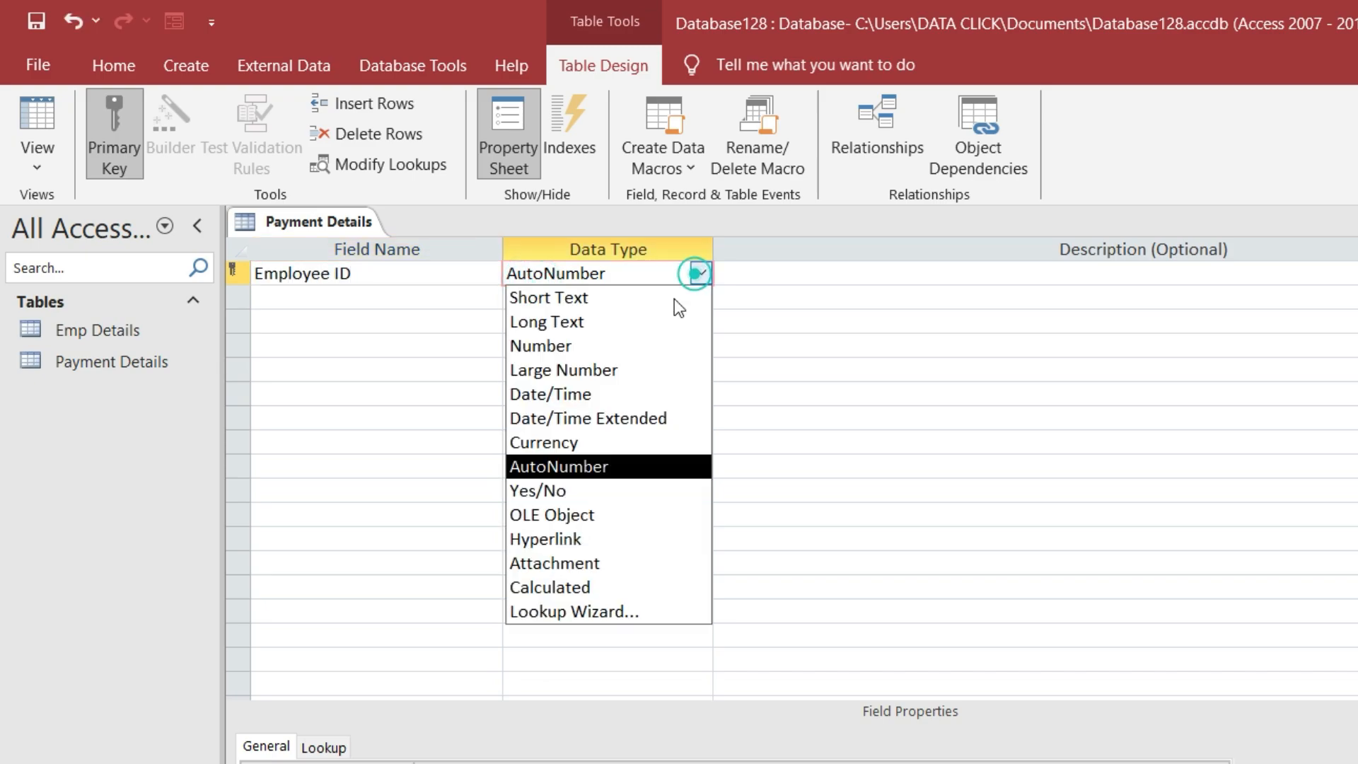
left_click(626, 345)
left_click(317, 297)
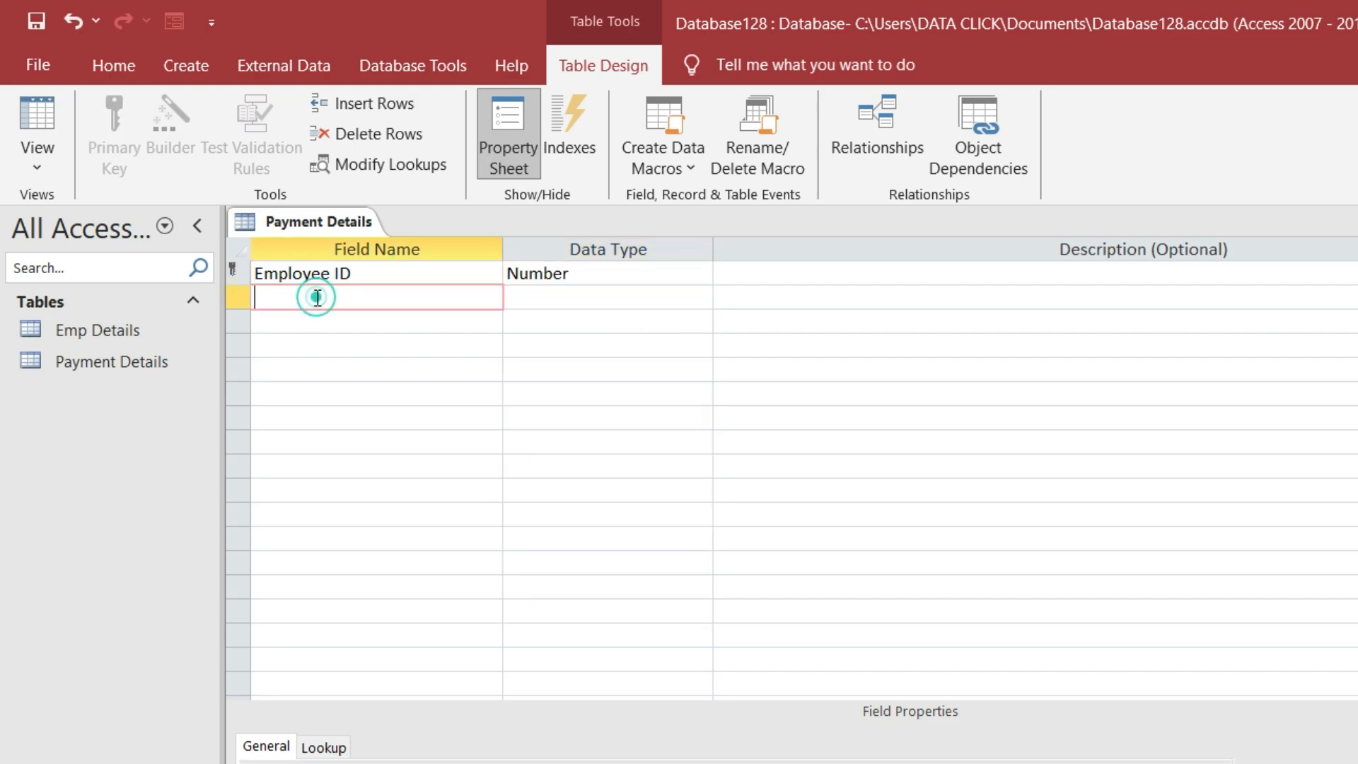
right_click(233, 273)
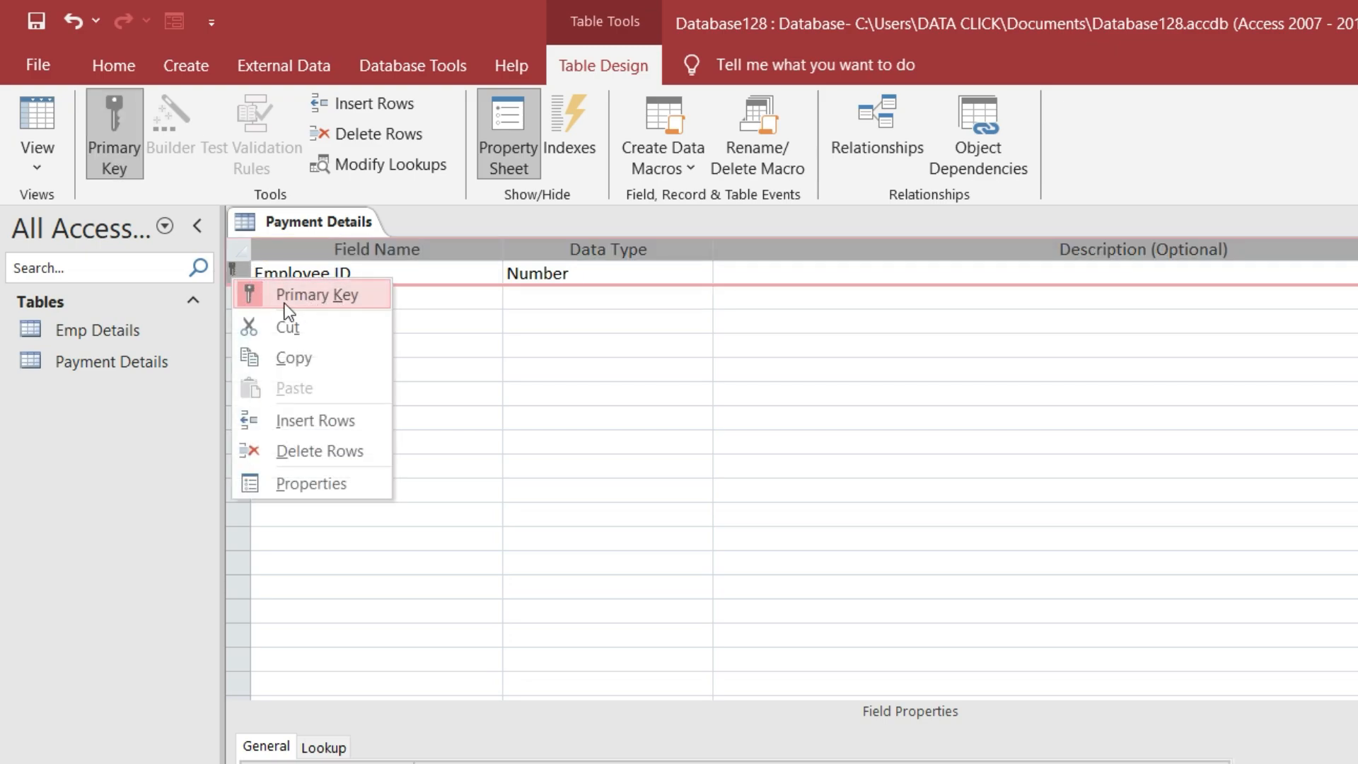
left_click(402, 271)
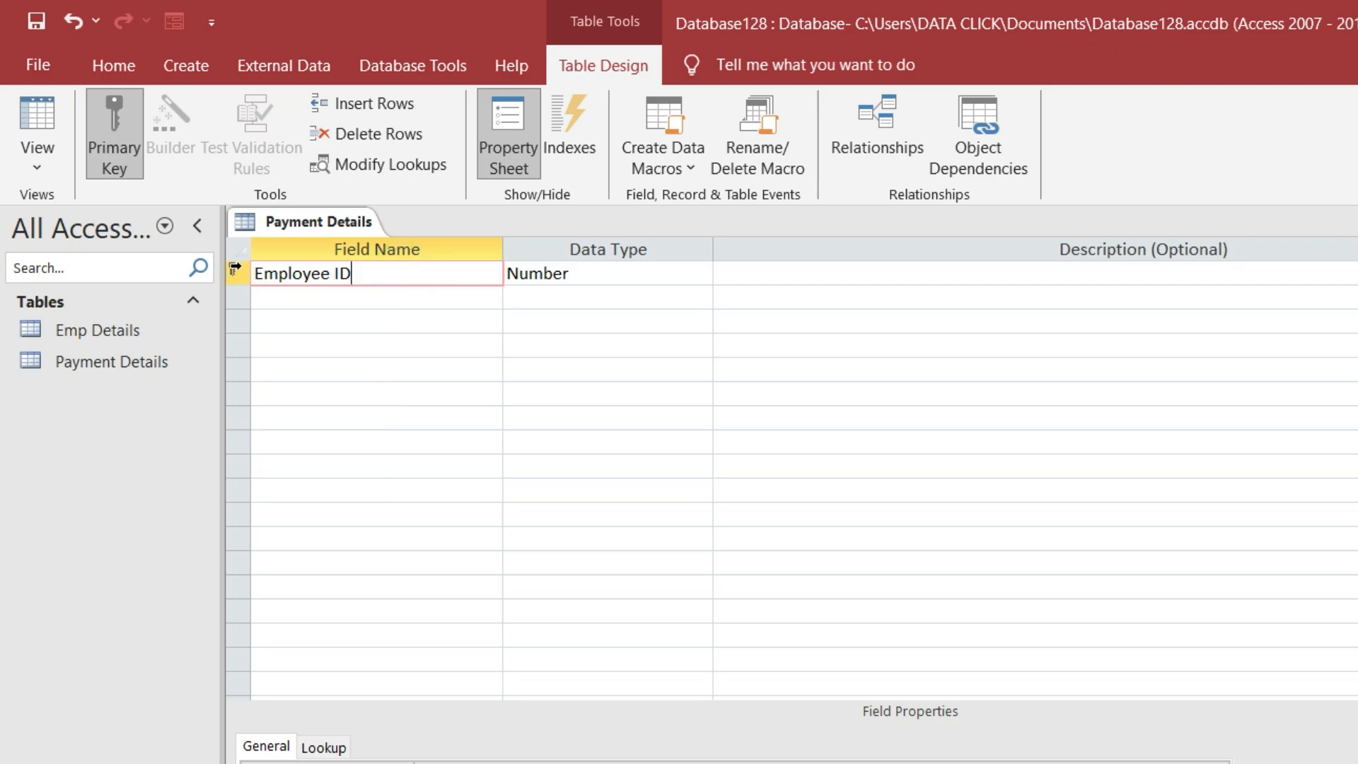
right_click(234, 269)
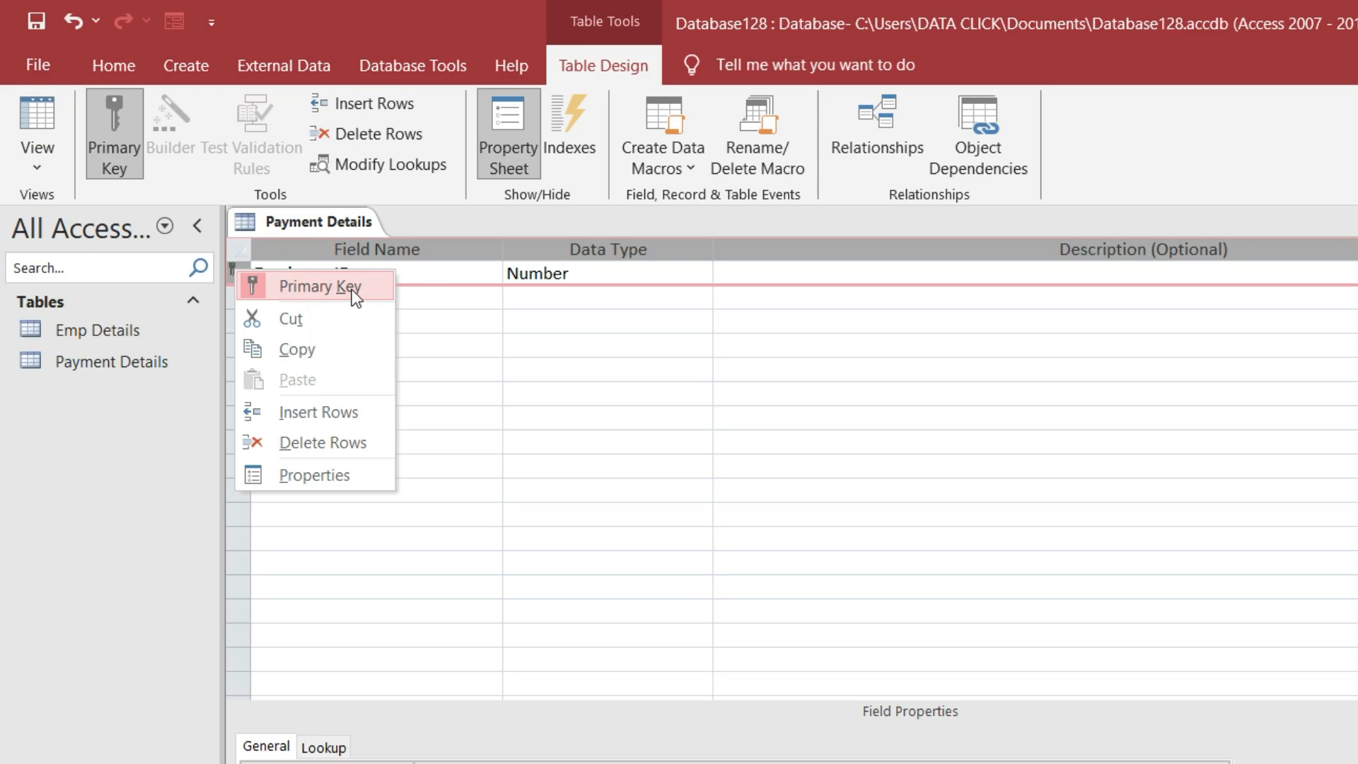
left_click(471, 278)
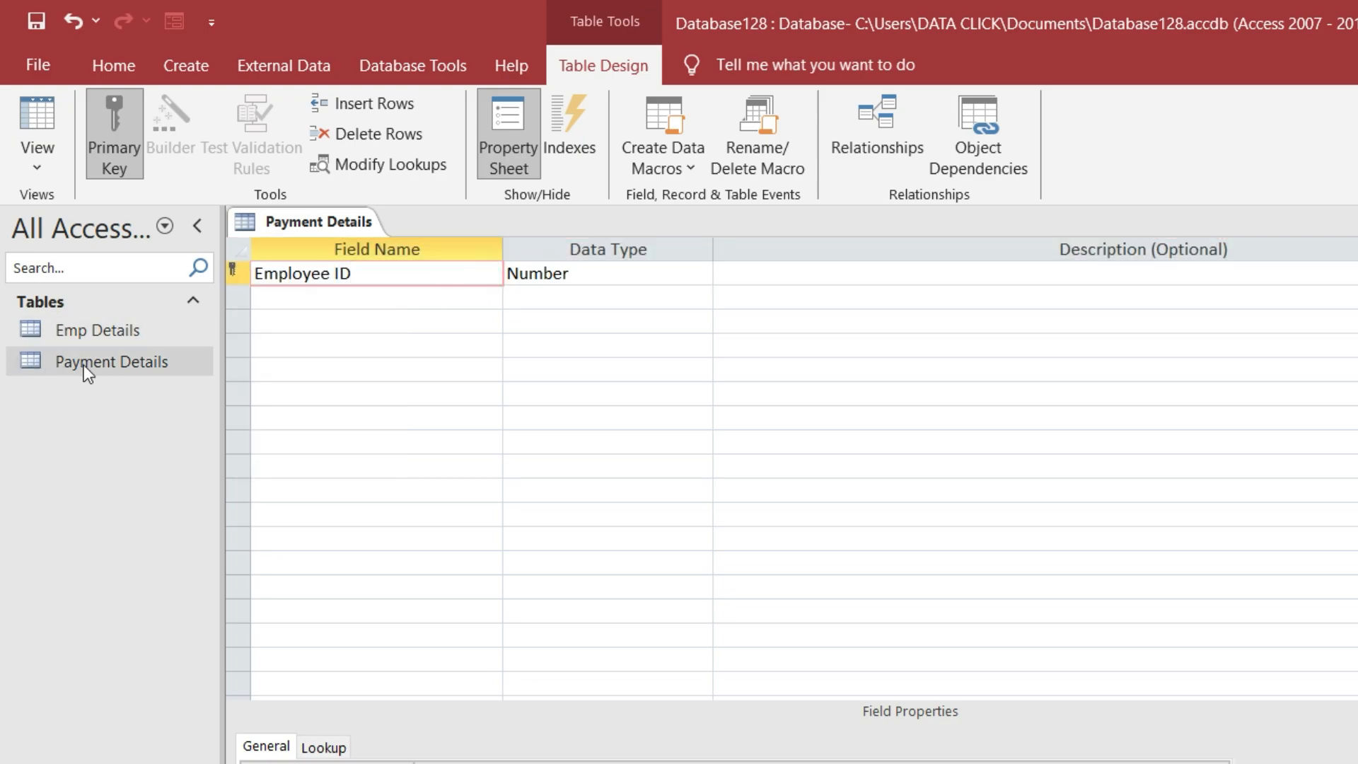
left_click(365, 297)
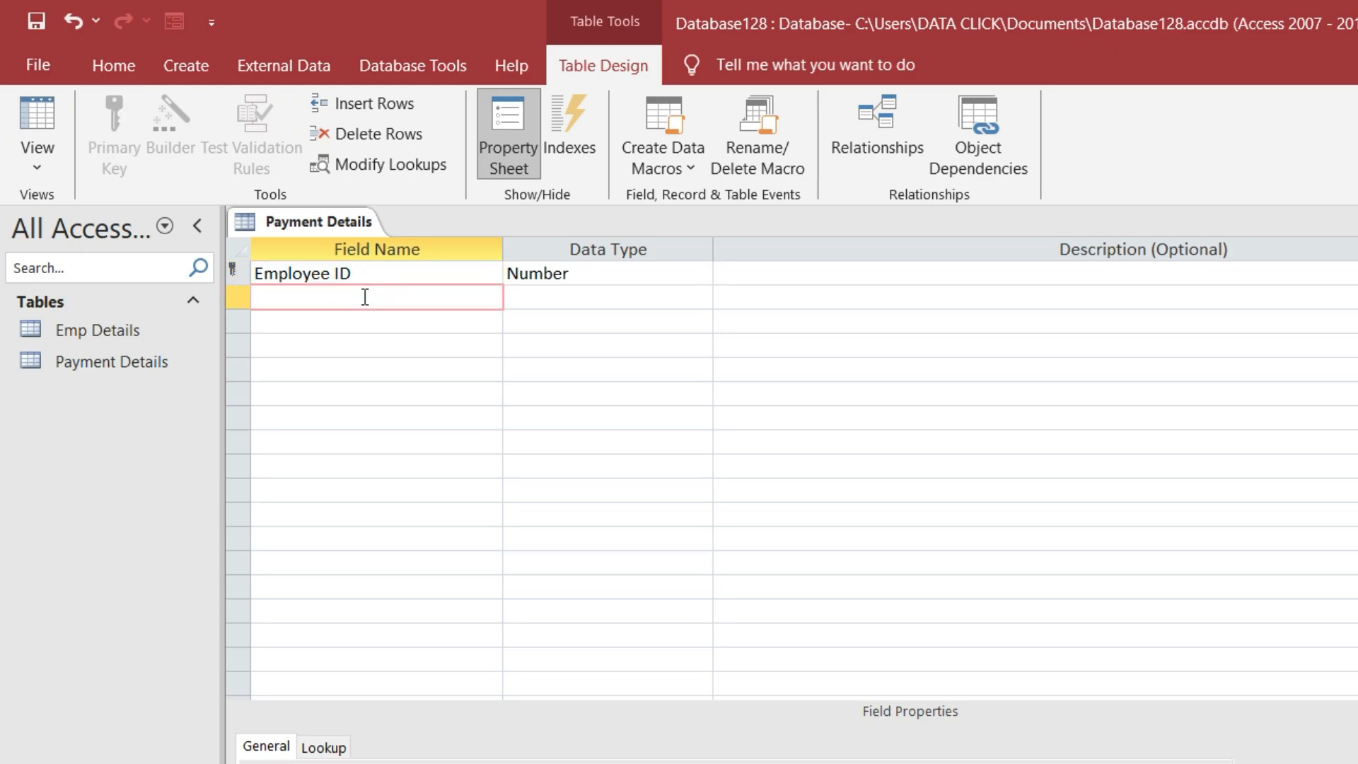
Add fields Basic Salary (Number) and DA
type("Basic Salary")
left_click(380, 328)
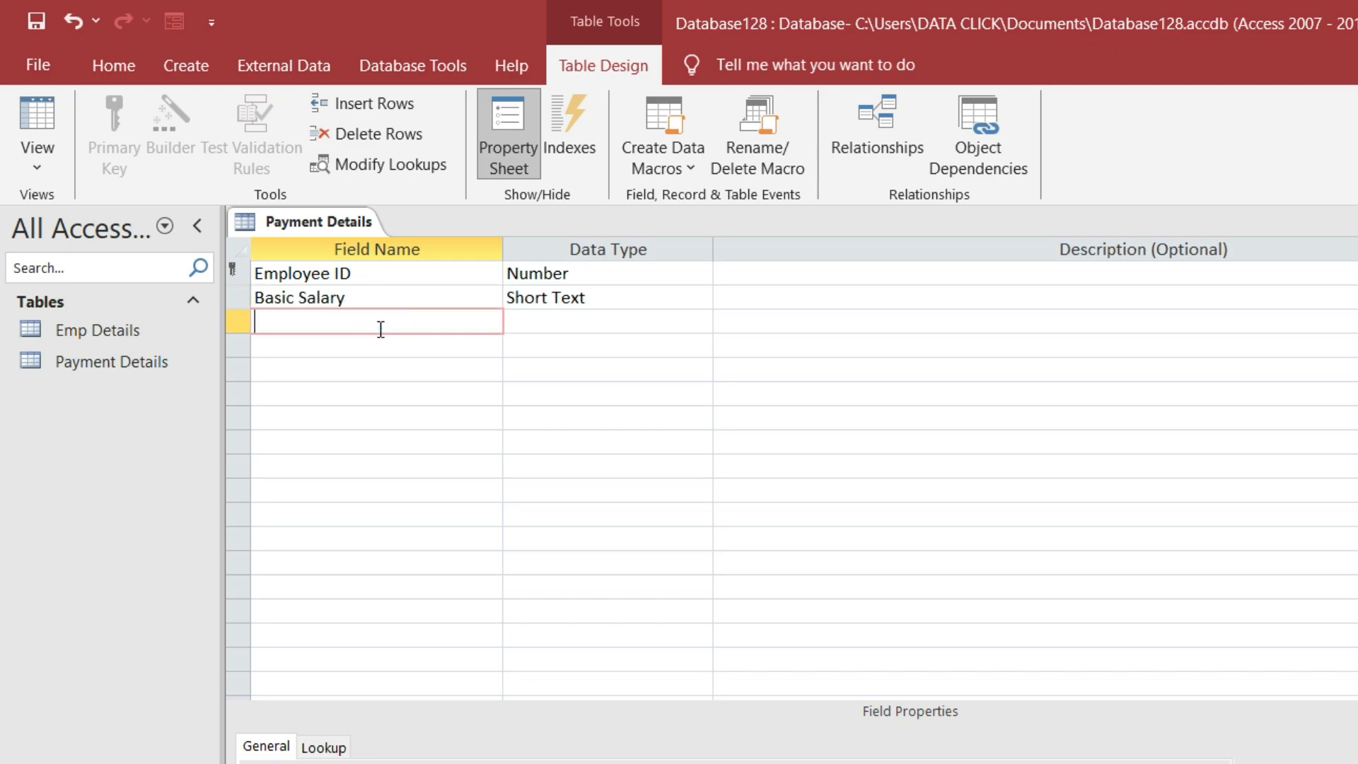
type("DA")
left_click(379, 351)
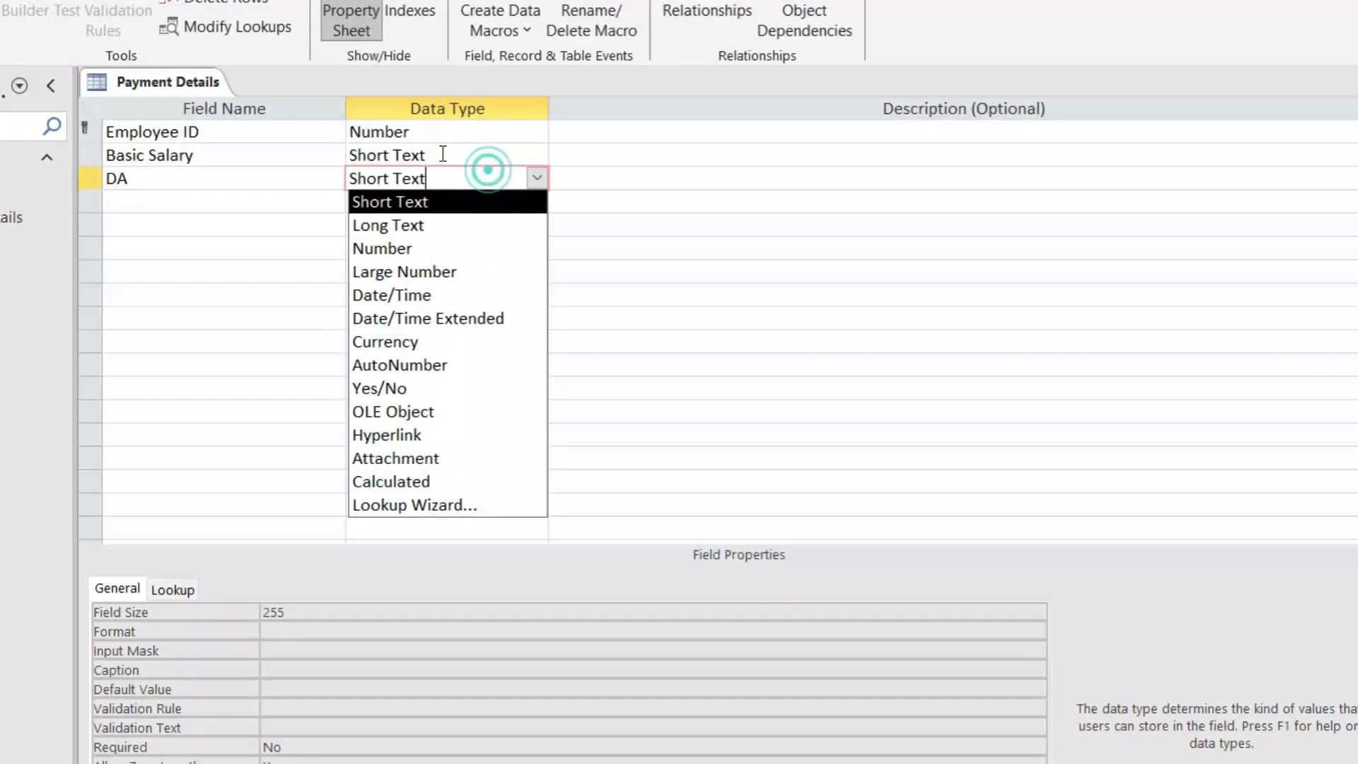
left_click(604, 297)
left_click(601, 109)
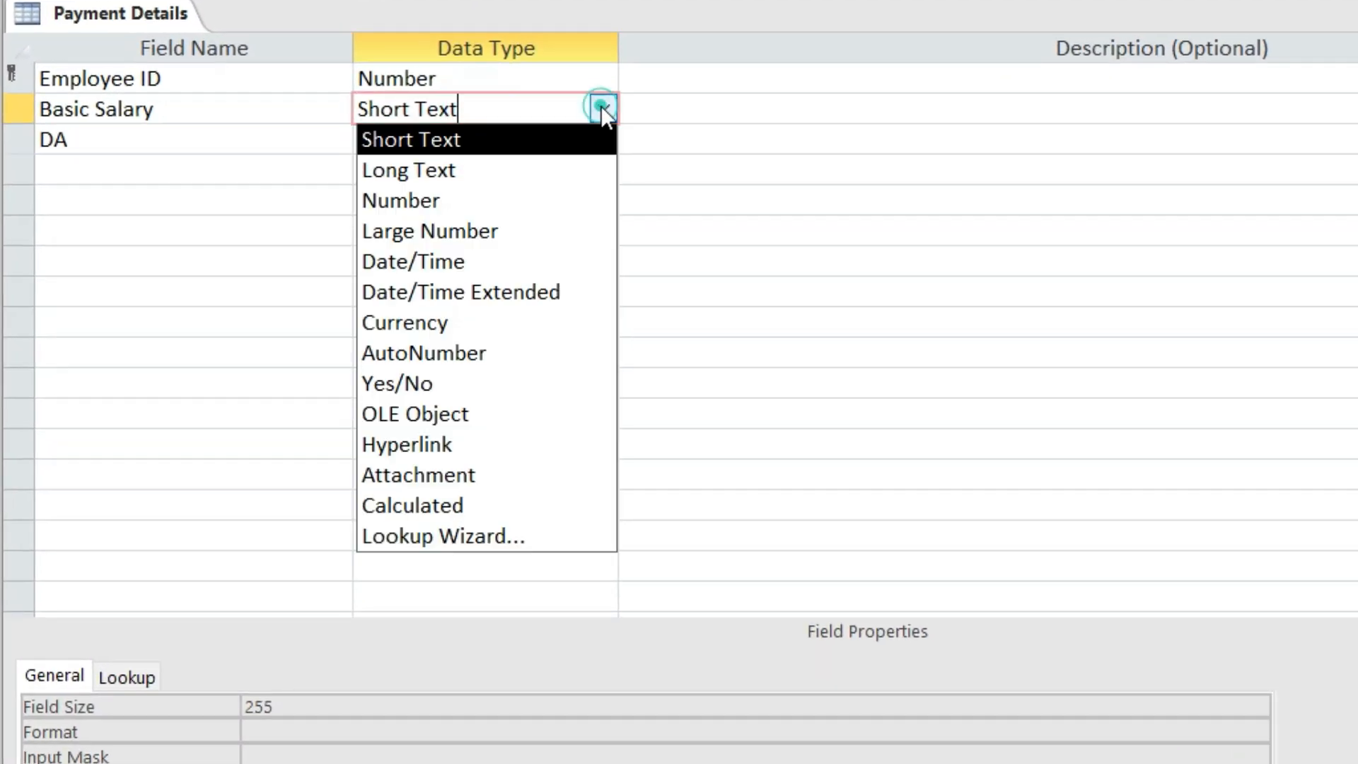
left_click(582, 192)
Make DA a Calculated field with expression [basic salary]*2/100
left_click(517, 137)
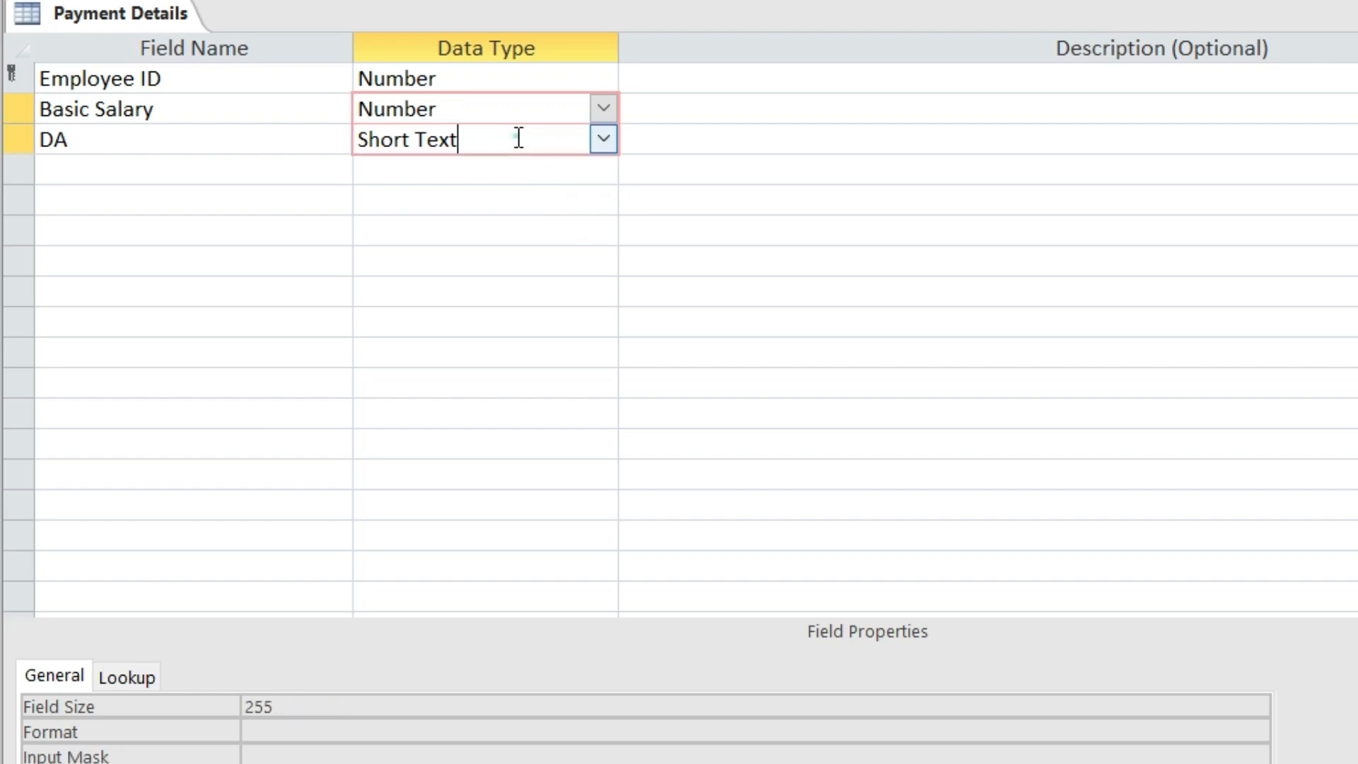
left_click(604, 138)
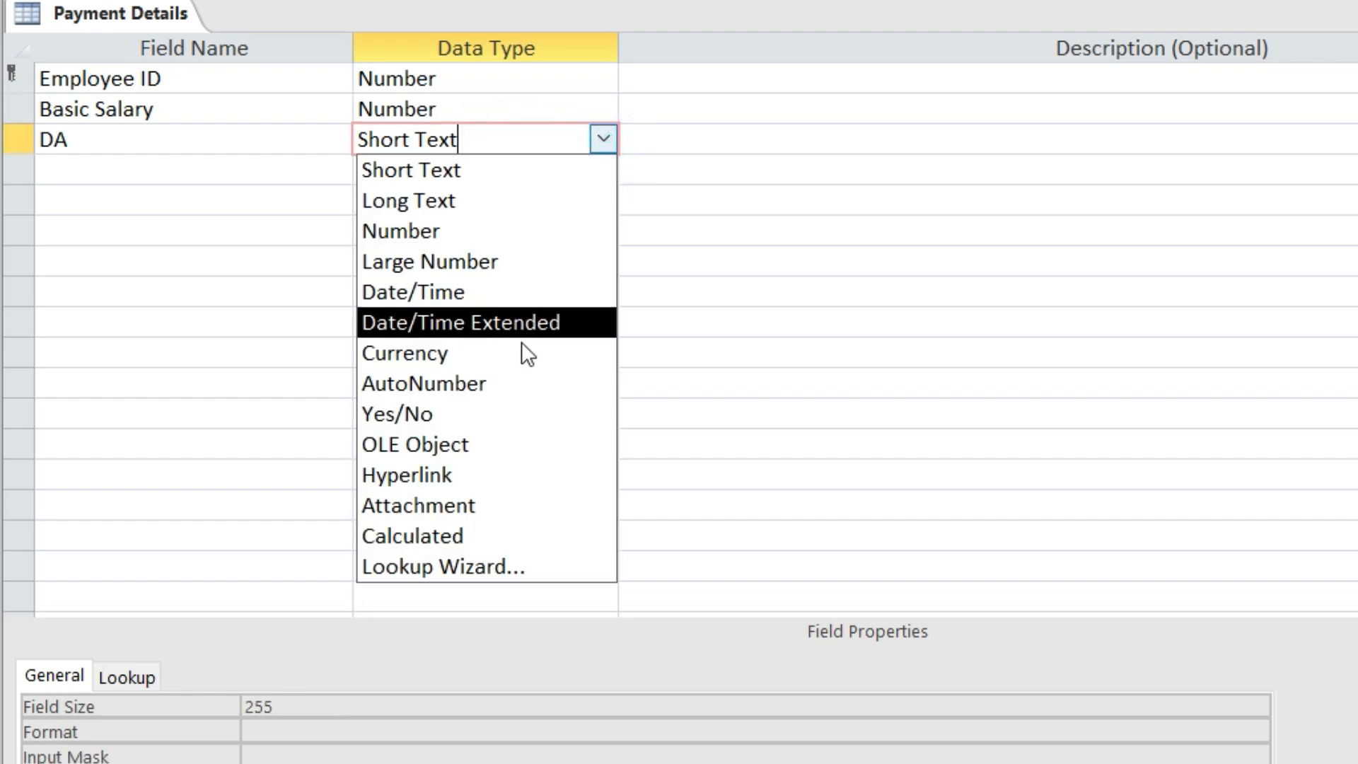
left_click(498, 535)
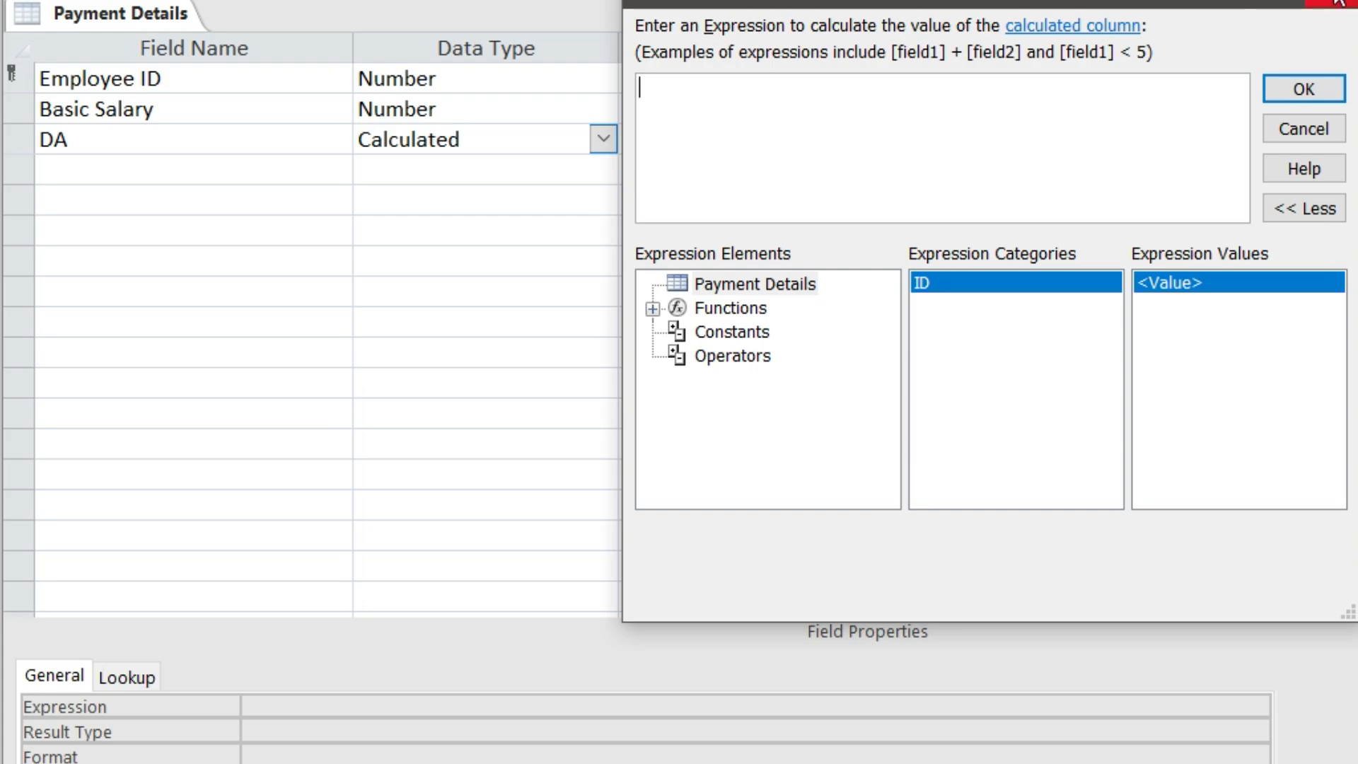
left_click(1339, 2)
left_click(278, 707)
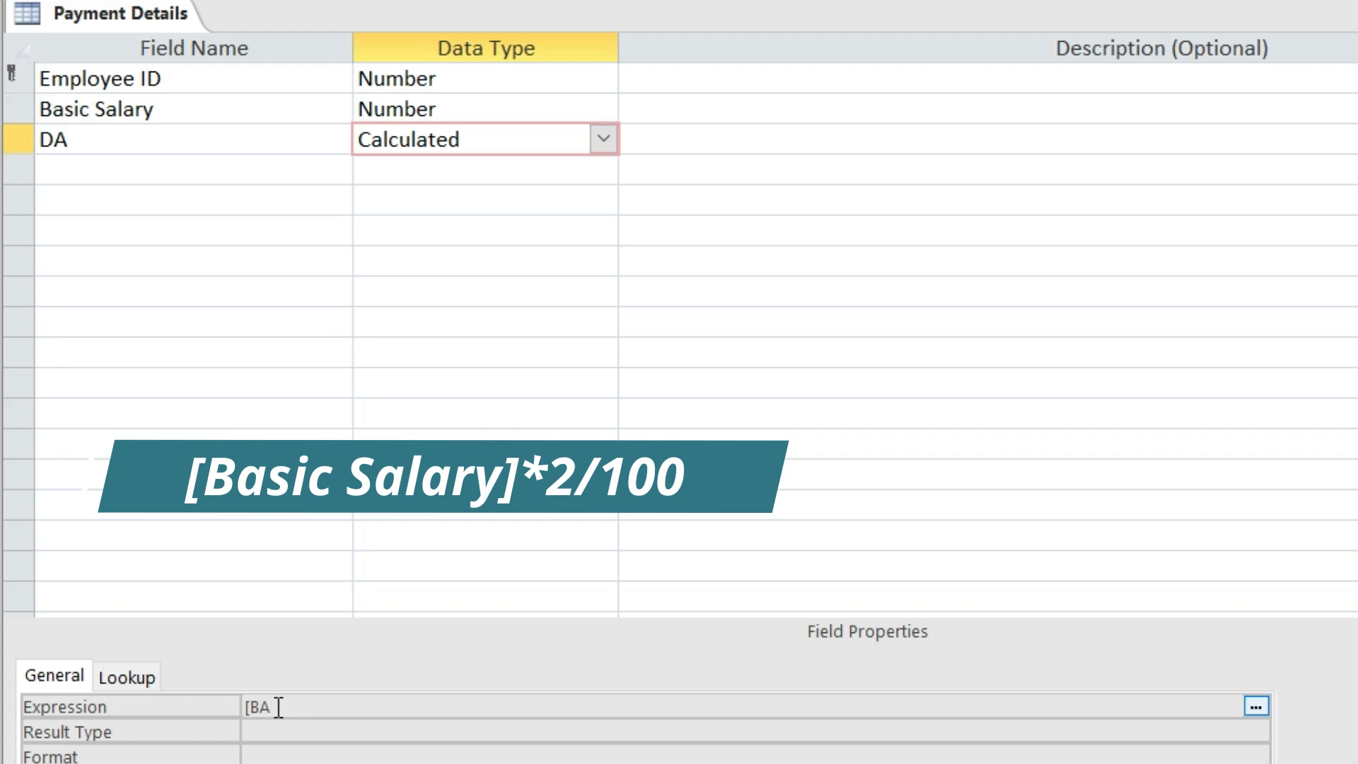
key("BackSpace")
key("BackSpace")
type("basic salary]*")
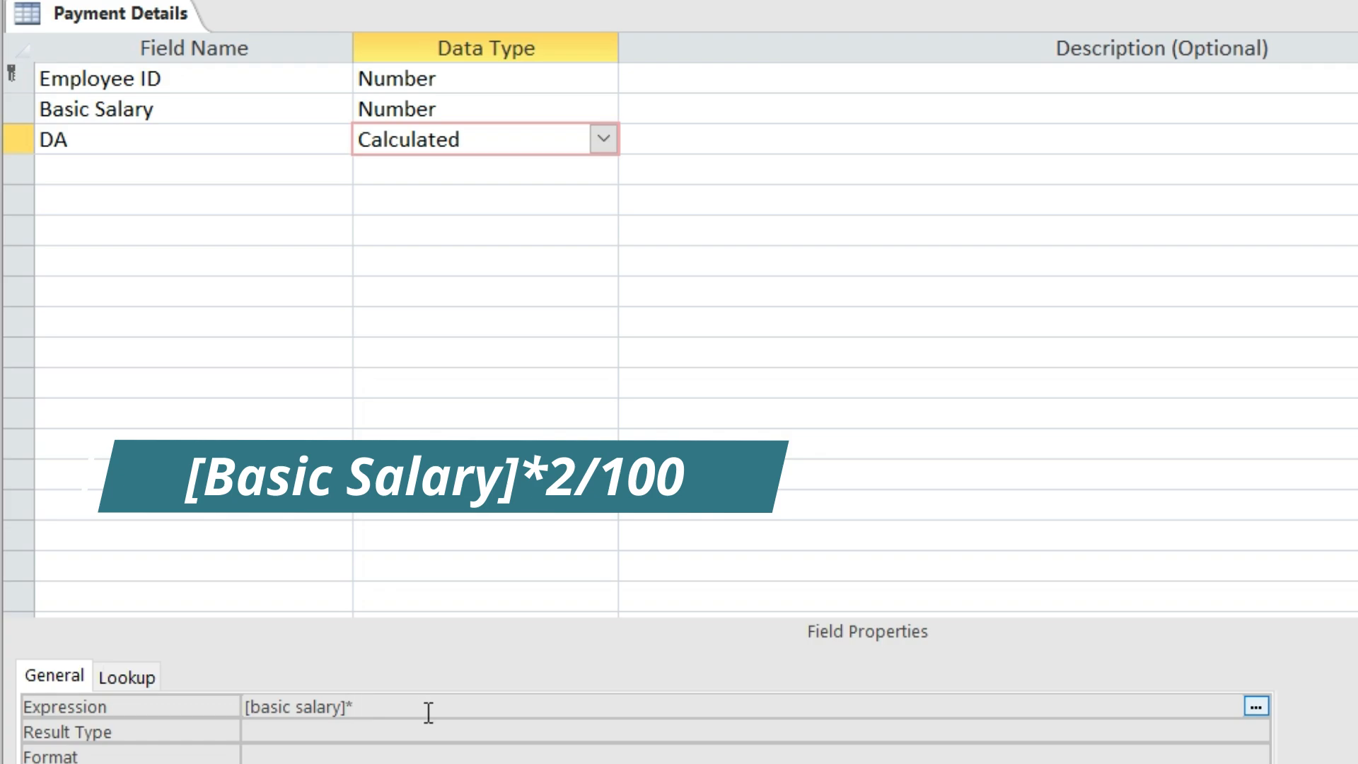
type("2/100")
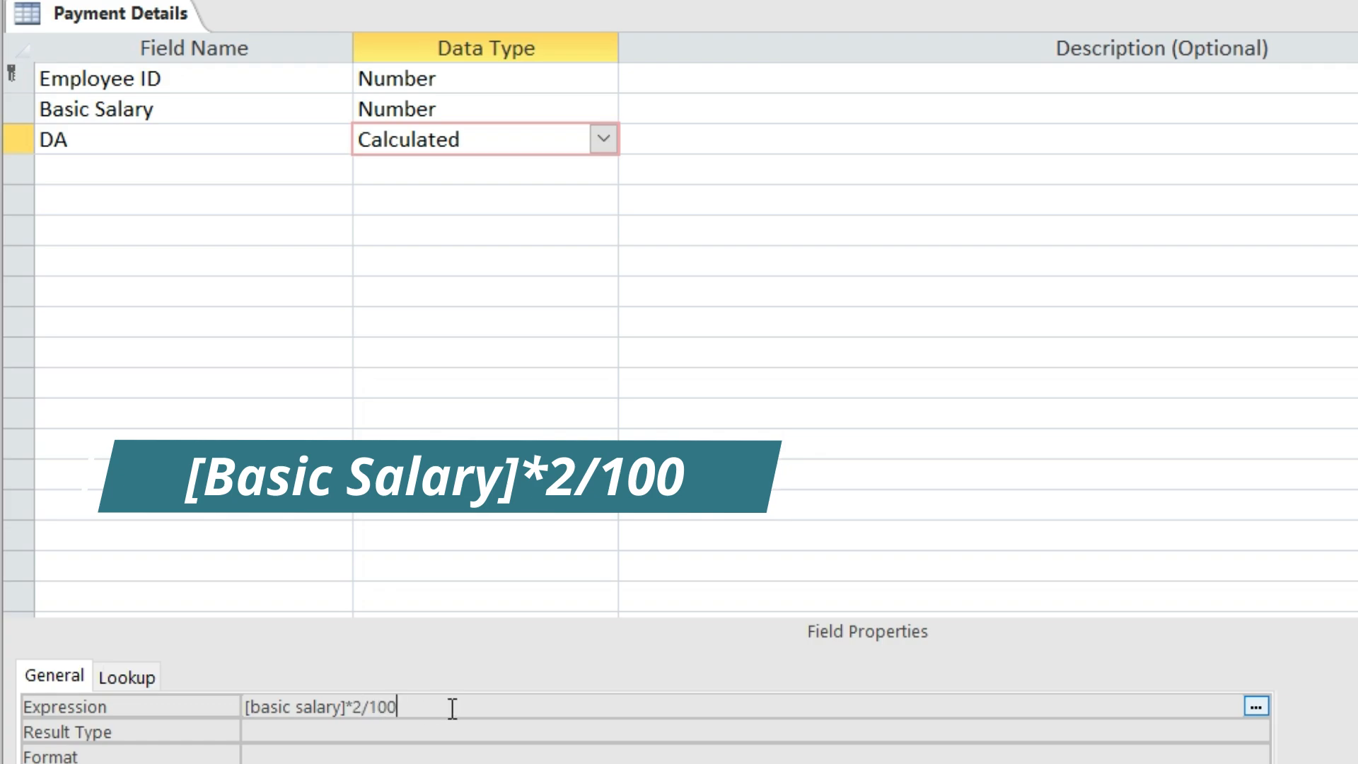
left_click(205, 172)
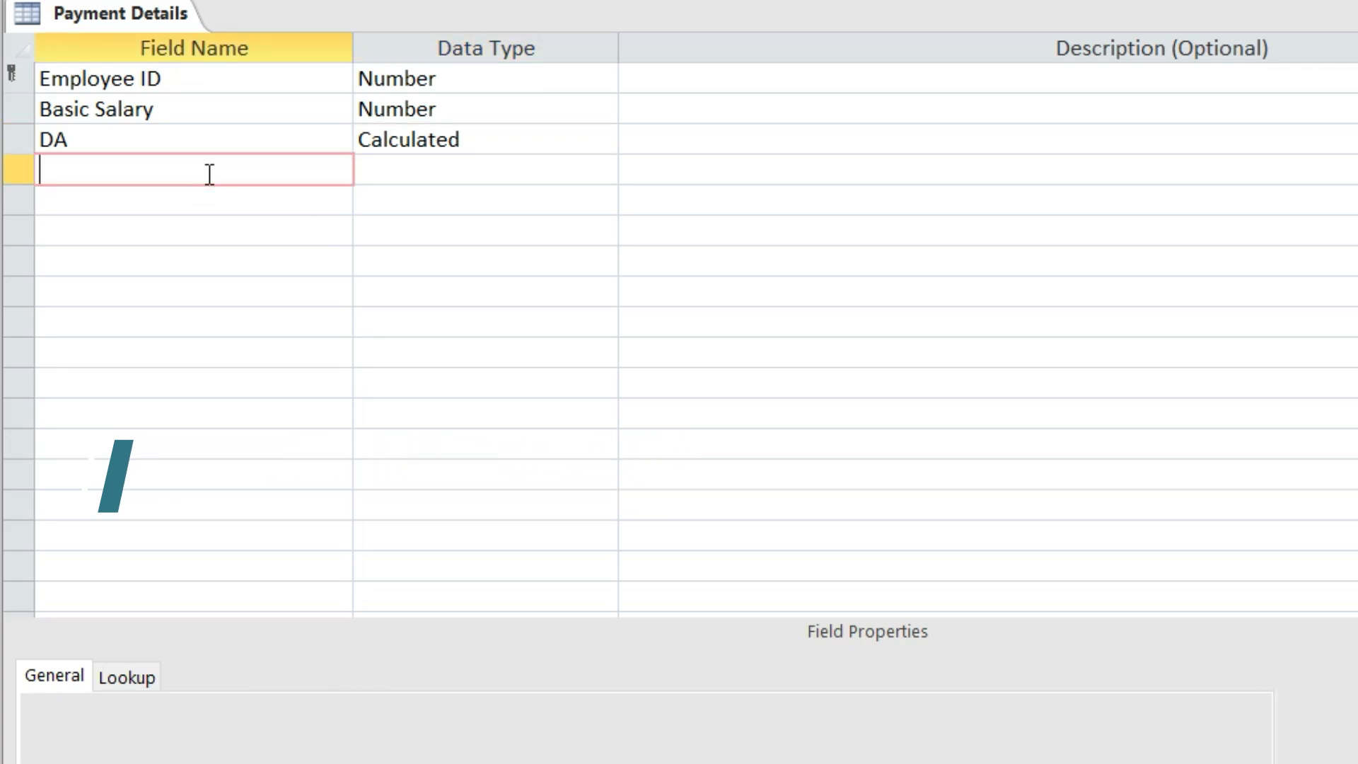
Name a new field TA and give it the Calculated data type
type("TA")
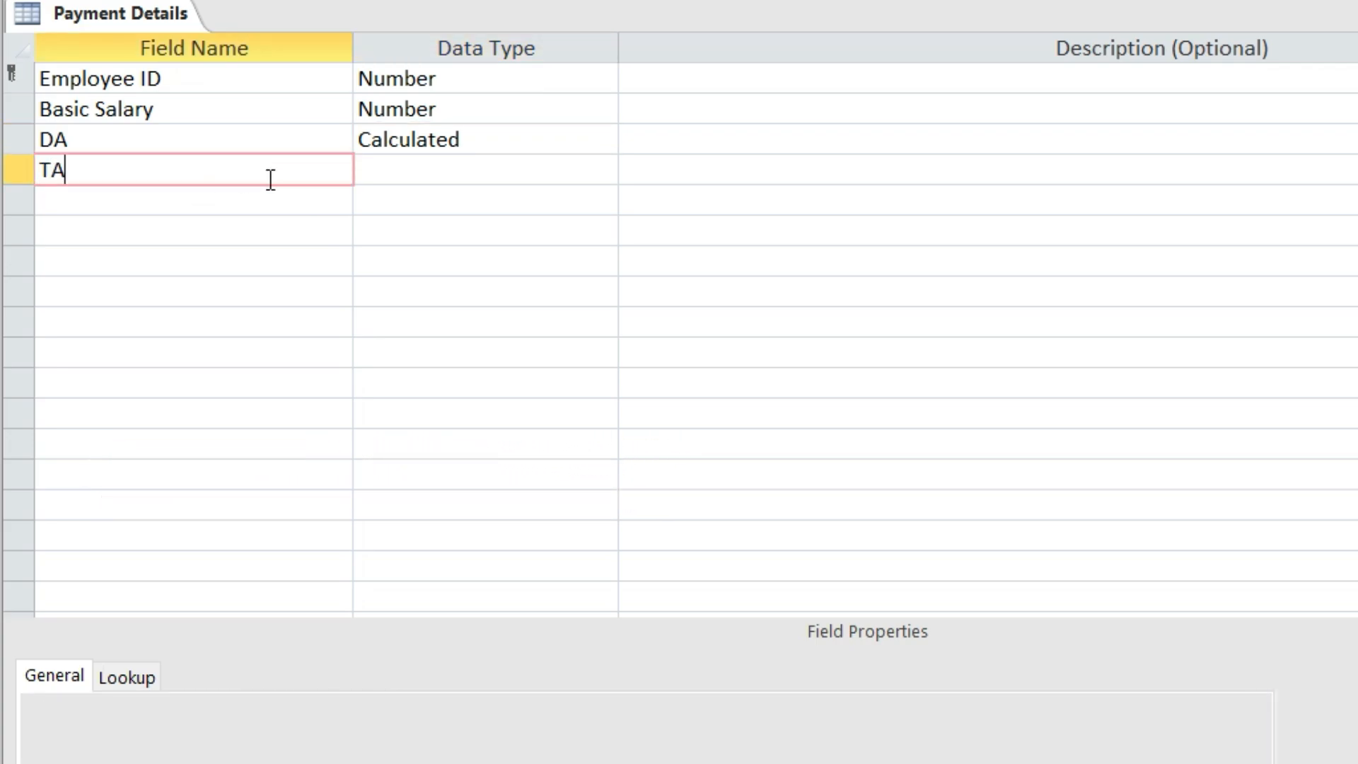
left_click(398, 169)
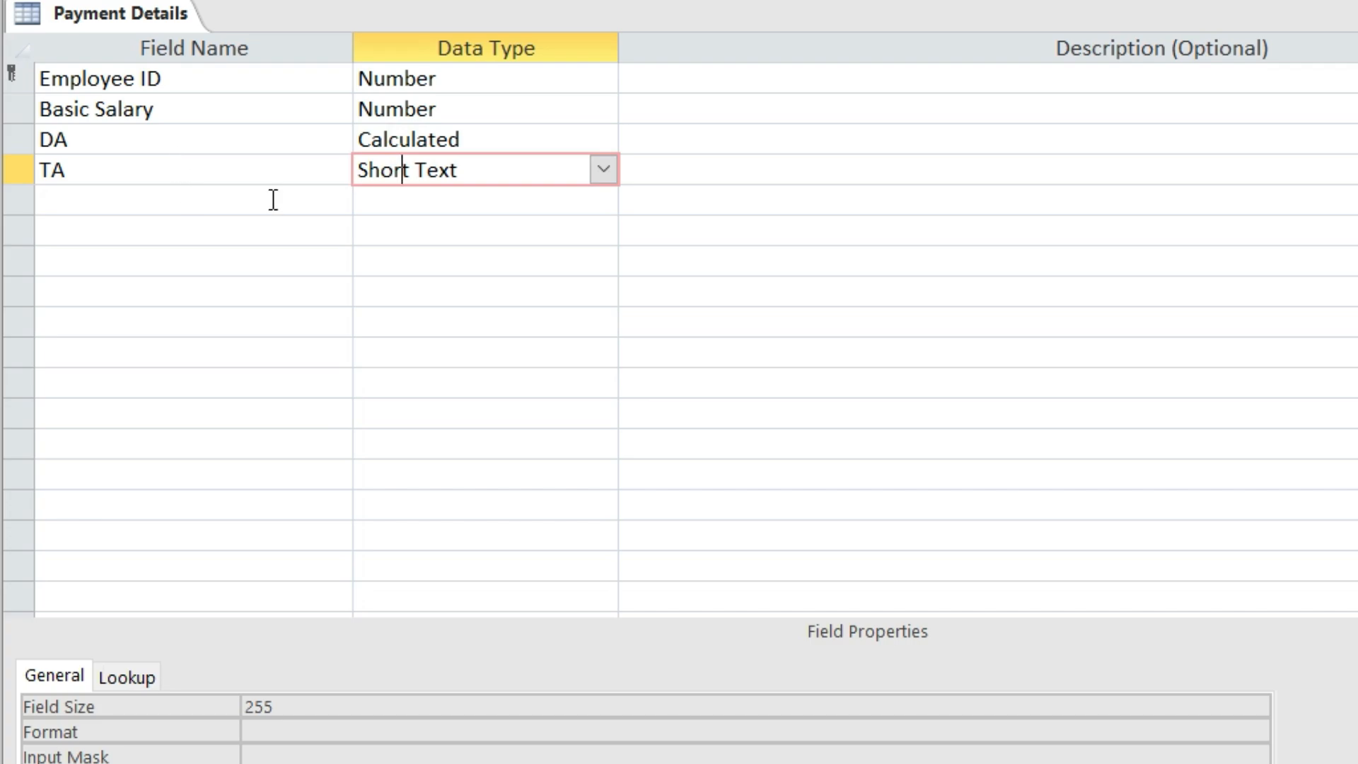
left_click(602, 171)
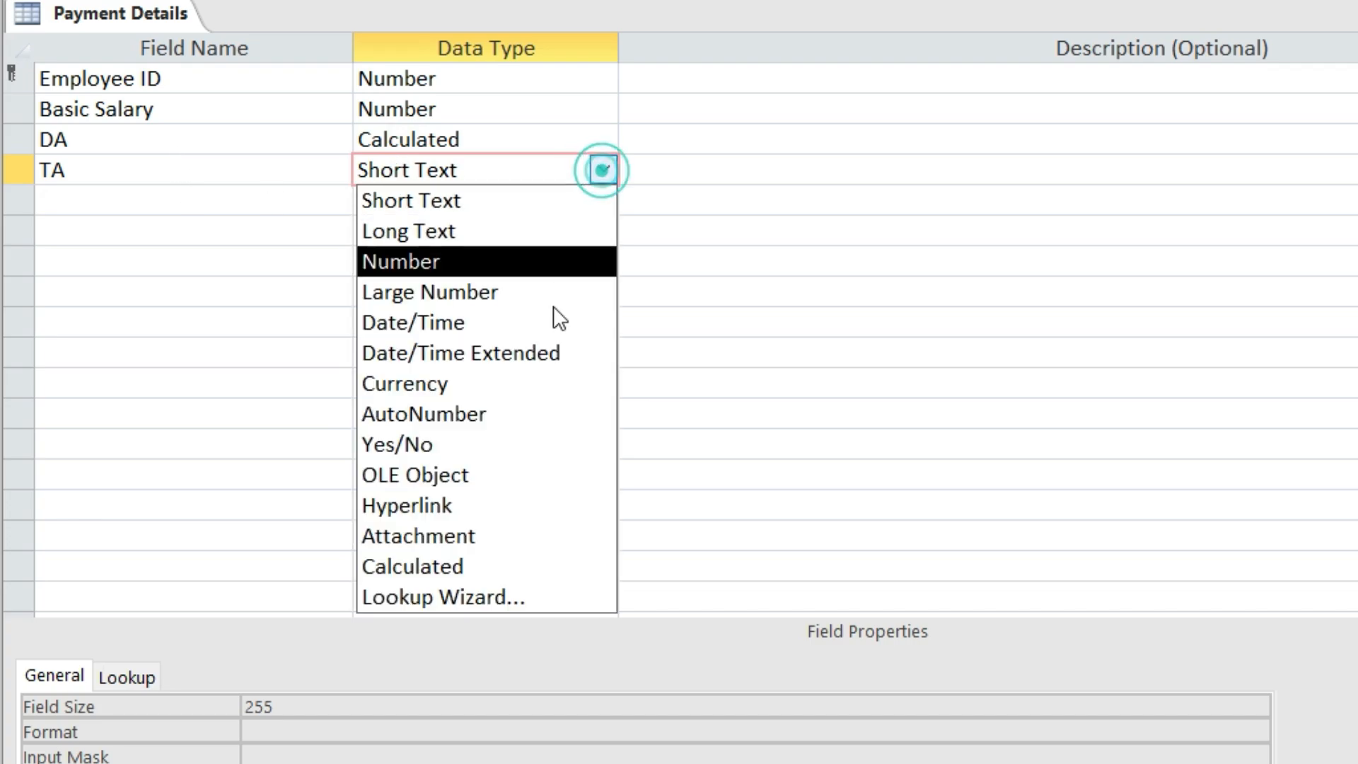
left_click(509, 566)
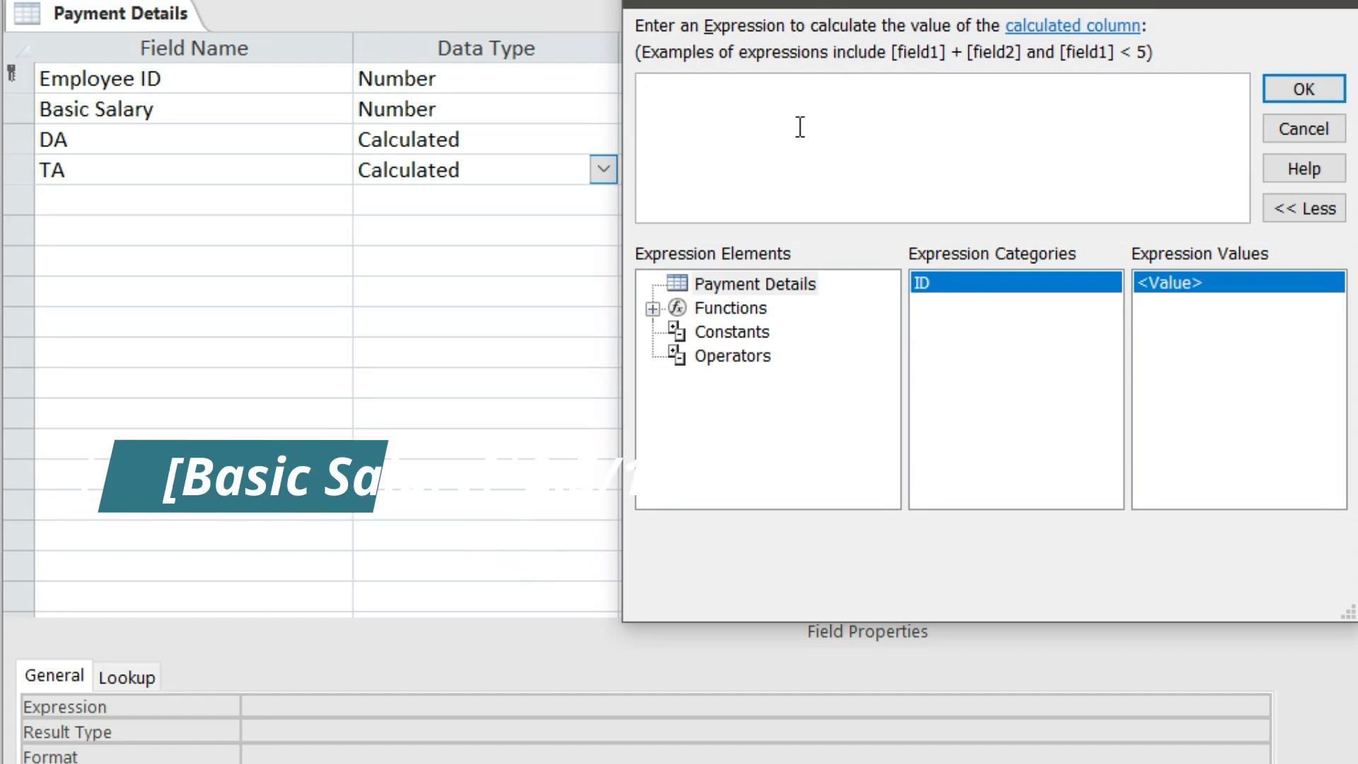
left_click(1314, 3)
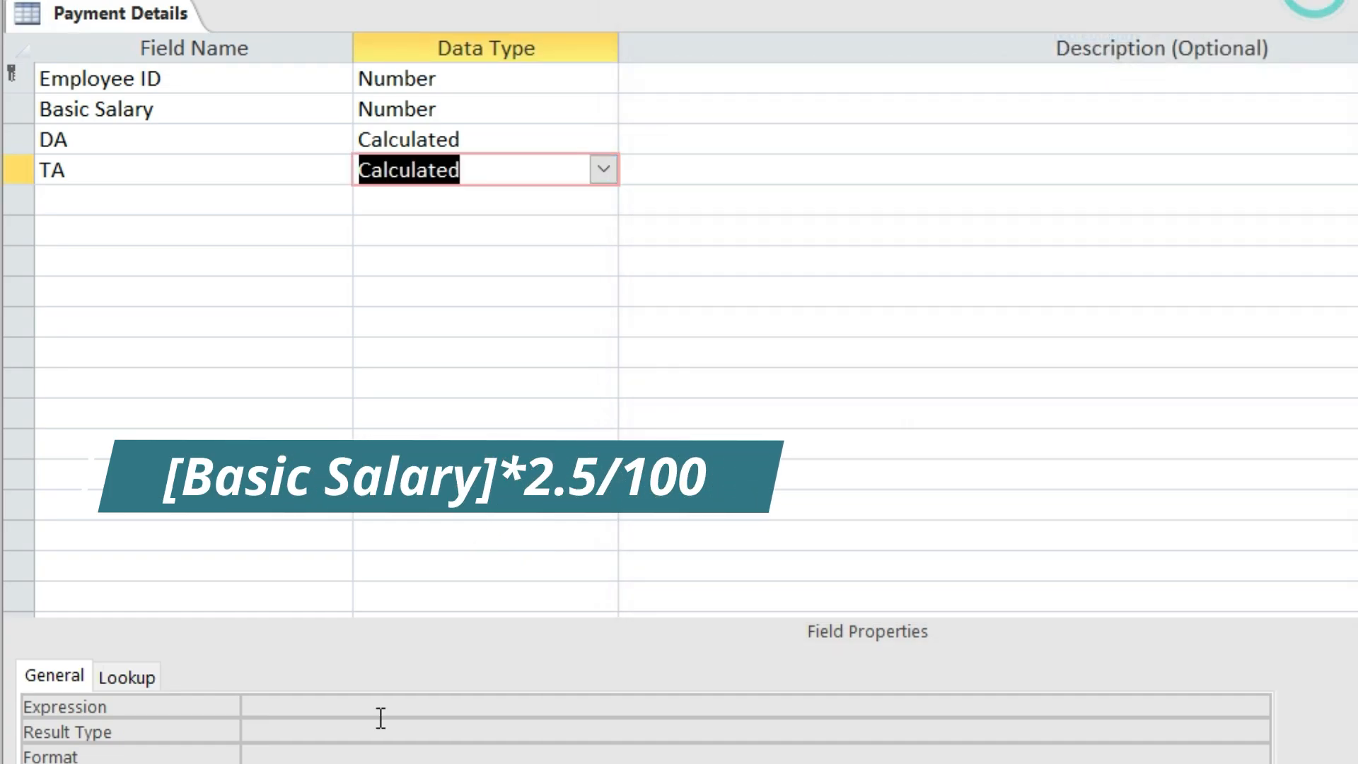
Give TA the expression [basic salary]*2.5/100
left_click(297, 700)
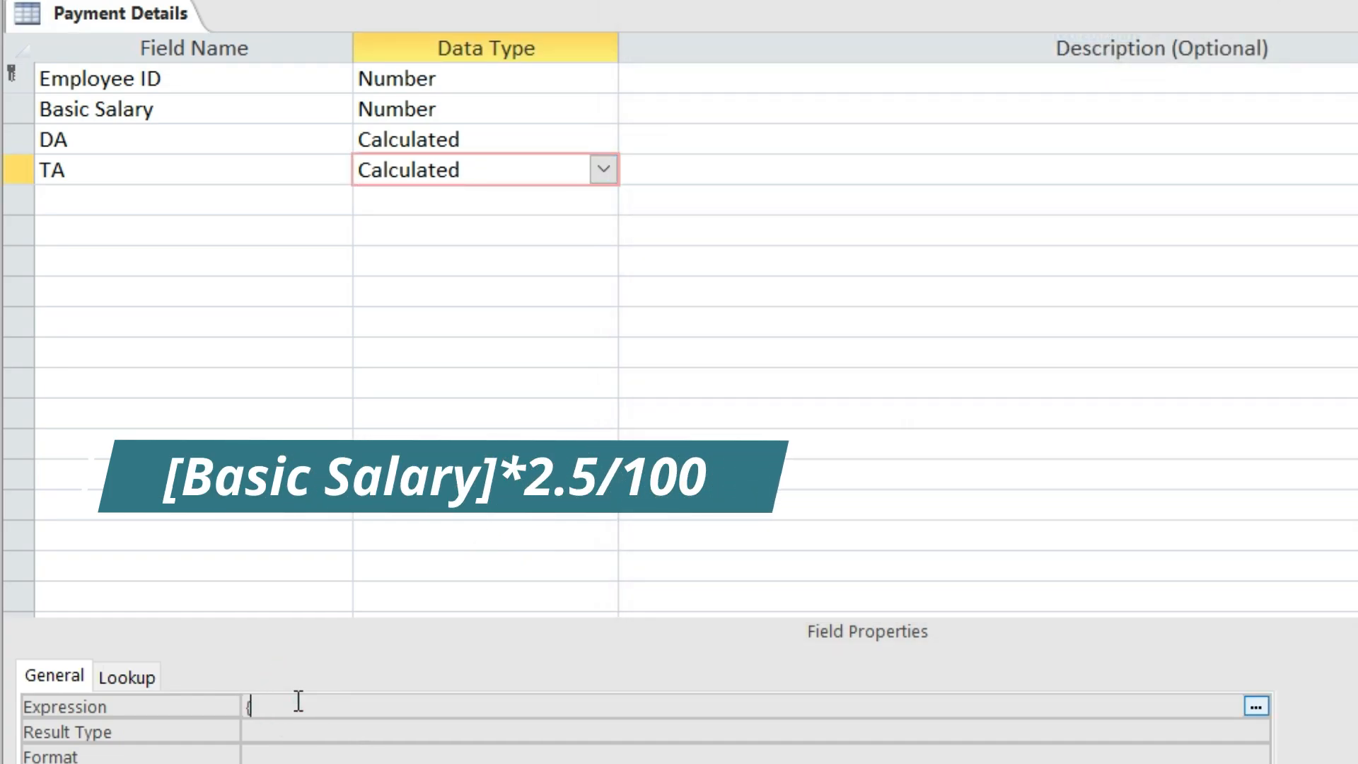
type("[Ba")
key("BackSpace")
key("BackSpace")
type("basic salary]8")
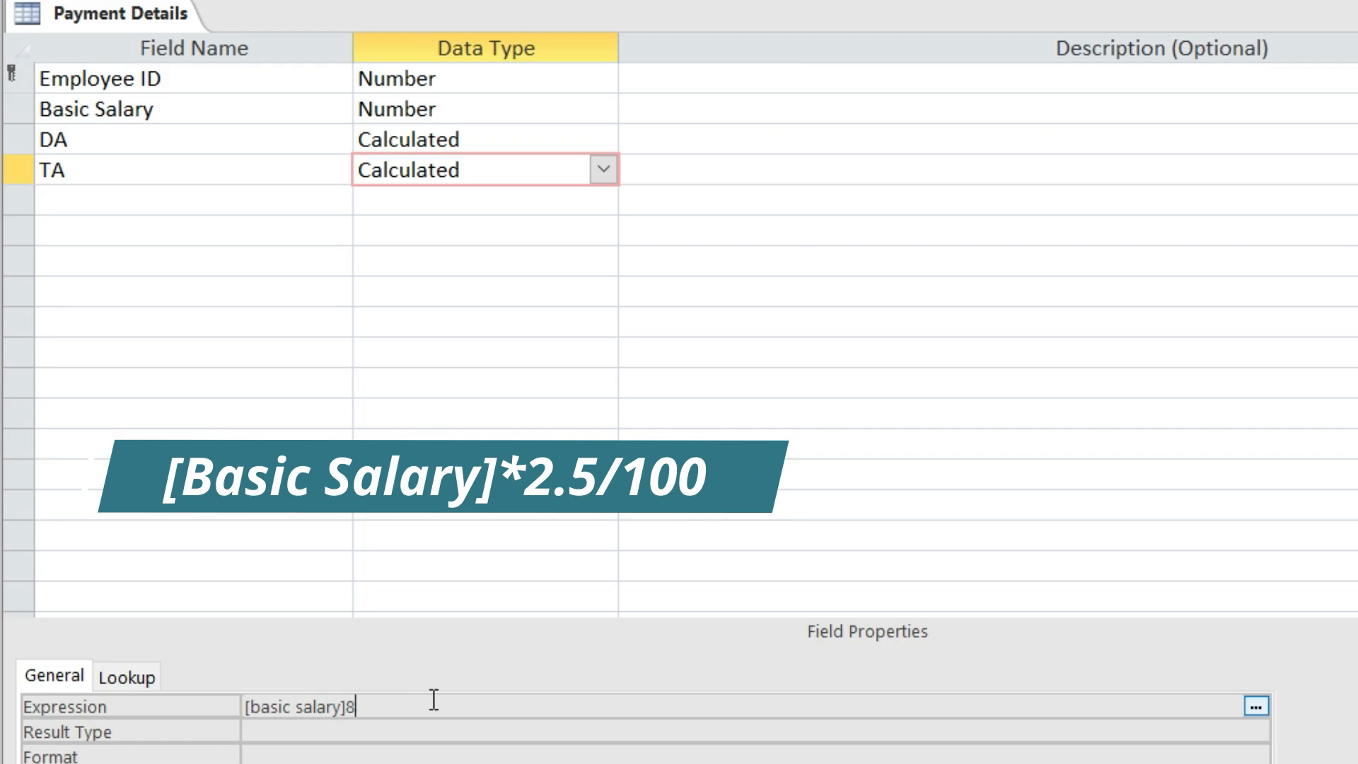
key("BackSpace")
type("*2.4")
key("BackSpace")
type("5/100")
double_click(433, 700)
left_click(435, 702)
left_click_drag(434, 705, 233, 719)
key("ctrl+c")
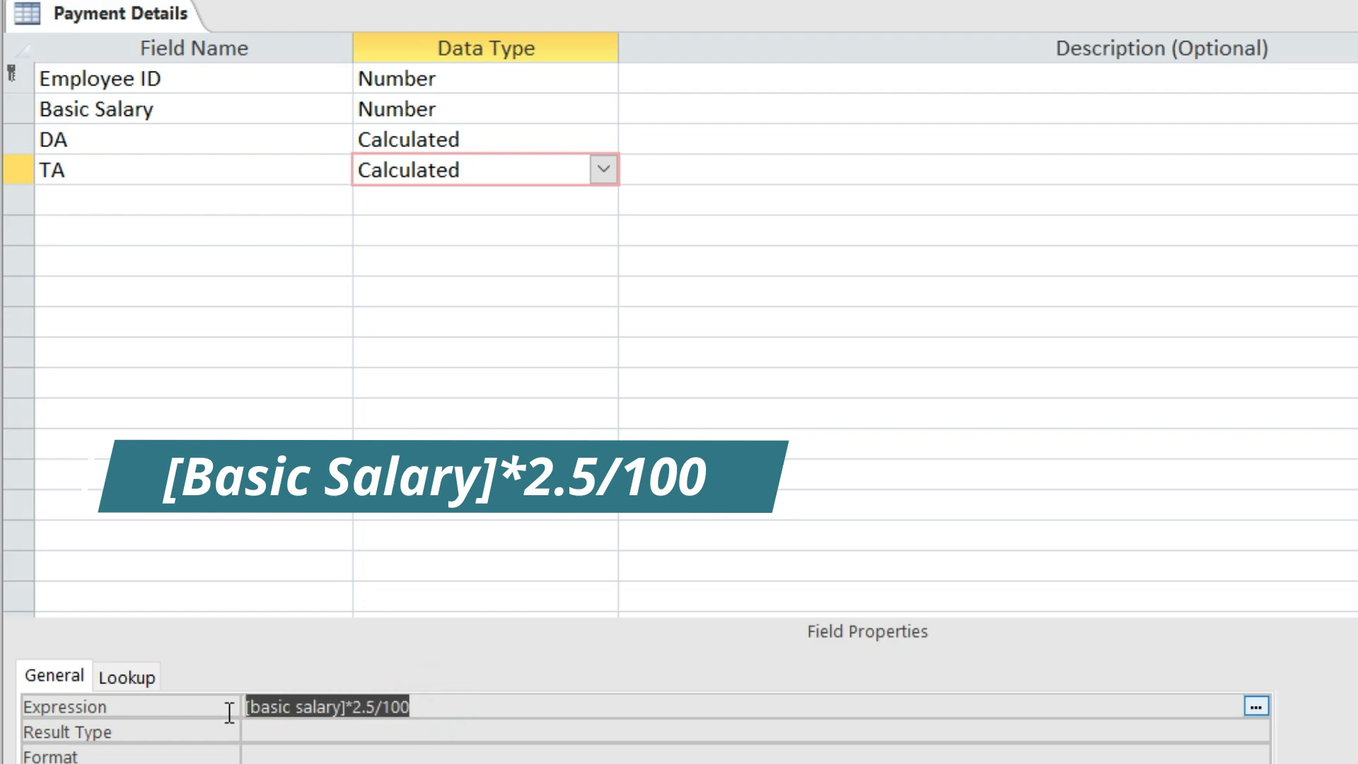
left_click(468, 706)
Name the fifth field HRA
left_click(149, 204)
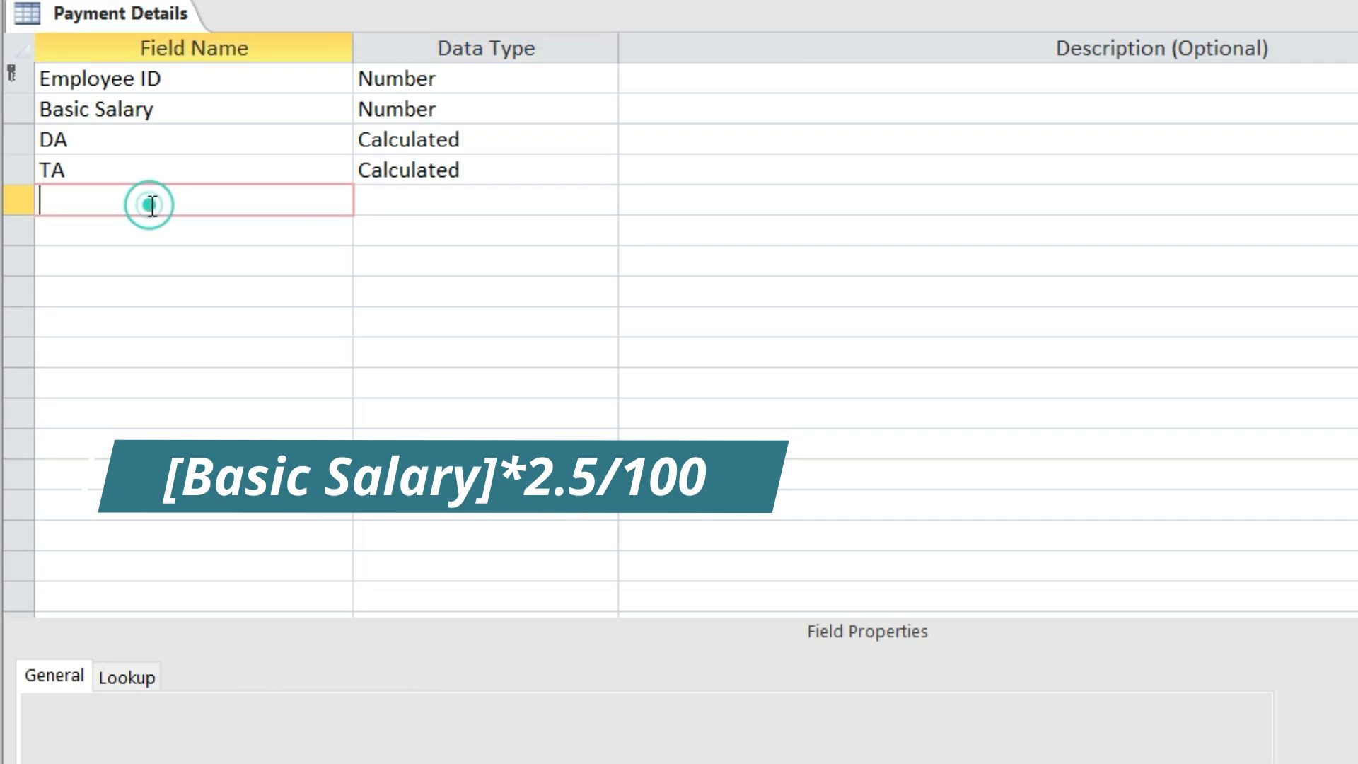
type("HRA")
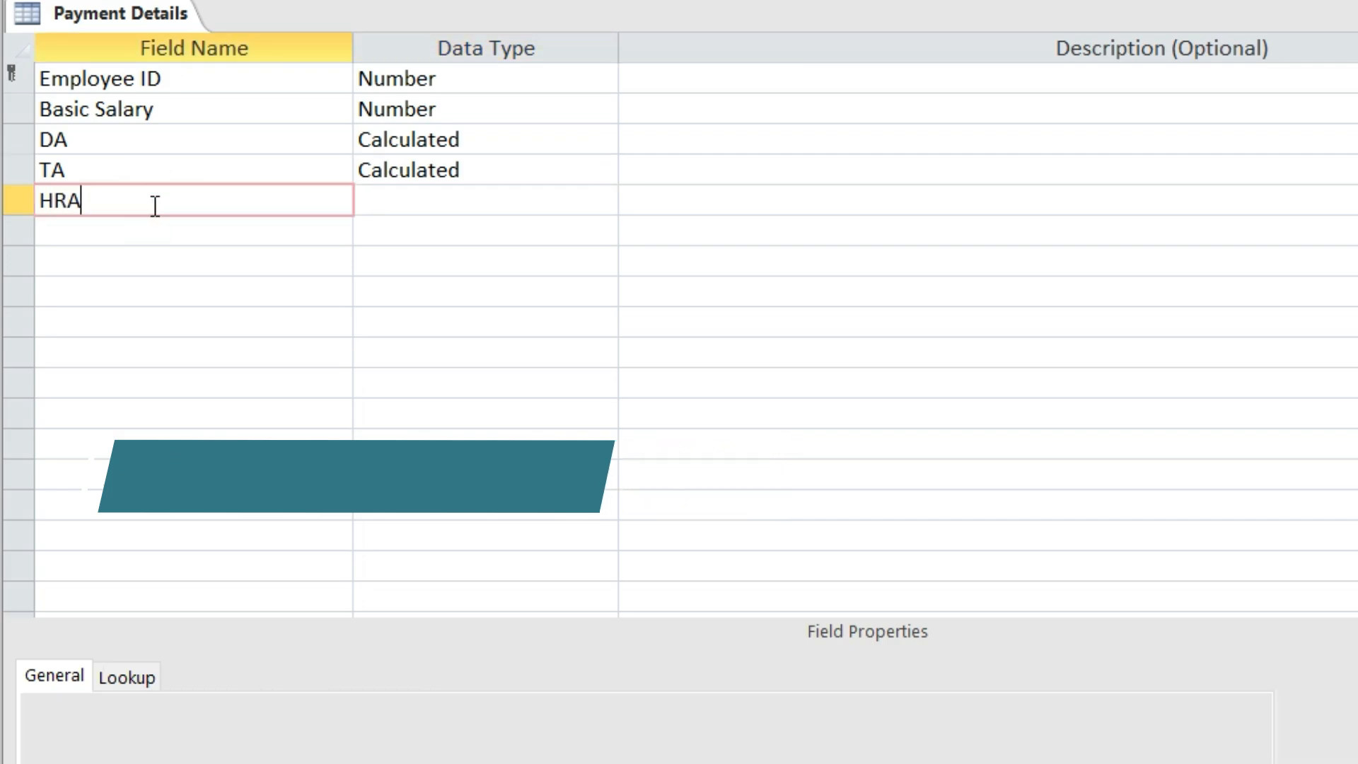
left_click(403, 198)
Make HRA a Calculated field with expression [basic salary]*1.5/100, adapted from the pasted TA formula
left_click(604, 199)
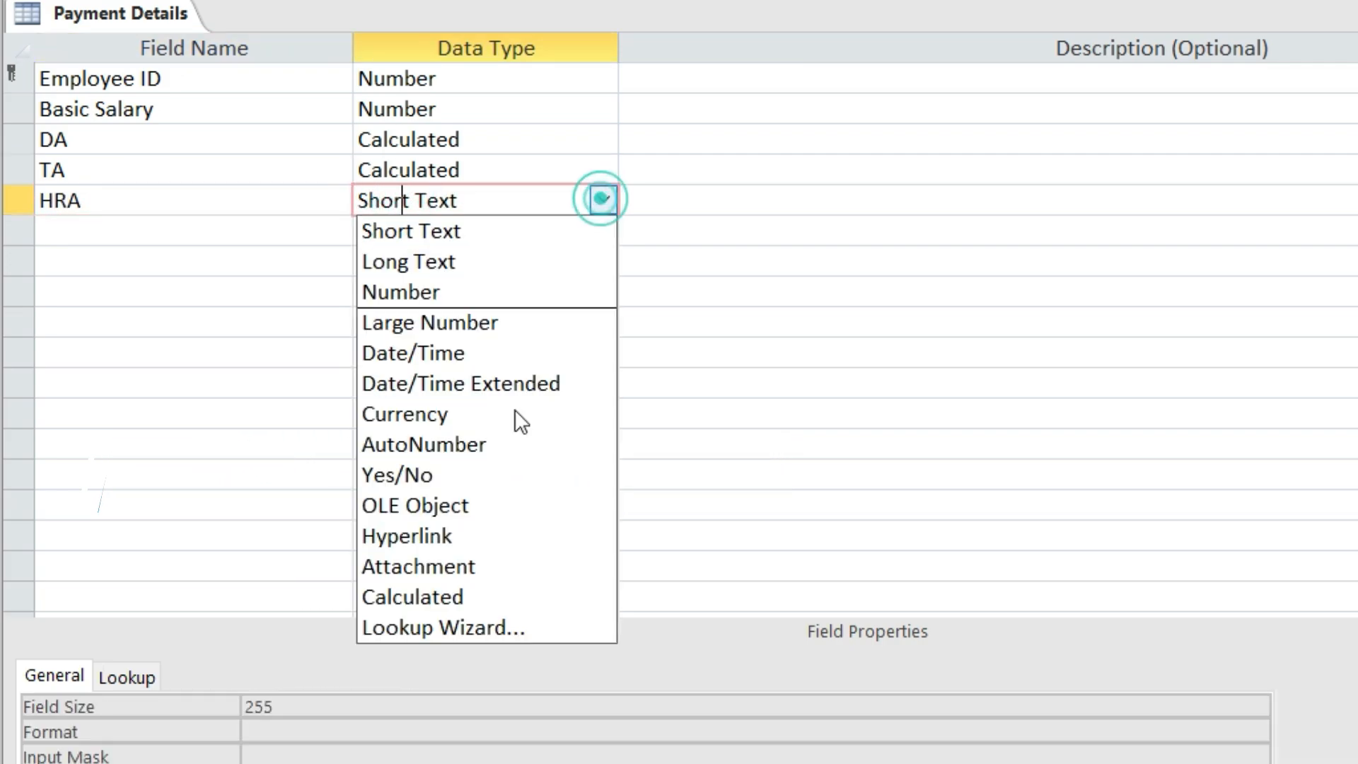
left_click(499, 597)
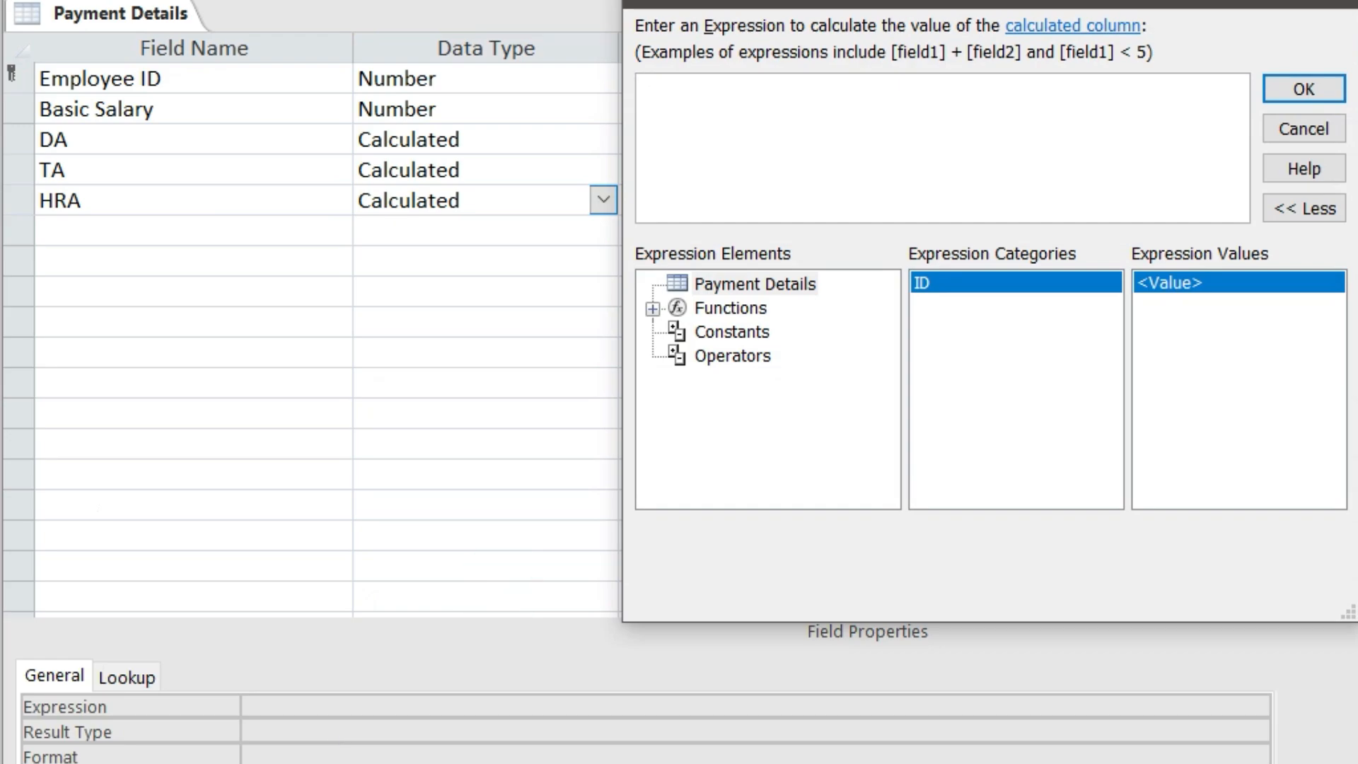
left_click(1339, 3)
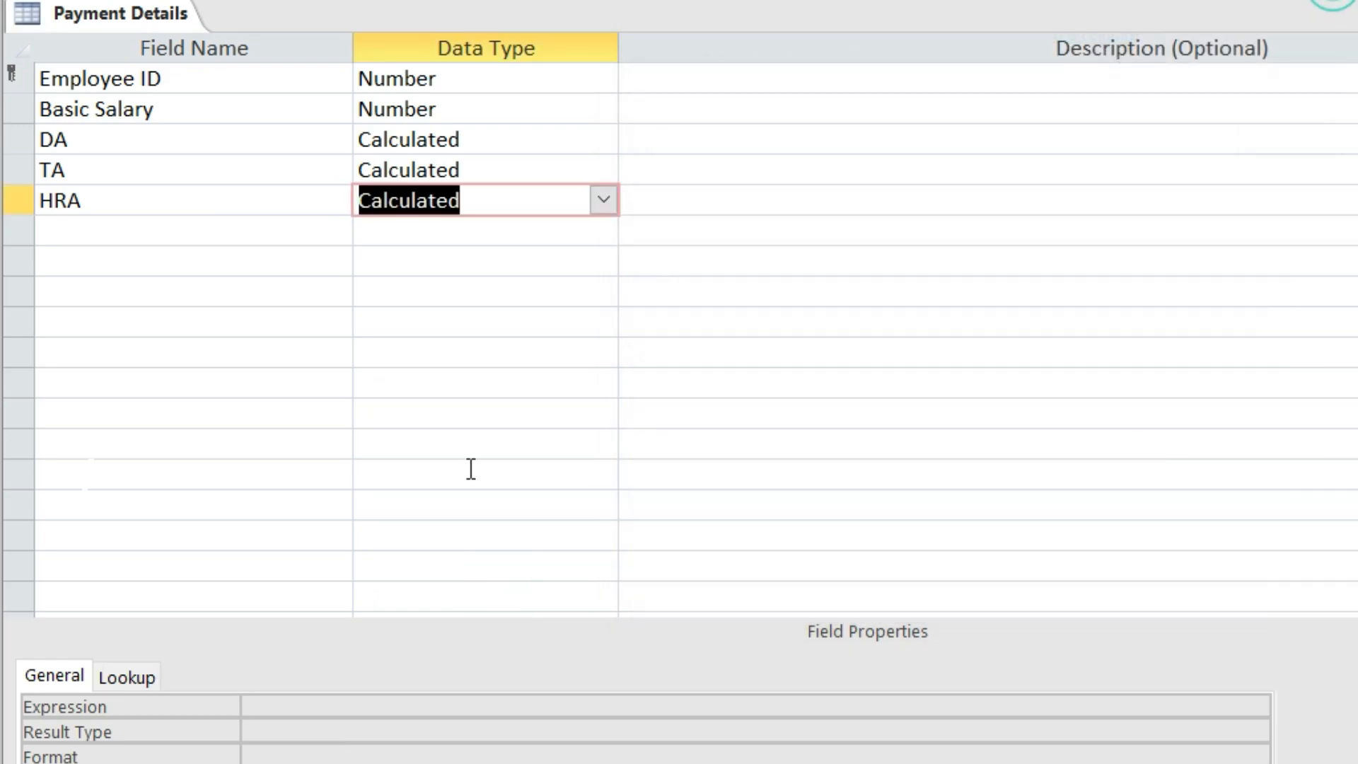
left_click(275, 700)
key("ctrl+v")
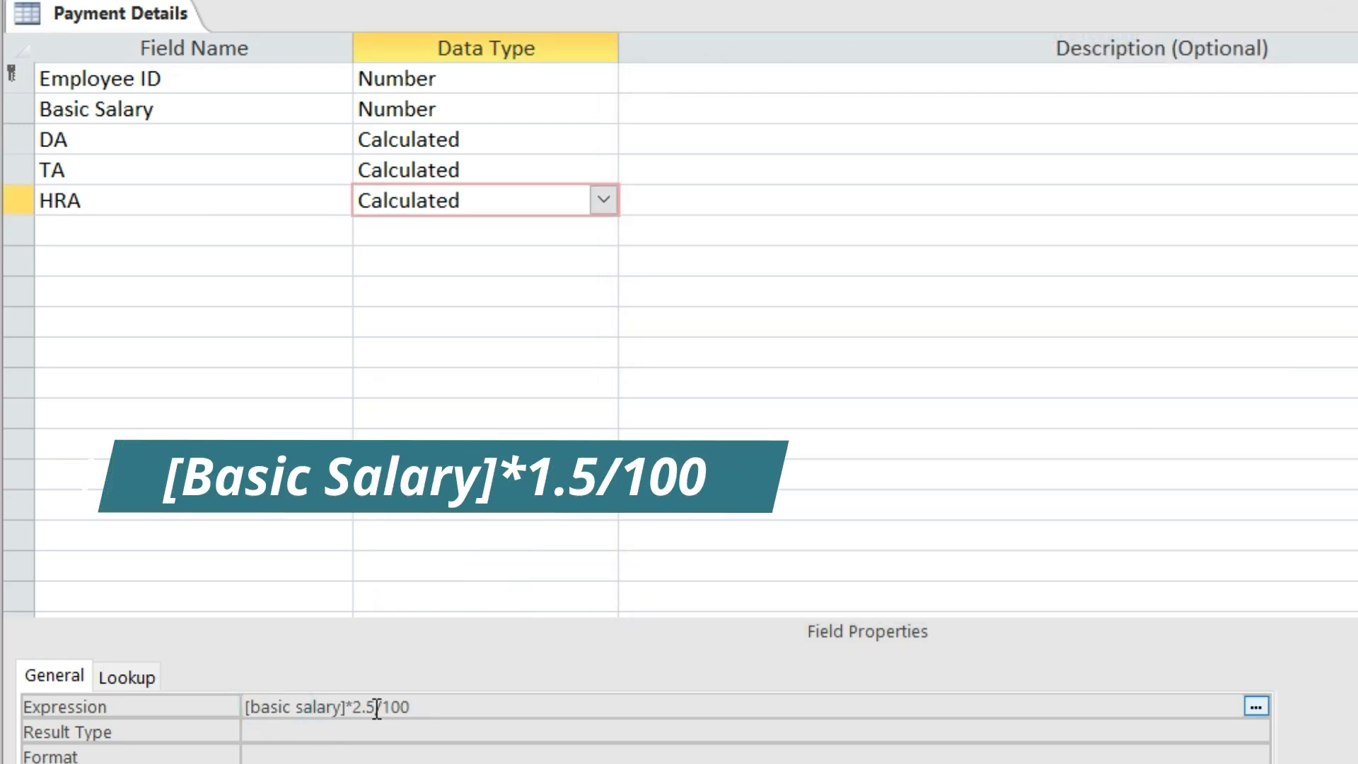
left_click(374, 707)
key("BackSpace")
key("BackSpace")
key("BackSpace")
type("1.5")
left_click(576, 703)
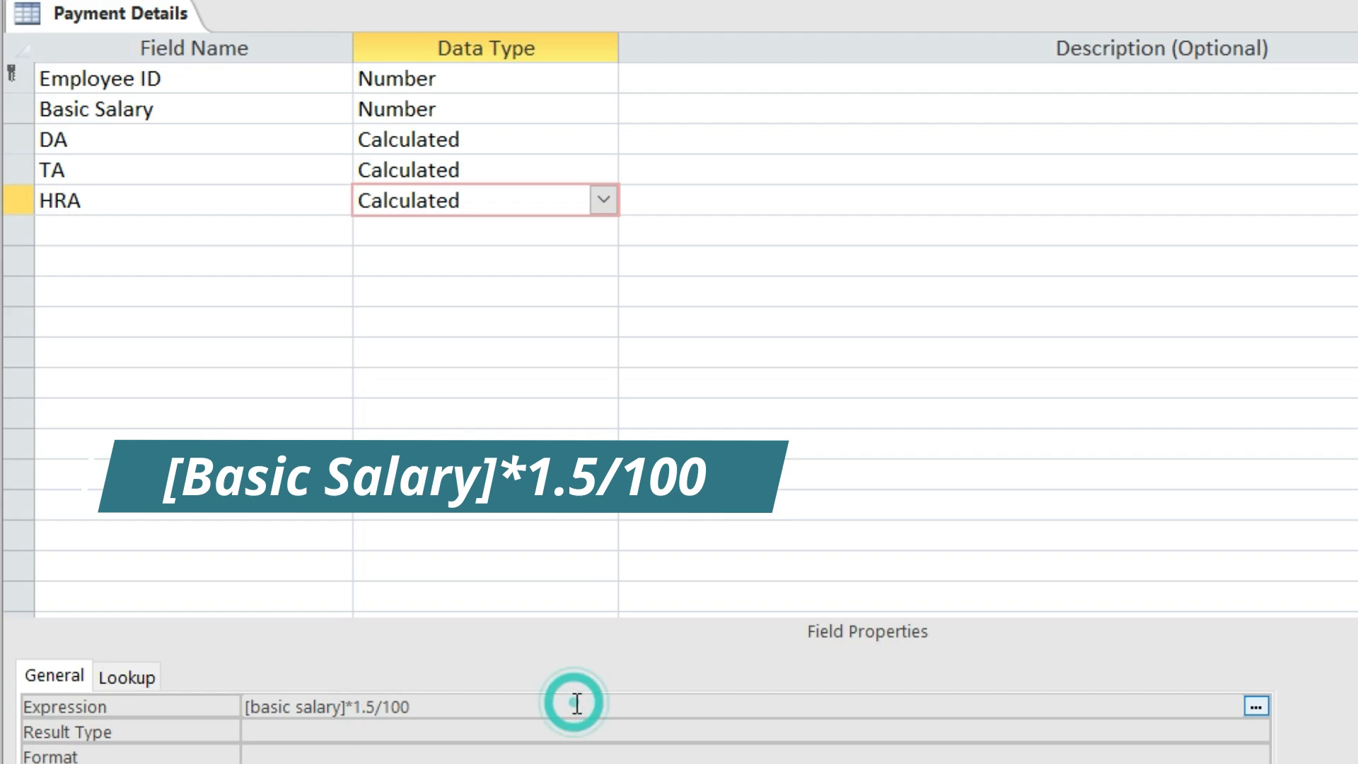
Add a Gross Salary field with the Calculated data type
left_click(82, 228)
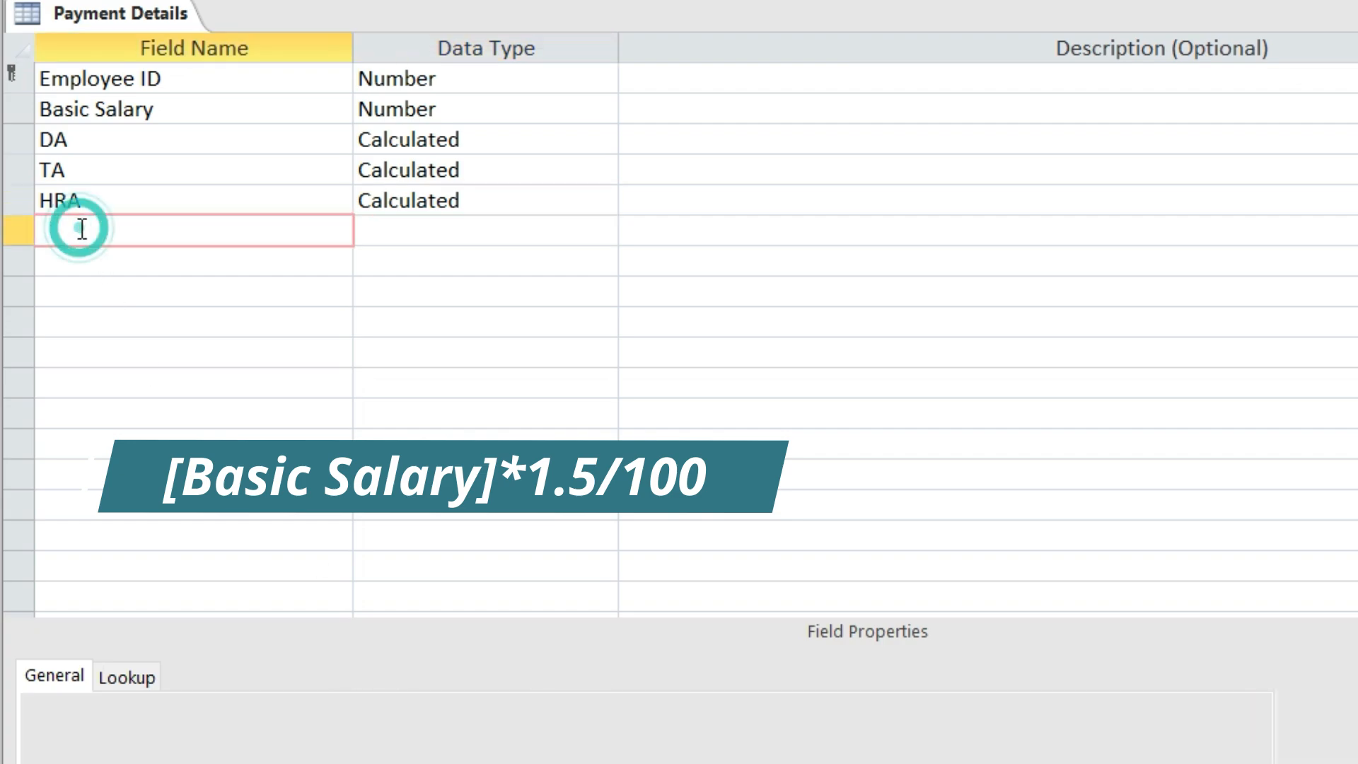
type("GROSS")
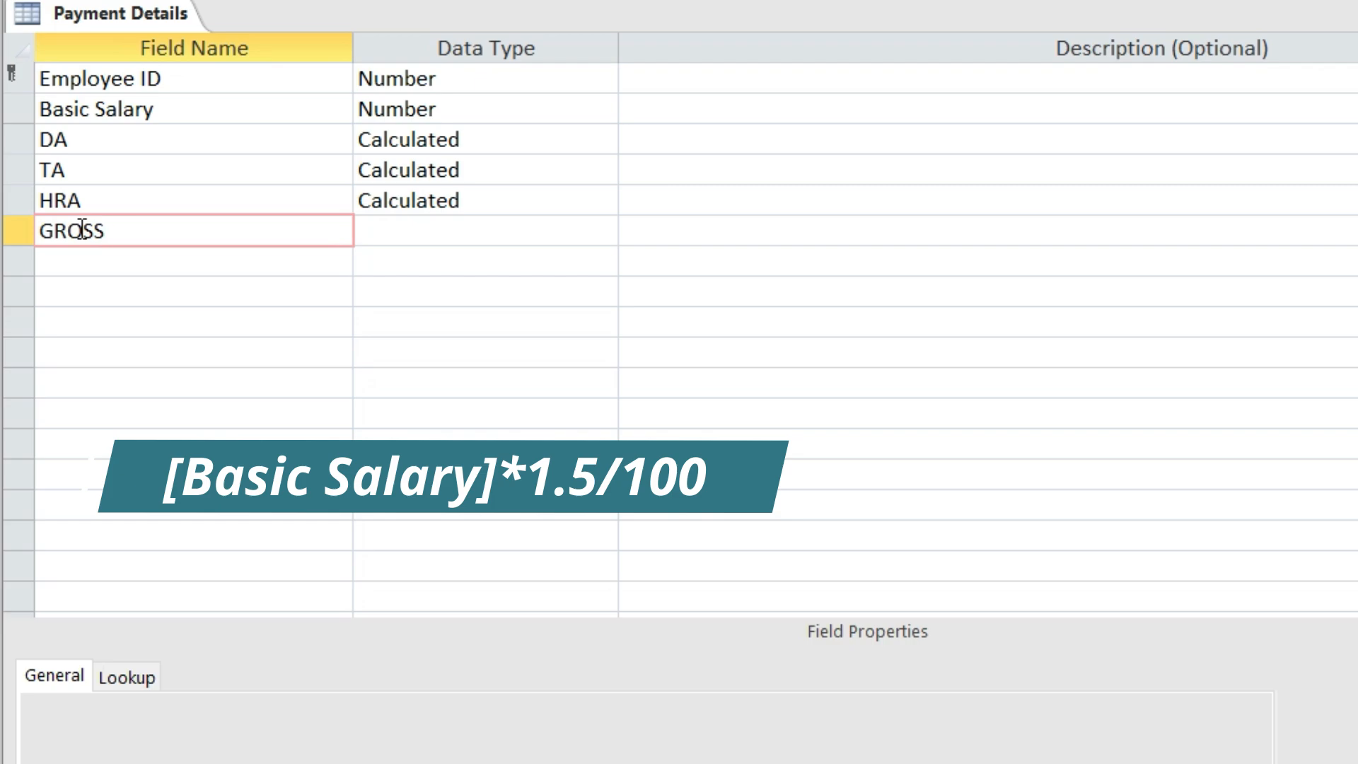
key("BackSpace")
key("BackSpace")
key("BackSpace")
key("BackSpace")
type("ross S")
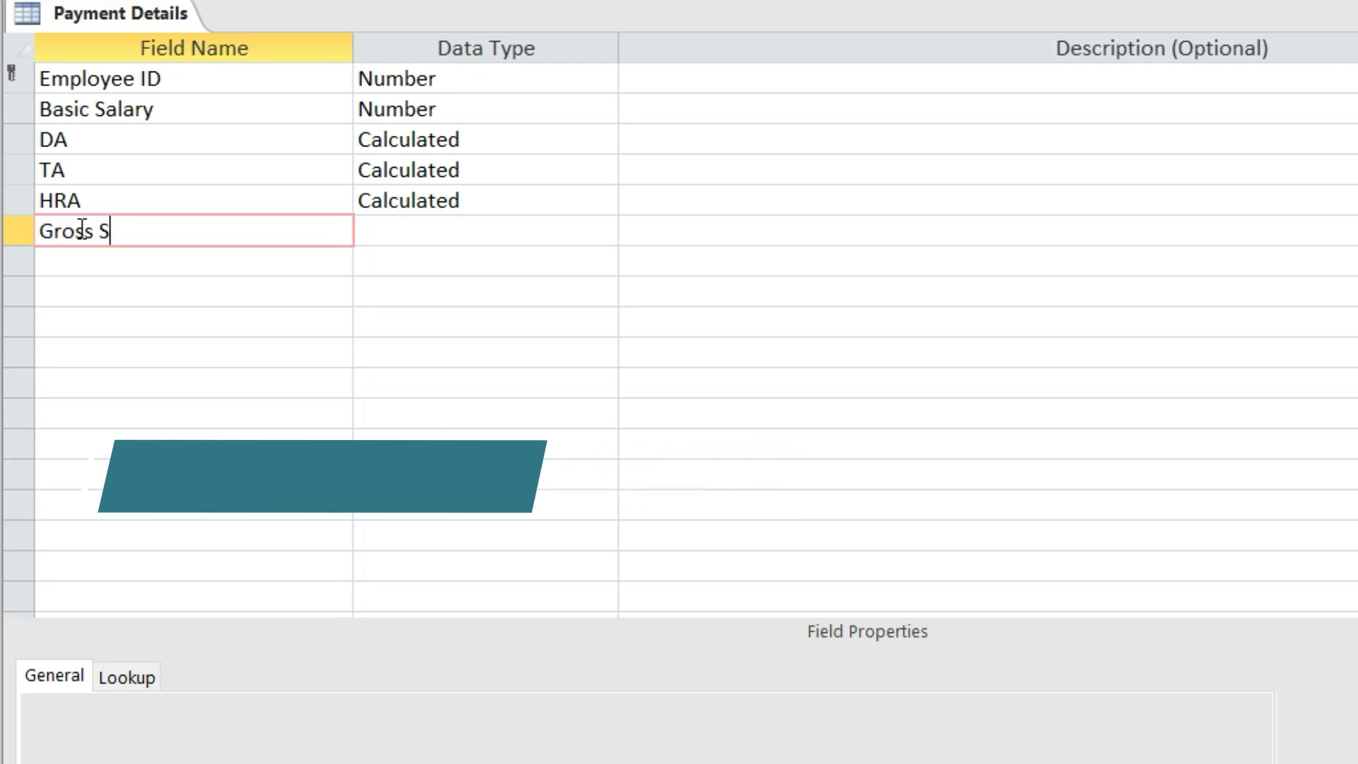
type("alary")
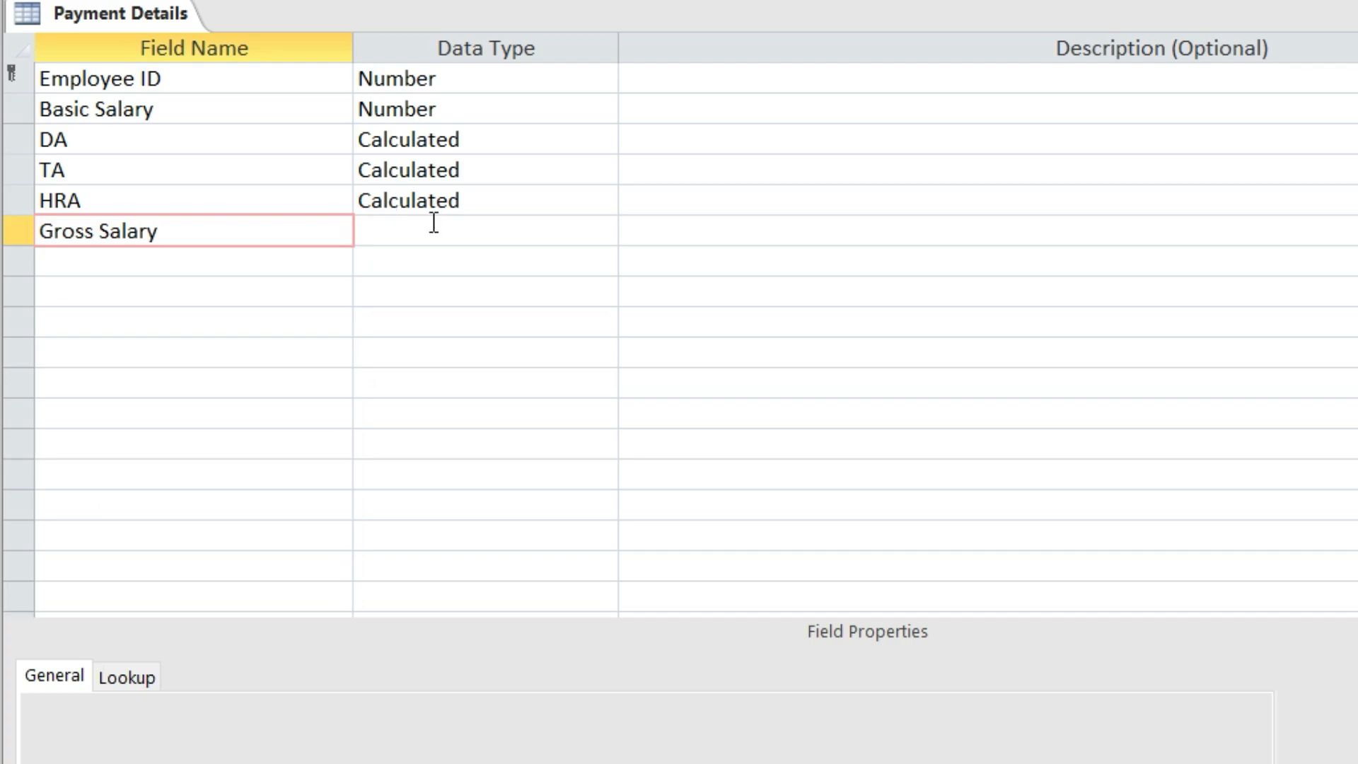
left_click(451, 223)
left_click(602, 231)
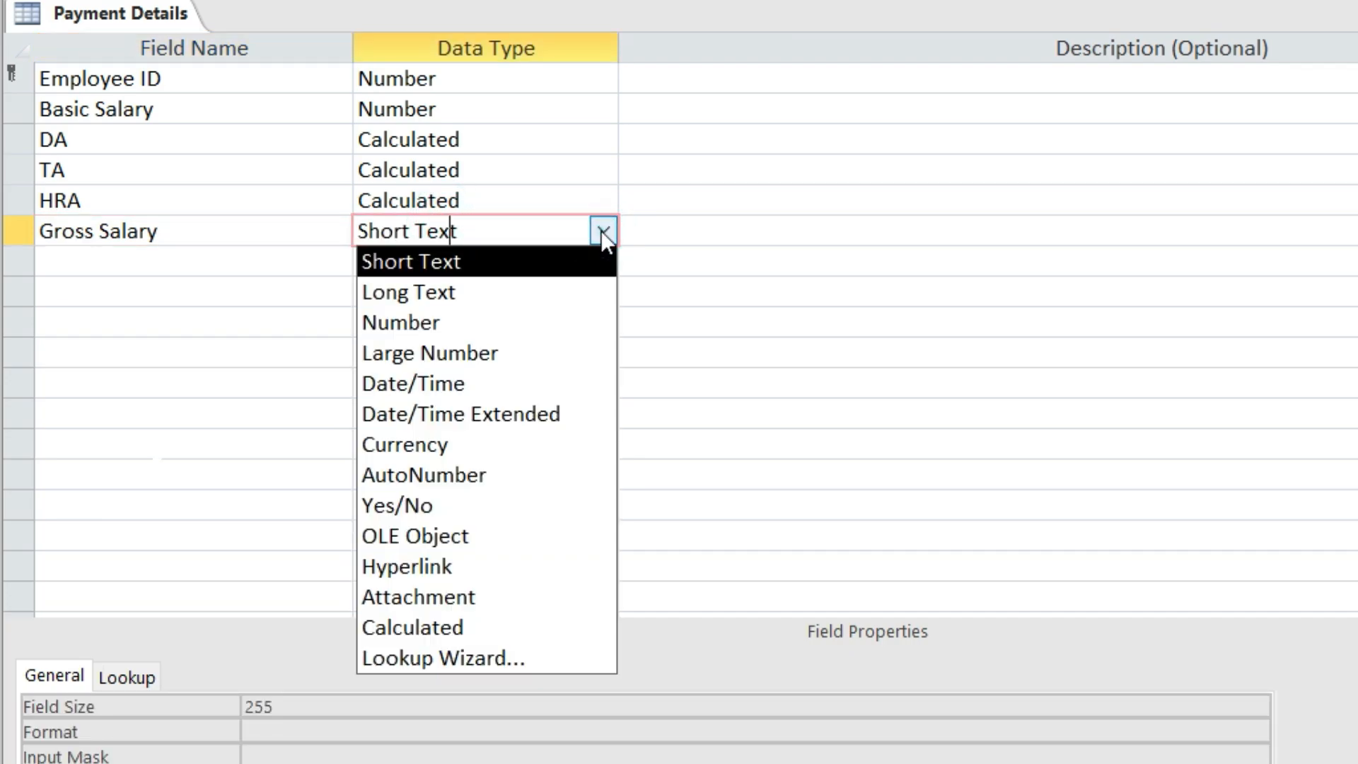
left_click(451, 626)
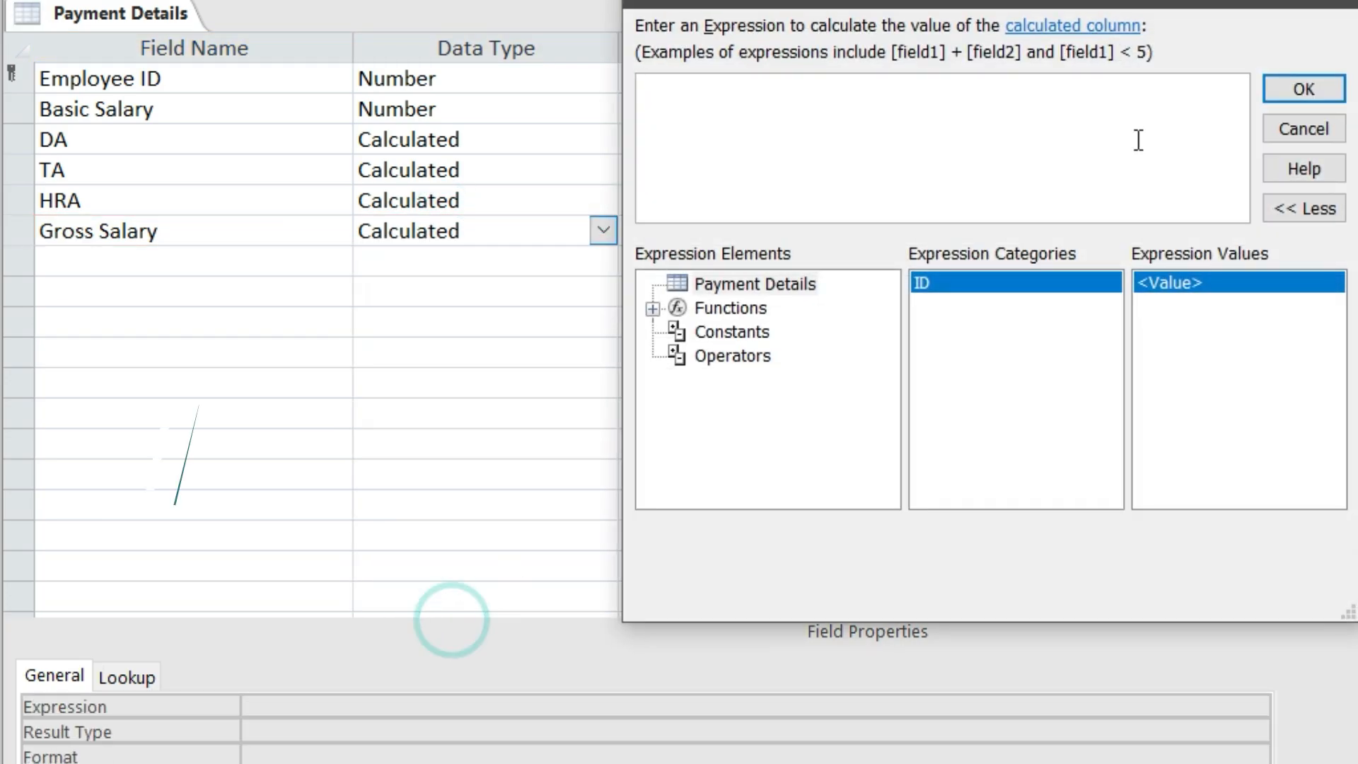
left_click(1334, 4)
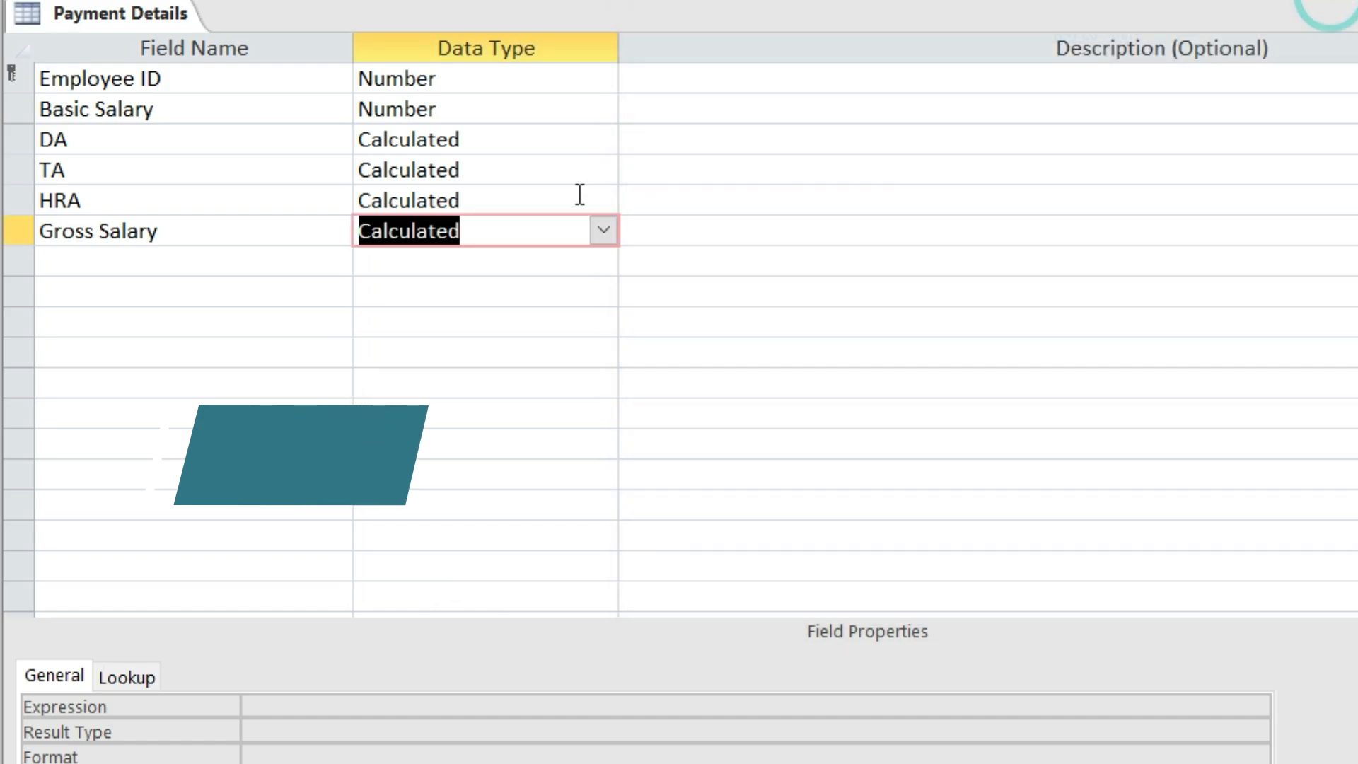
Give Gross Salary the expression [basic salary]+[DA]+[TA]+[HRA]
left_click(282, 707)
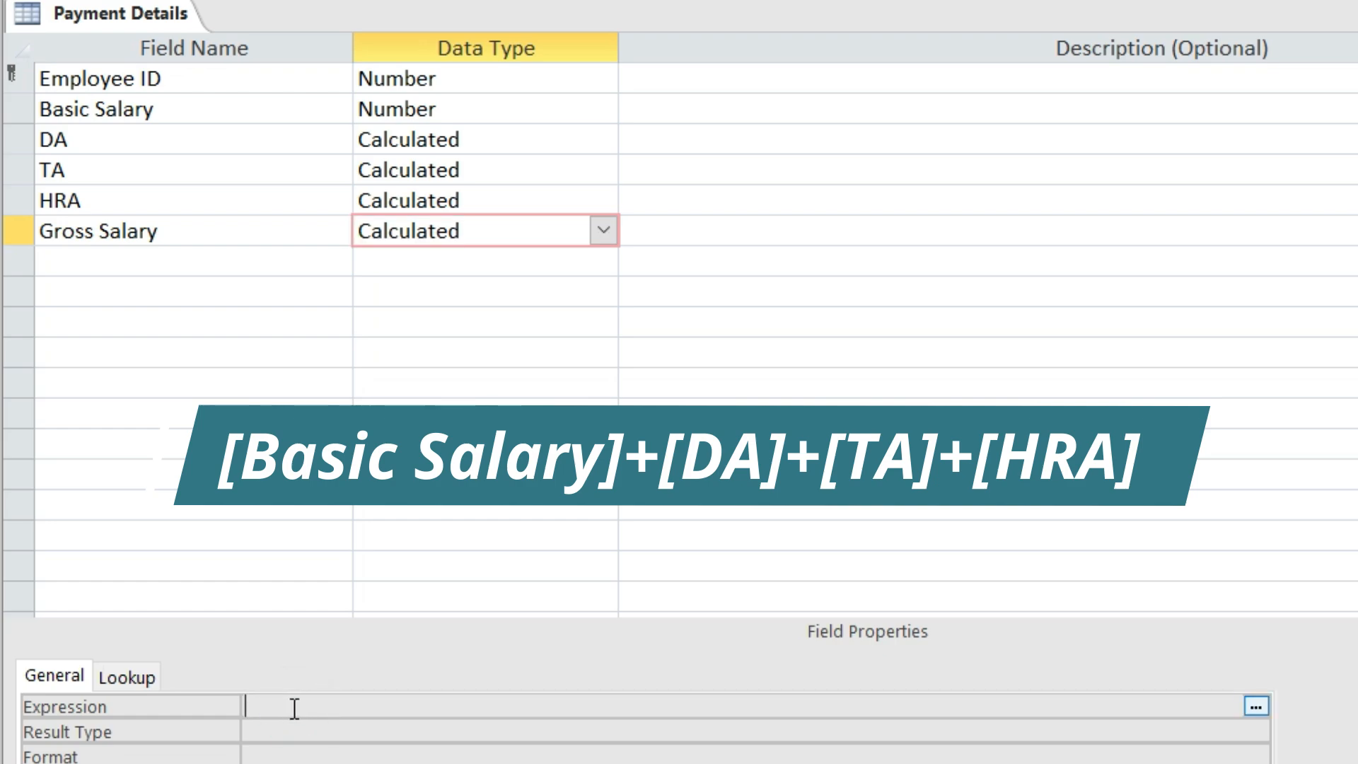
type("[basic salary")
left_click(372, 708)
type("]+[DA]+[")
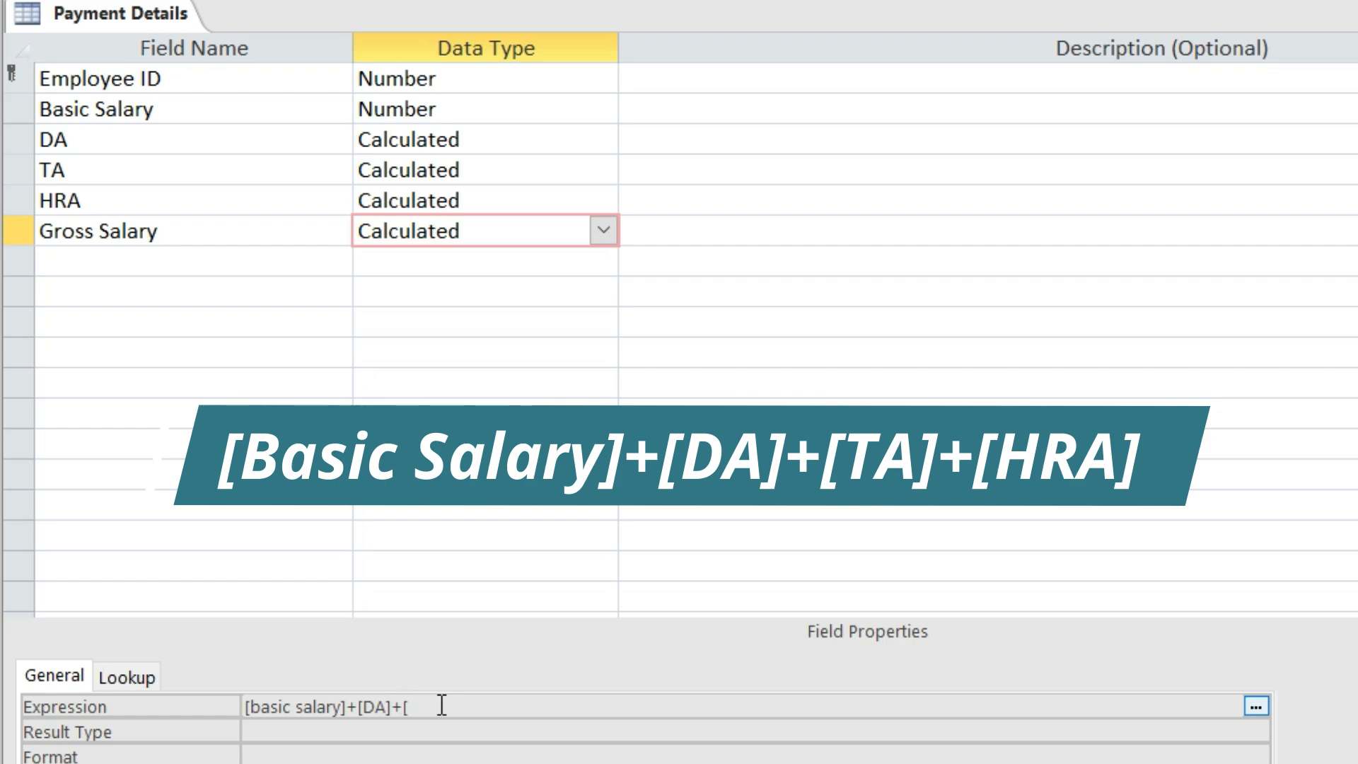
type("TA")
type("+[hr")
key("BackSpace")
key("BackSpace")
type("H")
left_click(140, 266)
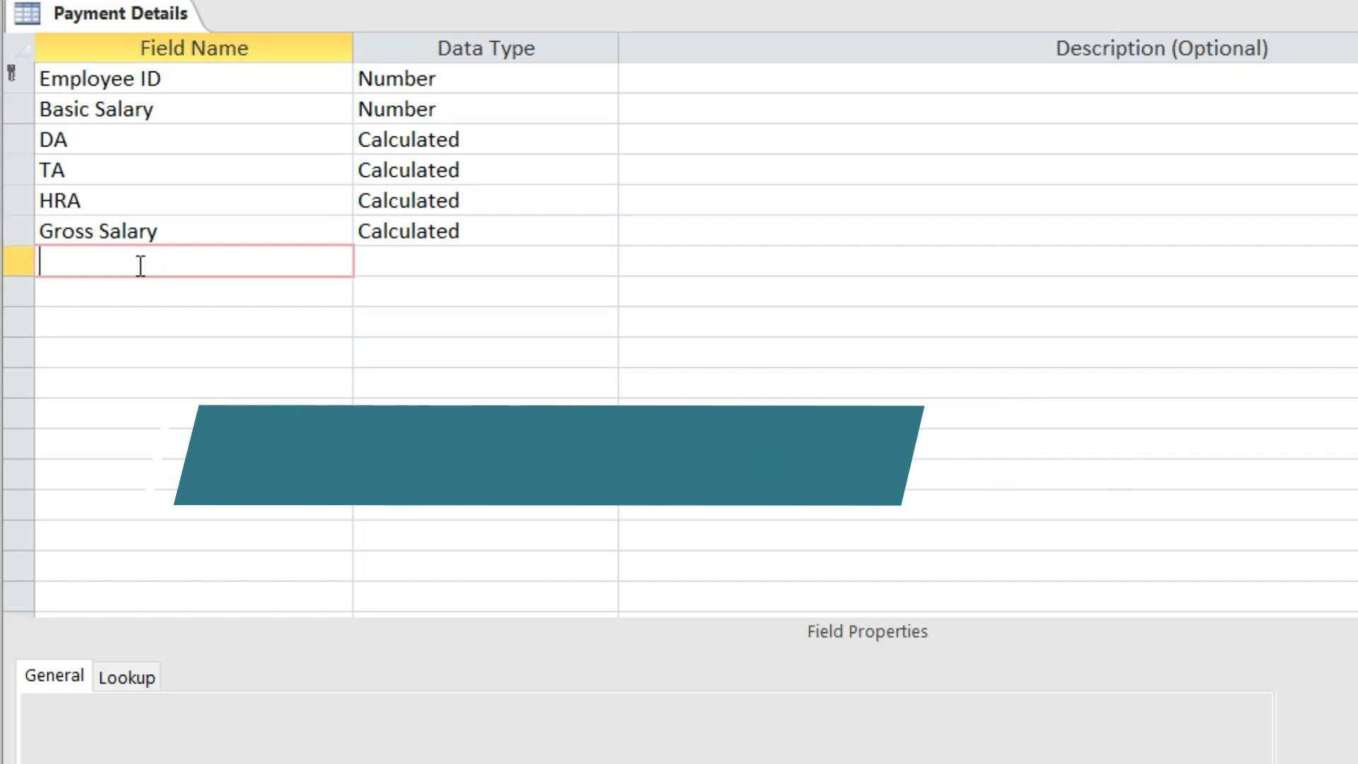
Add a PF field with the Calculated data type
type("pf")
key("BackSpace")
key("BackSpace")
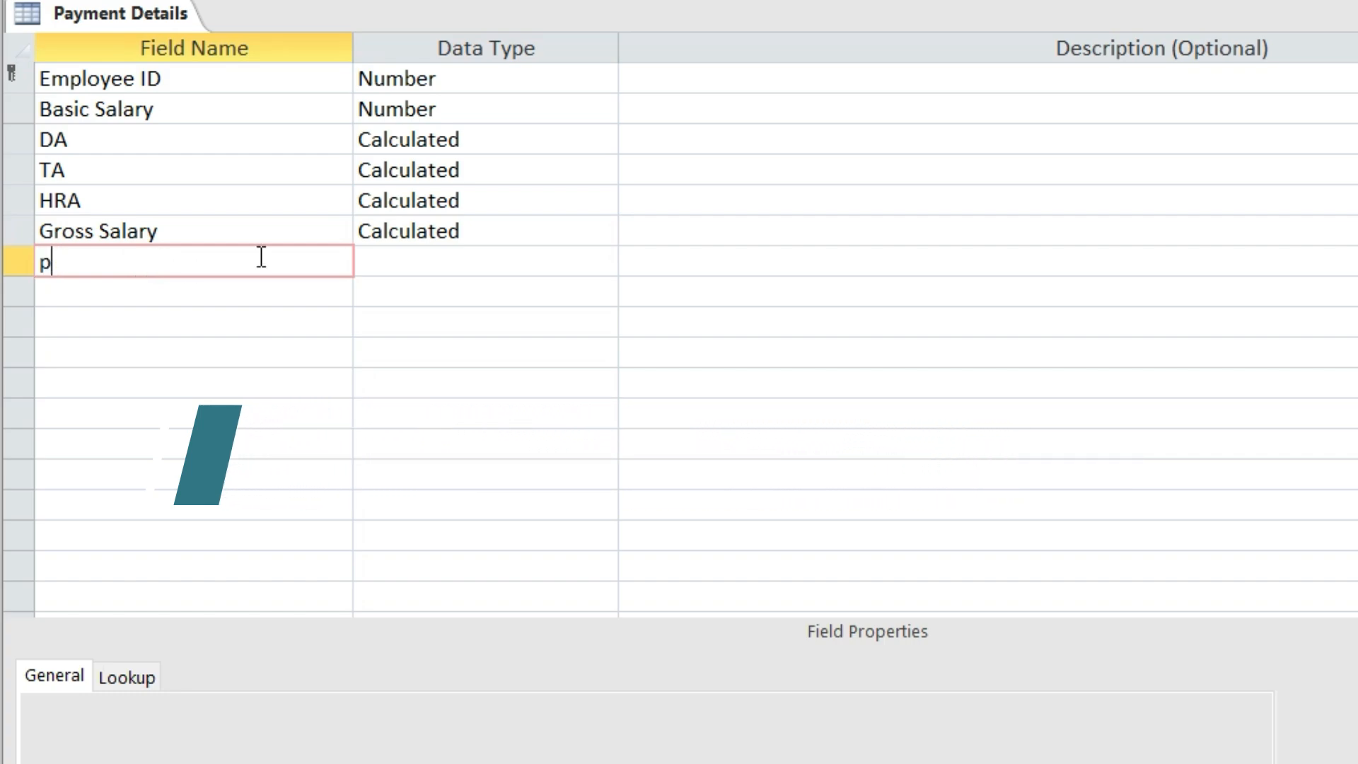
type("PF")
left_click(440, 263)
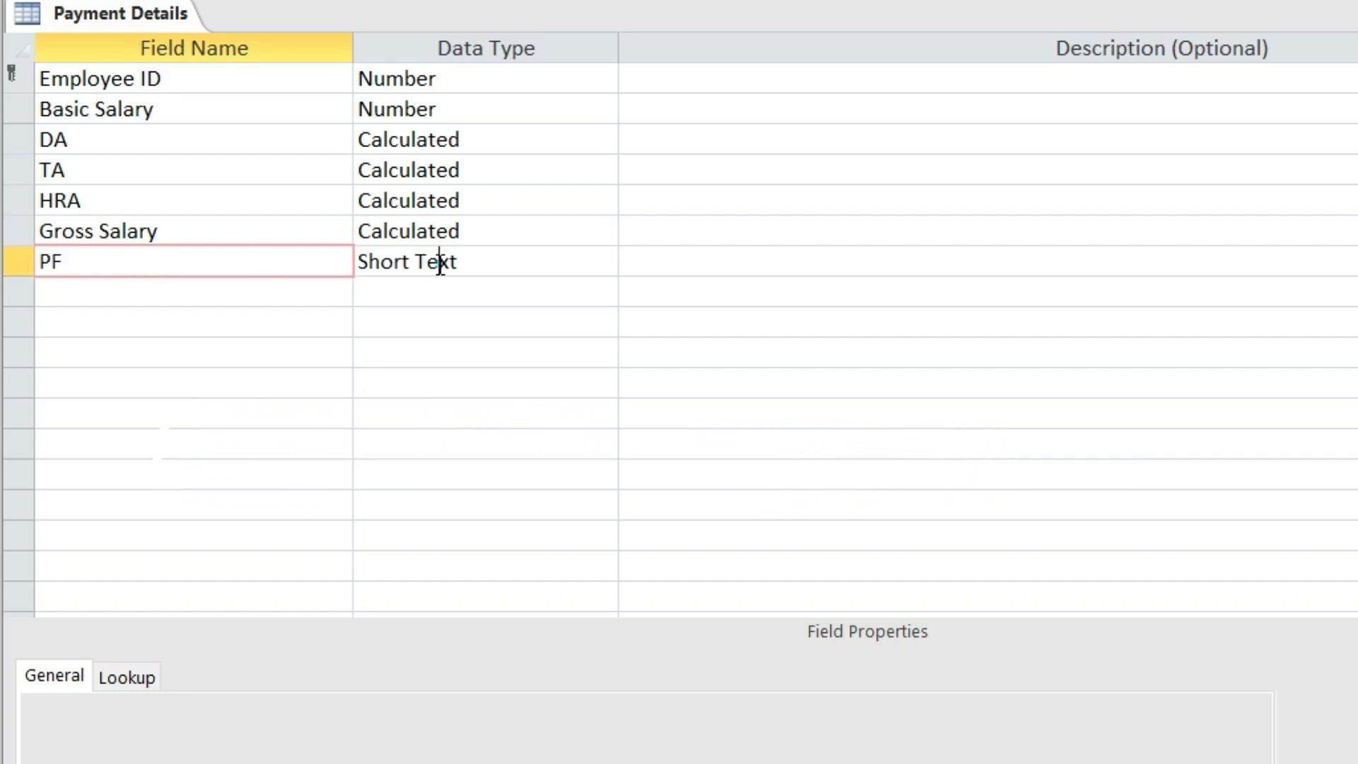
left_click(603, 262)
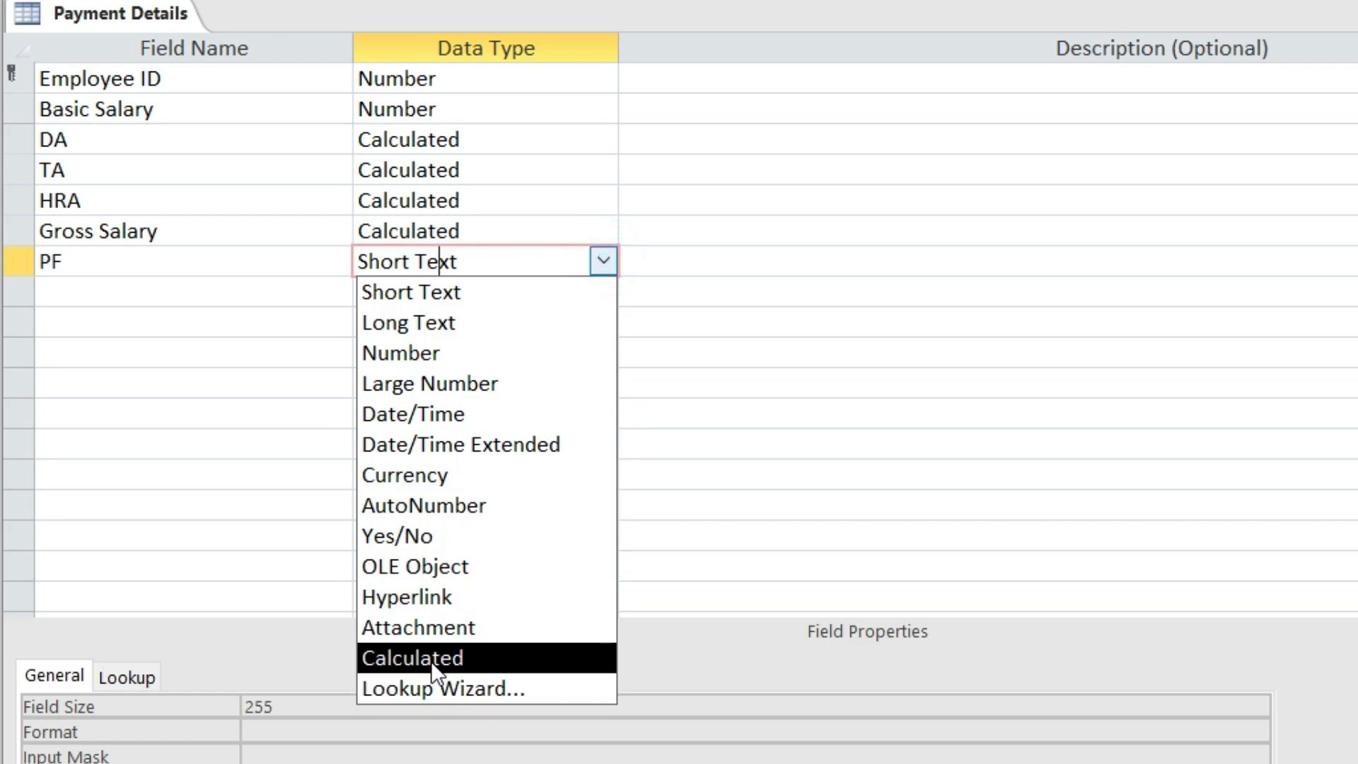
left_click(431, 658)
left_click(1317, 3)
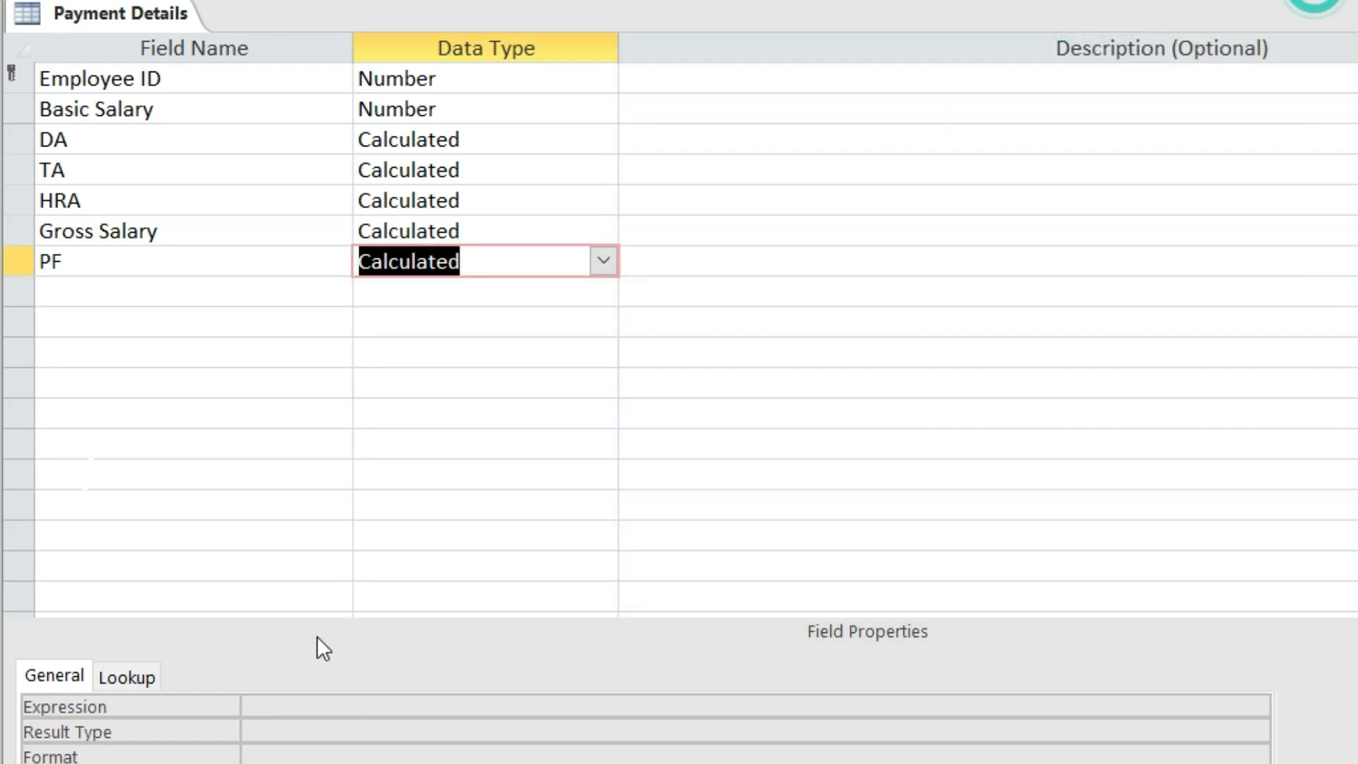
Give PF the expression [Gross salary]*1.5/100
left_click(269, 714)
type("[GR")
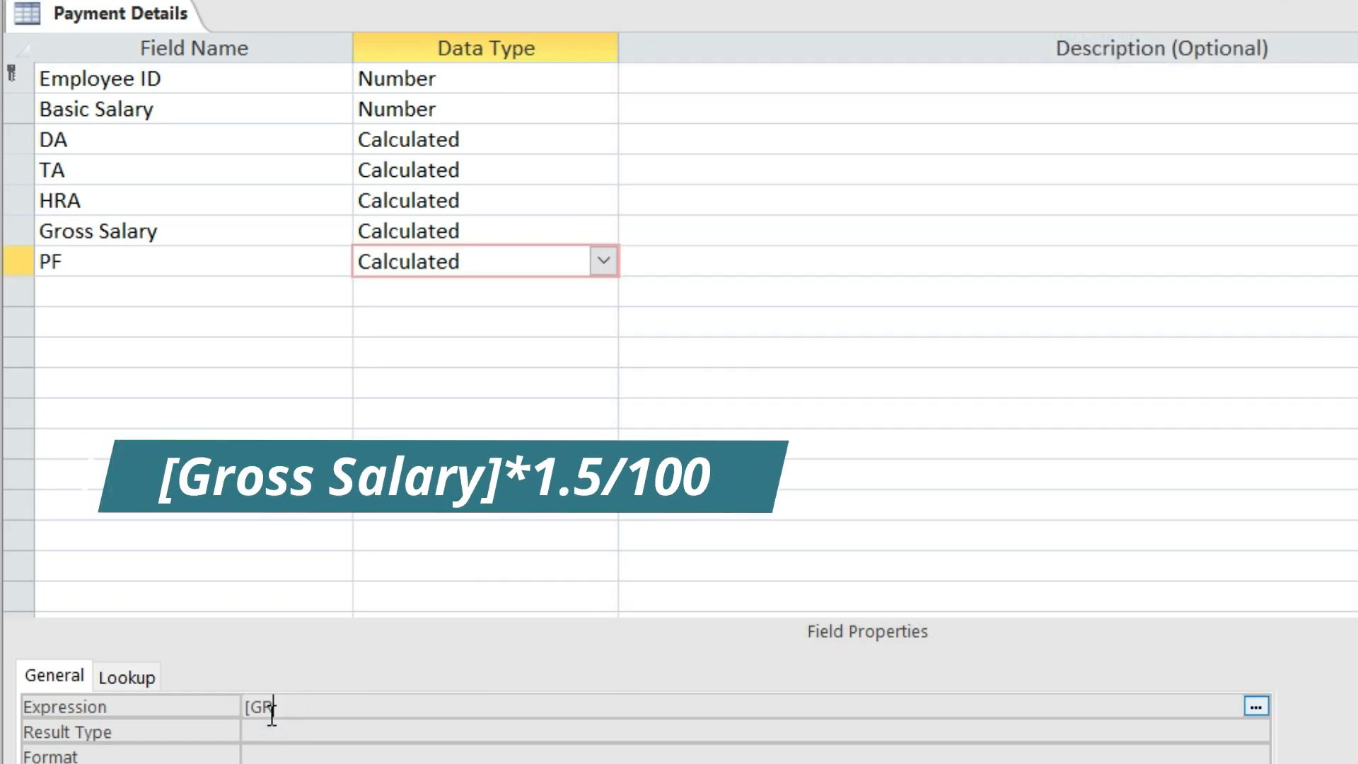
key("BackSpace")
type("ross salary]8")
key("BackSpace")
type("*")
type("00")
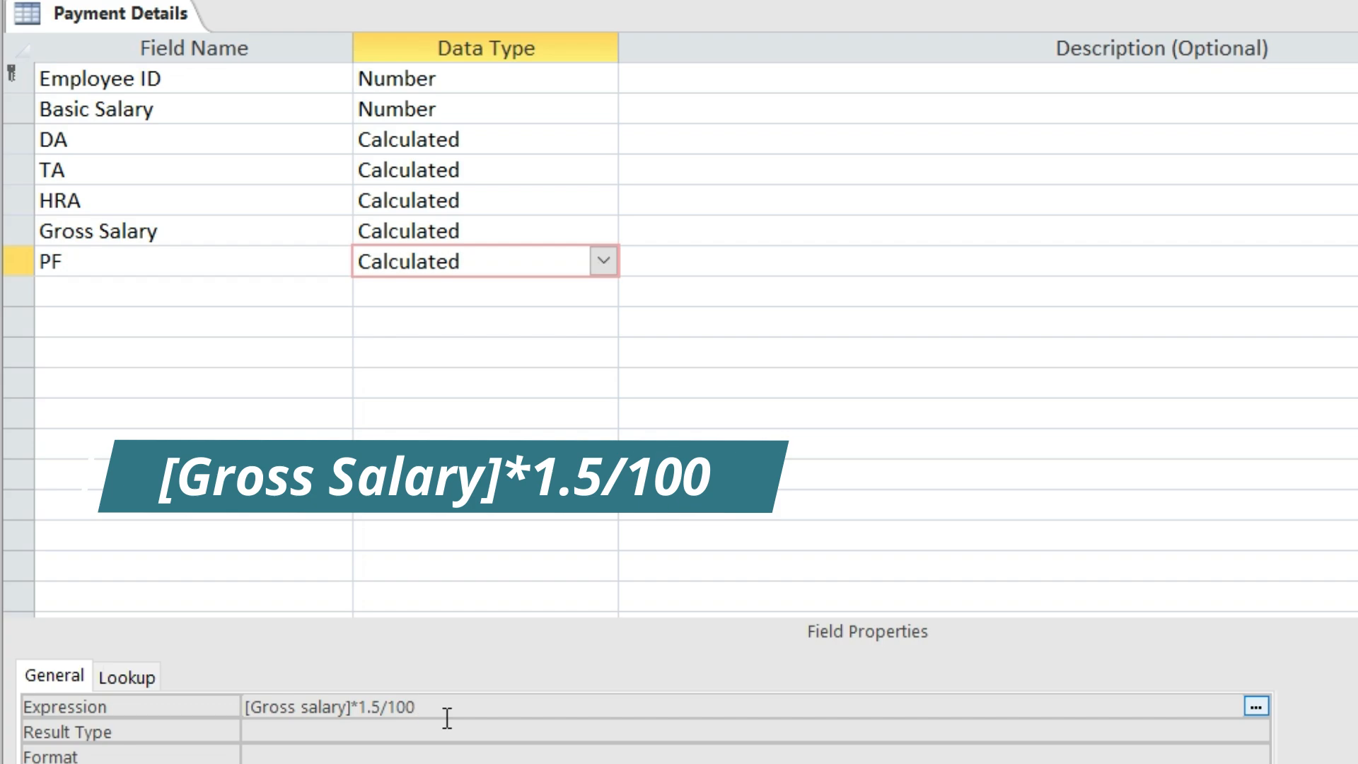
left_click(130, 288)
Add a calculated Net Salary field with expression [Gross salary]-[PF]
type("N")
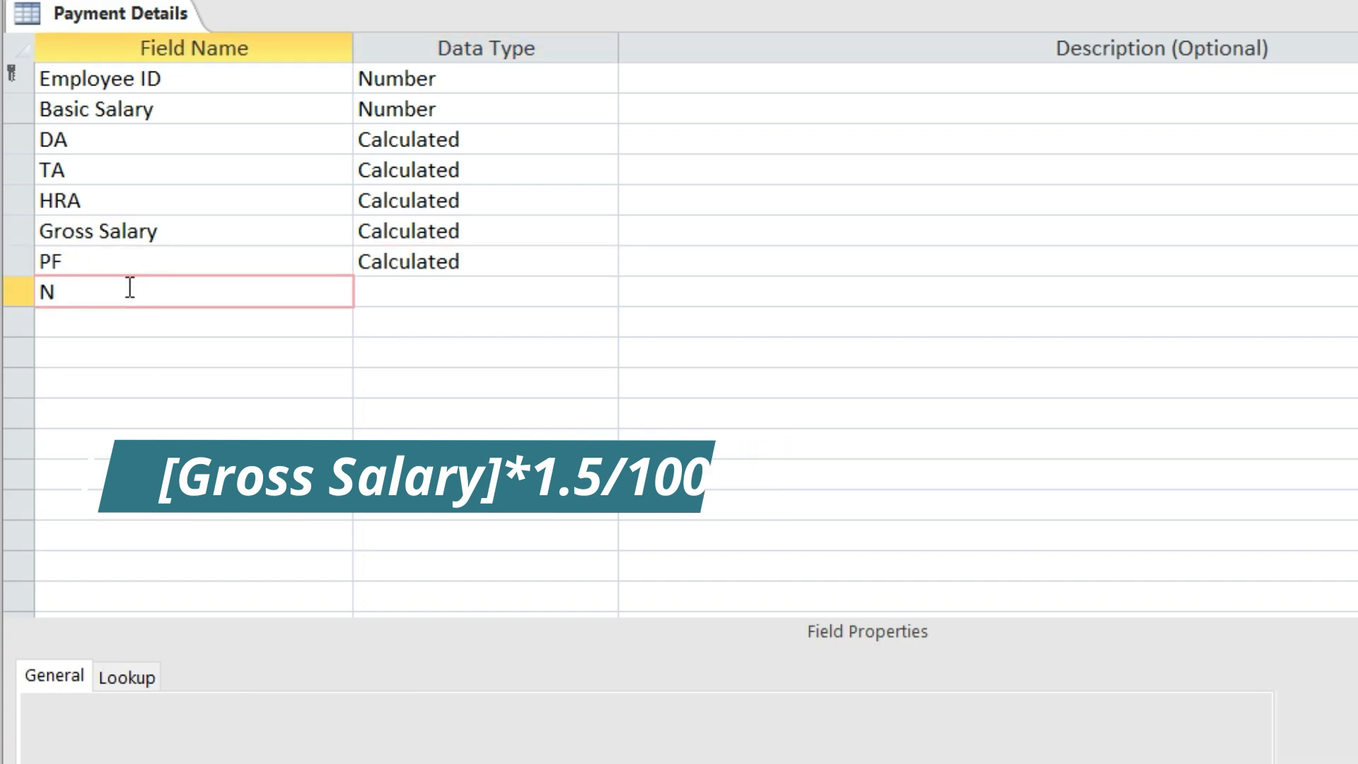
type("et sa")
key("BackSpace")
key("BackSpace")
type("Sa")
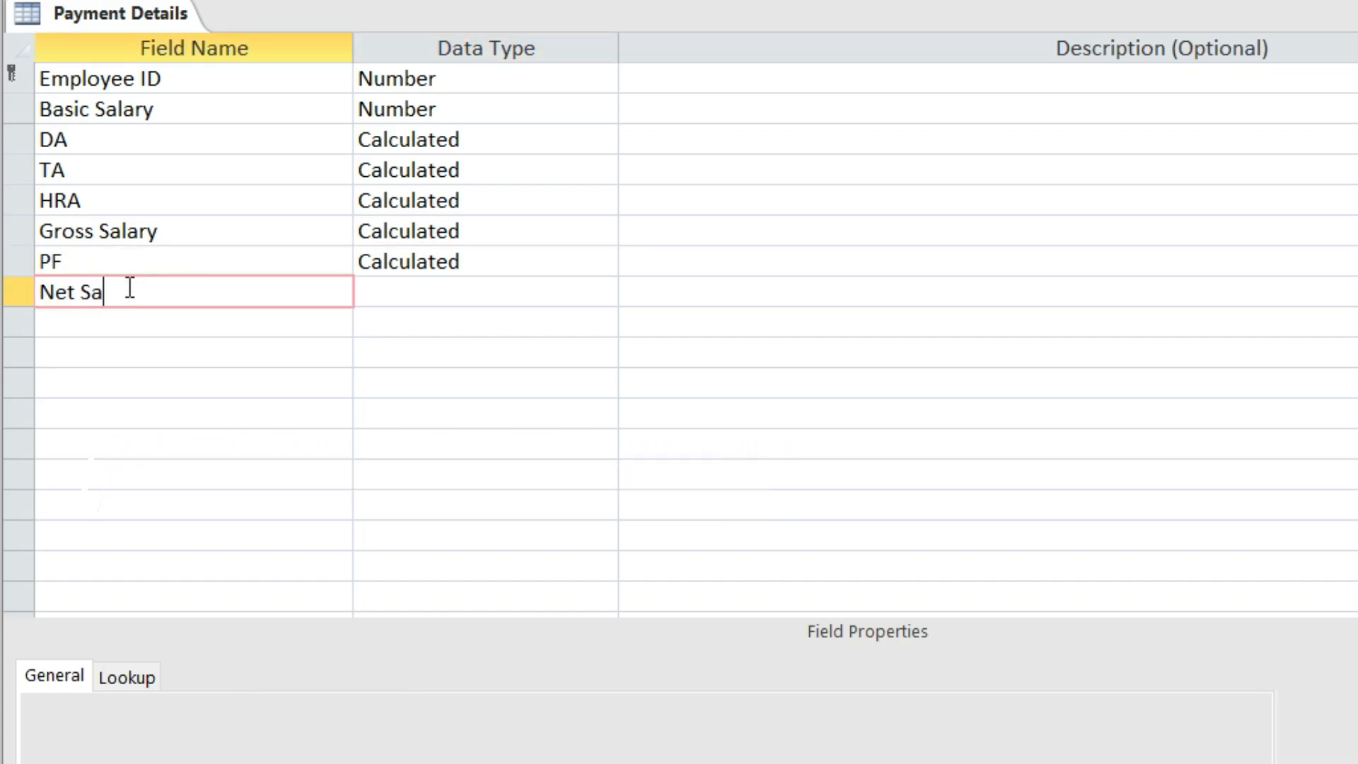
type("lary")
left_click(452, 290)
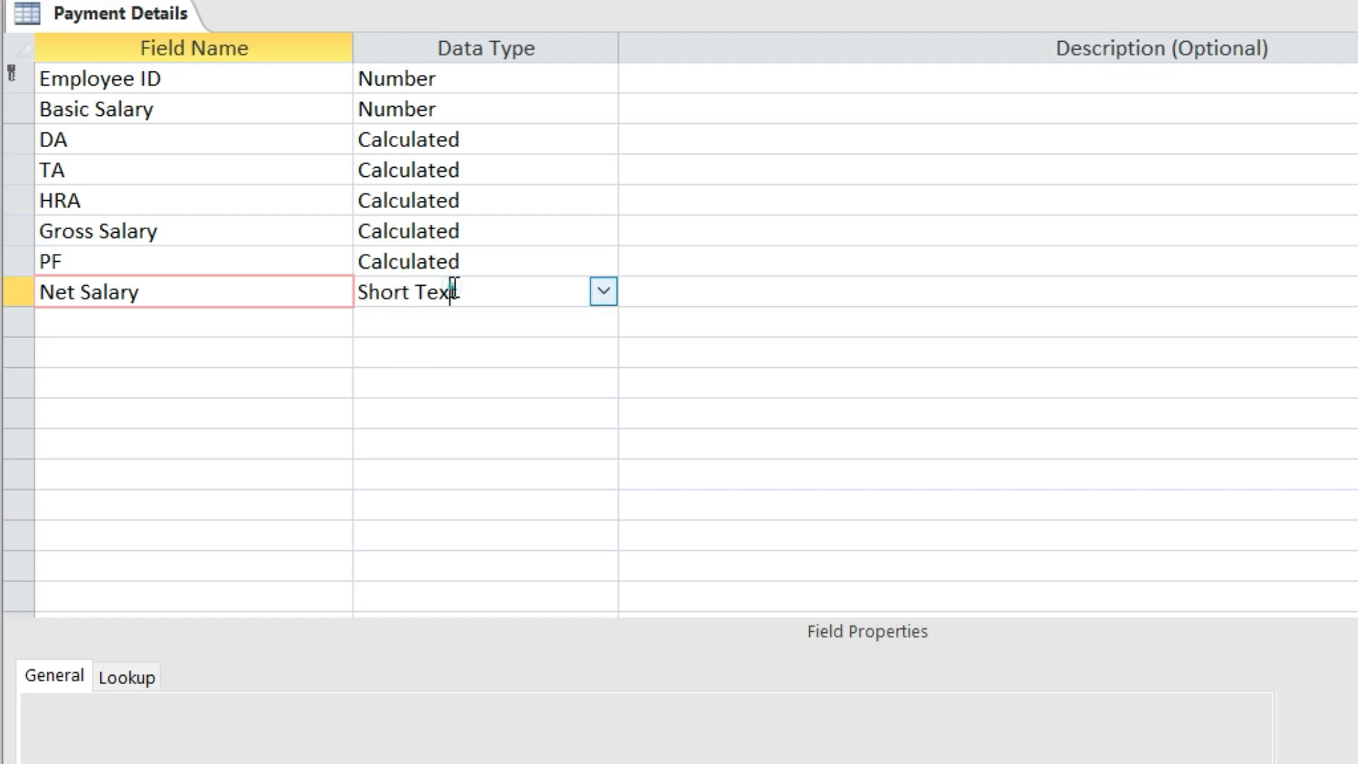
left_click(604, 290)
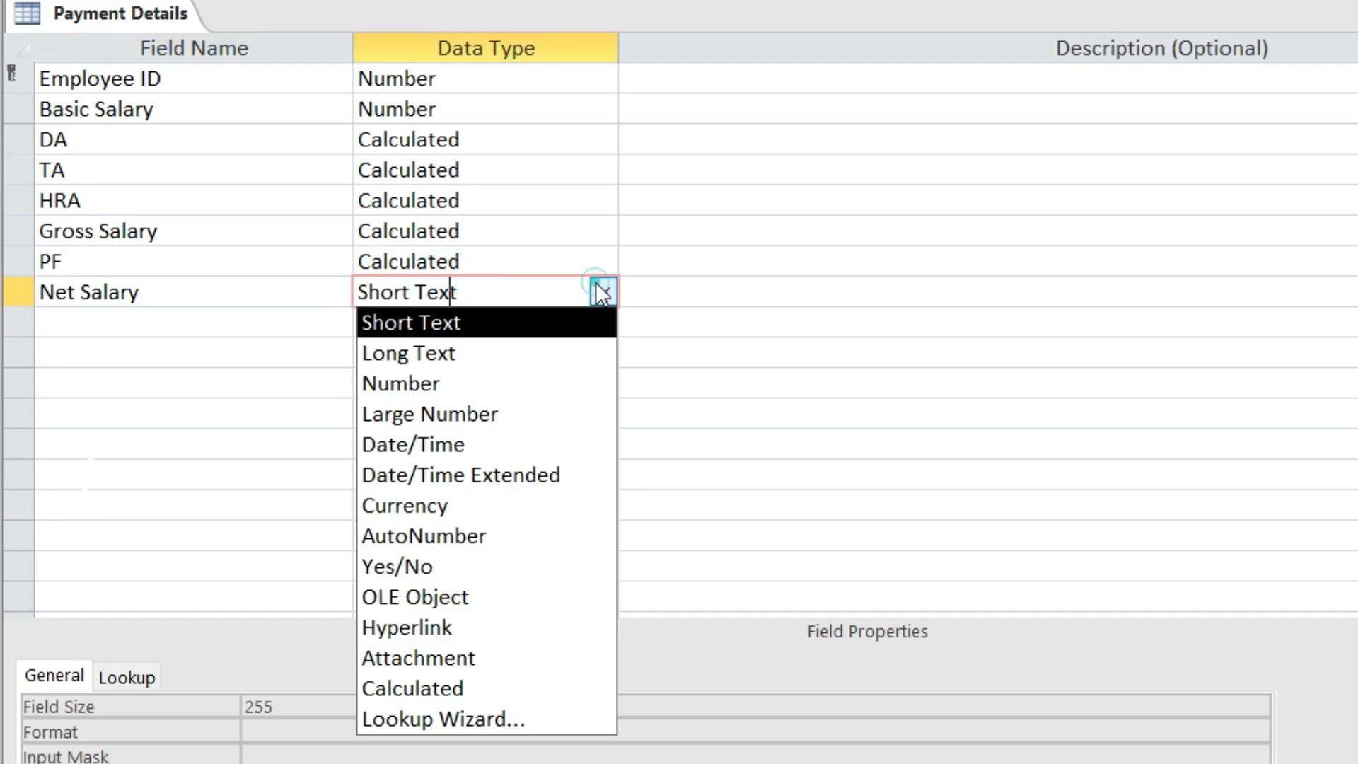
left_click(503, 688)
key("Escape")
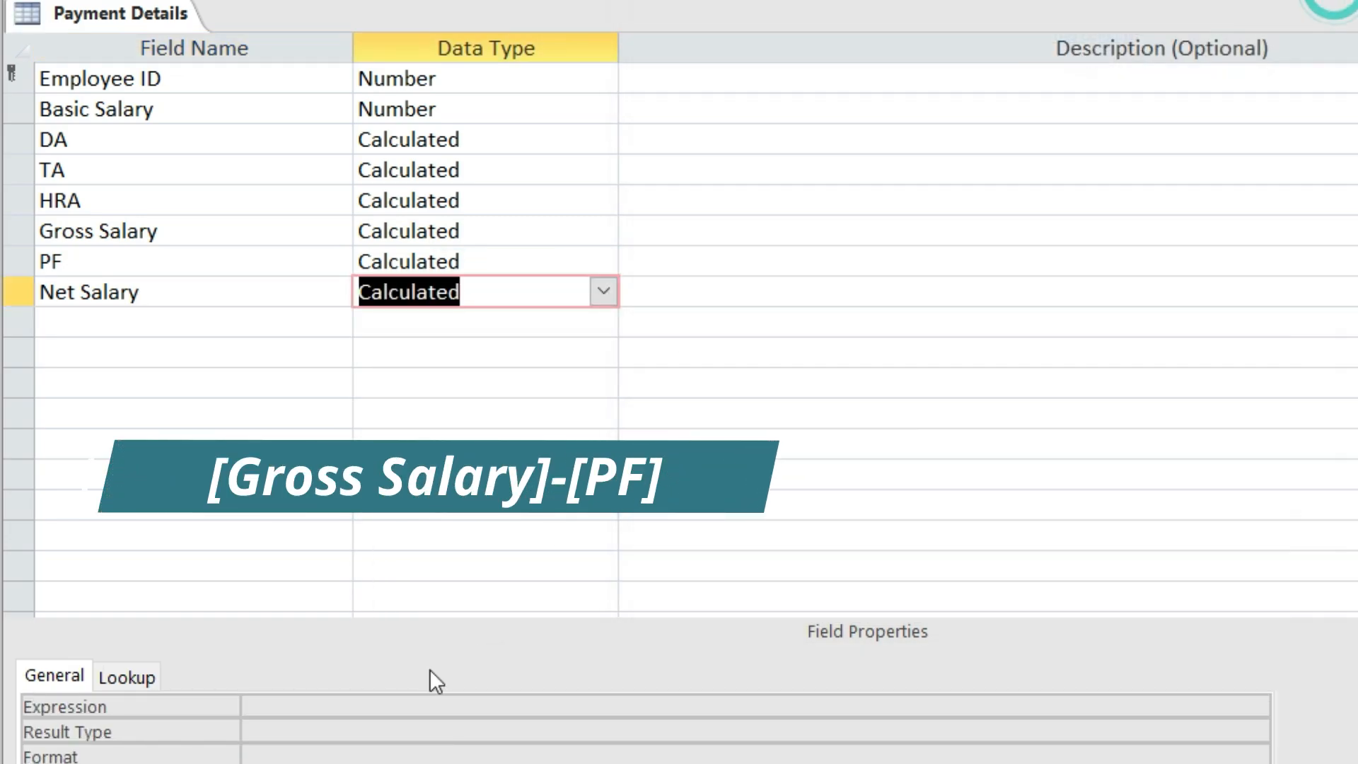
left_click(399, 713)
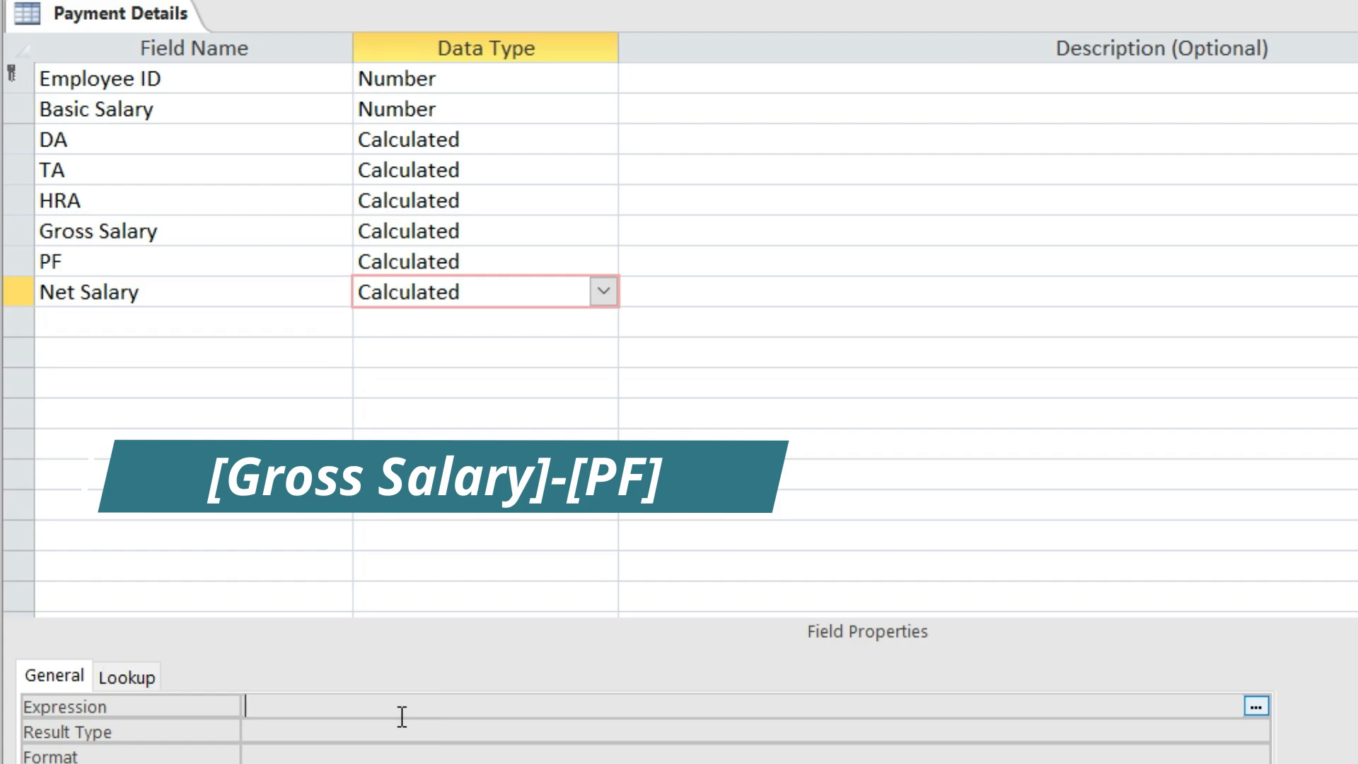
type("[Gross salary")
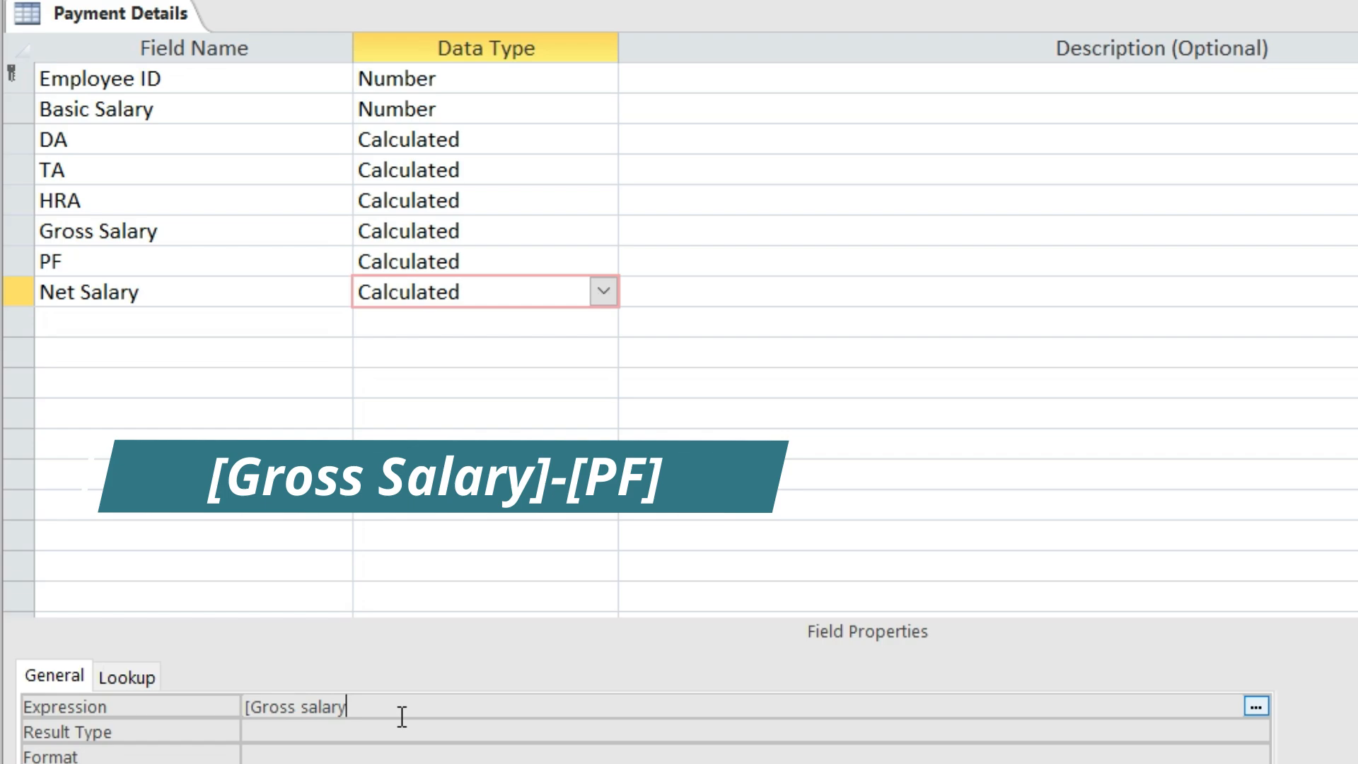
type("]-[PF")
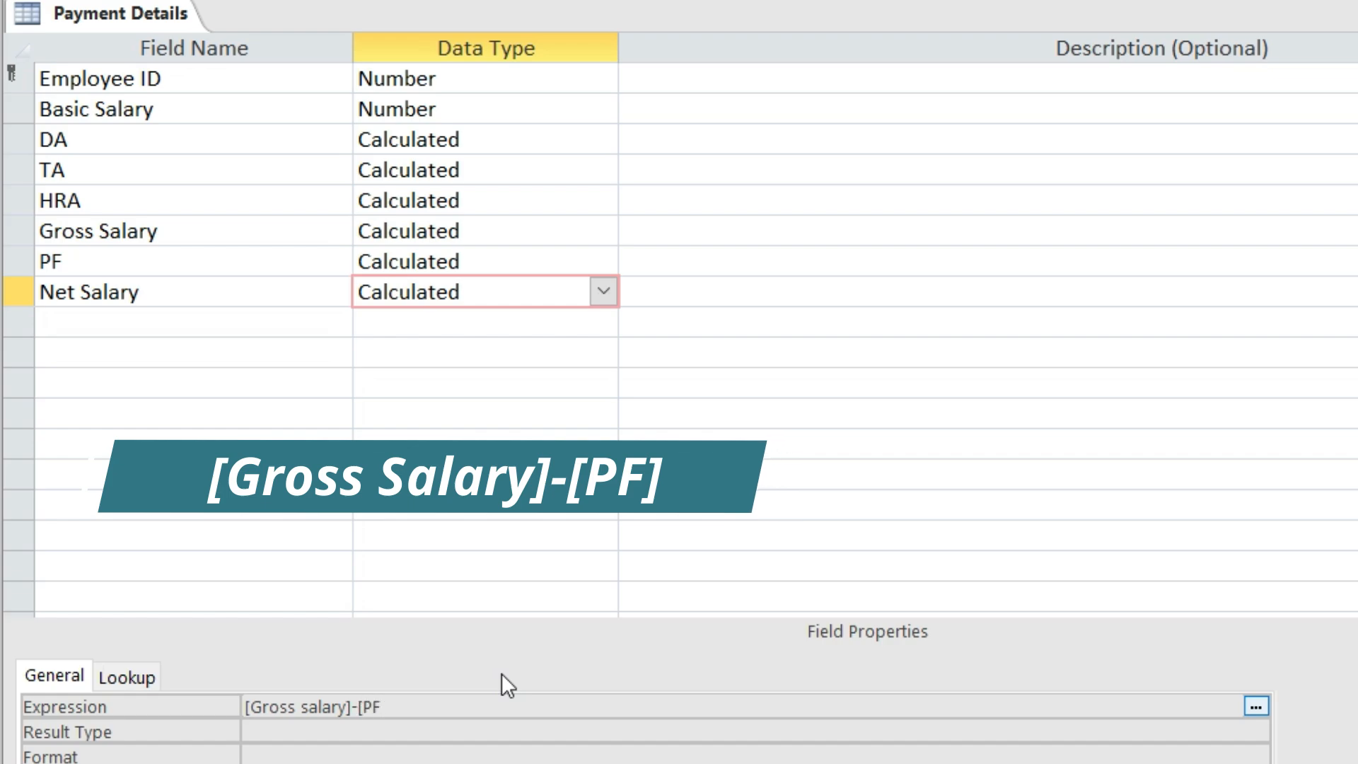
type("]")
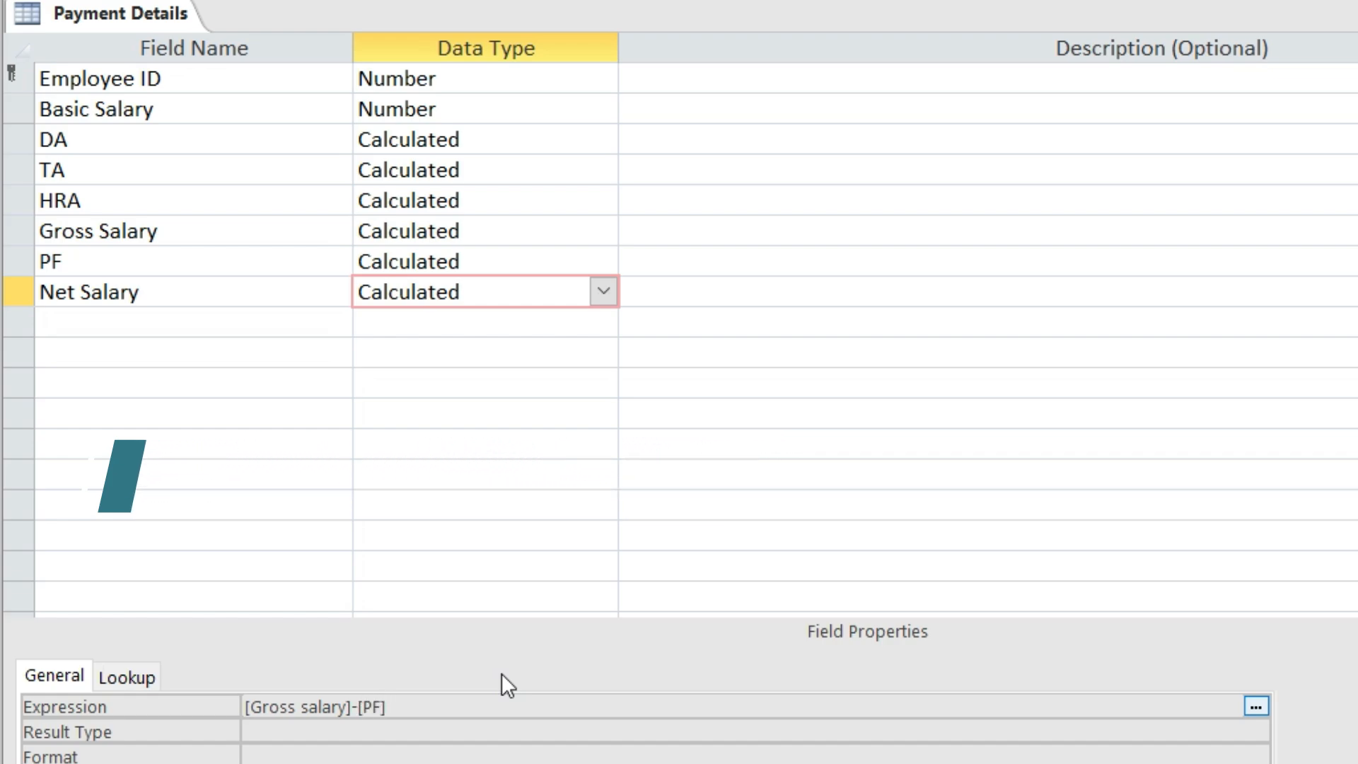
left_click(158, 324)
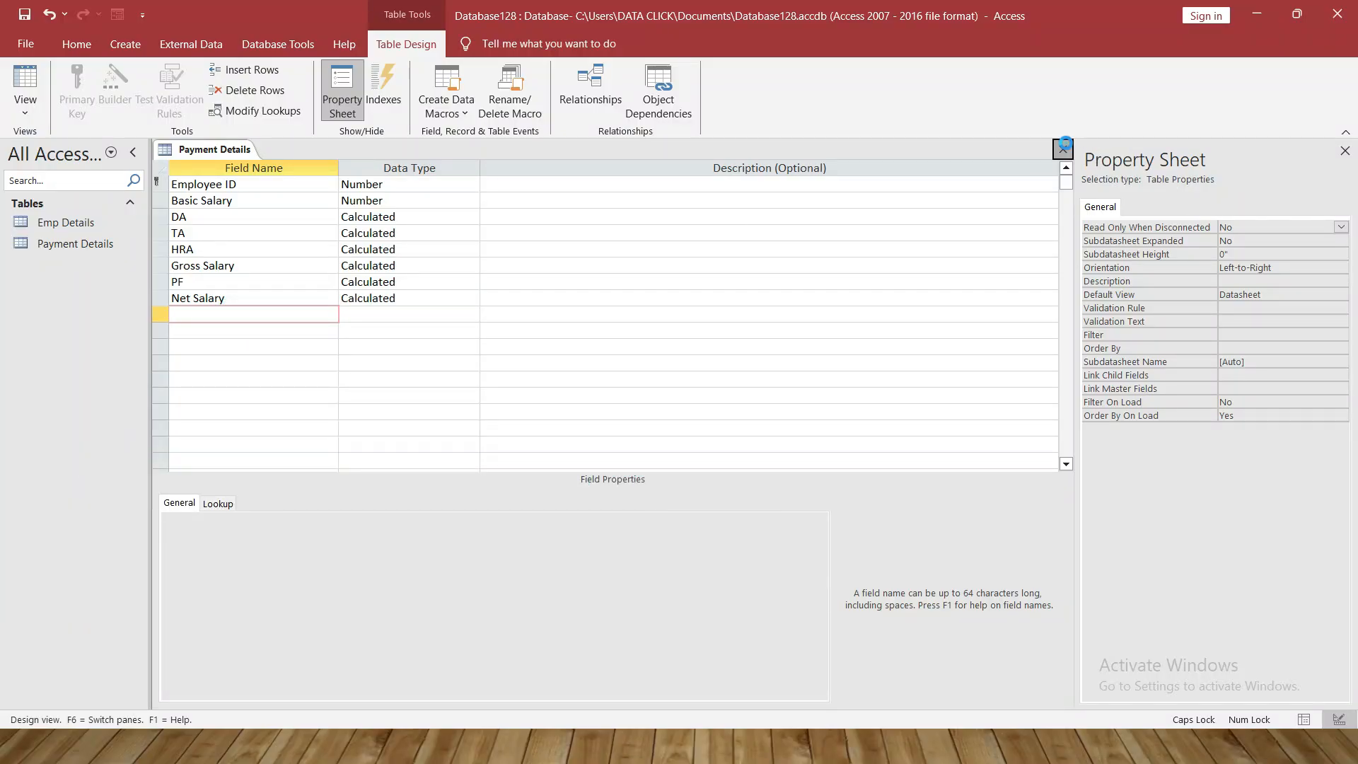
Save the Payment Details design and add Emp Details and Payment Details to Relationships
left_click(1062, 150)
left_click(616, 416)
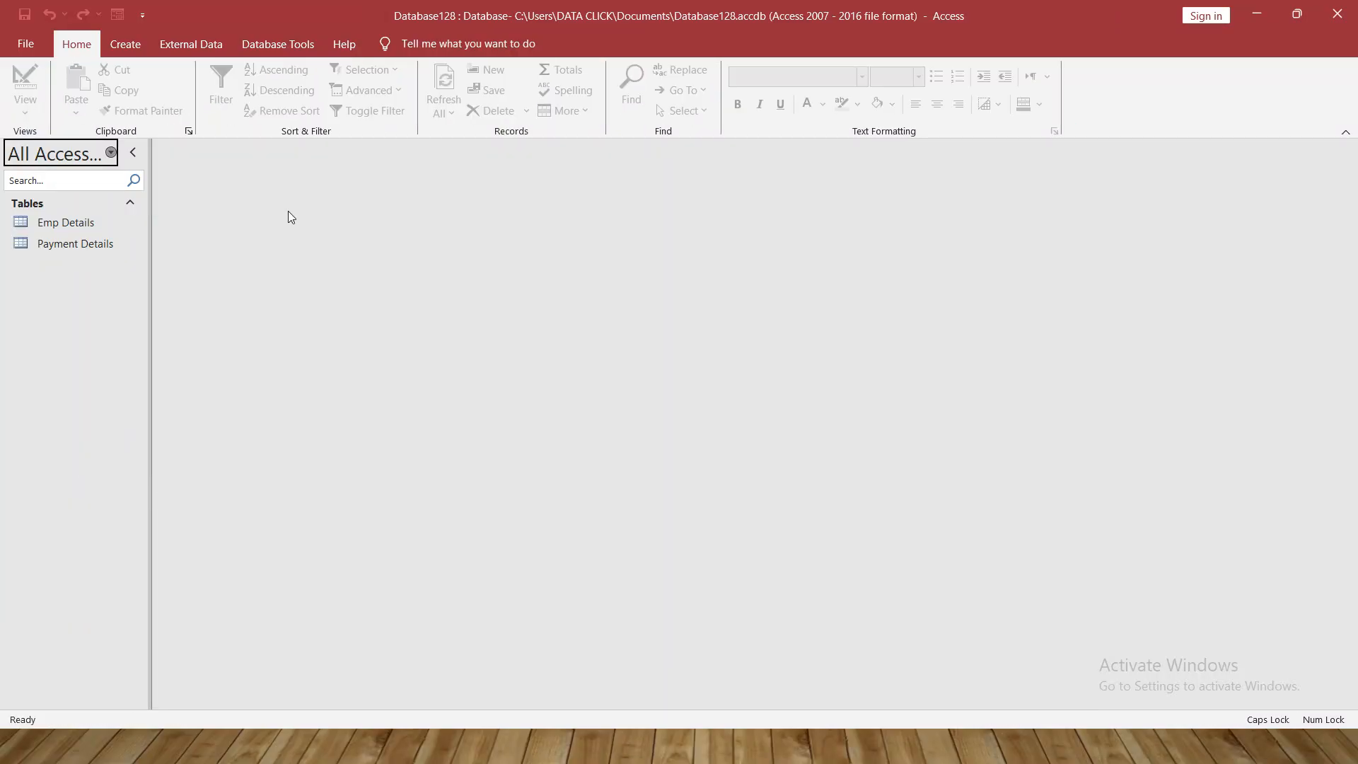
left_click(92, 222)
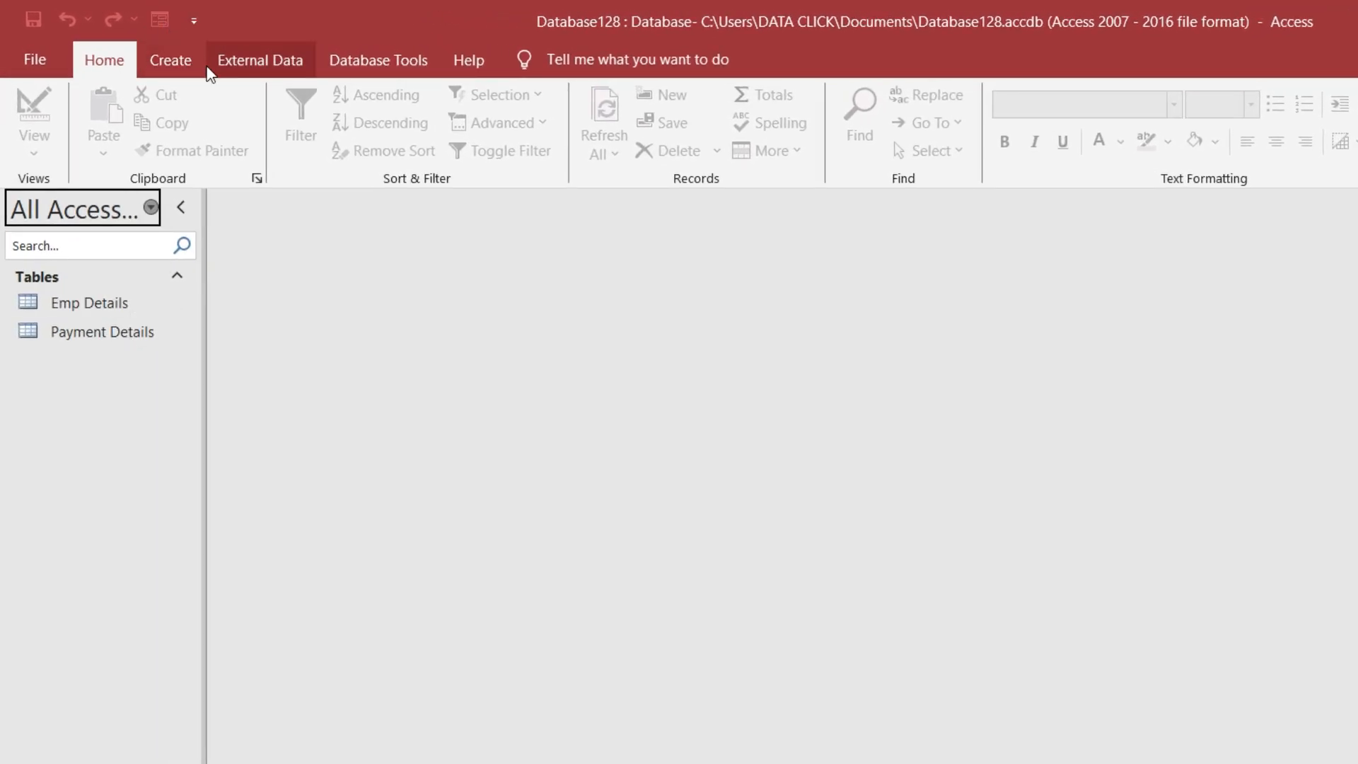
left_click(358, 64)
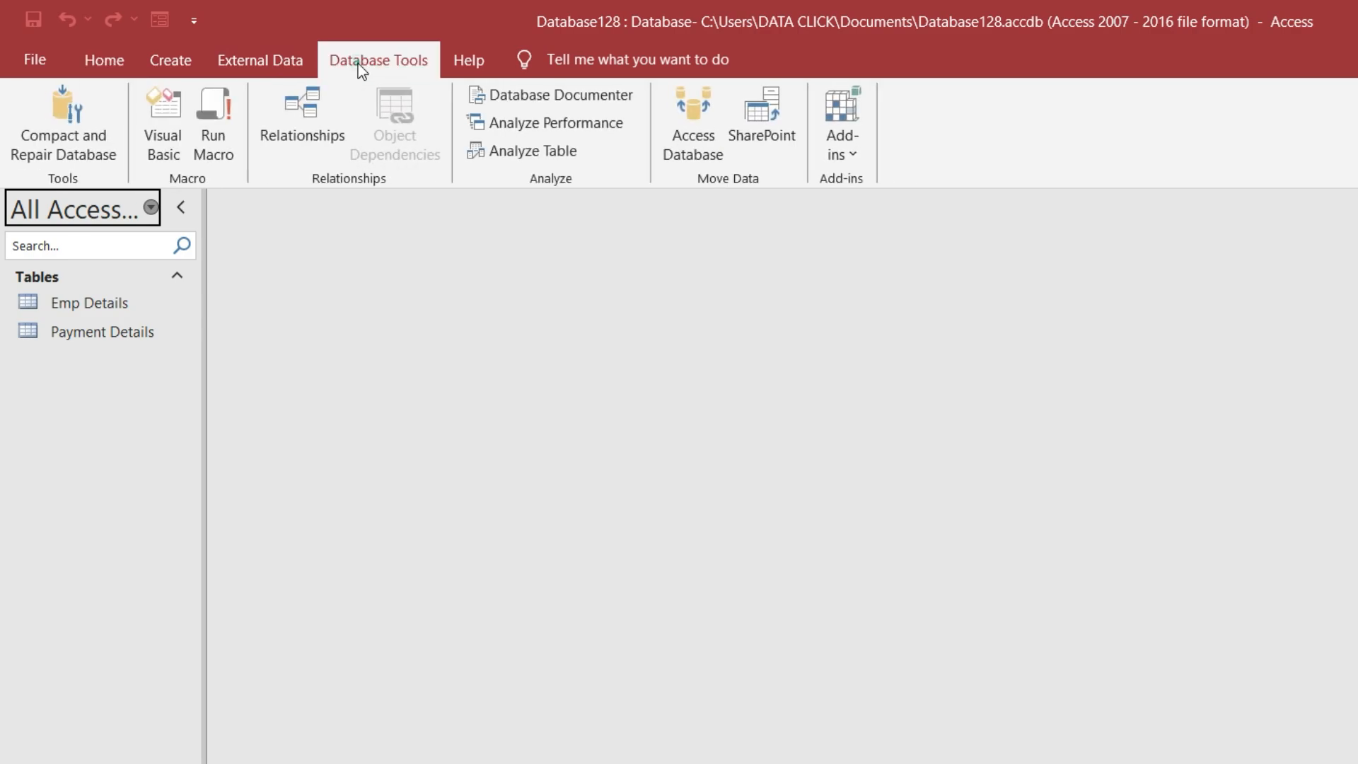
left_click(290, 115)
left_click(966, 703)
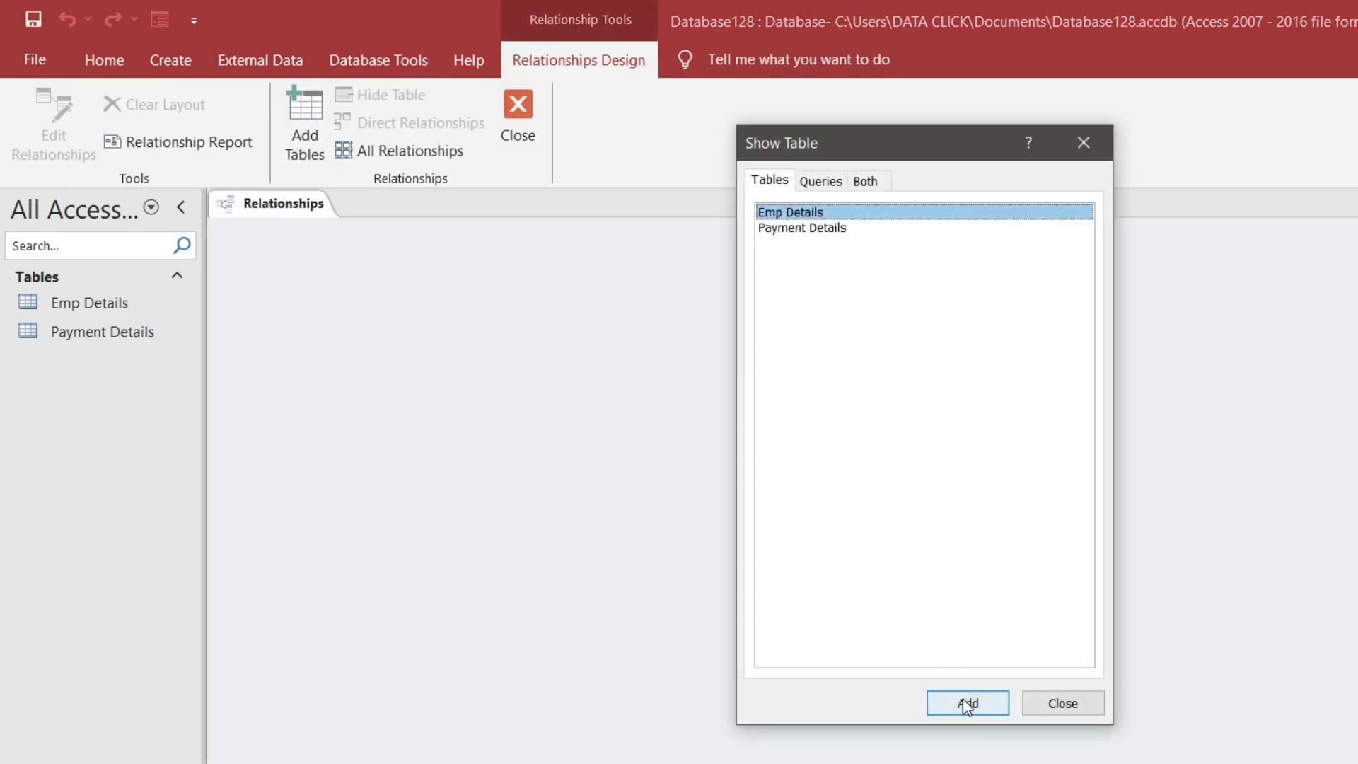
left_click(823, 230)
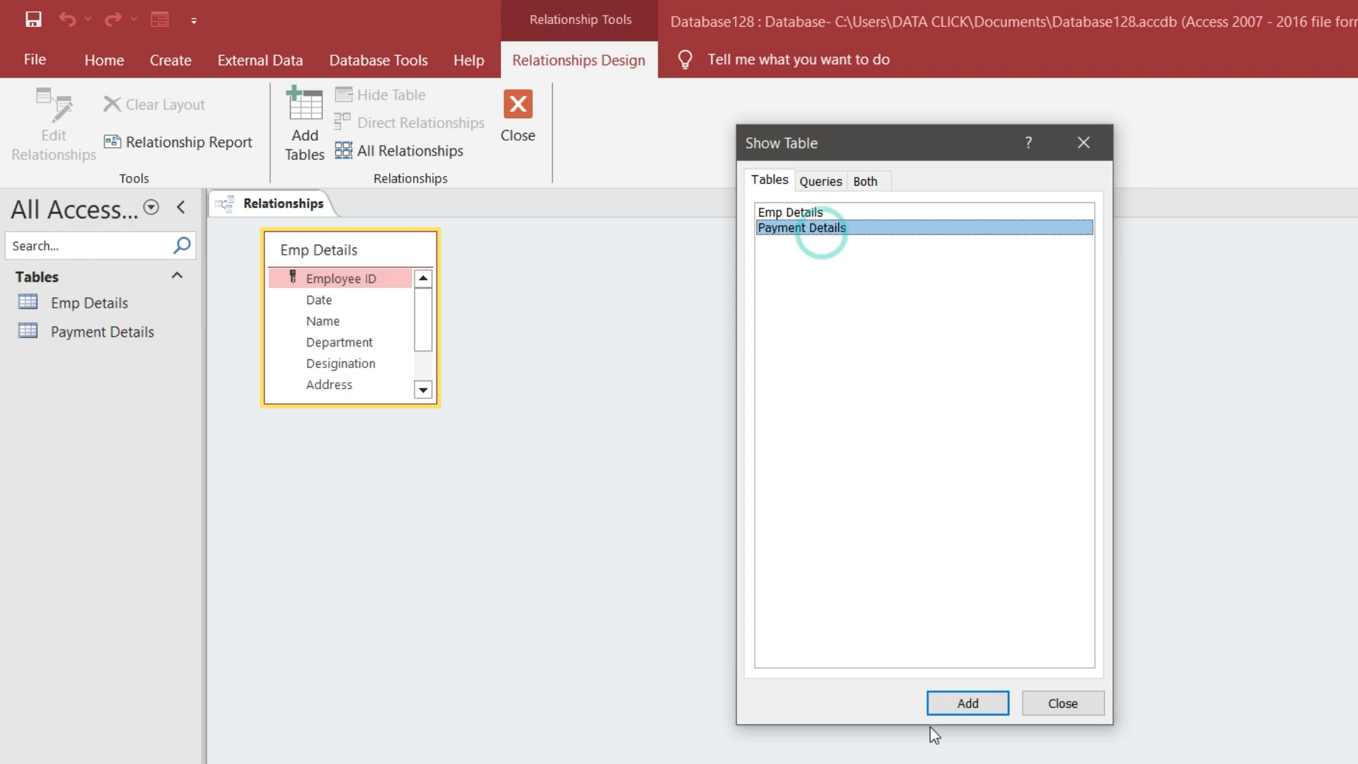
left_click(969, 703)
left_click(1069, 702)
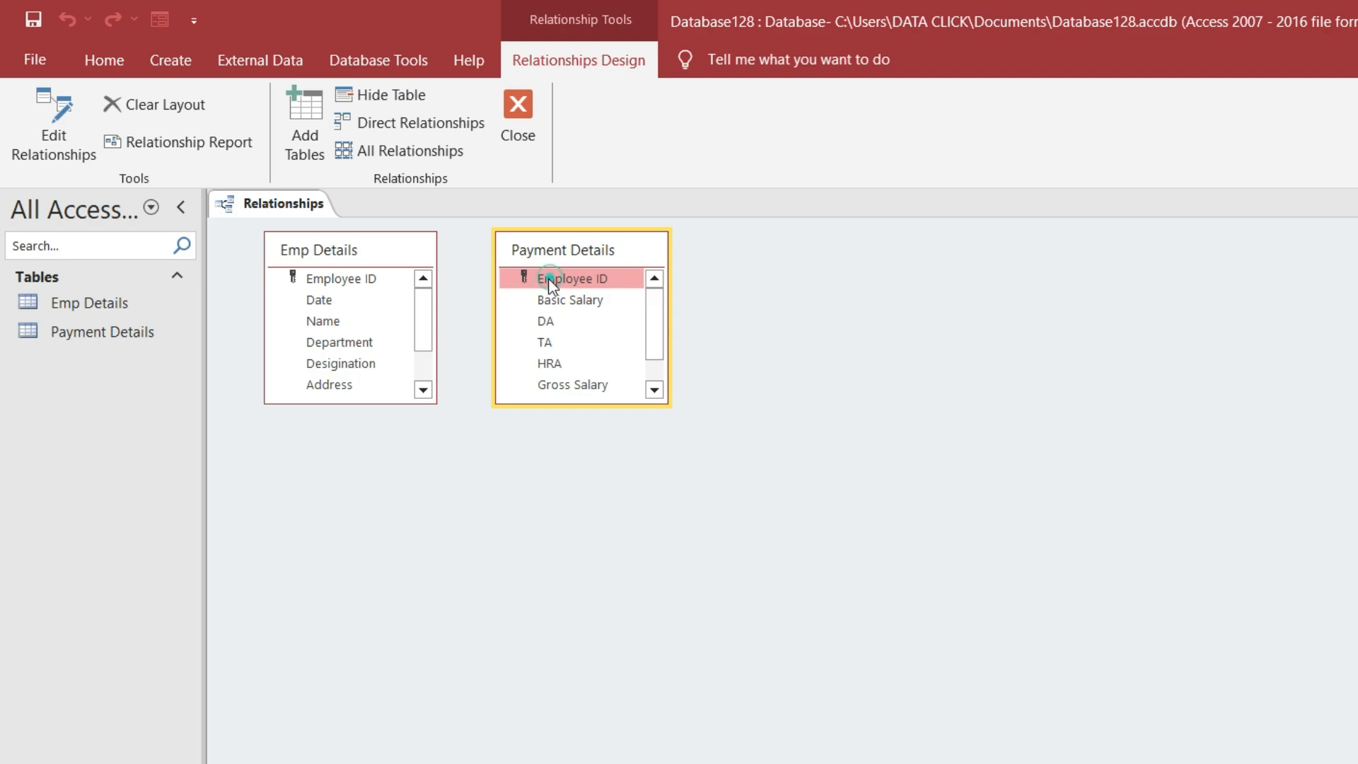
Link the two tables one-to-one on Employee ID and save the relationships layout
left_click_drag(549, 281, 340, 278)
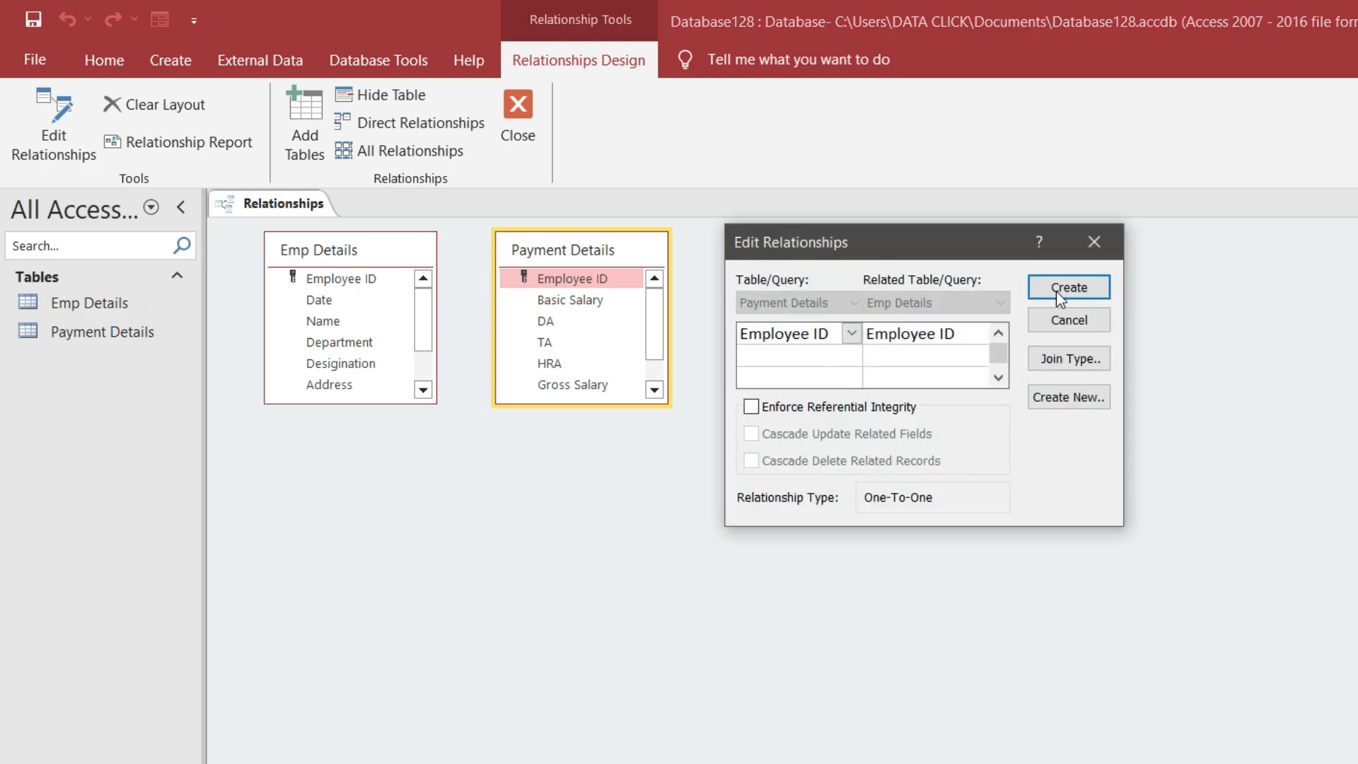
left_click(1068, 288)
left_click_drag(569, 248, 950, 664)
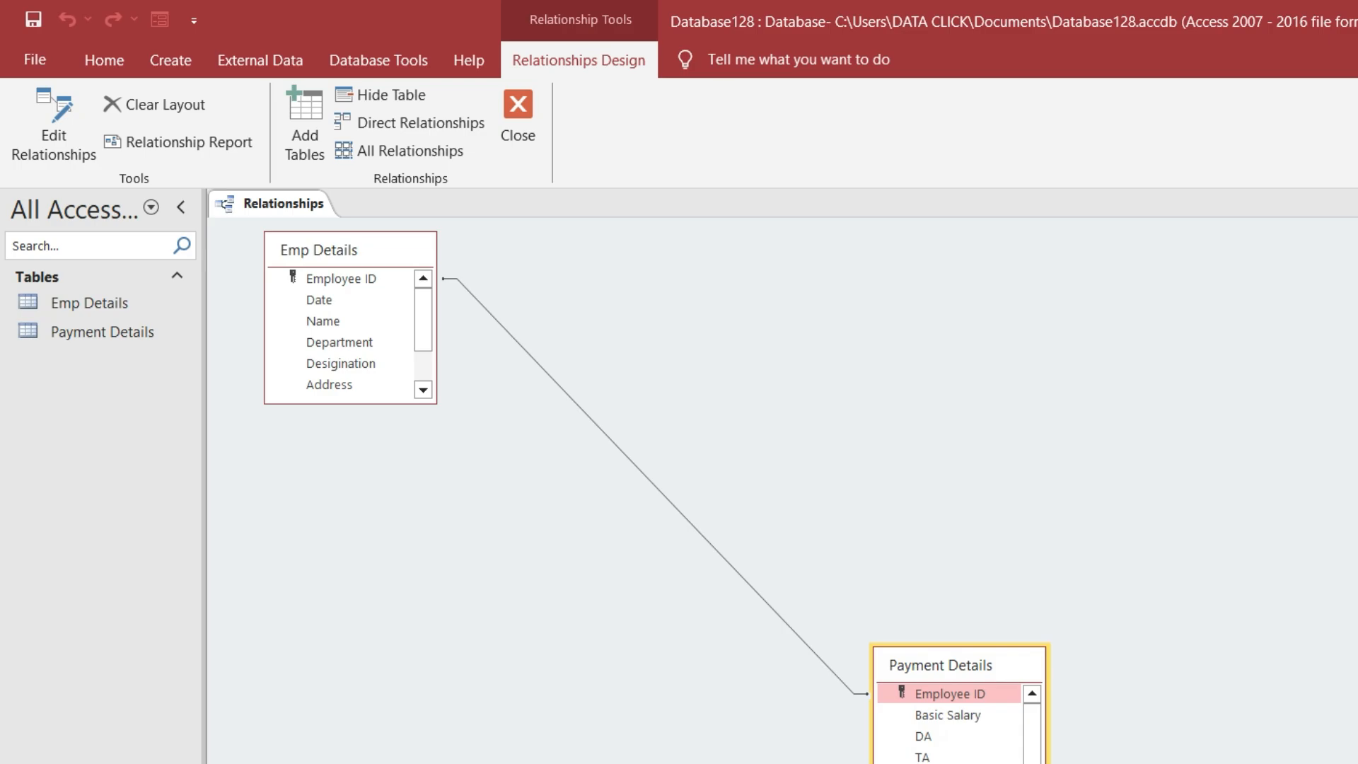
key("ctrl+w")
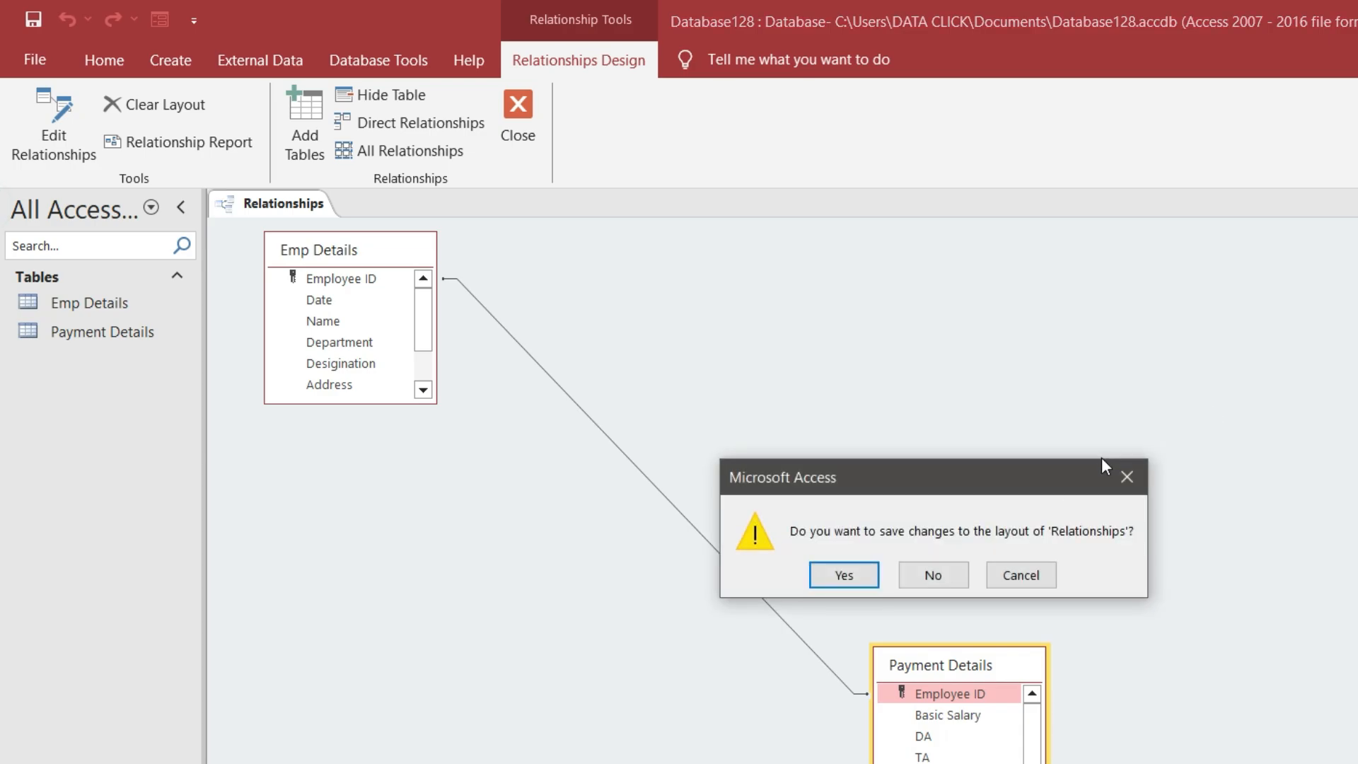
left_click(842, 577)
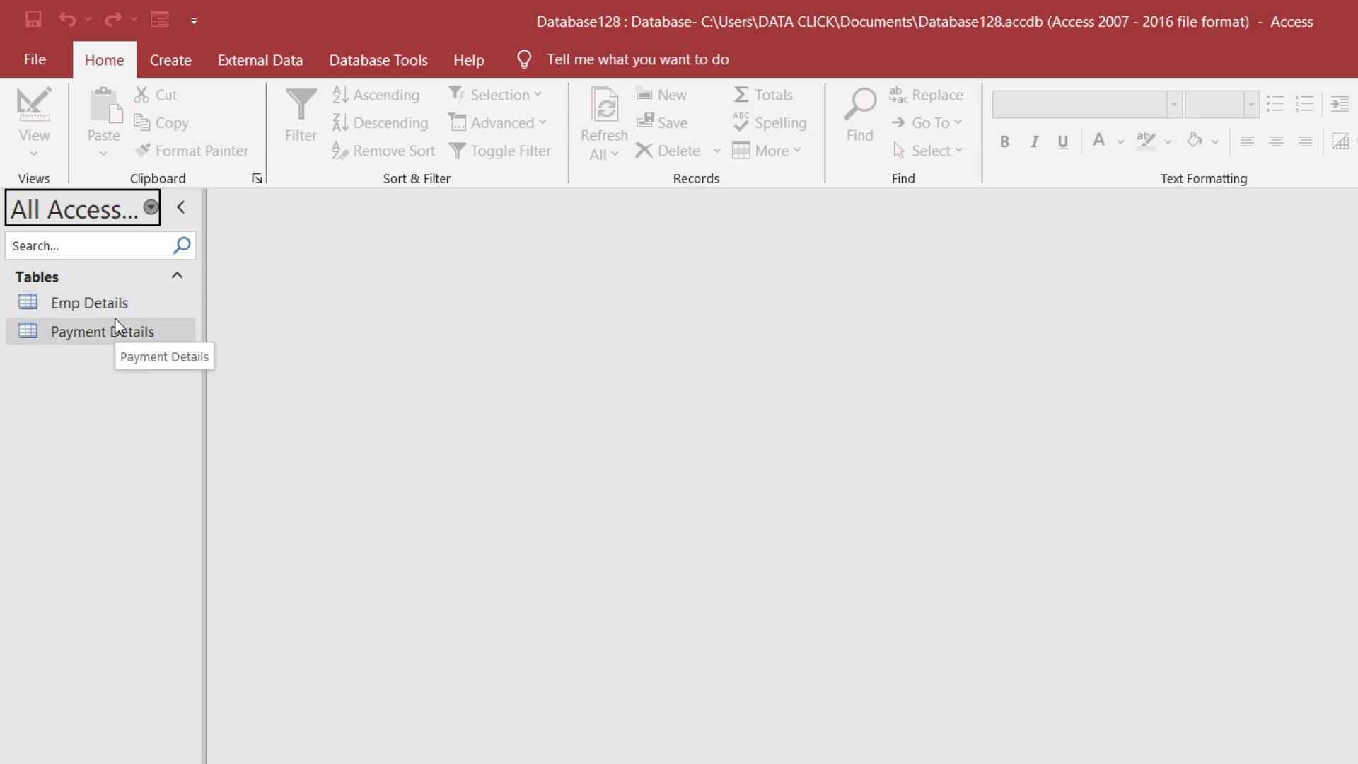
Start record 101 in Emp Details, dated 9/20/2024, with the employee's name
double_click(67, 308)
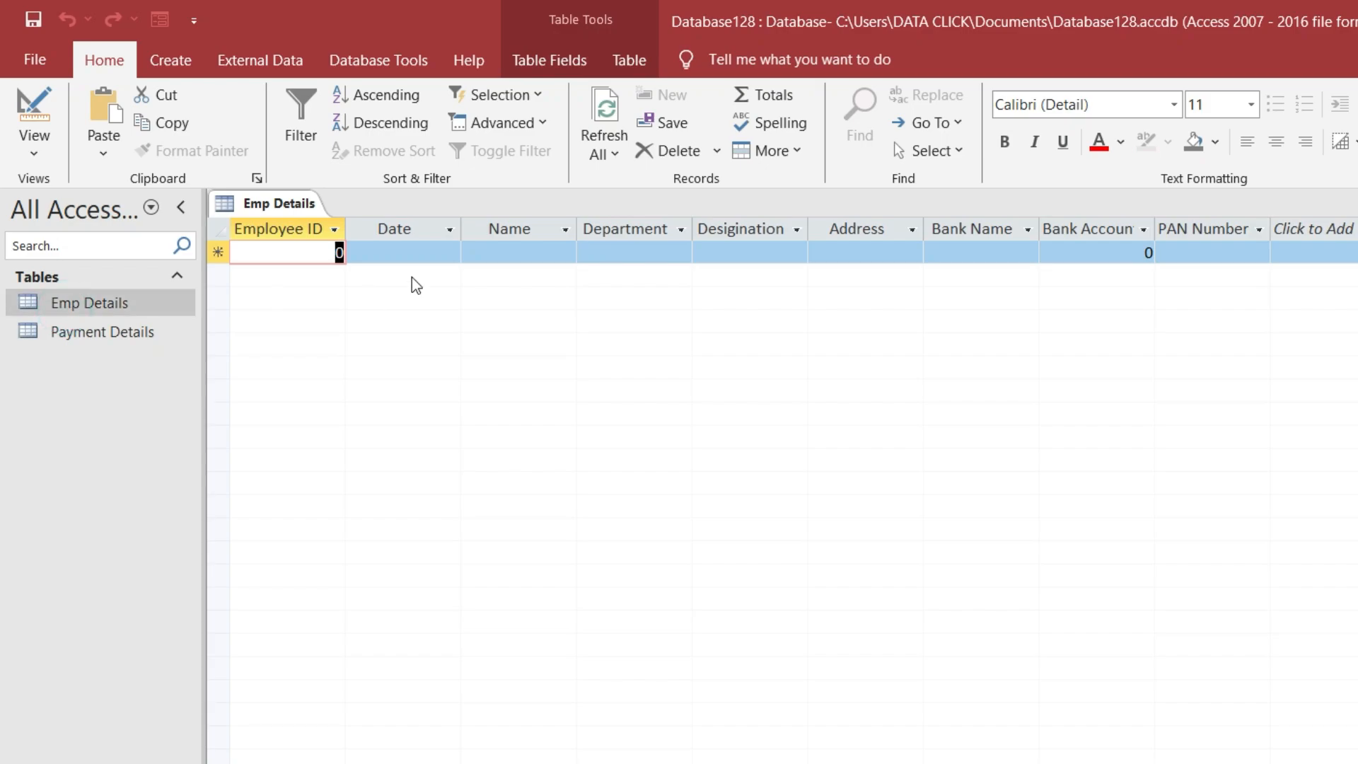
type("1")
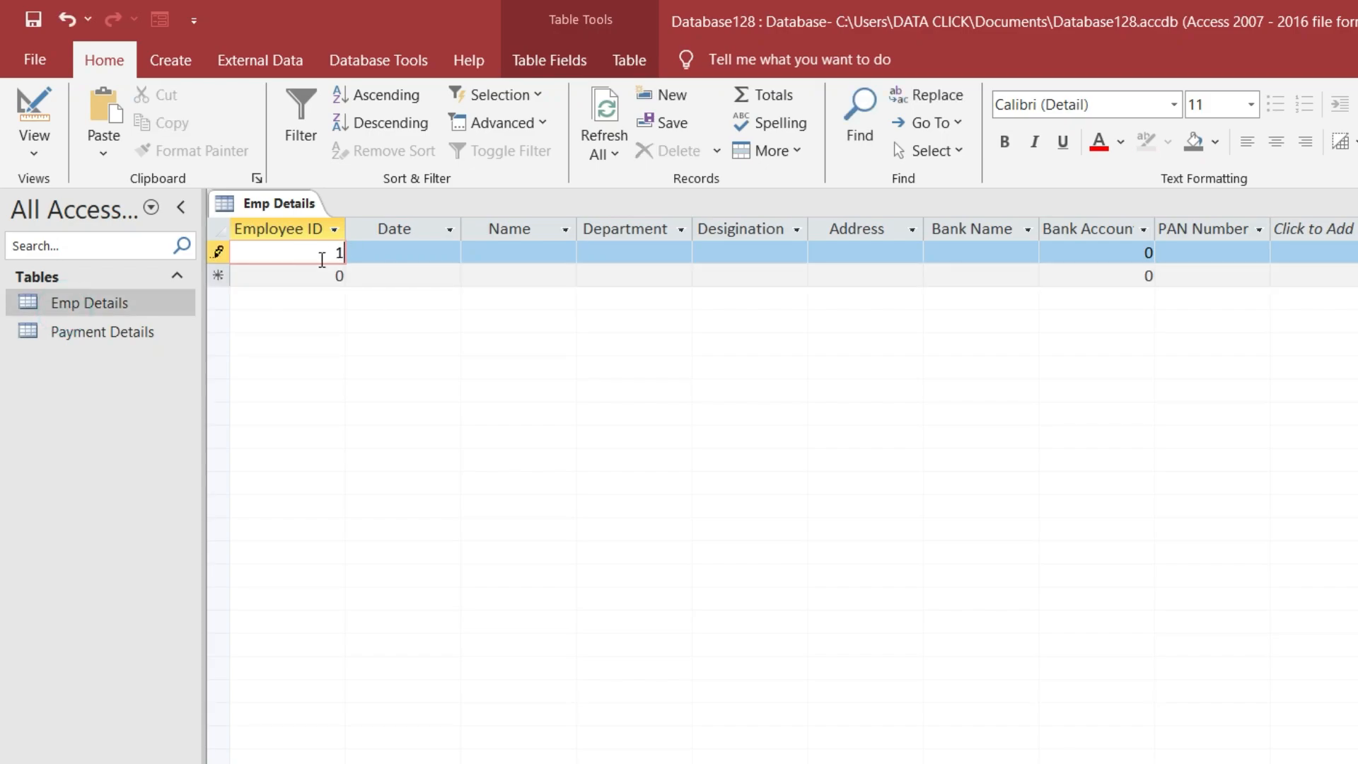
type("01")
left_click(367, 258)
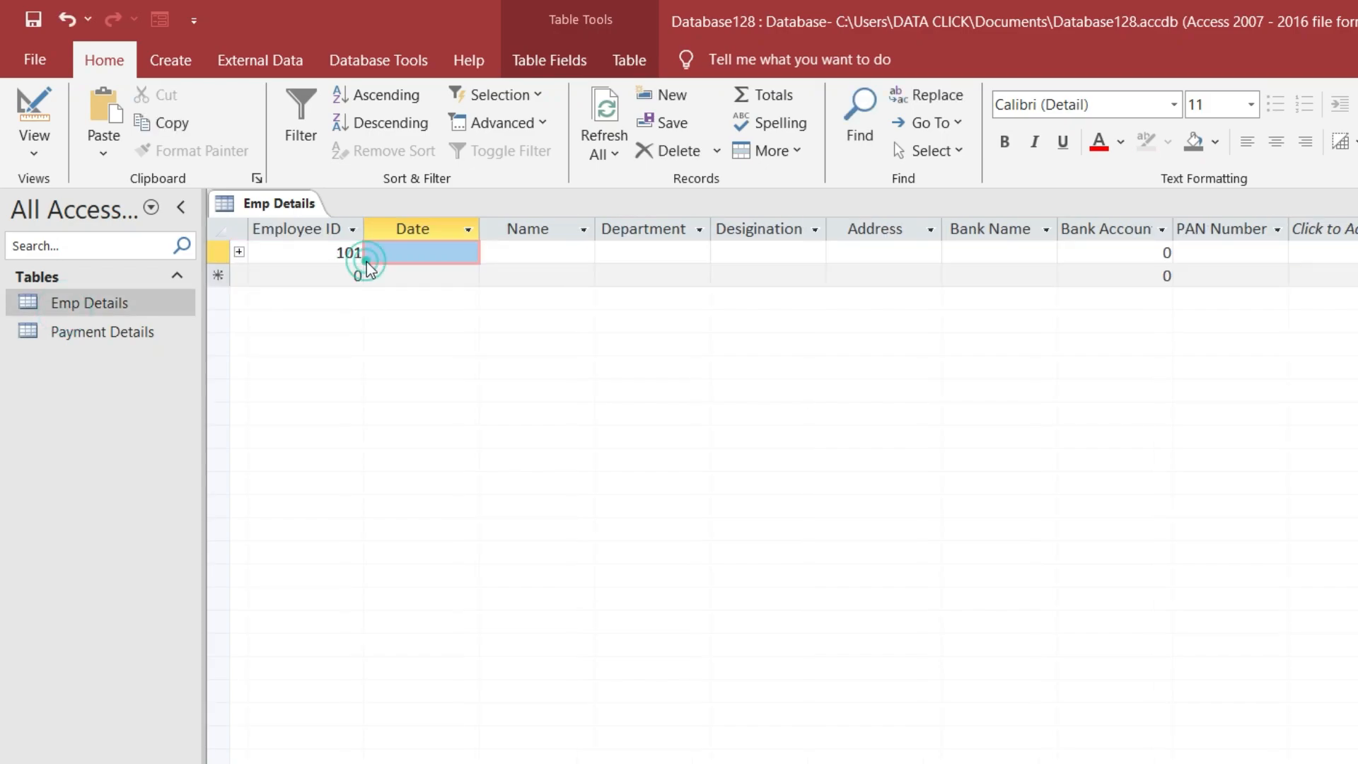
left_click(459, 251)
left_click(489, 253)
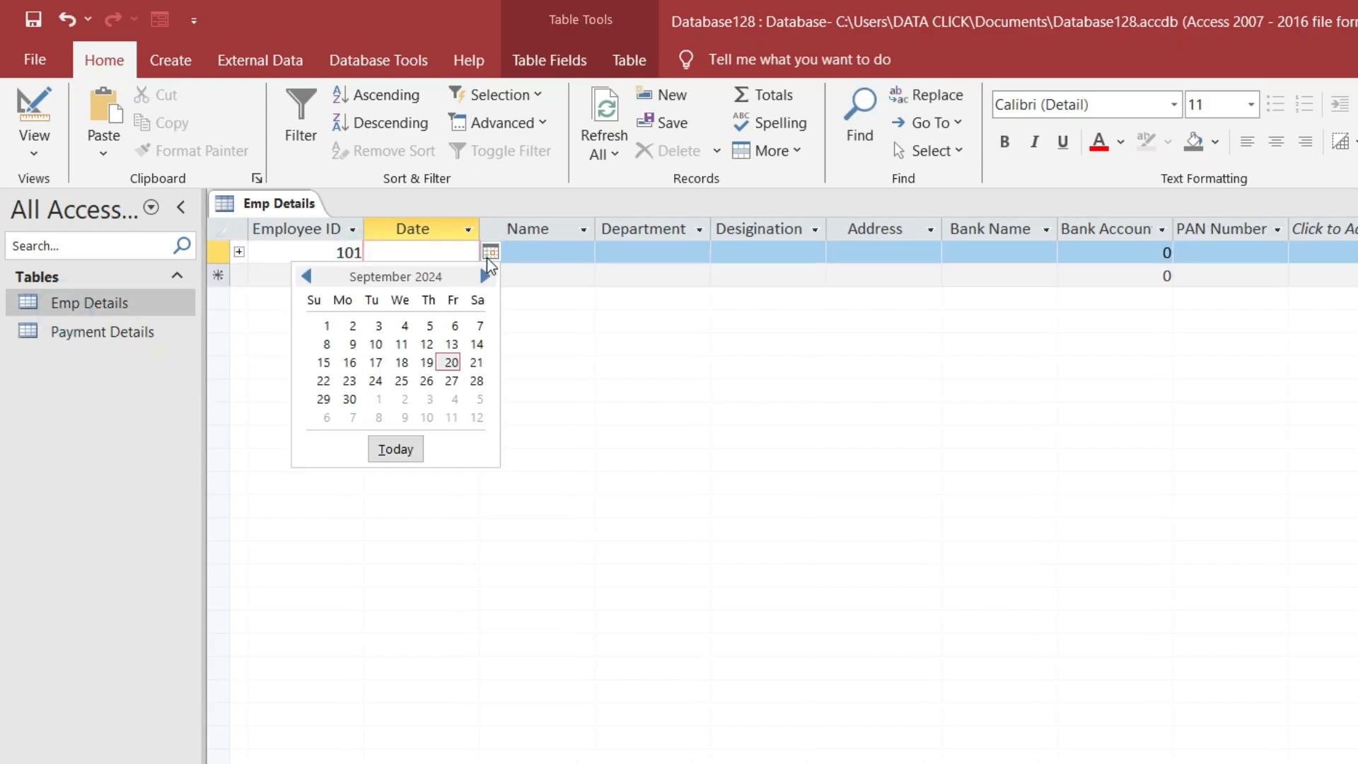
left_click(453, 361)
left_click(546, 256)
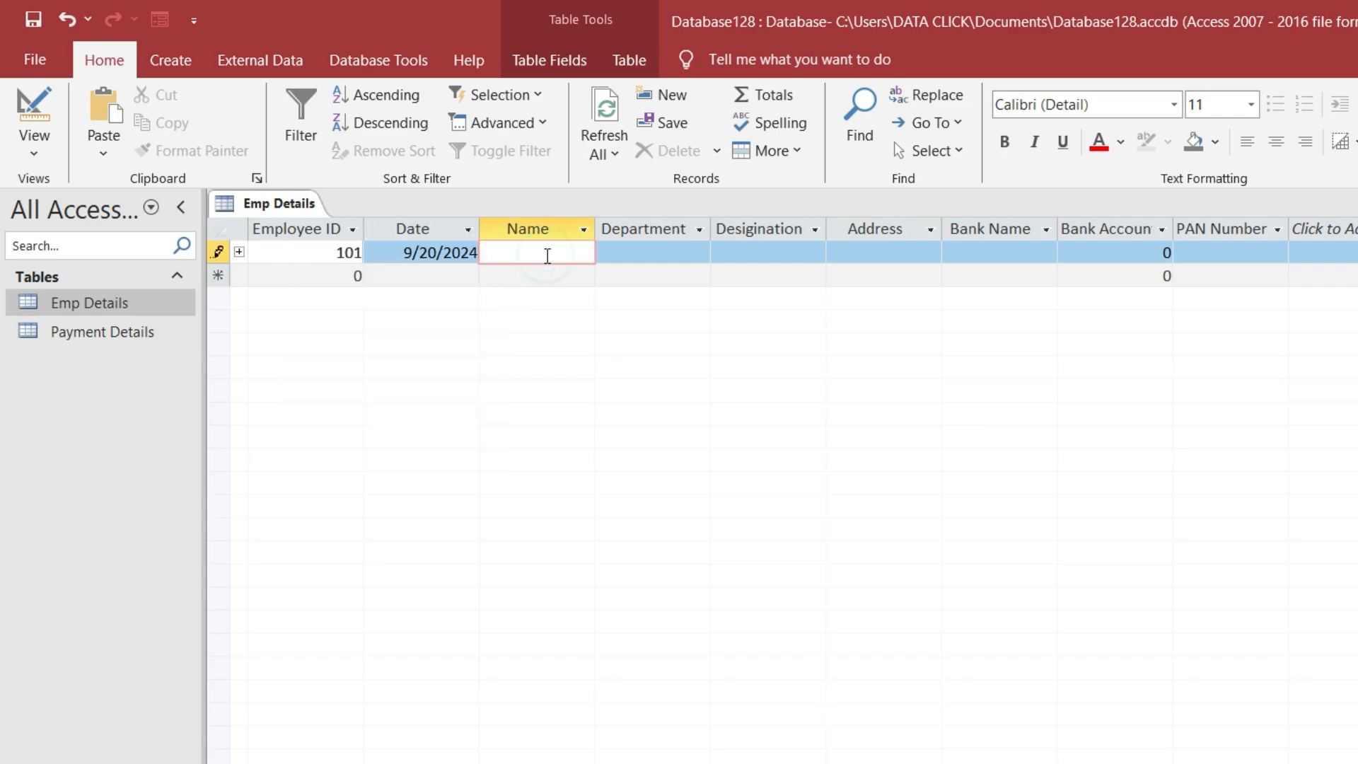
Fill in department EDUCATION, designation TEACHER, address, bank HDFC, account number and PAN number
left_click(663, 249)
type("ED")
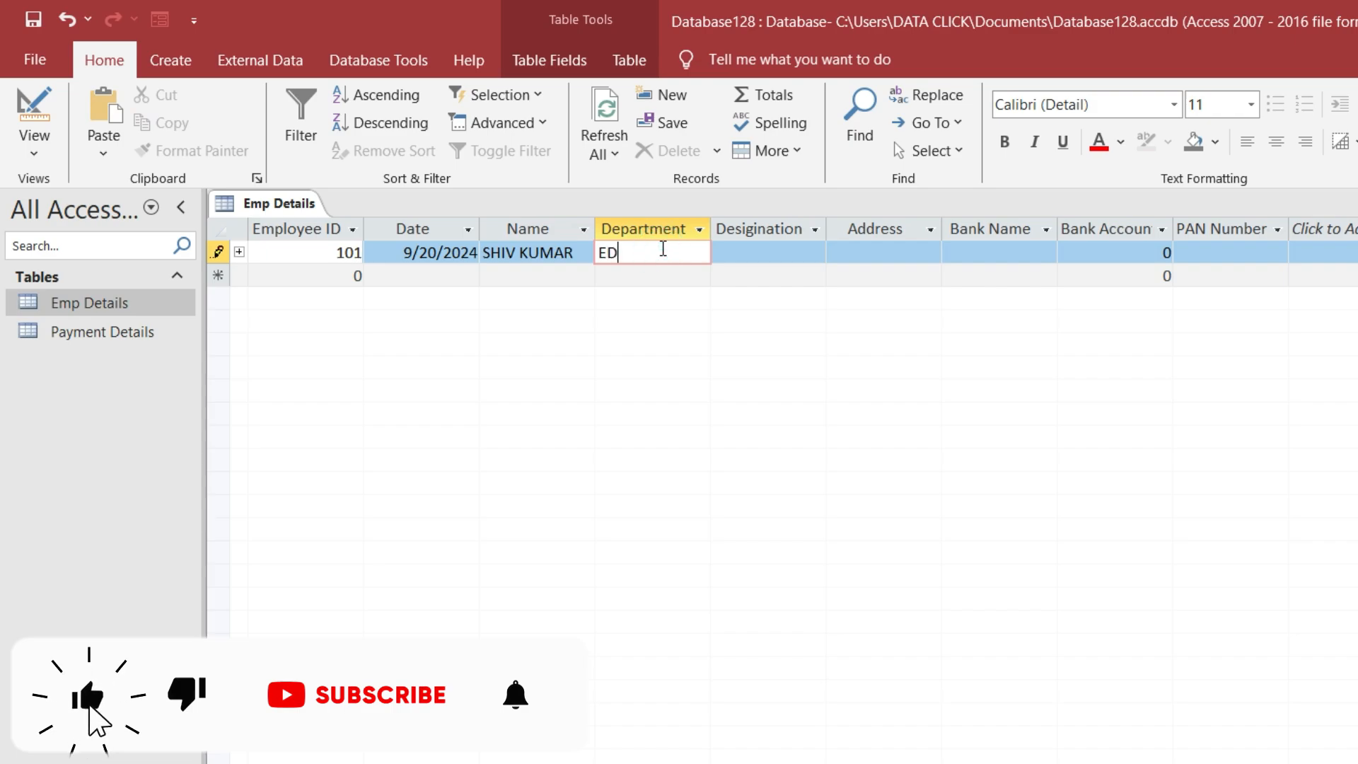
type("UCATION")
key("Tab")
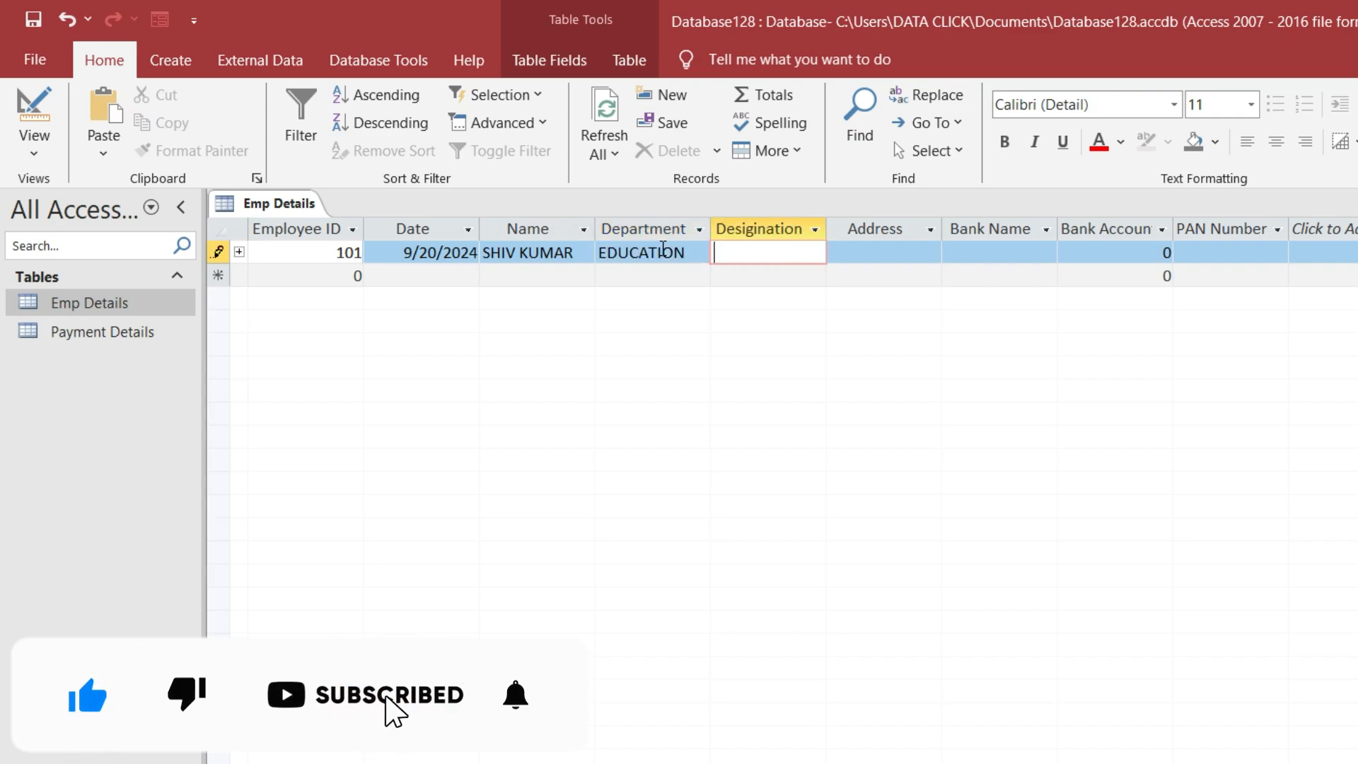
type("TEACHER")
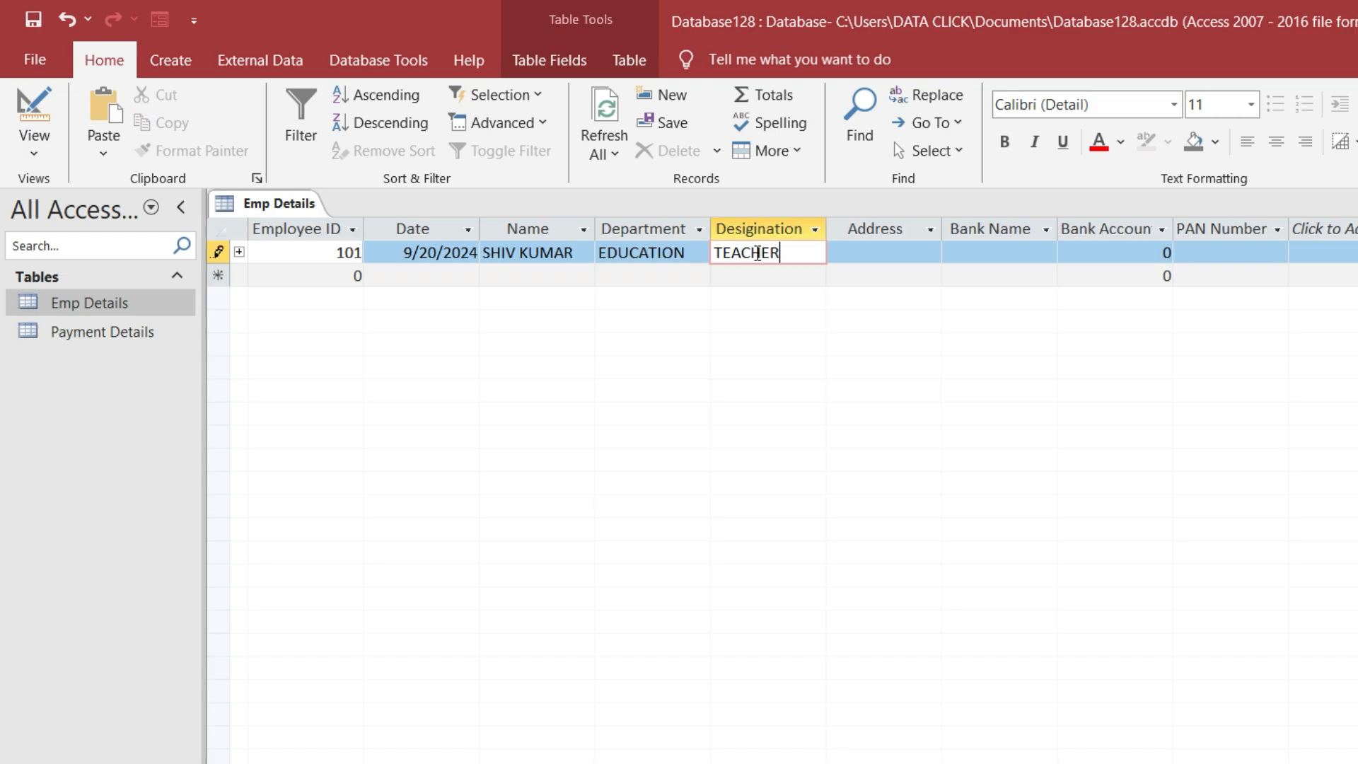
left_click(869, 258)
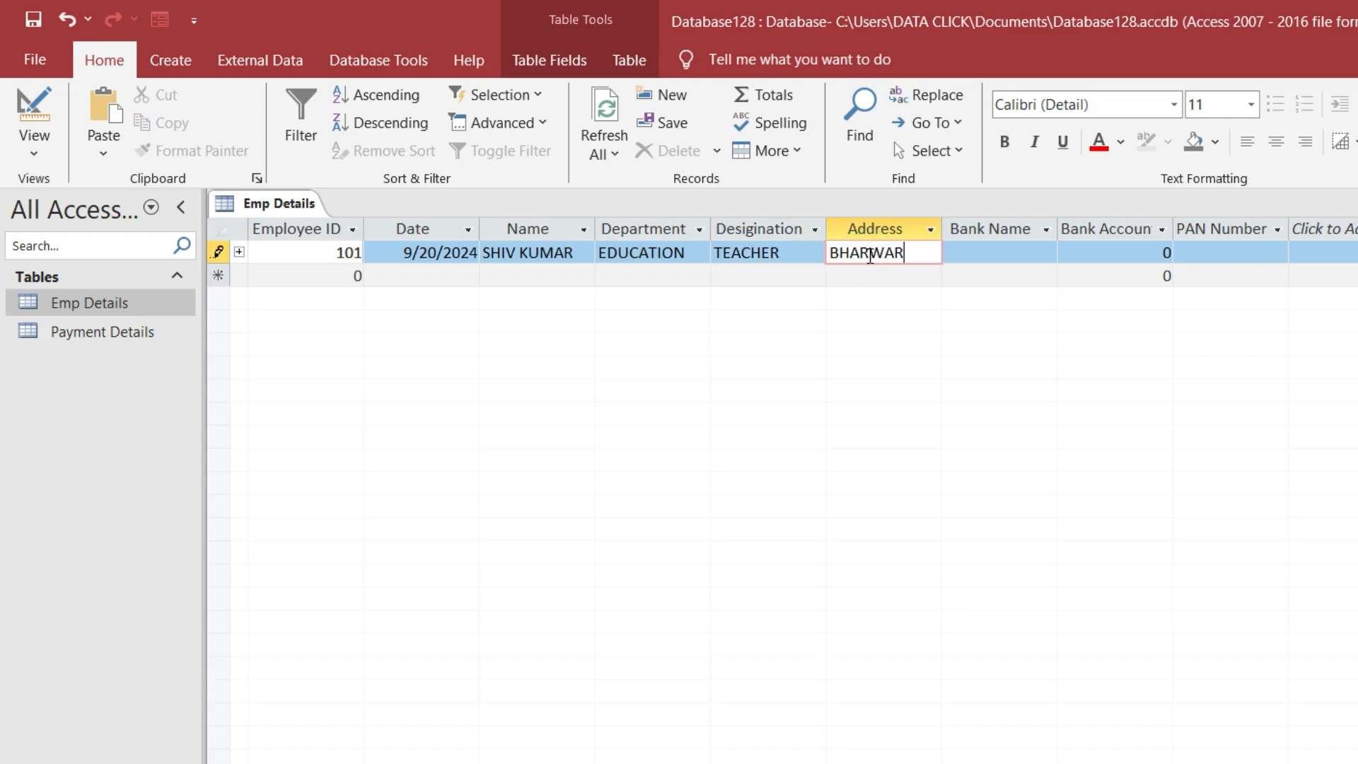
key("Tab")
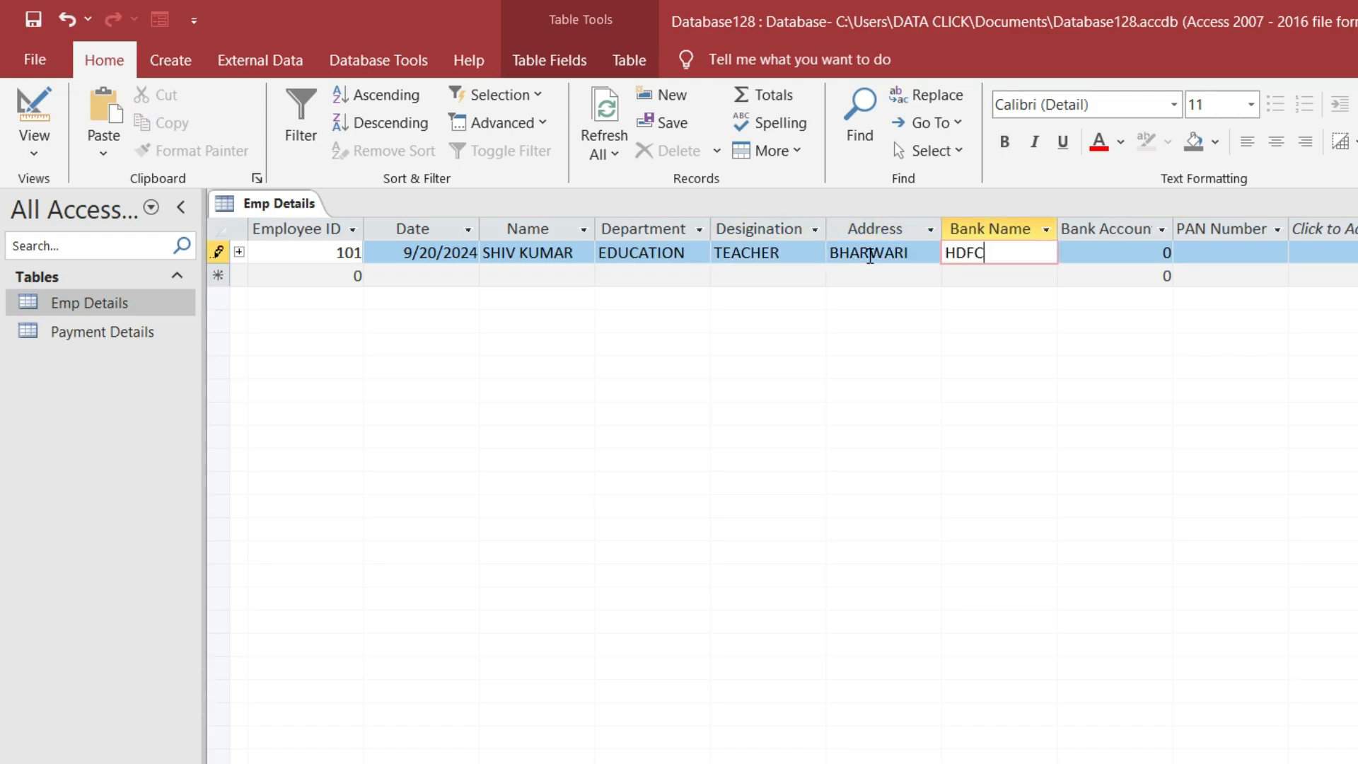
key("Tab")
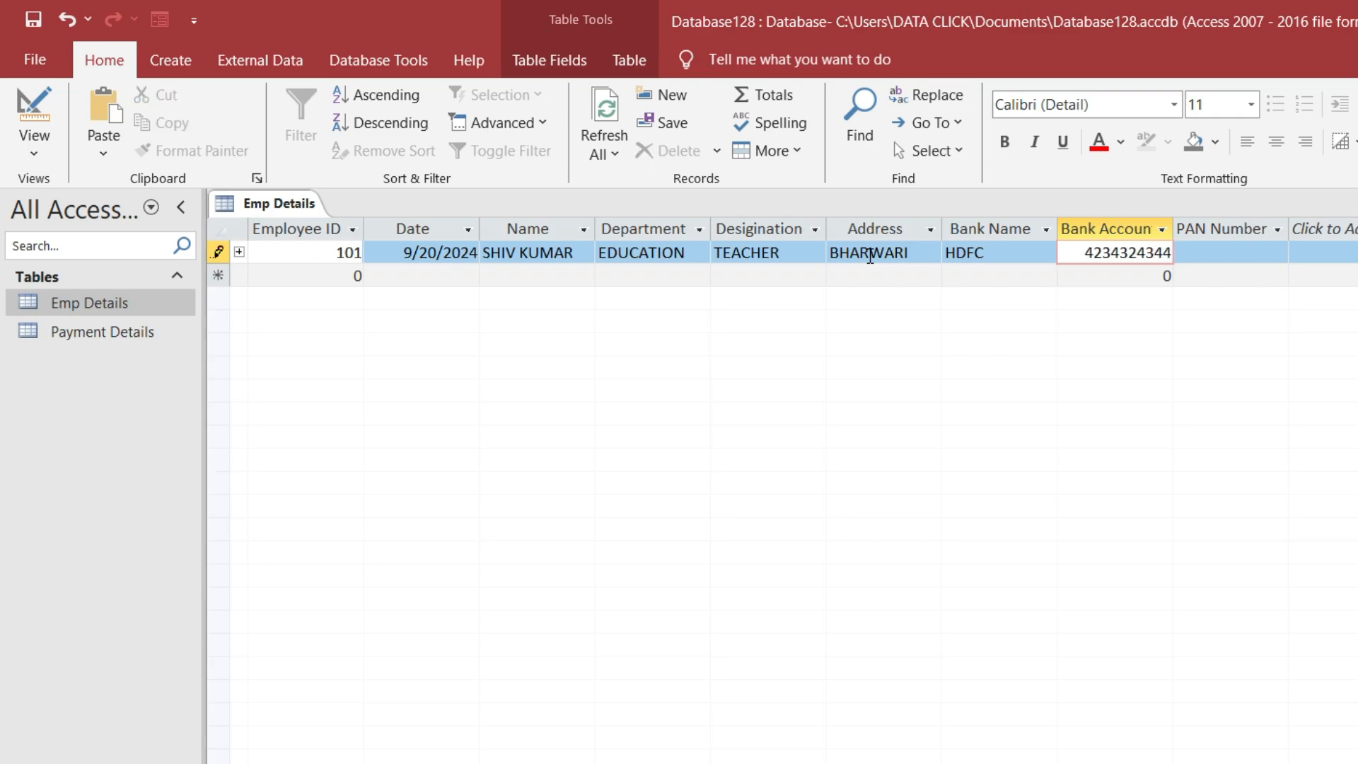
key("Tab")
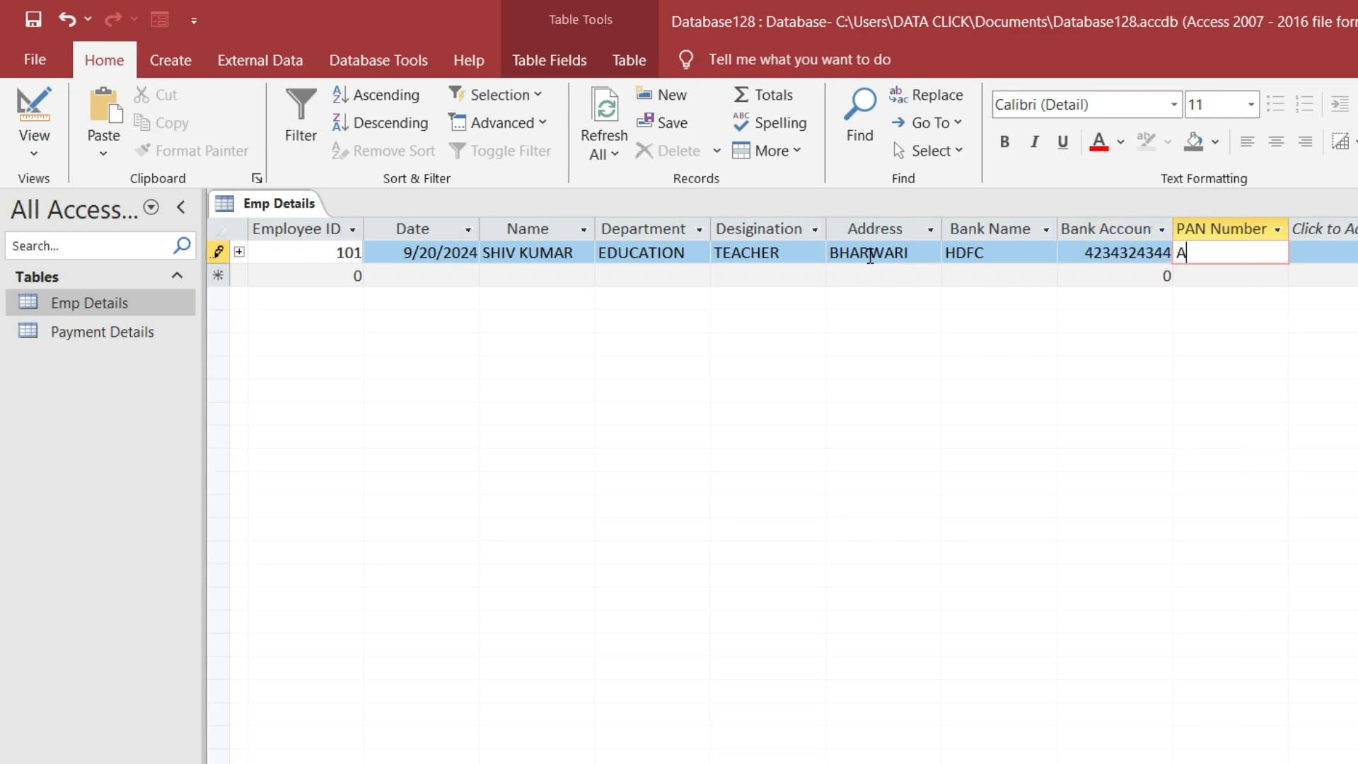
Enter basic salary 30000 for employee 101, check DA, TA, HRA, PF, net salary, and close the table
left_click(240, 252)
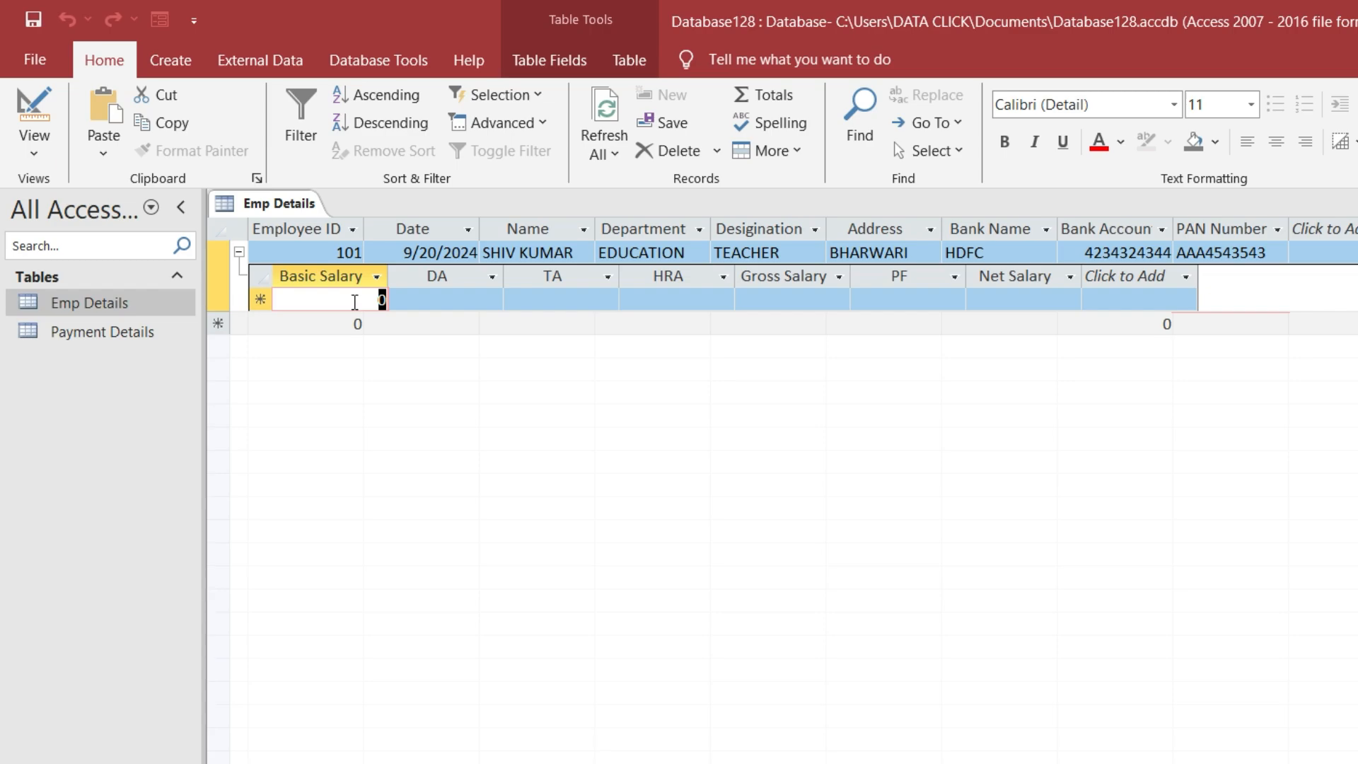
type("30000")
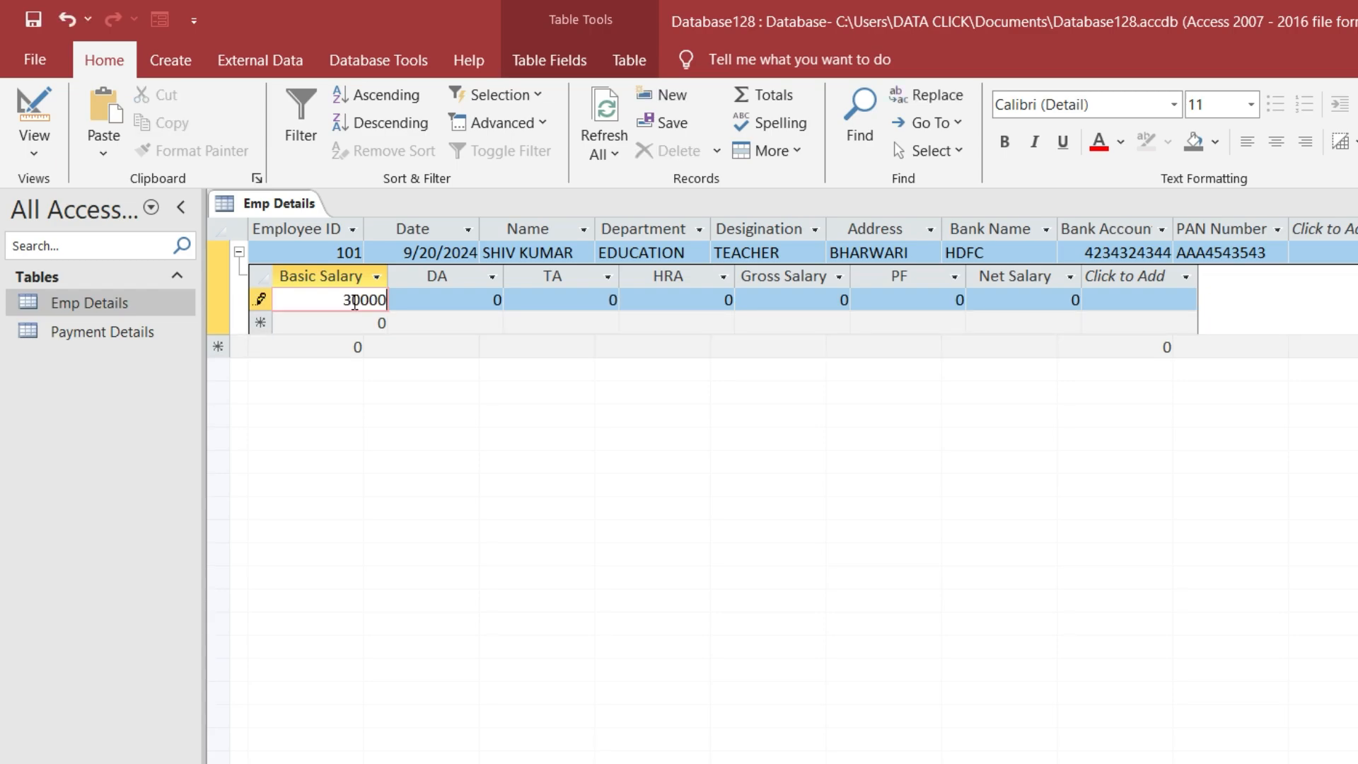
left_click(421, 301)
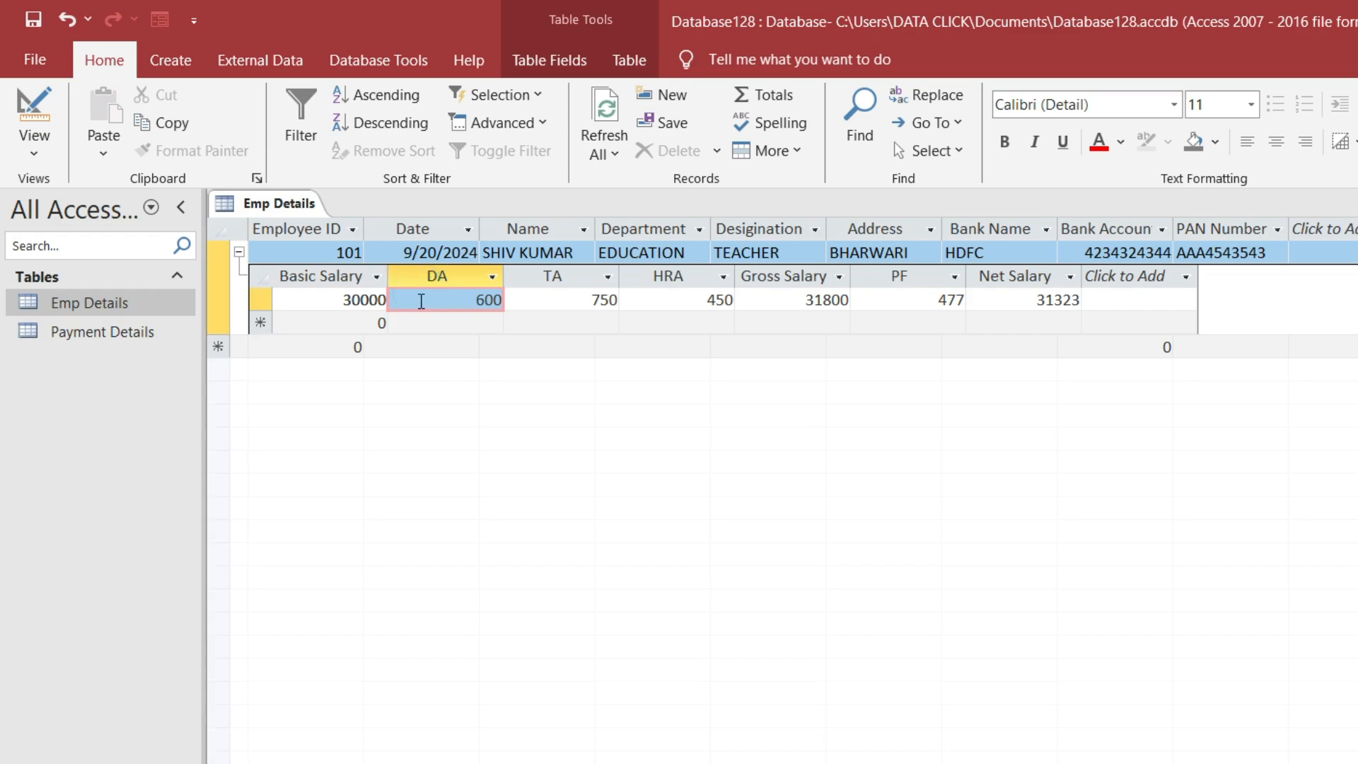
left_click(442, 300)
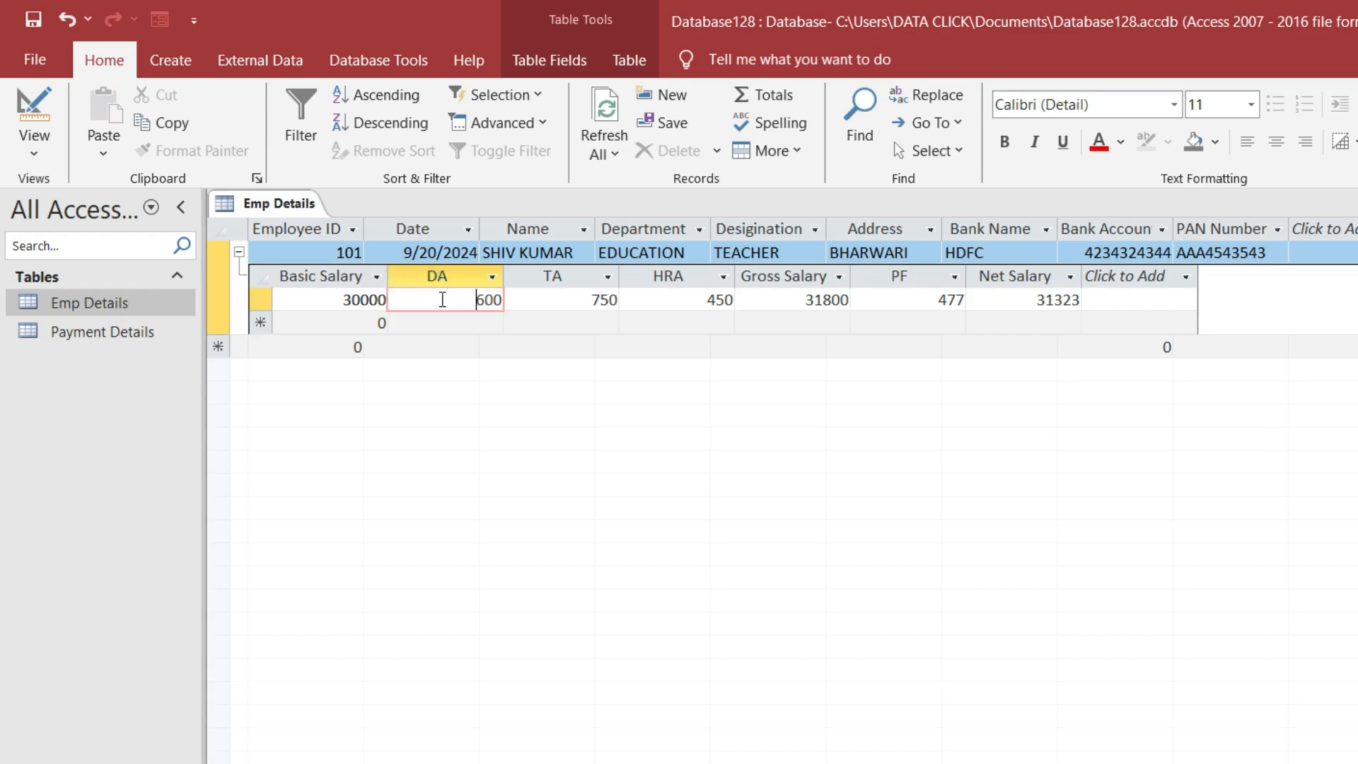
left_click(580, 301)
left_click(670, 298)
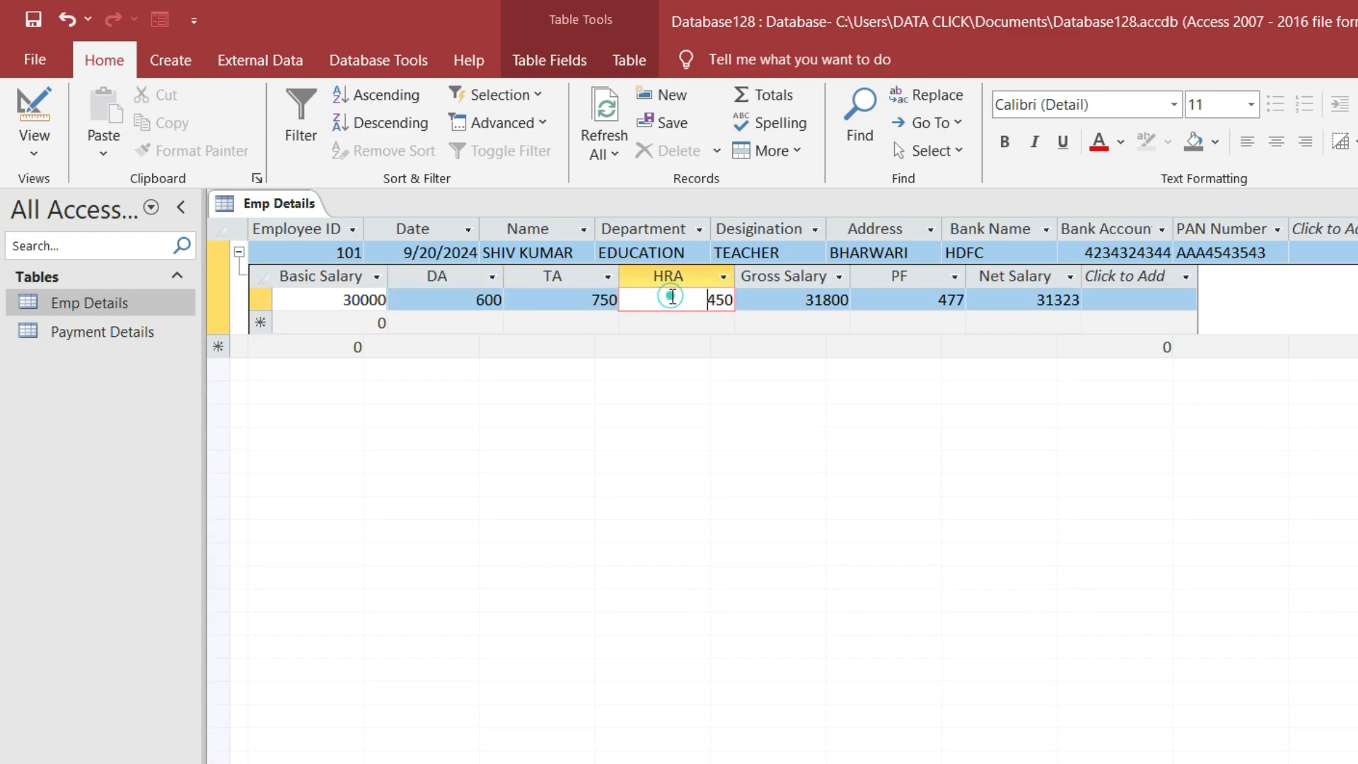
left_click(896, 299)
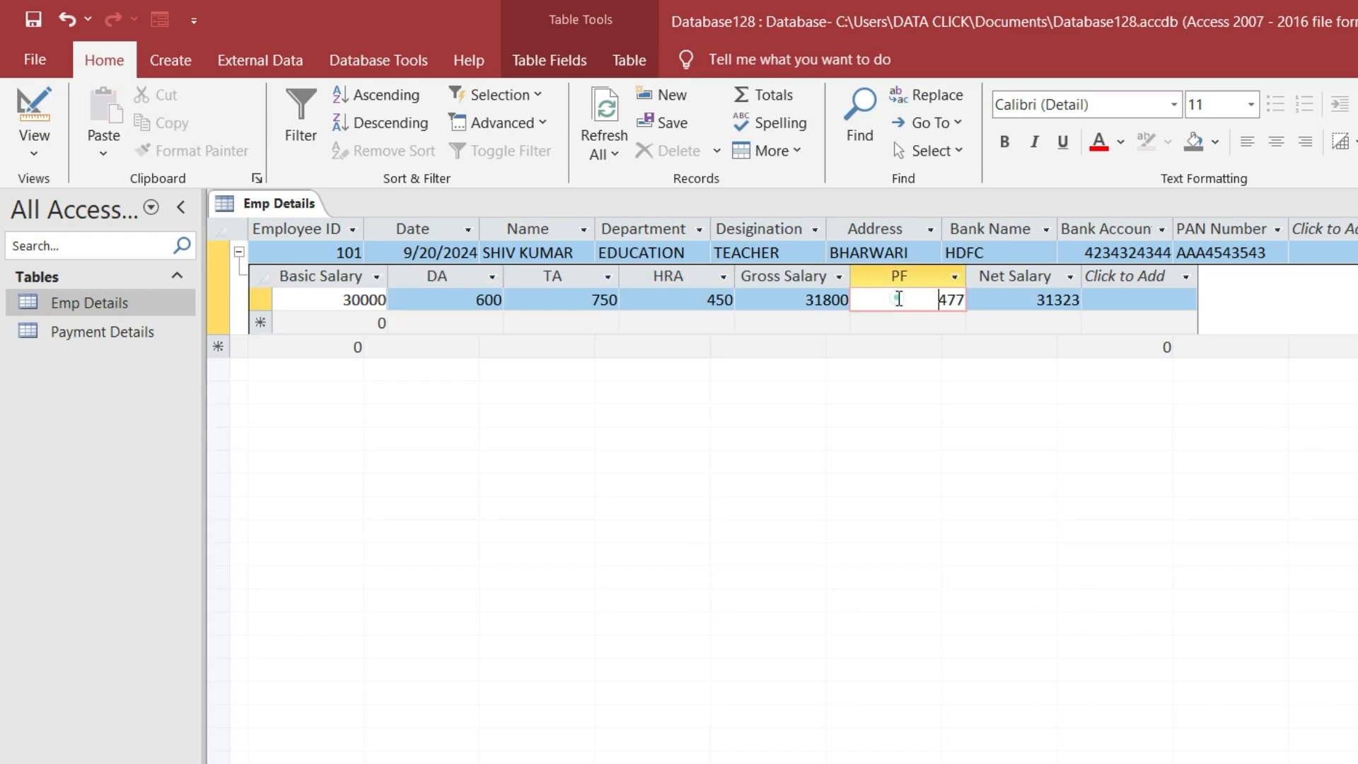
left_click(1034, 300)
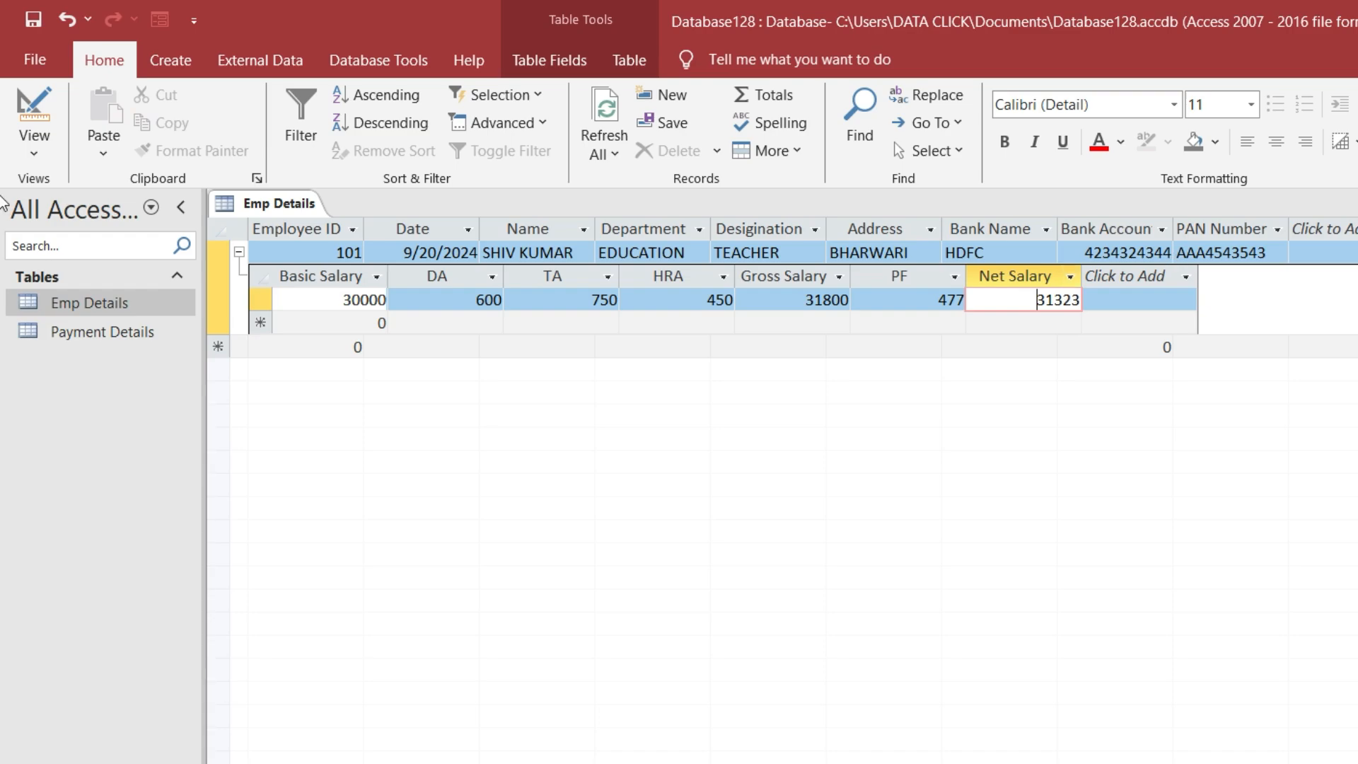
key("ctrl+w")
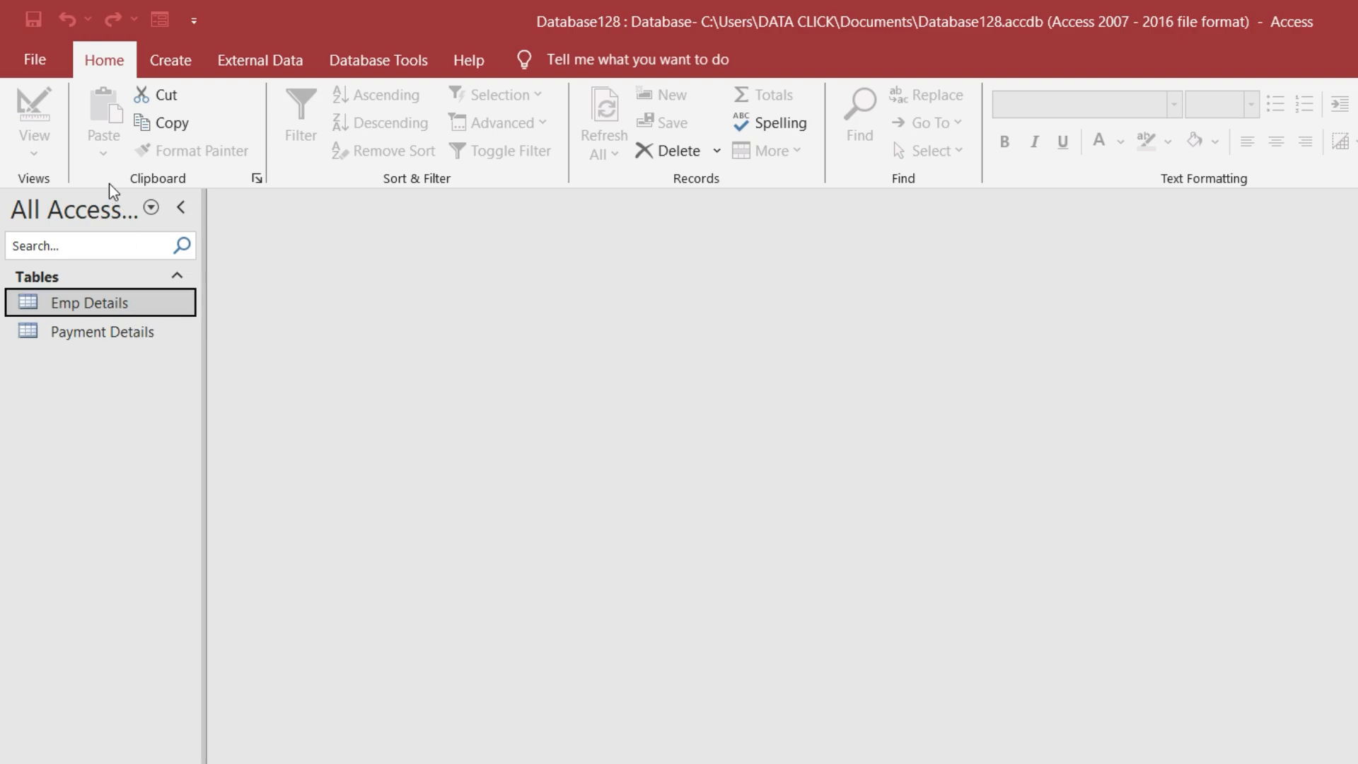
Create a blank report in Design view, widen its design area, and pick the Label control
left_click(172, 59)
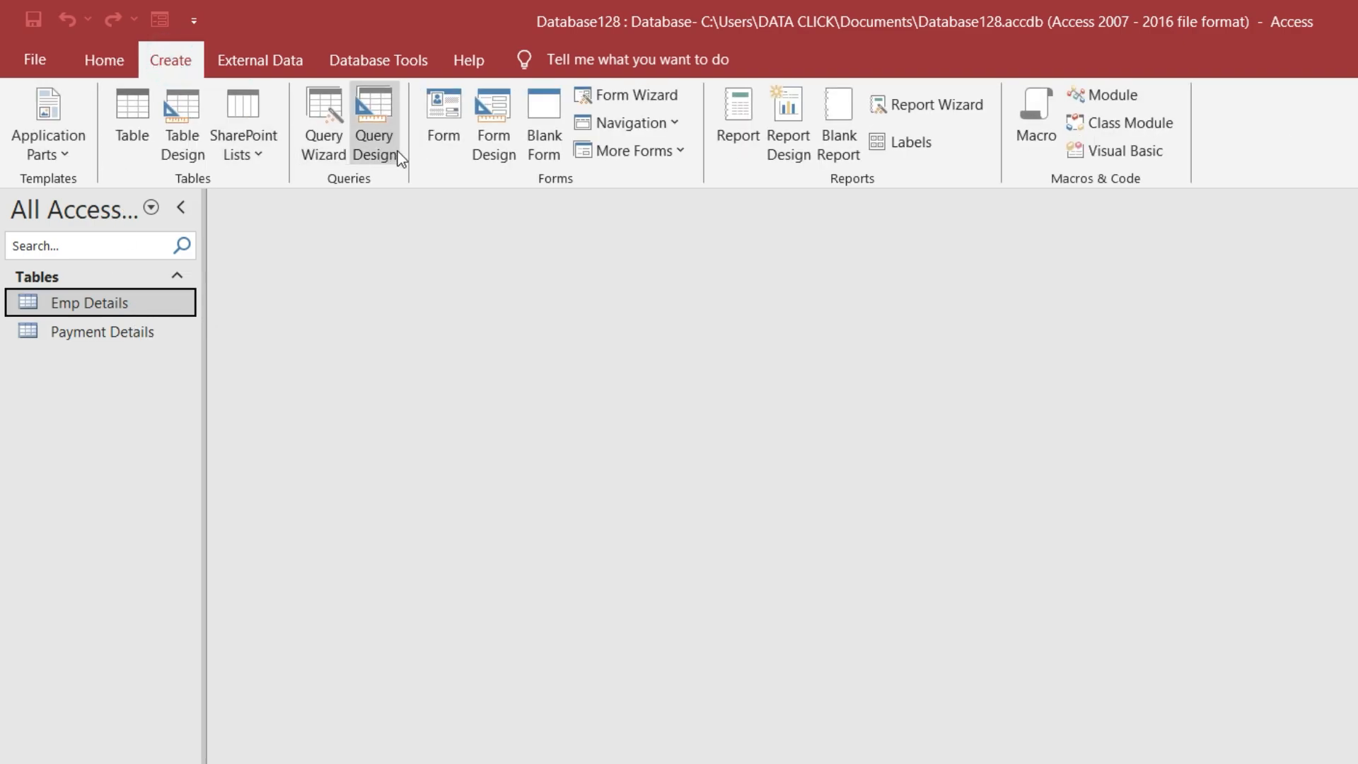
left_click(795, 157)
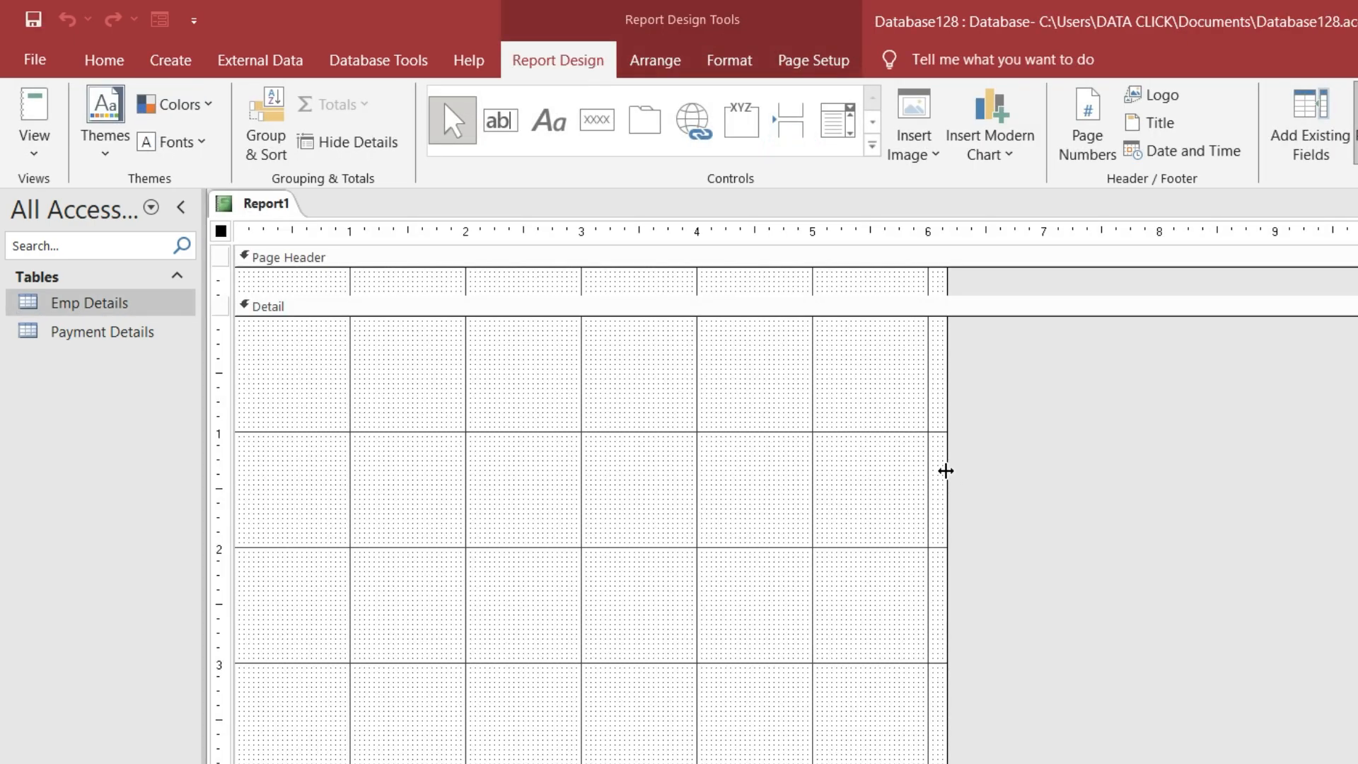
left_click_drag(946, 471, 1278, 474)
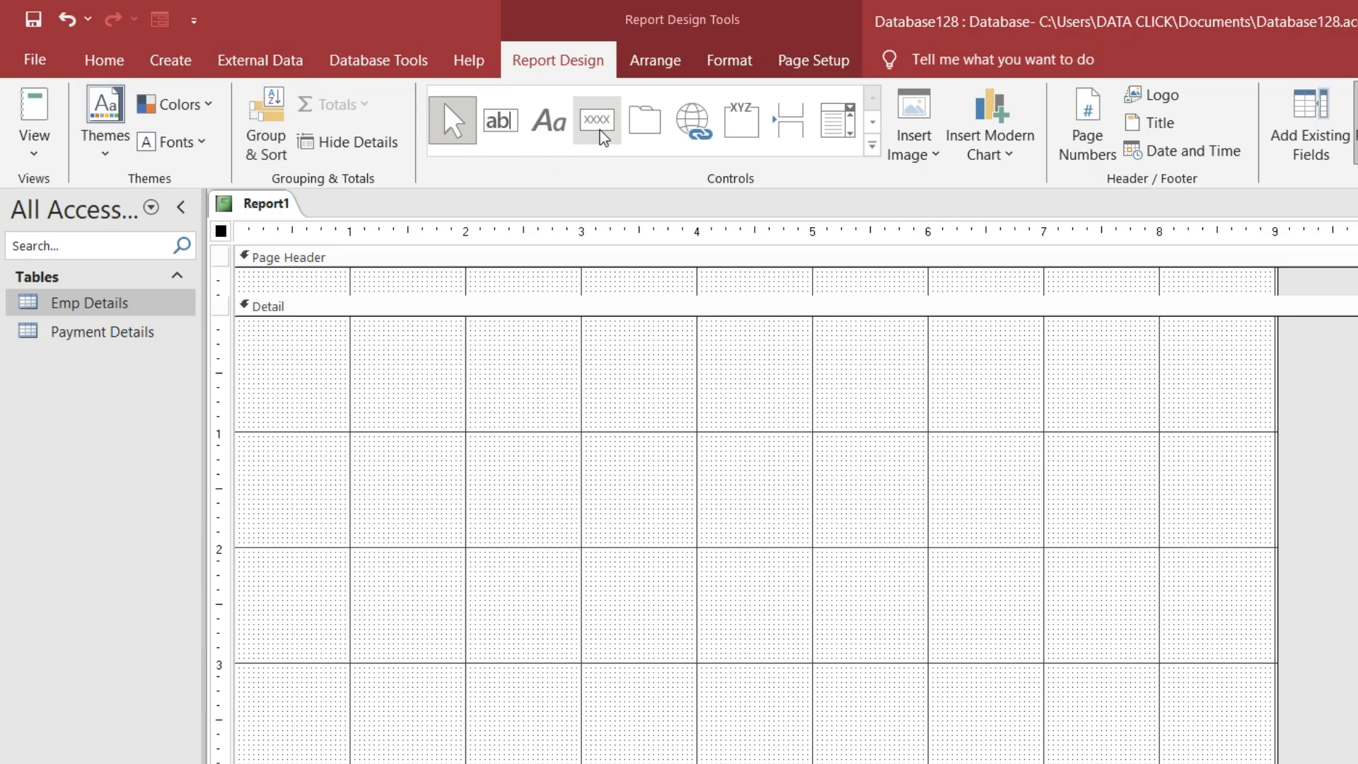
left_click(559, 127)
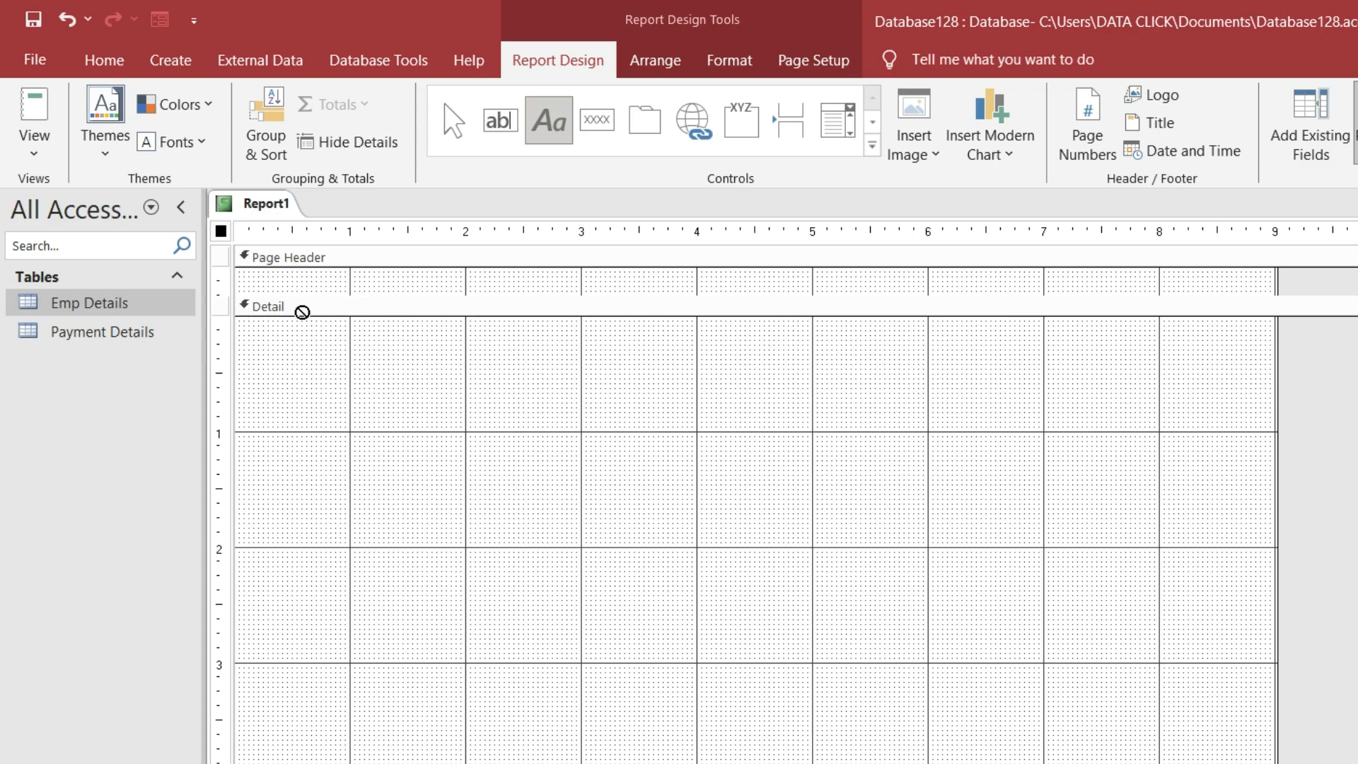
Draw a label across the top of the Detail section reading DATA CLICK COMPUTER INSTITUTE
left_click_drag(306, 318, 1233, 364)
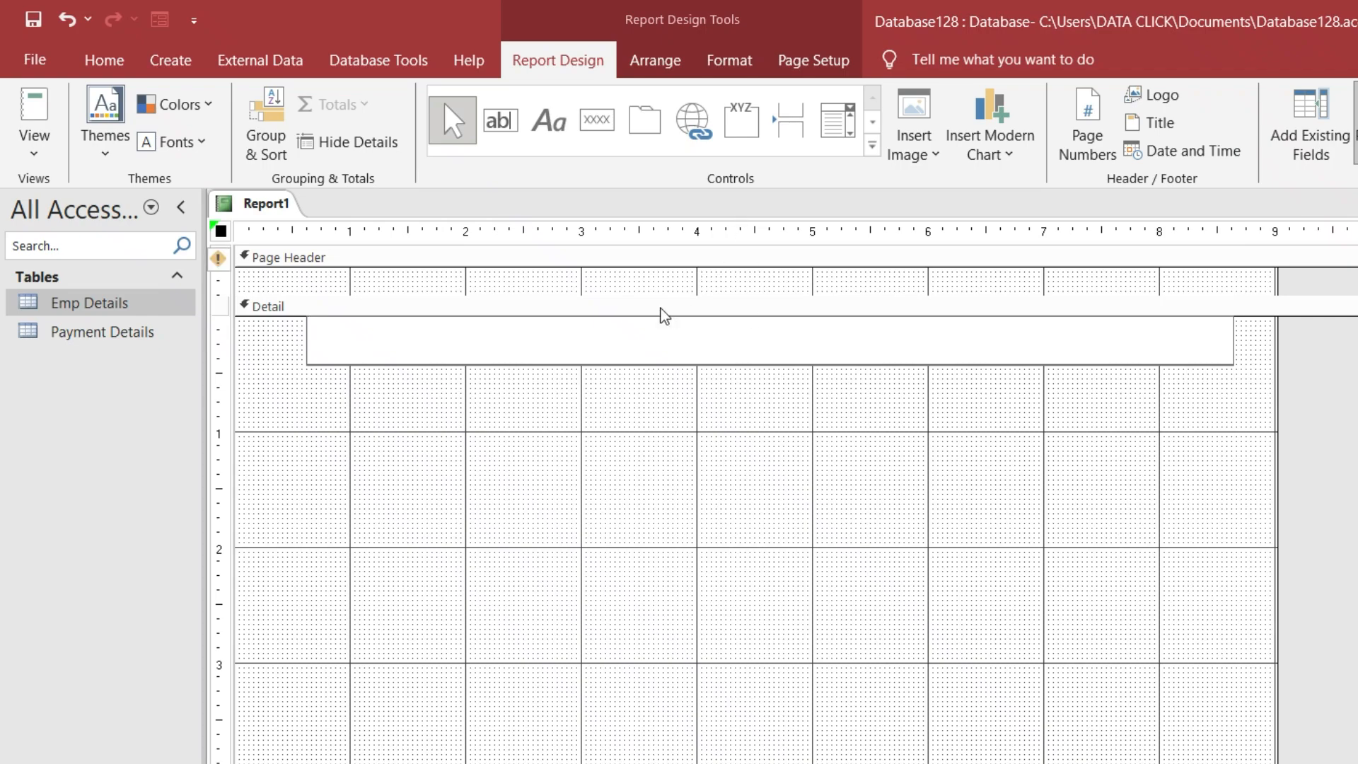
type("DATA CLIKC")
key("BackSpace")
type("CK COMPUTER INSTITUTE")
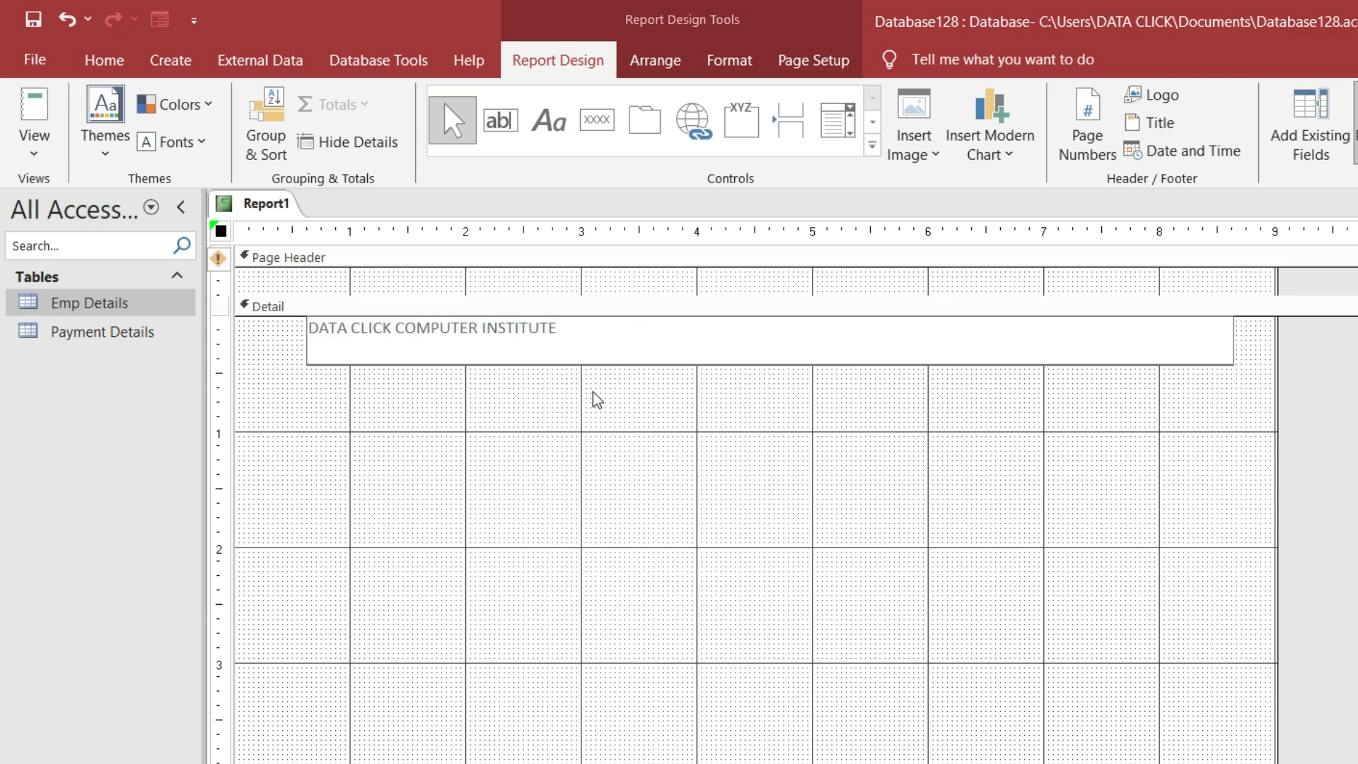
left_click(543, 358)
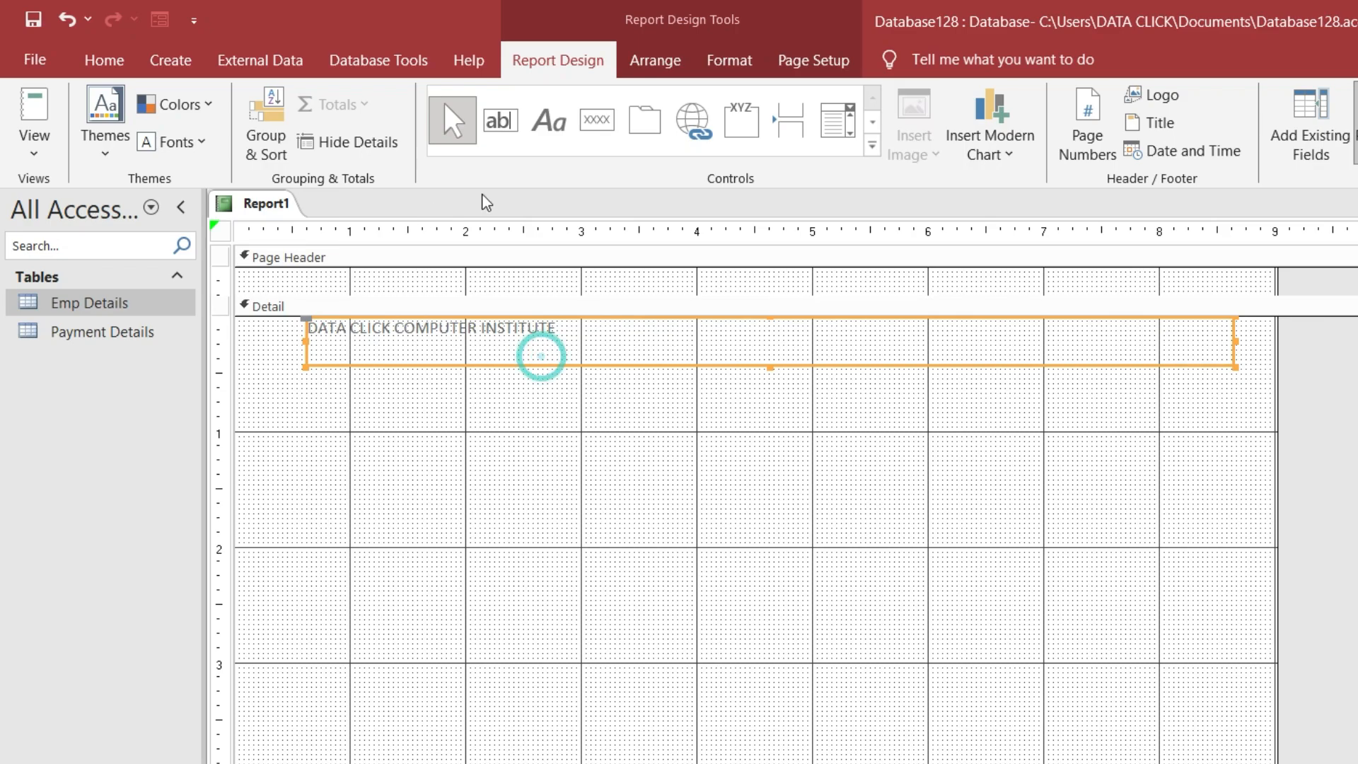
Make the title centred, 24-point bold red text on a gold fill
left_click(121, 70)
left_click(1276, 141)
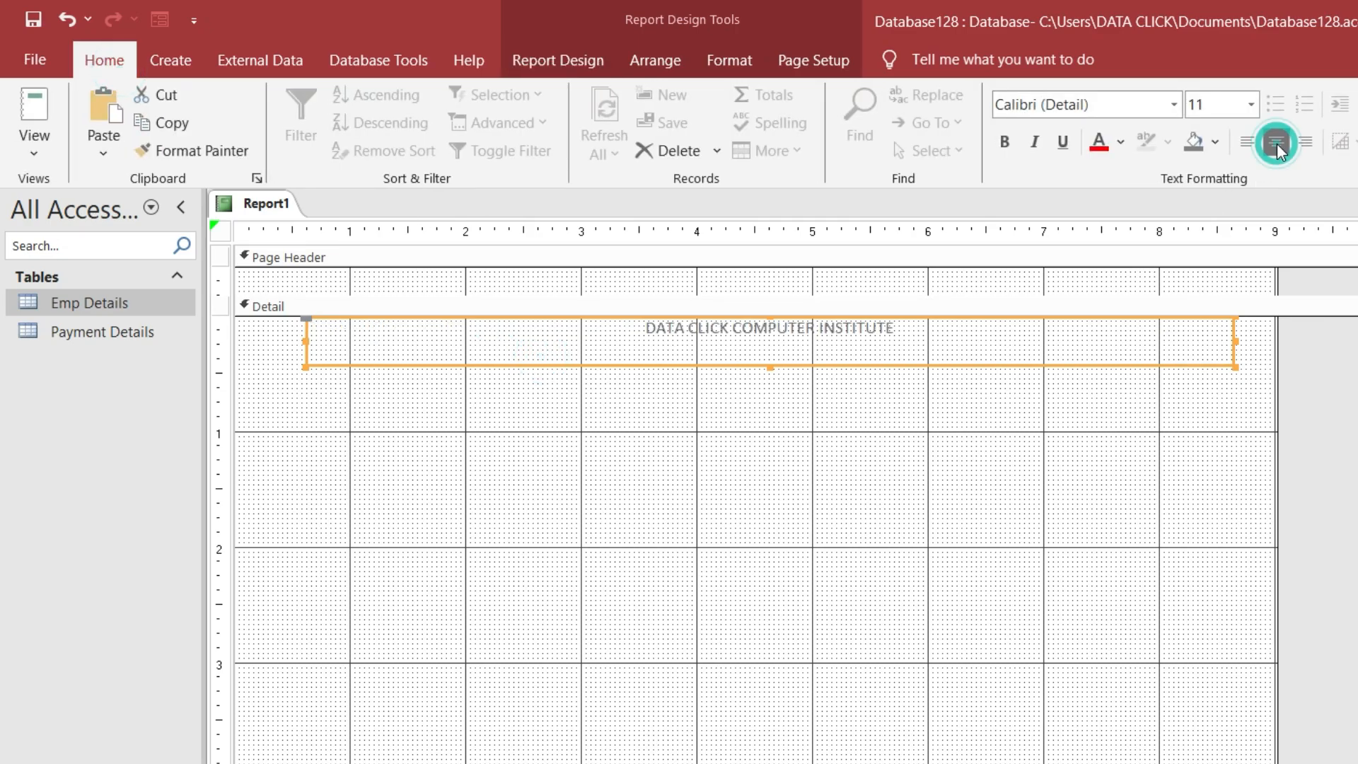
left_click(1249, 105)
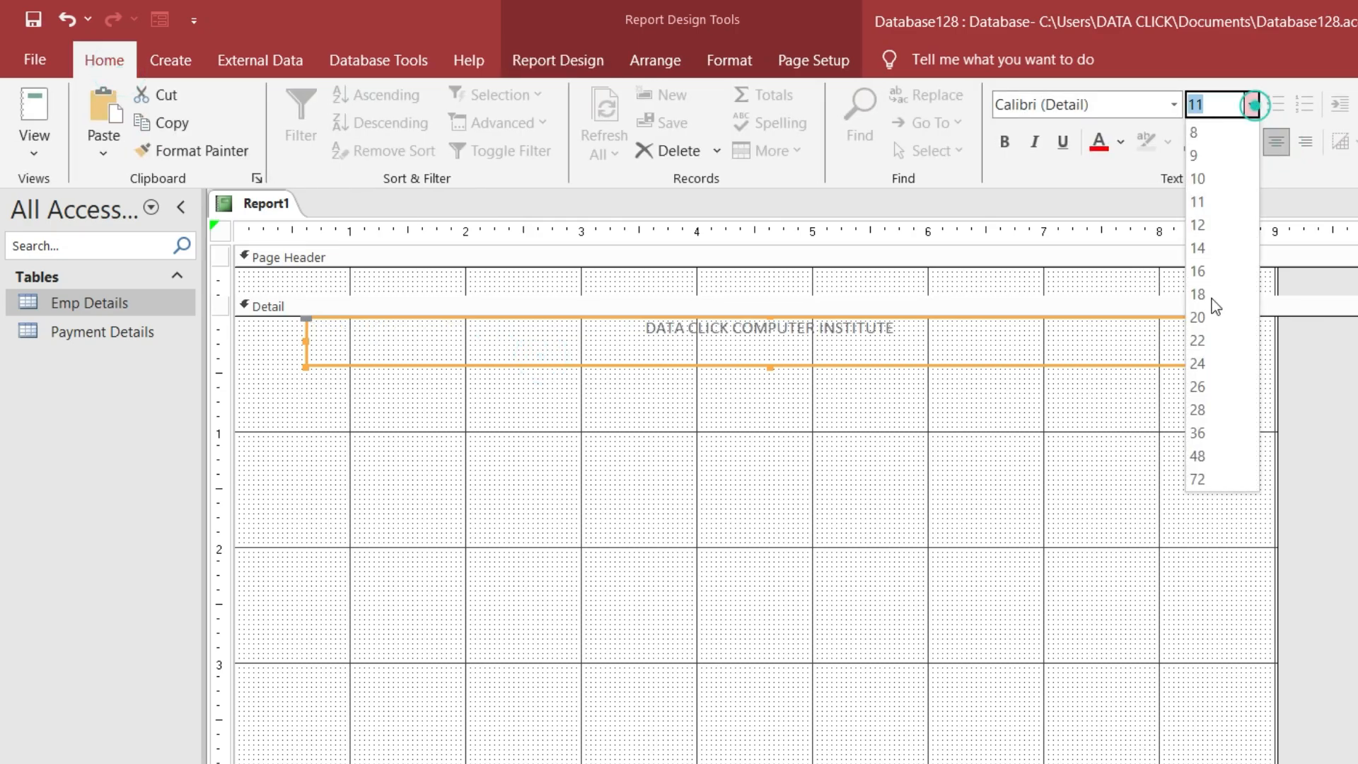
left_click(1200, 361)
left_click(1004, 141)
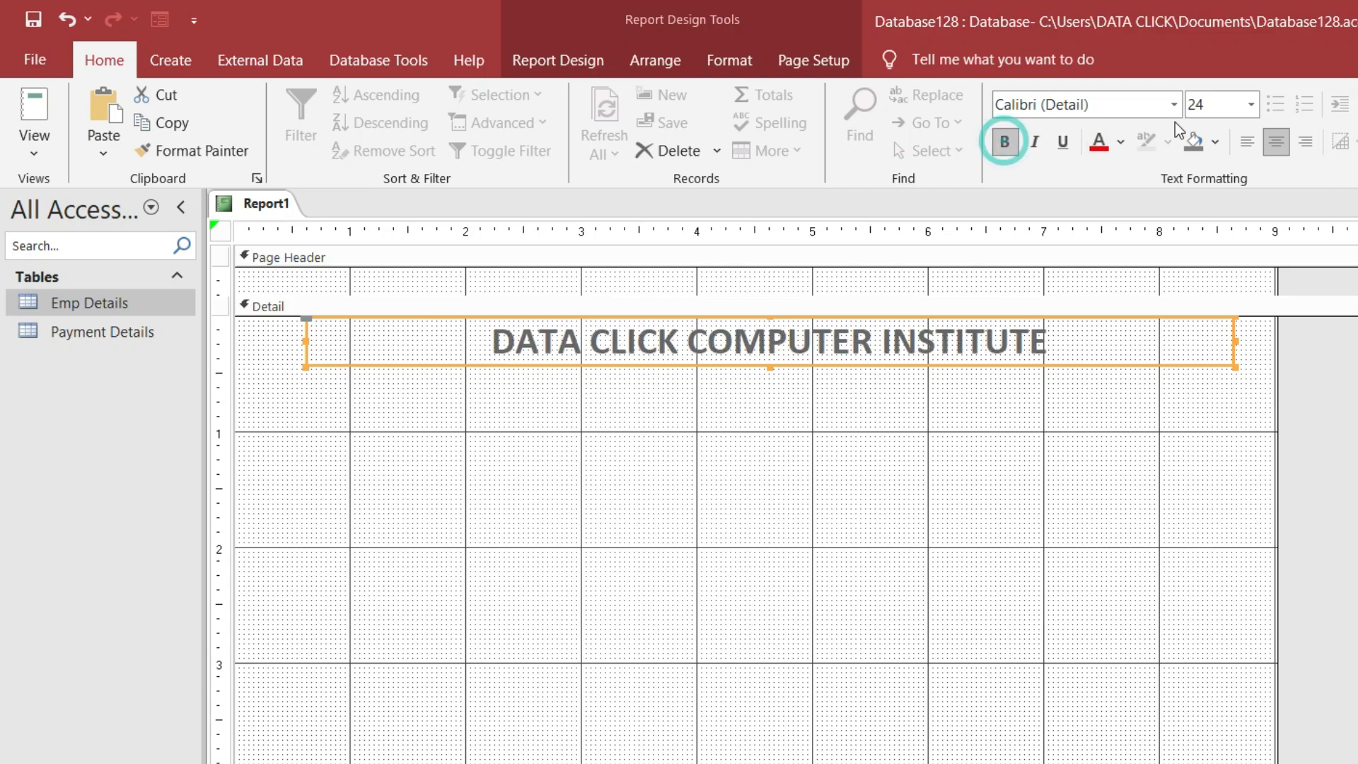
left_click(1218, 142)
left_click(1323, 227)
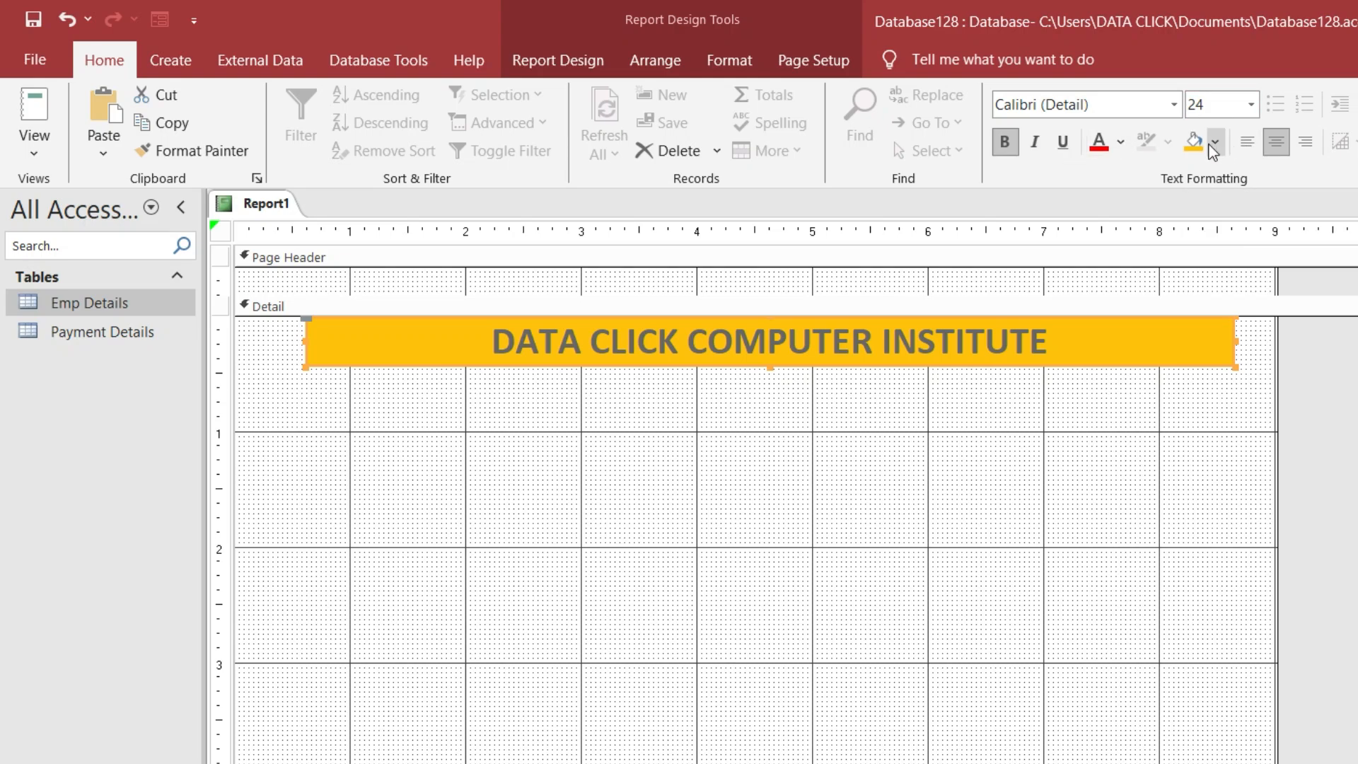
left_click(1120, 141)
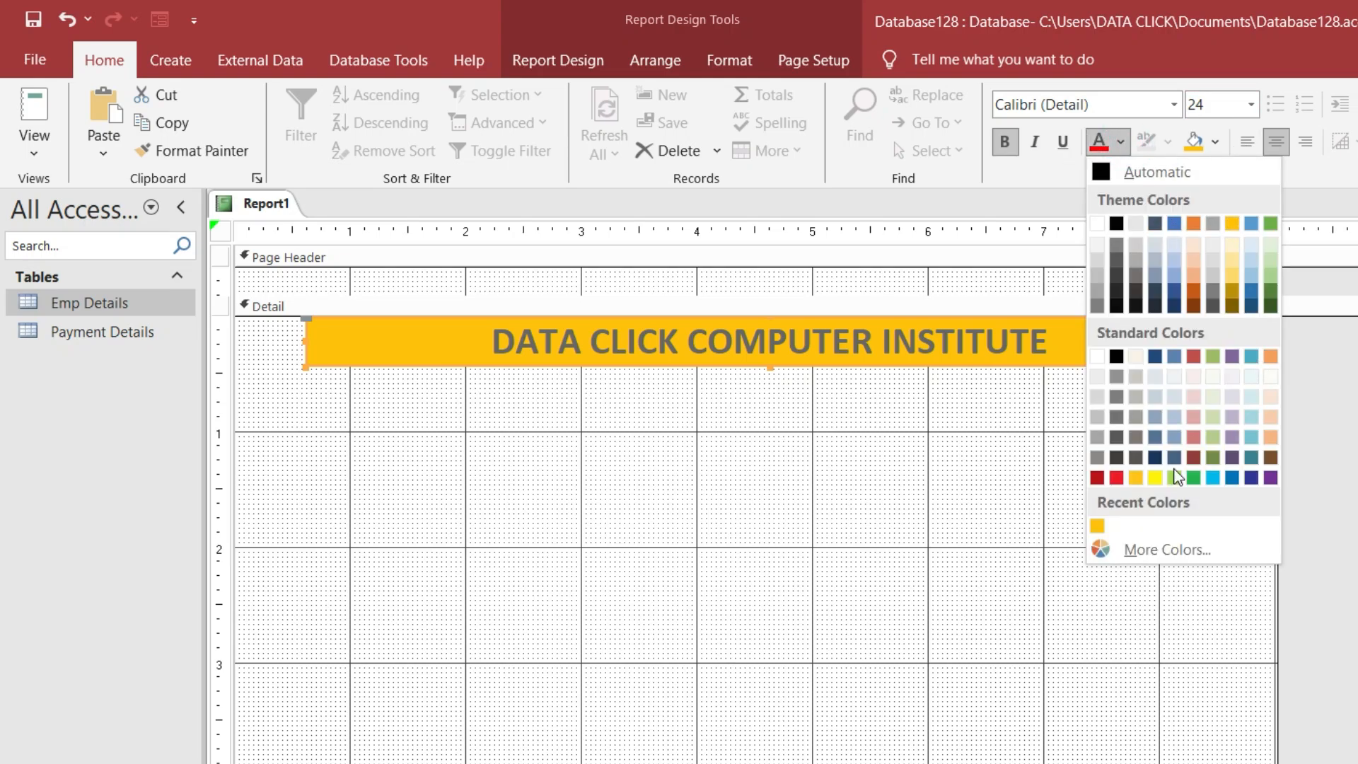
left_click(1116, 478)
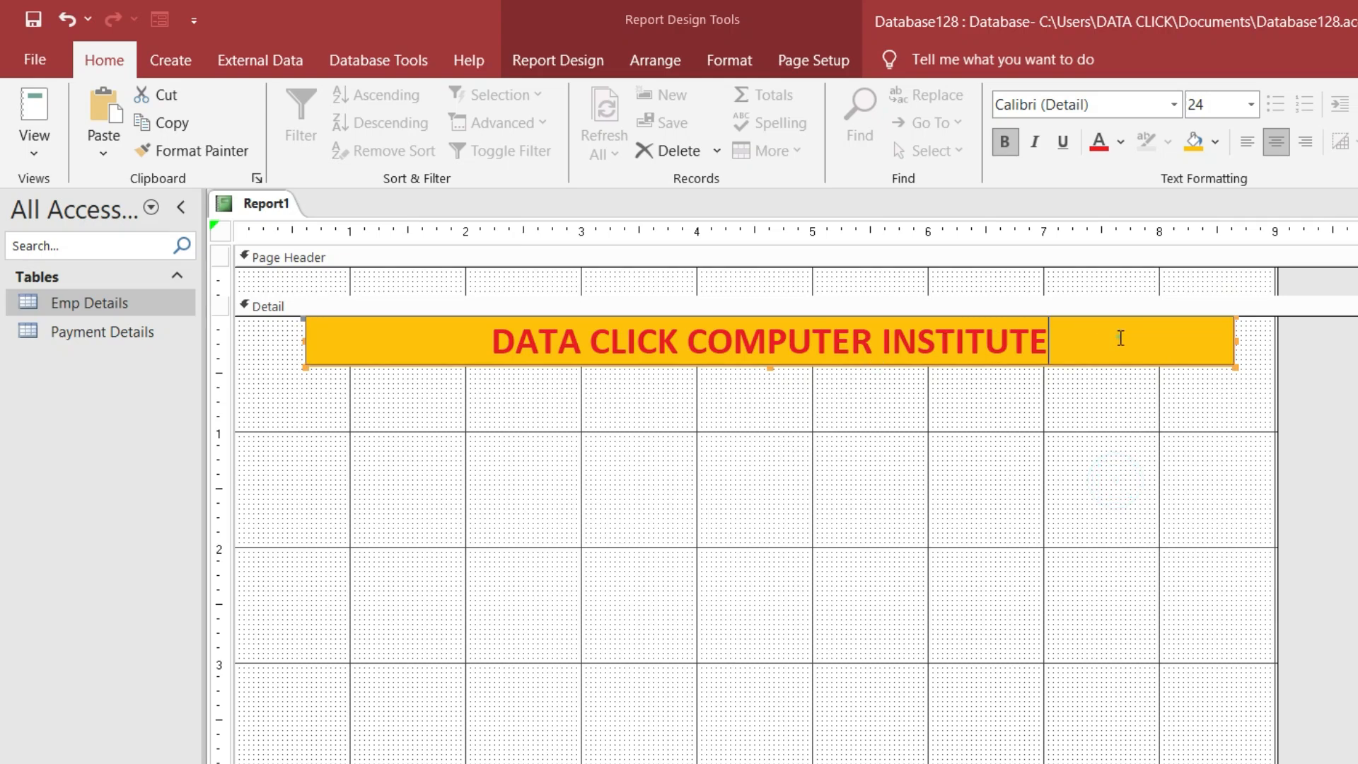
left_click(1033, 444)
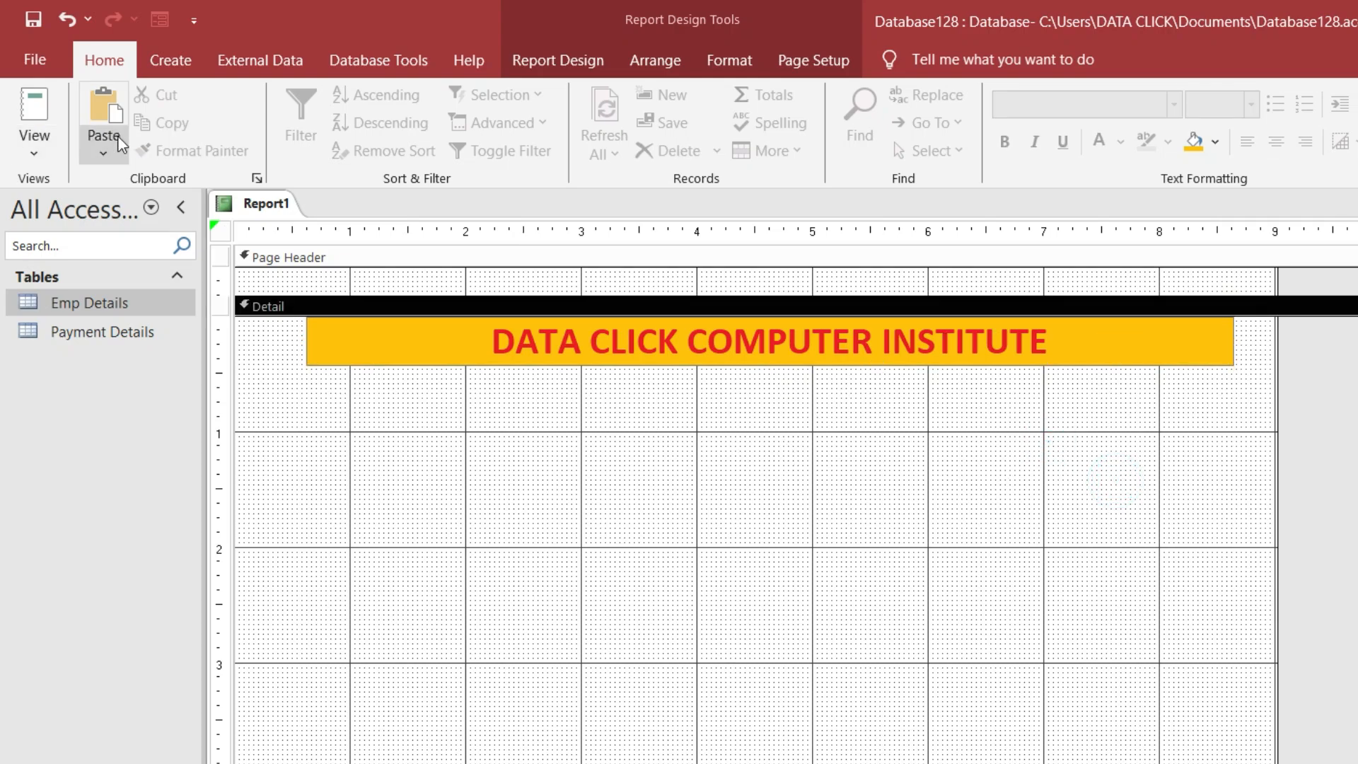
In Print Preview, set A4 paper size and Normal margins, then close the preview
left_click(35, 59)
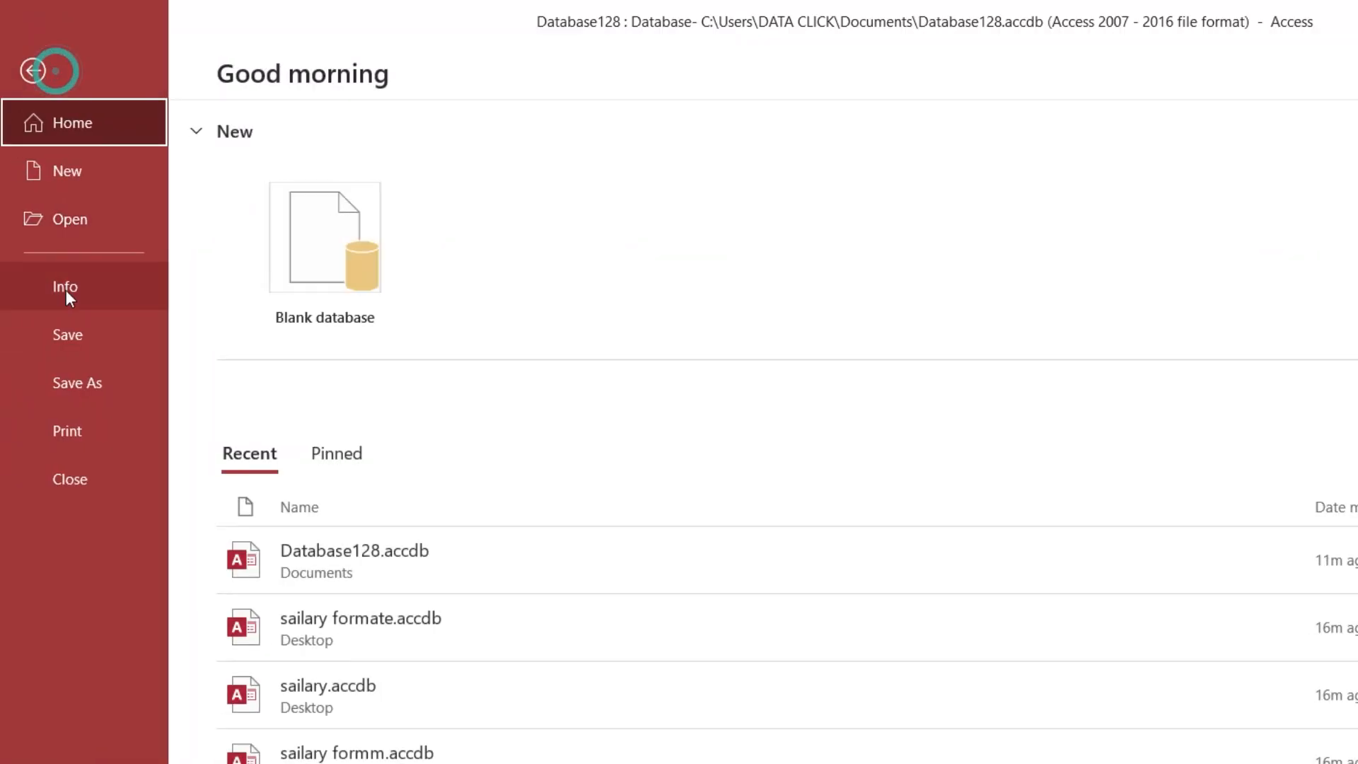
left_click(90, 424)
left_click(332, 341)
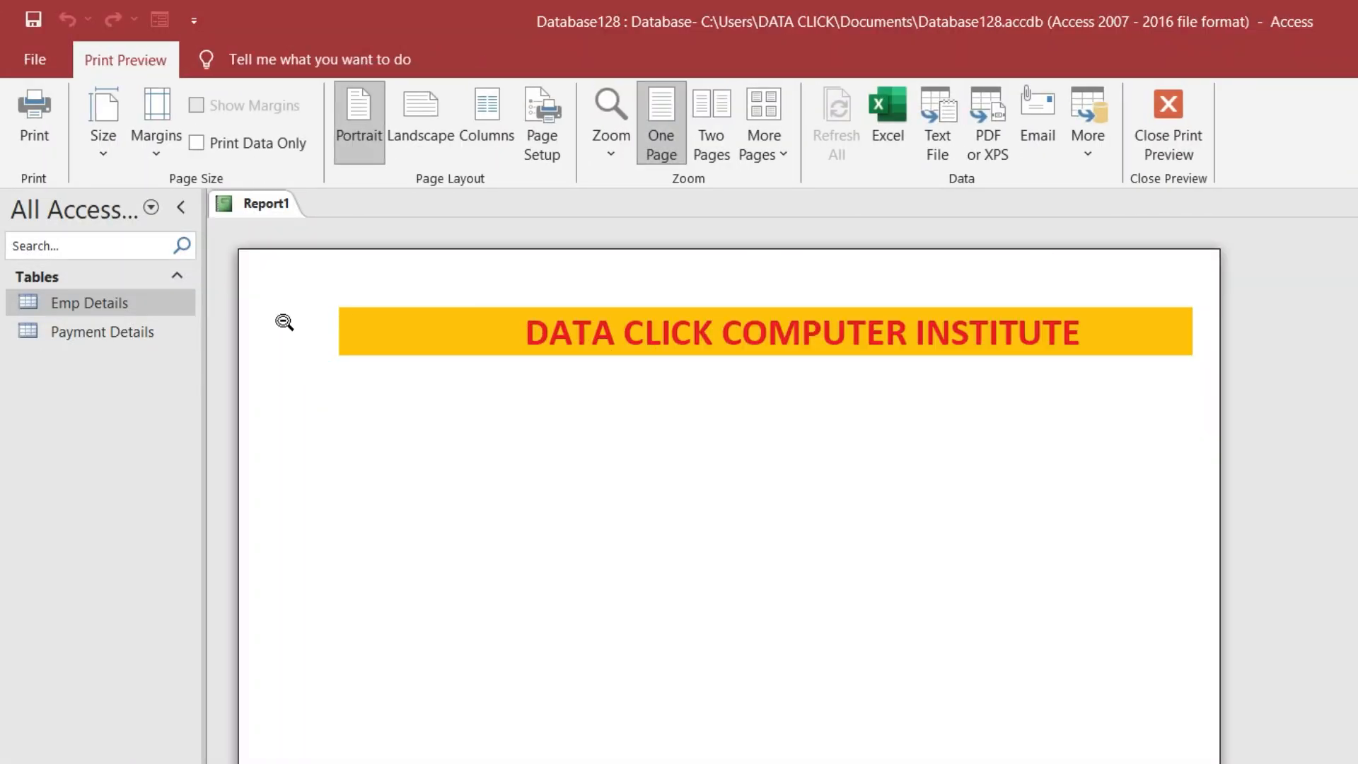
left_click(109, 156)
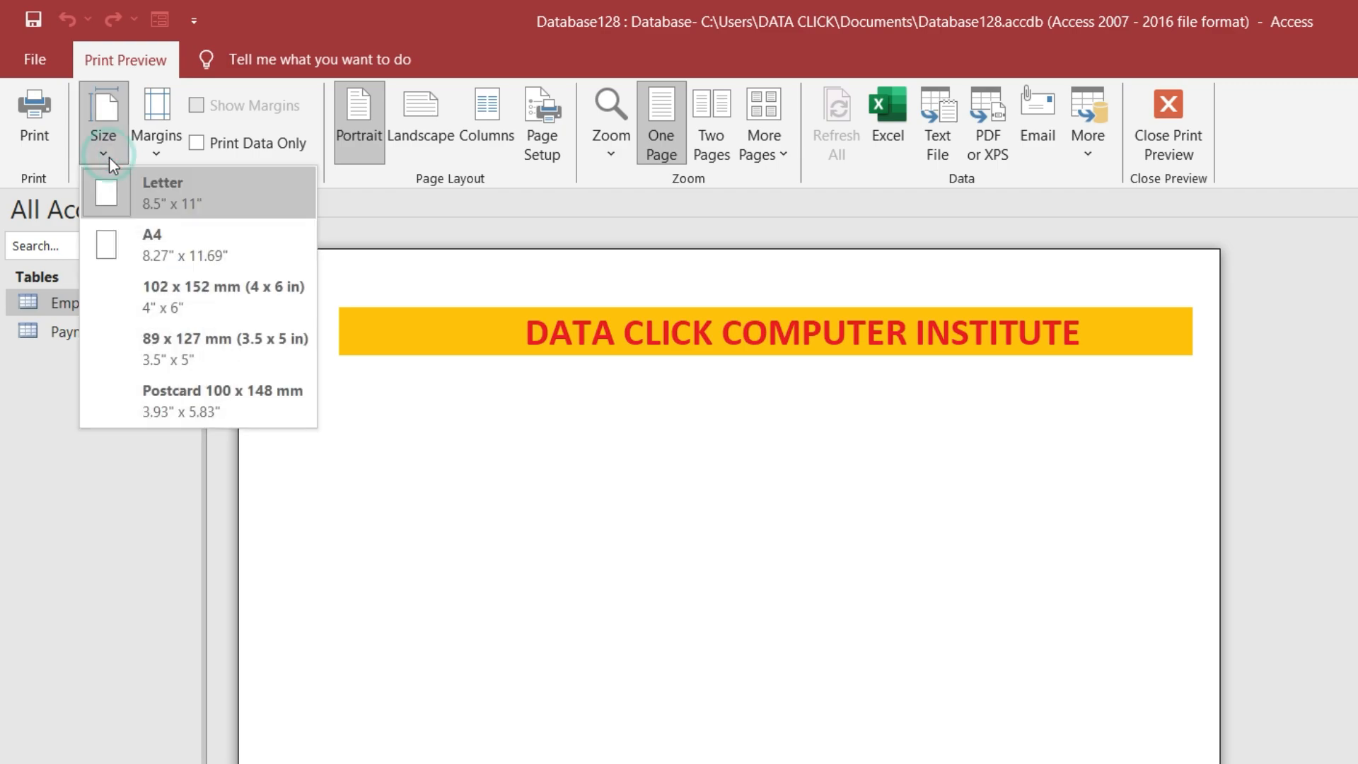
left_click(172, 248)
left_click(157, 152)
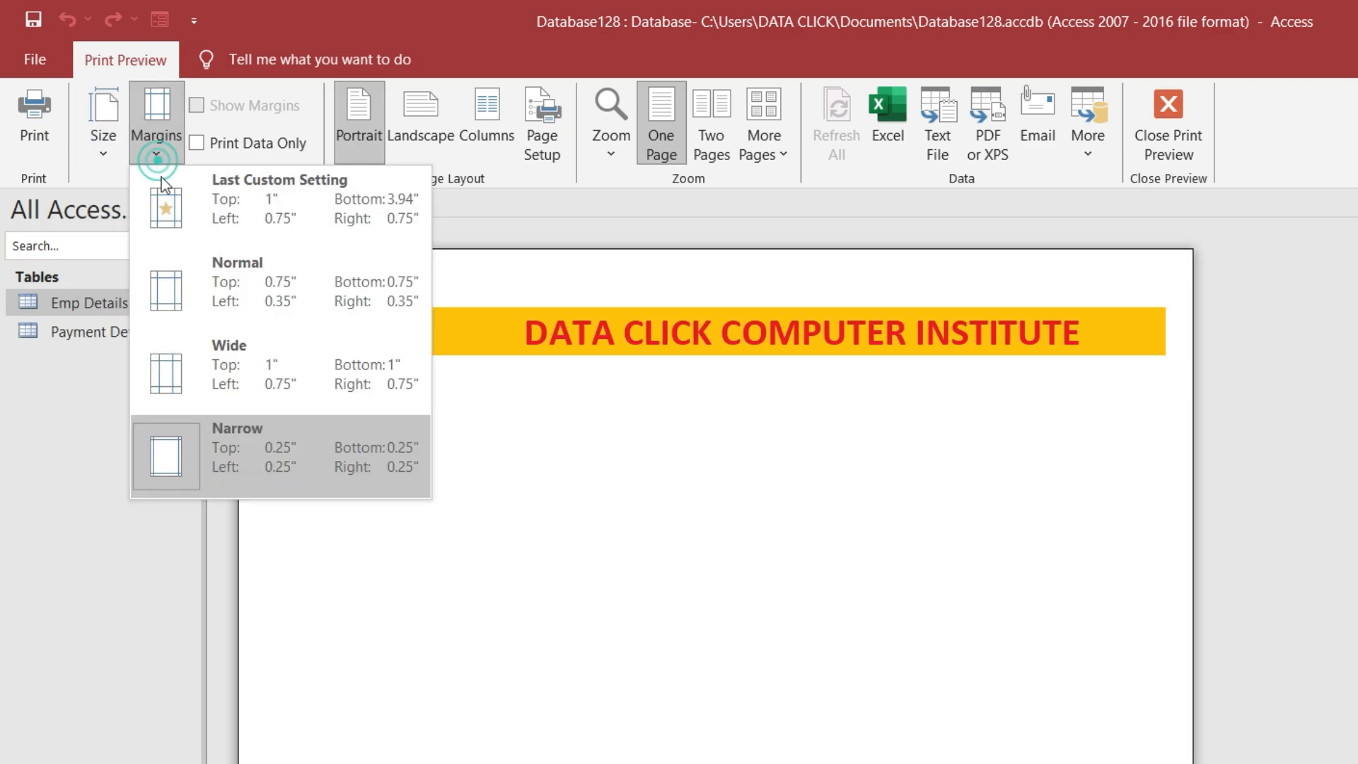
left_click(239, 290)
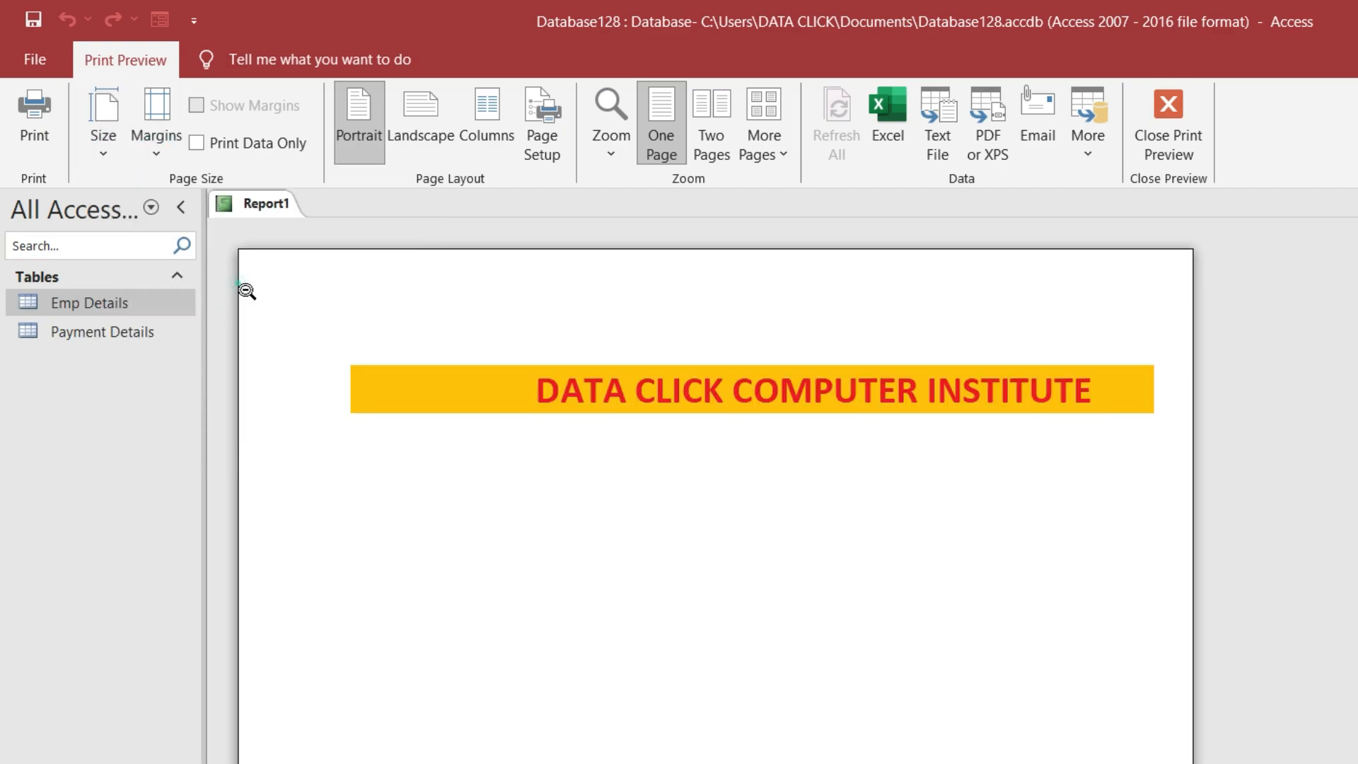
left_click(1157, 143)
Move the title label to the Detail section's left edge, widen it, and check the print preview
left_click(768, 366)
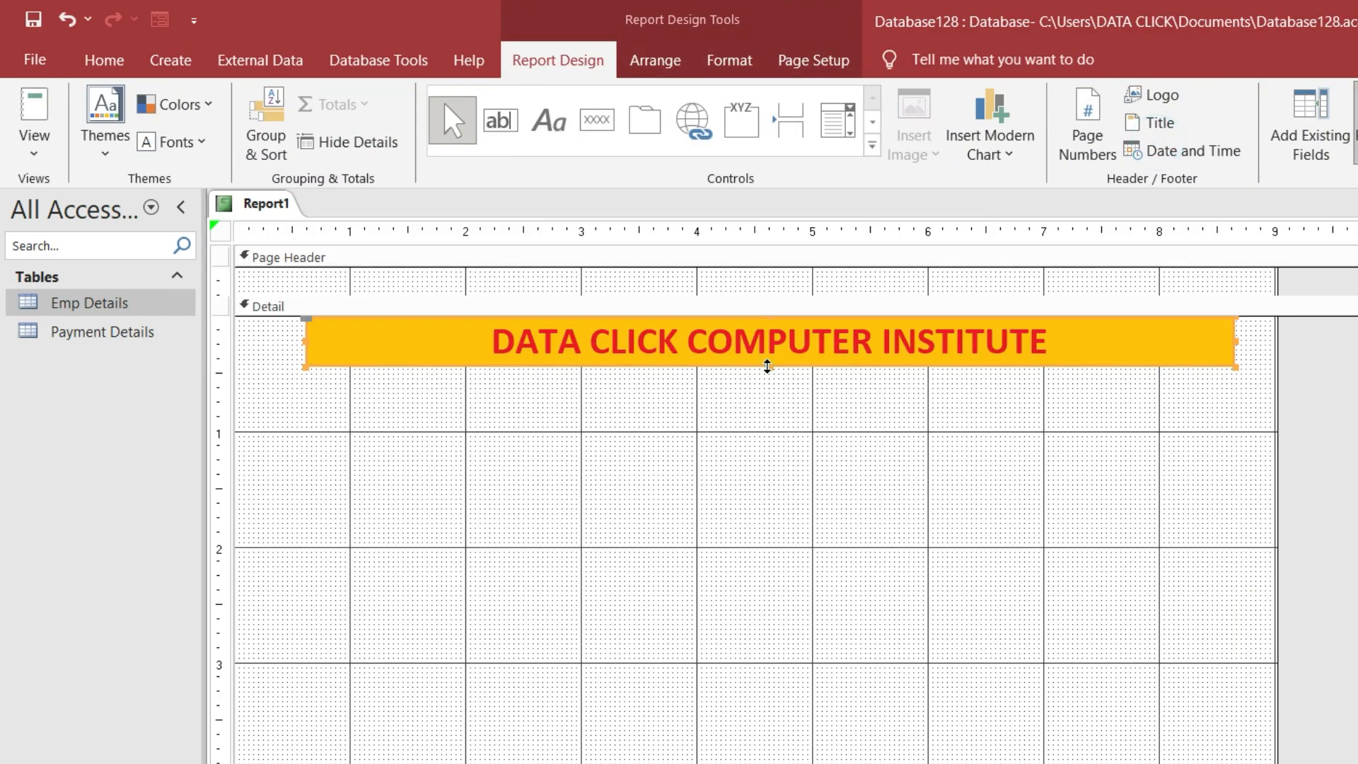
left_click(767, 366)
left_click(758, 365)
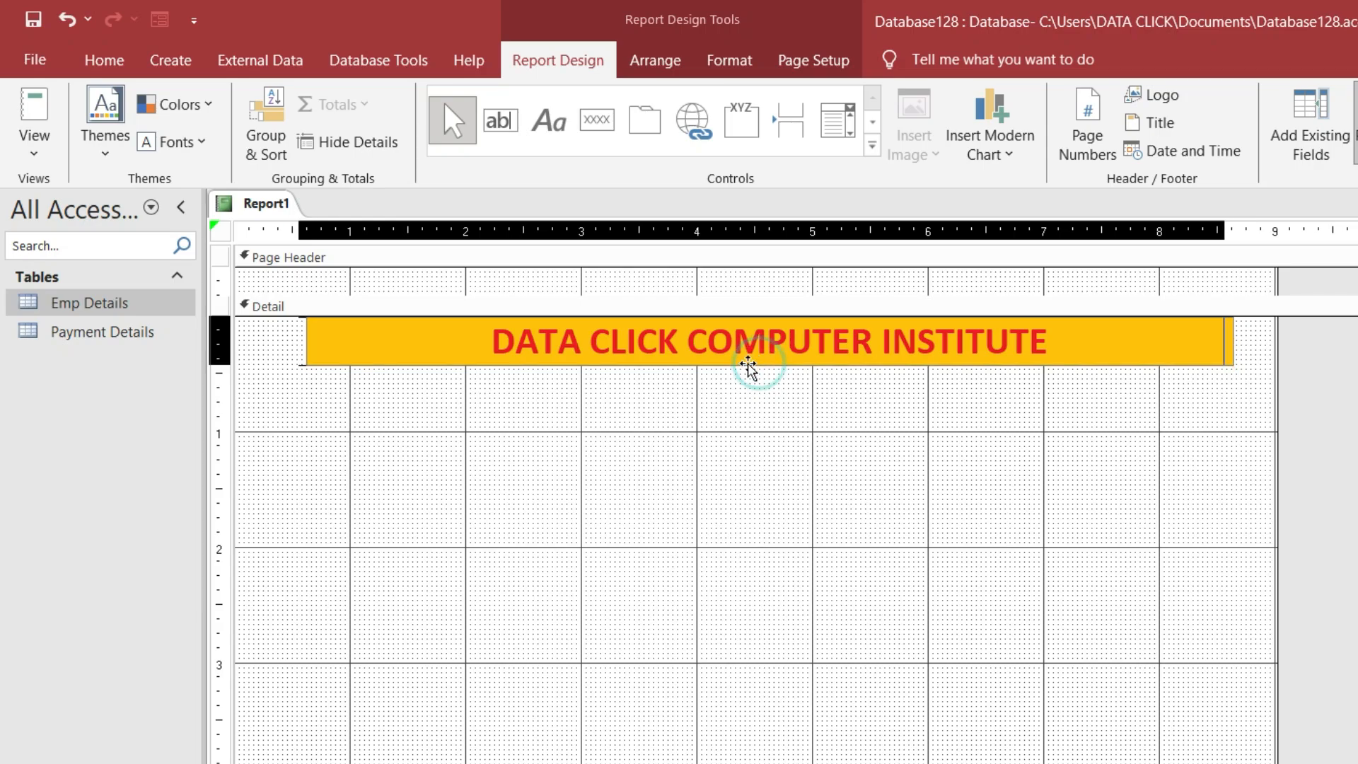
left_click_drag(749, 365, 677, 367)
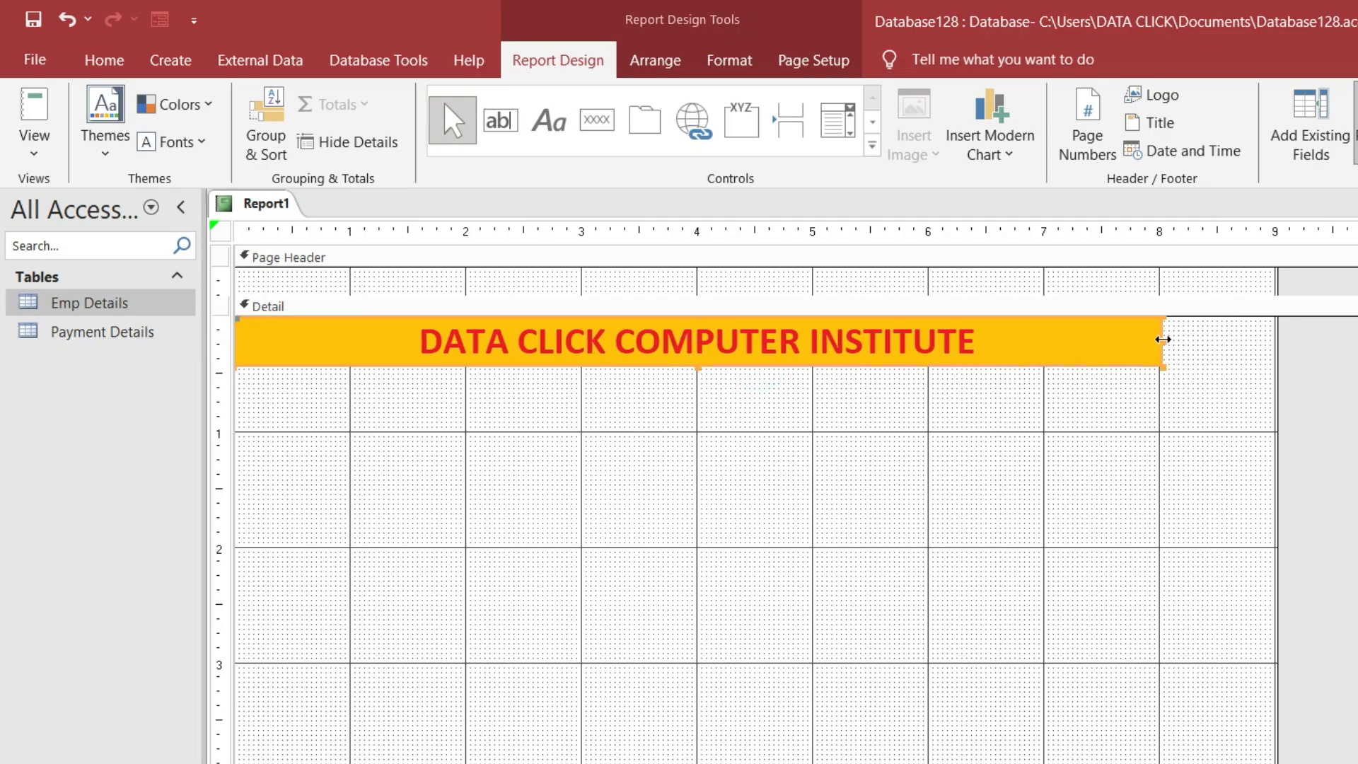
left_click_drag(1163, 339, 1275, 341)
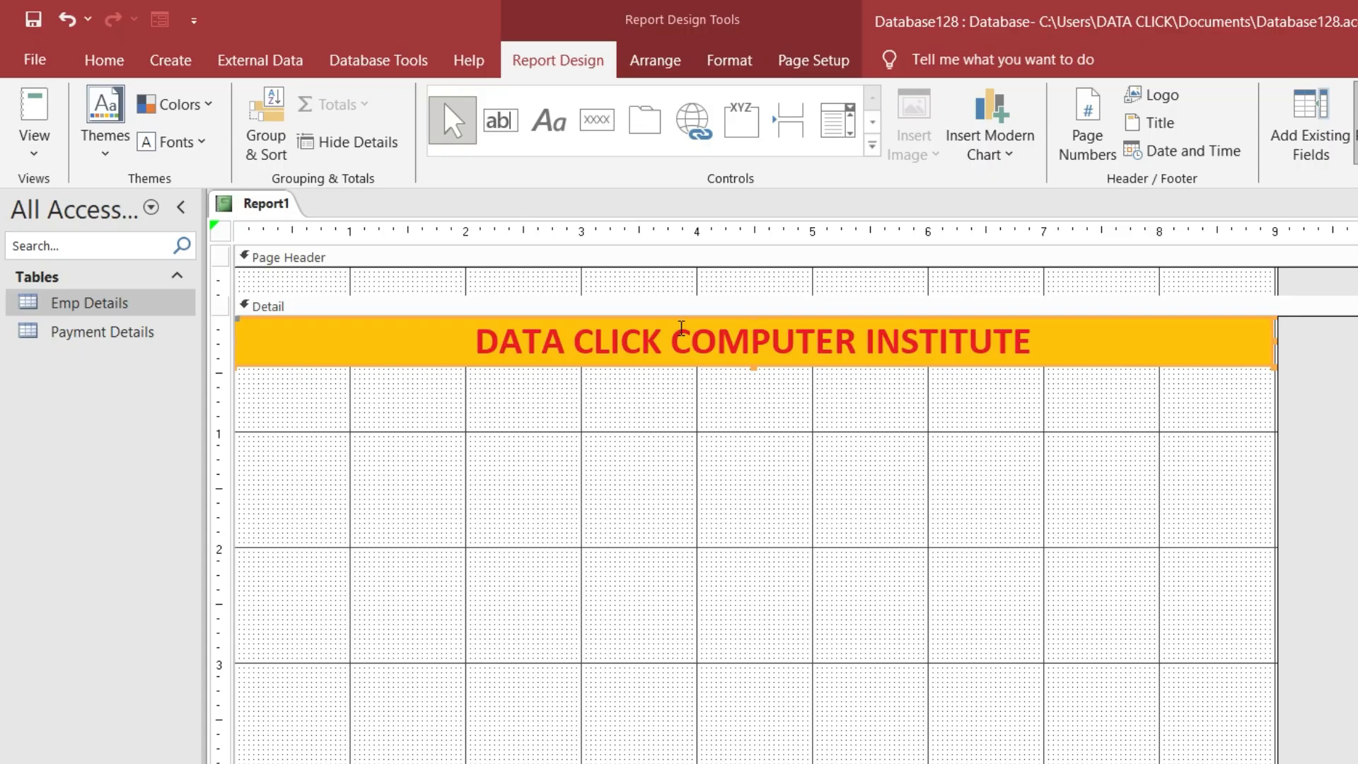
left_click(31, 64)
left_click(72, 428)
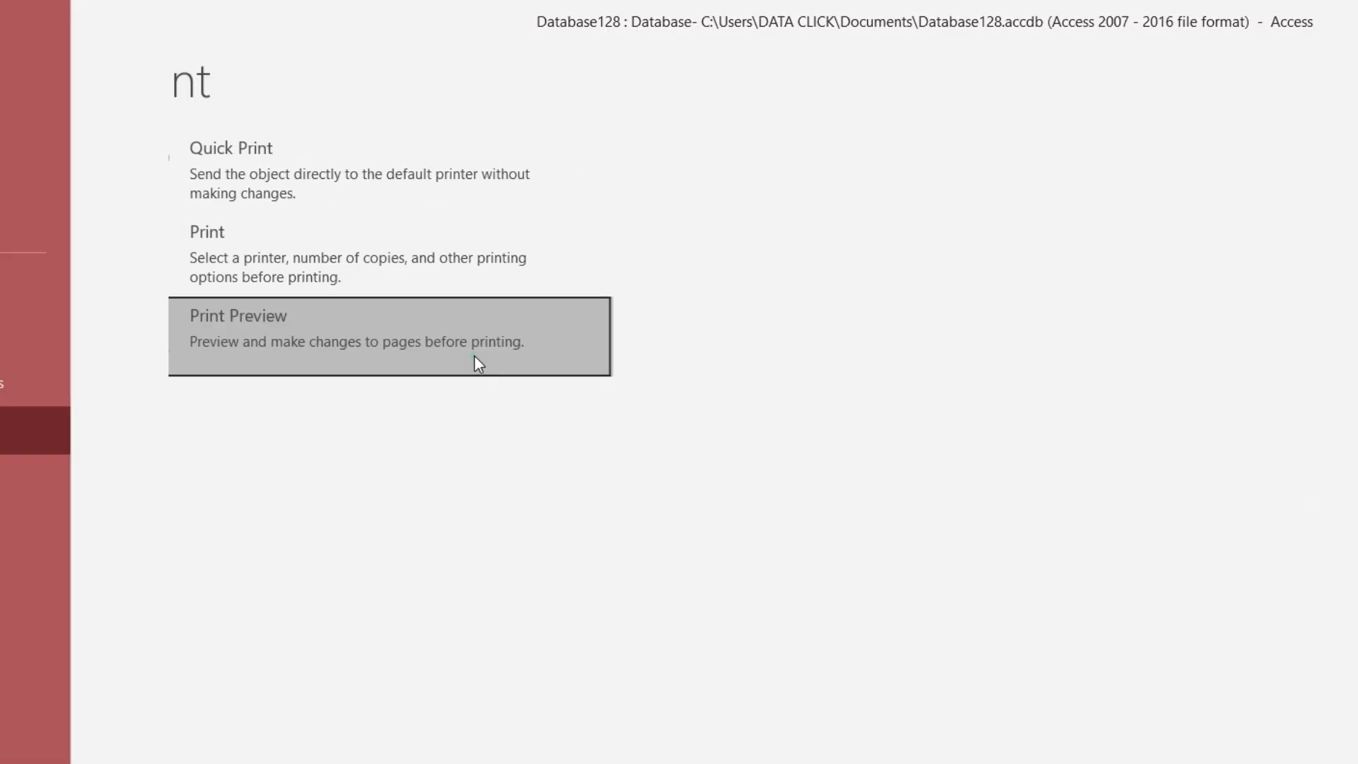
left_click(479, 363)
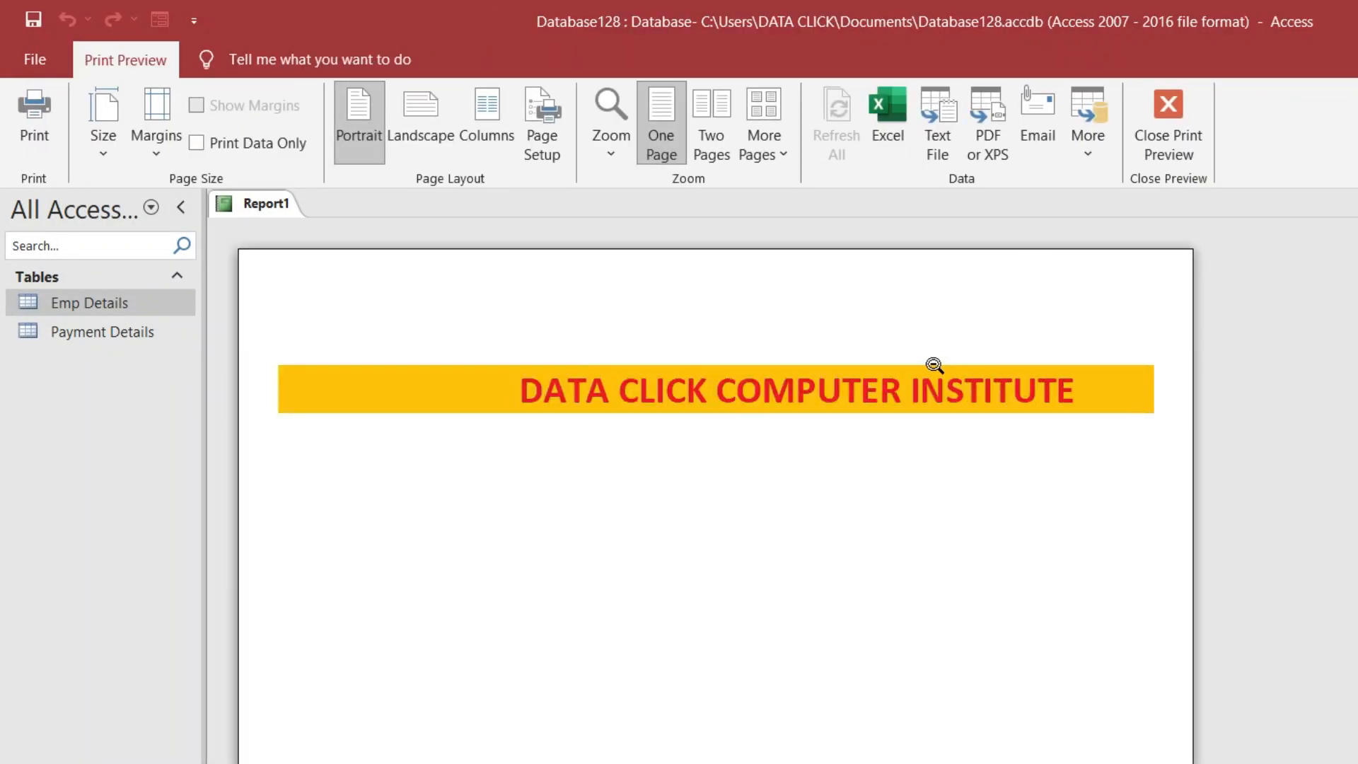
left_click(1154, 154)
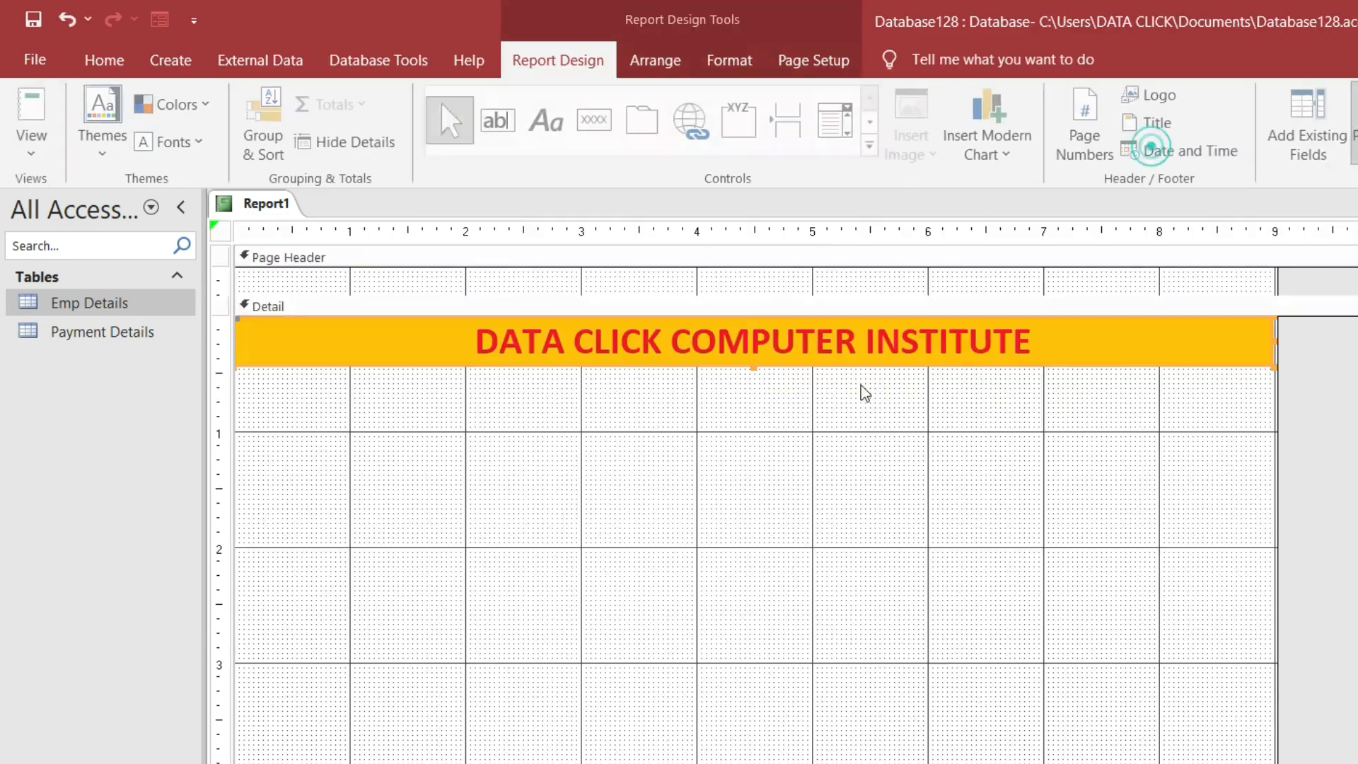
Pull the title's right edge back, narrow the report to about 8 inches, and re-preview
left_click_drag(1276, 342, 1164, 341)
left_click_drag(1274, 450, 1162, 440)
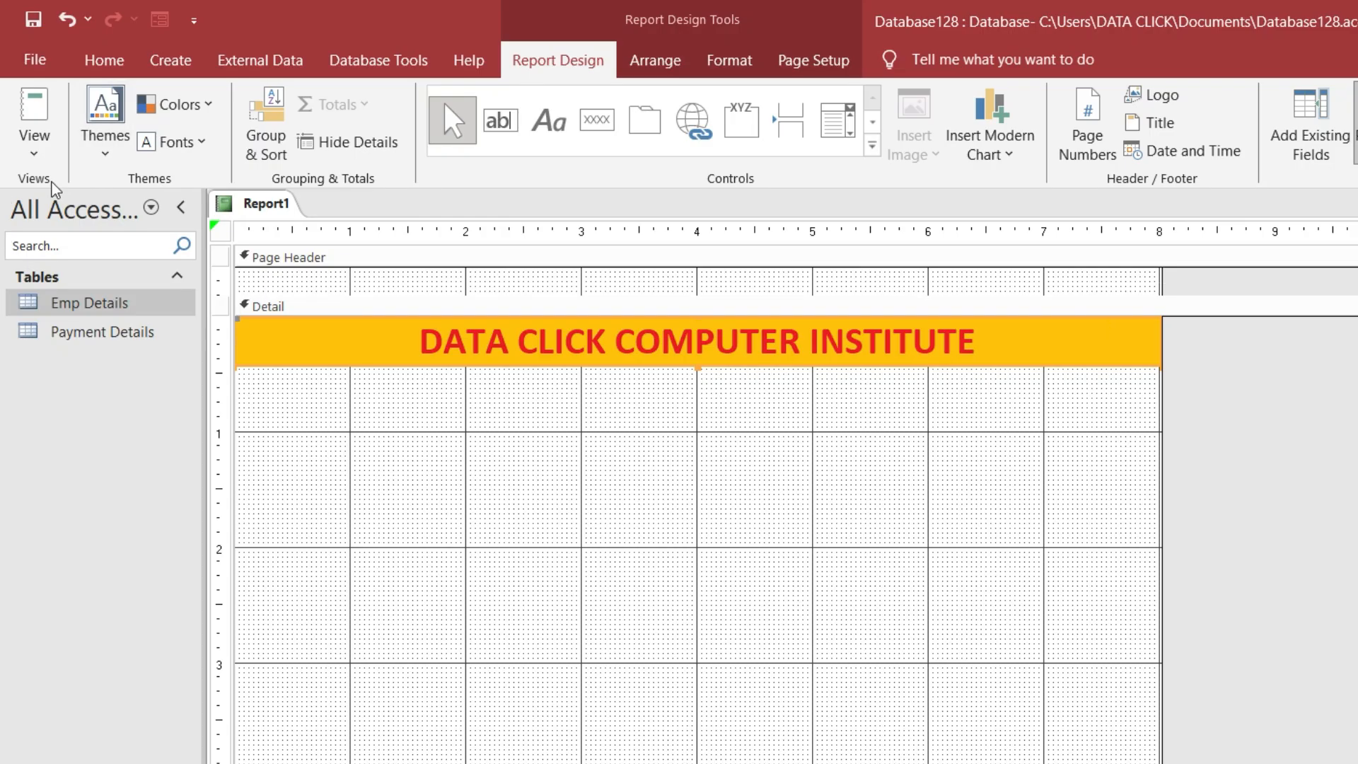
left_click(32, 61)
left_click(84, 425)
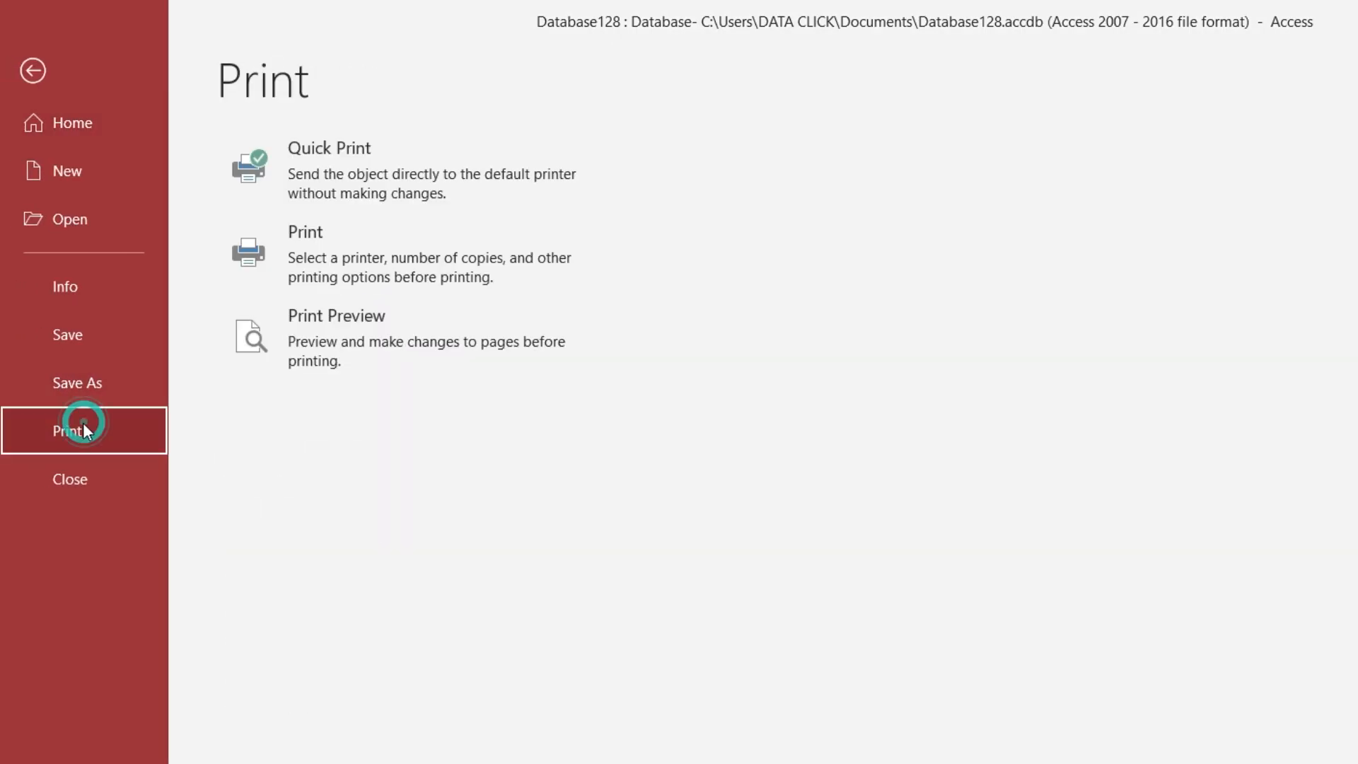
left_click(409, 371)
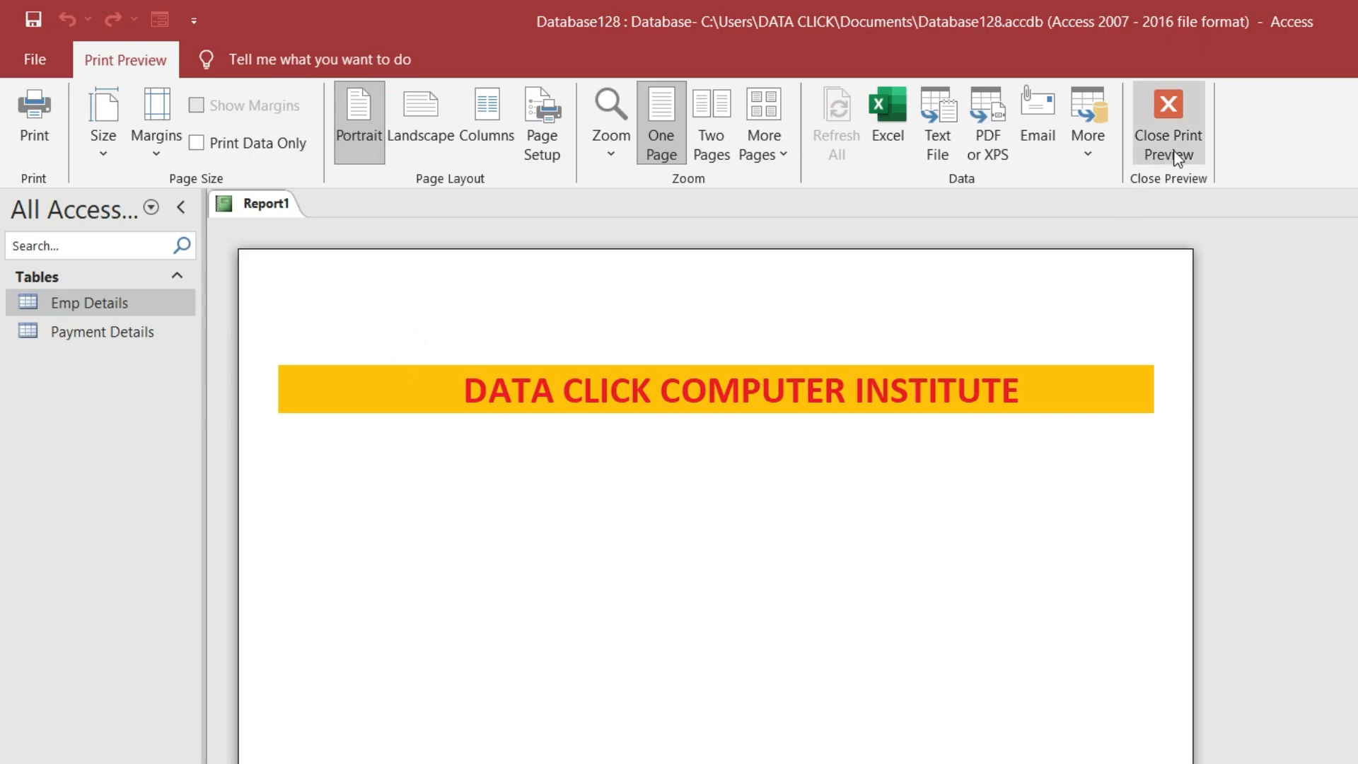
left_click(1173, 150)
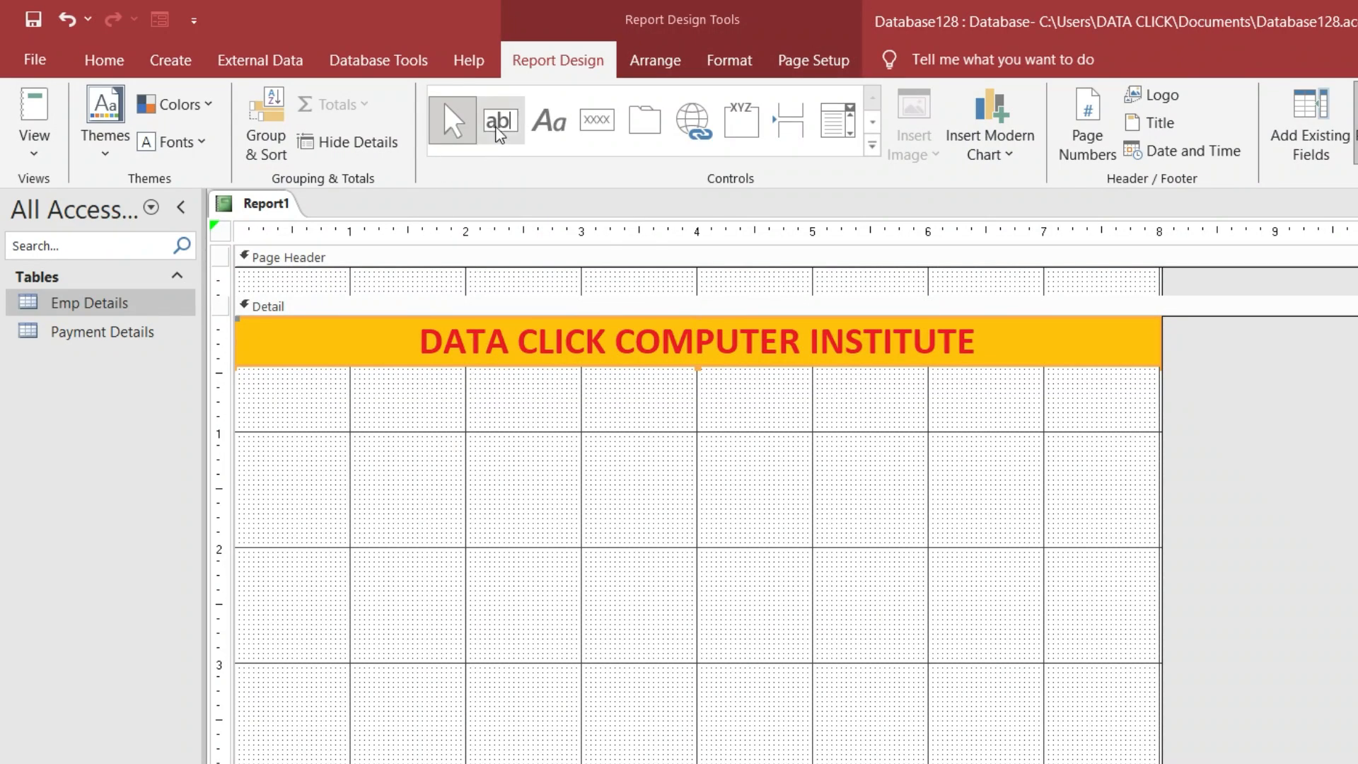
Draw a new empty label box beneath the gold title in the Detail section
left_click(565, 127)
left_click_drag(393, 368, 971, 405)
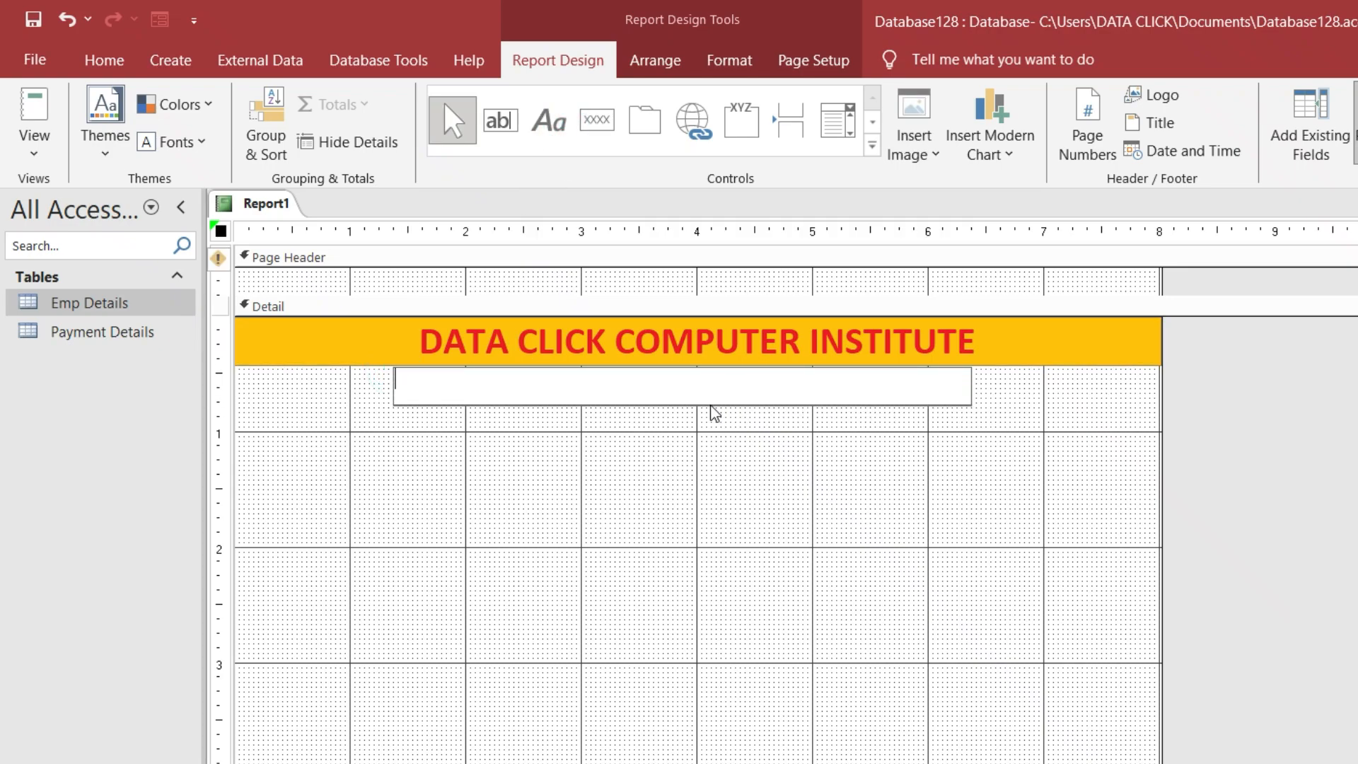
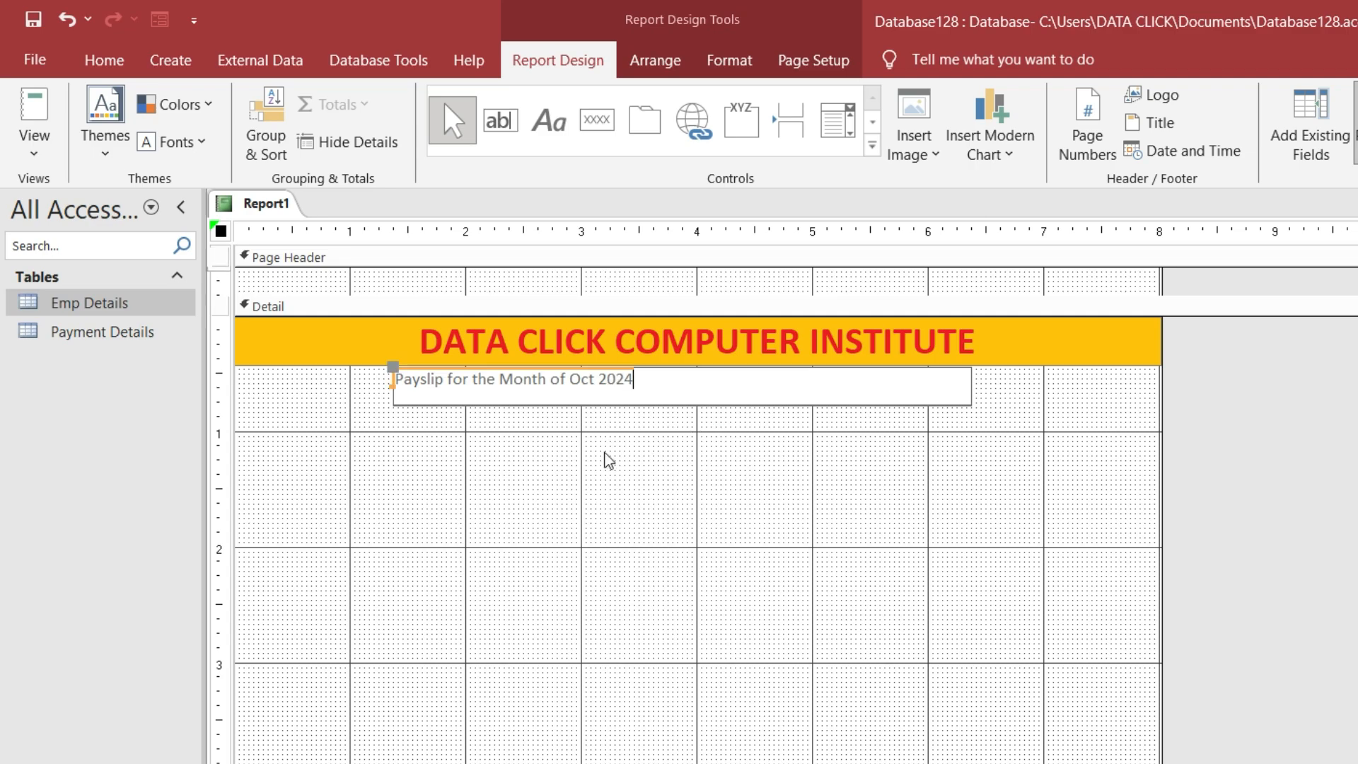
Format the 'Payslip for the Month of Oct 2024' label as 18-point, centred, bold text
left_click(592, 418)
left_click(592, 397)
left_click(105, 62)
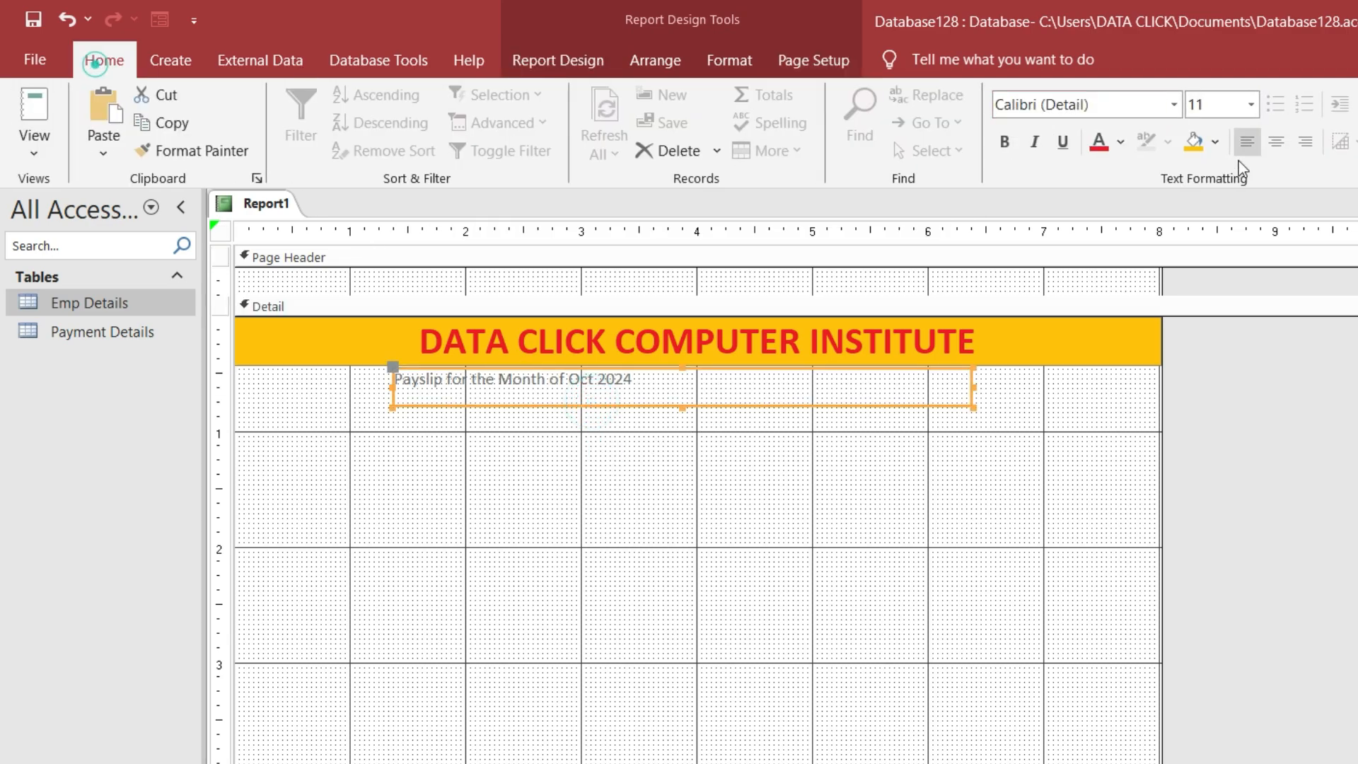
left_click(1251, 104)
left_click(1200, 342)
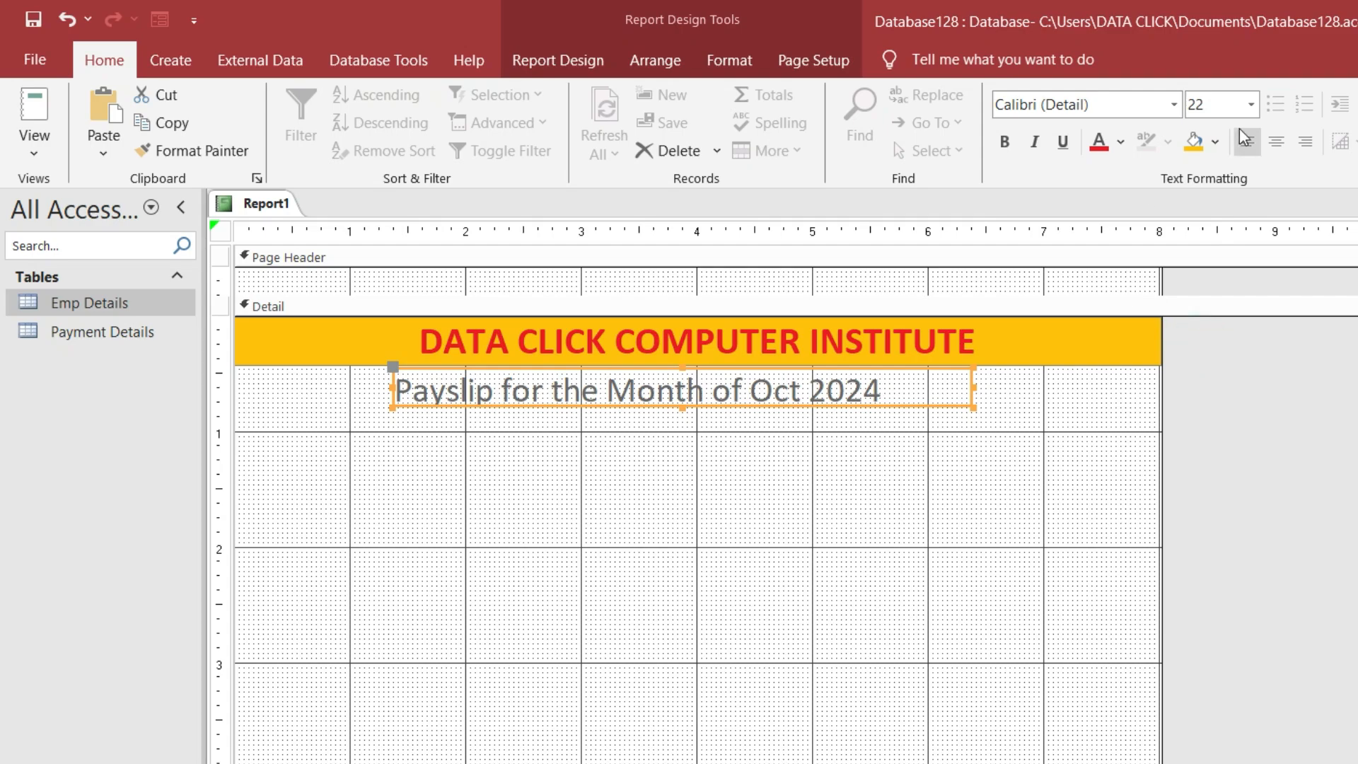
left_click(1250, 104)
left_click(1216, 293)
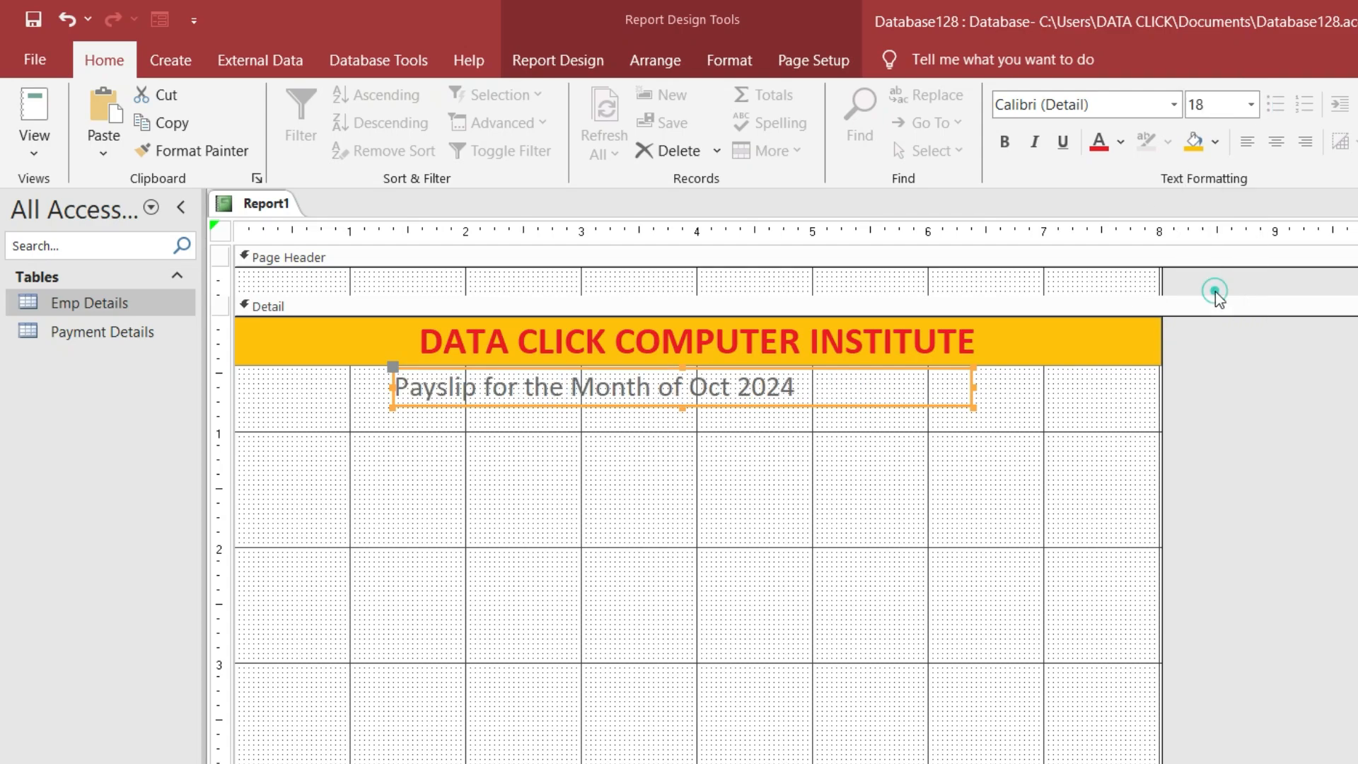
left_click(1271, 141)
left_click(1017, 145)
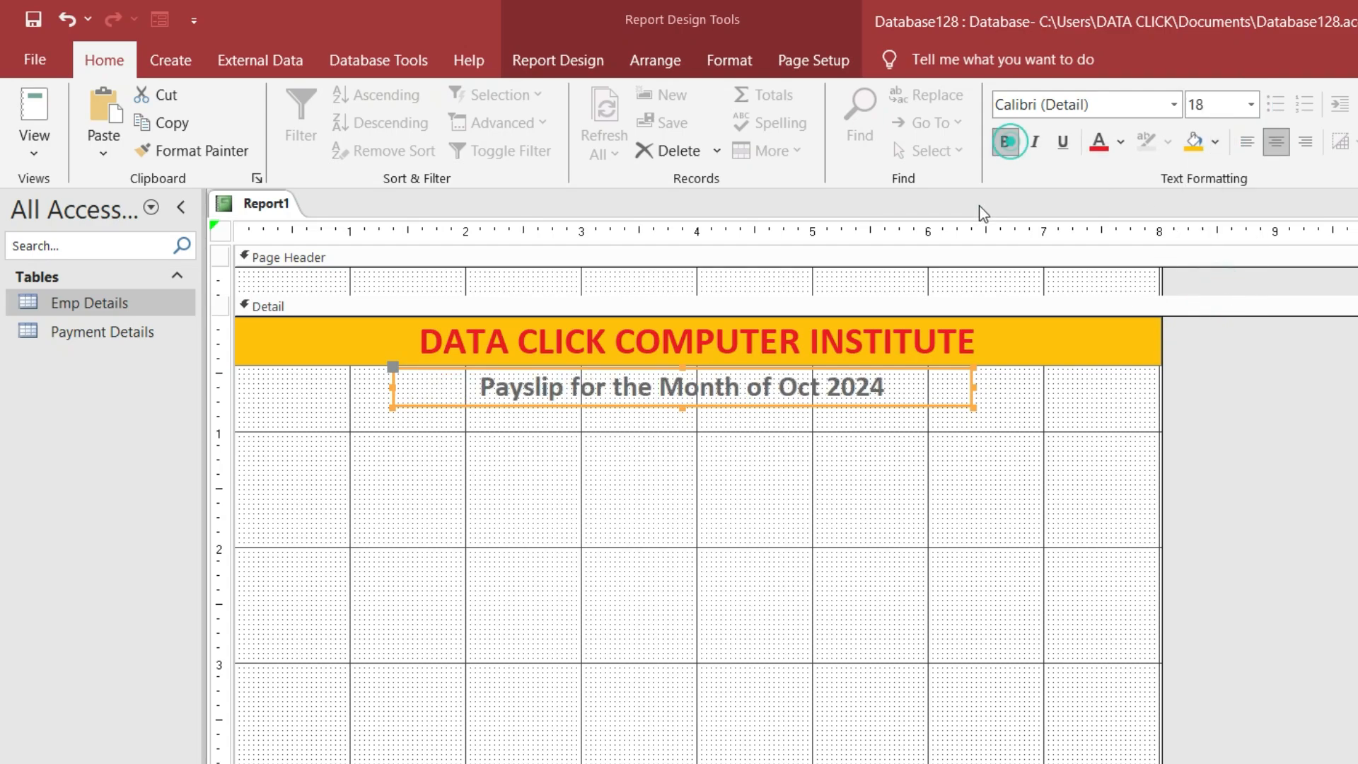
left_click(617, 467)
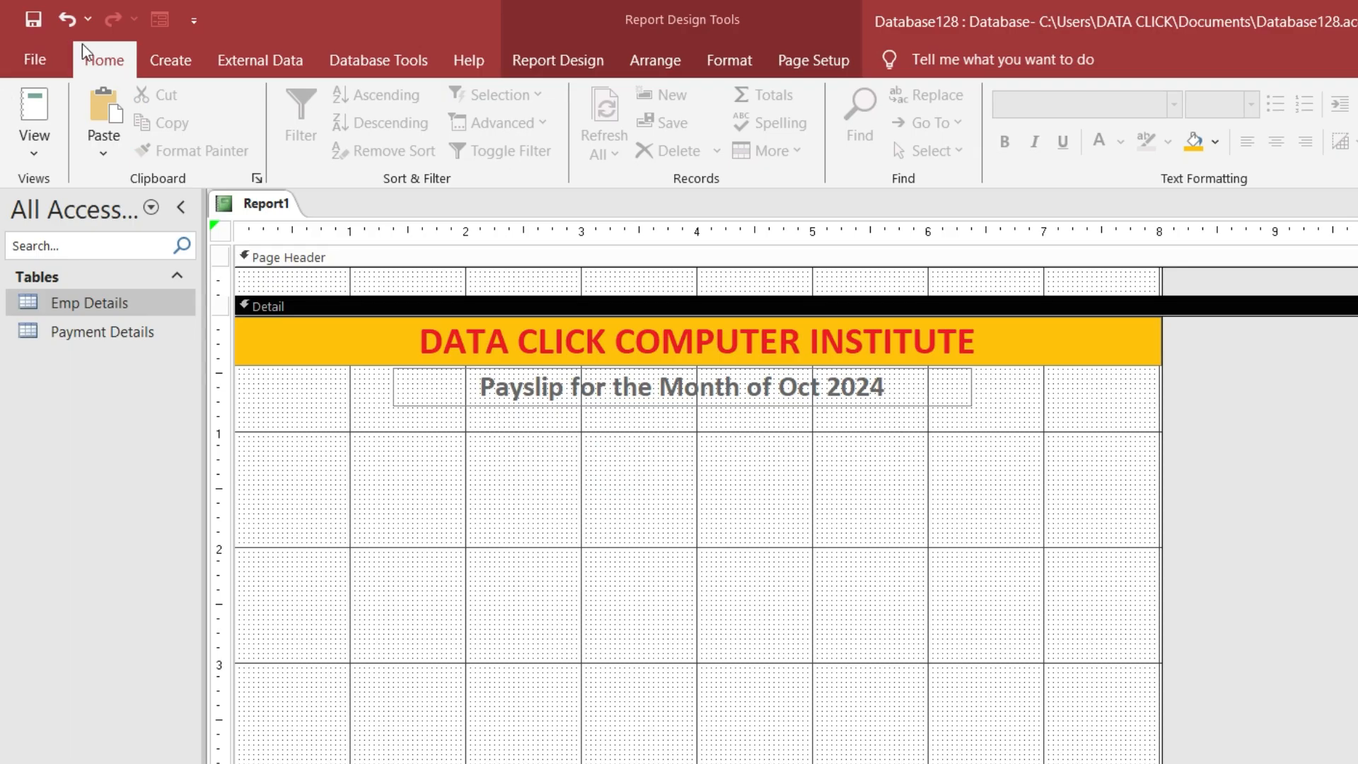
Check the formatted subtitle in Print Preview, then return to the design
left_click(35, 59)
left_click(86, 427)
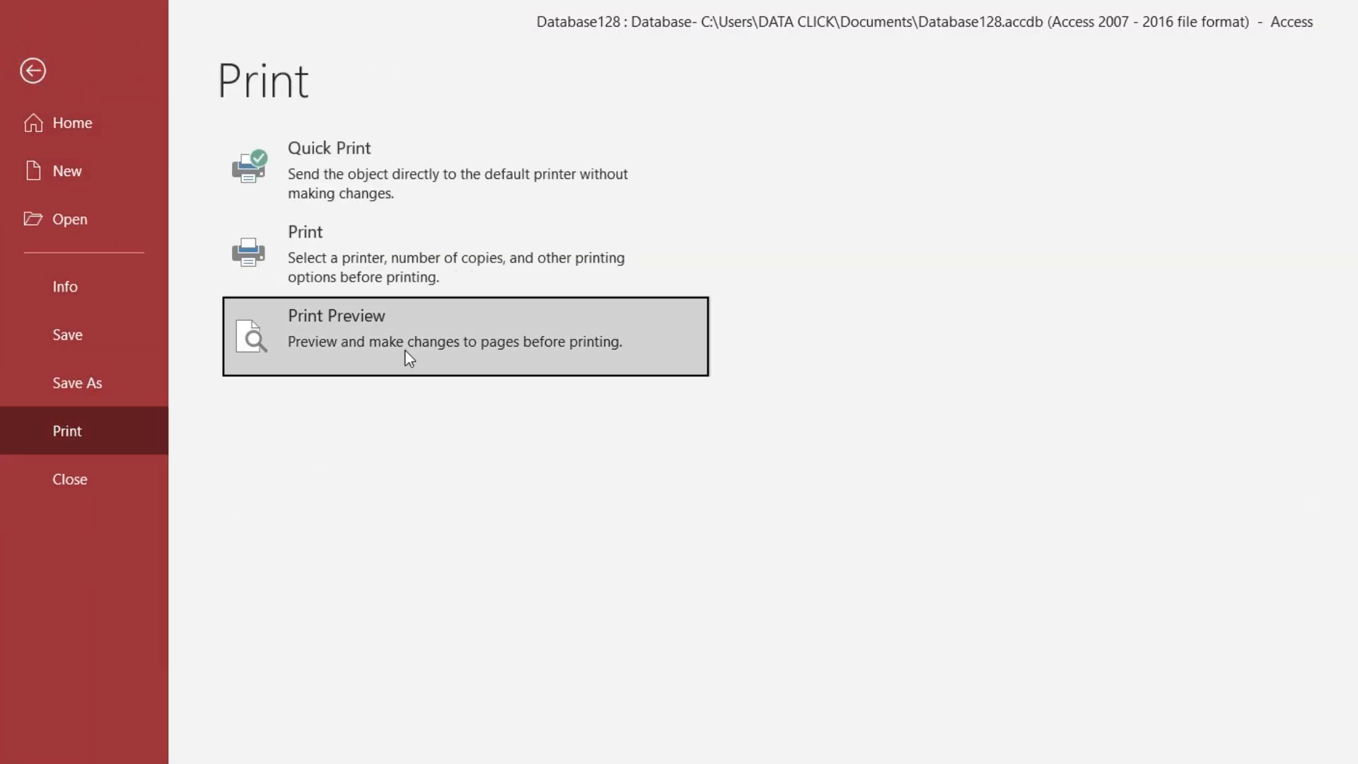
left_click(409, 358)
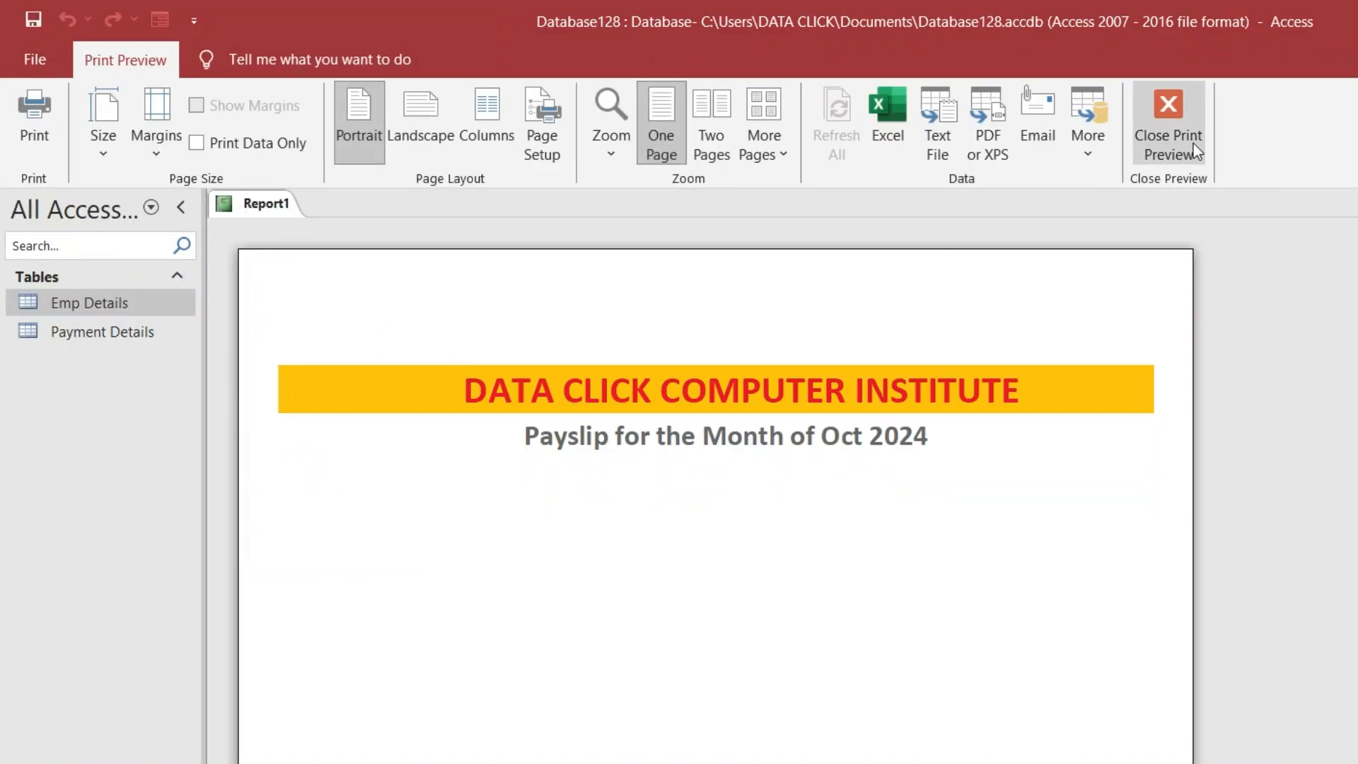
left_click(1191, 129)
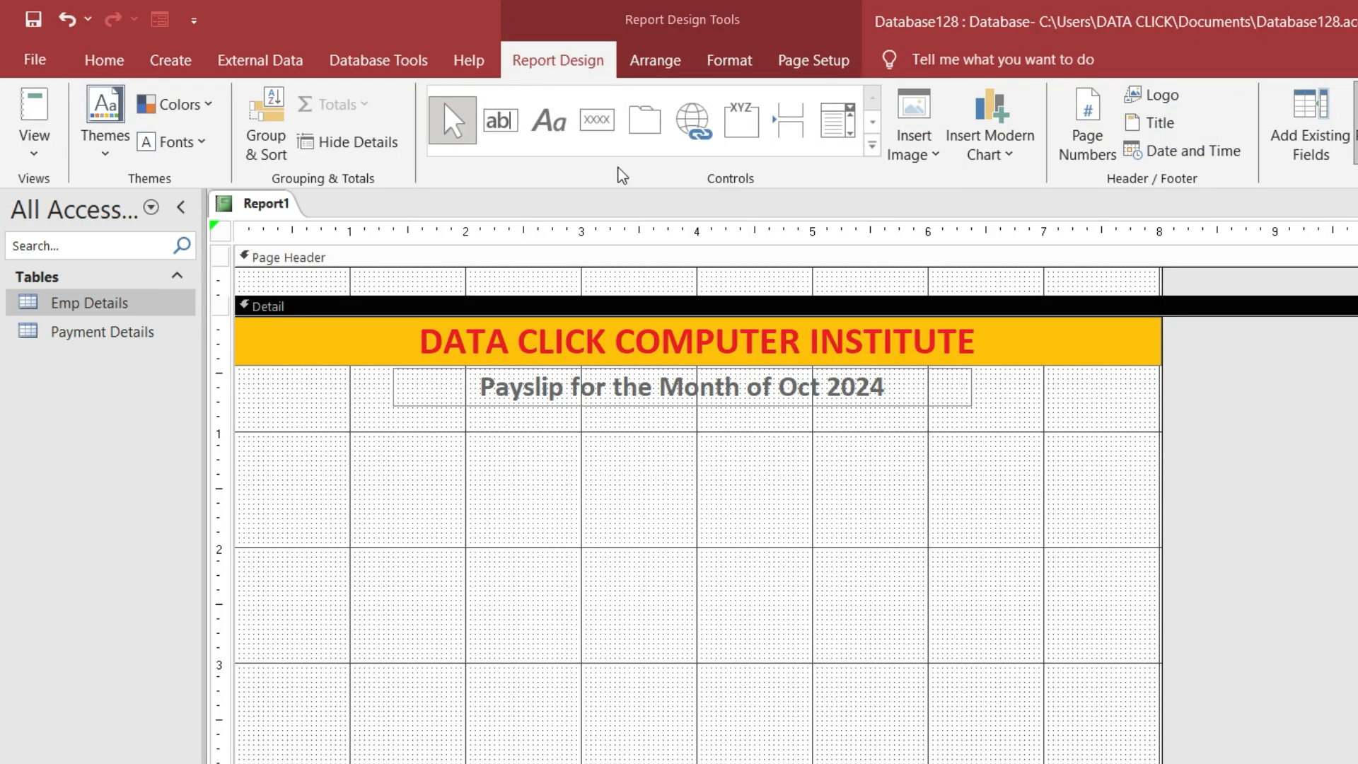
Draw a large rectangle beneath the payslip subtitle
left_click(872, 147)
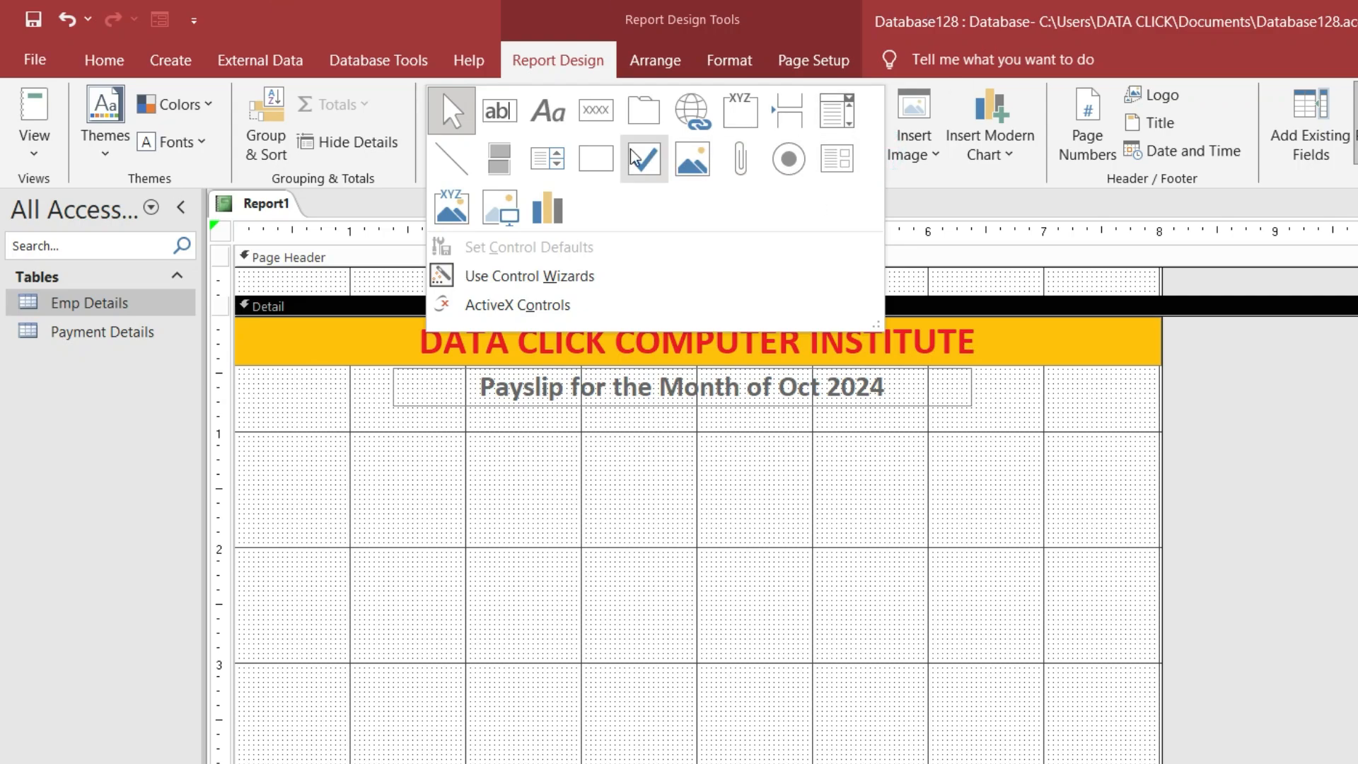
left_click(598, 172)
mouse_move(239, 431)
left_mouse_down()
mouse_move(660, 583)
mouse_move(1044, 612)
mouse_move(1133, 636)
mouse_move(1147, 656)
left_mouse_up()
left_click_drag(910, 434, 910, 424)
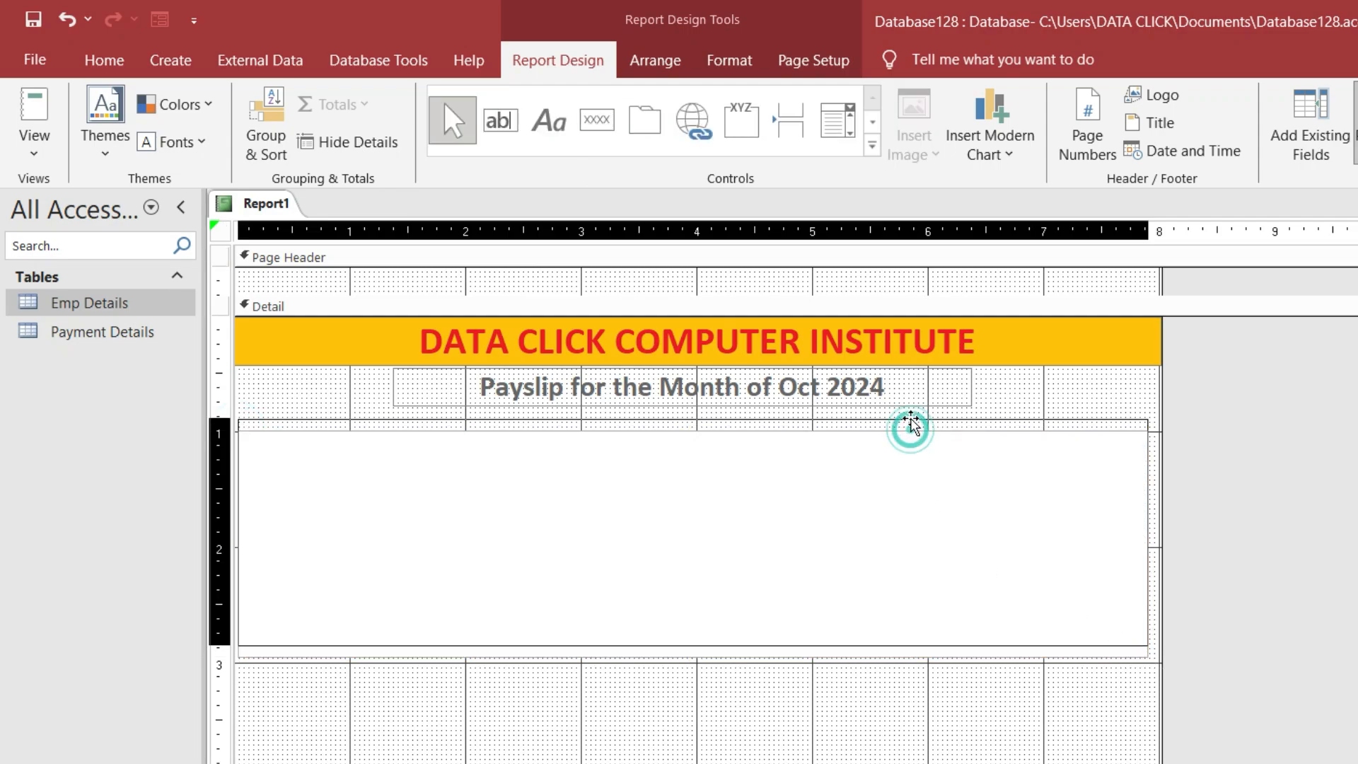
Collapse the empty Page Header and fit the rectangle just under the subtitle, slightly wider
left_click_drag(385, 294, 385, 264)
left_click(709, 390)
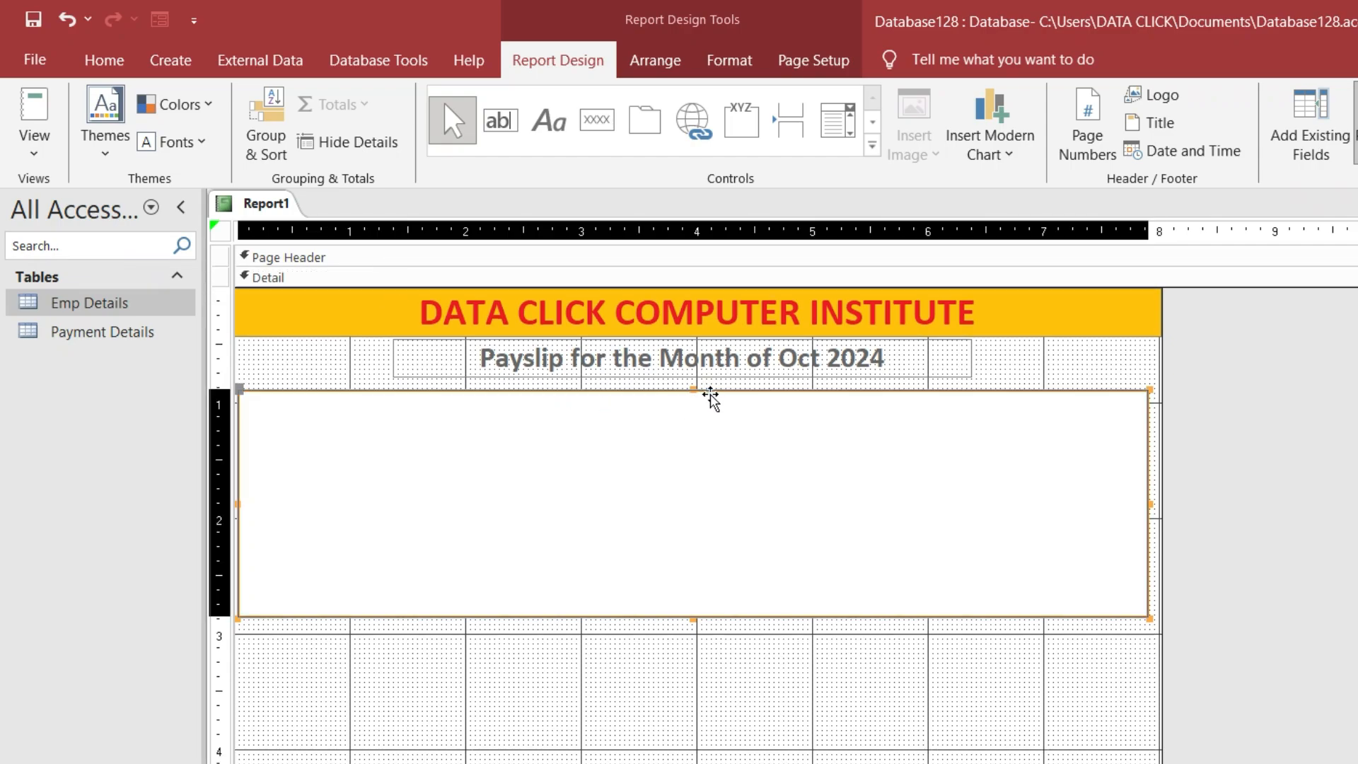
left_click_drag(711, 389, 710, 386)
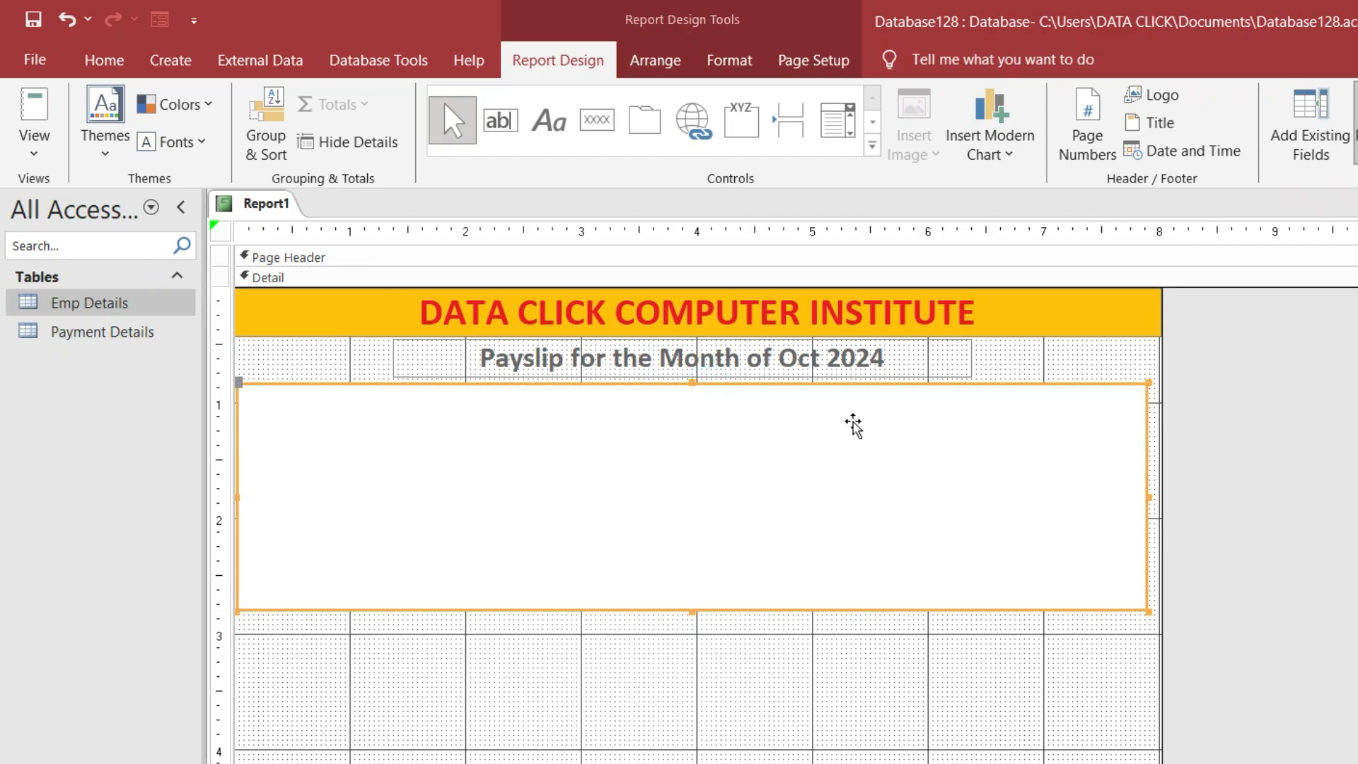
left_click_drag(1149, 497, 1157, 497)
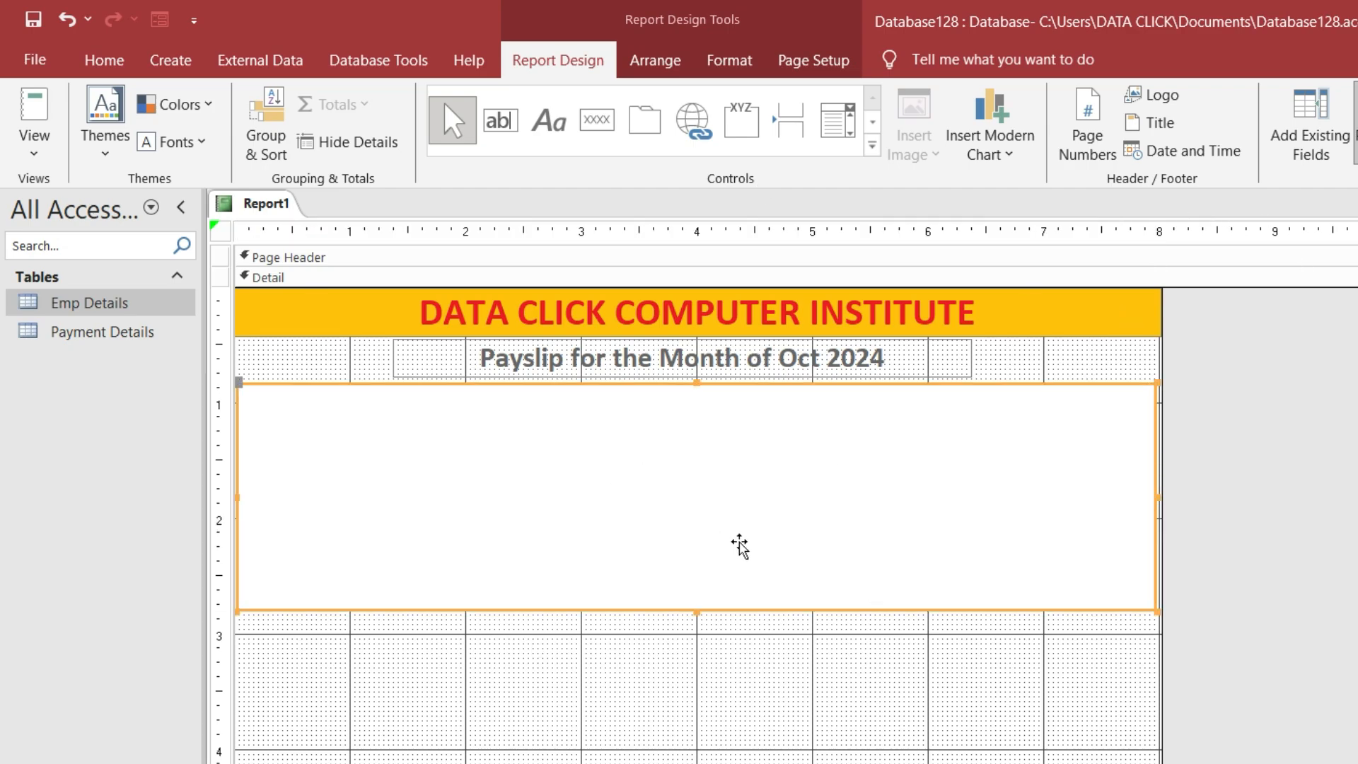
Set the rectangle's Shape Fill to Transparent
left_click(787, 65)
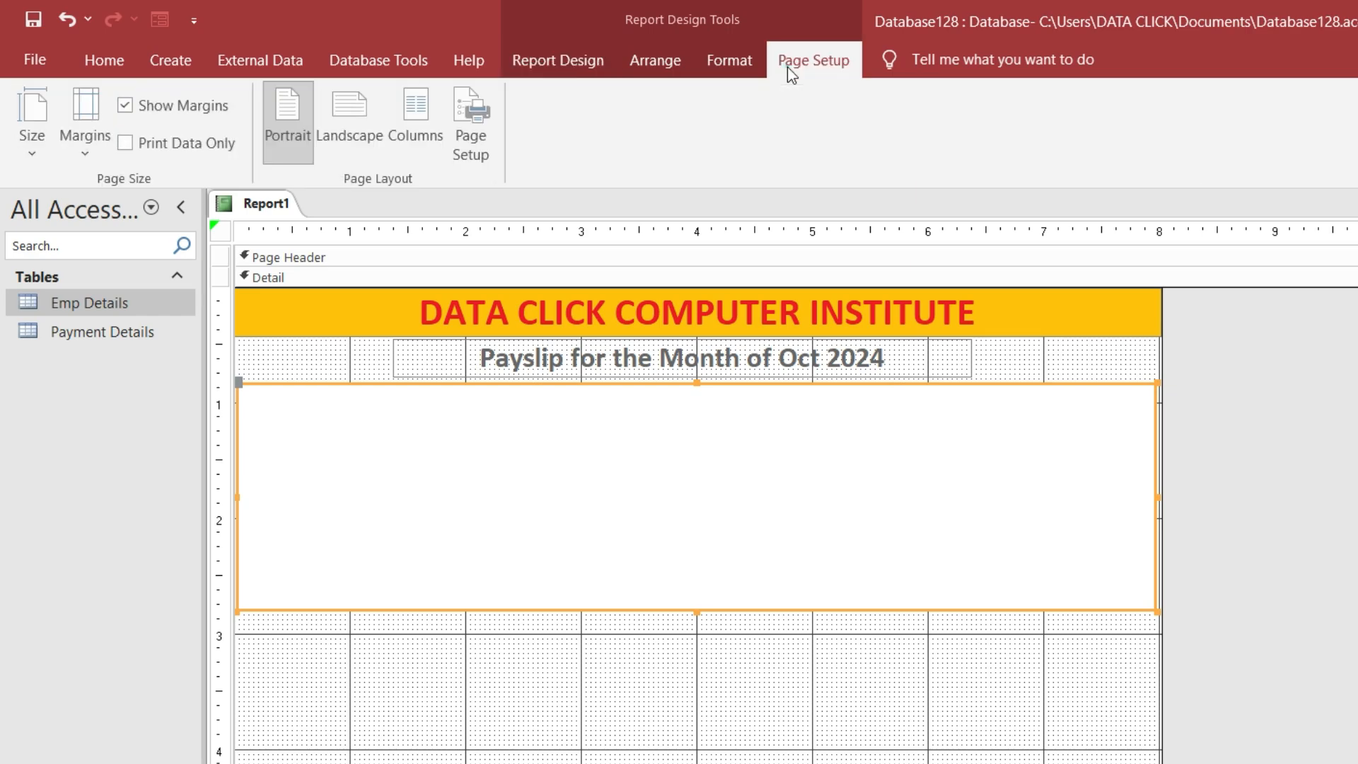
left_click(701, 65)
left_click(682, 61)
left_click(785, 61)
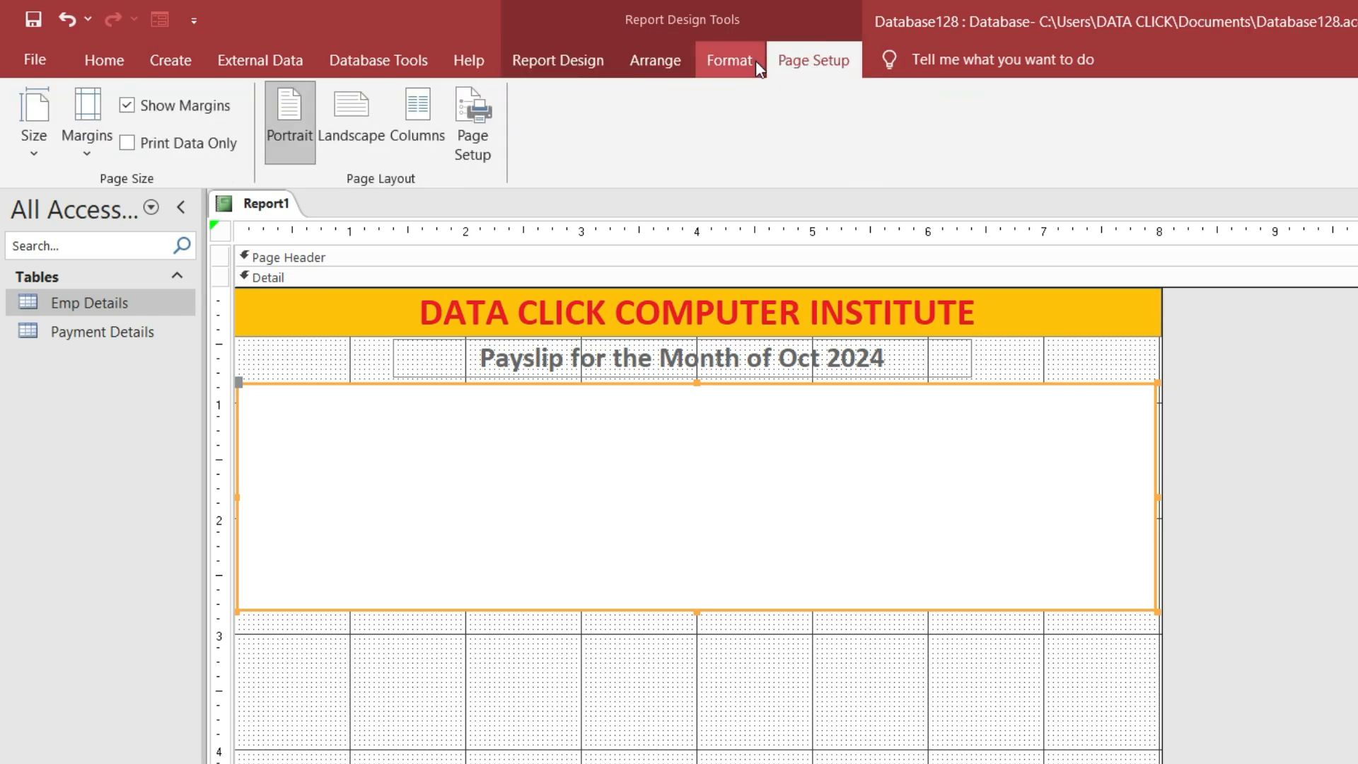
left_click(755, 60)
left_click(1143, 96)
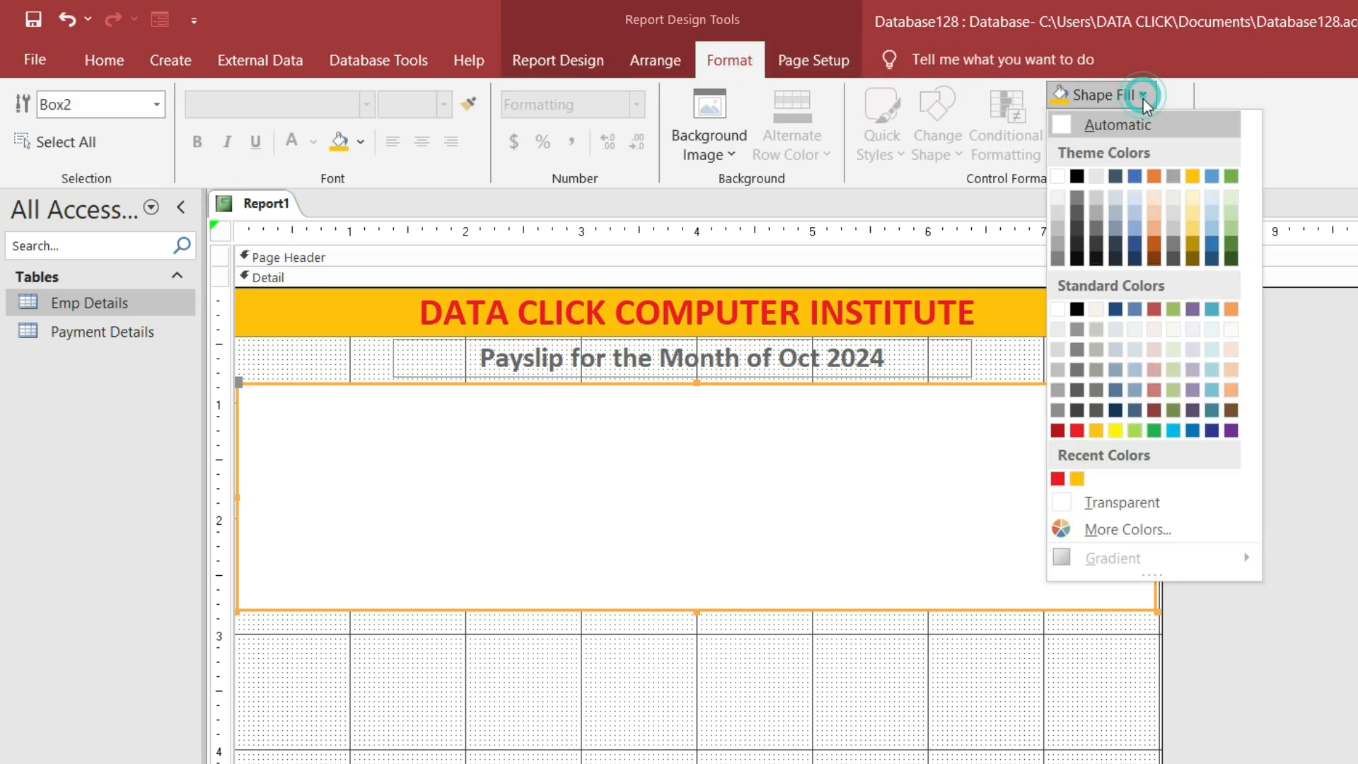
left_click(1146, 500)
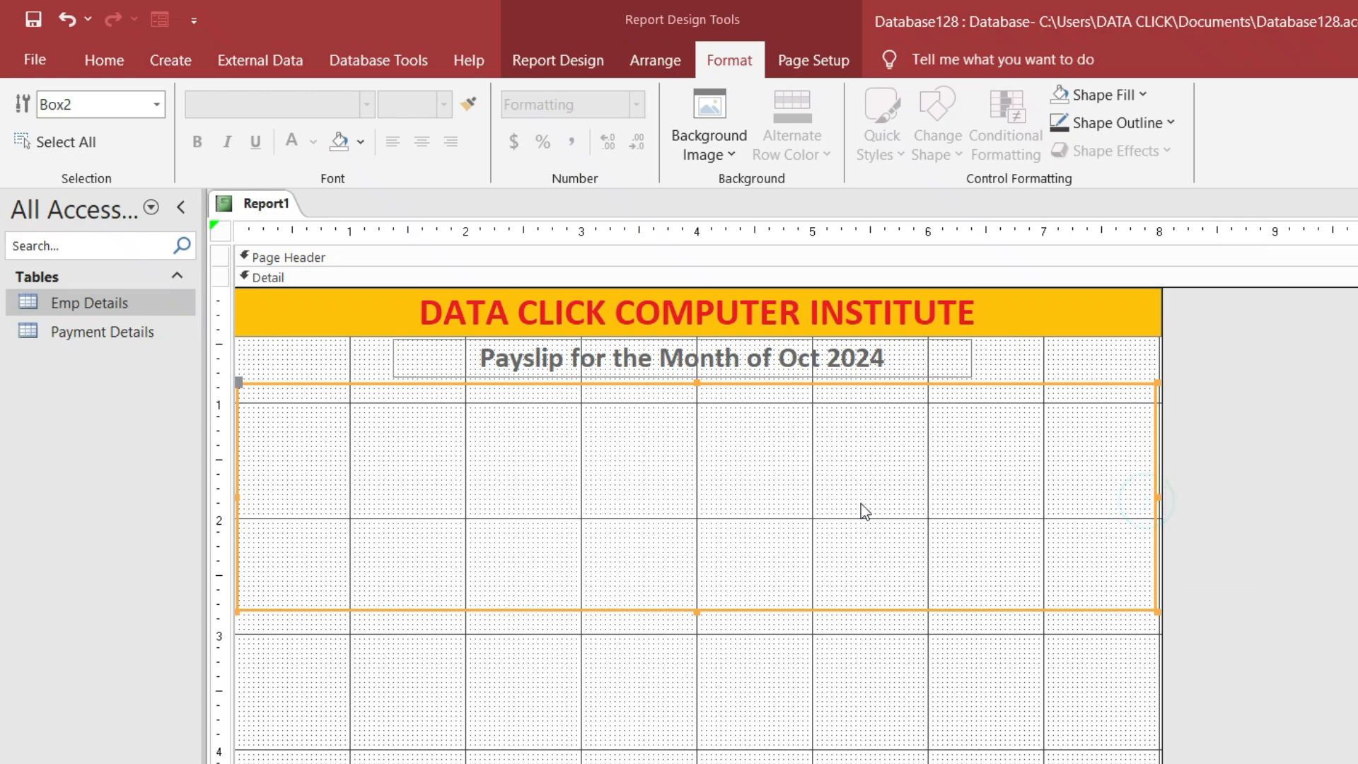
Give the rectangle a black outline with a thicker 2 pt line
left_click(1122, 119)
left_click(1080, 203)
left_click(1120, 122)
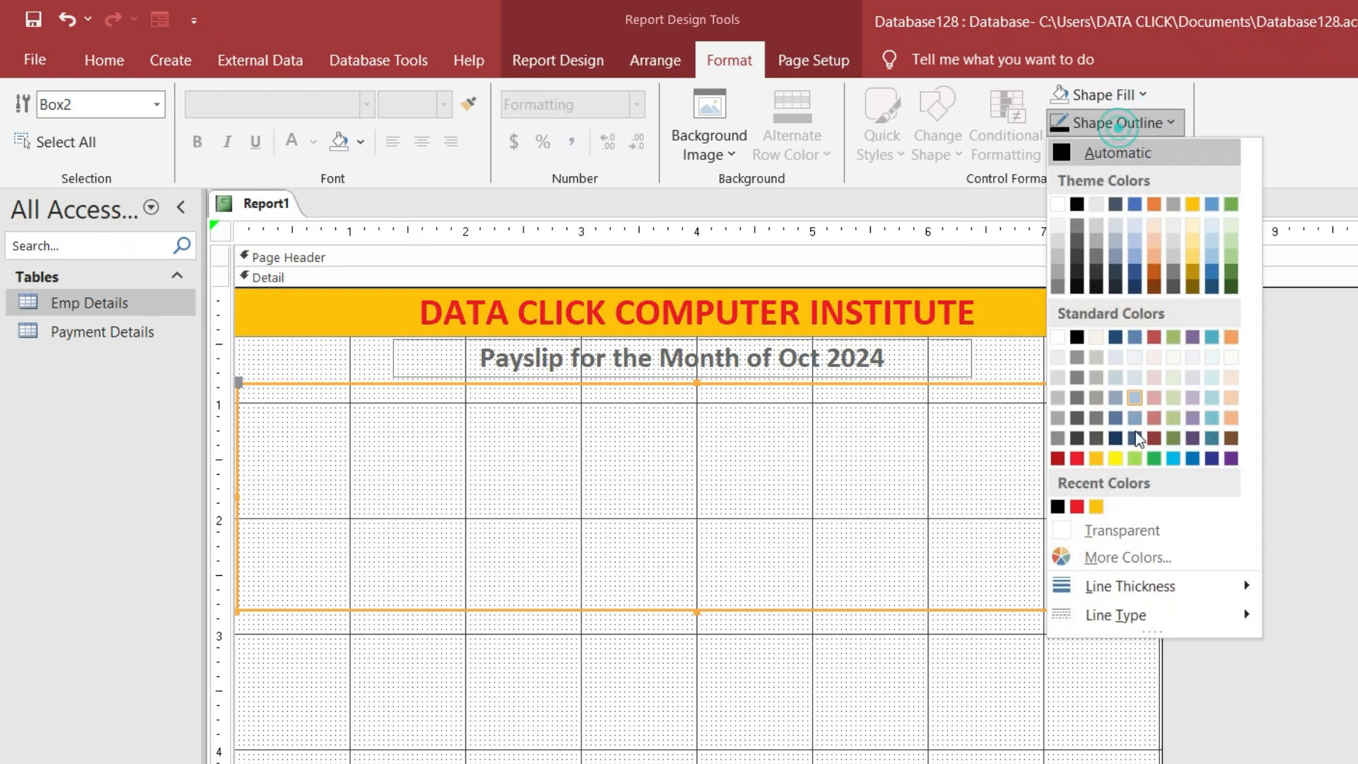
mouse_move(1189, 608)
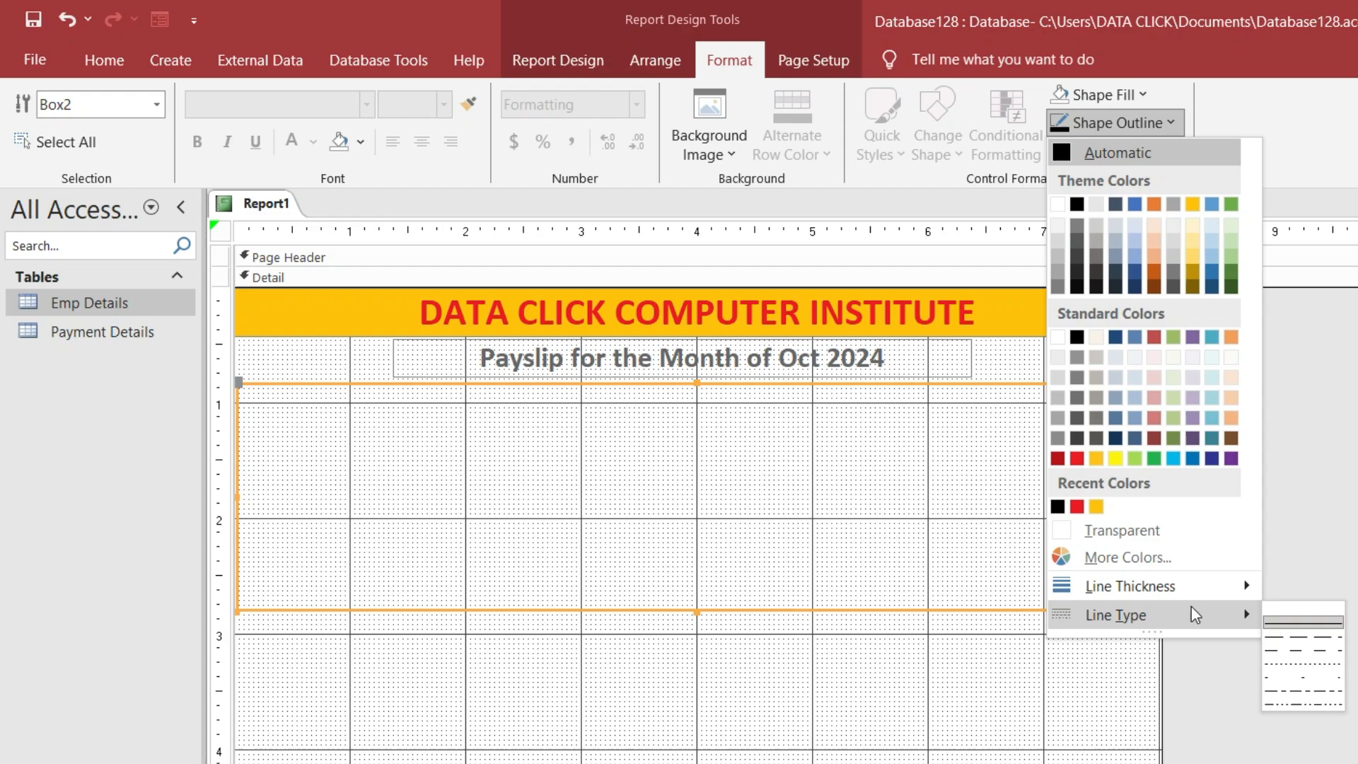
mouse_move(1214, 587)
left_click(1287, 608)
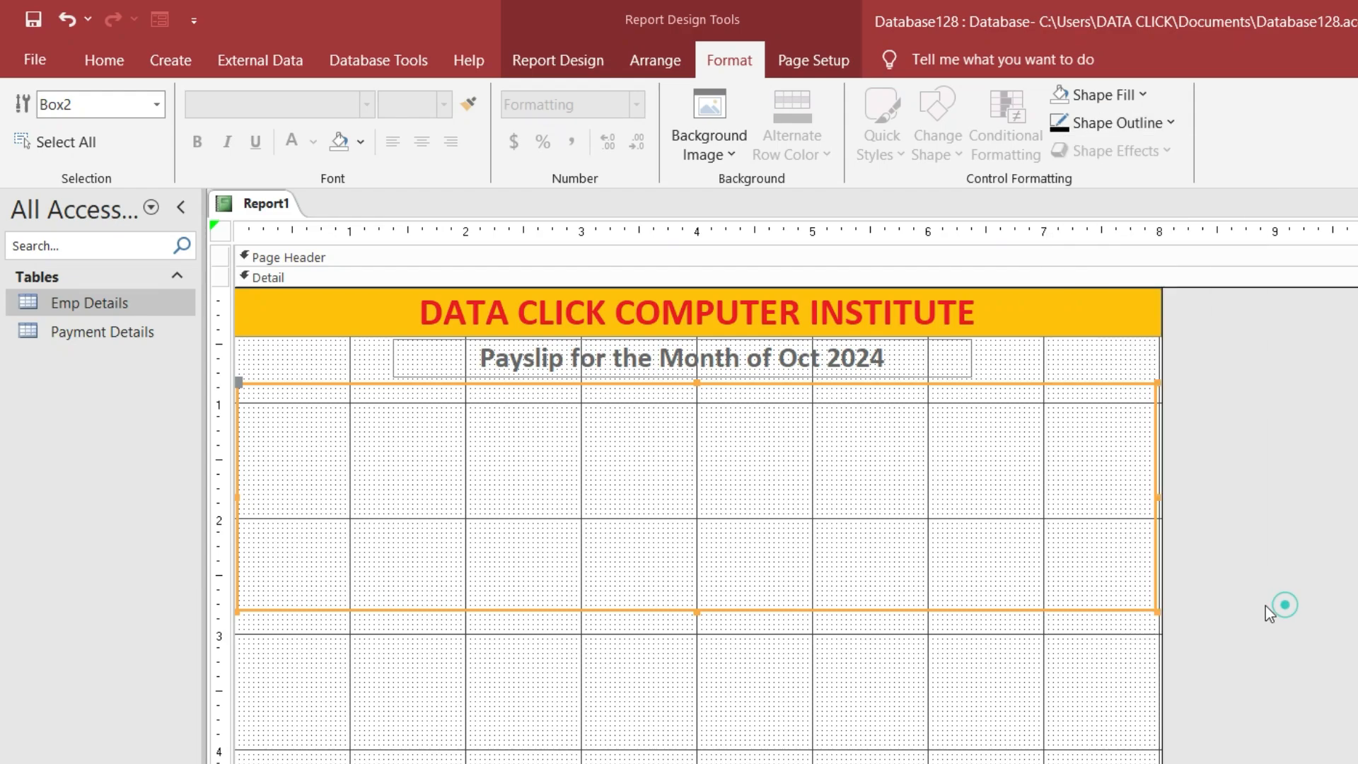
Narrow the box to fit within the page, checking it in Print Preview before and after
left_click(29, 57)
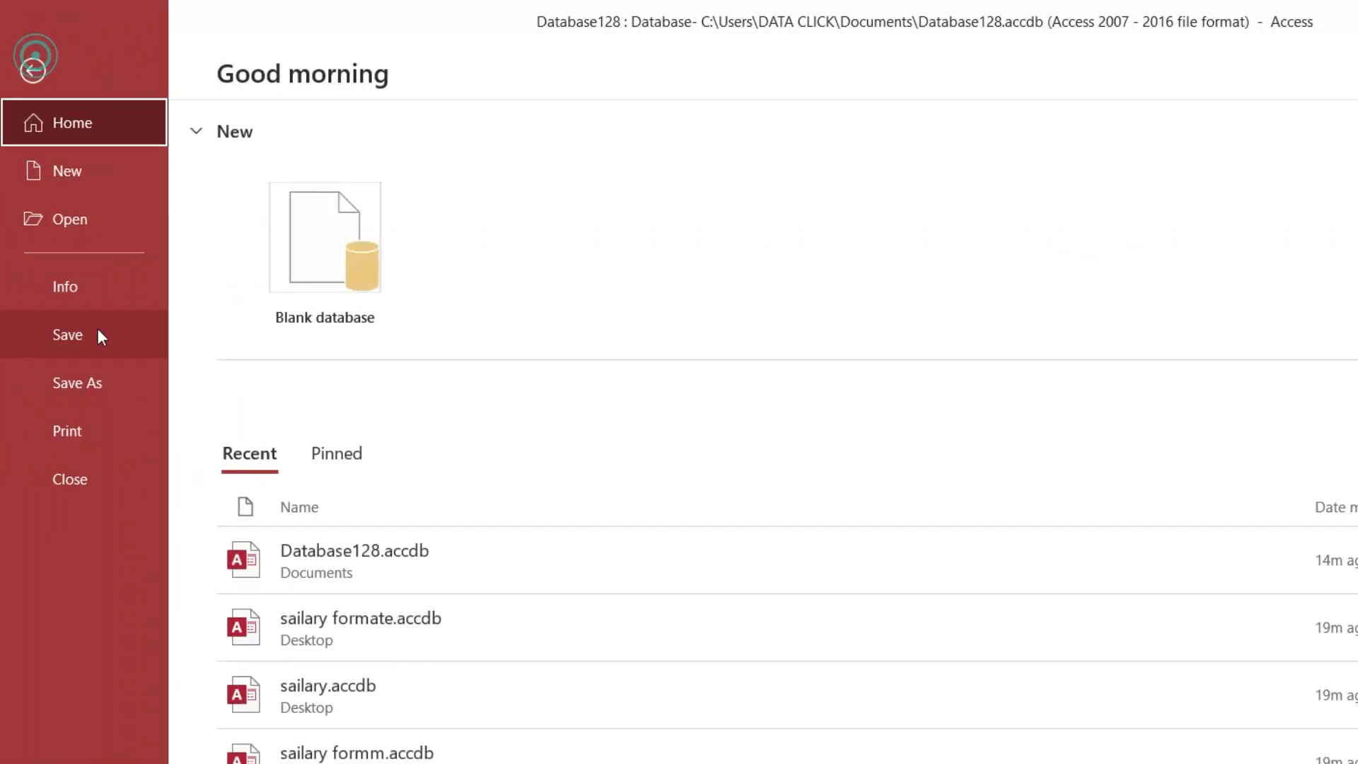
left_click(92, 431)
left_click(362, 339)
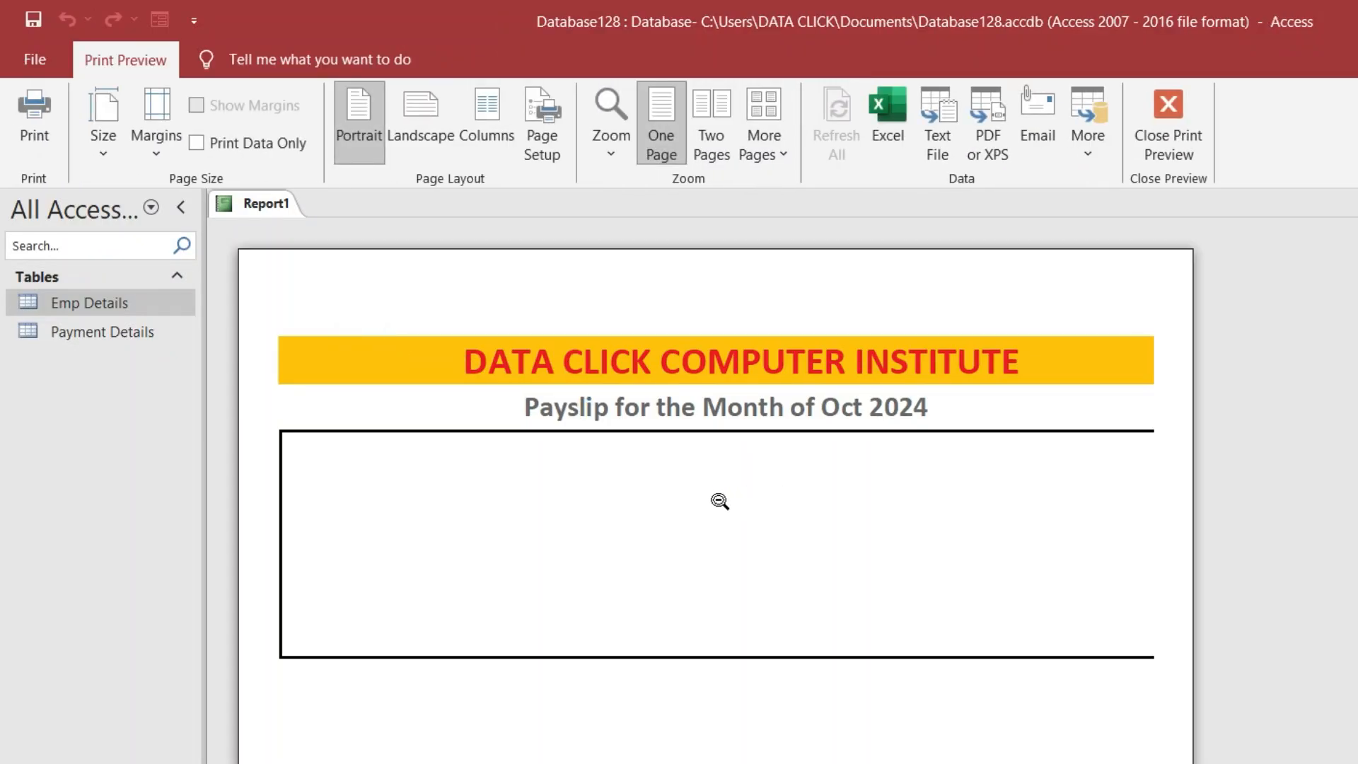
left_click(1177, 152)
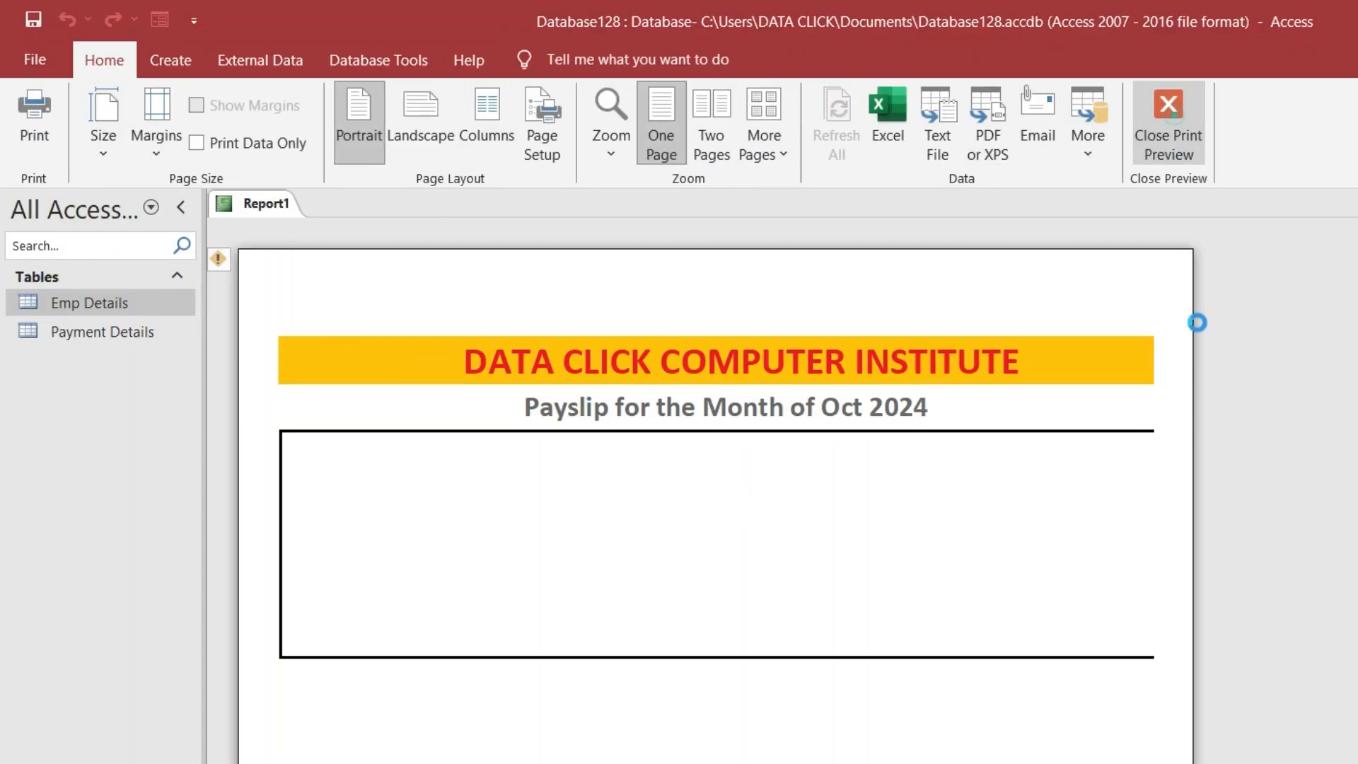
left_click_drag(1159, 493, 1105, 497)
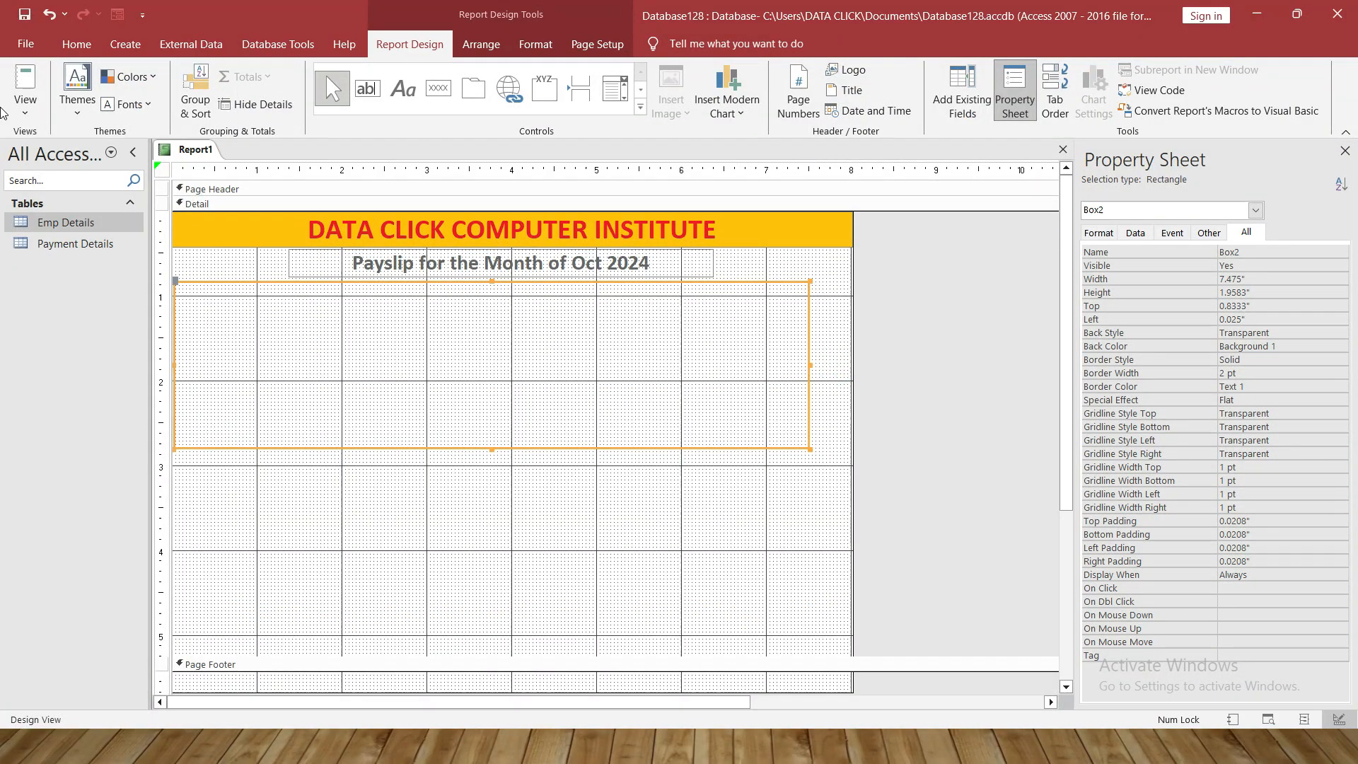
left_click(25, 44)
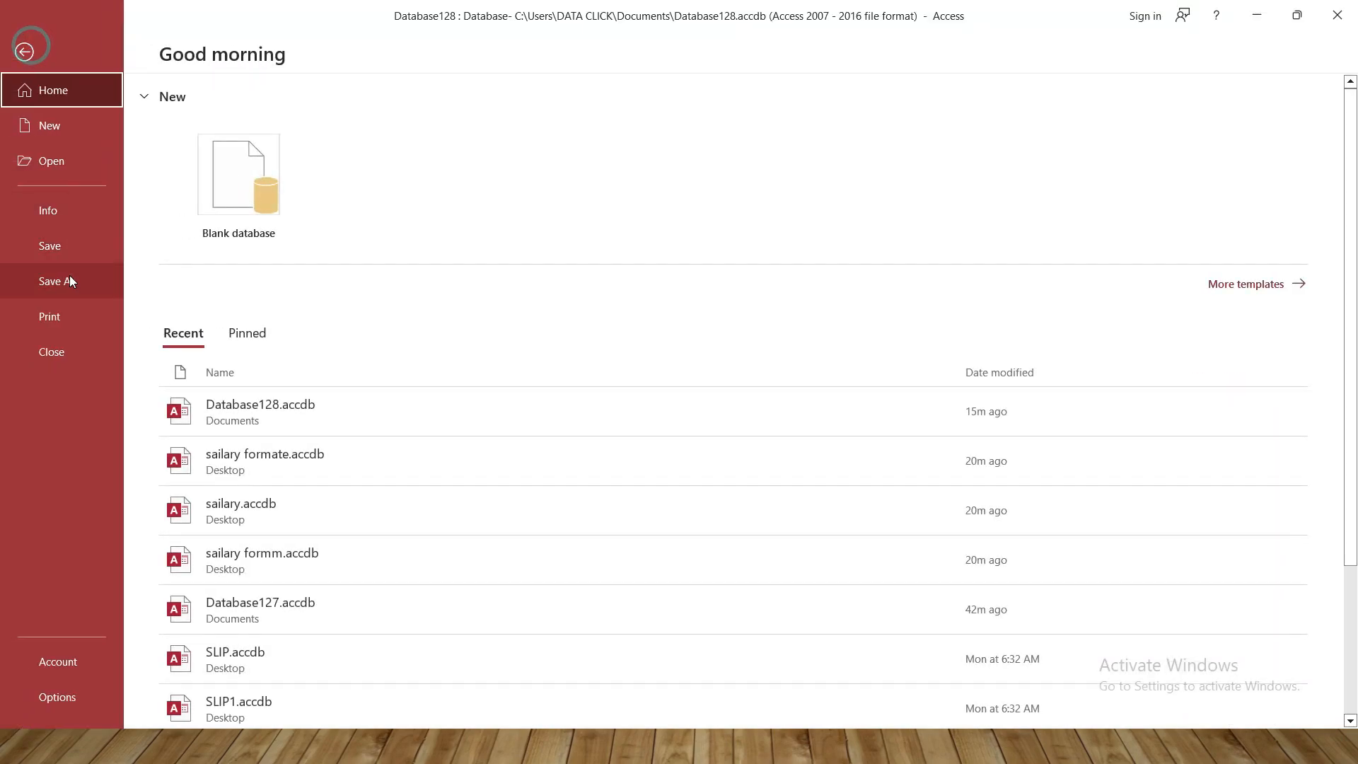
left_click(66, 310)
left_click(240, 246)
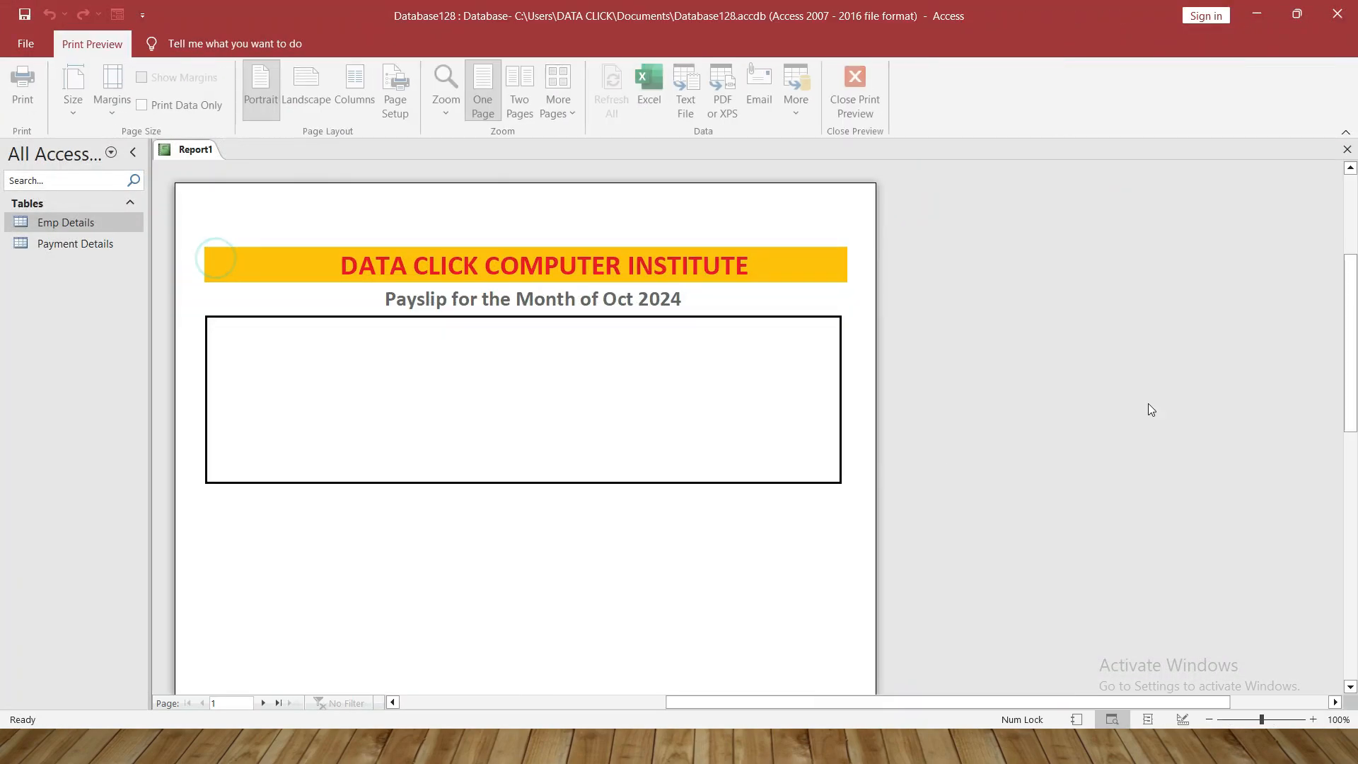
left_click(869, 116)
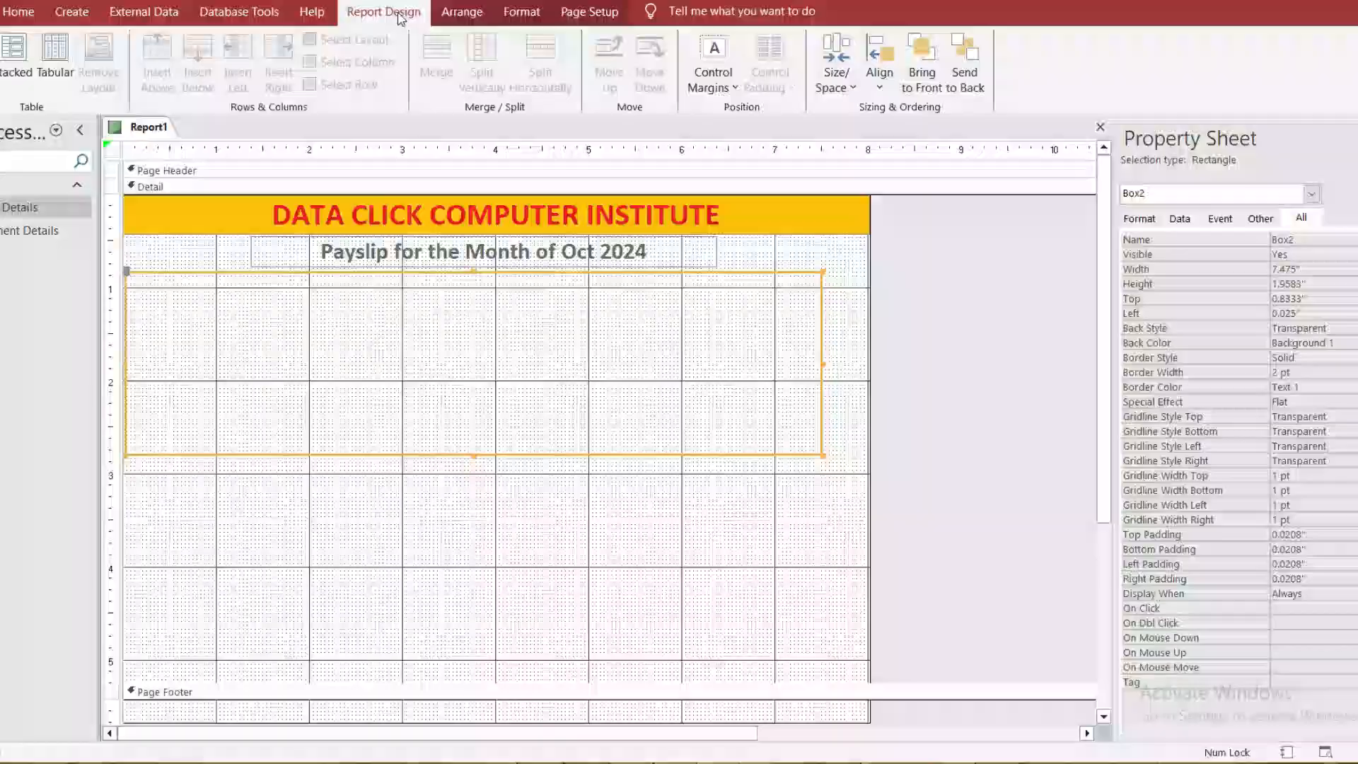
left_click(400, 19)
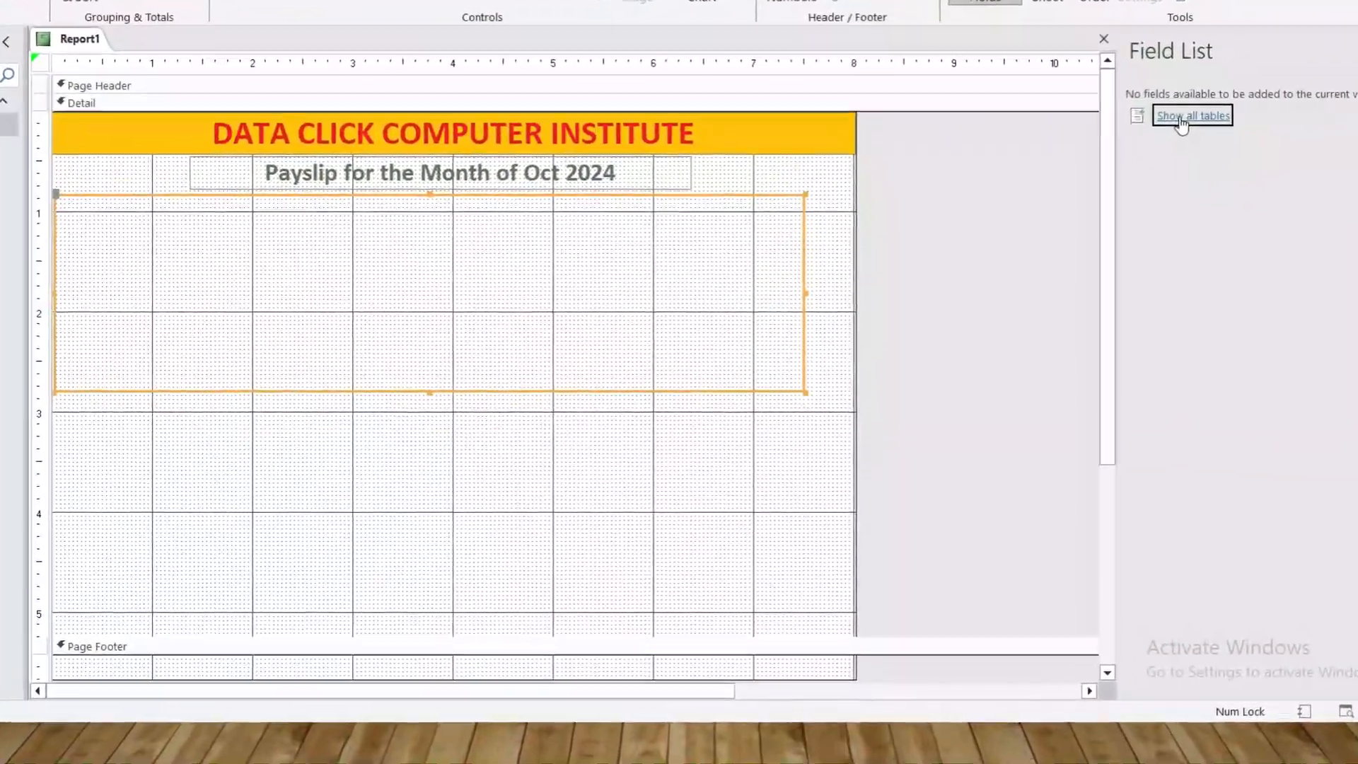
Add Employee ID and Date from Emp Details to the box's top row
left_click(1120, 214)
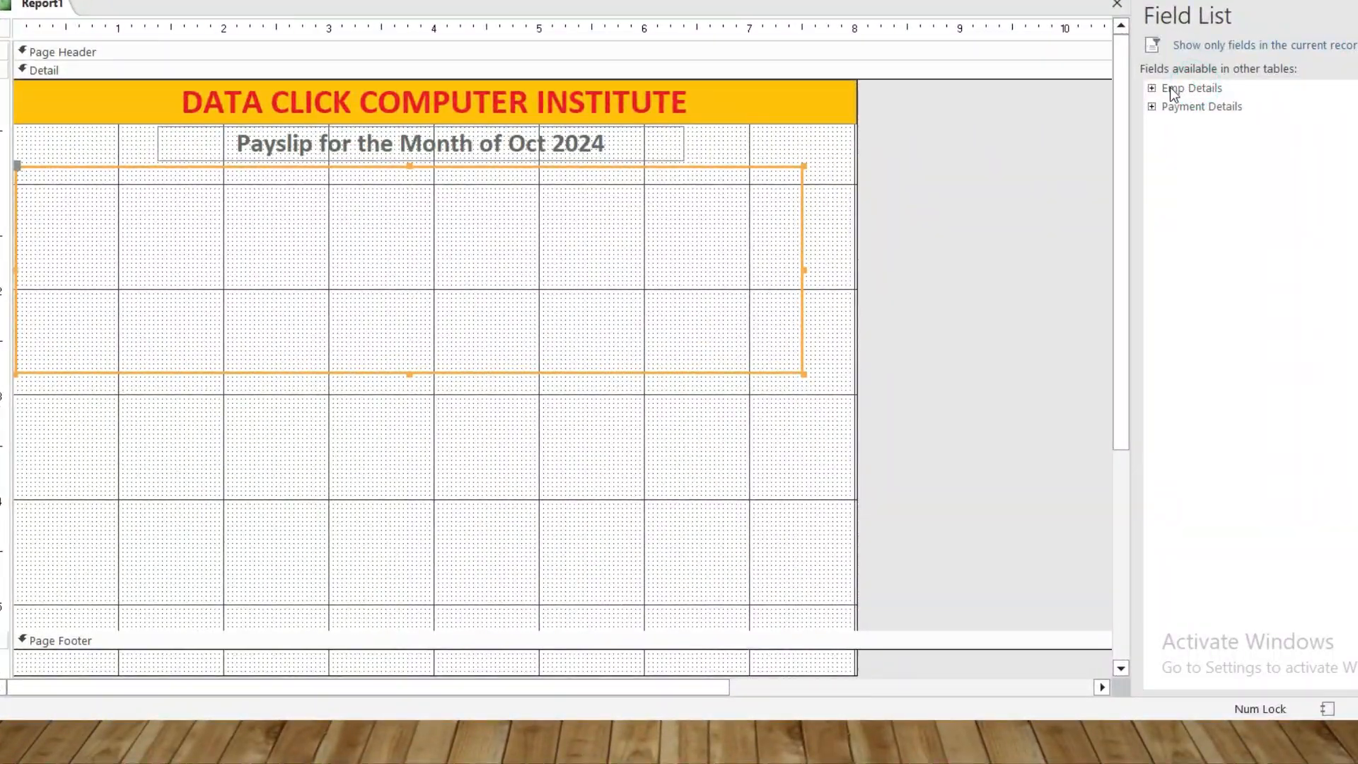
left_click(1167, 88)
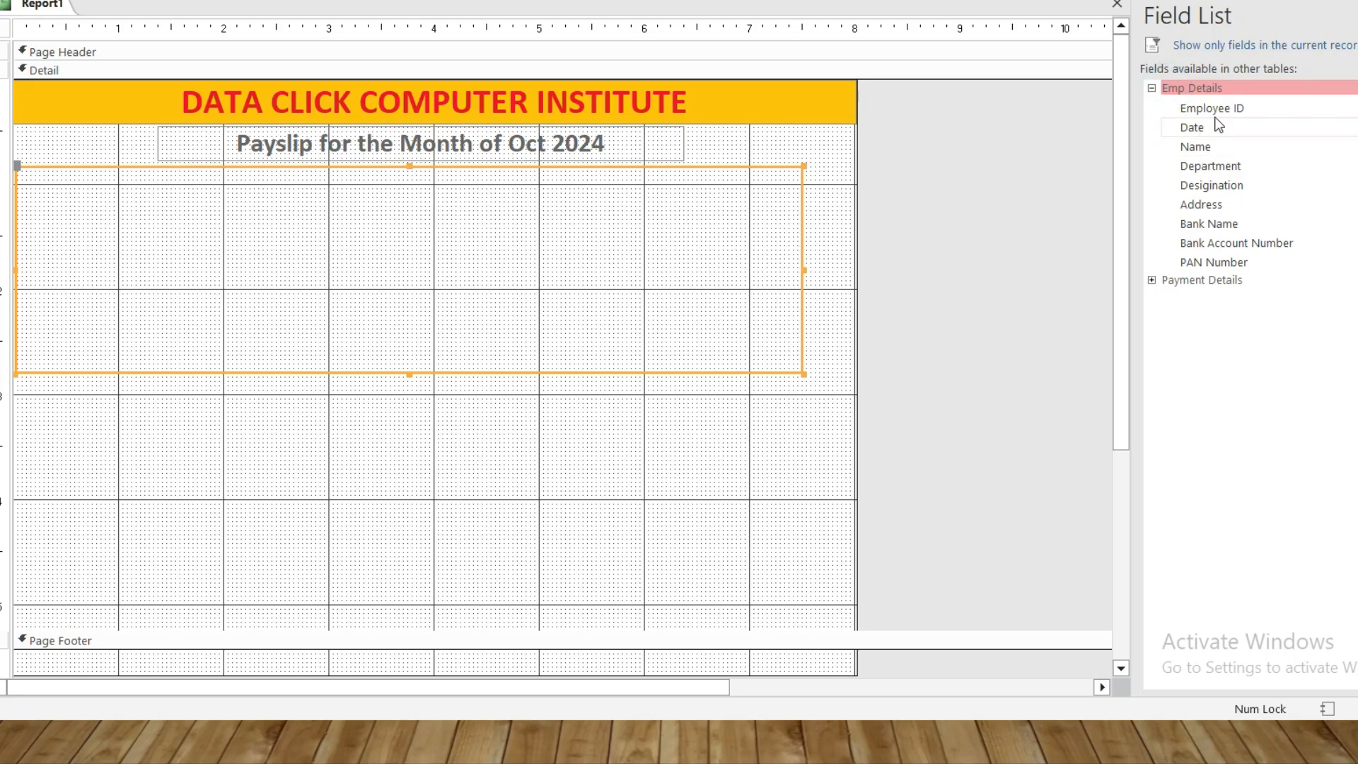
left_click_drag(1212, 110, 394, 222)
left_click_drag(261, 221, 36, 184)
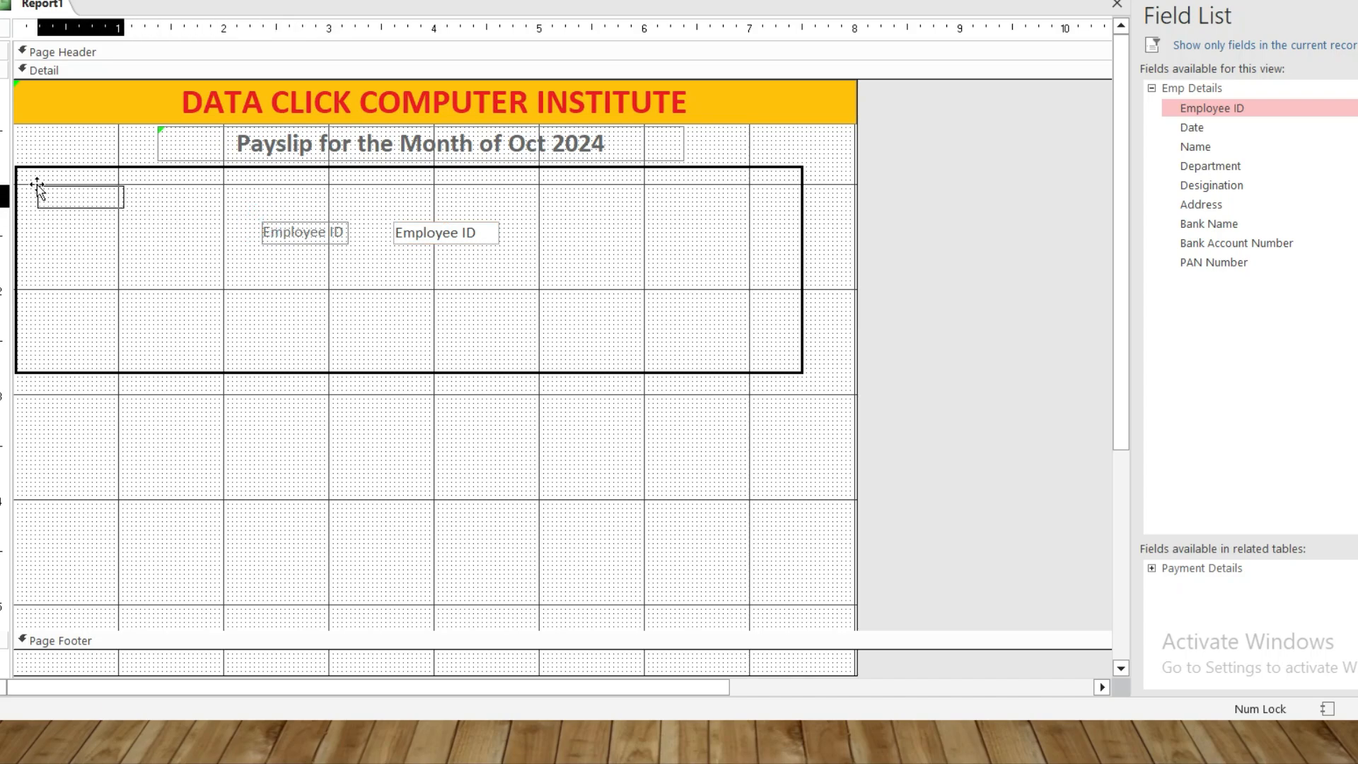
left_click_drag(390, 225, 178, 189)
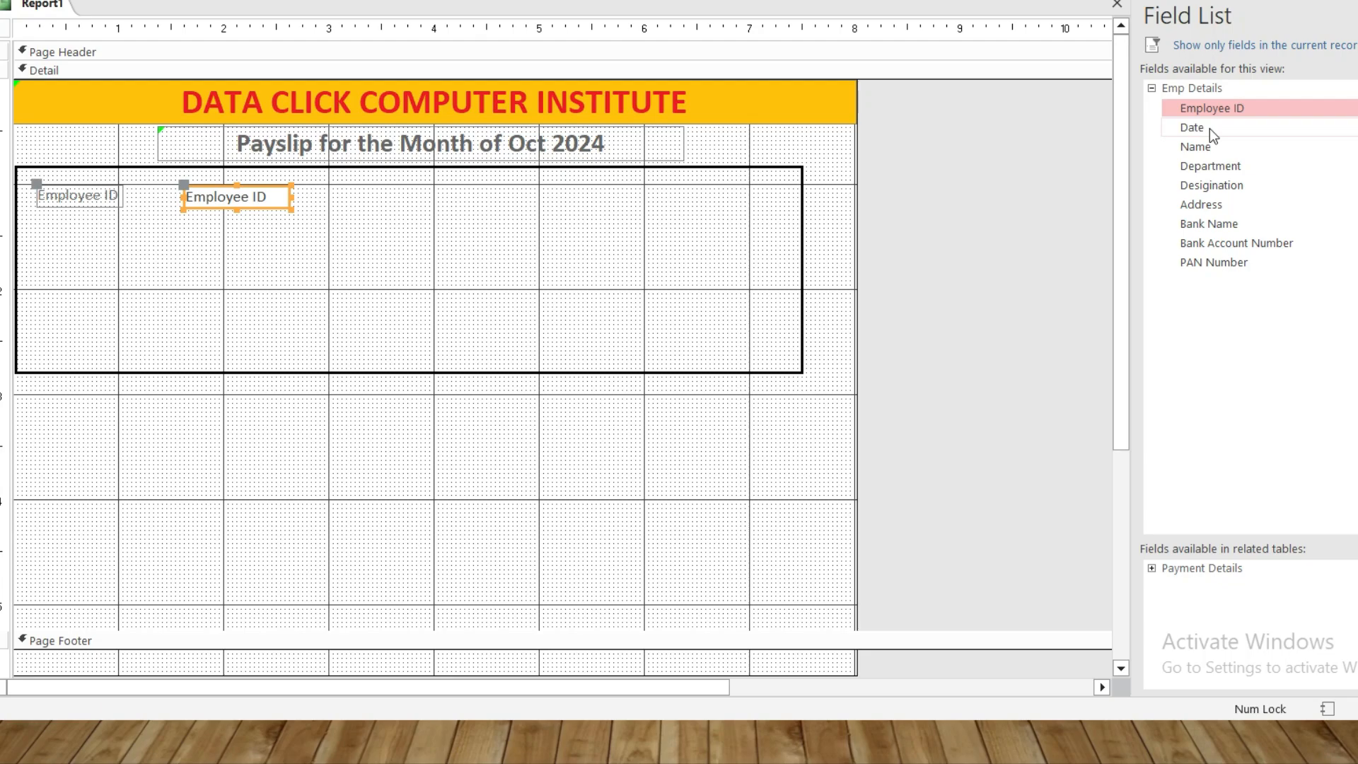
left_click_drag(1211, 129, 677, 185)
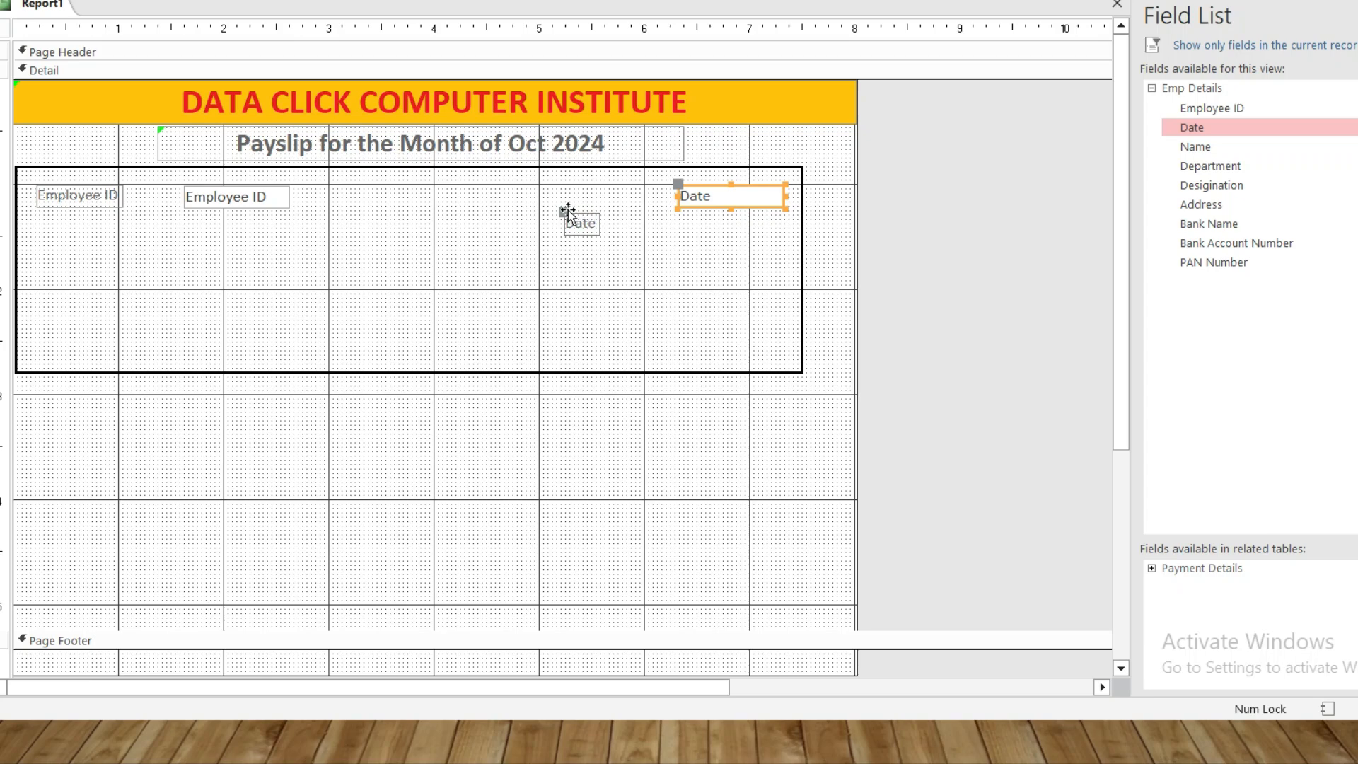
left_click_drag(567, 212, 510, 183)
Add Name, Department, Designation and Address in a left column under Employee ID
left_click_drag(1195, 146, 590, 286)
left_click_drag(454, 277, 42, 227)
left_click_drag(586, 278, 184, 225)
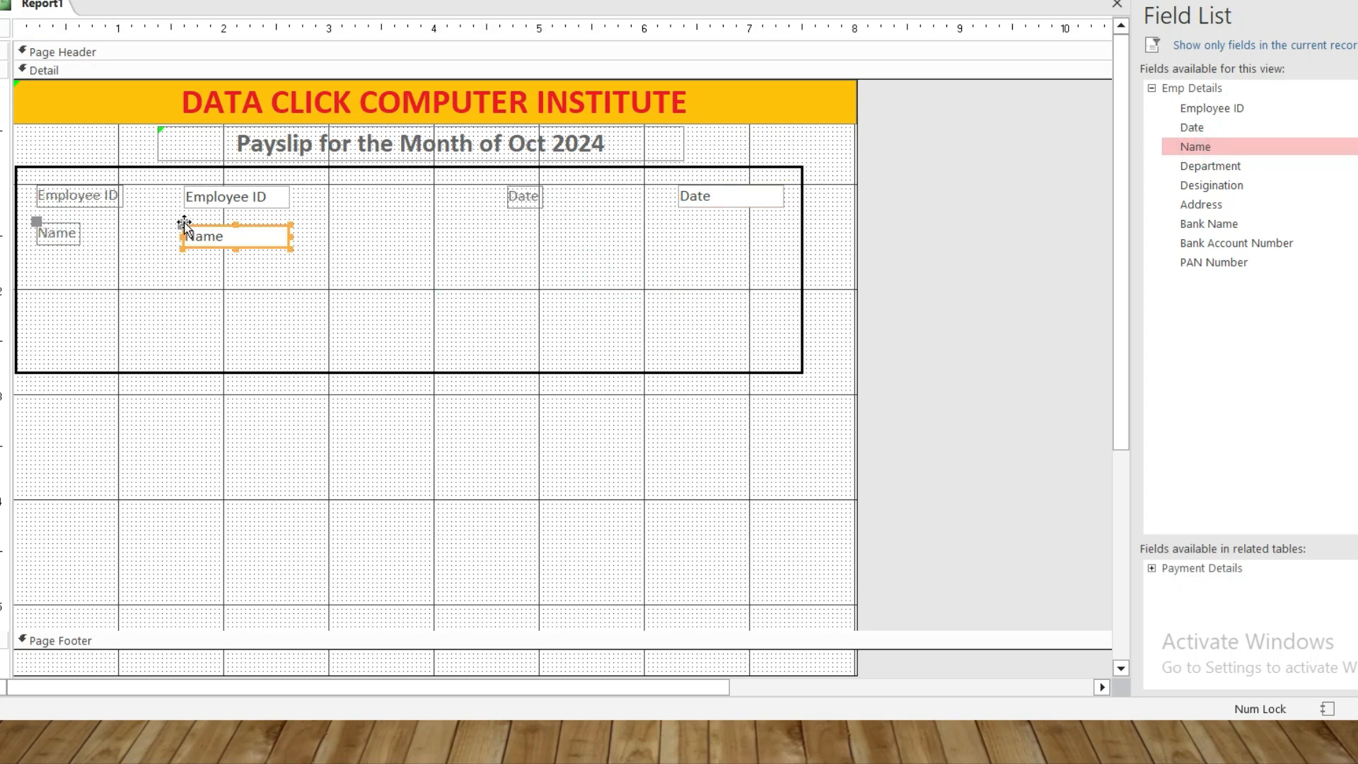
left_click_drag(1210, 166, 501, 324)
left_click_drag(91, 275, 35, 258)
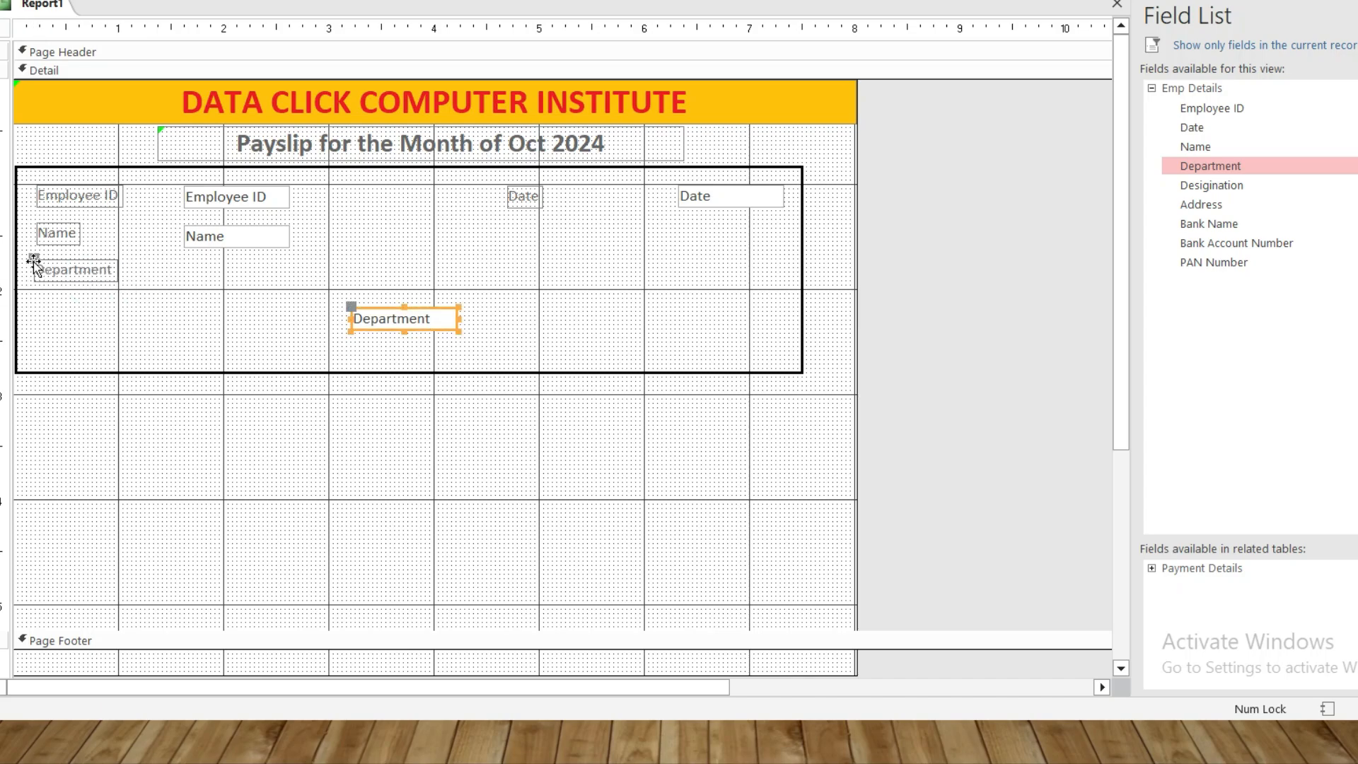
left_click_drag(350, 304, 184, 266)
left_click_drag(1211, 184, 314, 324)
left_click_drag(212, 327, 61, 308)
left_click_drag(333, 327, 202, 315)
left_click_drag(1201, 204, 392, 353)
left_click_drag(223, 336, 60, 330)
left_click_drag(394, 352, 186, 343)
Add Bank Name, Bank Account Number and PAN Number in a right column under Date
left_click_drag(1209, 223, 610, 280)
left_click_drag(611, 274, 647, 223)
left_click_drag(708, 197, 674, 197)
left_click_drag(495, 283, 522, 235)
left_click_drag(1236, 243, 640, 272)
left_click_drag(386, 298, 453, 240)
left_click_drag(524, 196, 466, 200)
left_click_drag(750, 276, 795, 276)
left_click_drag(1214, 261, 626, 322)
left_click_drag(625, 327, 643, 301)
left_click_drag(496, 328, 554, 315)
left_click(491, 359)
left_click(520, 315)
left_click(602, 341)
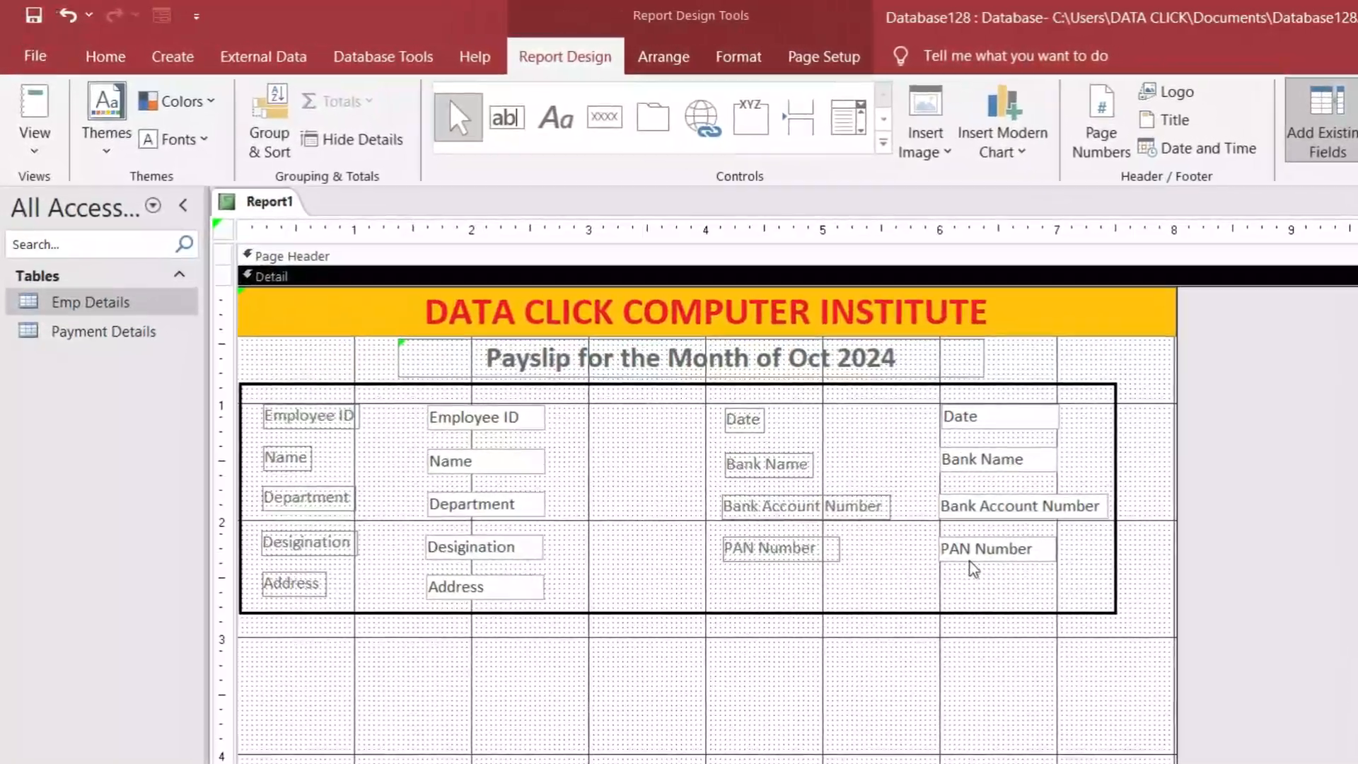
left_click(34, 142)
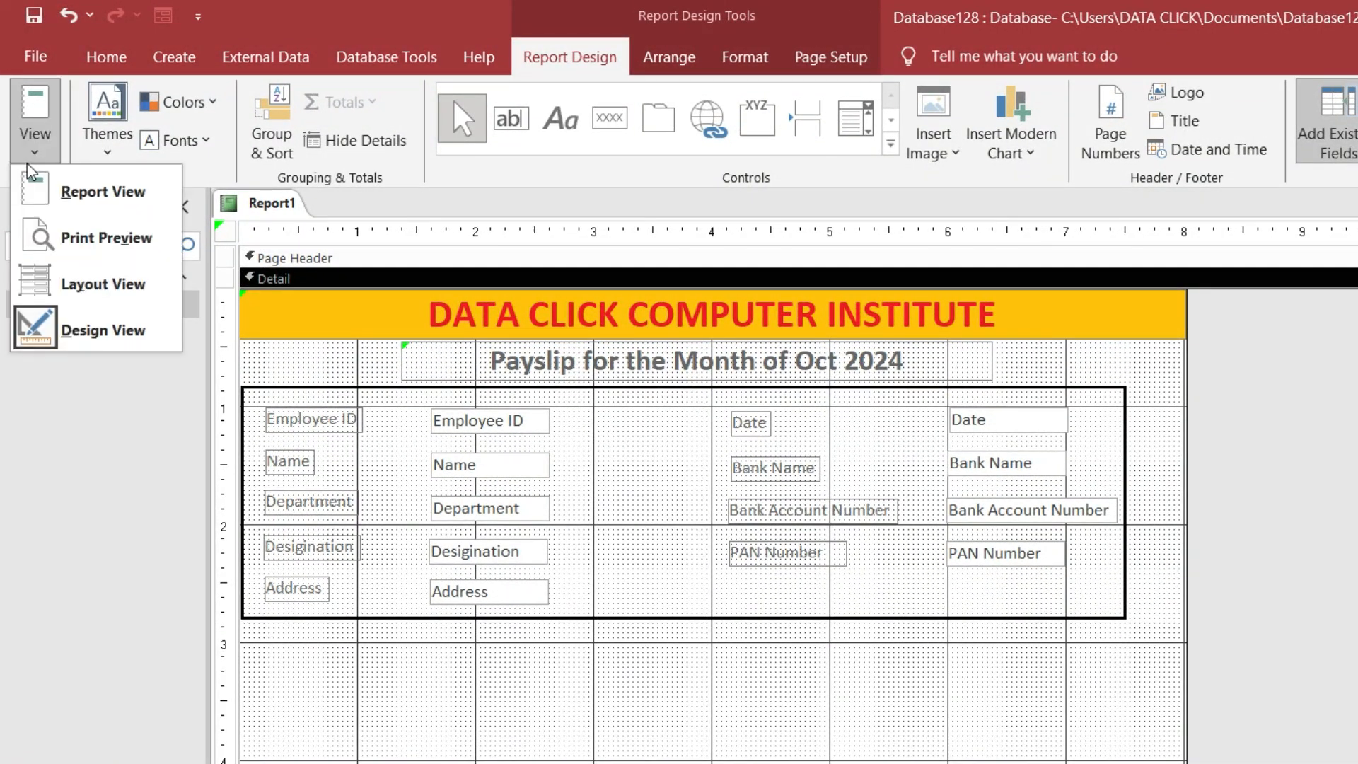
left_click(82, 196)
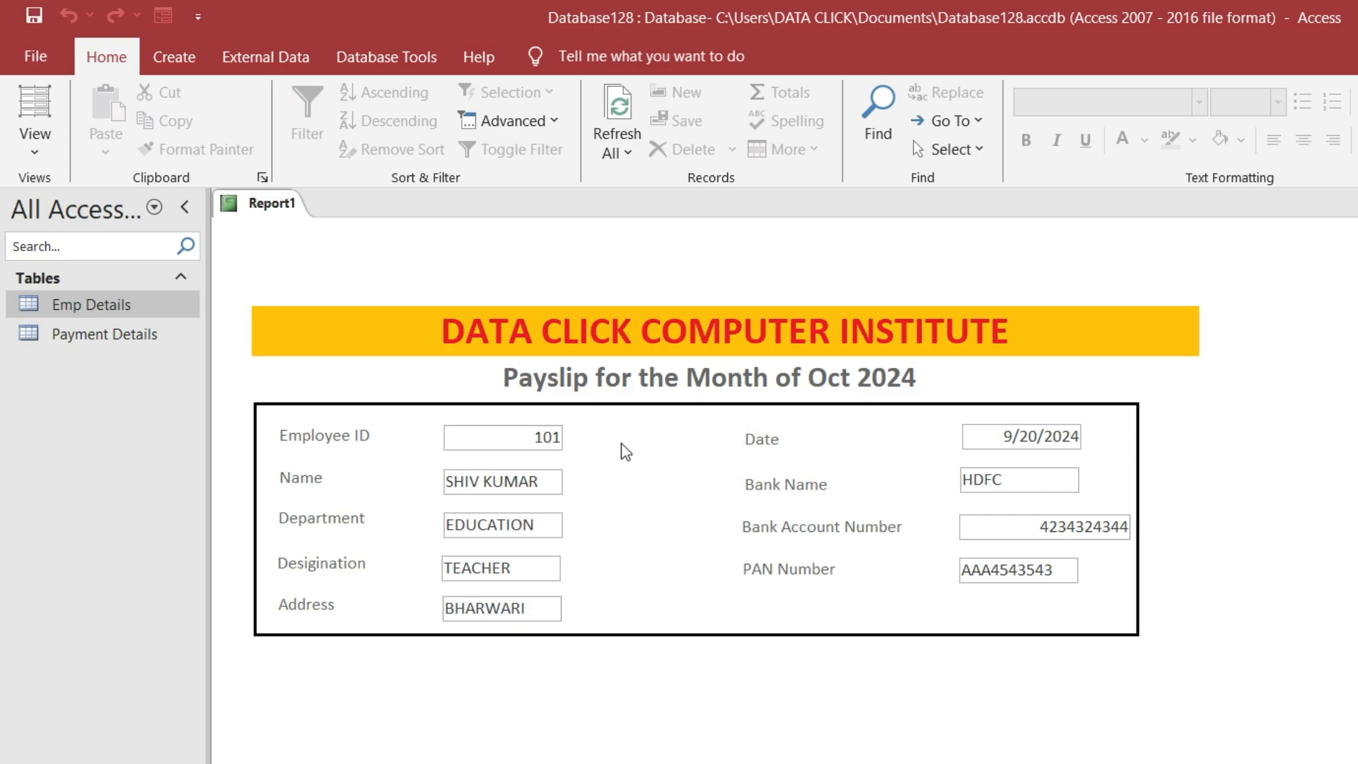
left_click(35, 142)
left_click(32, 327)
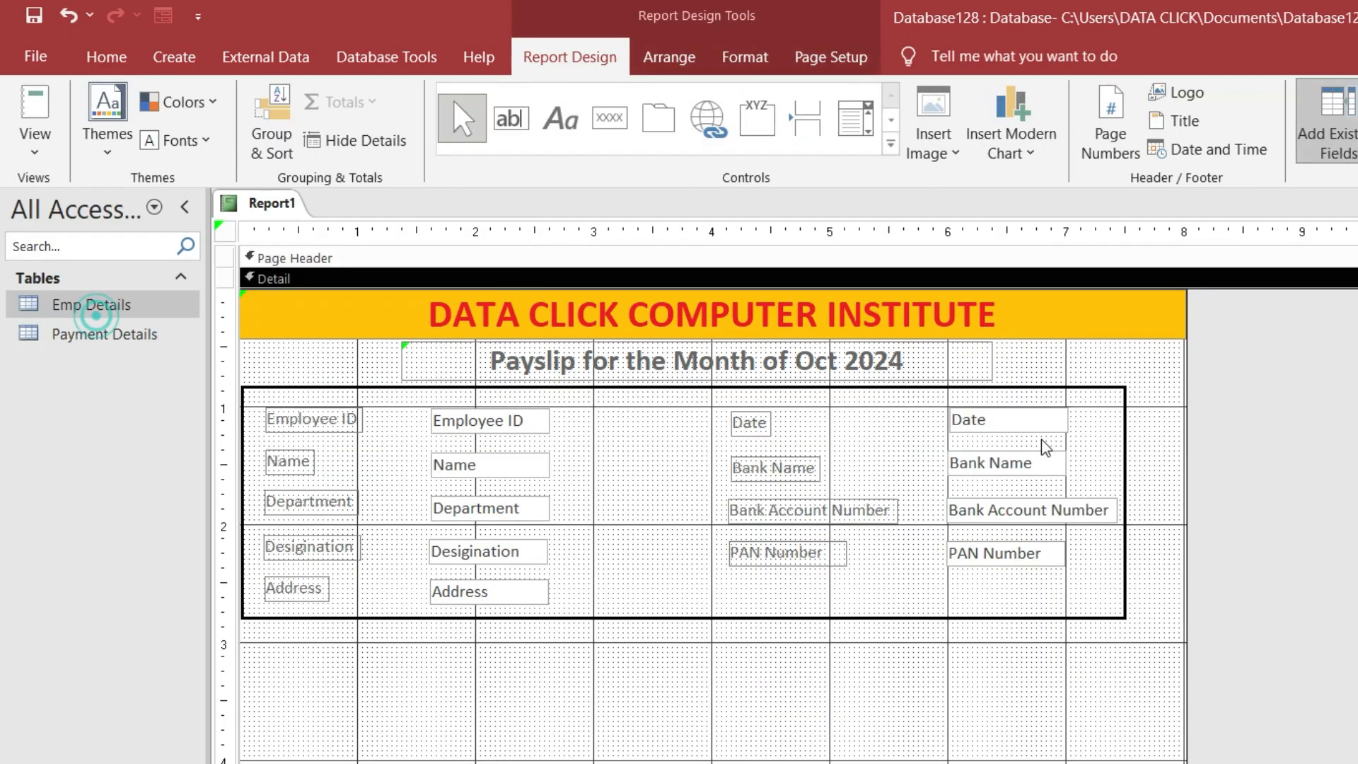
left_click(1028, 421)
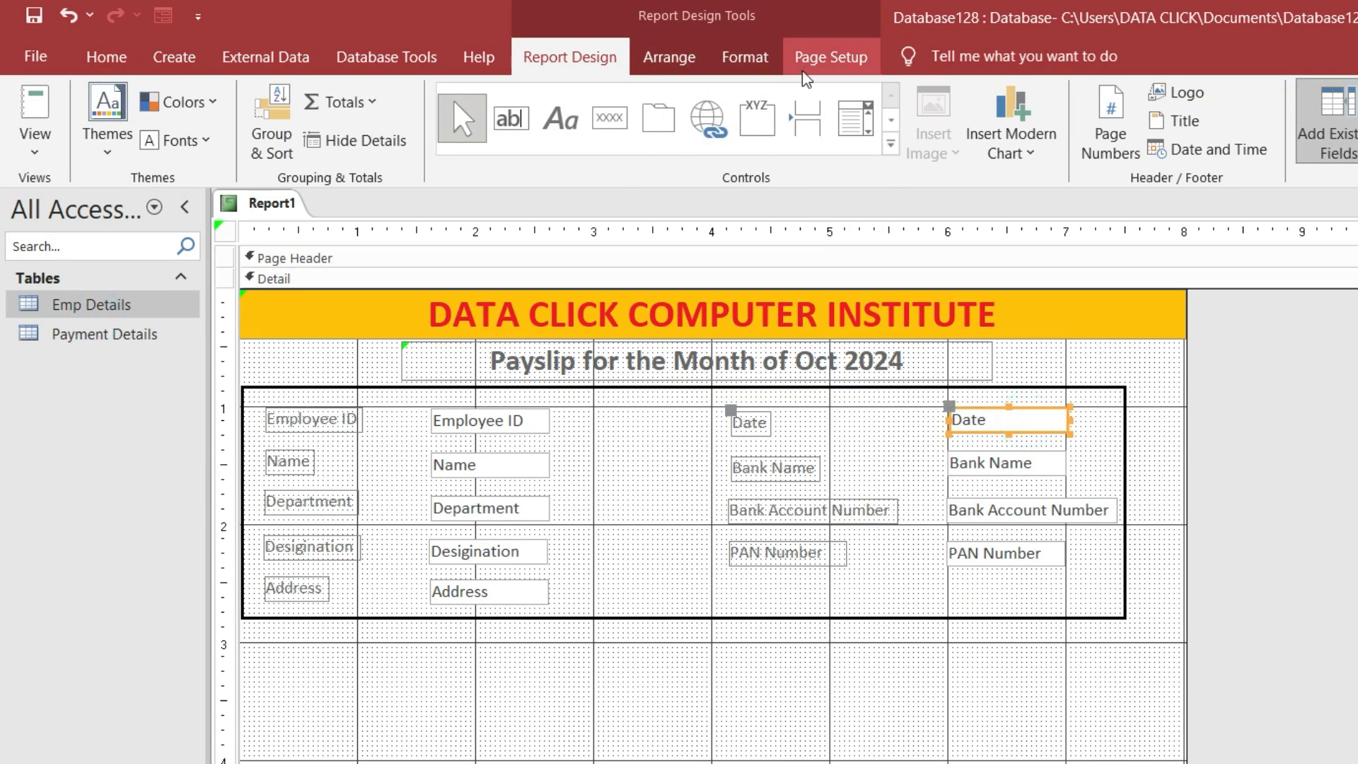
left_click(713, 63)
left_click(686, 61)
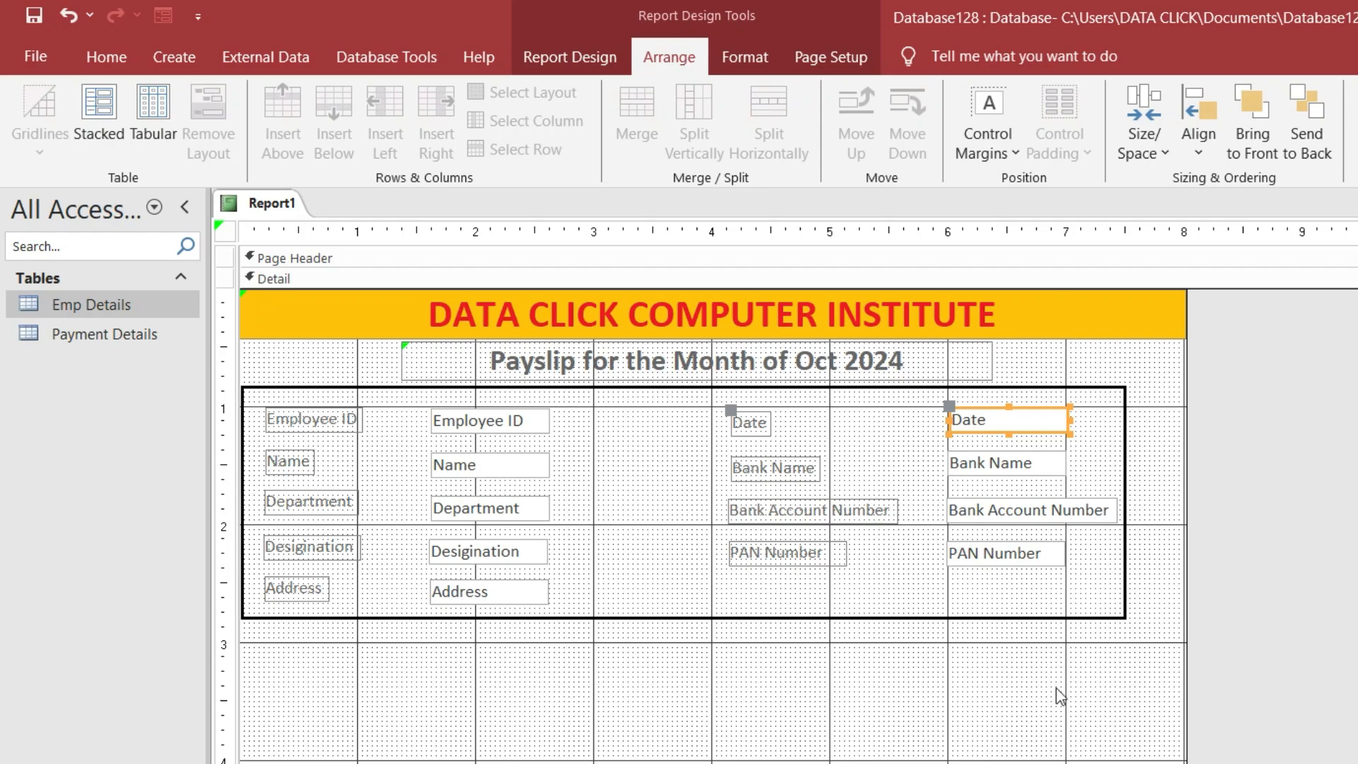
Left-align the Date, Bank Account Number and Employee ID value boxes
left_click(747, 58)
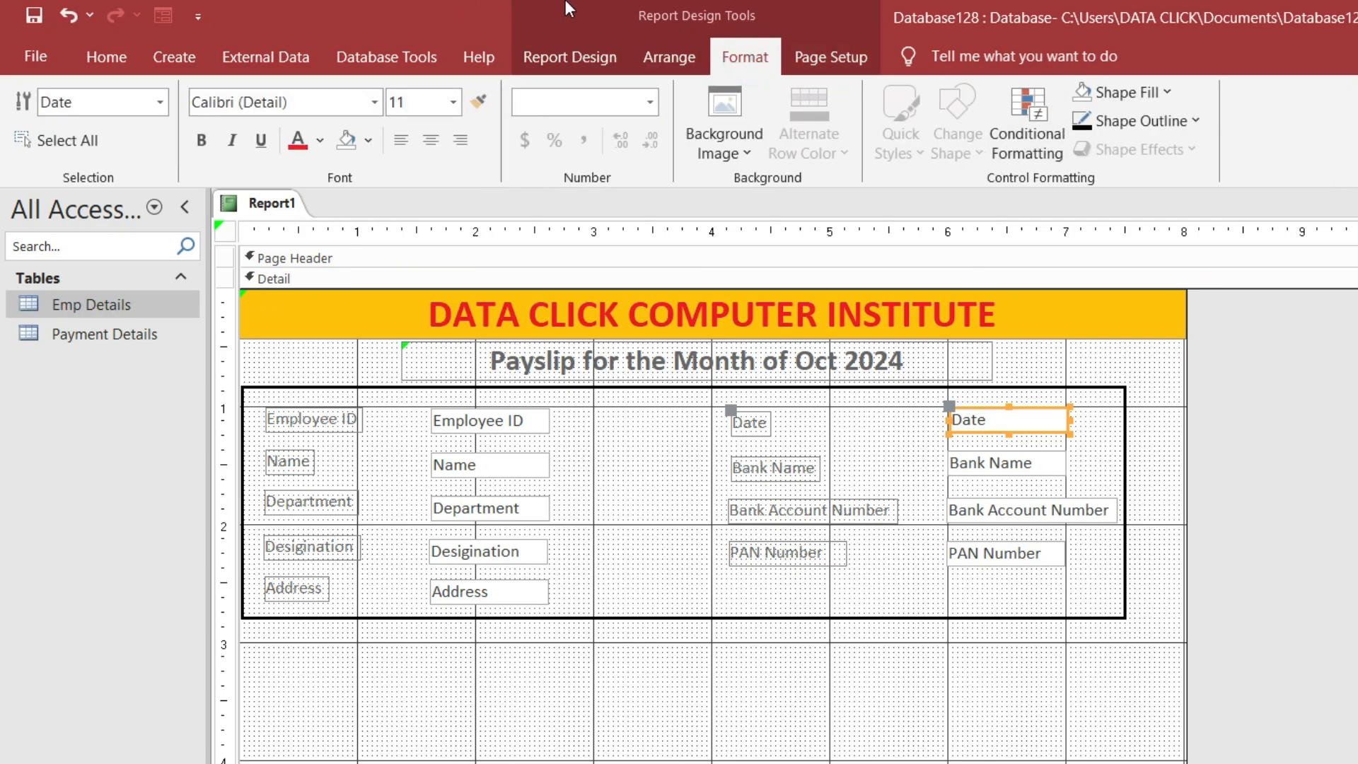
left_click(665, 58)
left_click(745, 58)
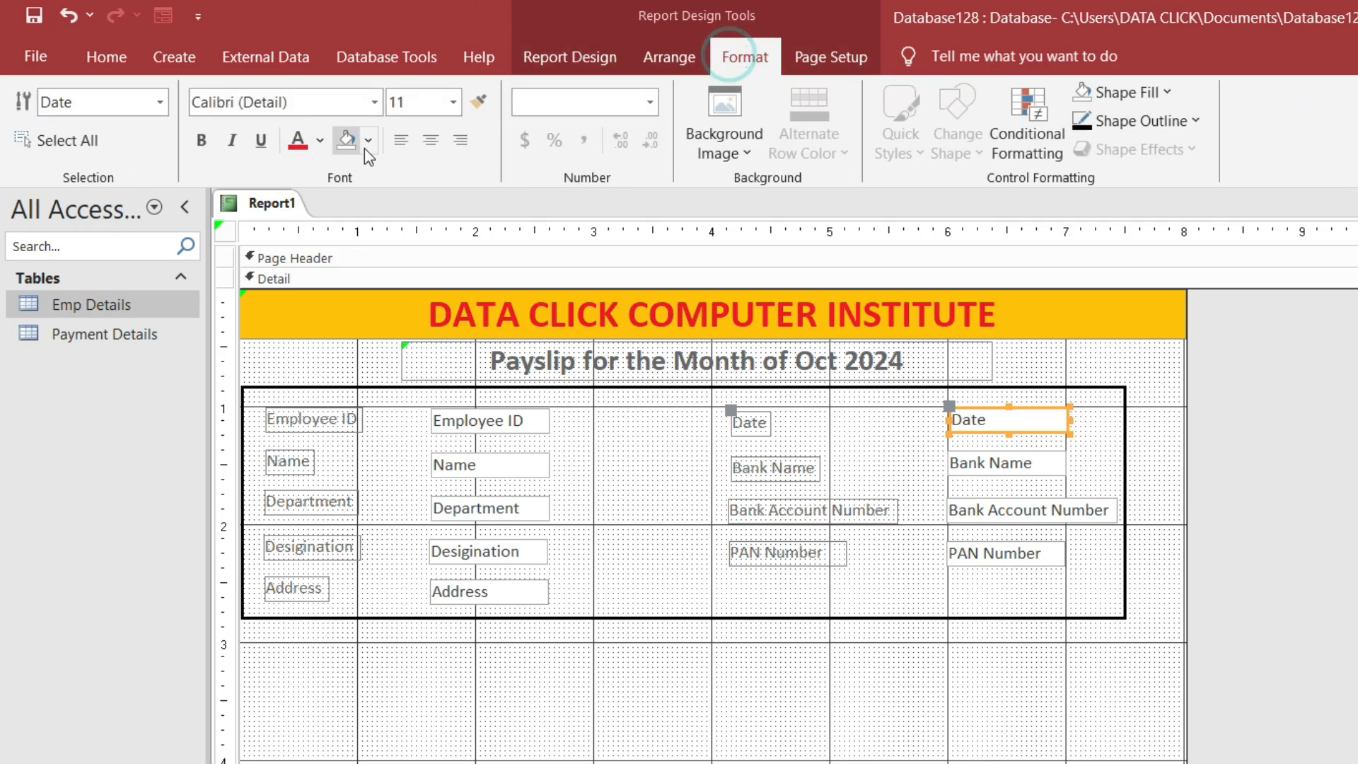
left_click(399, 141)
left_click(1057, 510)
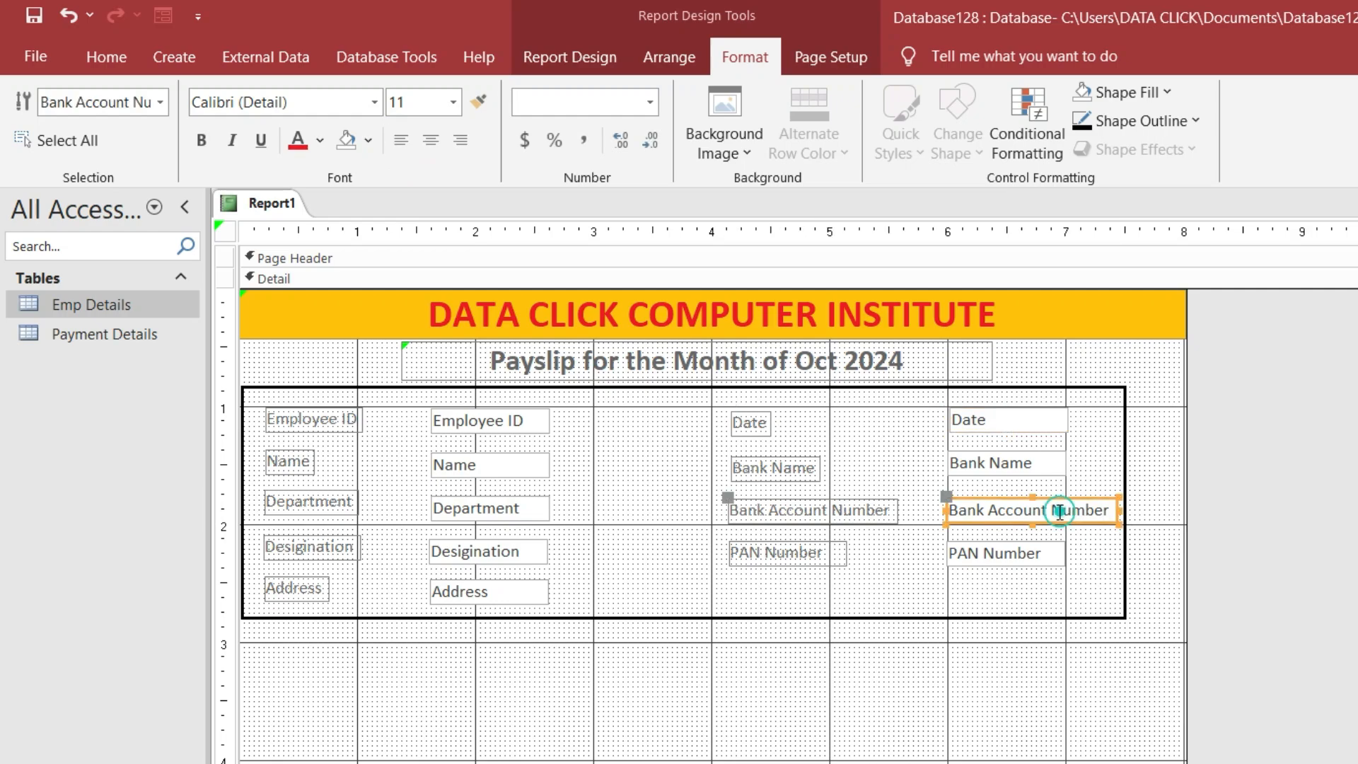
left_click(400, 140)
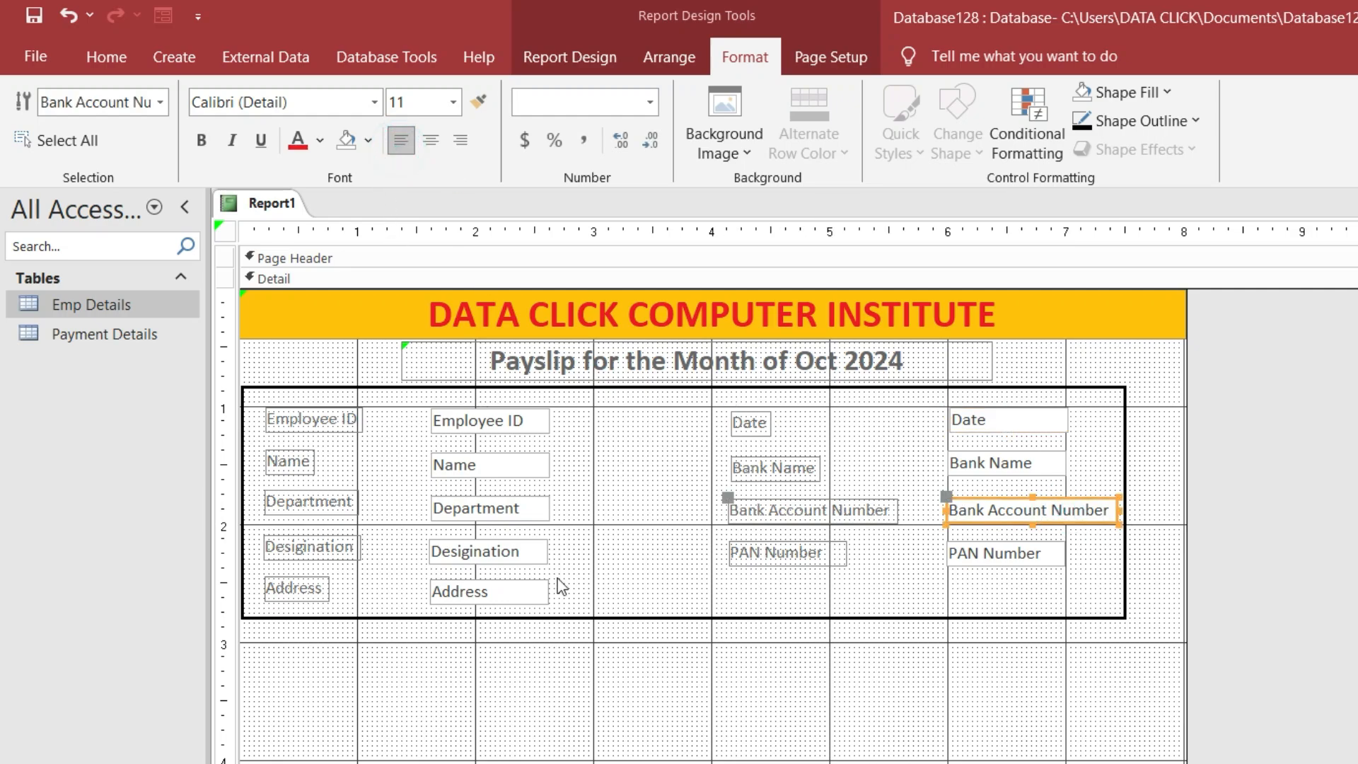
left_click(456, 421)
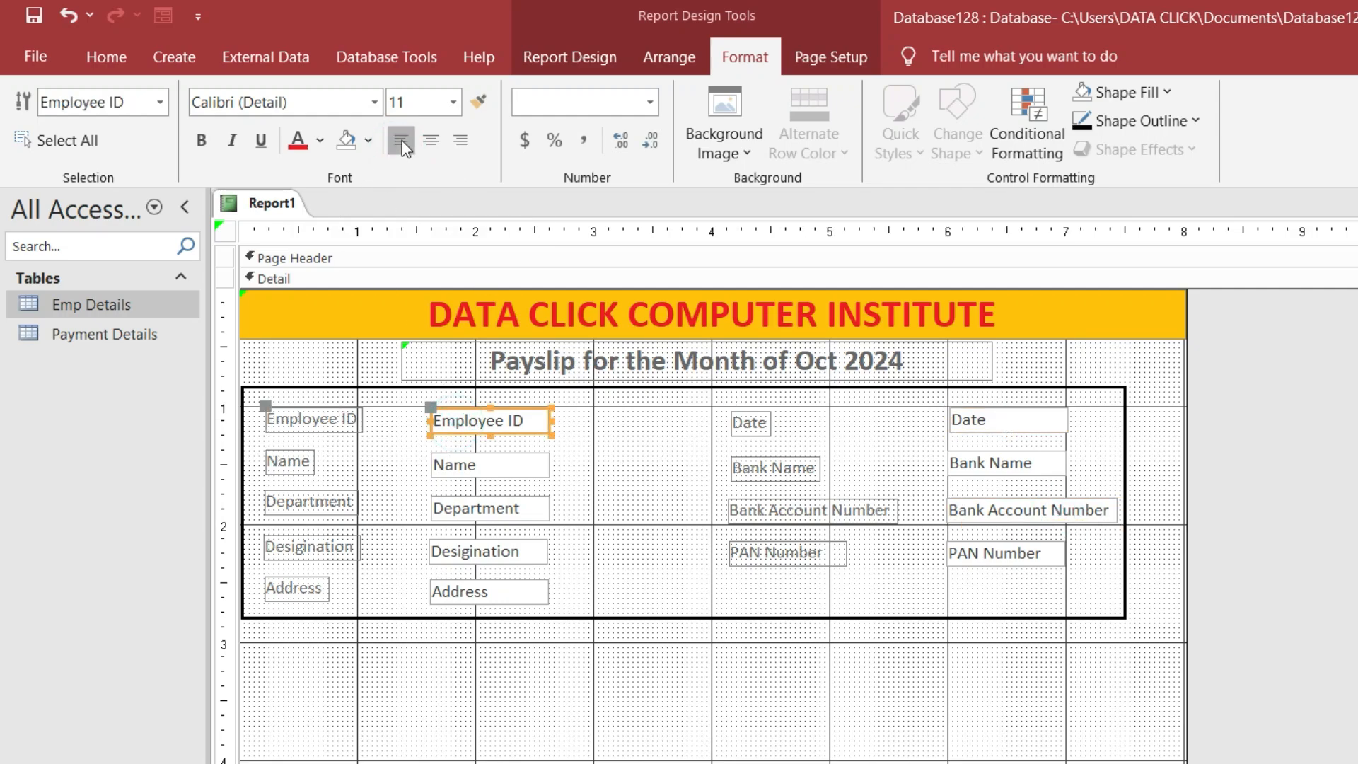
left_click(99, 57)
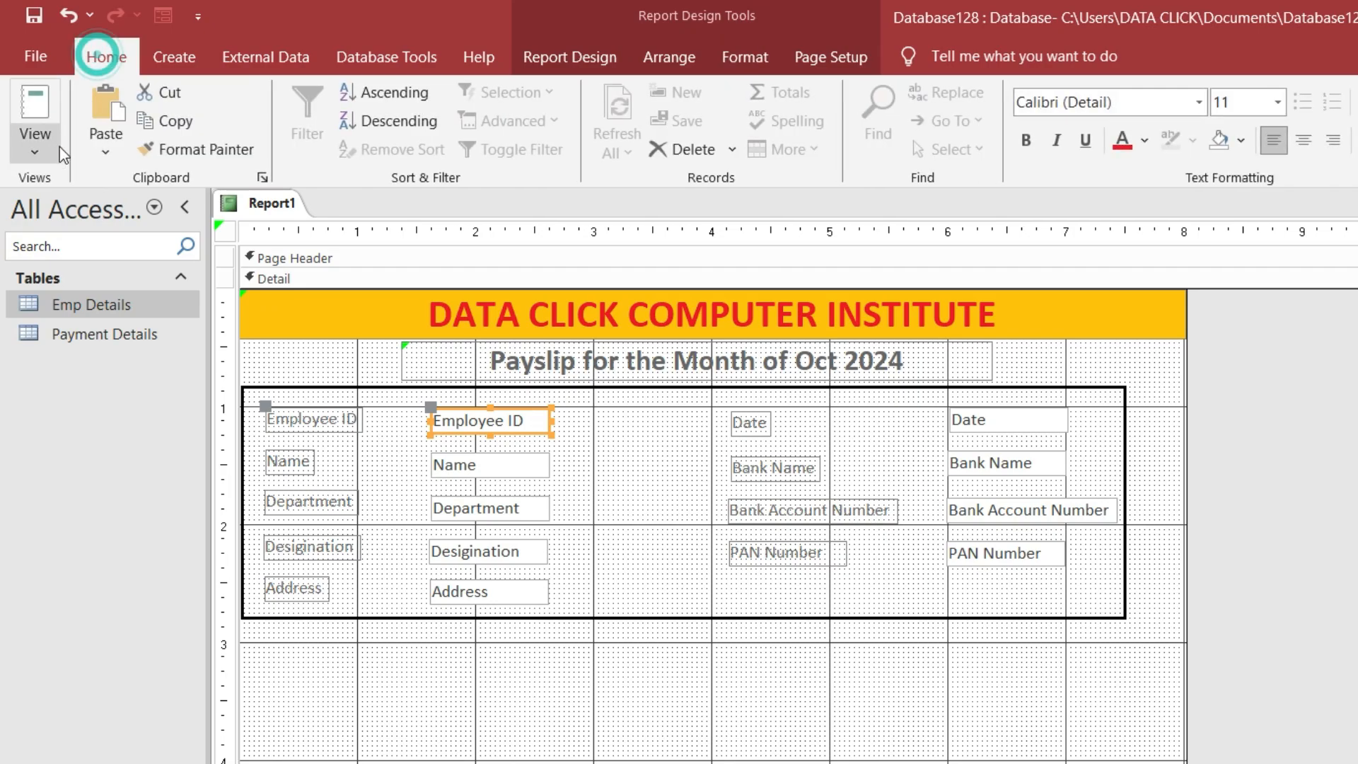
Preview the payslip in Report View
left_click(39, 145)
left_click(53, 185)
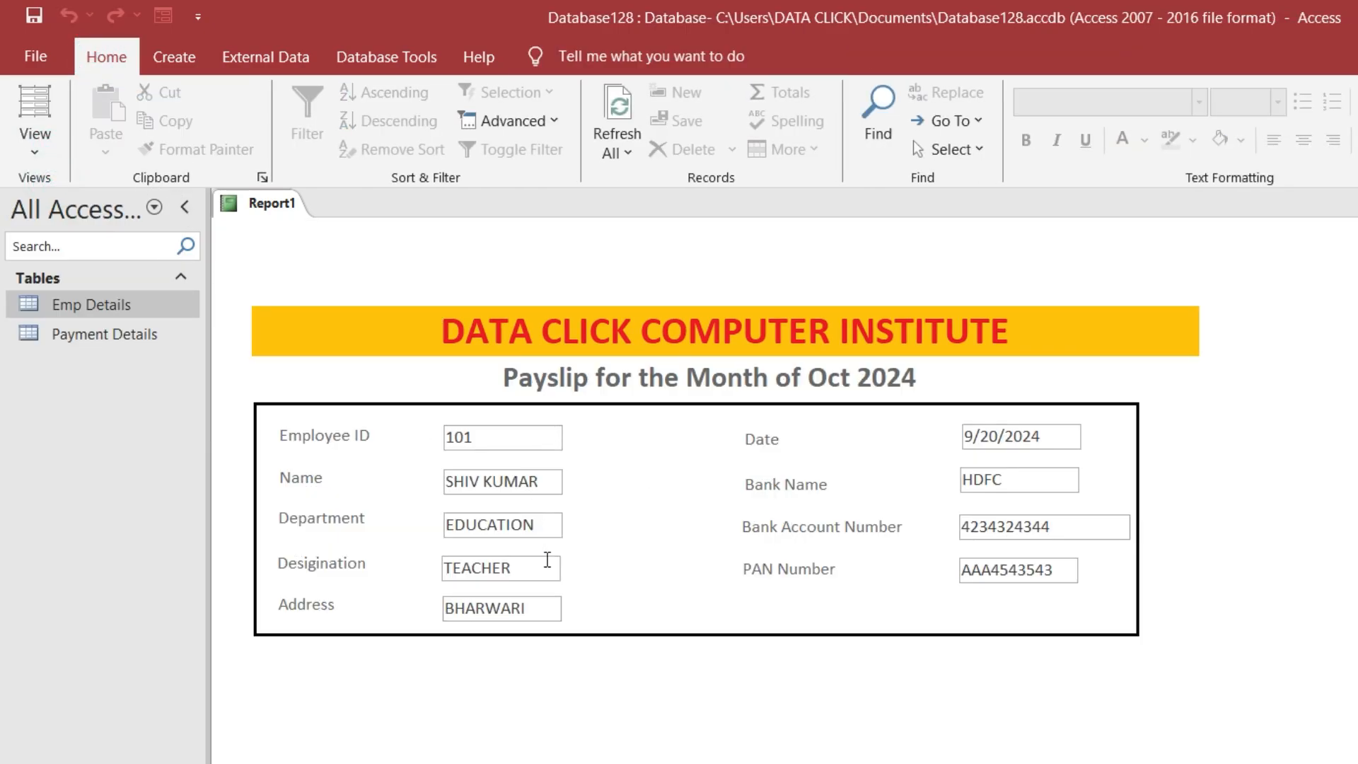
left_click(35, 141)
Back in Design View, select all nine employee detail value boxes
left_click(106, 327)
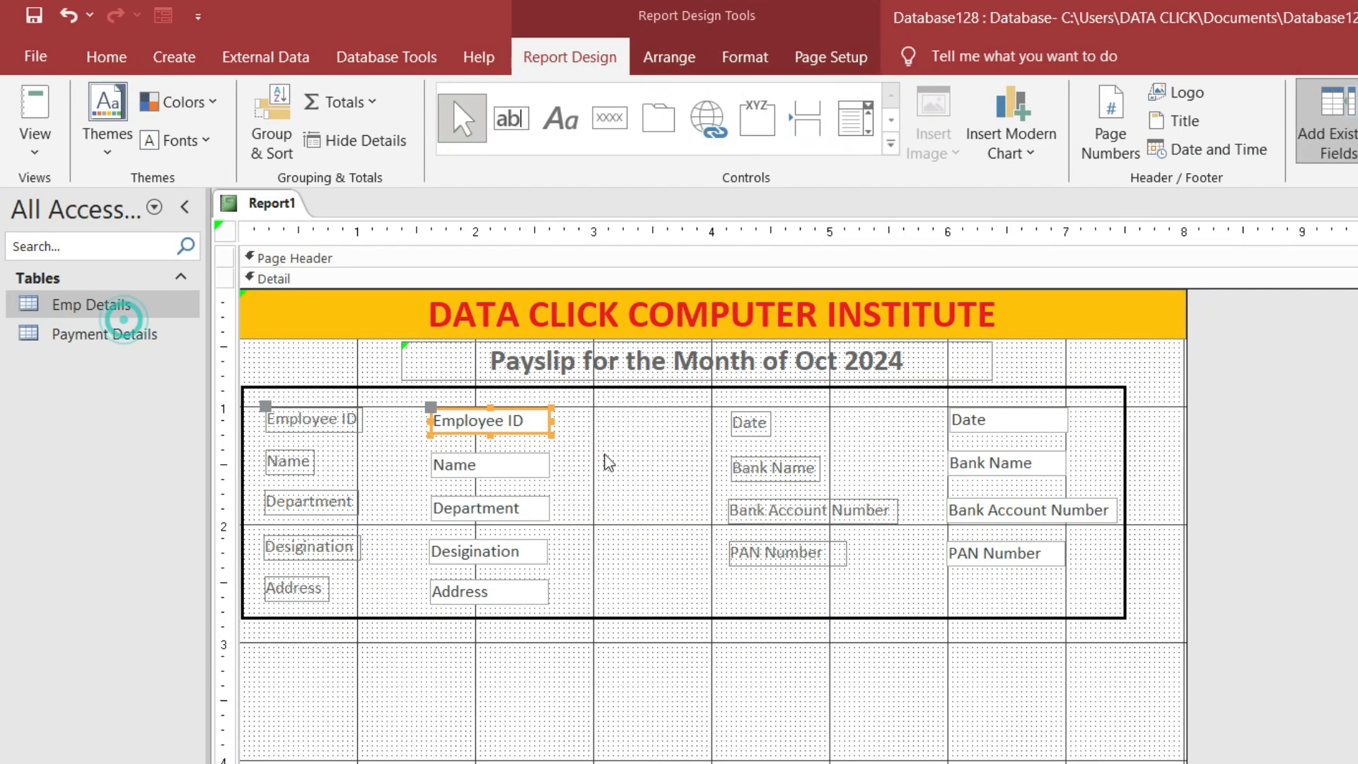
left_click(820, 57)
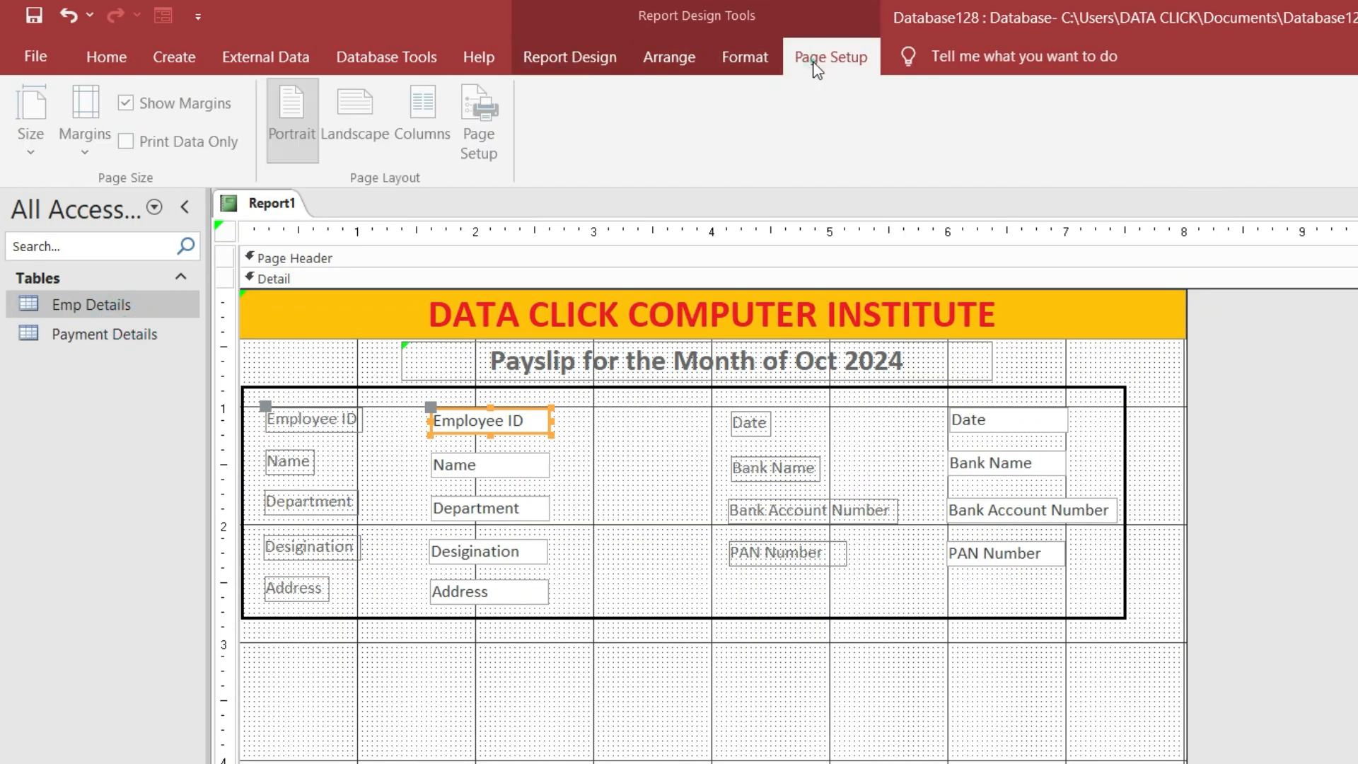
left_click(729, 64)
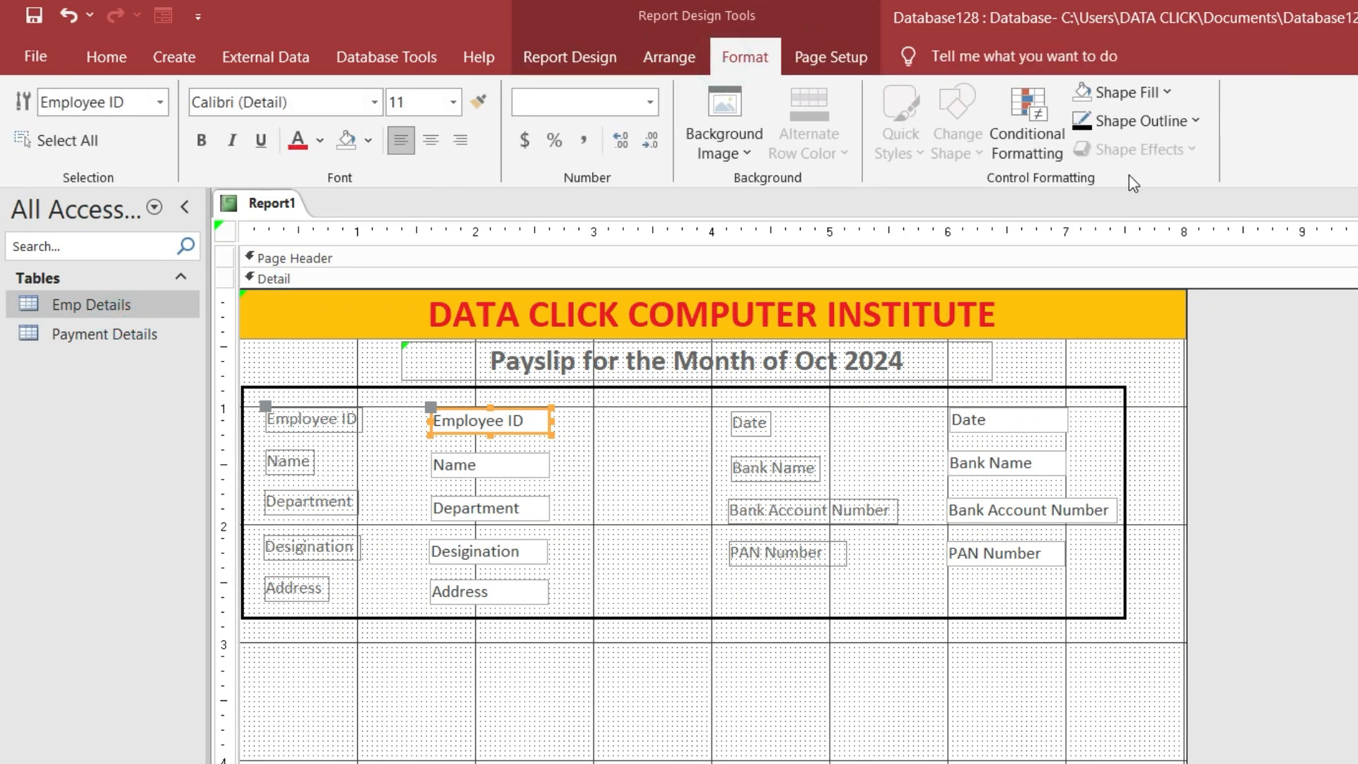
left_click(541, 464)
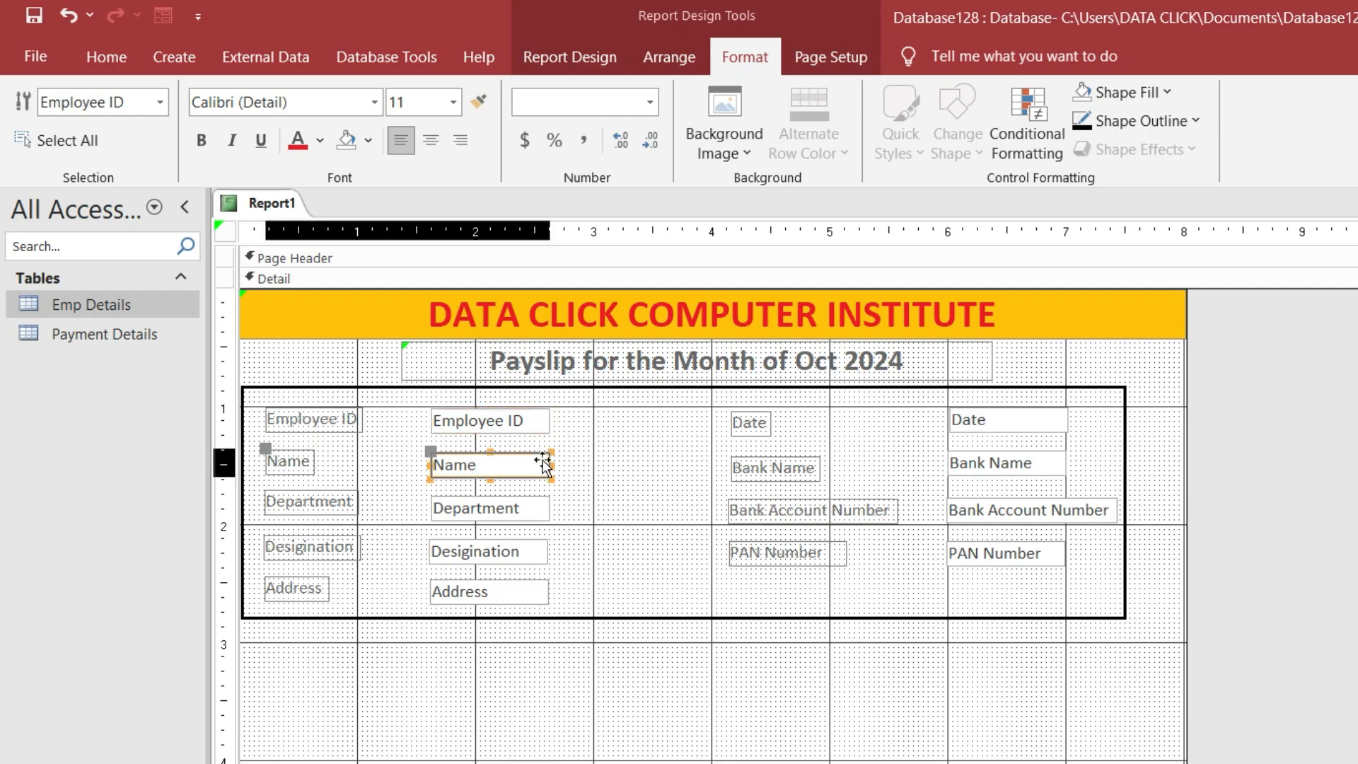
left_click(529, 499, "shift")
left_click(530, 422, "shift")
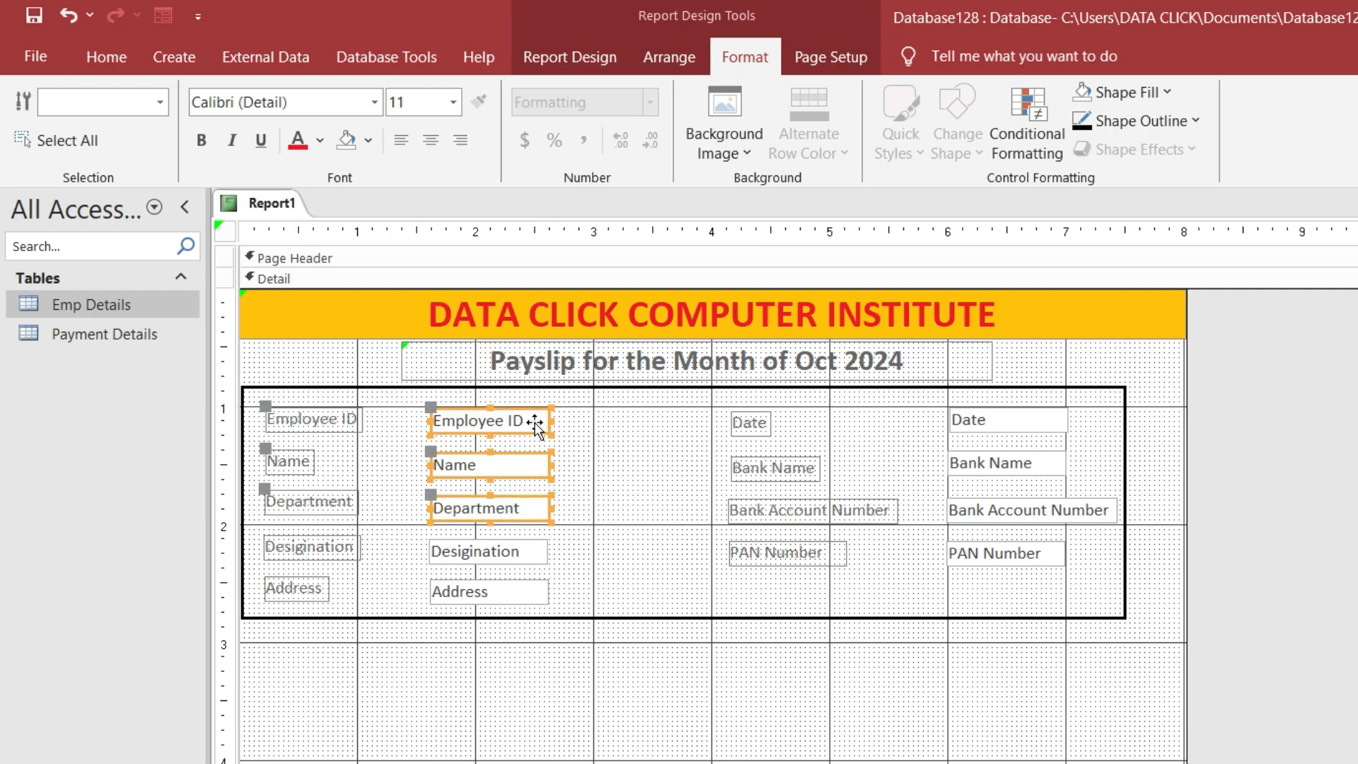
left_click(541, 551, "shift")
left_click(531, 591, "shift")
left_click(1025, 553, "shift")
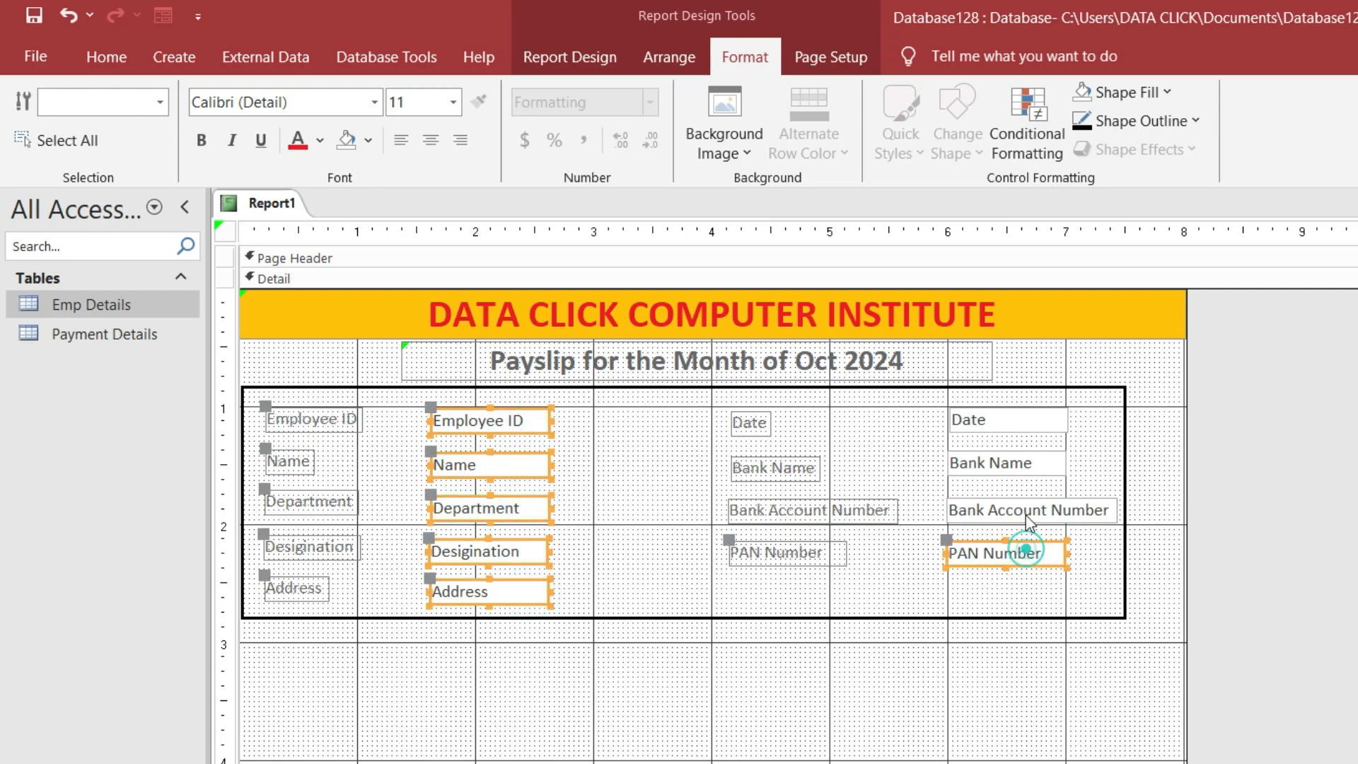
left_click(1026, 509, "shift")
left_click(1029, 469, "shift")
left_click(1027, 422, "shift")
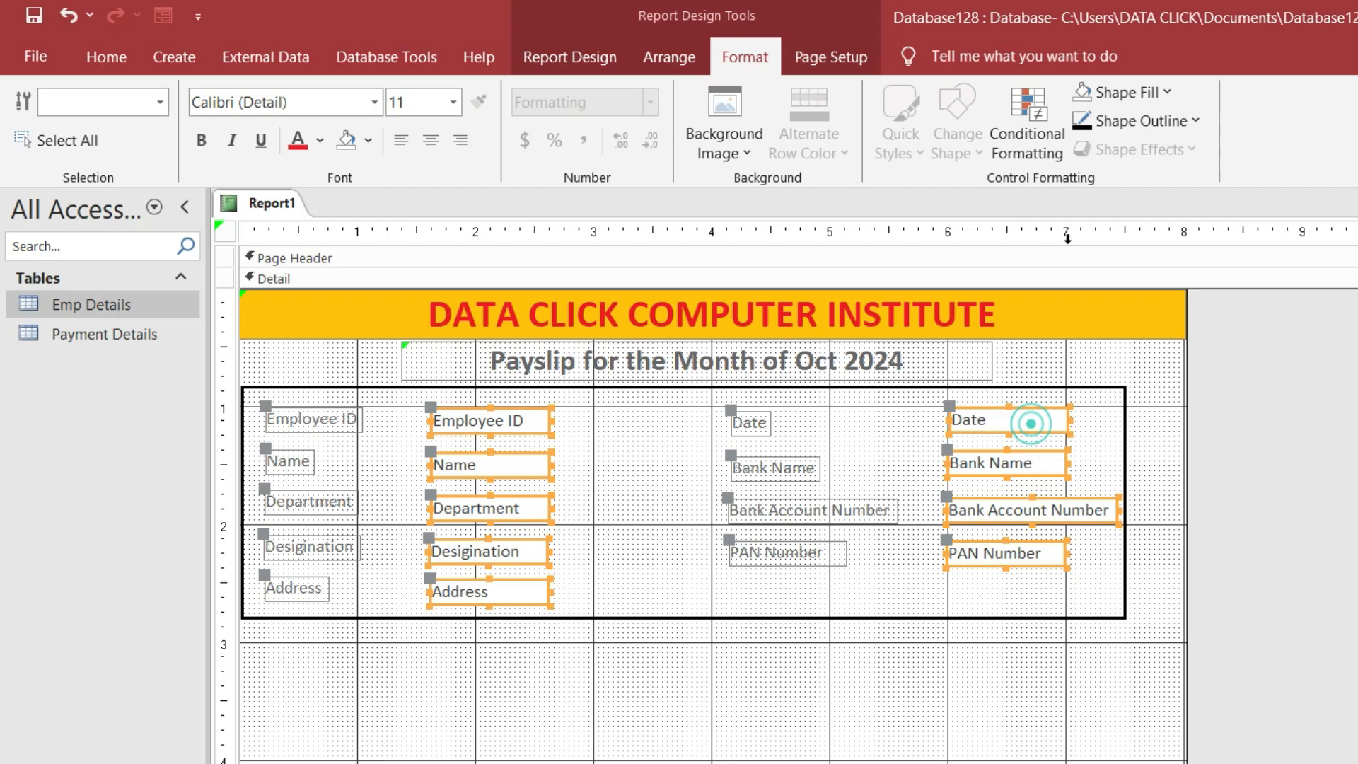
Set their Shape Outline to Transparent and check the result in Report View
left_click(1196, 121)
mouse_move(1191, 626)
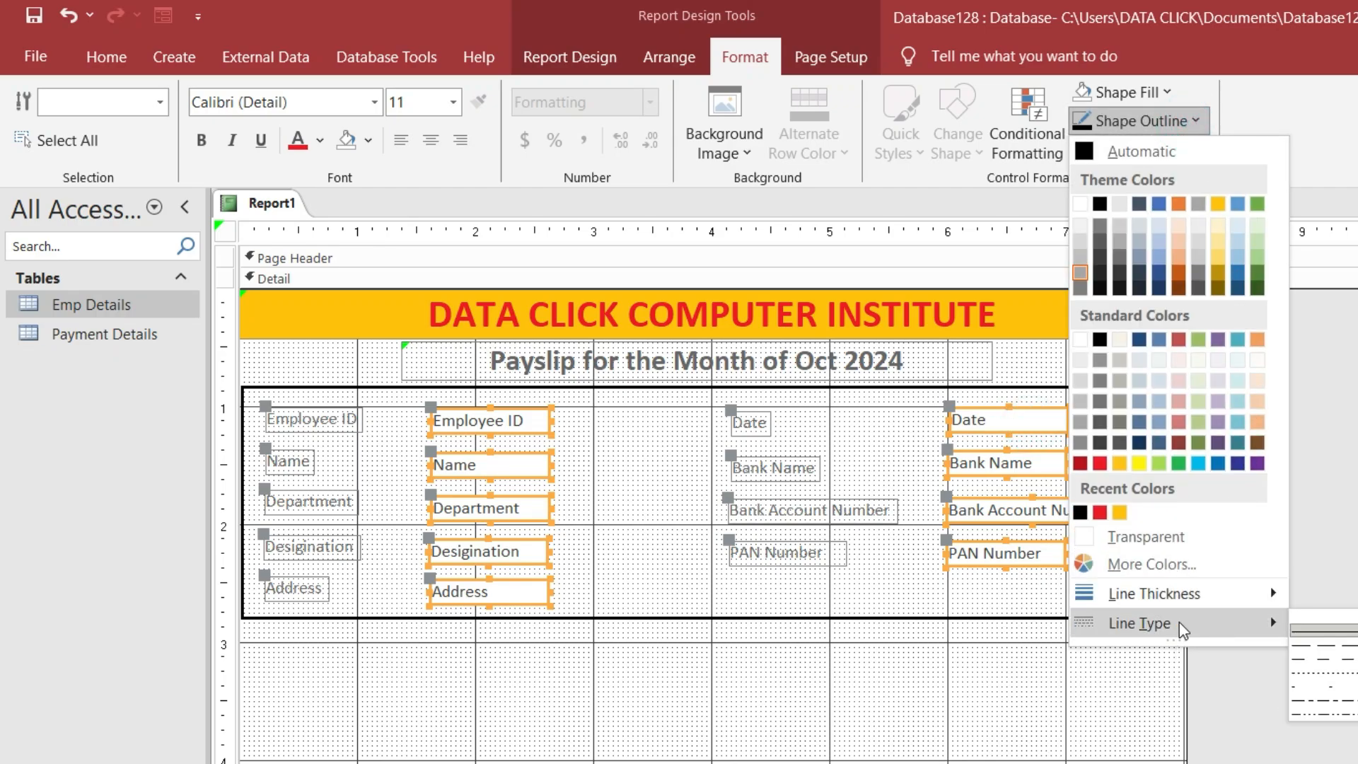
left_click(1327, 626)
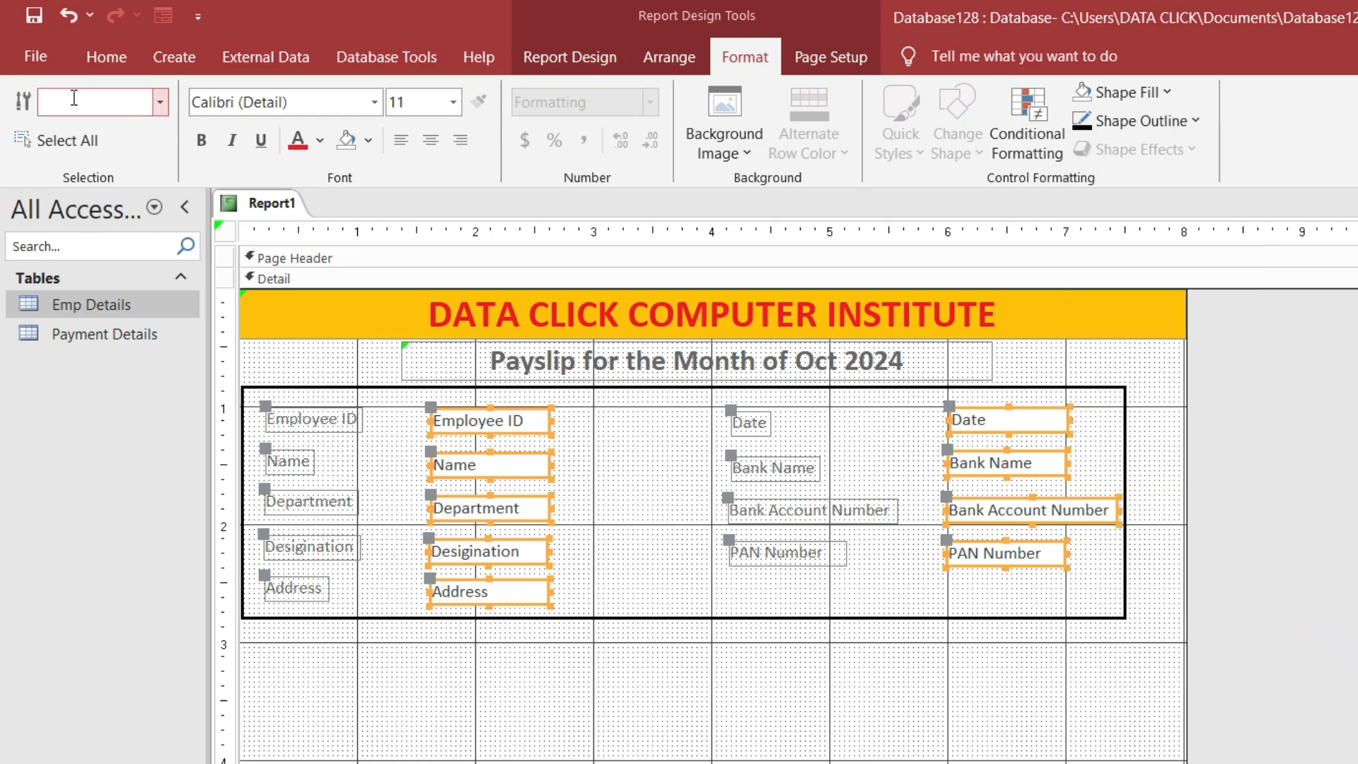
left_click(106, 56)
left_click(35, 56)
left_click(30, 61)
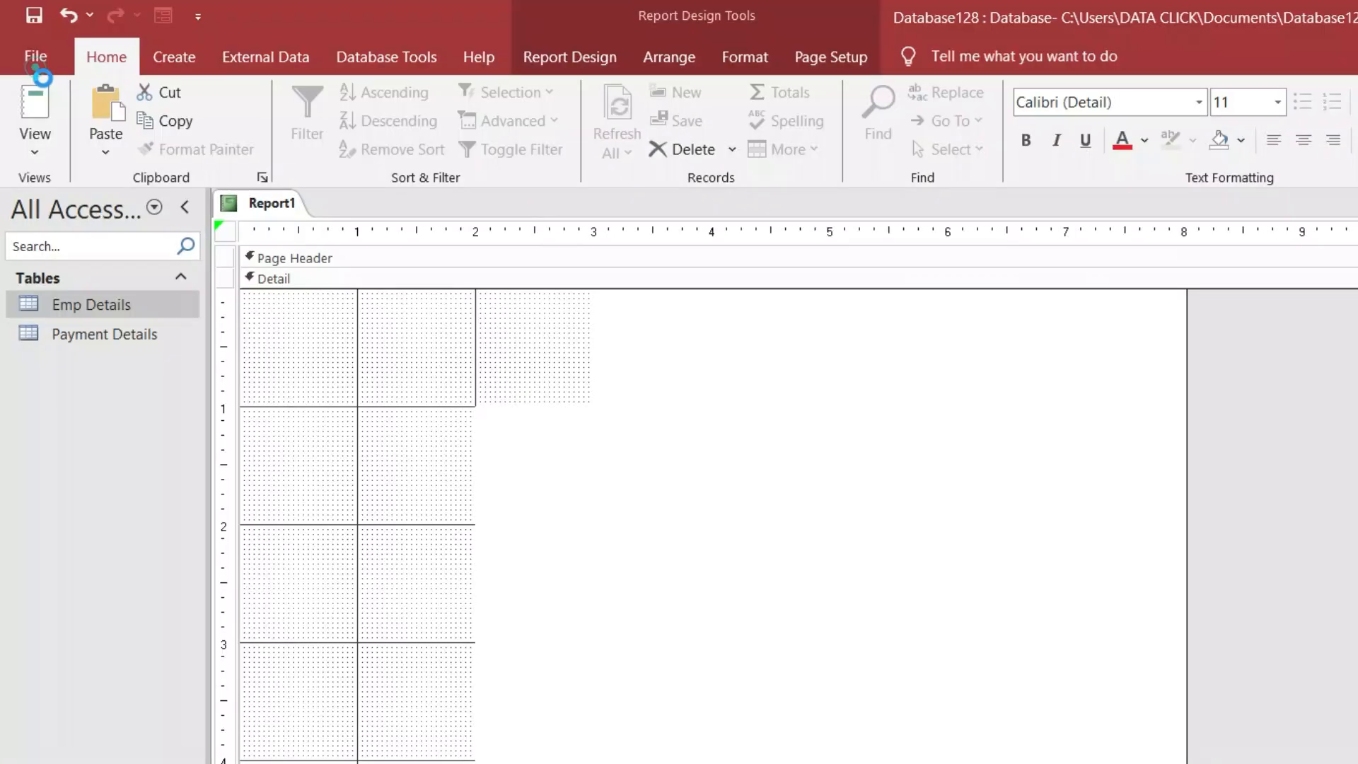
left_click(35, 145)
left_click(55, 187)
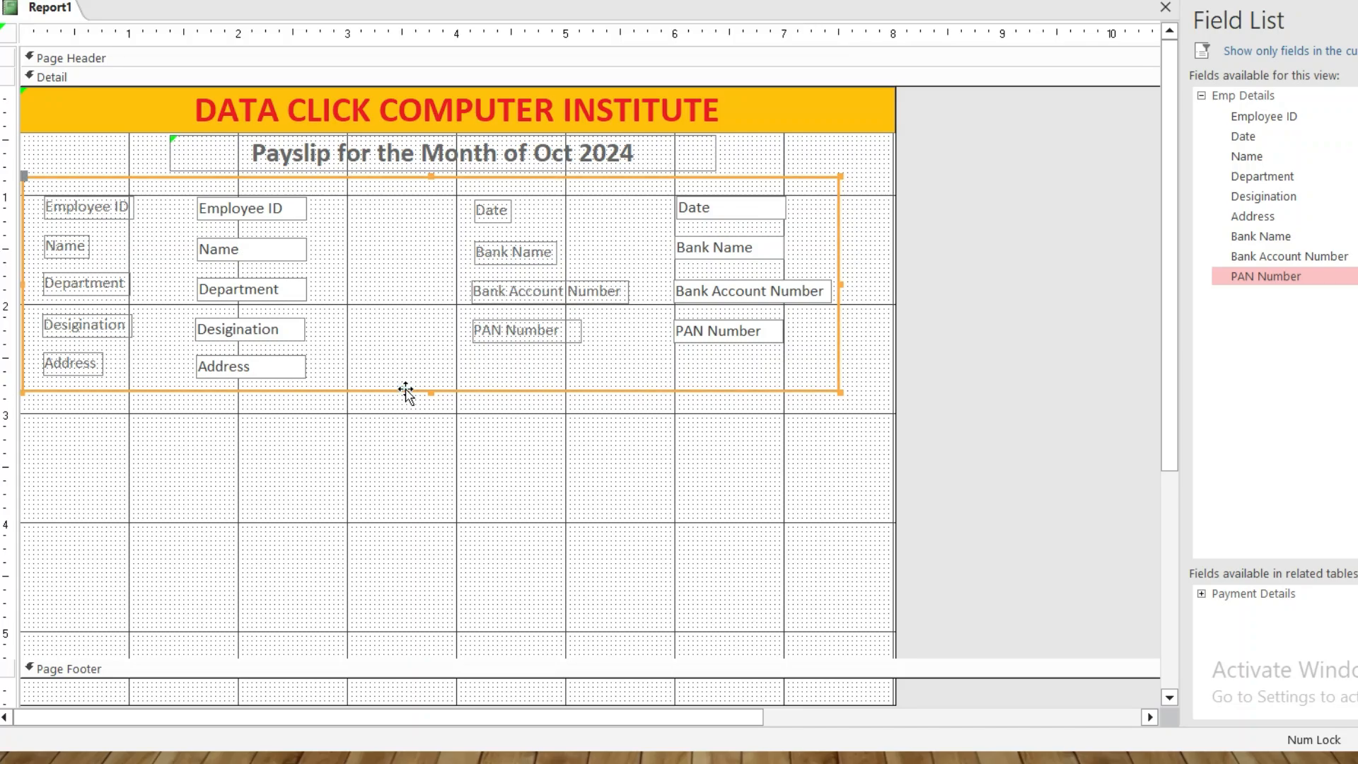
Paste a copy of the details box and shorten it into a thin strip
left_click(404, 389)
key("ctrl+v")
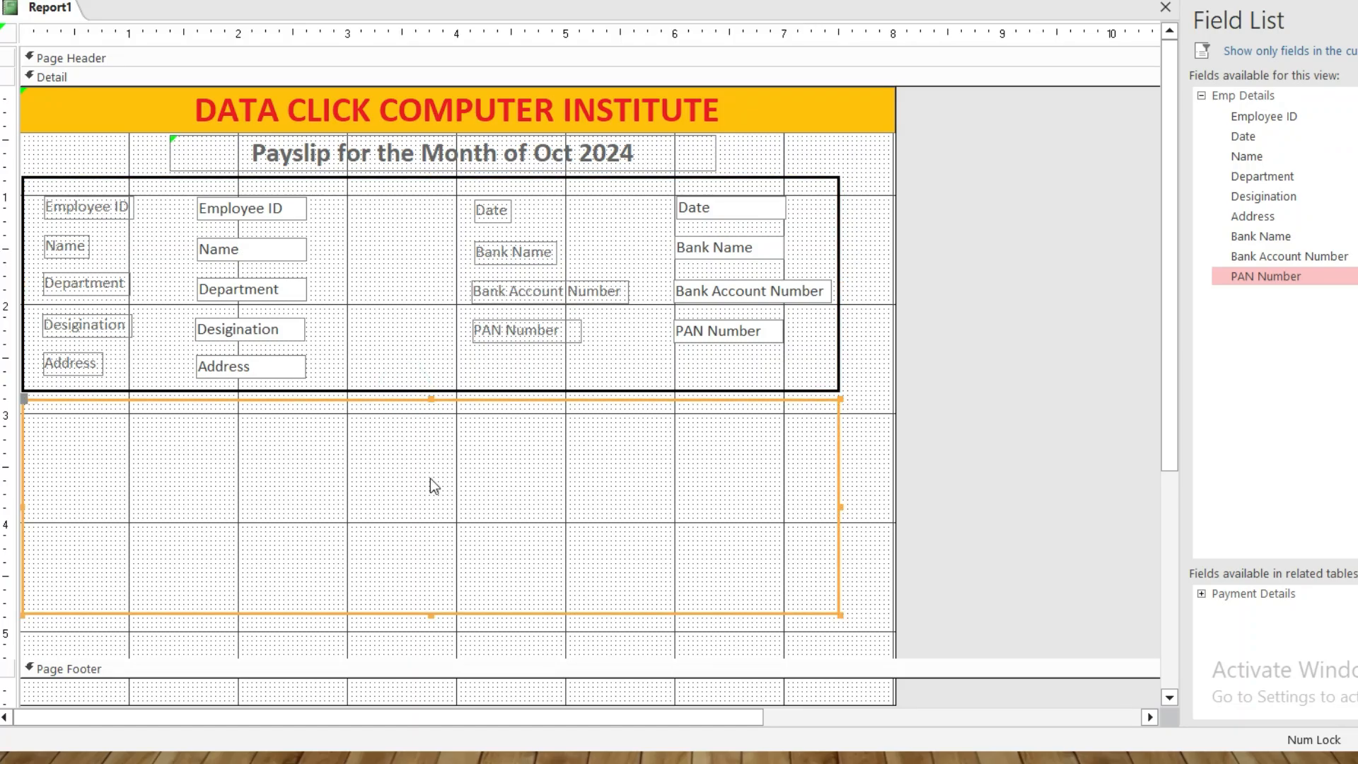
left_click_drag(431, 610, 431, 434)
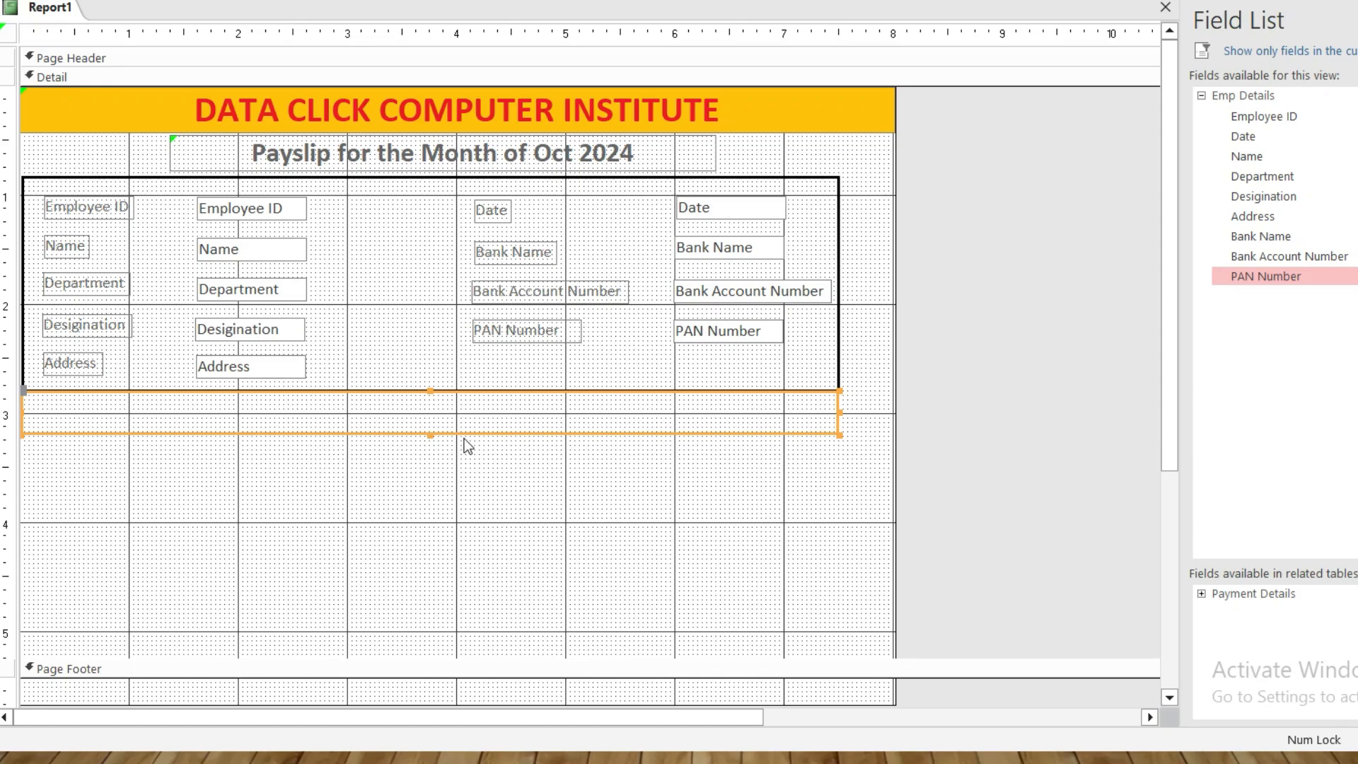
Paste another copy just under the strip and stretch it much taller
key("ctrl+v")
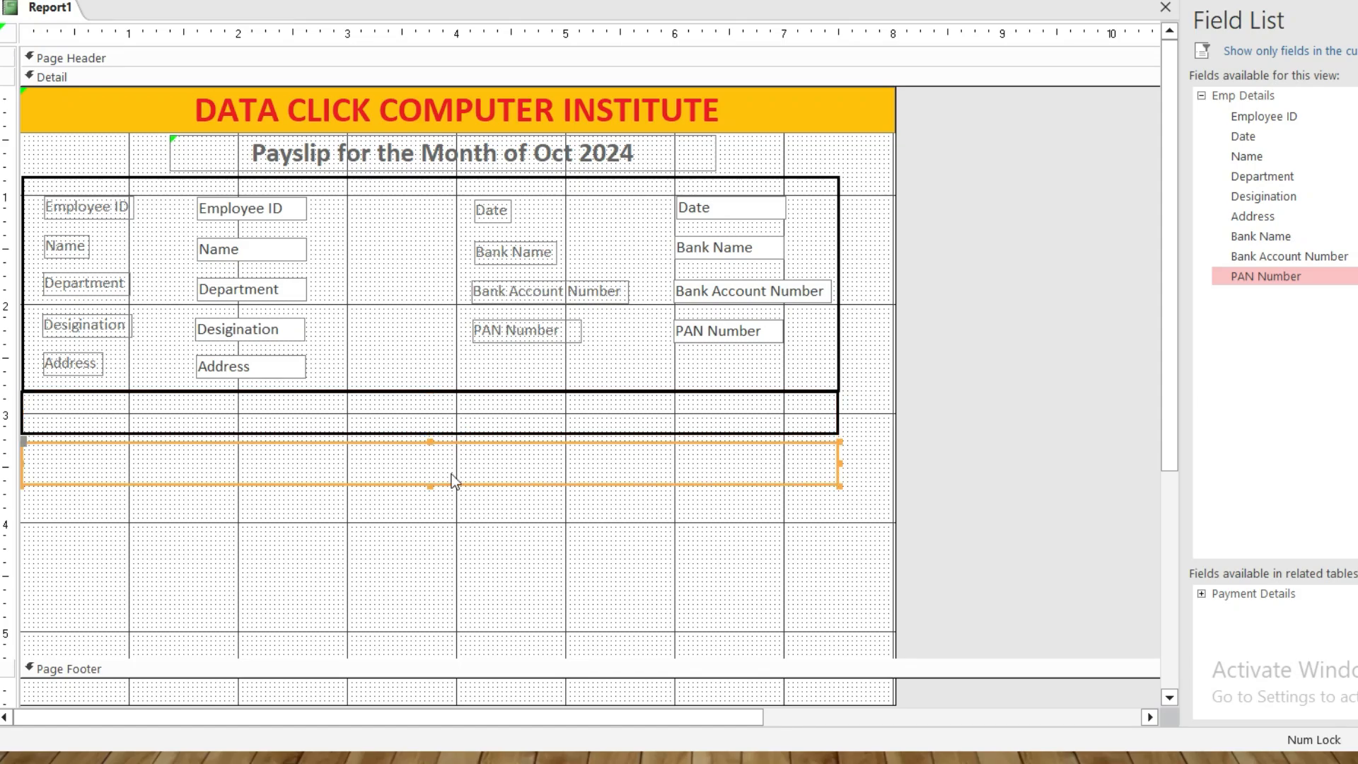
left_click(449, 444)
double_click(449, 440)
left_click_drag(450, 440, 448, 432)
left_click(448, 435)
left_click_drag(427, 476, 423, 630)
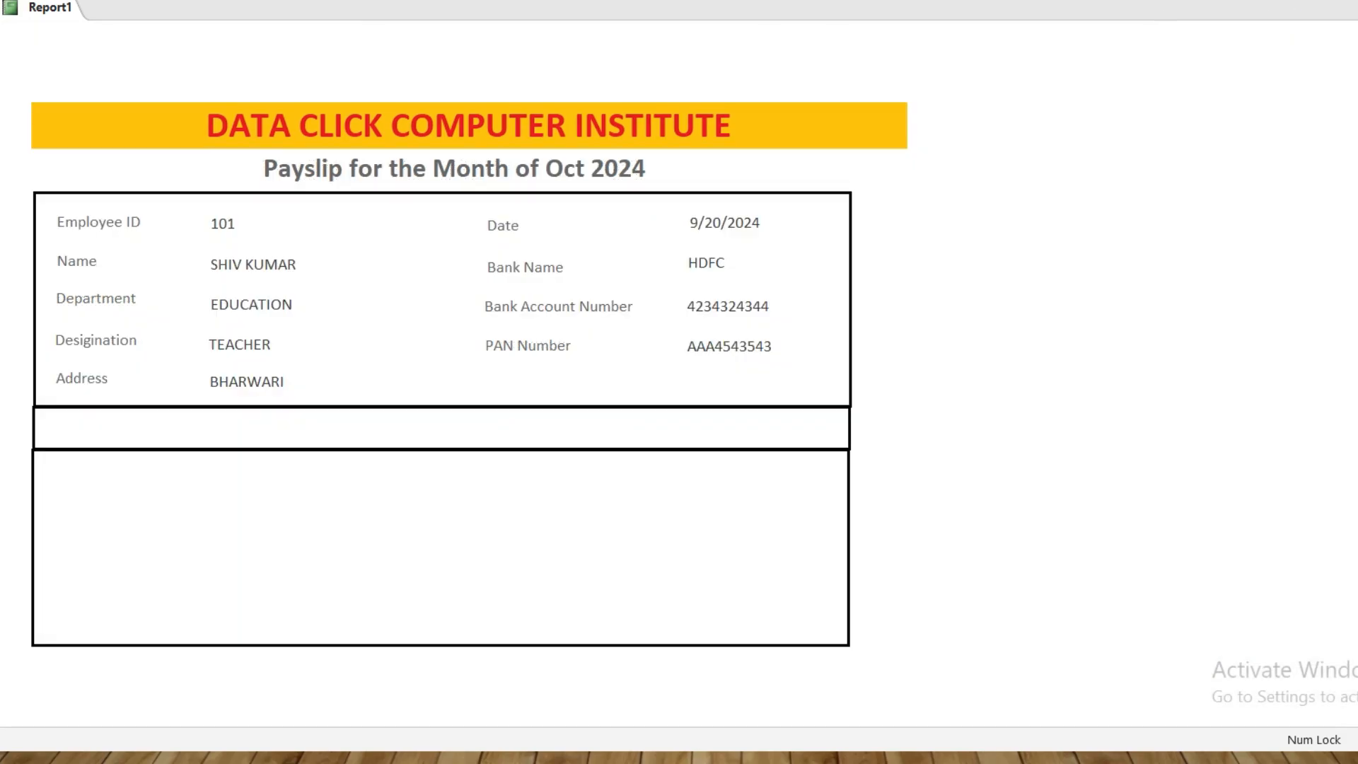
left_click(952, 97)
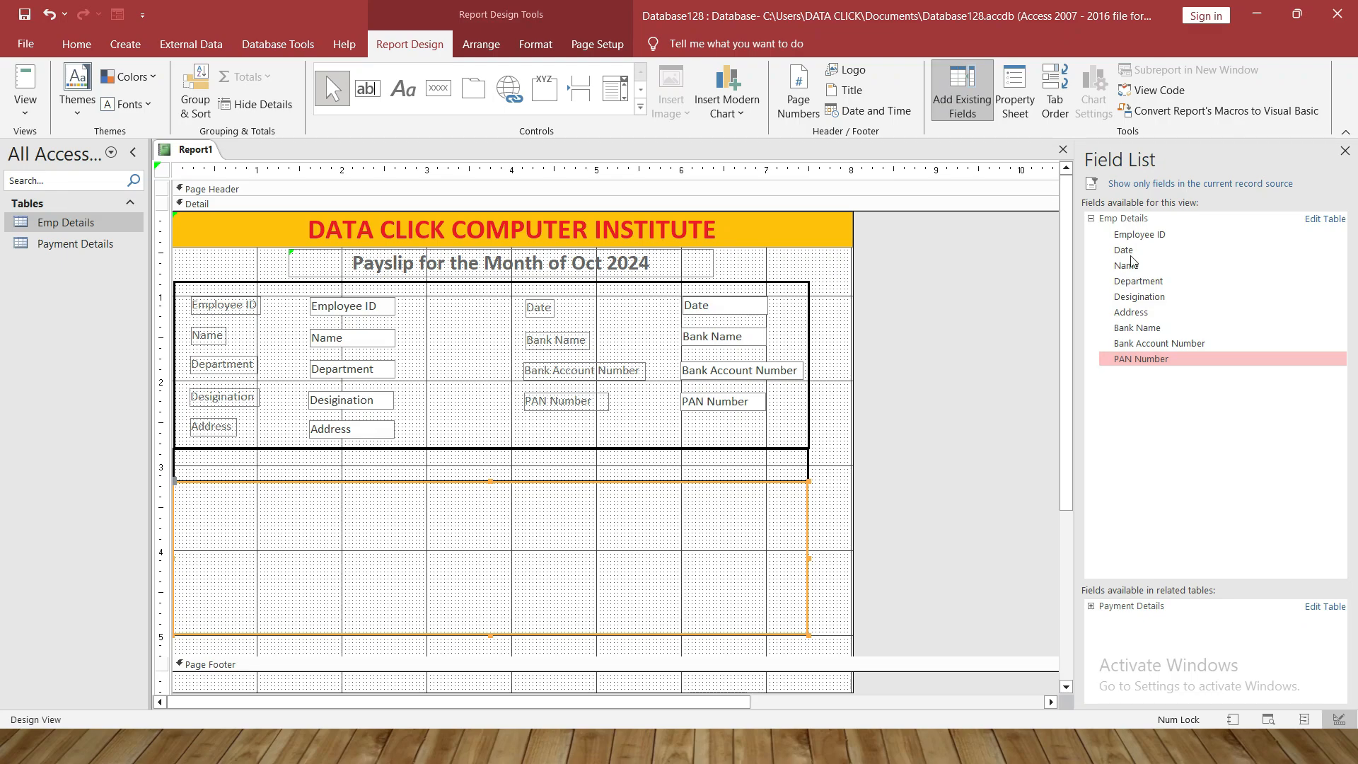
Drag Basic Salary from Payment Details into the lower box, placing its label and value top-left
left_click(1091, 218)
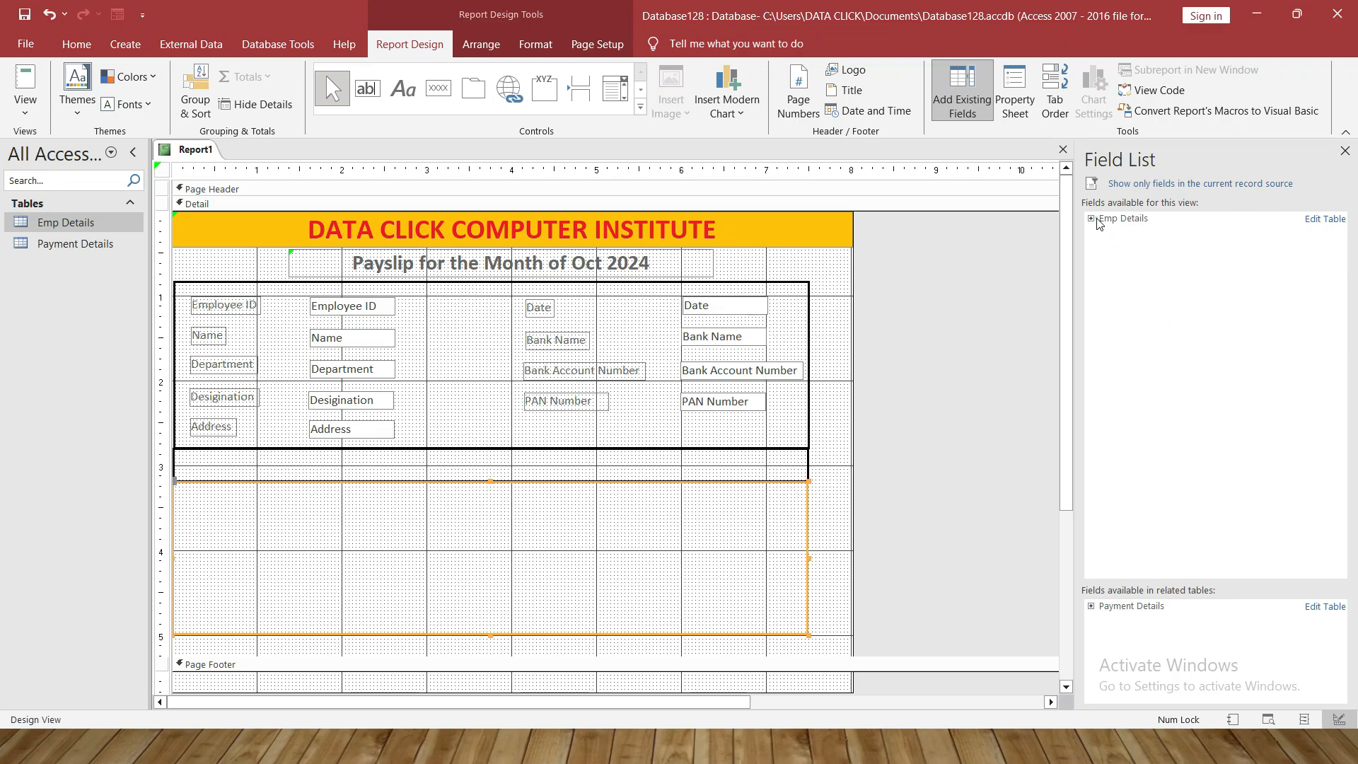
left_click(1092, 218)
left_click(1091, 219)
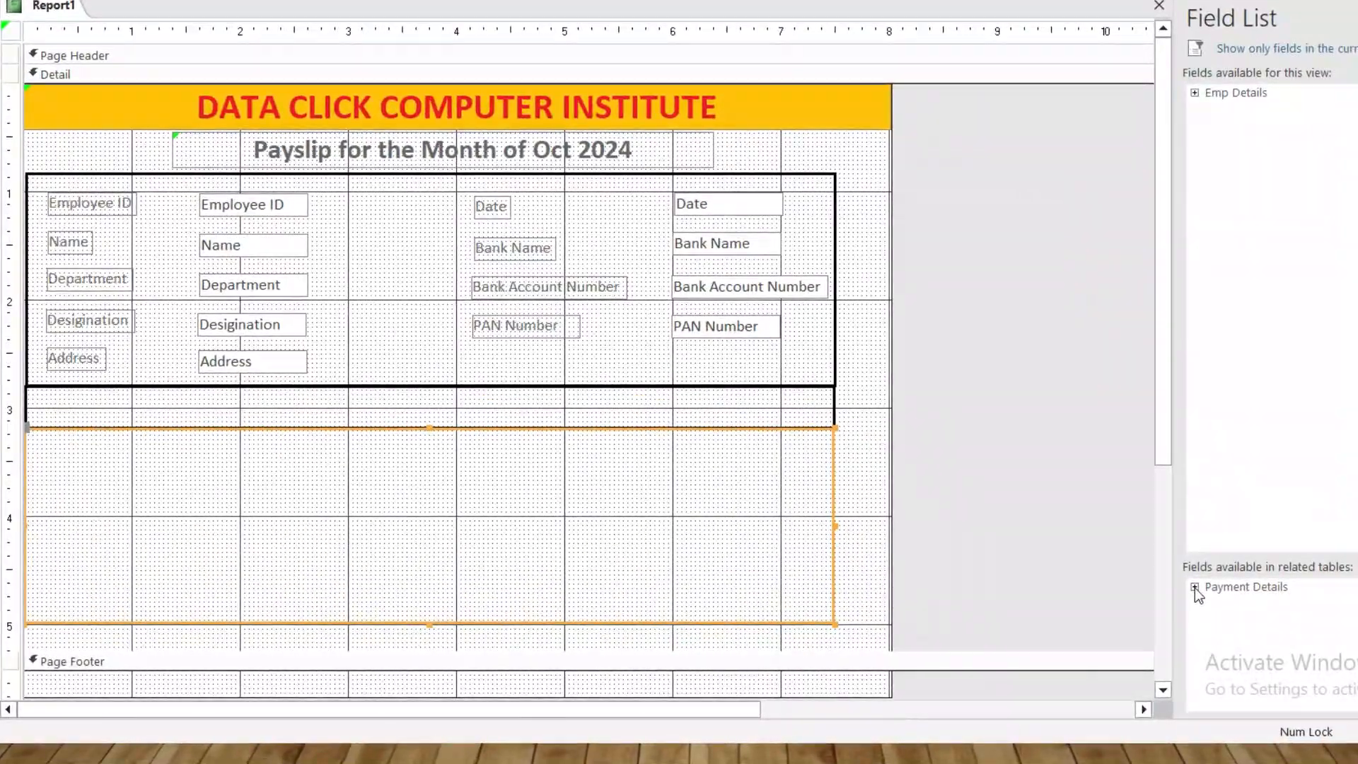
left_click(1104, 604)
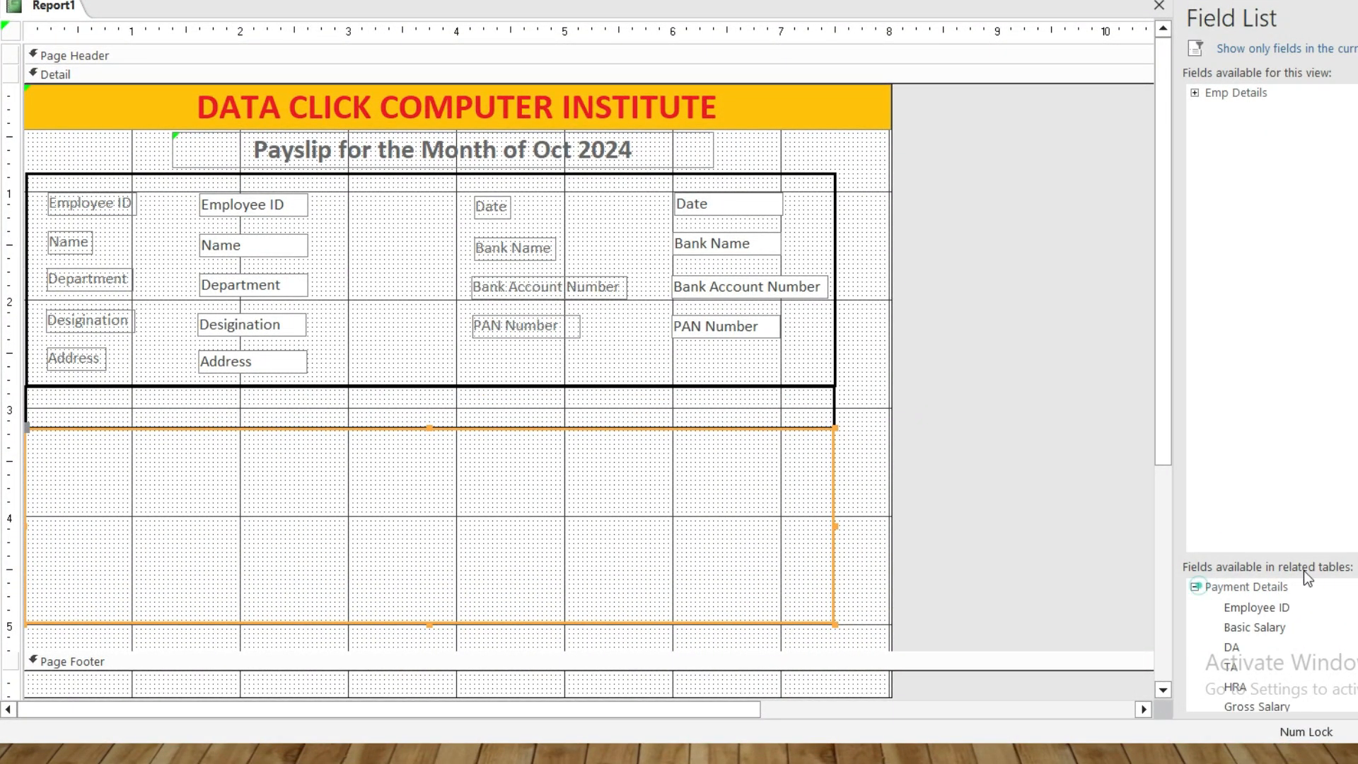
scroll(1341, 629, "up", 1)
left_click_drag(1273, 628, 314, 515)
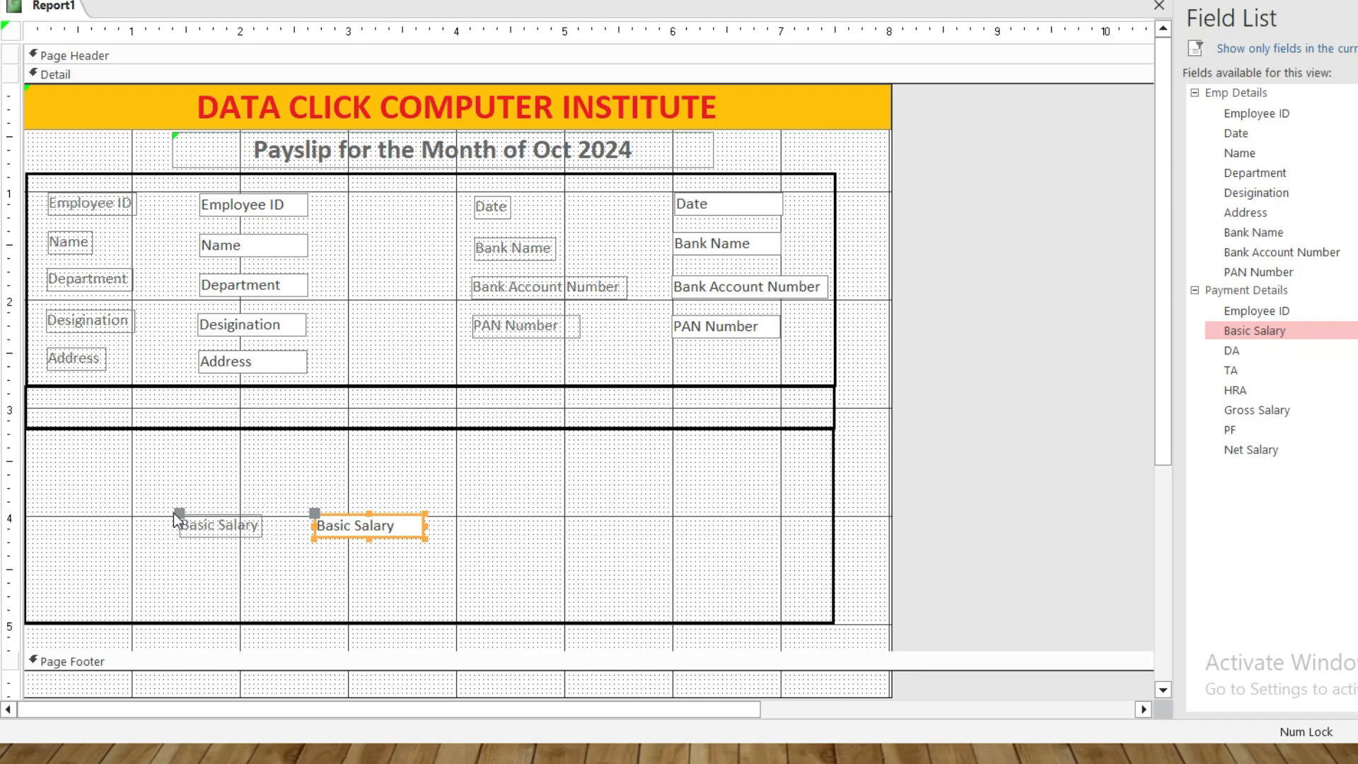
left_click_drag(173, 512, 44, 446)
left_click(312, 515)
left_click_drag(312, 515, 191, 445)
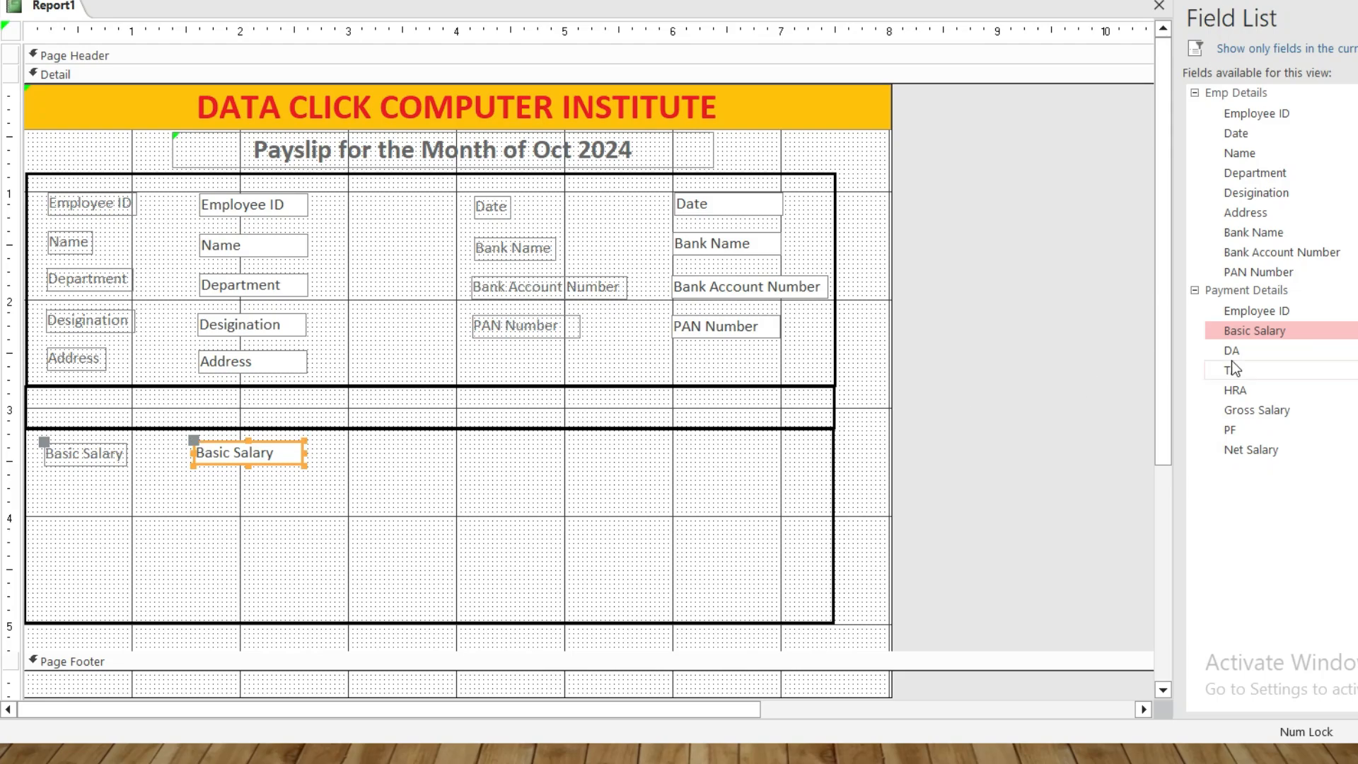
Add the DA and TA fields under Basic Salary, aligning their labels and value boxes
left_click_drag(1241, 353, 469, 498)
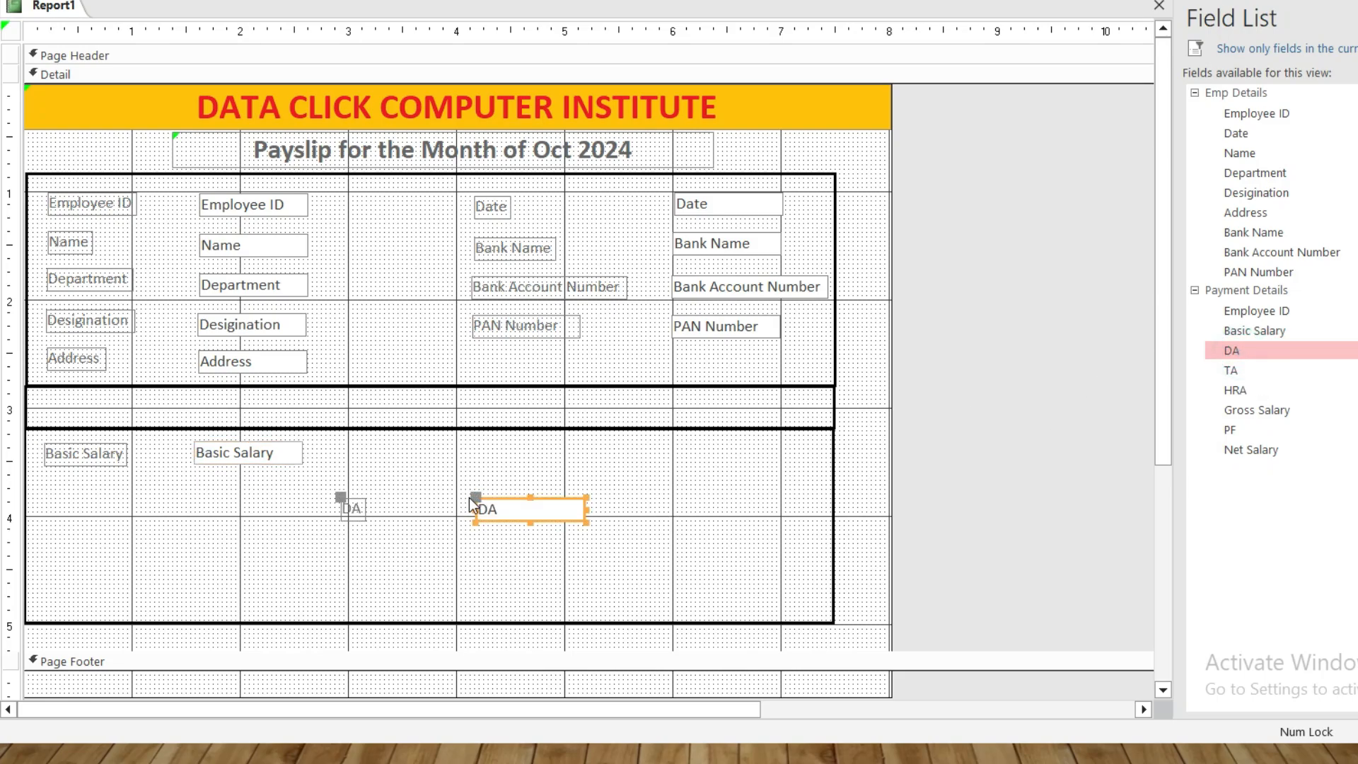
mouse_move(350, 507)
left_mouse_down()
mouse_move(152, 510)
mouse_move(46, 484)
left_mouse_up()
left_click_drag(476, 497, 195, 478)
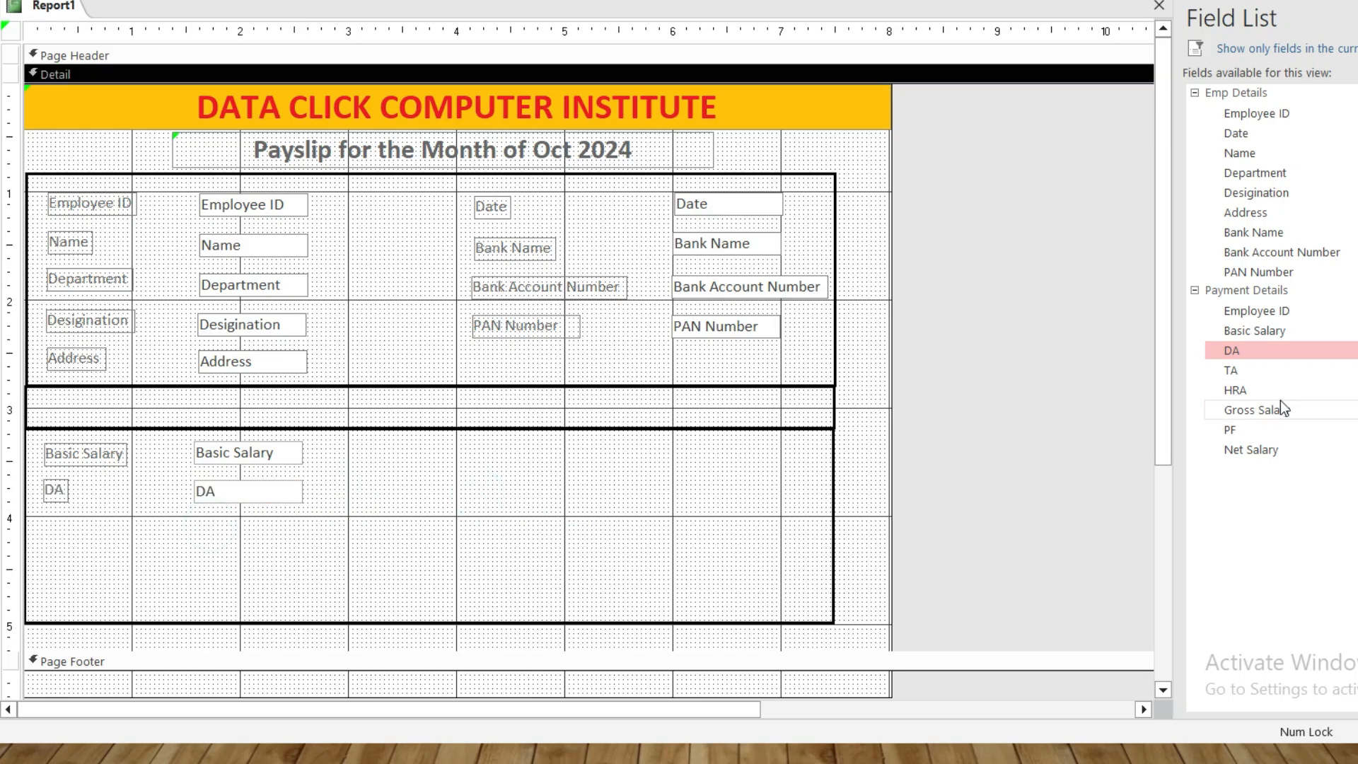
left_click_drag(1231, 370, 440, 504)
left_click_drag(303, 503, 44, 519)
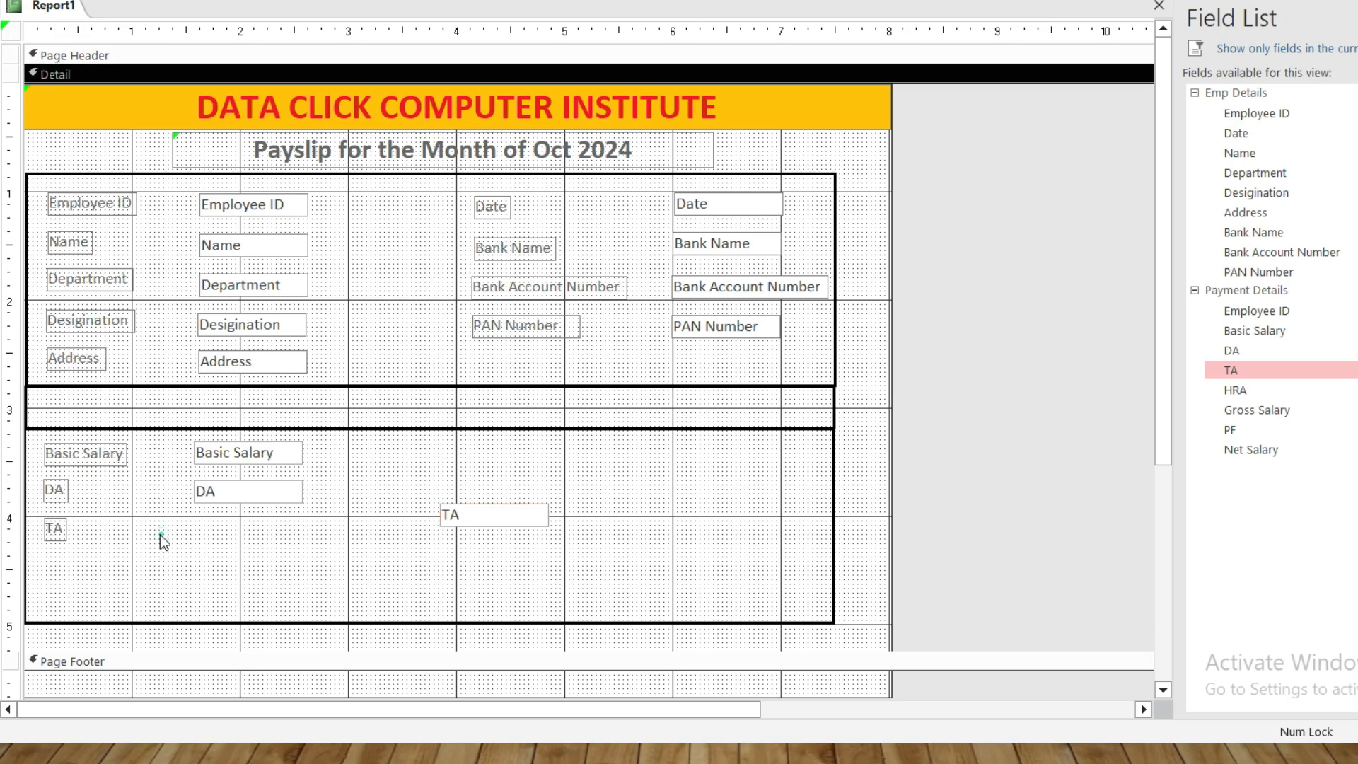
left_click(444, 508)
left_click_drag(444, 508, 197, 518)
left_click(257, 544)
left_click(257, 536)
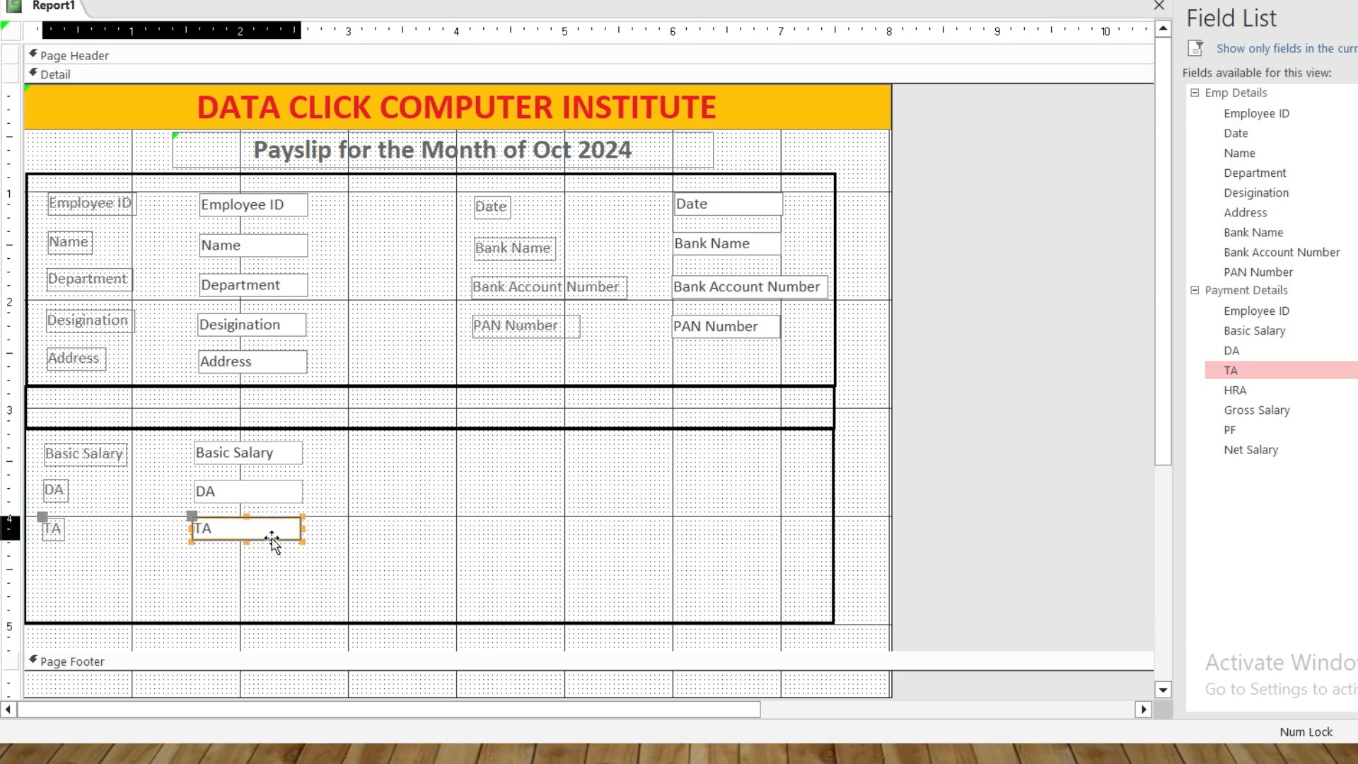
left_click_drag(272, 538, 275, 540)
left_click(498, 515)
Add the HRA and Gross Salary fields in aligned rows below TA
left_click_drag(1280, 391, 530, 528)
left_click(55, 529)
left_click_drag(47, 525, 45, 525)
left_click(127, 544)
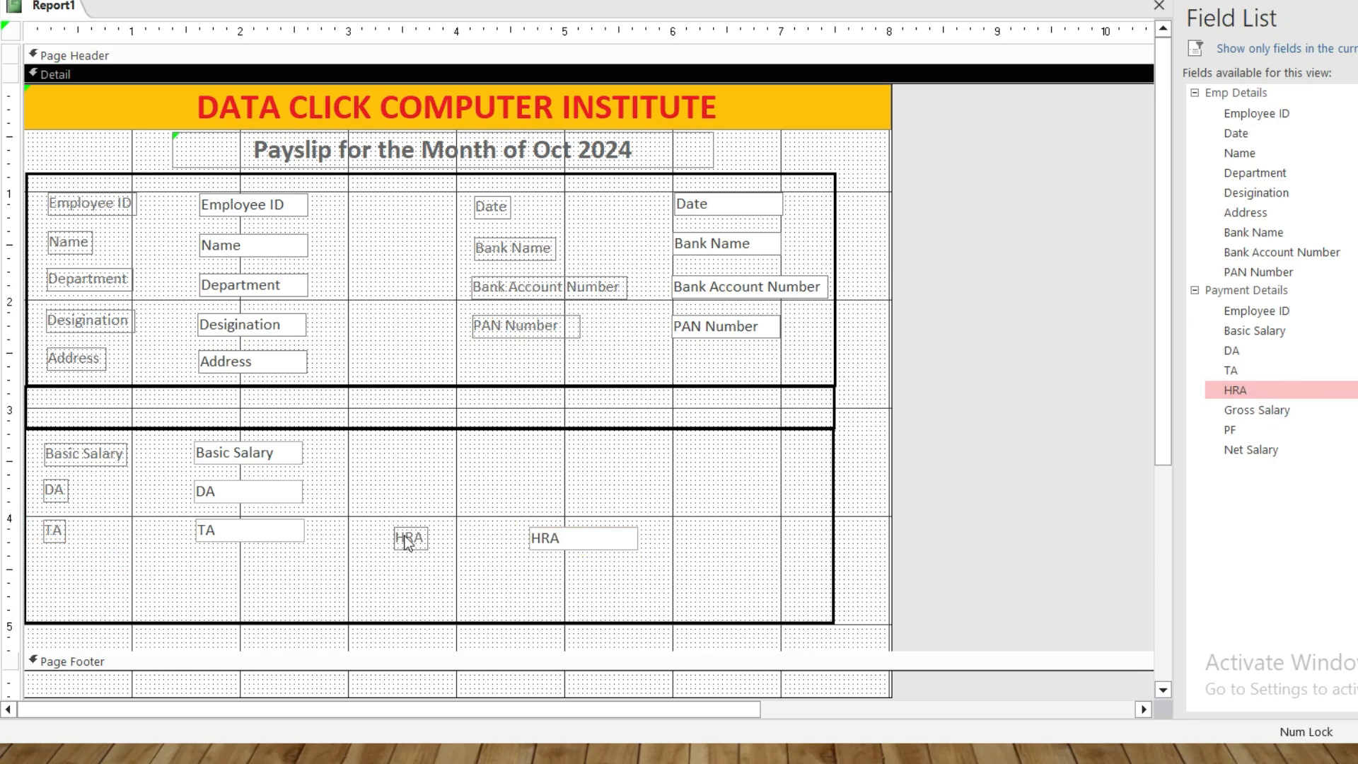
left_click(405, 538)
left_click_drag(394, 525, 45, 560)
left_click_drag(566, 537, 274, 573)
left_click(361, 566)
left_click(297, 601)
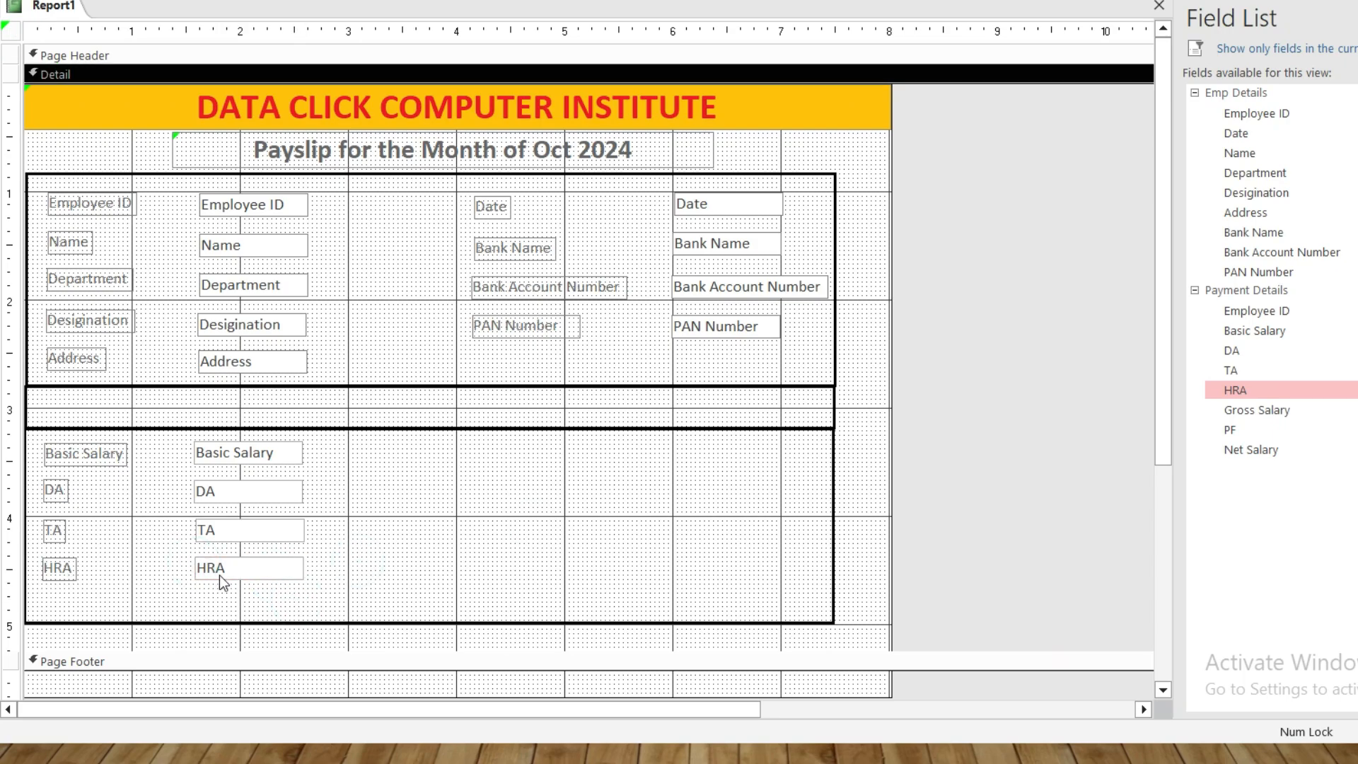
left_click_drag(1257, 411, 499, 551)
left_click_drag(362, 549, 40, 597)
left_click_drag(498, 548, 195, 595)
left_click(367, 572)
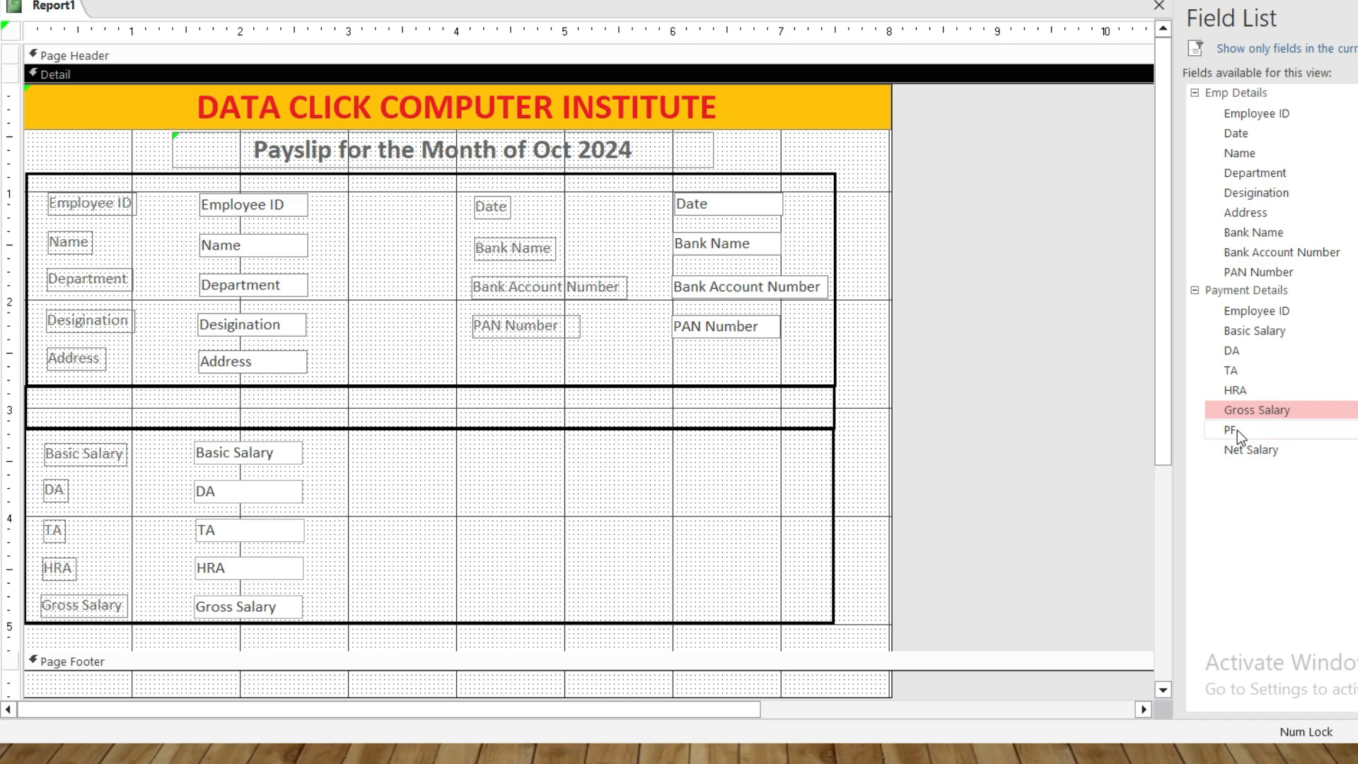
Add the PF field on the right side, with its label beside the value box
left_click_drag(1237, 430, 682, 445)
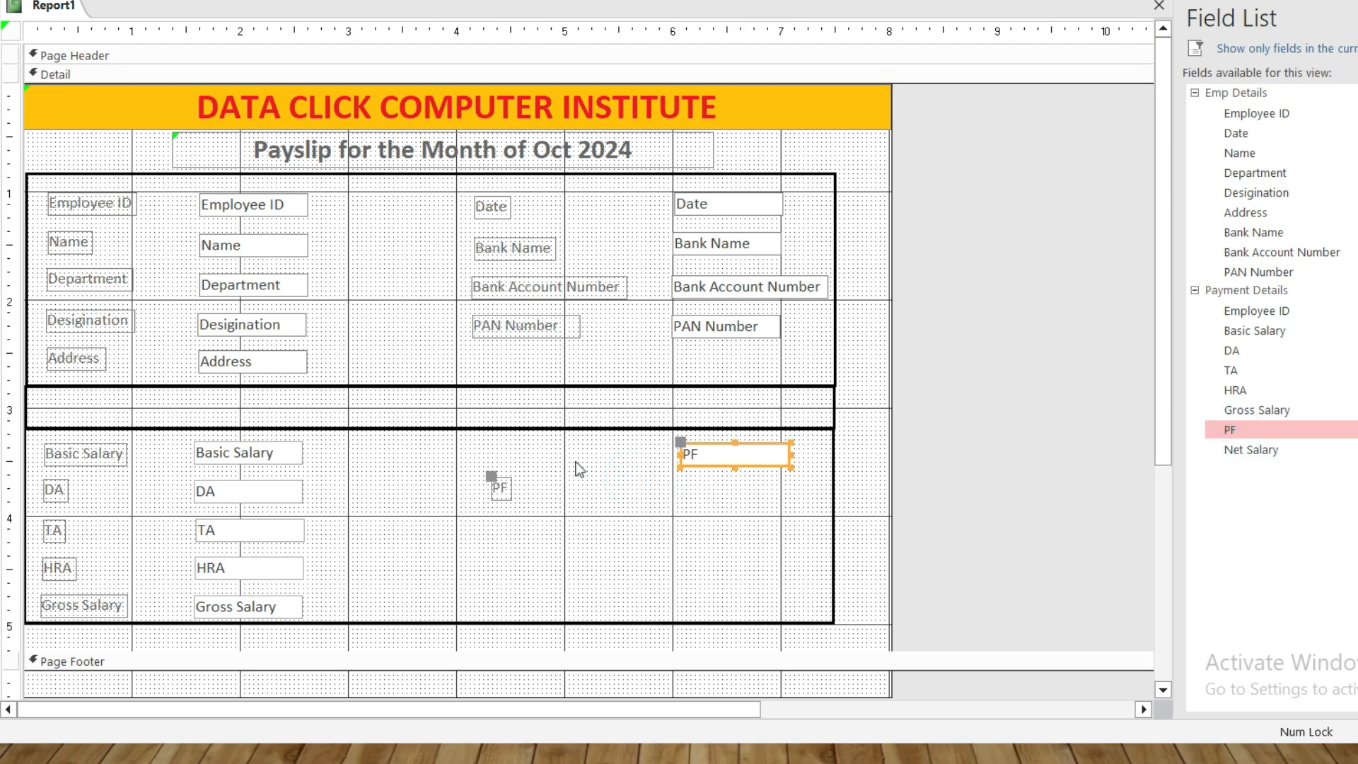
left_click(497, 481)
left_click_drag(499, 457, 491, 452)
left_click(666, 496)
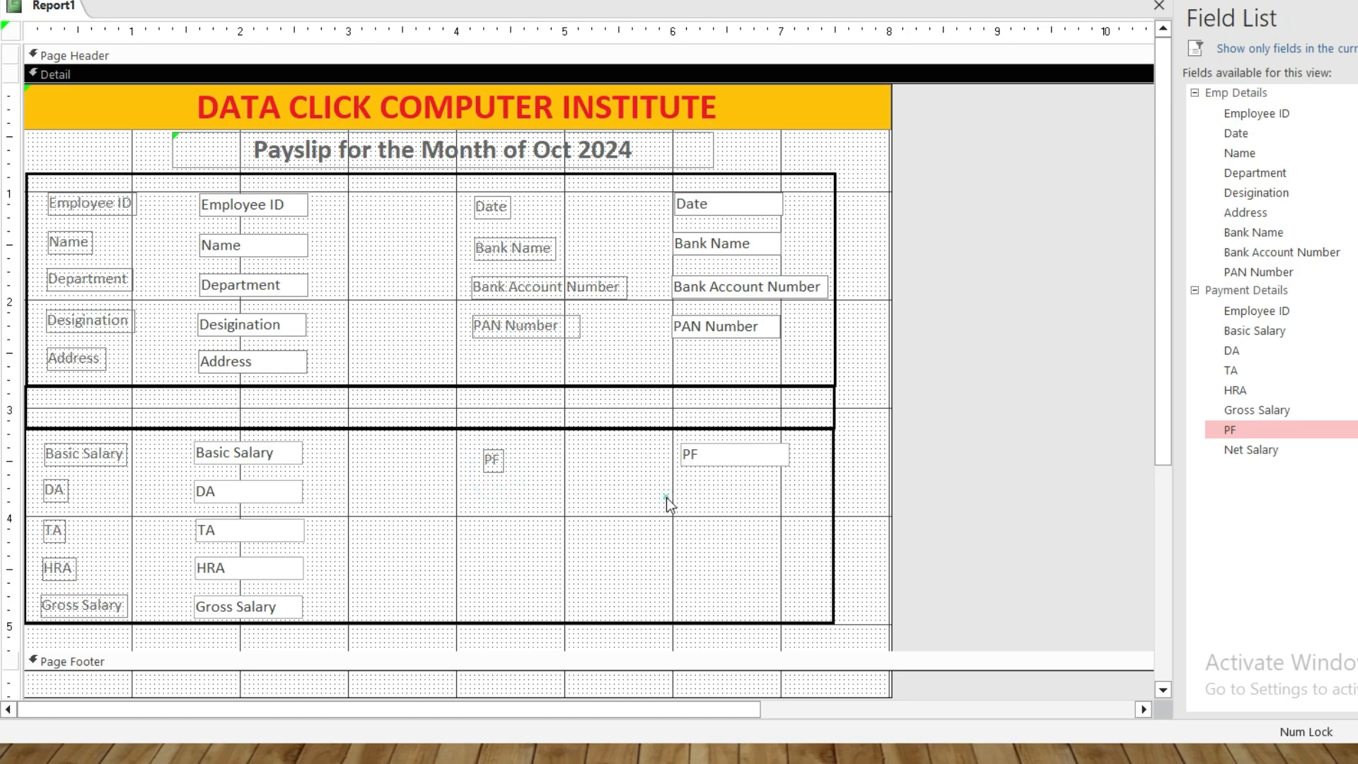
left_click(485, 453)
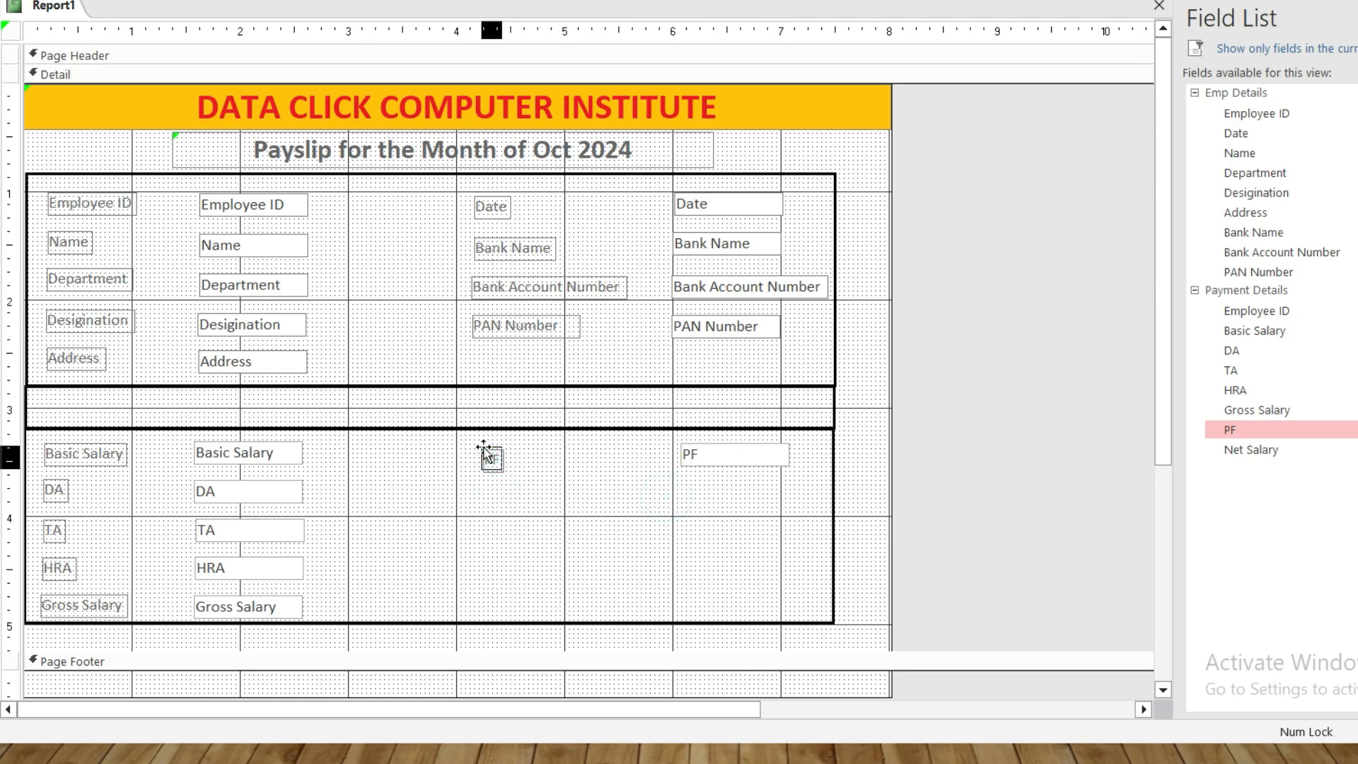
left_click(532, 508)
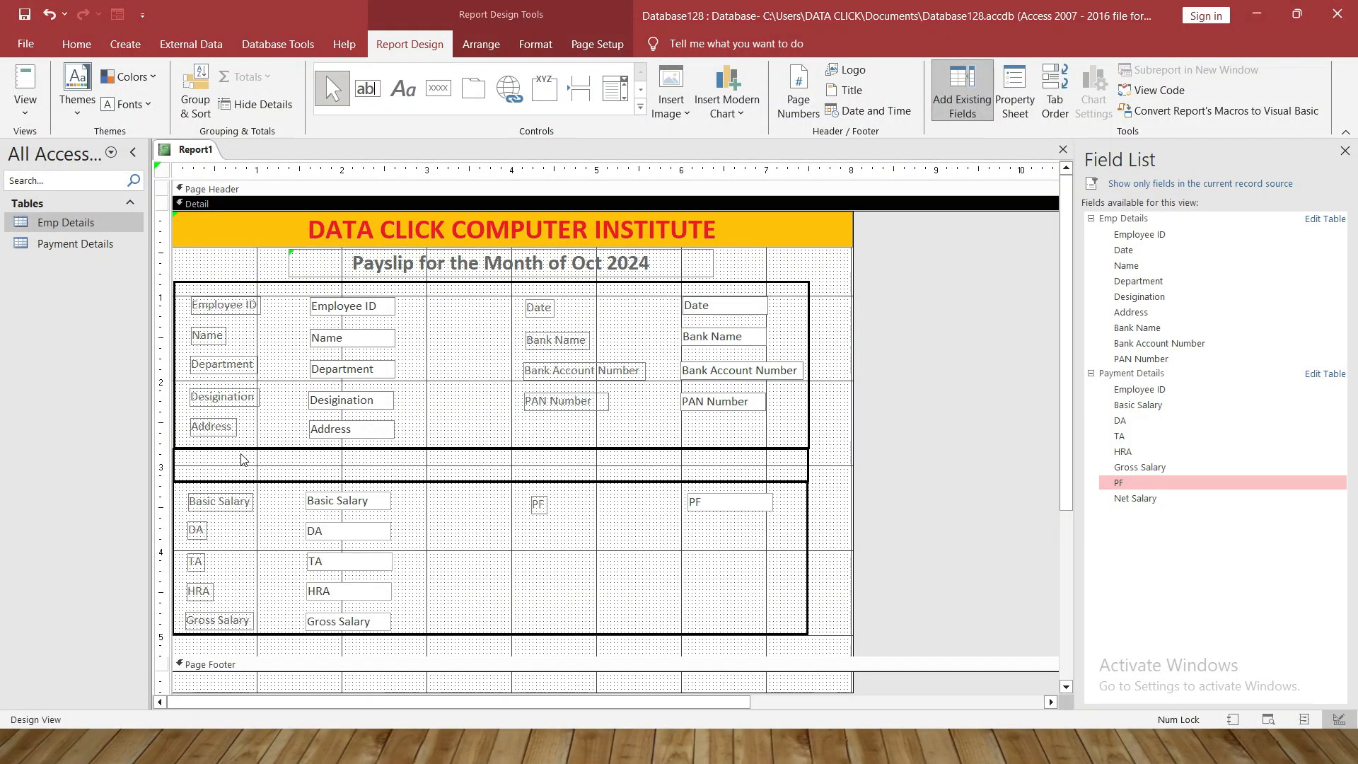
Add 'Earning' and 'Amount' heading labels in the middle row
left_click(401, 92)
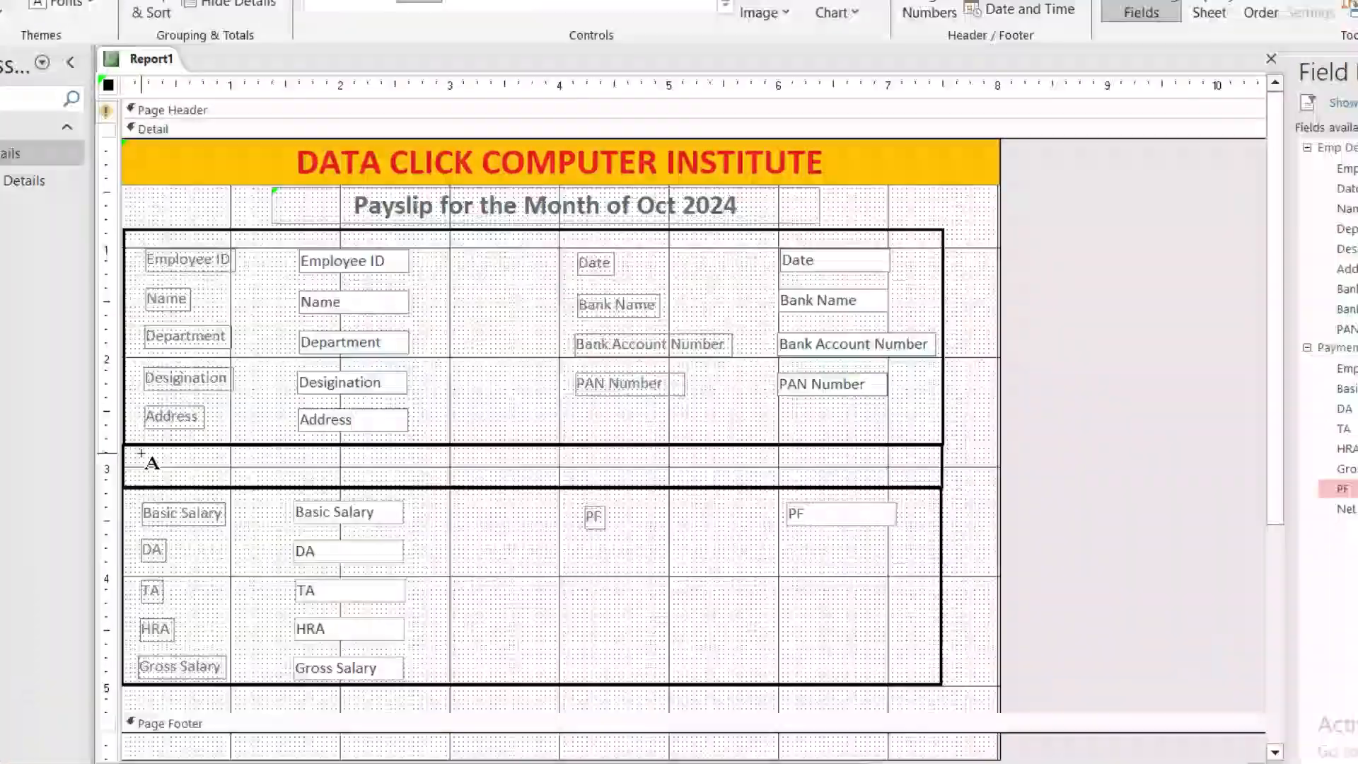
left_click_drag(187, 457, 203, 482)
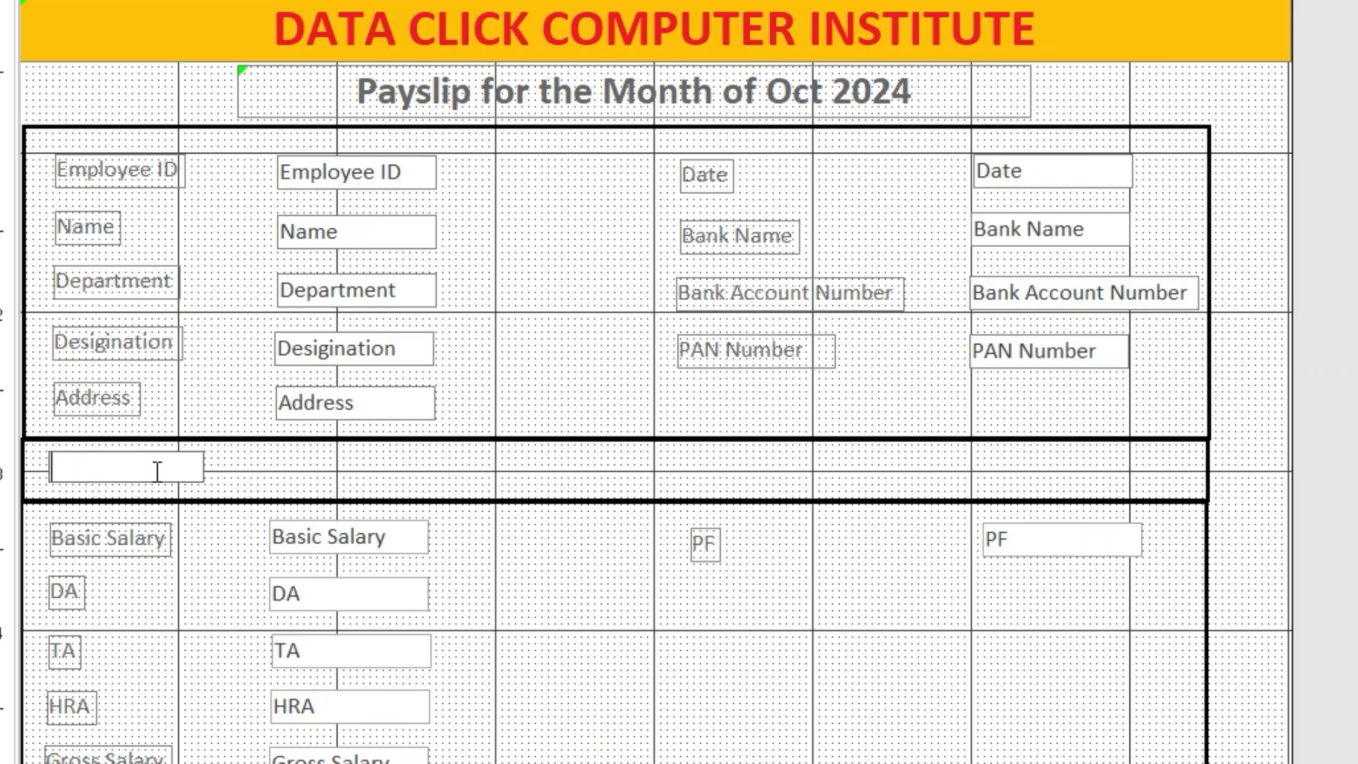
type("Earning")
left_click(238, 473)
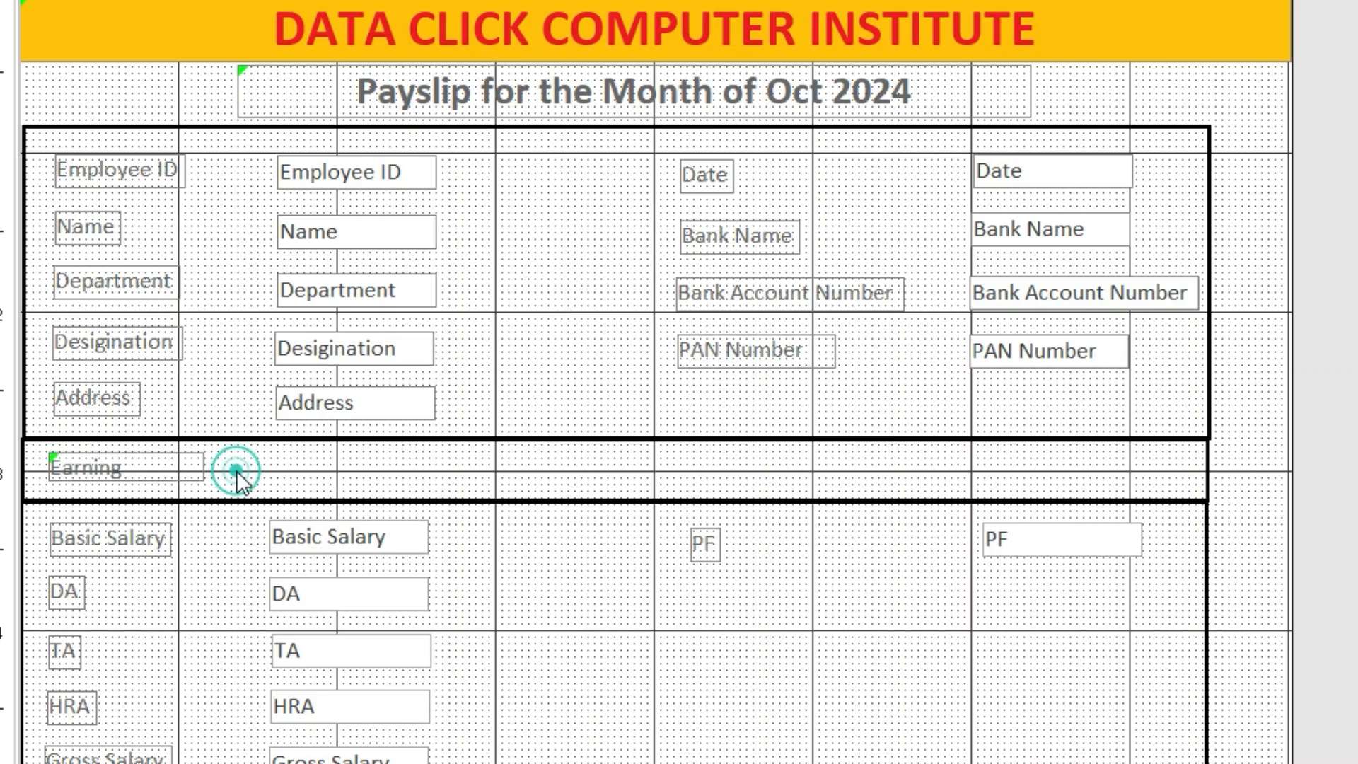
left_click(188, 471)
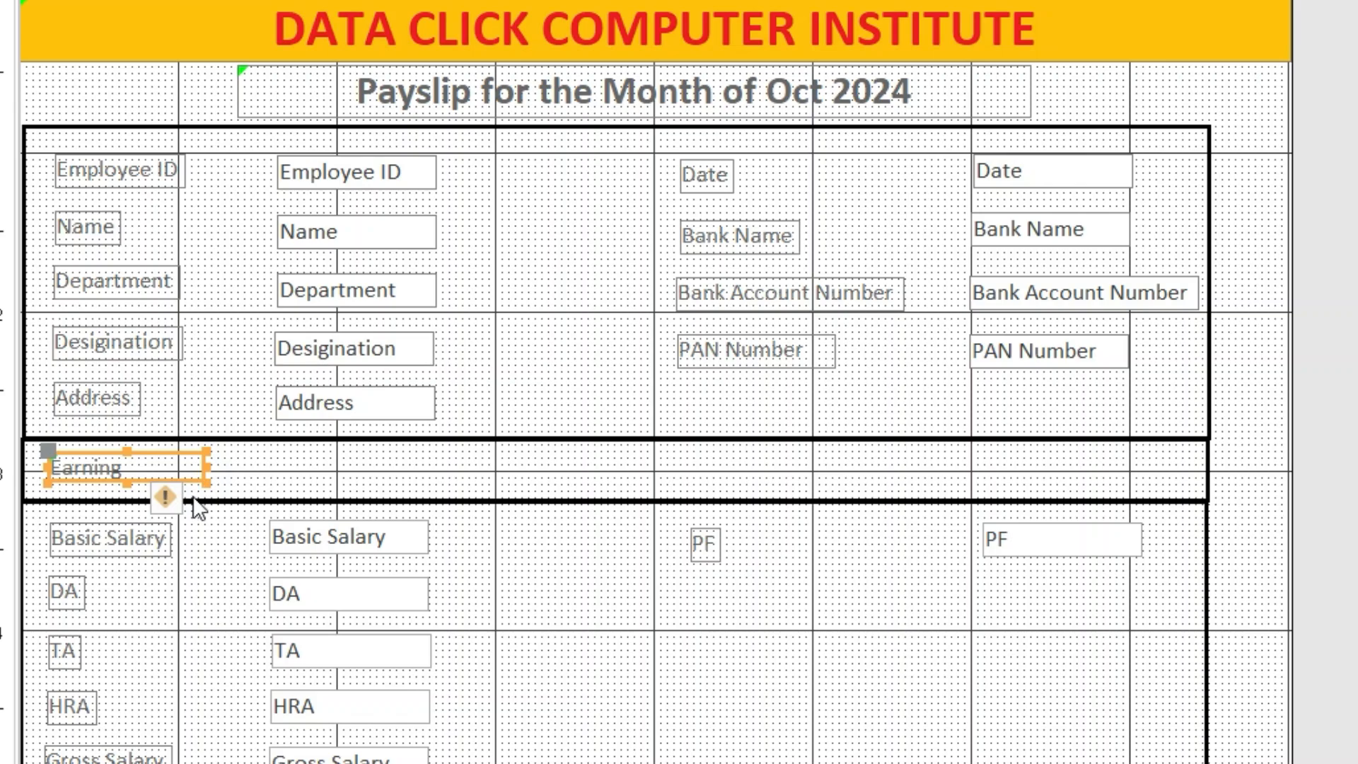
left_click_drag(194, 481, 410, 482)
double_click(363, 465)
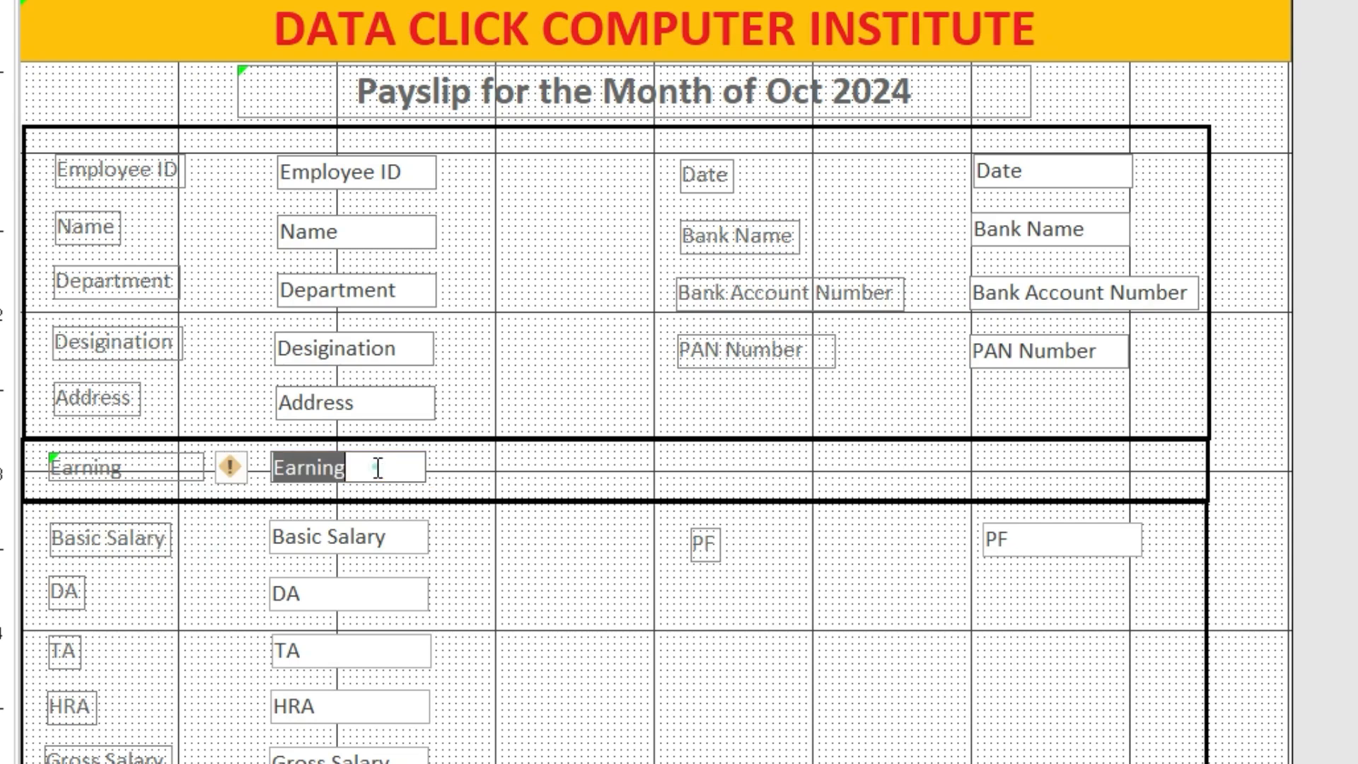
type("Amount")
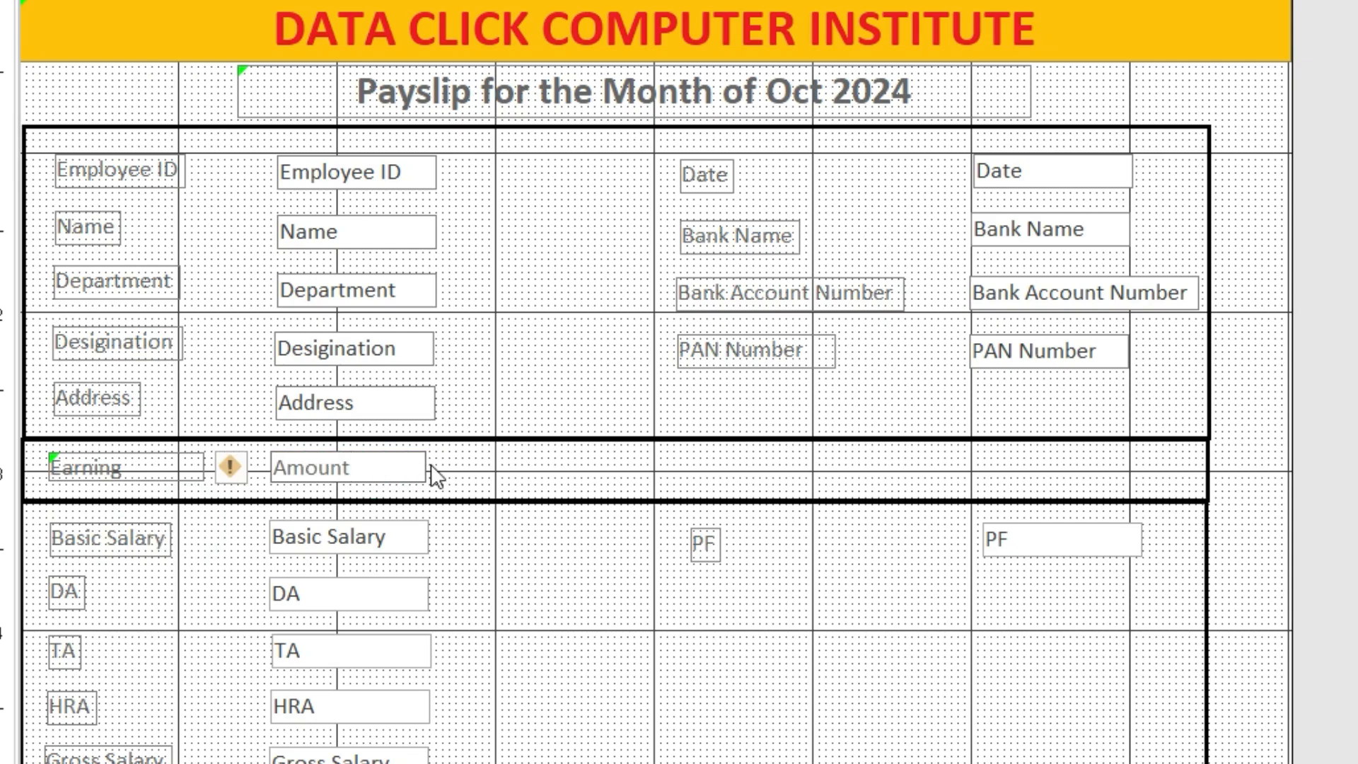
left_click(437, 467)
Copy the Amount label to create a 'Deducation' heading further right
left_click(393, 487)
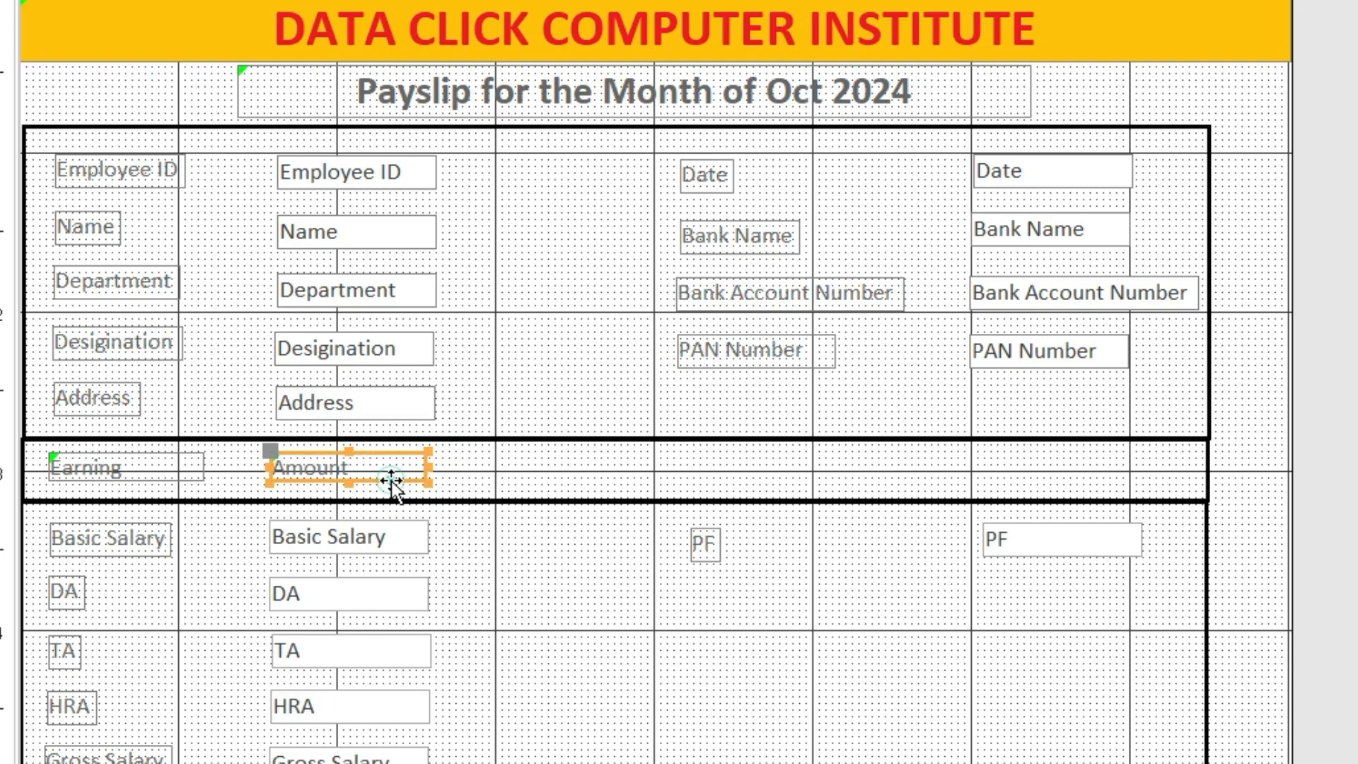
key("ctrl+c")
key("ctrl+v")
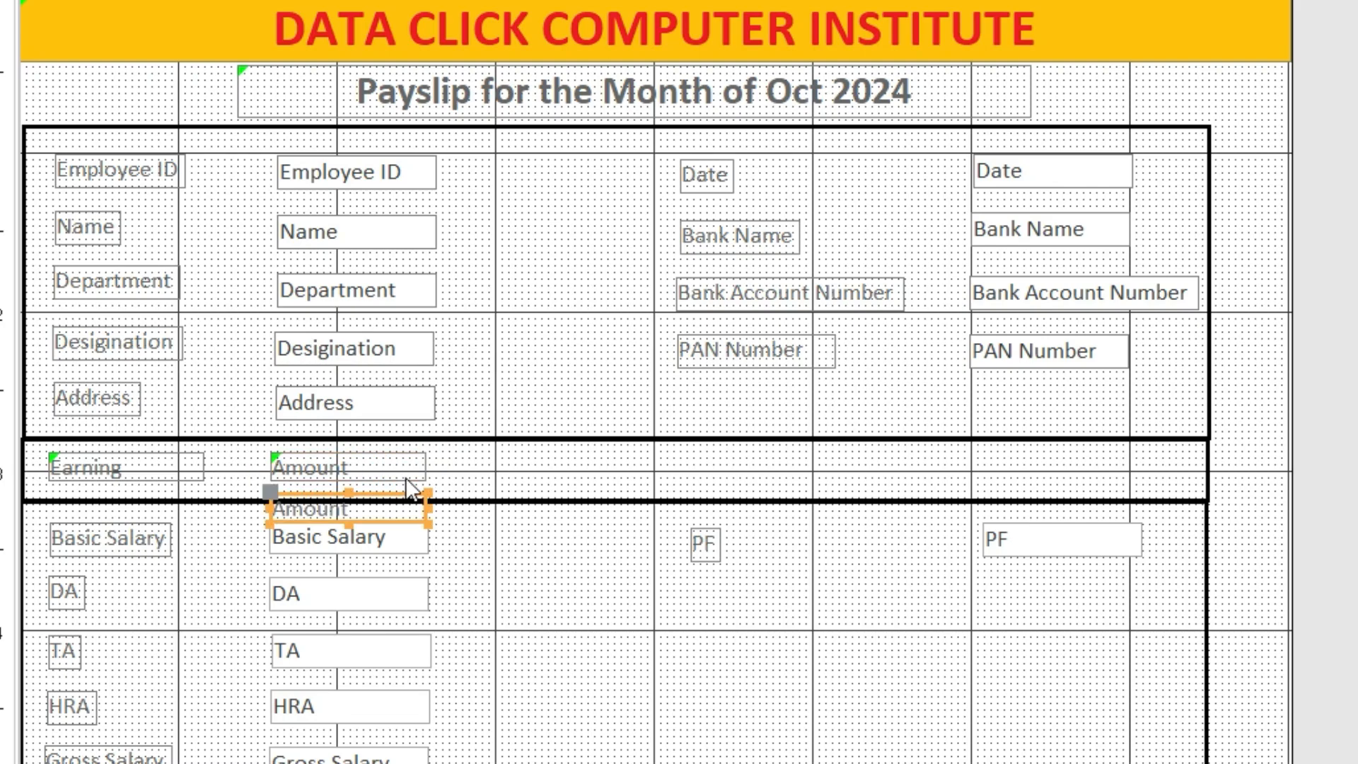
left_click_drag(407, 520, 799, 477)
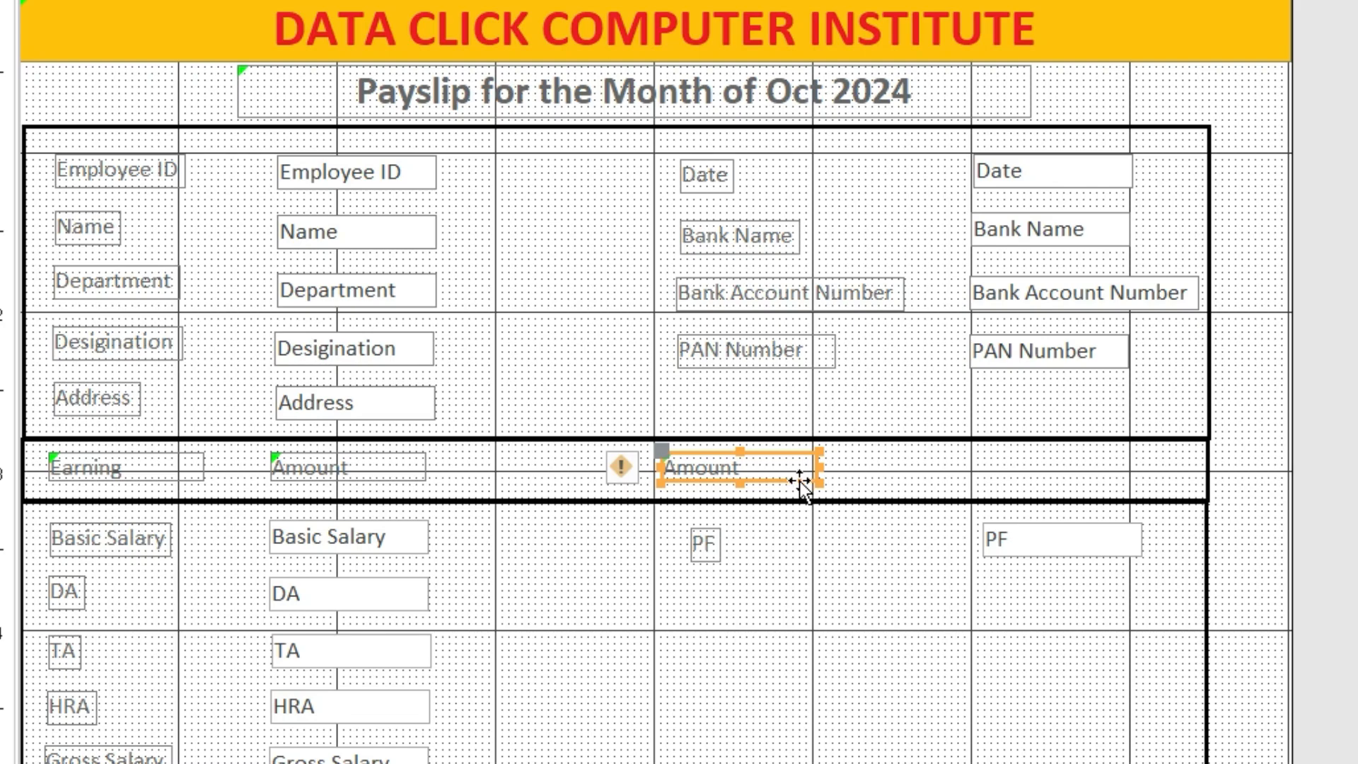
double_click(739, 467)
type("De")
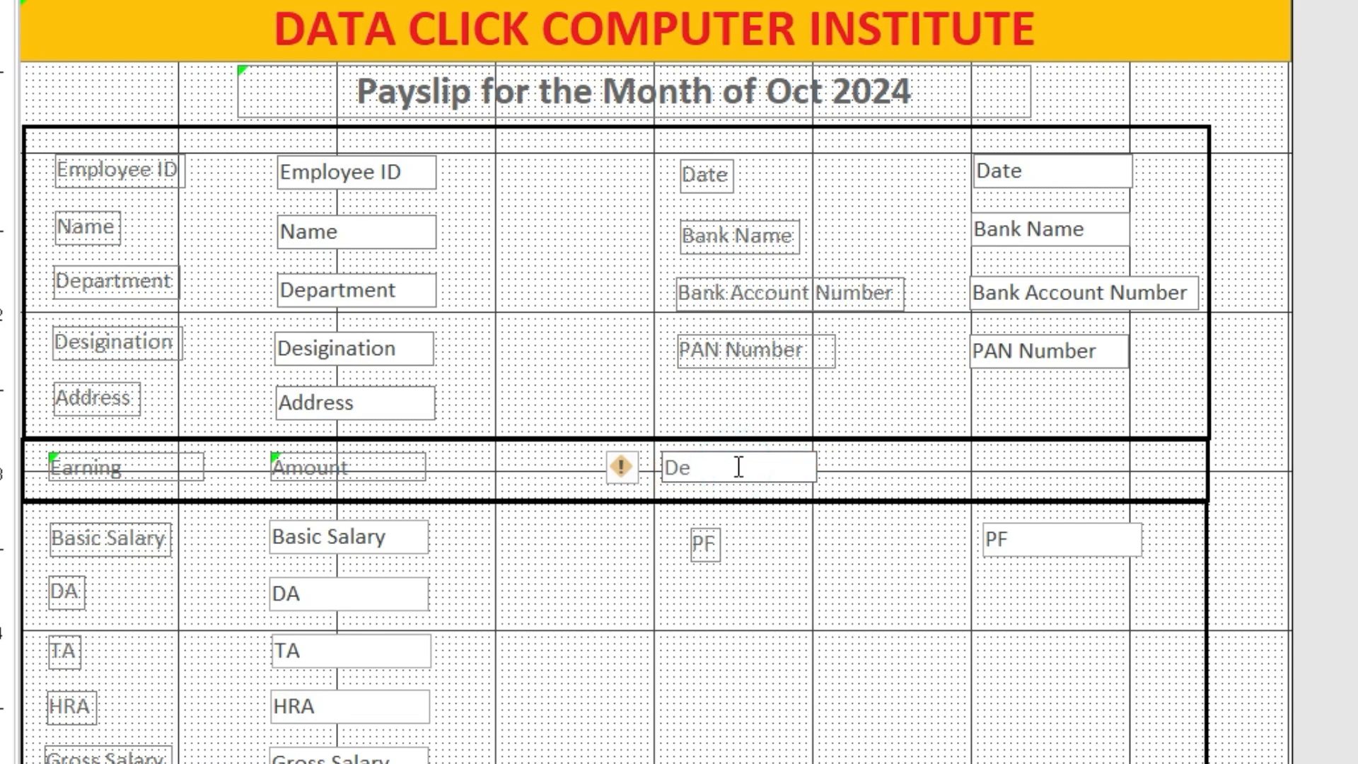
type("ducation")
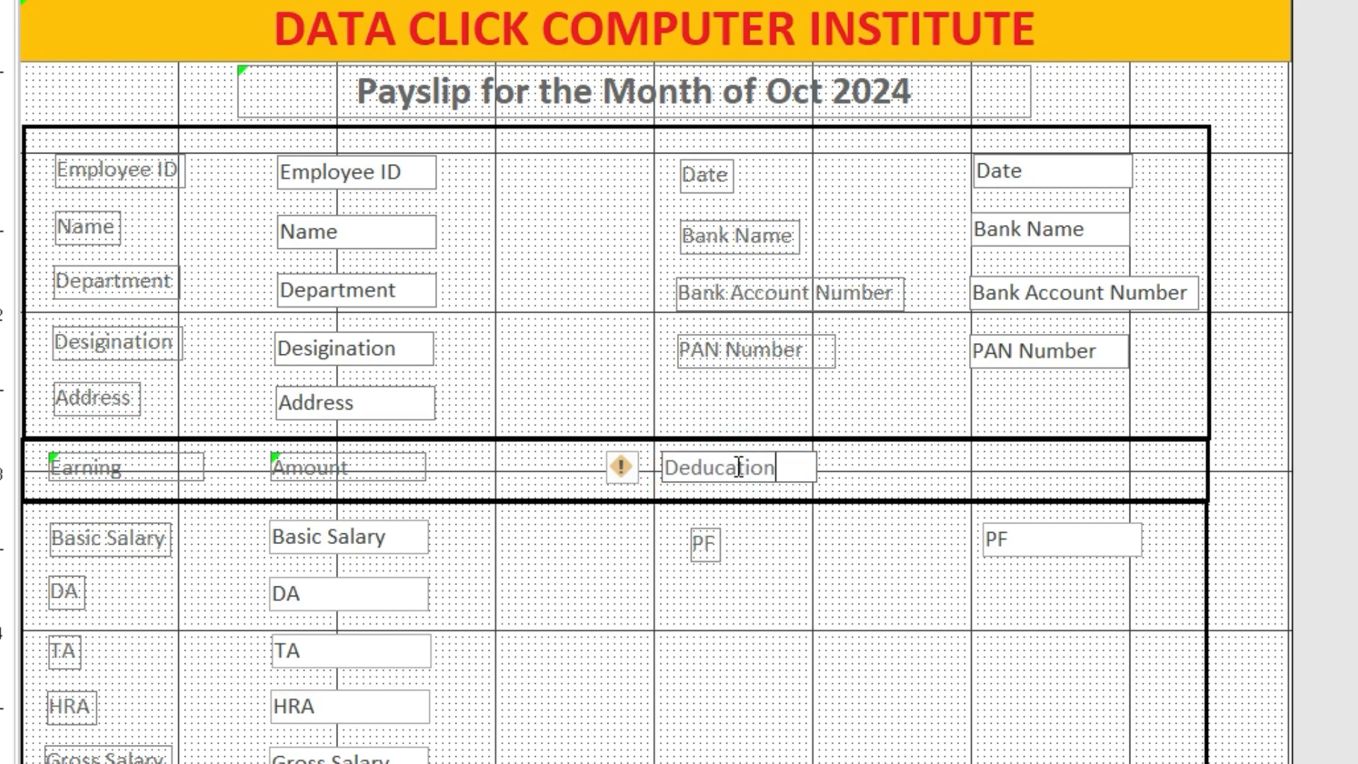
left_click(816, 473)
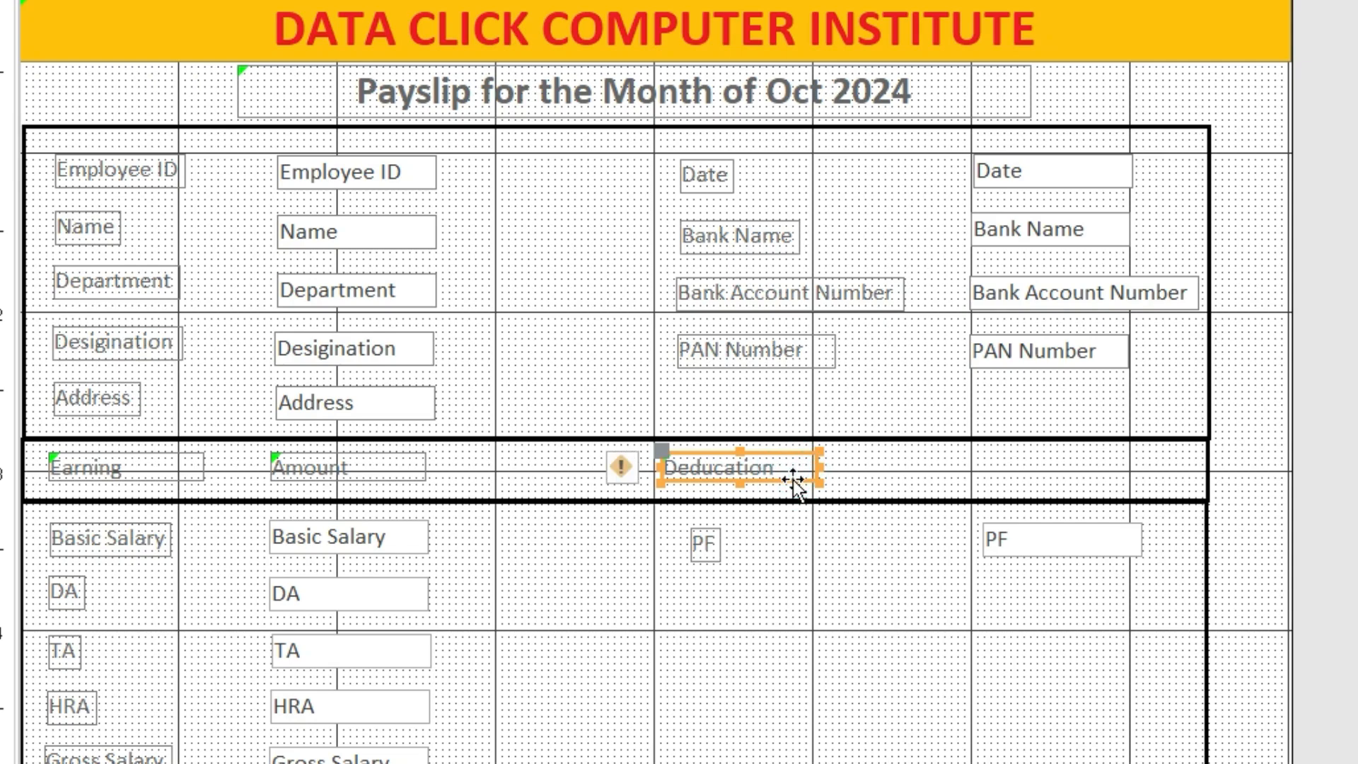
Copy the Deducation label to add a second 'Amount' heading at the row's far right
key("ctrl+c")
key("ctrl+v")
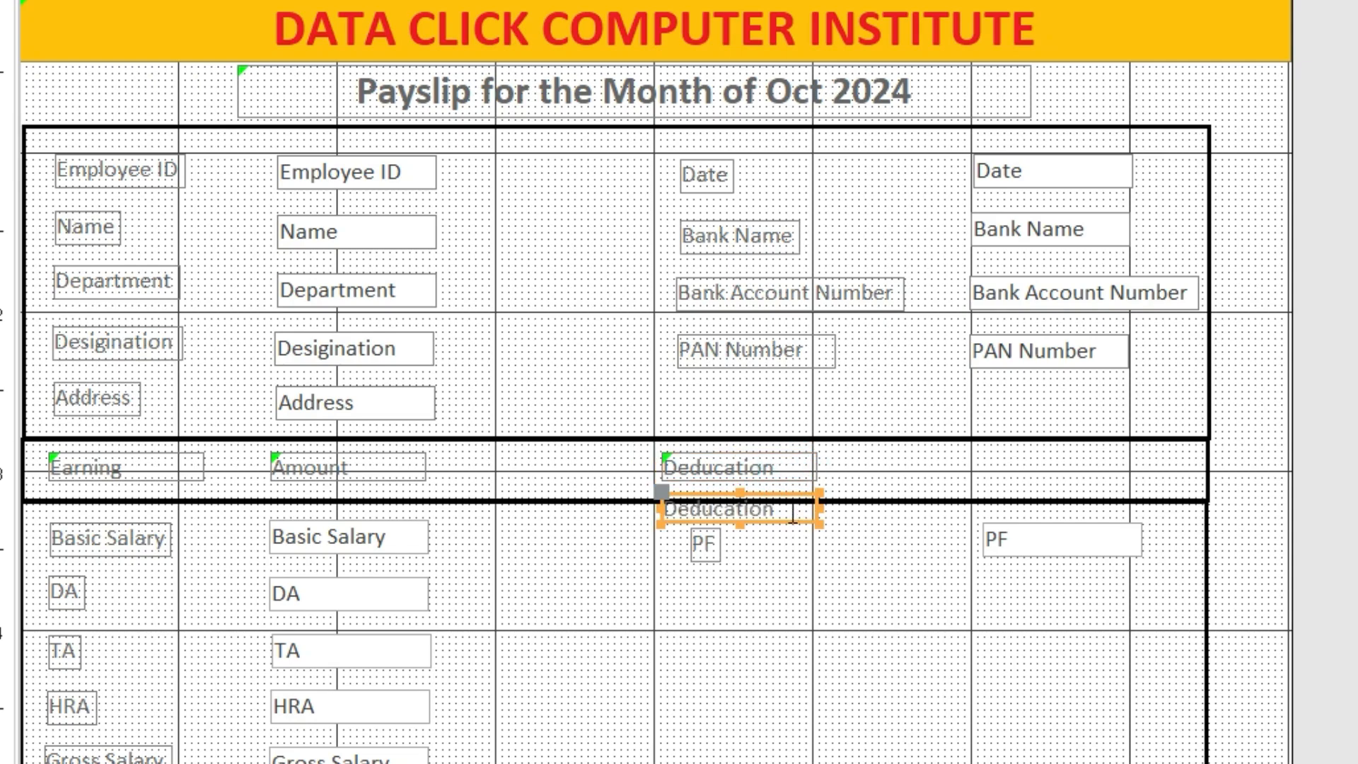
left_click_drag(787, 513, 1106, 479)
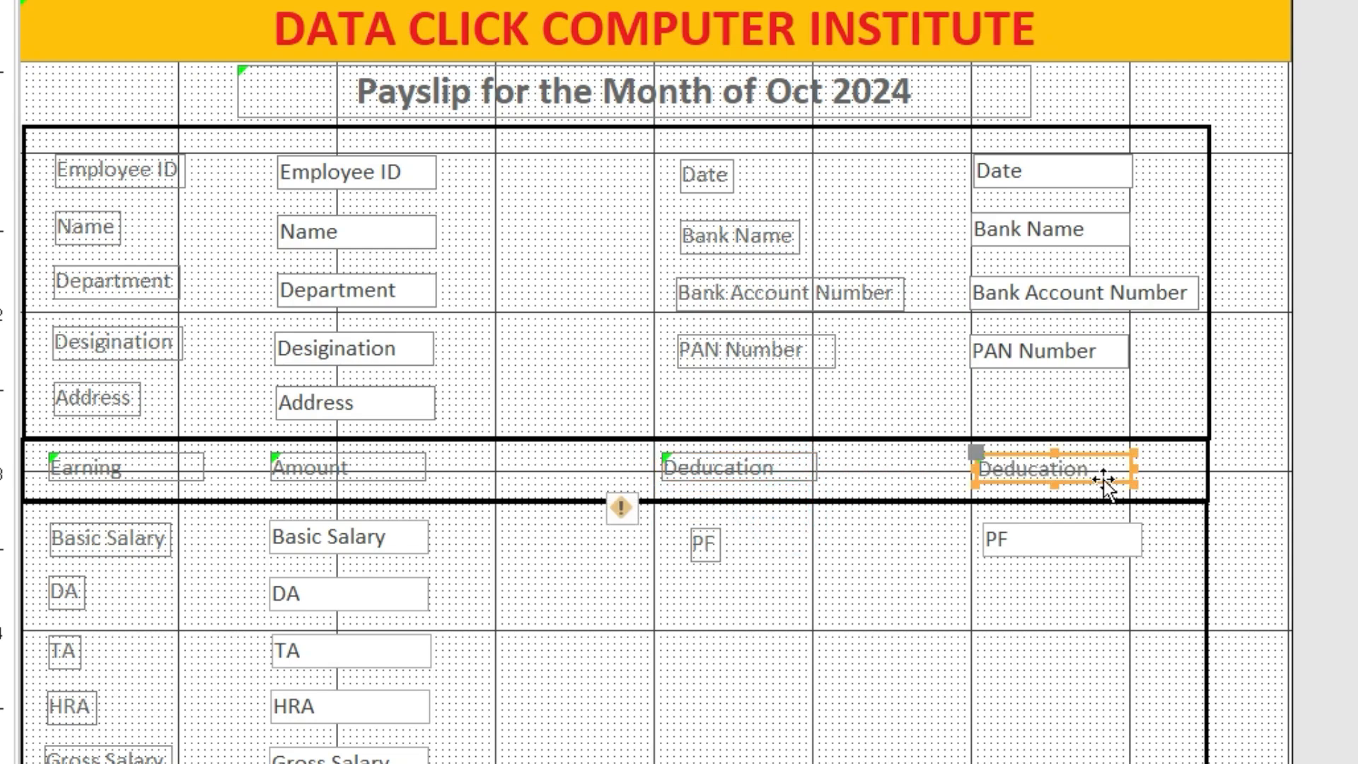
double_click(1076, 472)
type("AMount")
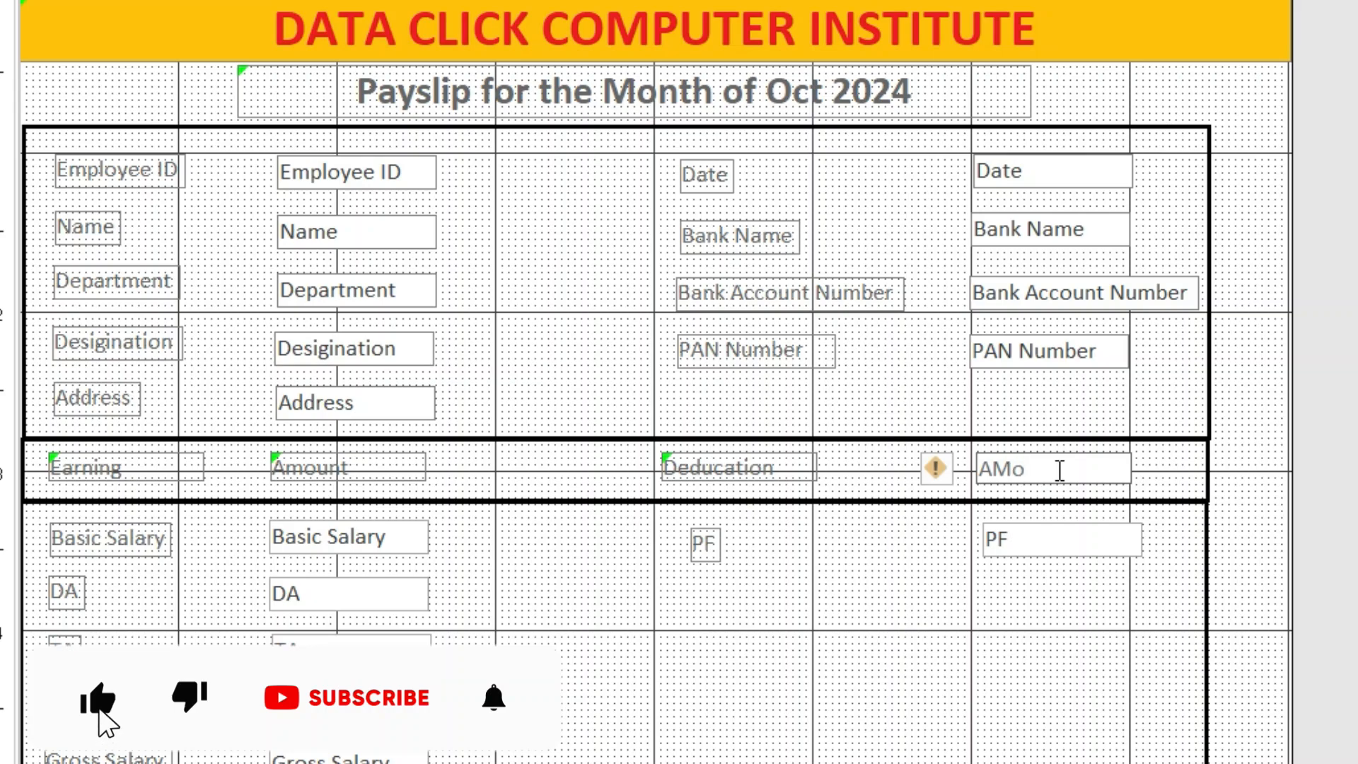
key("BackSpace")
key("BackSpace")
key("BackSpace")
key("BackSpace")
key("BackSpace")
key("BackSpace")
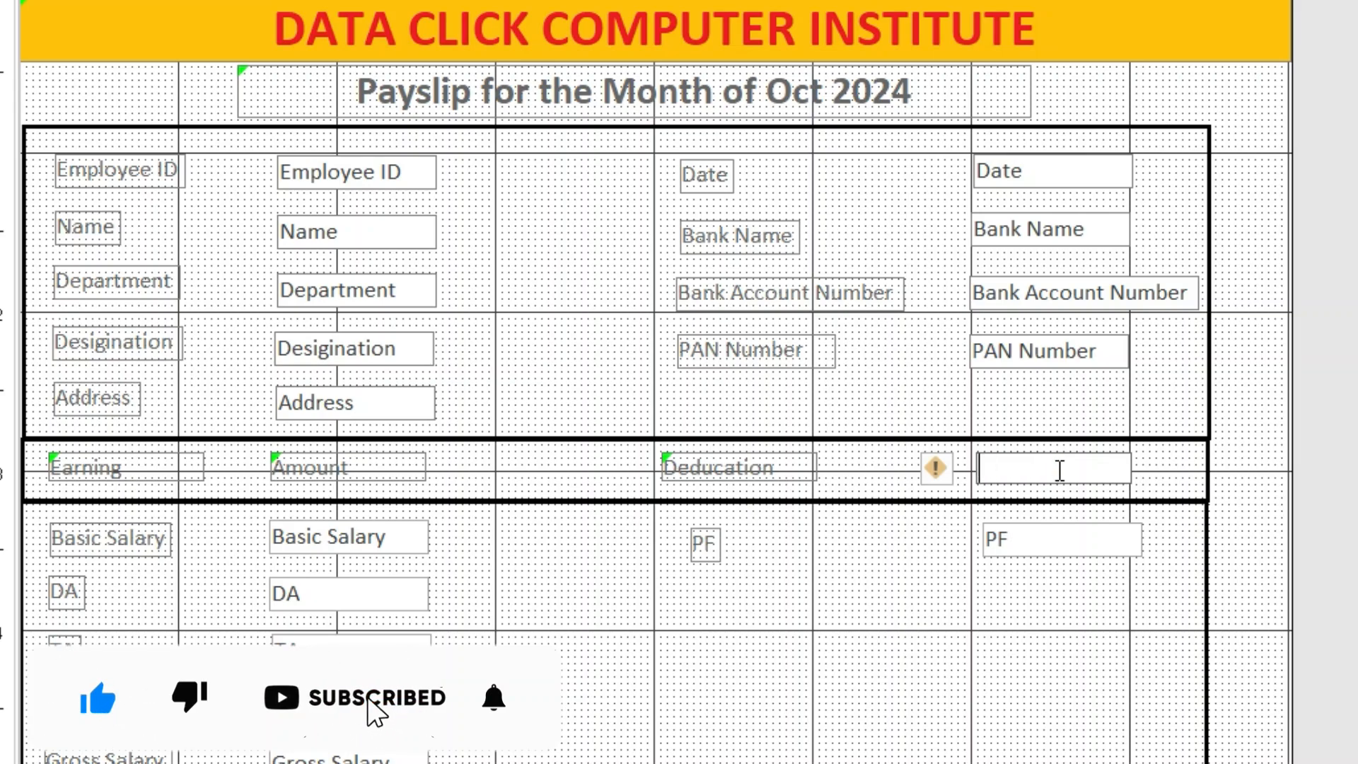
type("Amount")
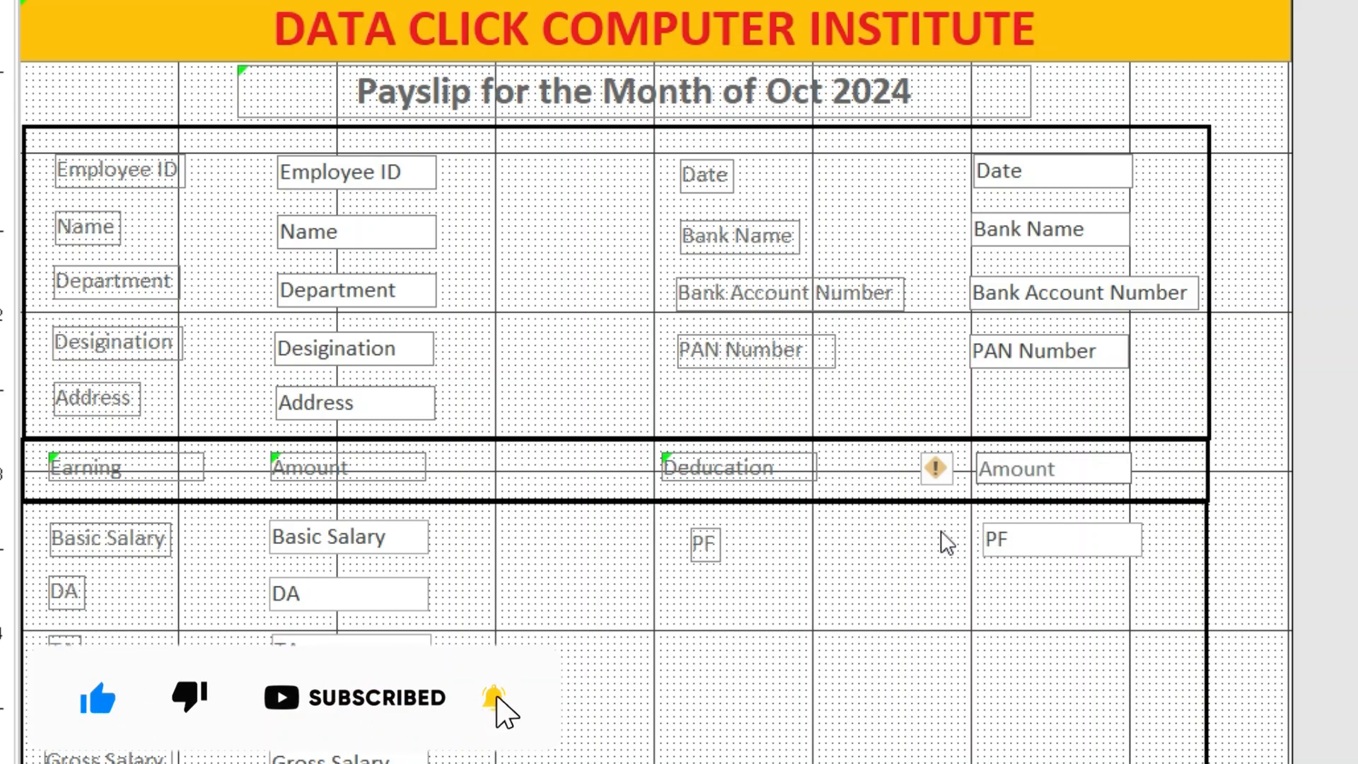
left_click(877, 584)
left_click(1061, 477)
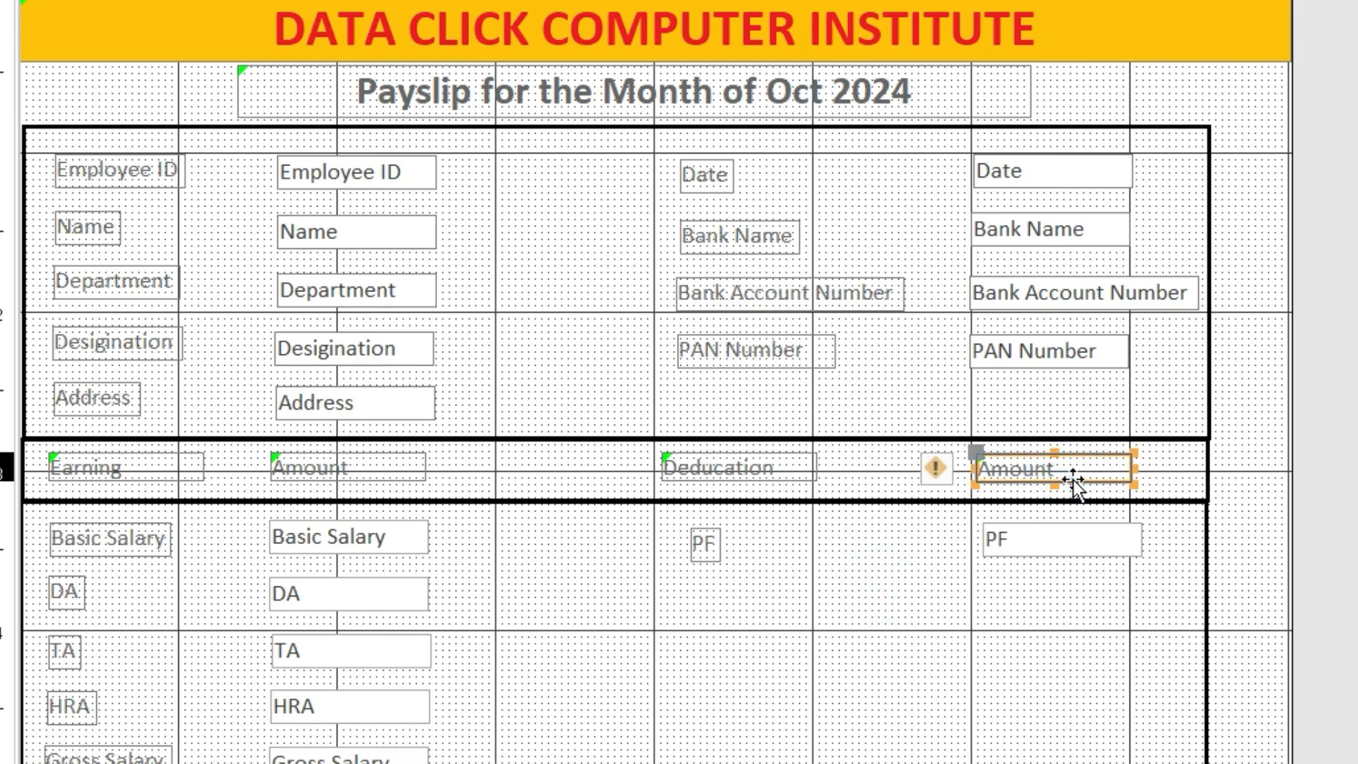
left_click(1071, 477)
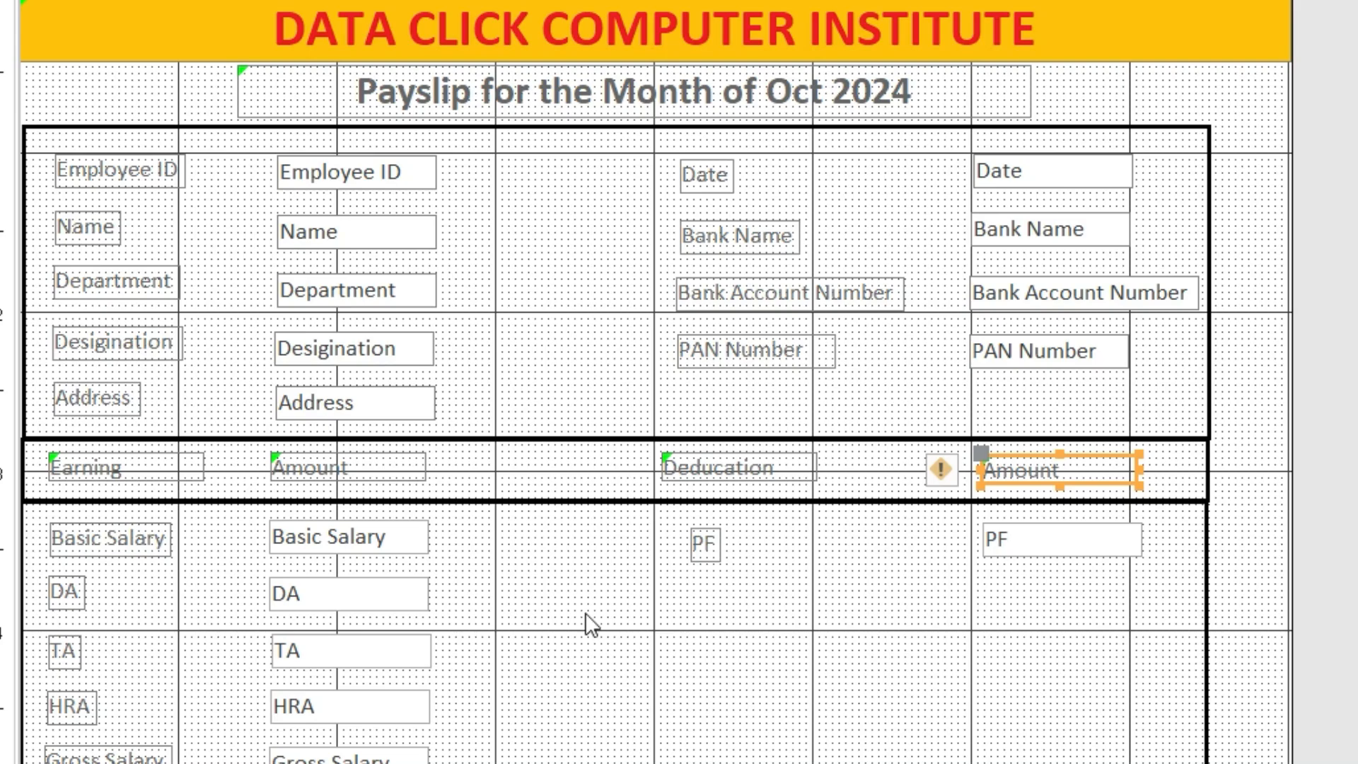
Copy the heading rectangle to frame the Basic Salary row and a new row below Gross Salary
left_click(606, 495)
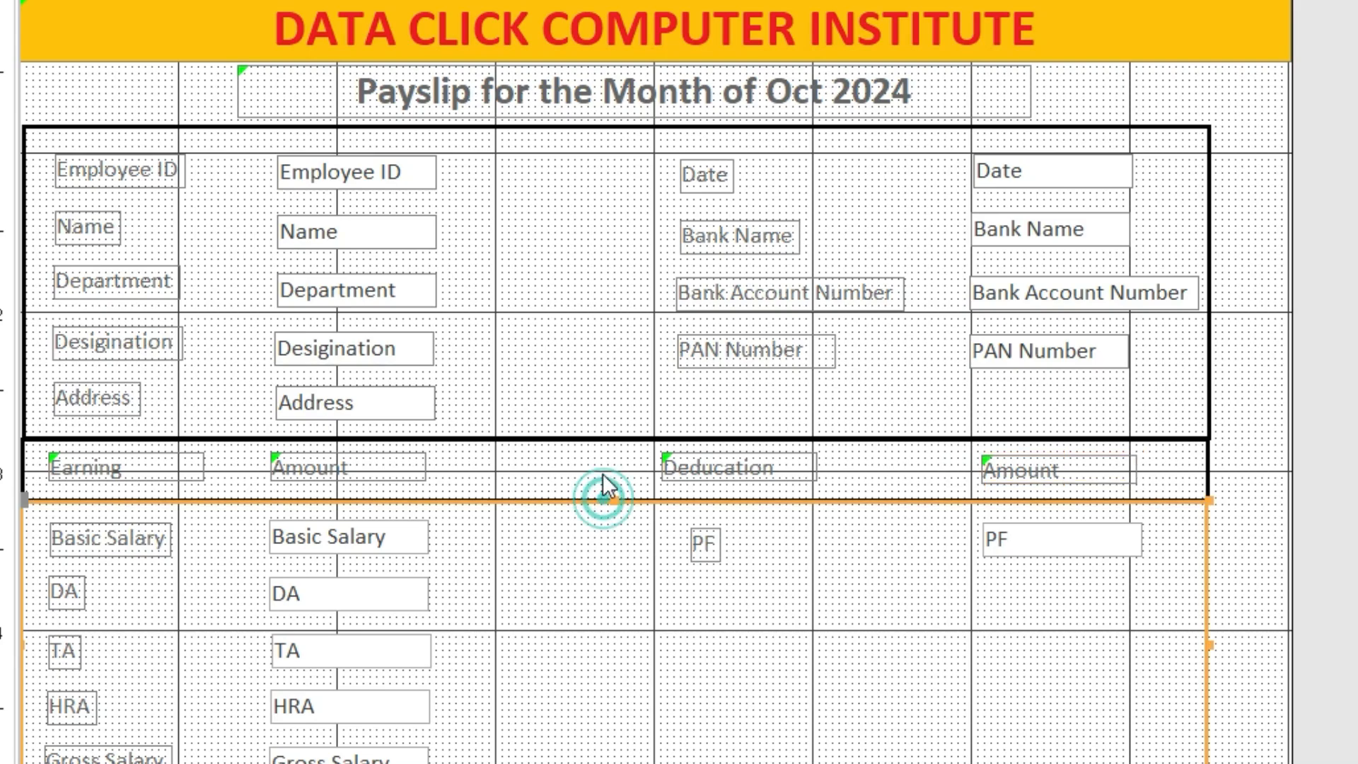
left_click(596, 438)
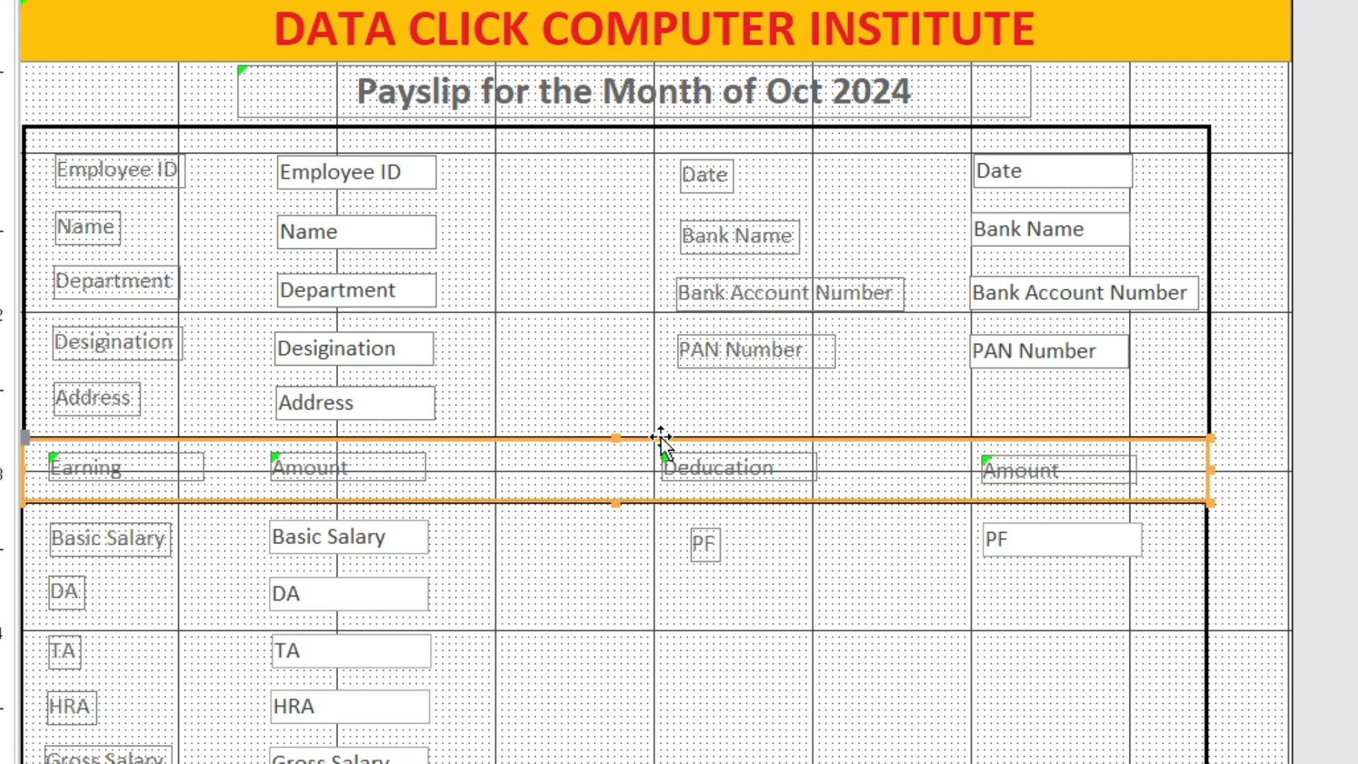
left_click(622, 460)
key("ctrl+c")
key("ctrl+v")
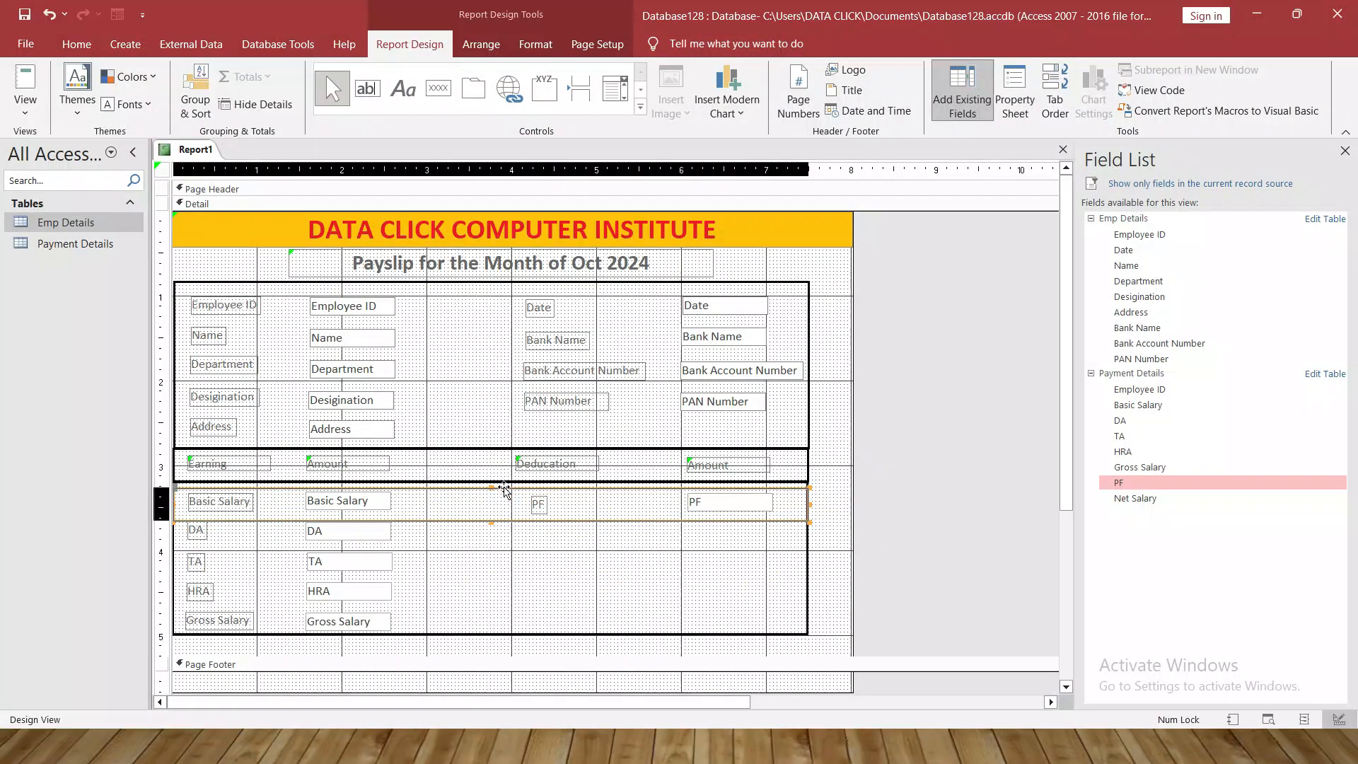
left_click(637, 501)
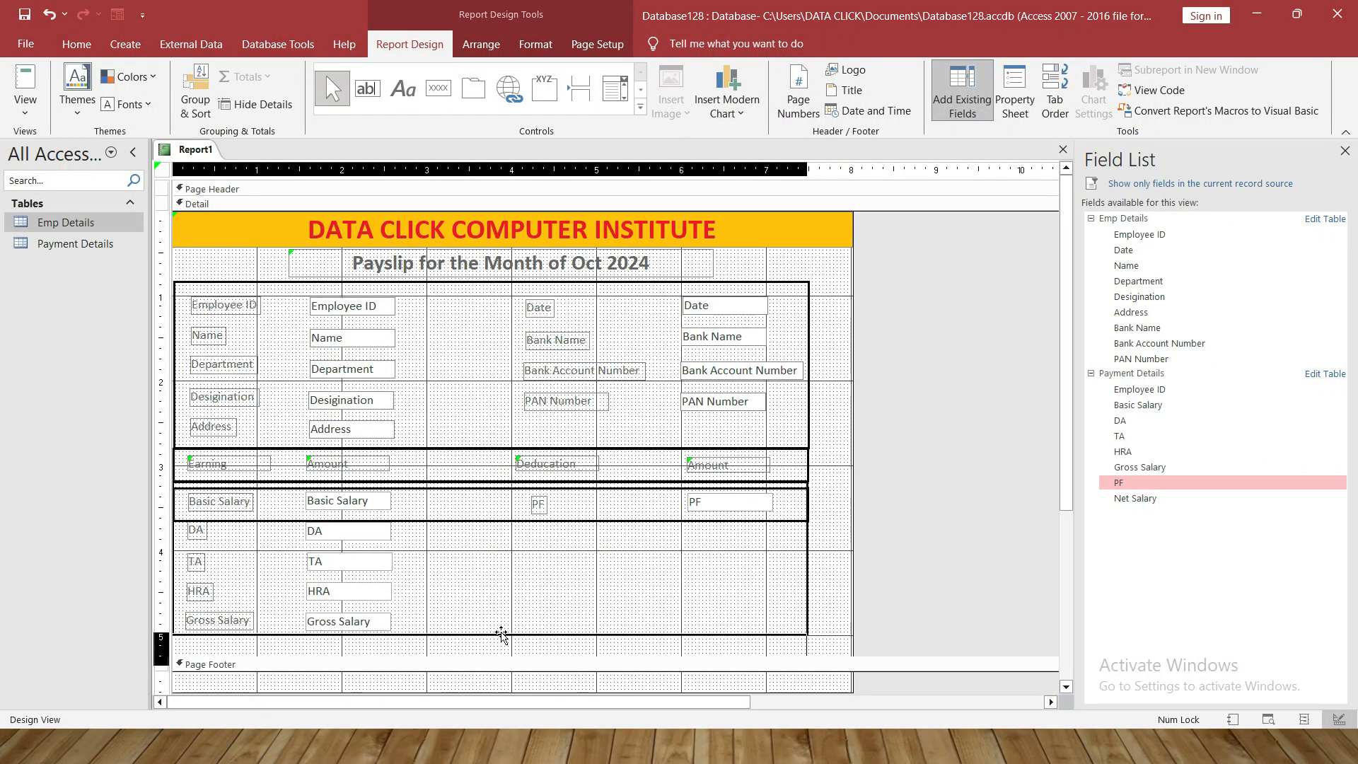
key("ctrl+v")
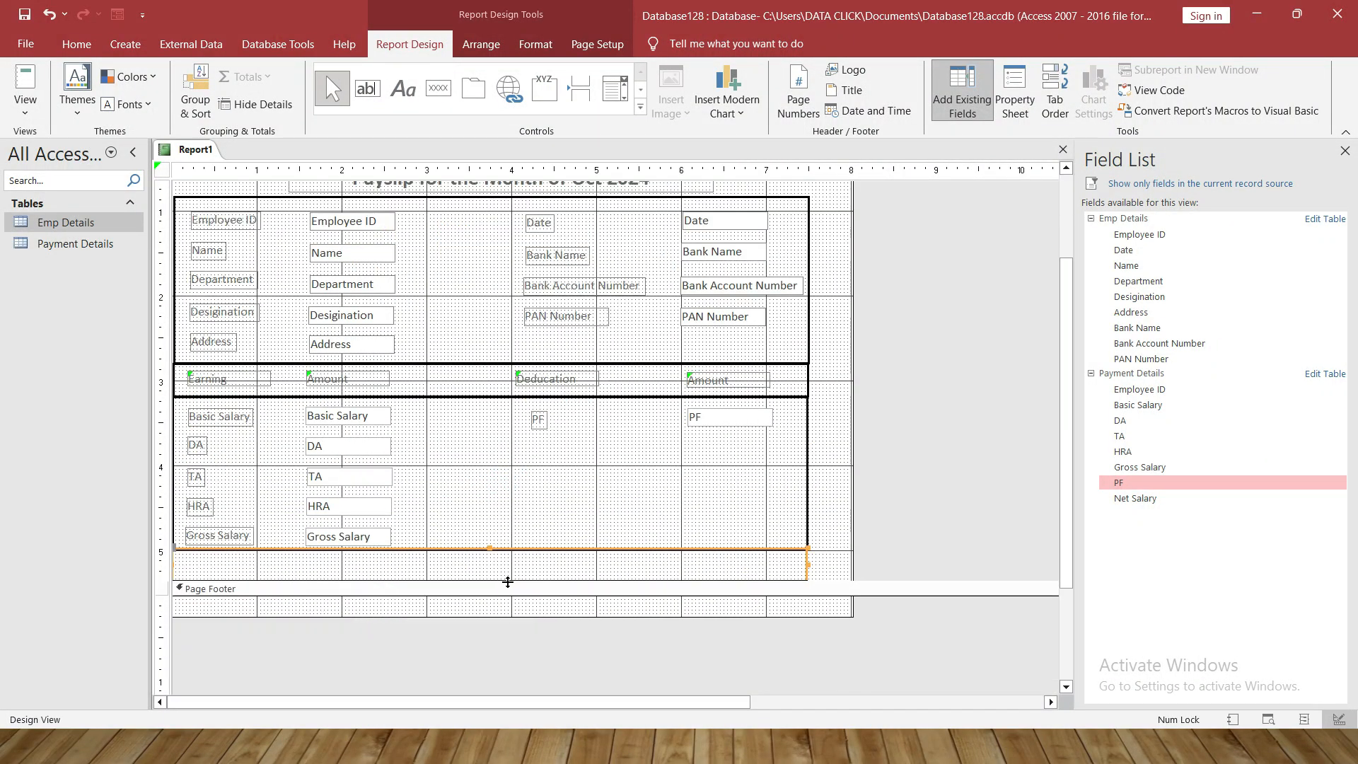
left_click(817, 532)
left_click(651, 570)
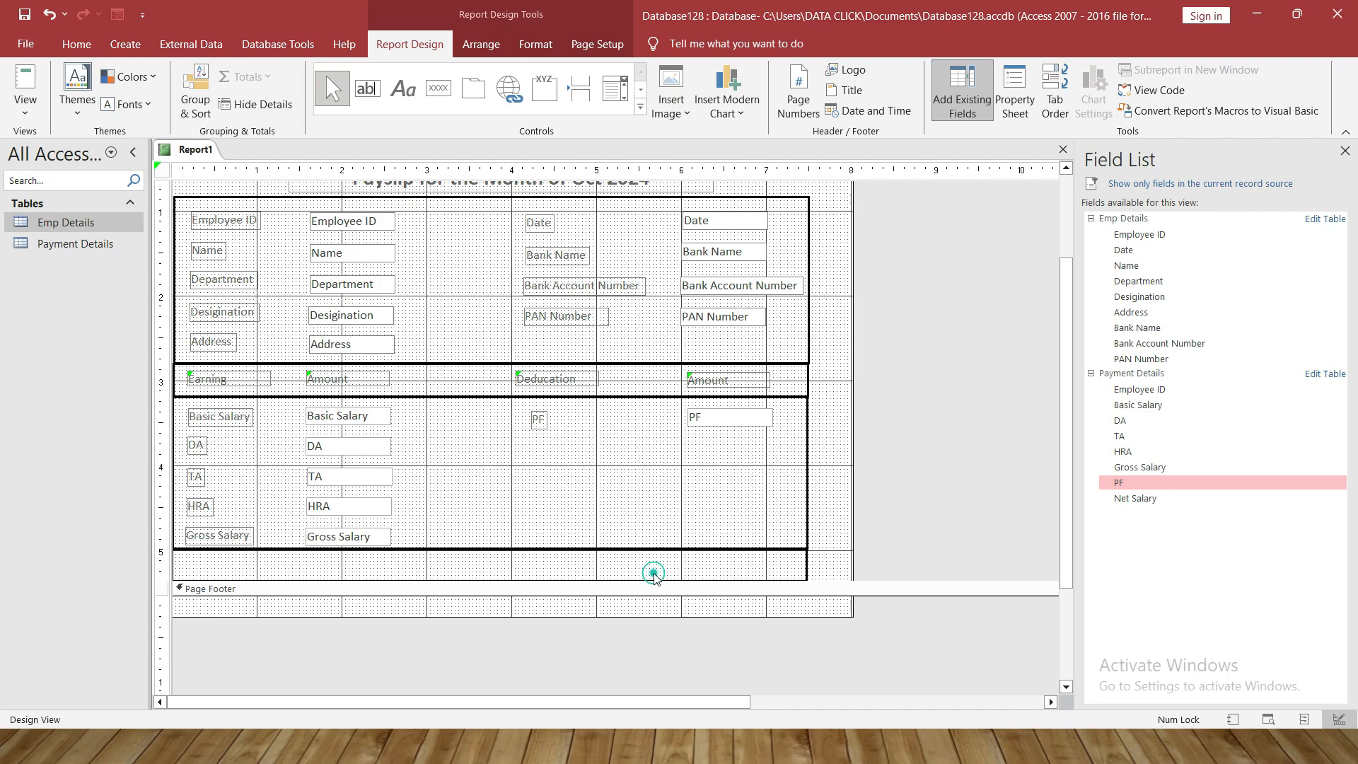
Add the Net Salary field to the bottom row, with its label at far left and its value beside it
left_click(1137, 485)
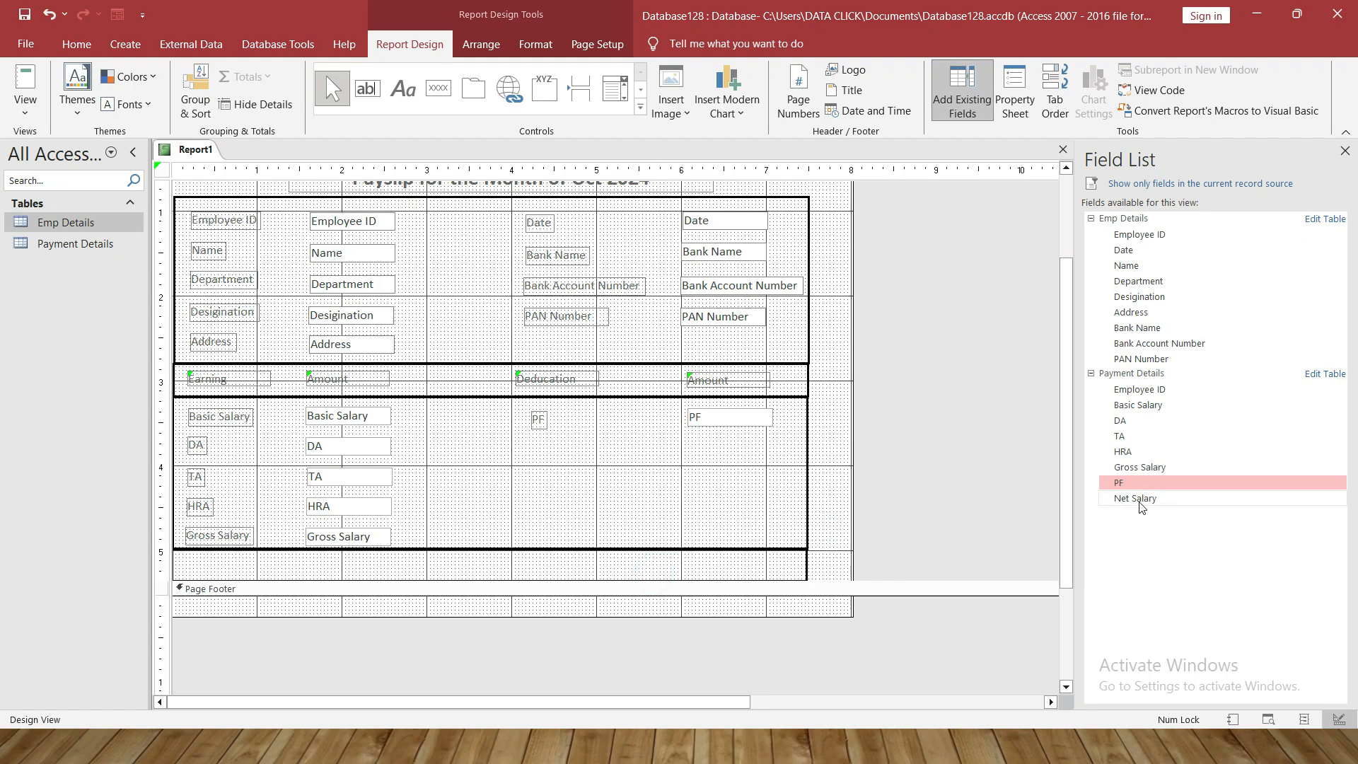
left_click_drag(1136, 498, 700, 562)
double_click(565, 563)
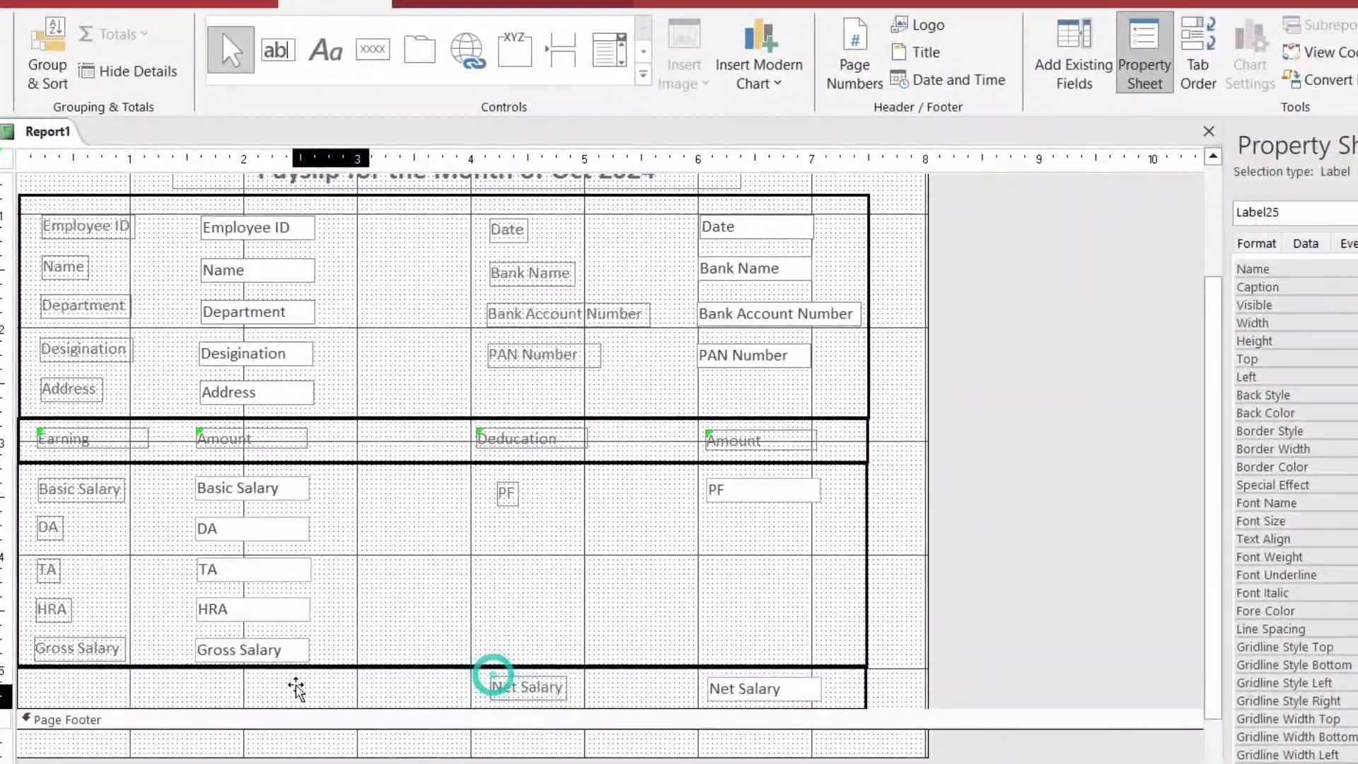
left_click_drag(515, 598, 352, 603)
left_click_drag(296, 683, 34, 677)
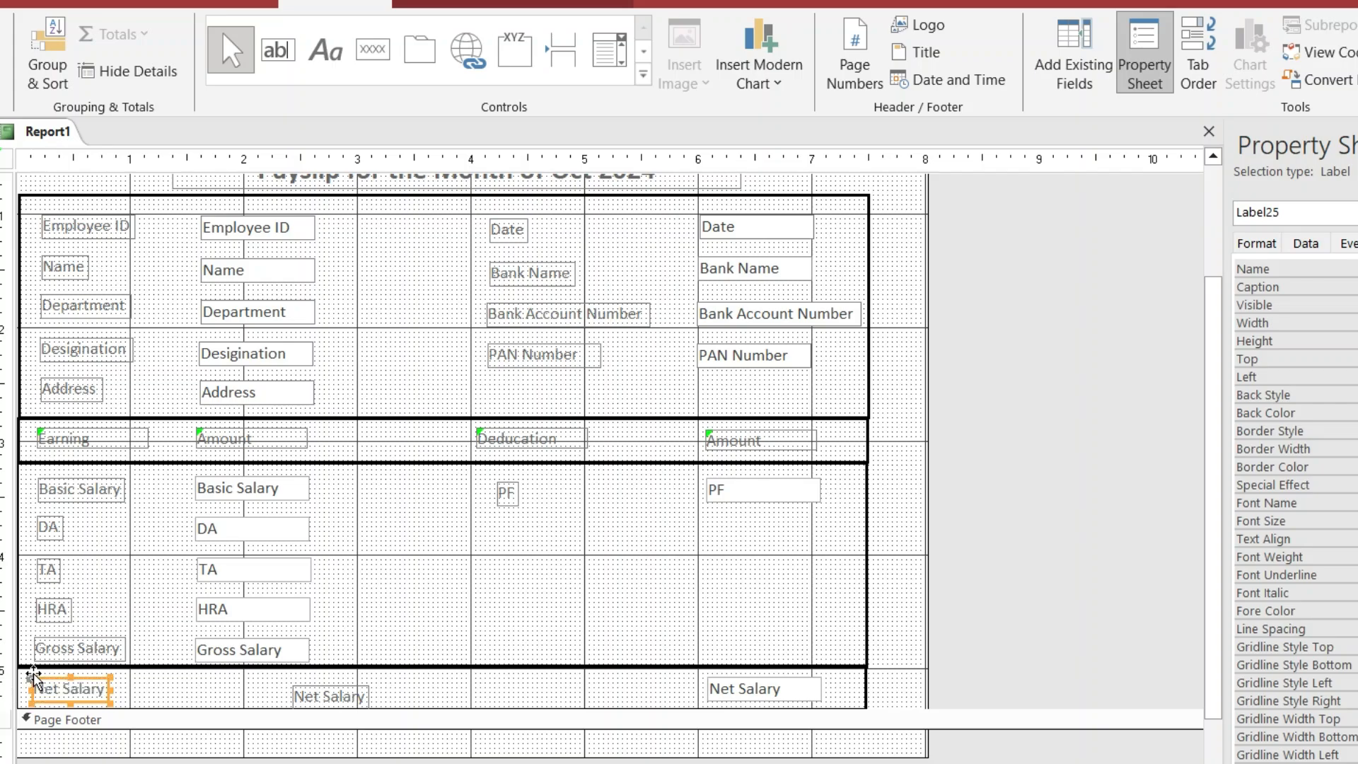
left_click_drag(708, 677, 197, 683)
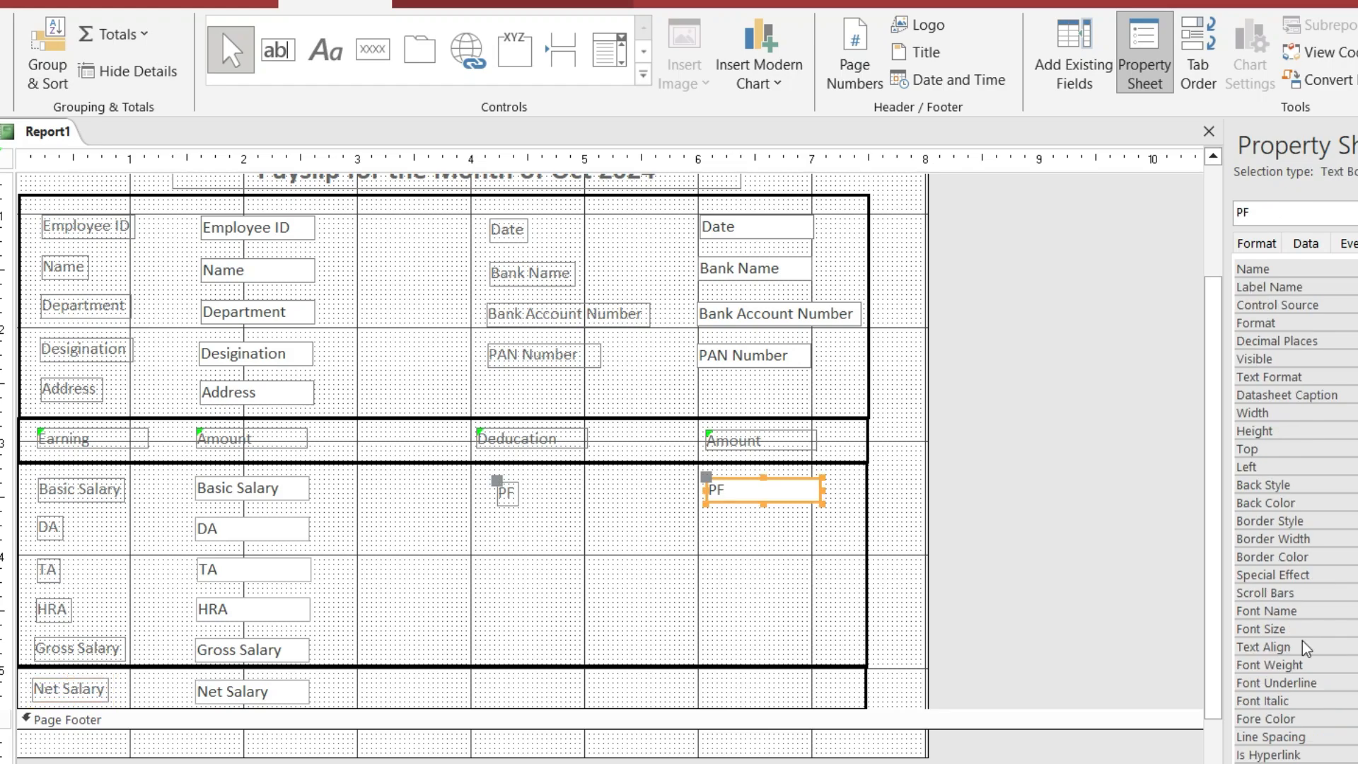
Draw a text box at the bottom row's right, labelled 'total Deducation', with expression [Gross salary]*1.5/100
left_click(278, 46)
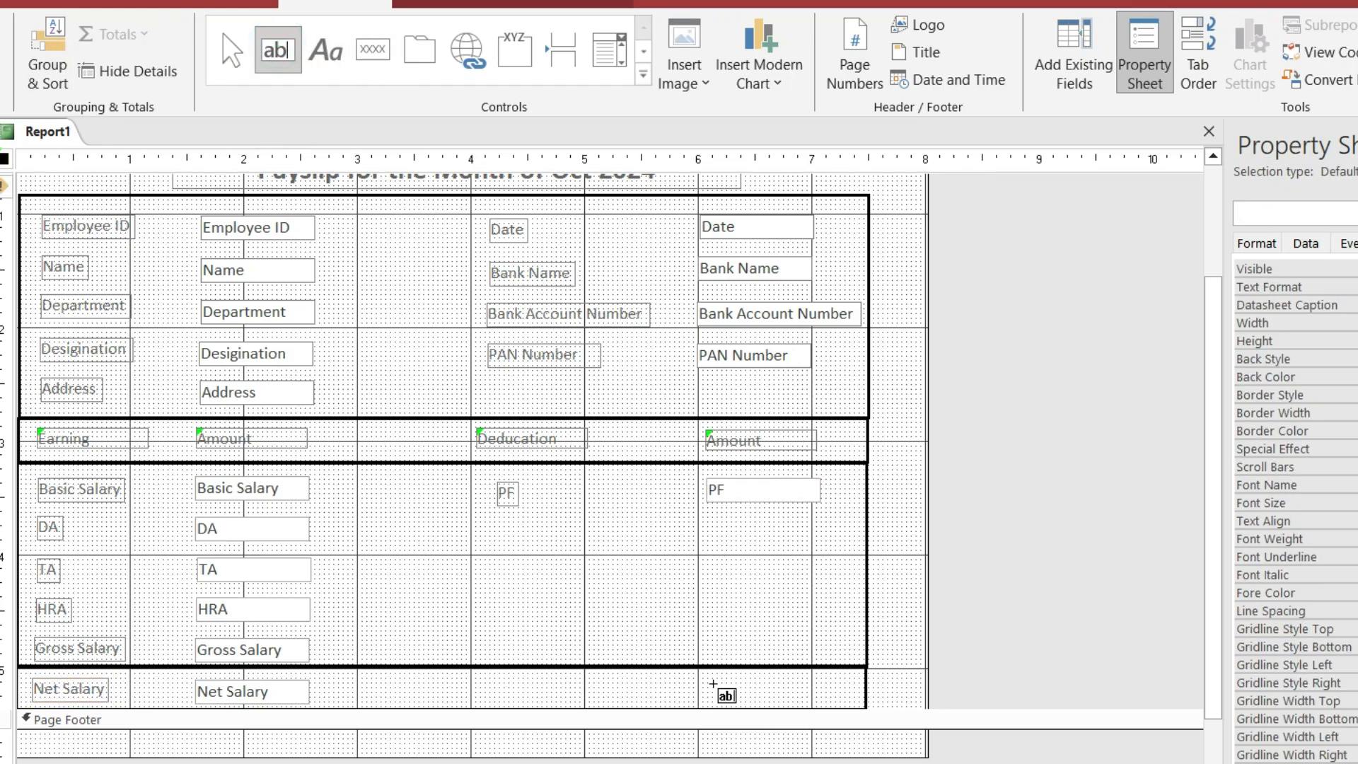
left_click_drag(704, 674, 810, 698)
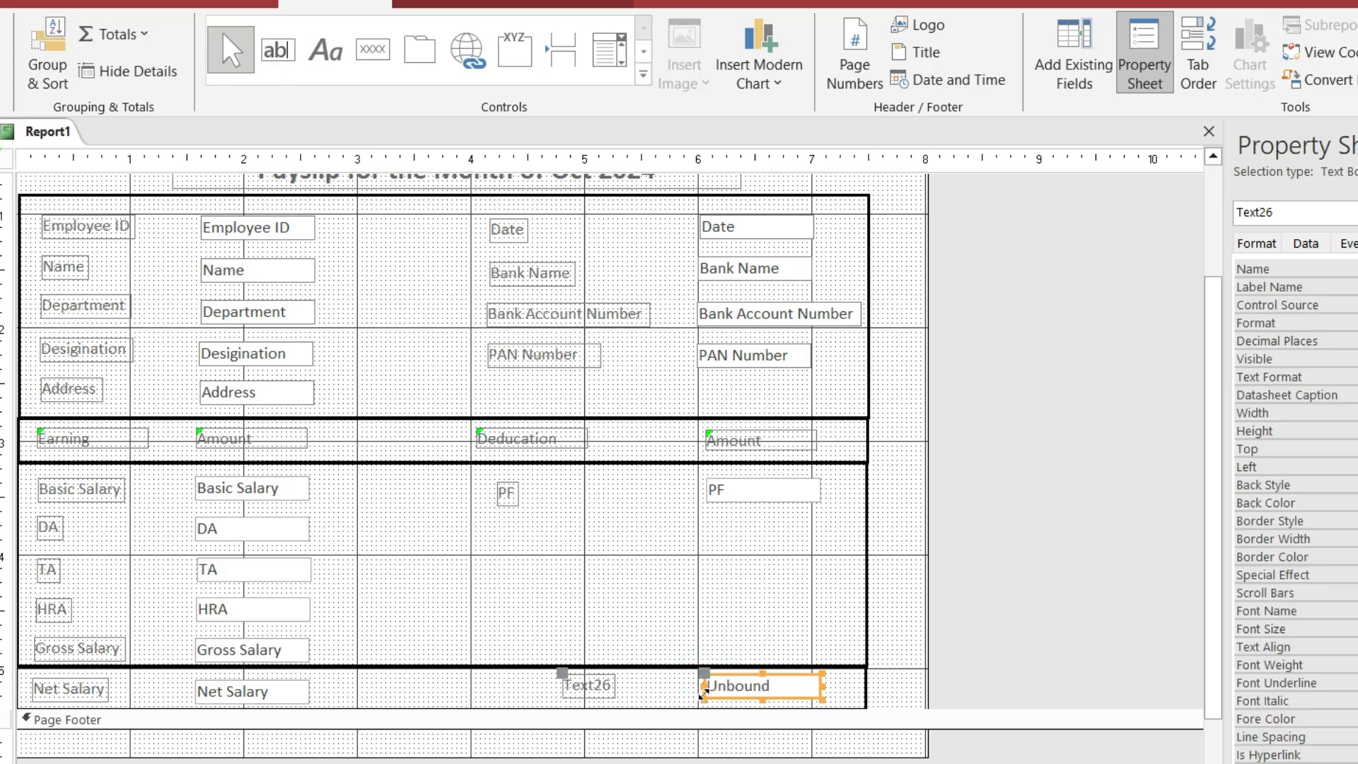
left_click(764, 684)
key("ctrl+v")
left_click(584, 688)
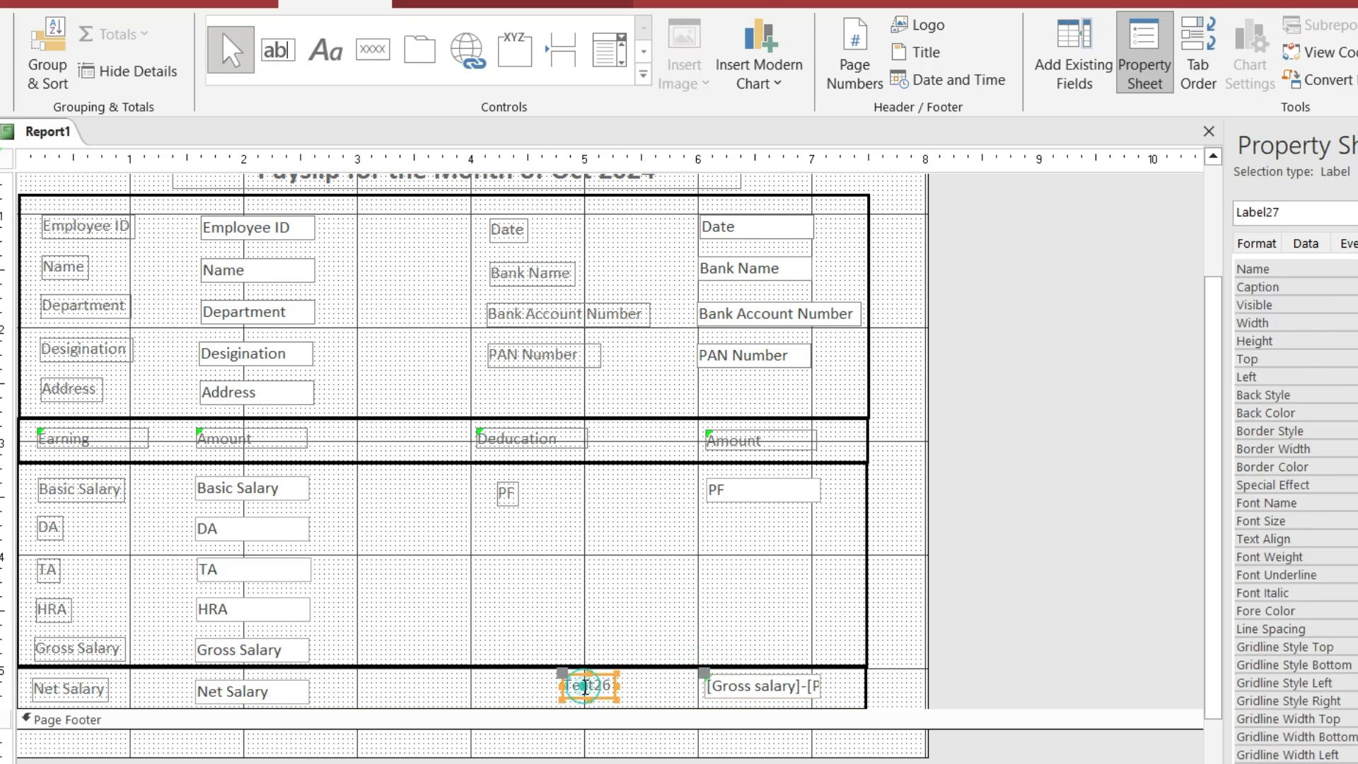
double_click(585, 686)
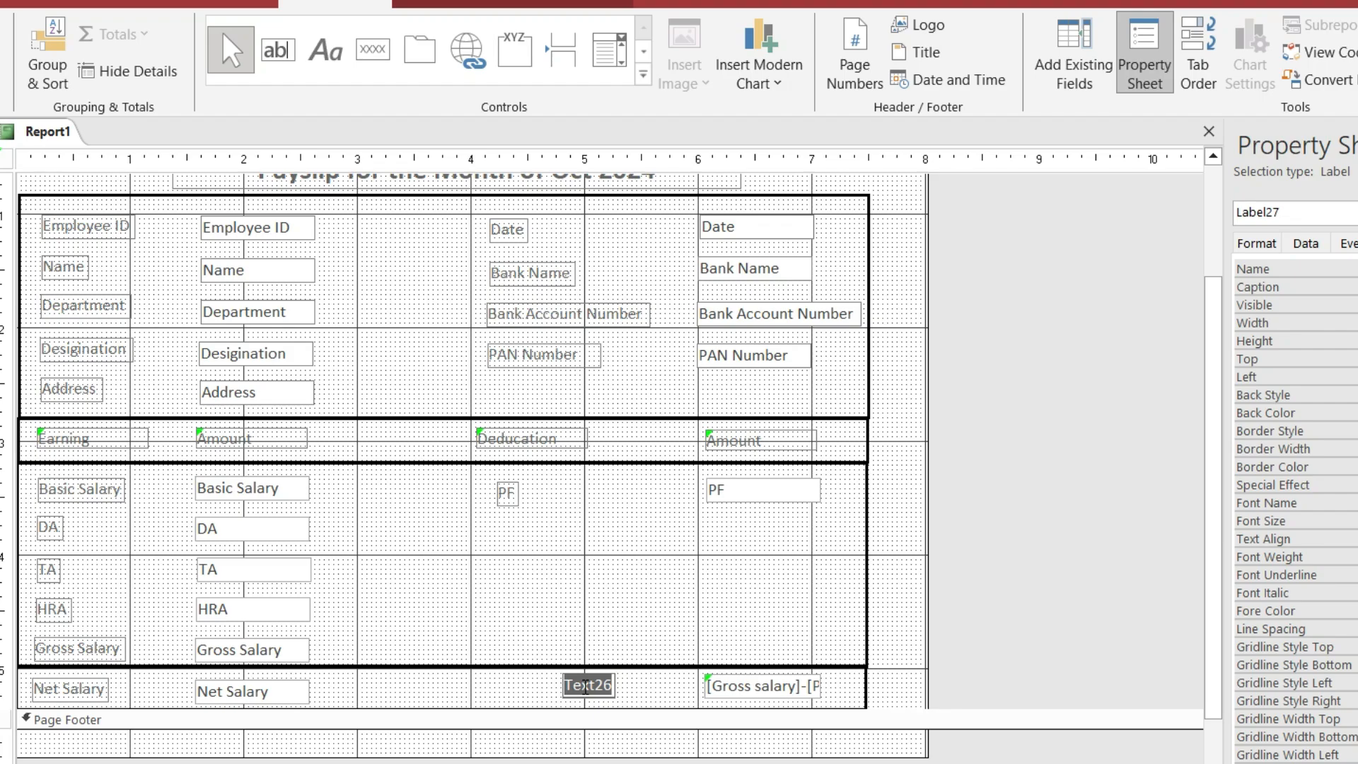
type("t")
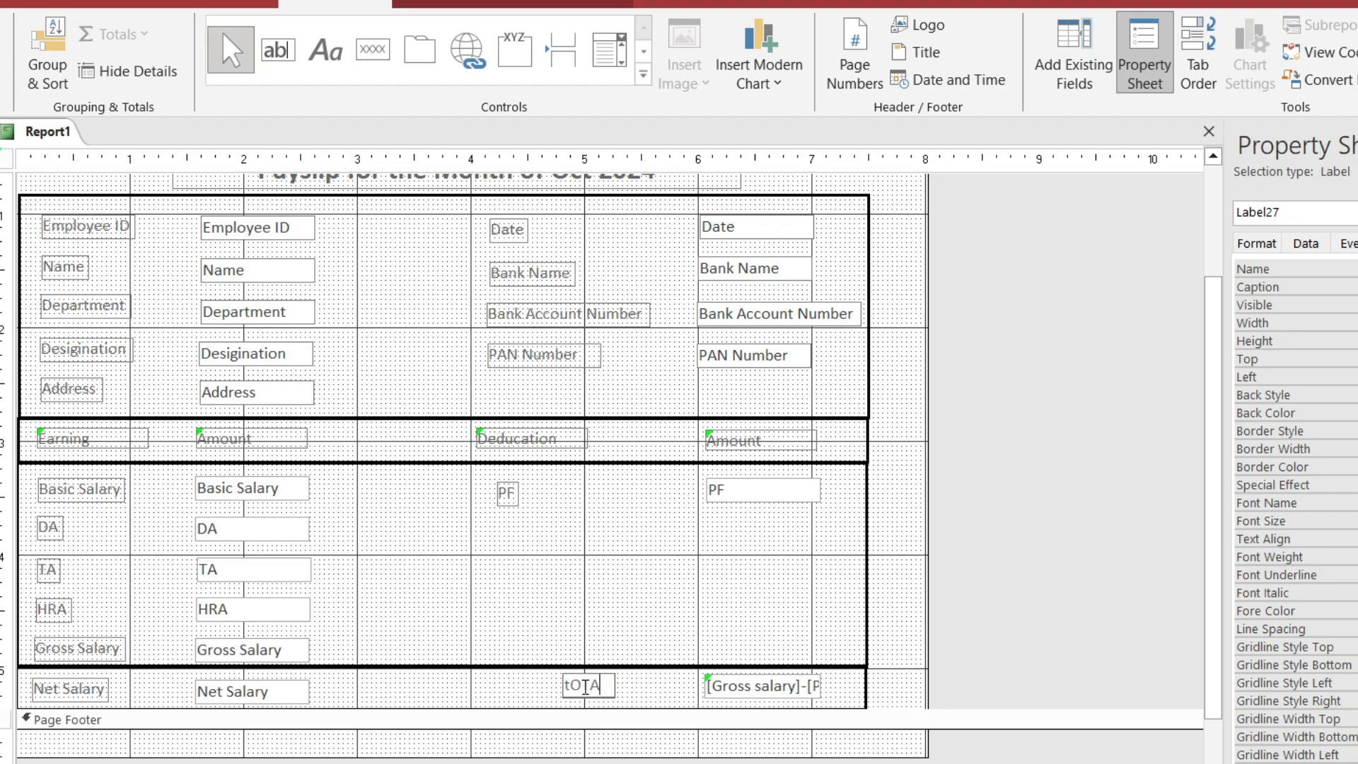
type("otal Deducation")
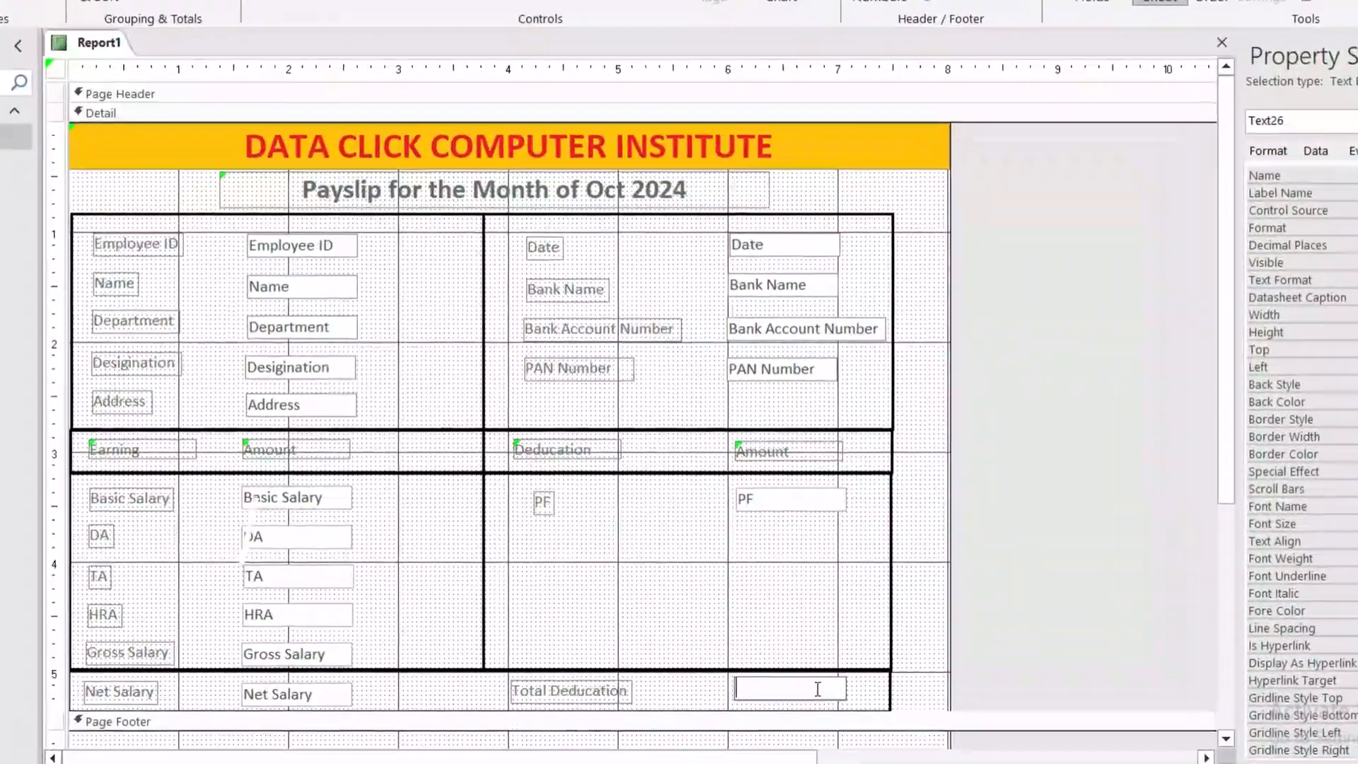
type("[")
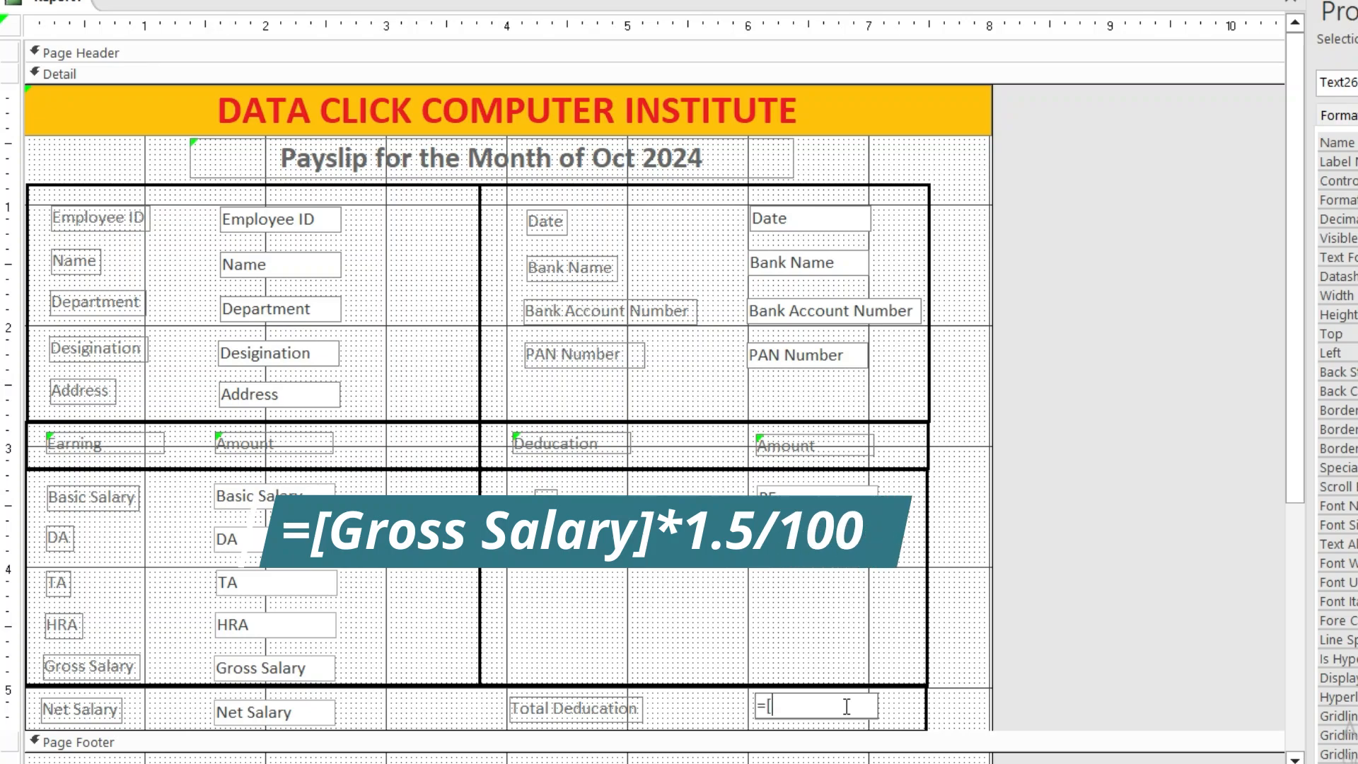
type("Gross")
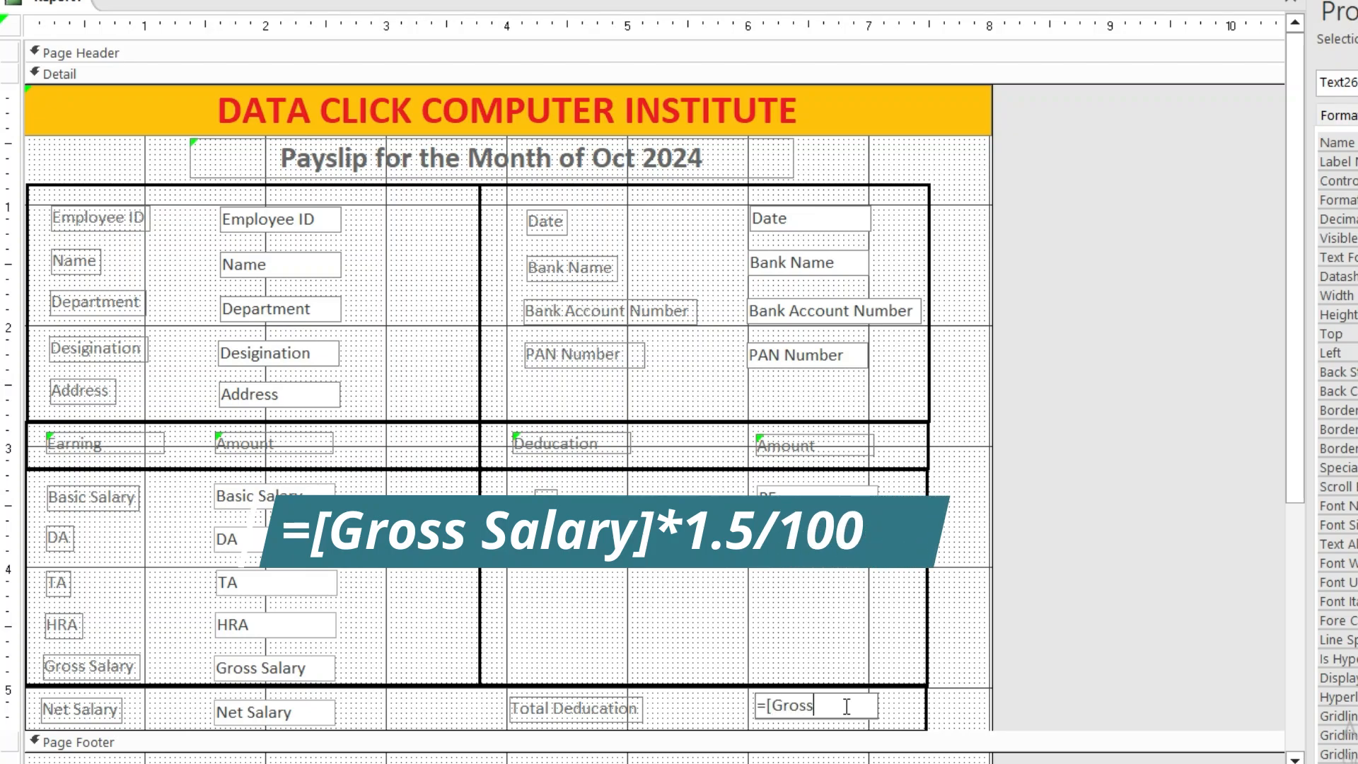
type(" salary]*1.5/100")
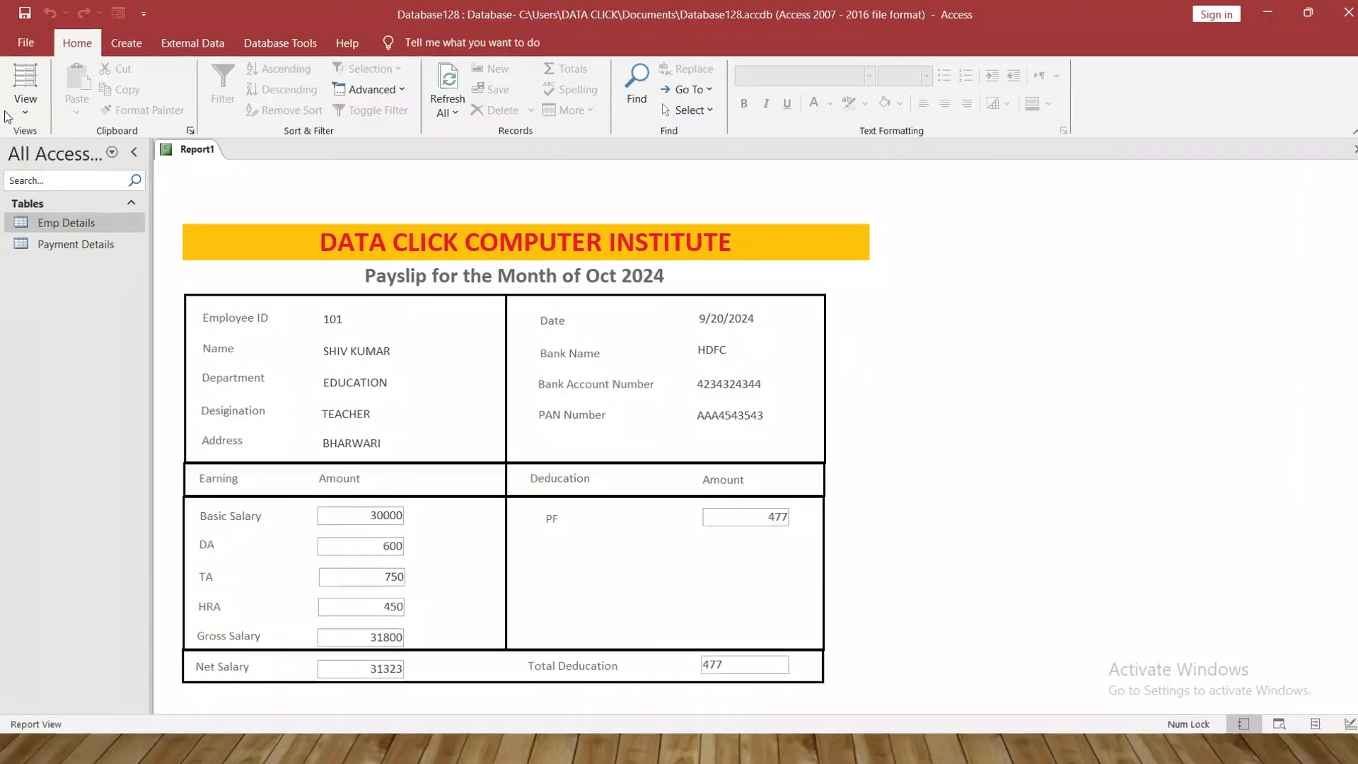
Back in Design View, select all eight amount value boxes, from Basic Salary to Total Deducation
left_click(21, 99)
left_click(85, 244)
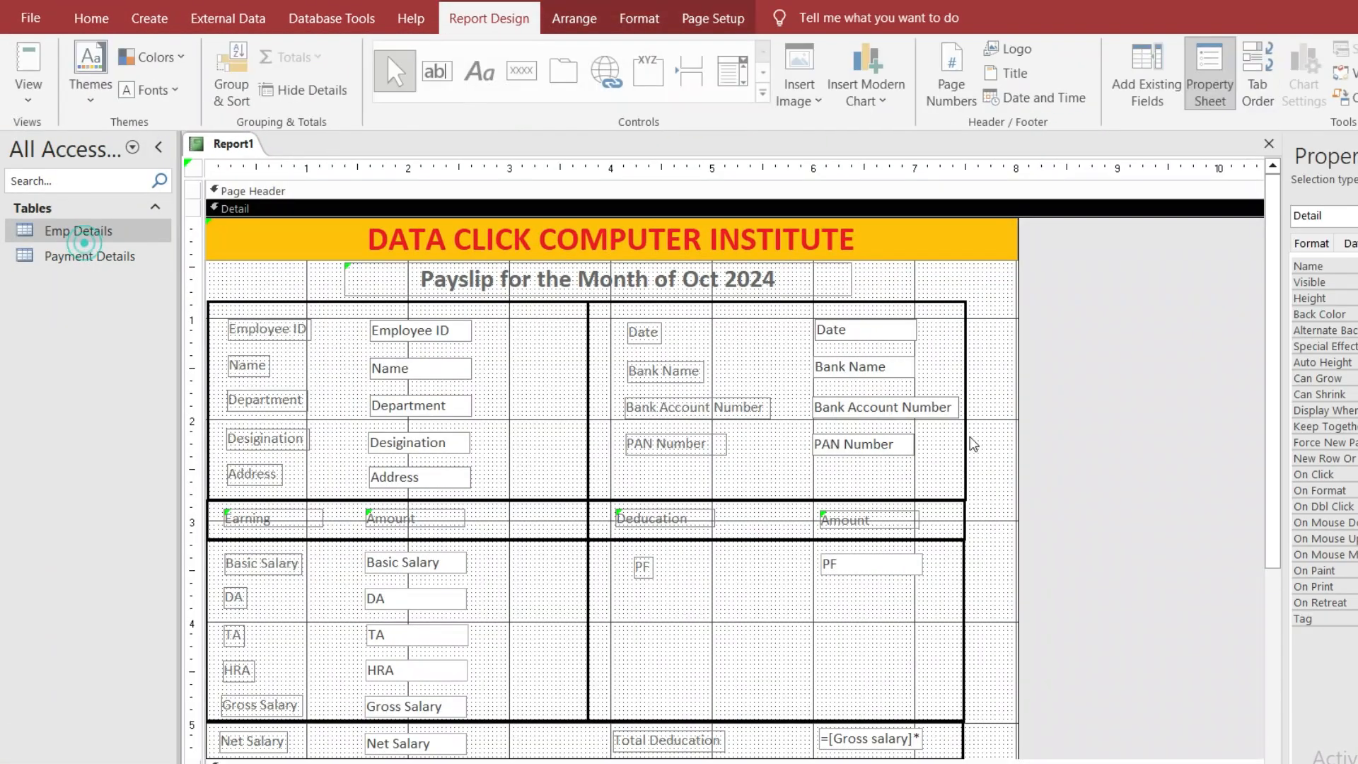
left_click(433, 742)
left_click(433, 706, "shift")
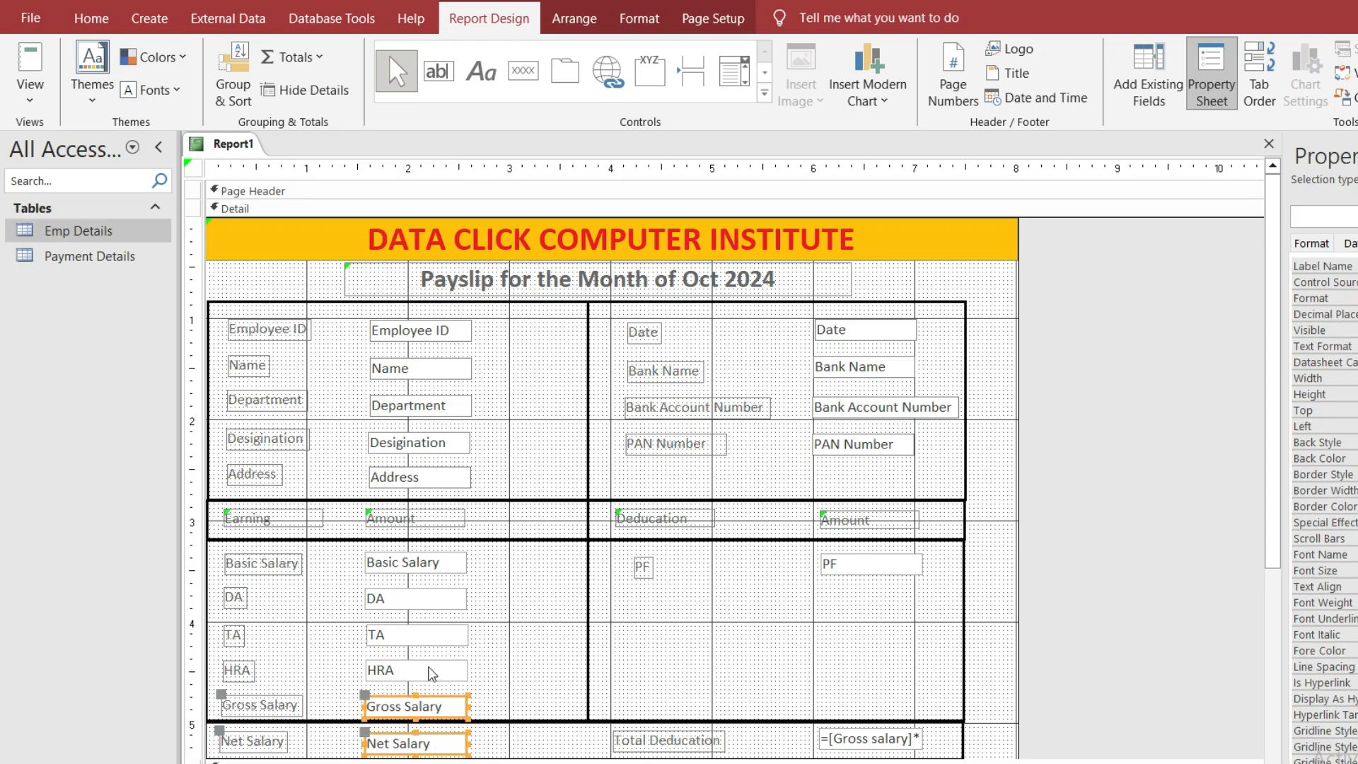
left_click(433, 671, "shift")
left_click(424, 635, "shift")
left_click(425, 598, "shift")
left_click(425, 562, "shift")
left_click(870, 564, "shift")
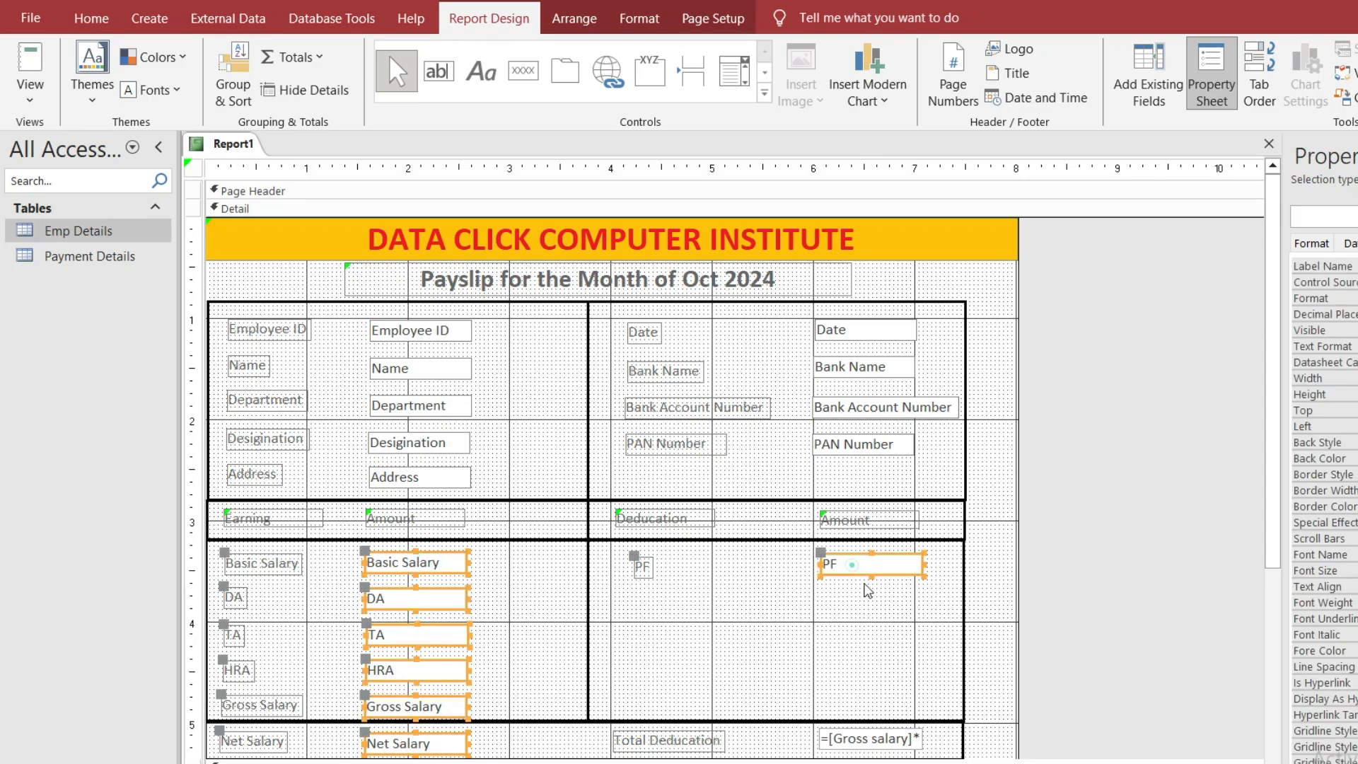
left_click(870, 738, "shift")
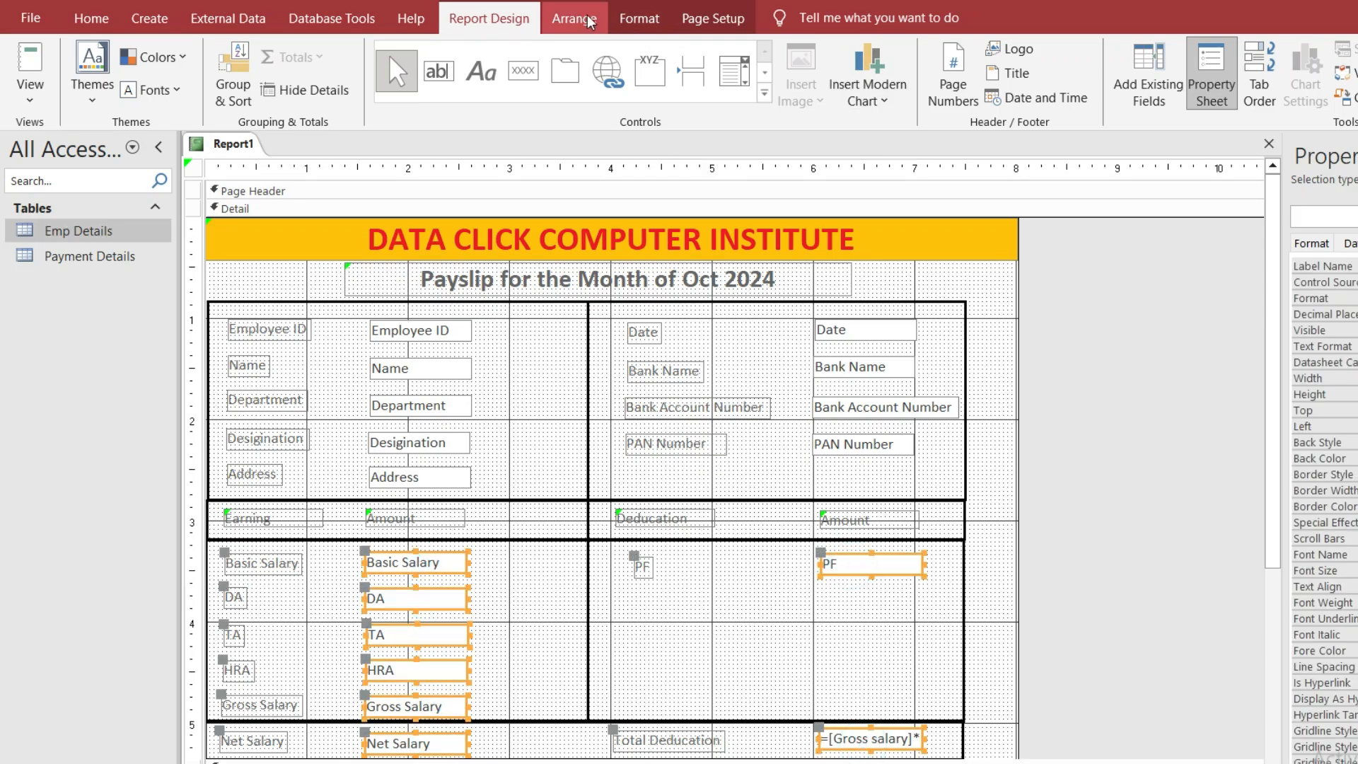
Change the selected boxes' outline line type via Shape Outline, then view the payslip in Report View
left_click(638, 19)
left_click(979, 72)
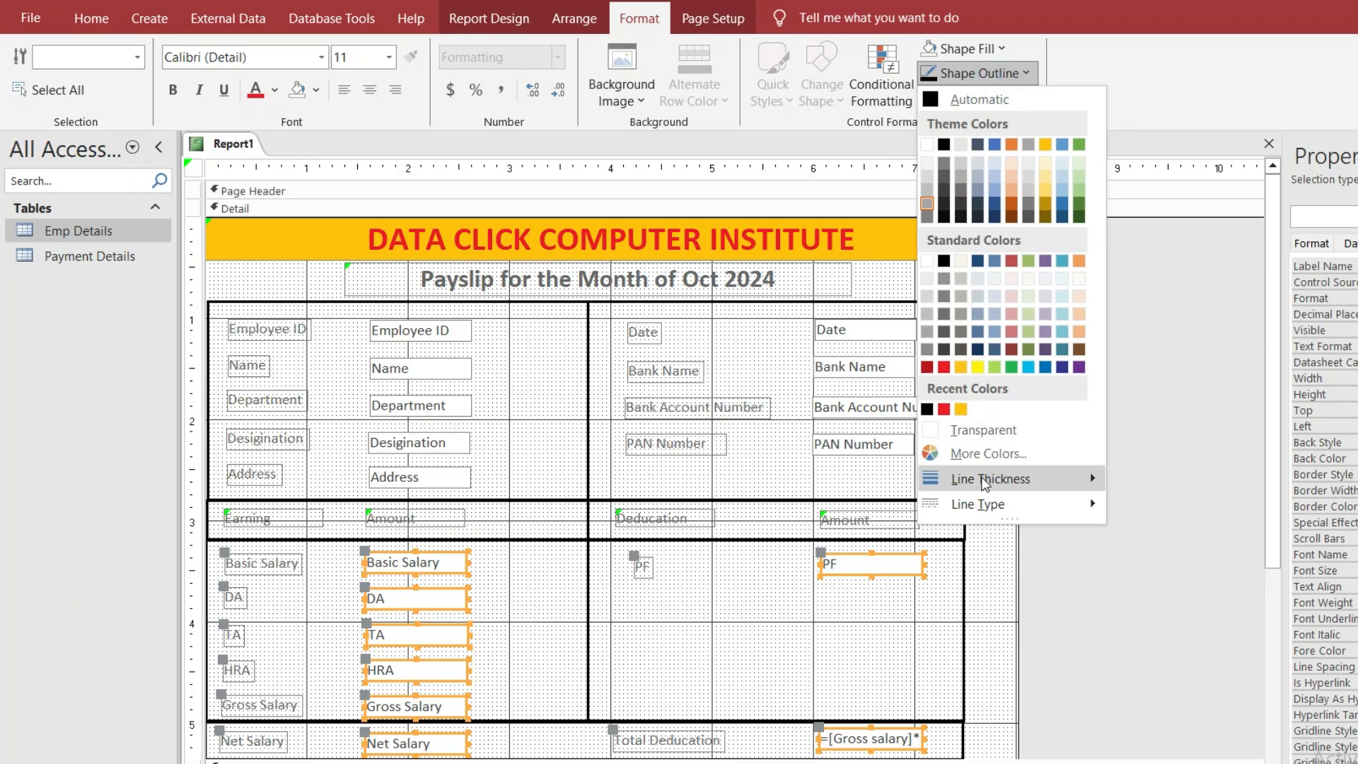
mouse_move(998, 504)
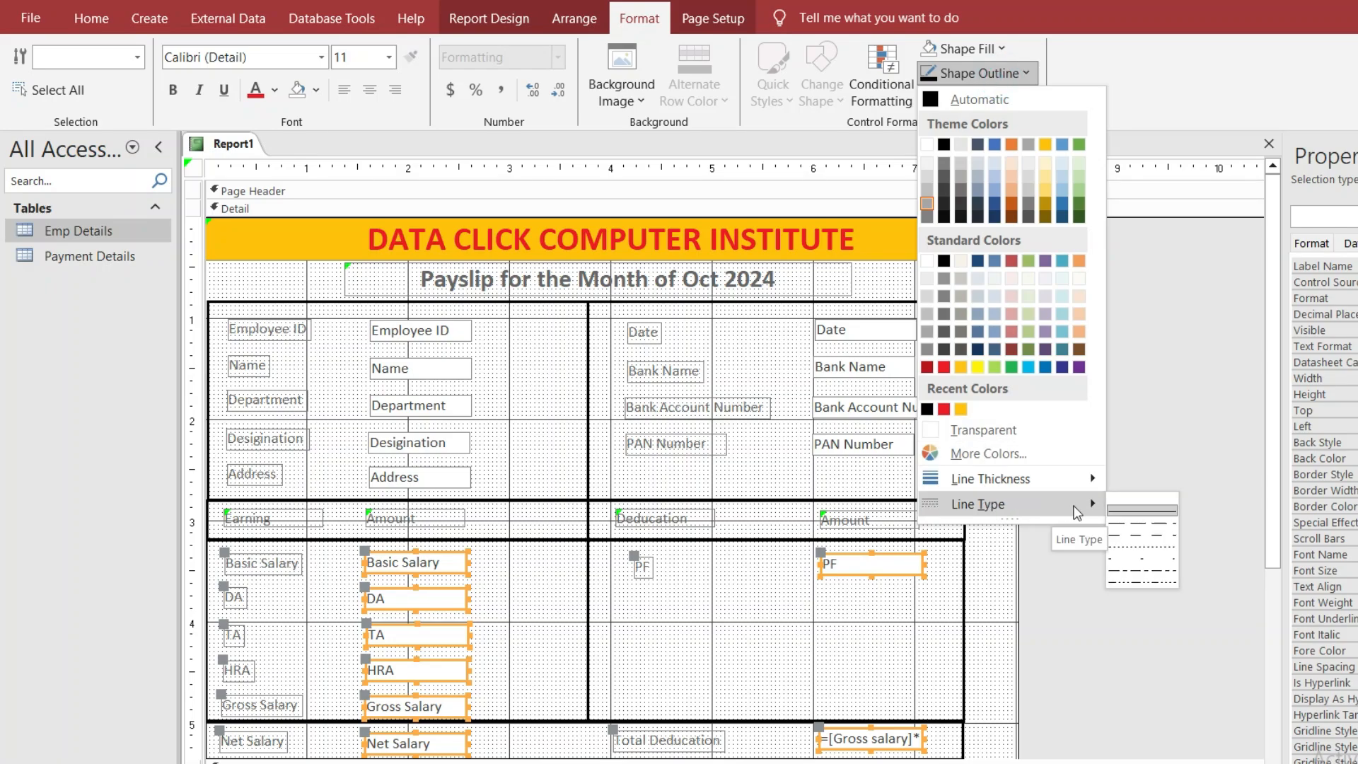
left_click(1131, 504)
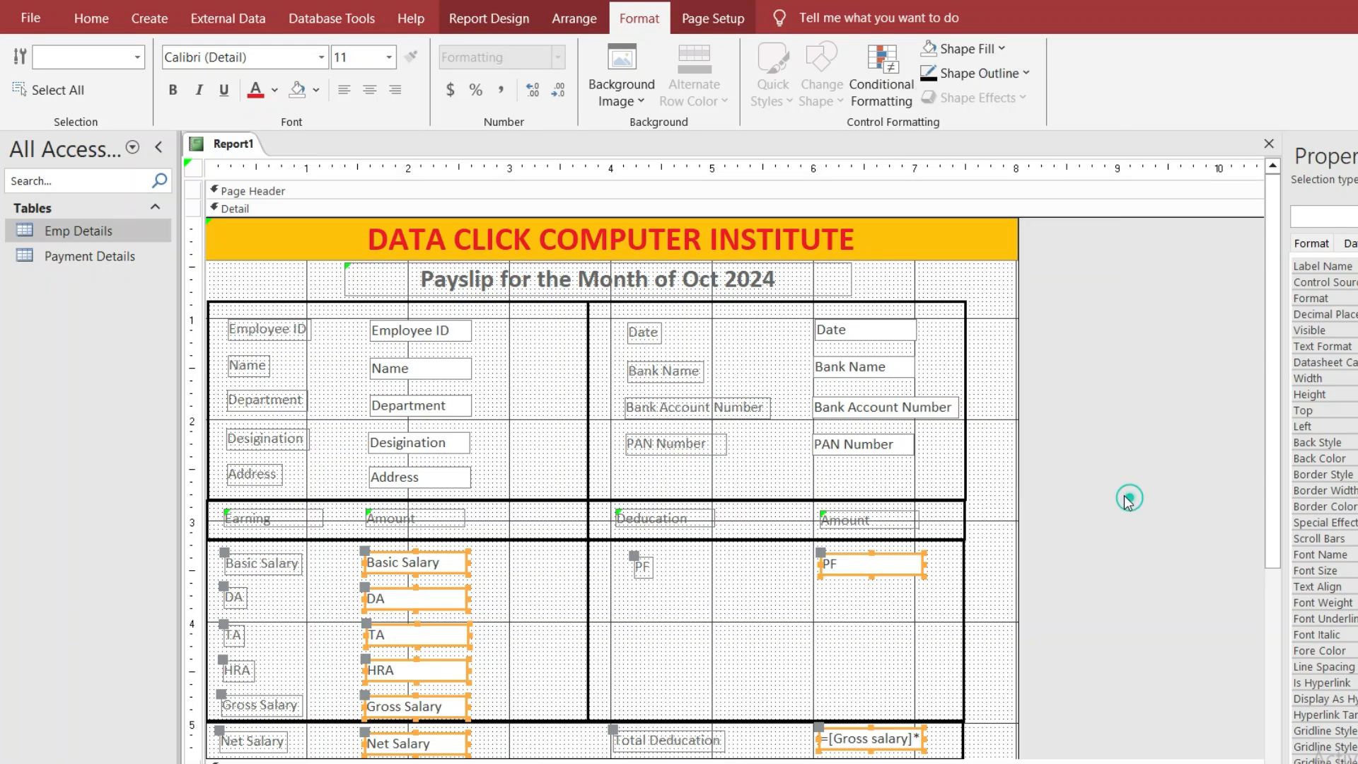
left_click(91, 18)
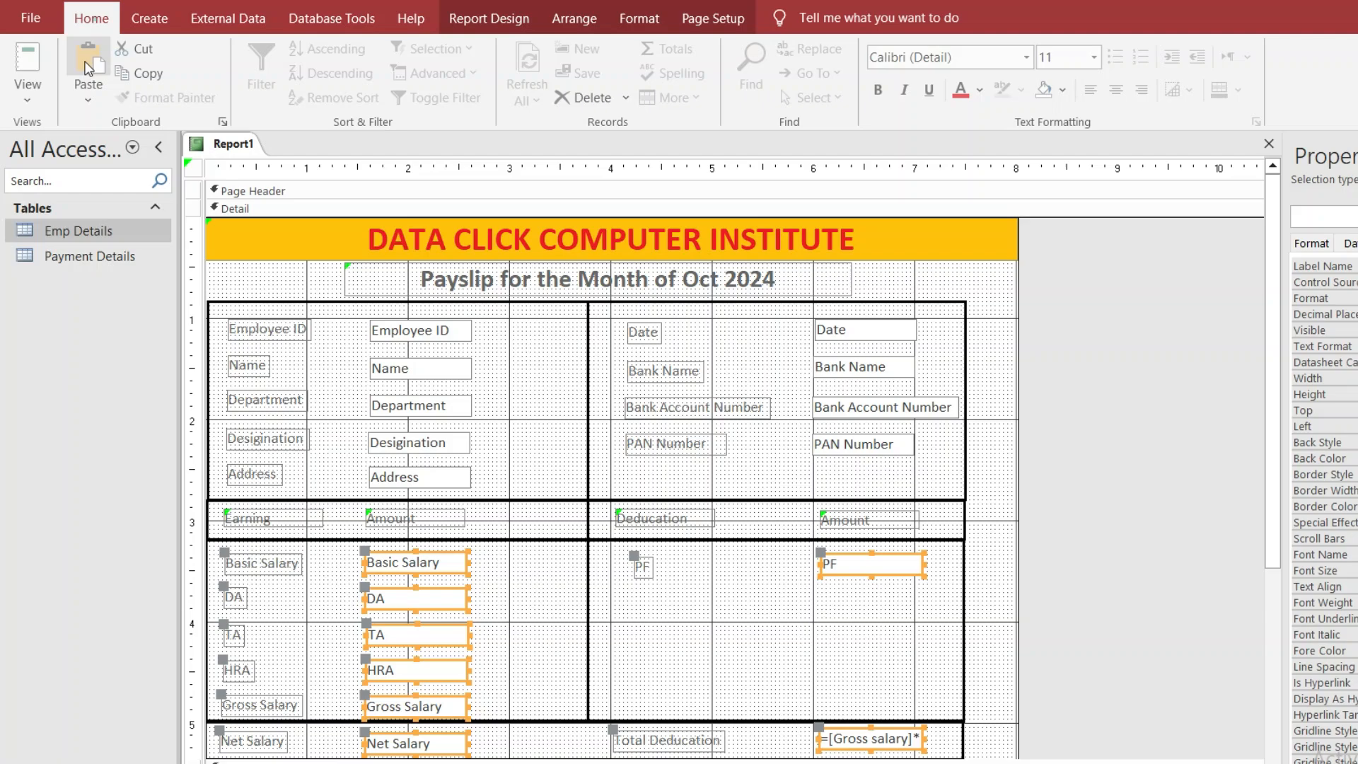
left_click(28, 97)
left_click(69, 138)
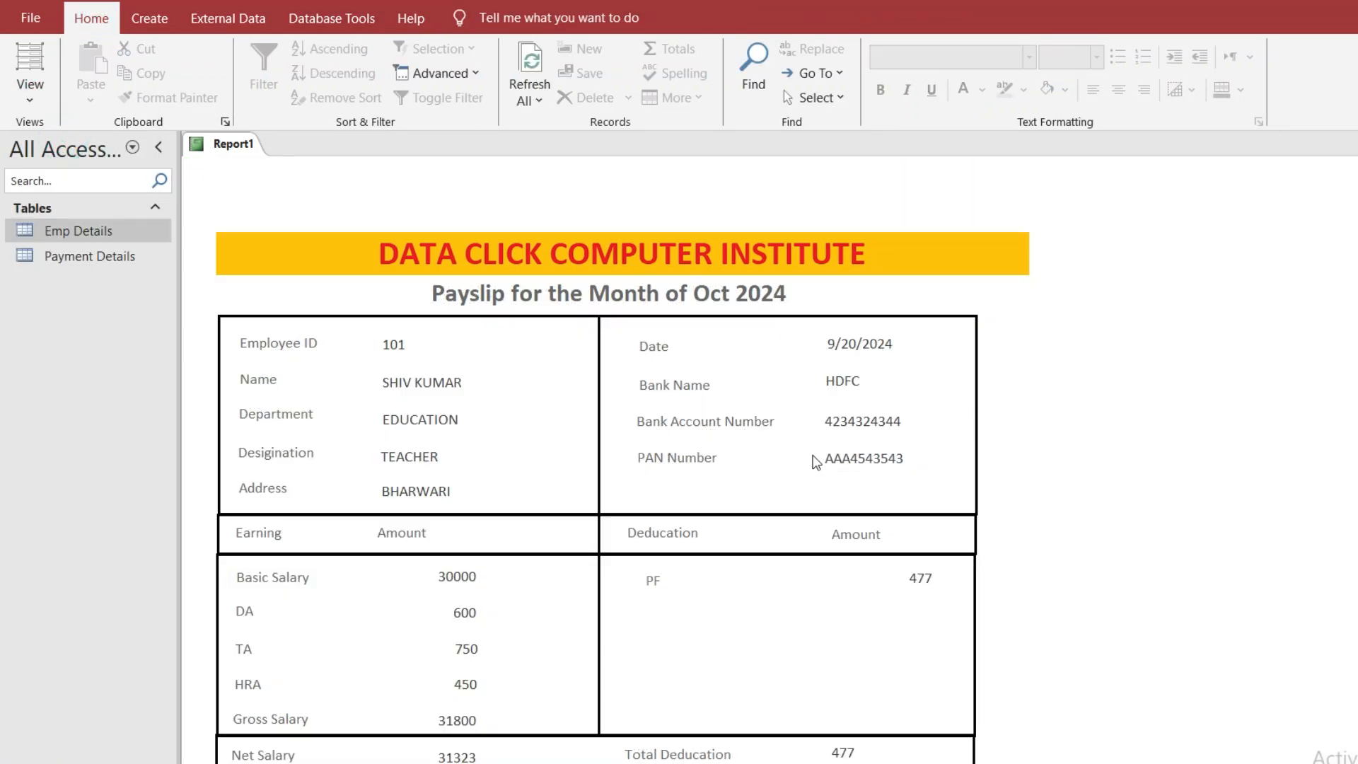
Preview the payslip in Print Preview, zoom out to the whole page, then close it
left_click(30, 17)
left_click(70, 340)
left_click(379, 281)
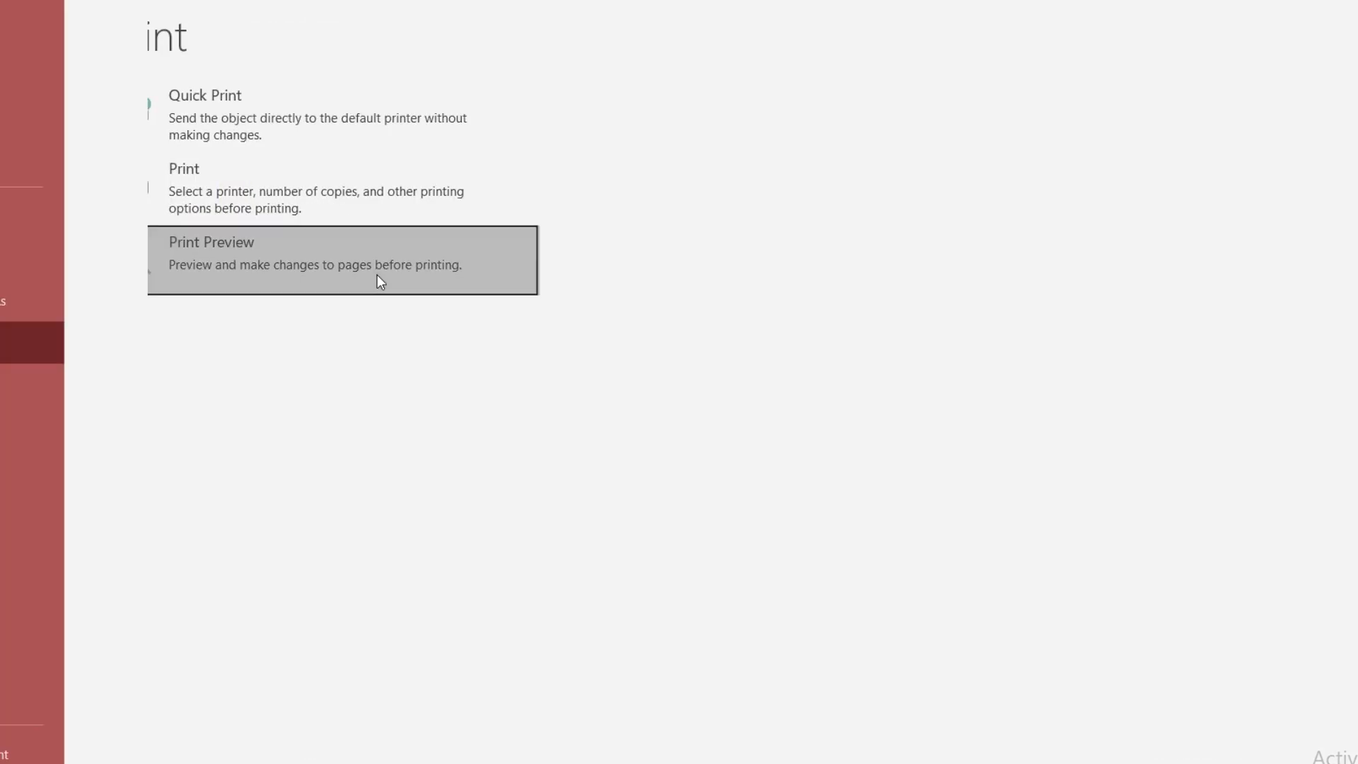
scroll(545, 452, "down", 3)
scroll(592, 416, "up", 2)
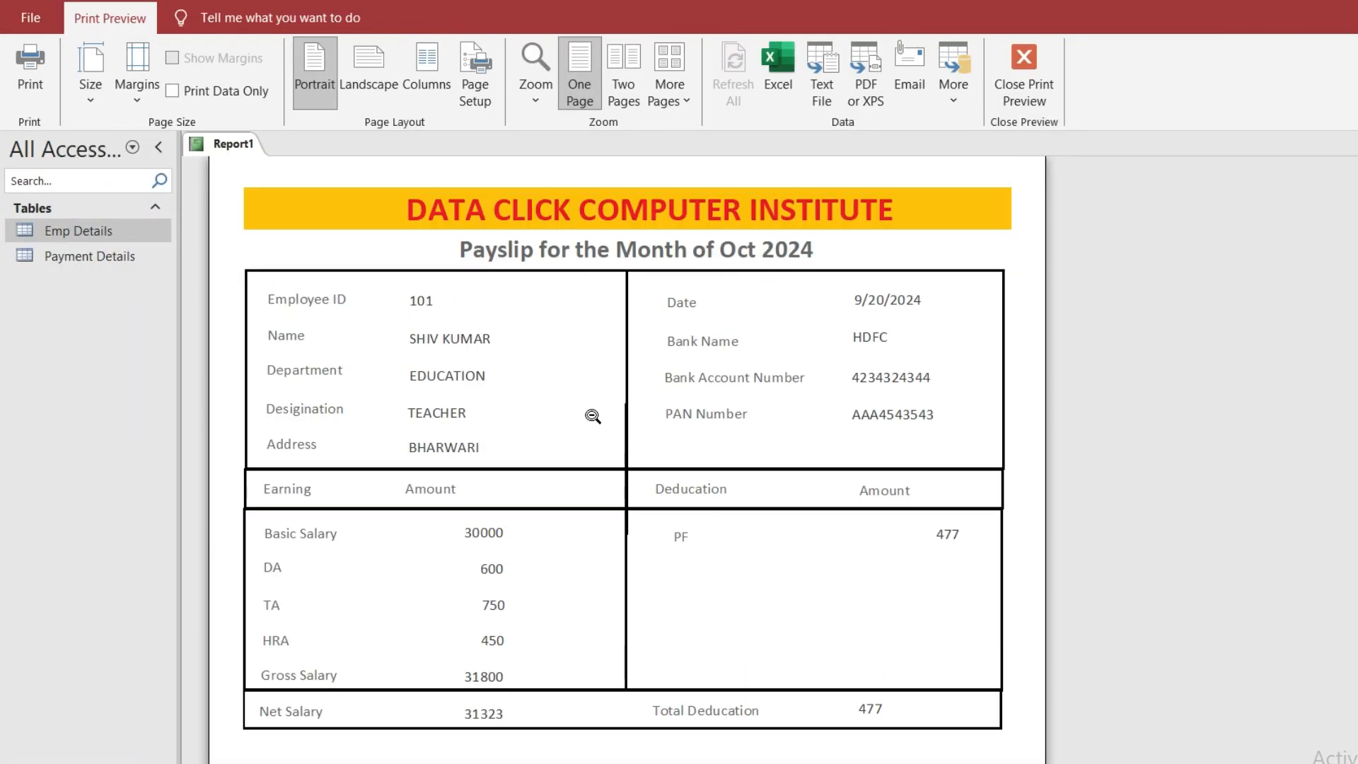
left_click(593, 417)
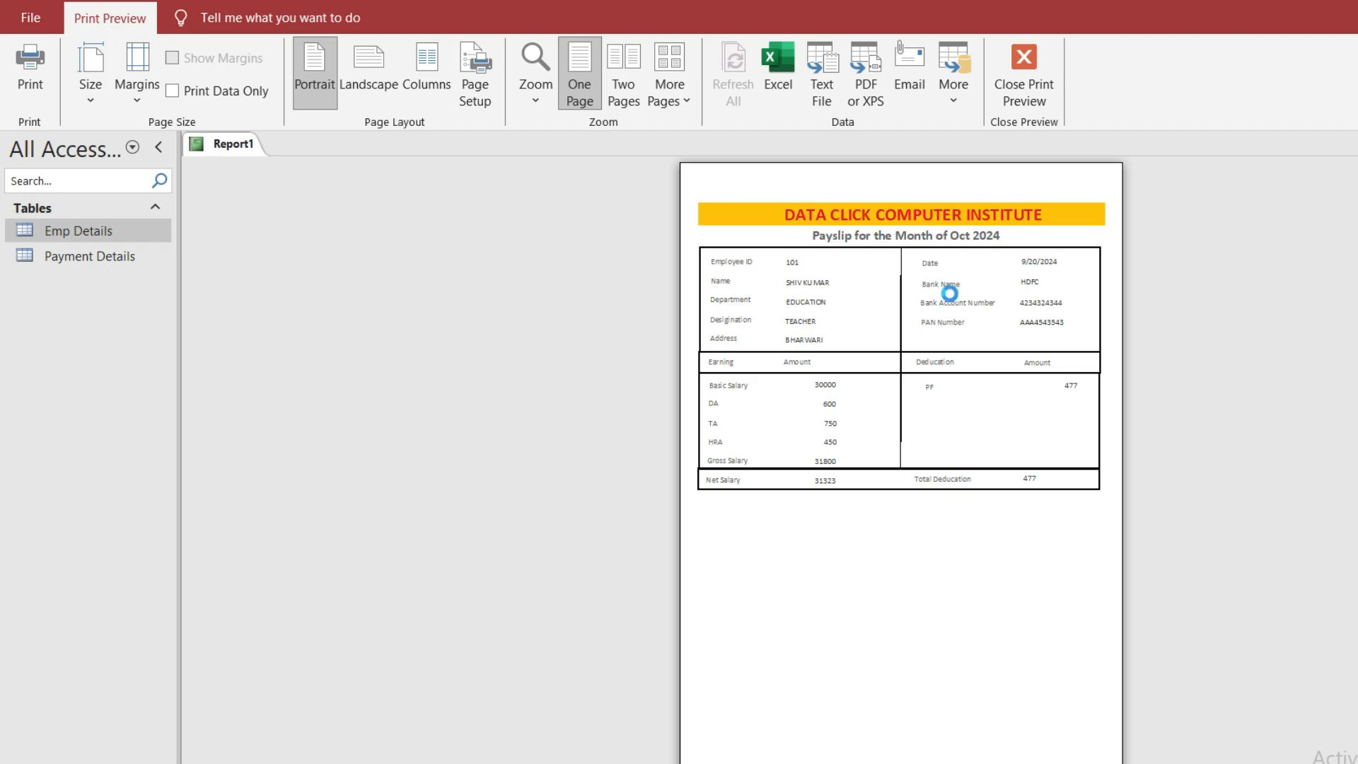
key("Escape")
Choose Save from the report tab's menu and begin entering the report name
right_click(254, 146)
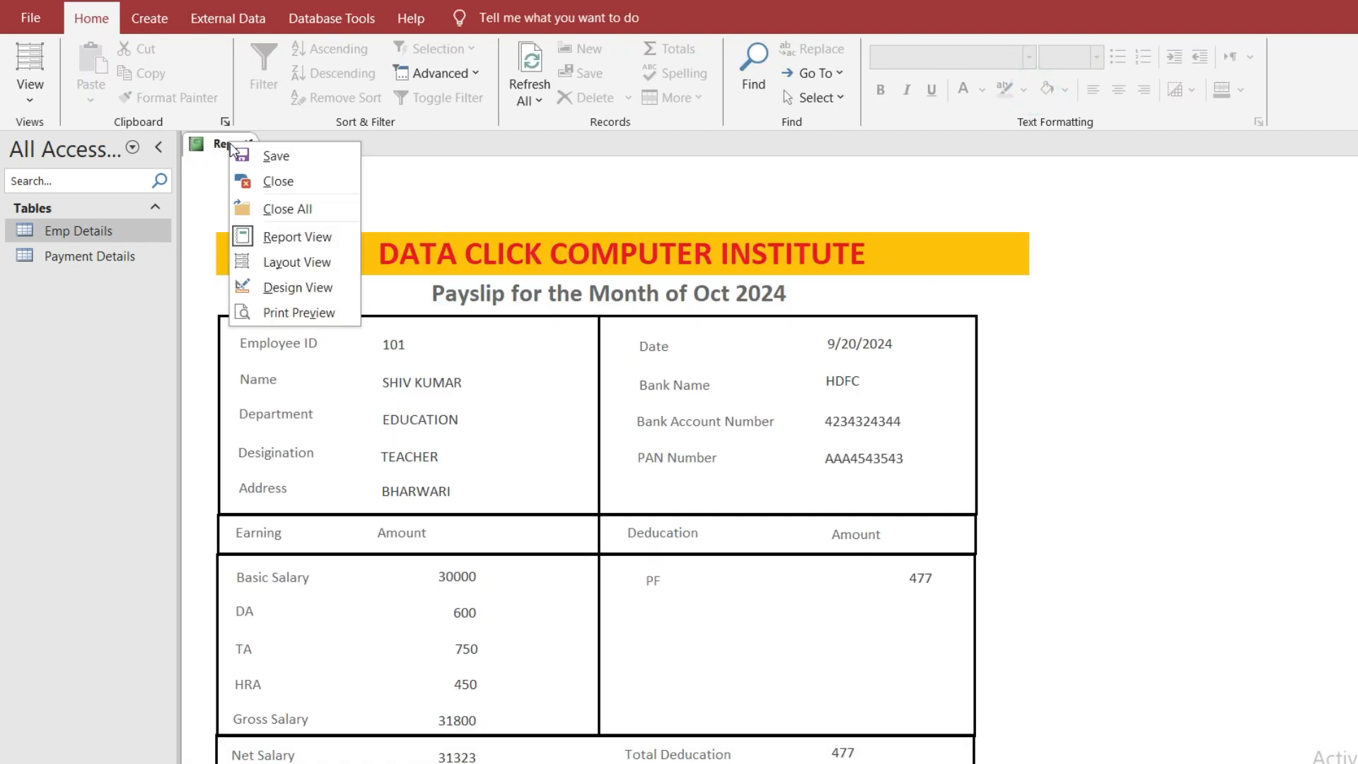
left_click(285, 156)
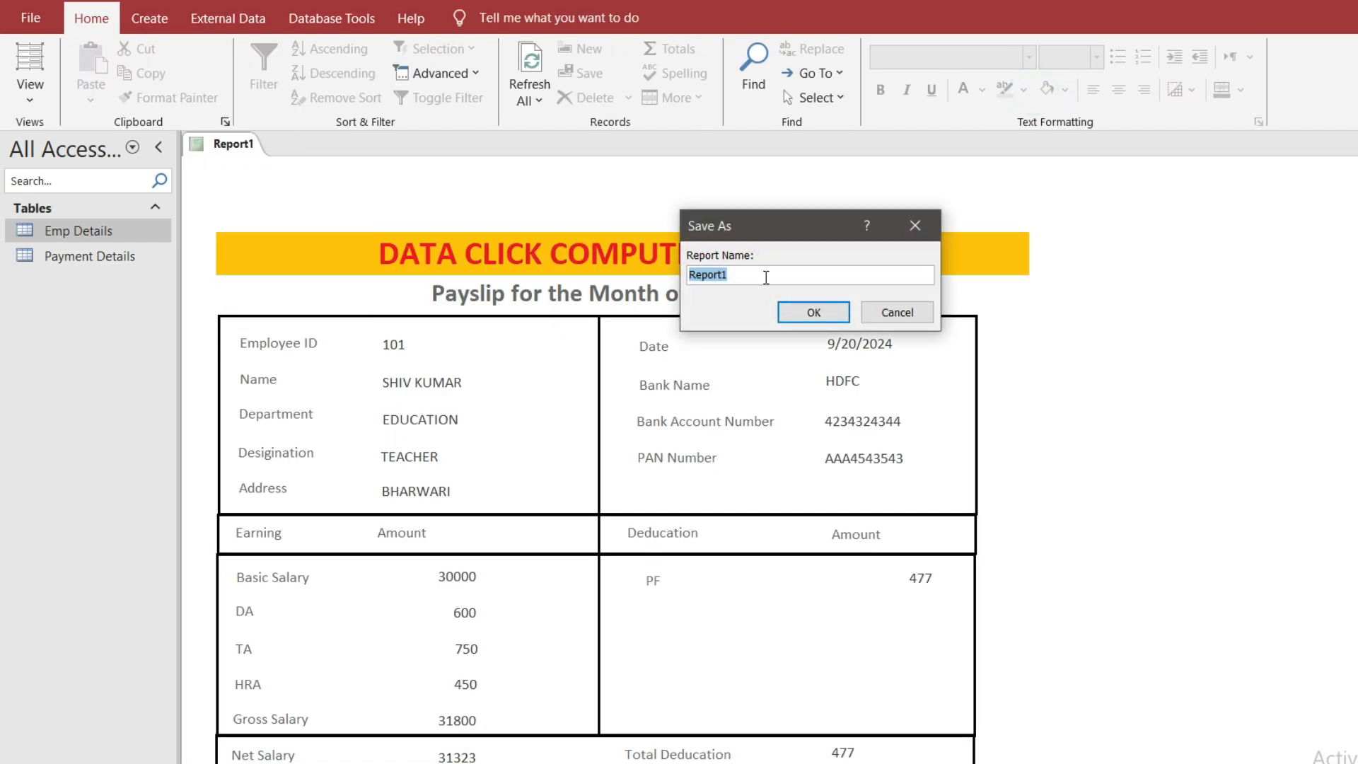
type("In")
Confirm the Save As so the report is stored as 'Payment slip'
left_click(816, 308)
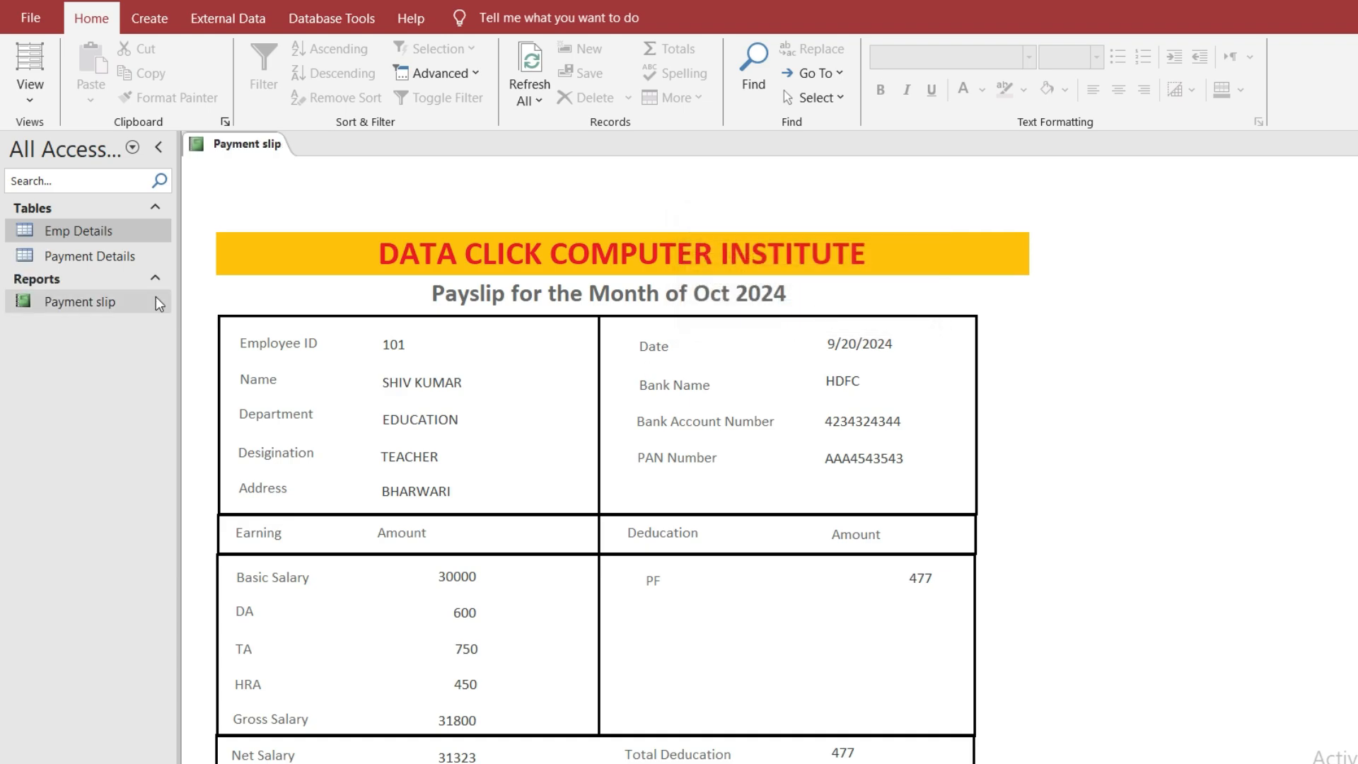
left_click(486, 381)
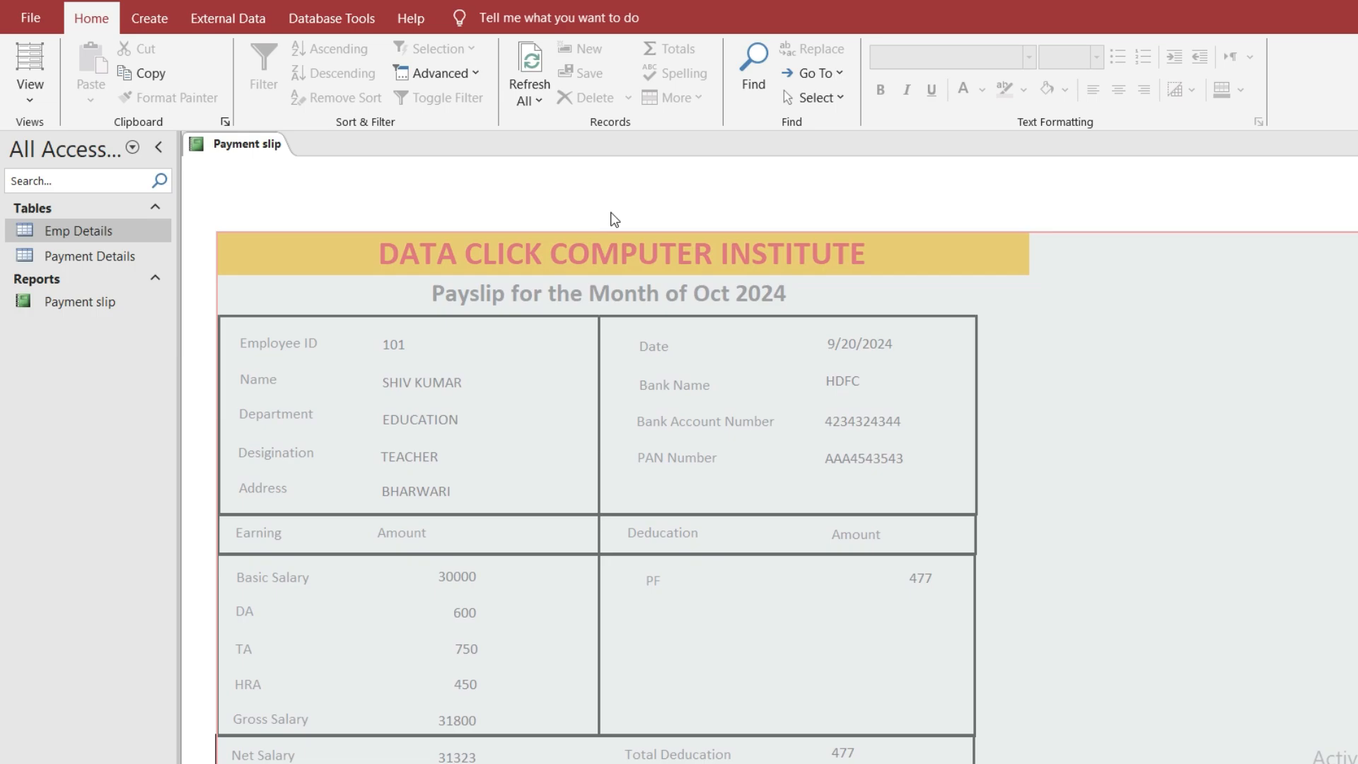
left_click(611, 213)
left_click(157, 29)
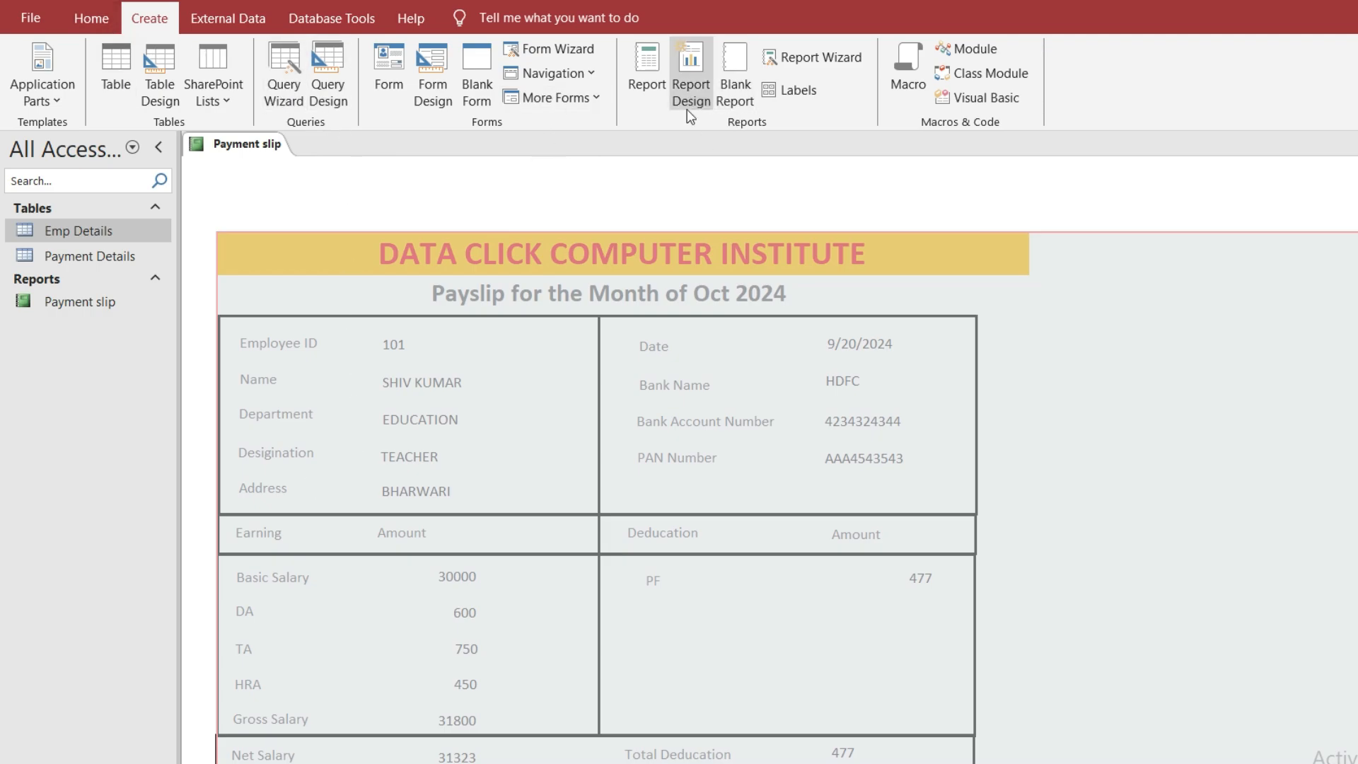
Start a blank Form Design, widen its grid to about 8 inches, and return to the Payment slip report
left_click(425, 97)
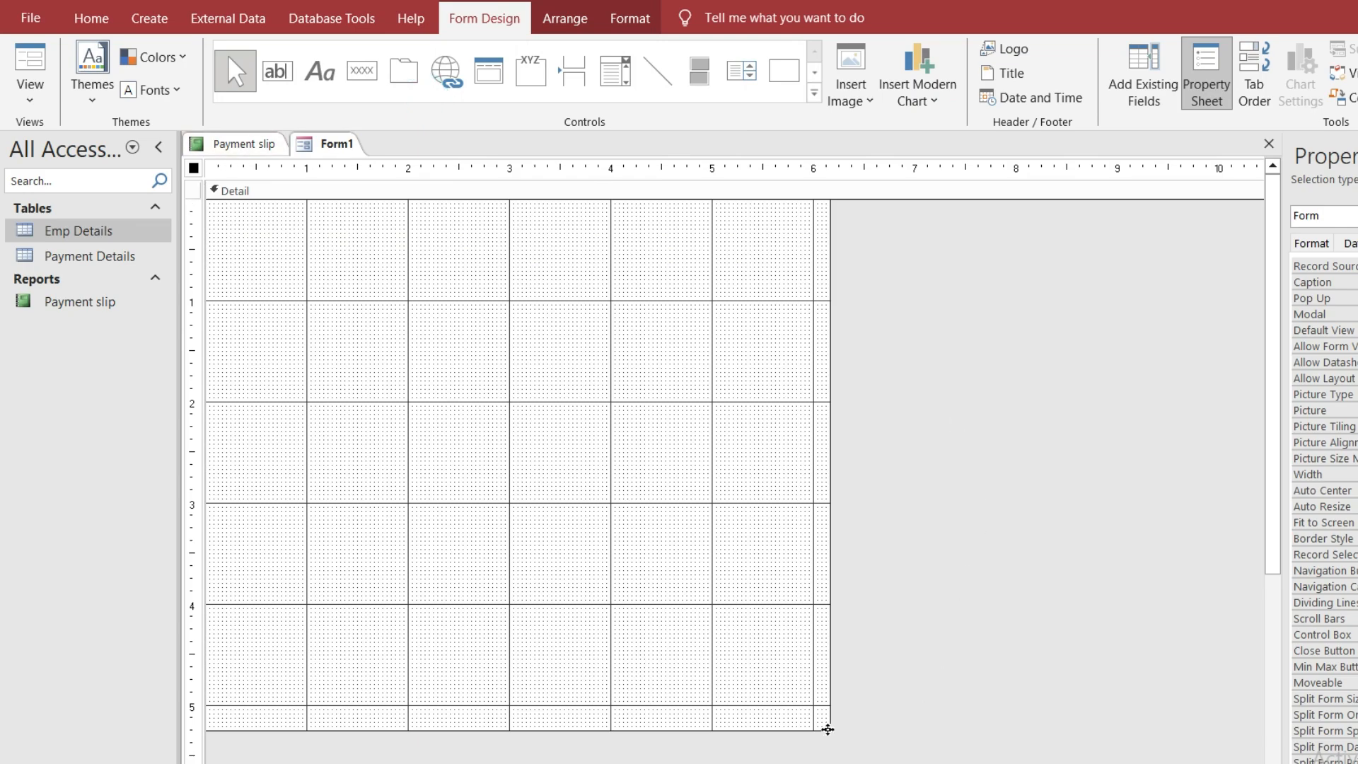
left_click_drag(827, 718, 1014, 669)
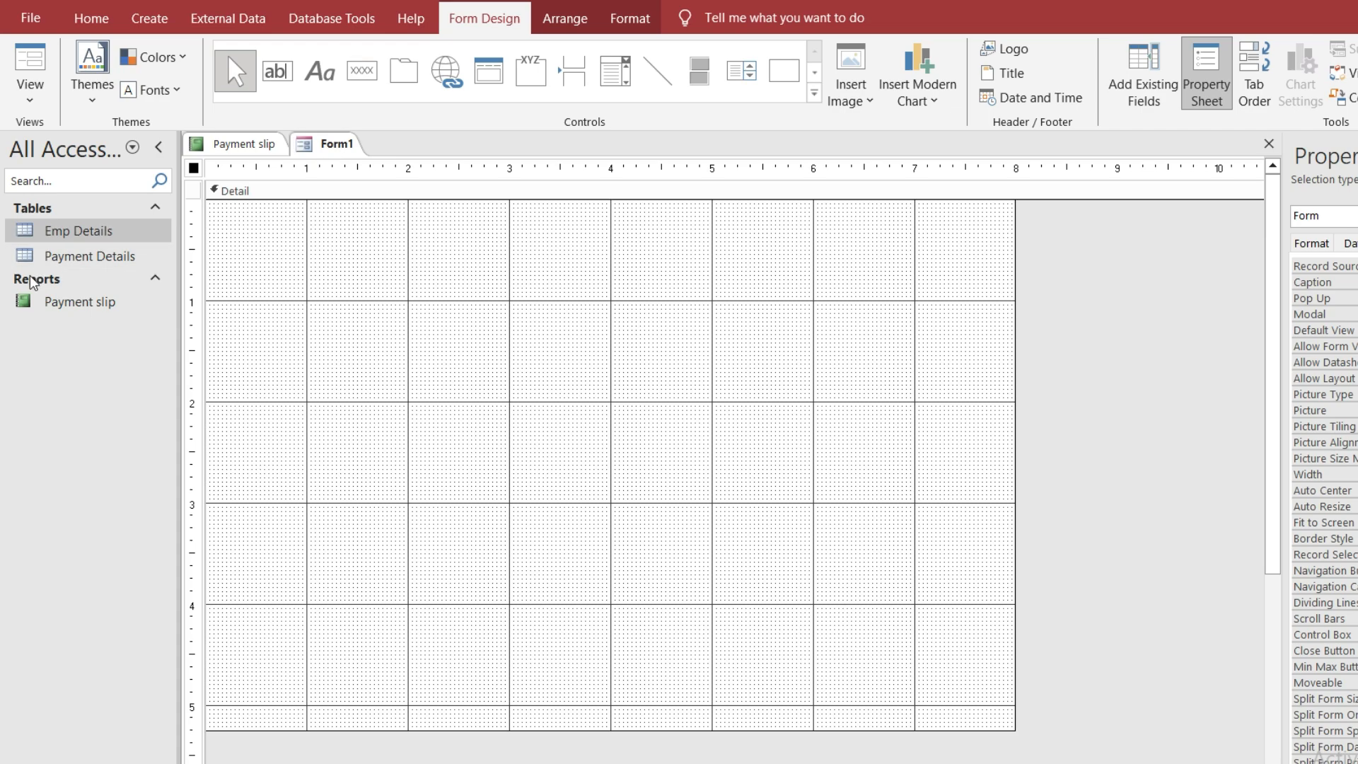
left_click(256, 145)
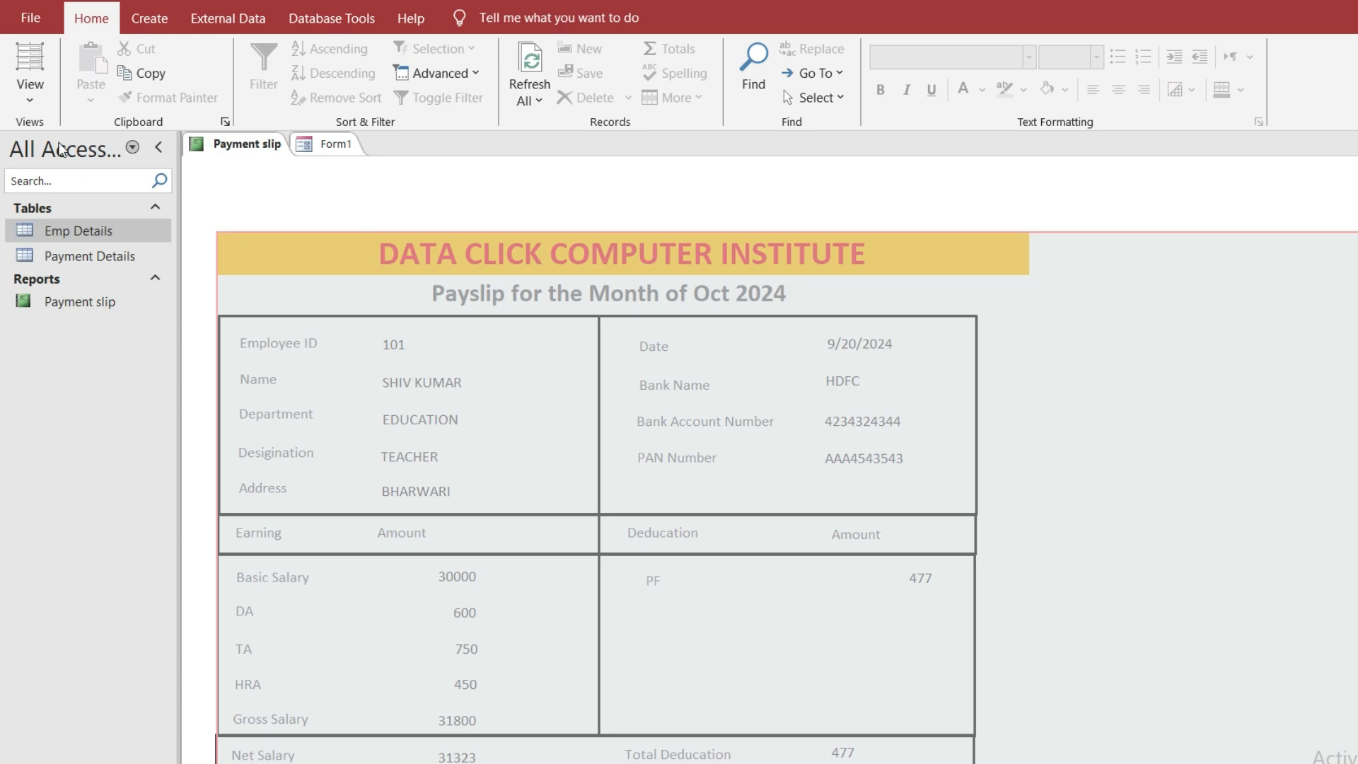
Open the Payment slip report in Design View and trial-paste its subtitle into Form1, then remove it
left_click(30, 84)
left_click(71, 249)
left_click(498, 229)
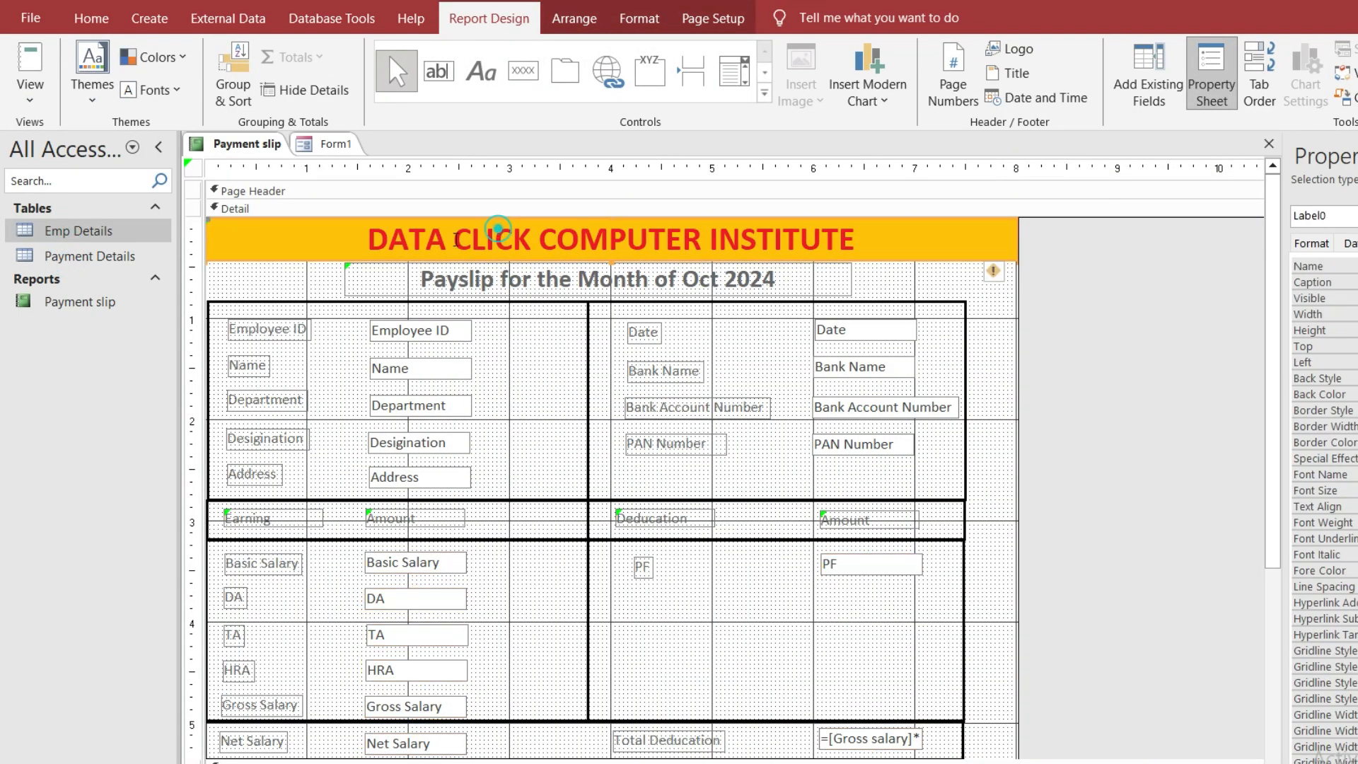
left_click(357, 273)
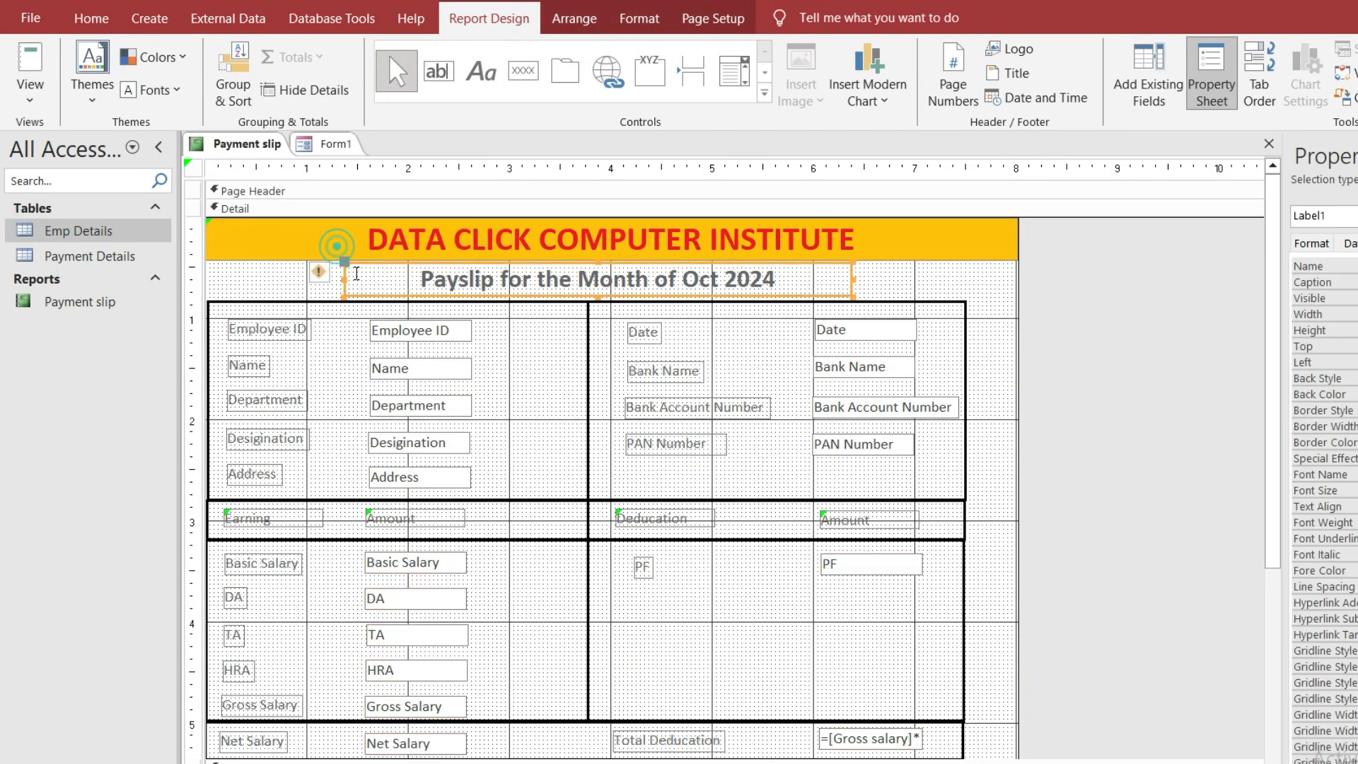
left_click(336, 145)
key("ctrl+v")
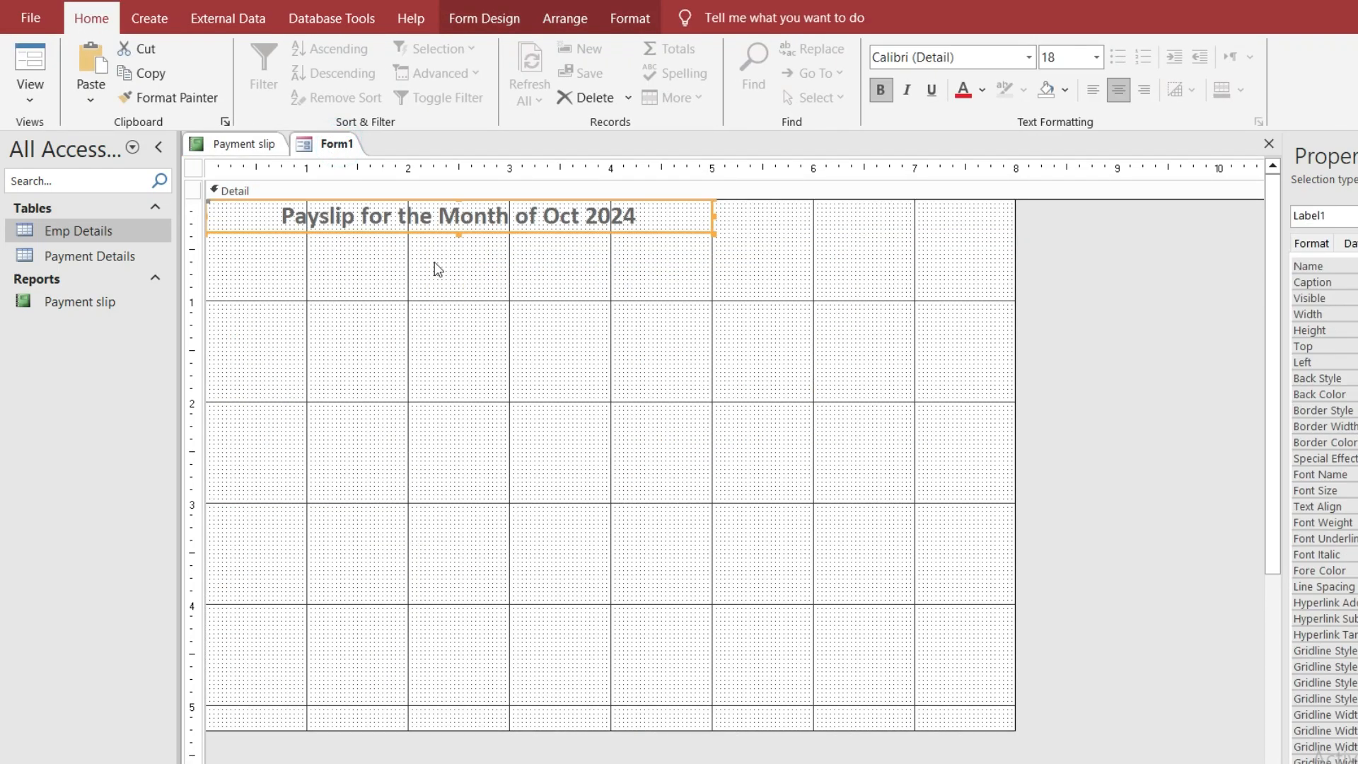
key("Delete")
left_click(424, 253)
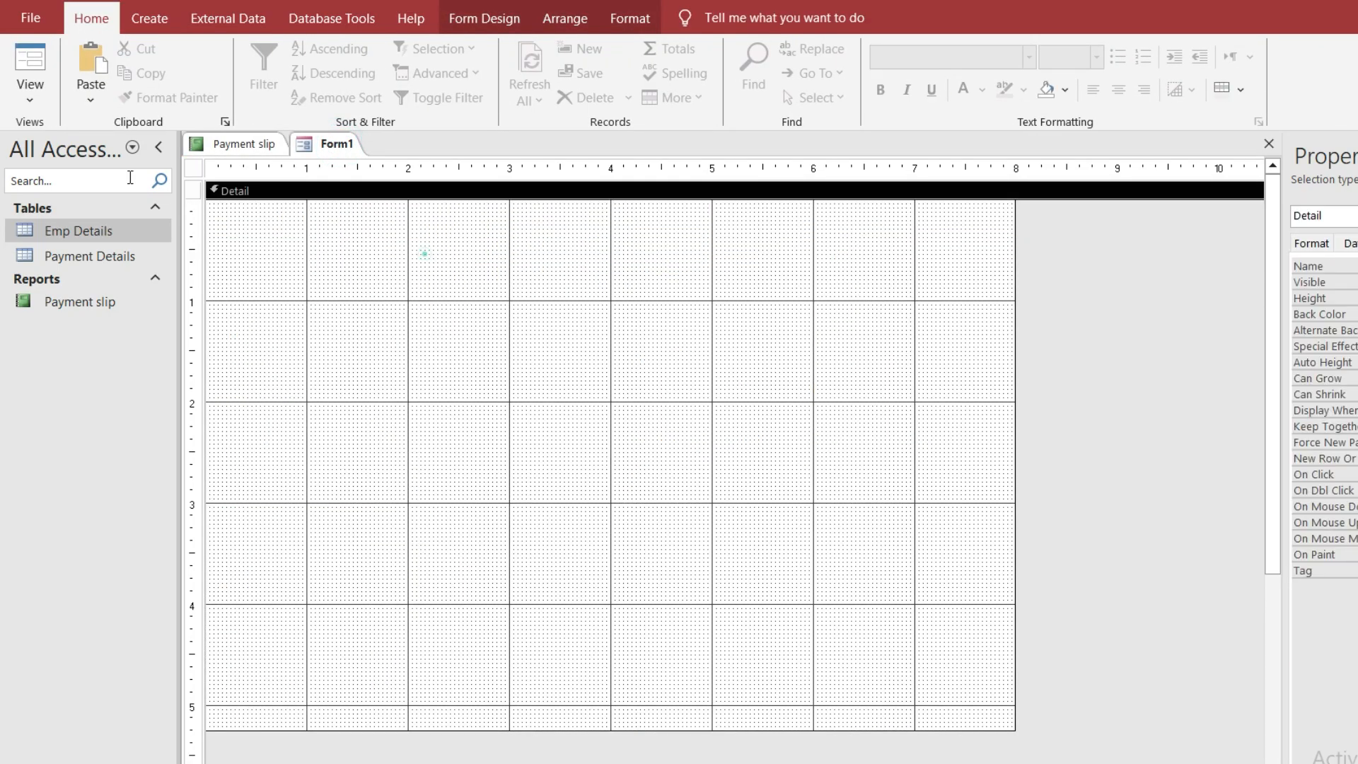
Copy the DATA CLICK COMPUTER INSTITUTE title label from the report into Form1
left_click(244, 145)
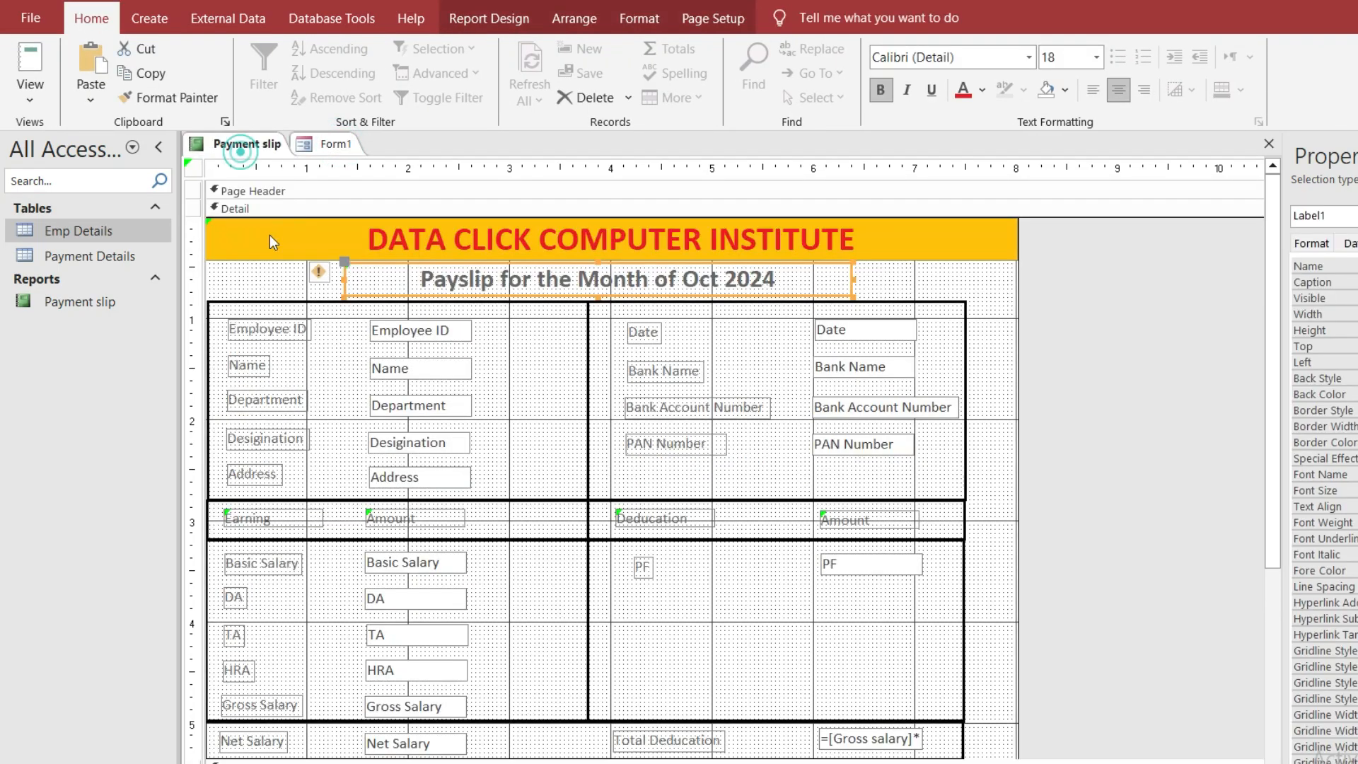
left_click(302, 253)
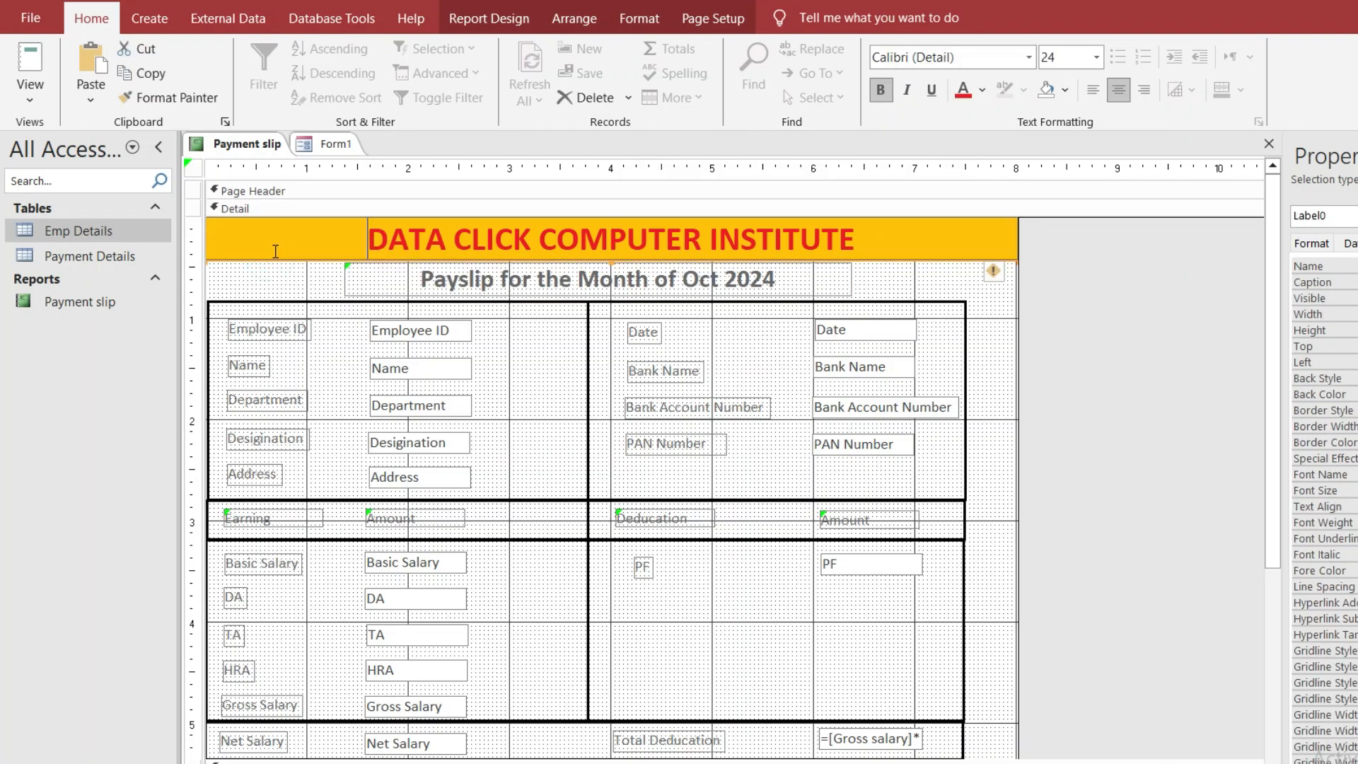
left_click(276, 276)
left_click(279, 253)
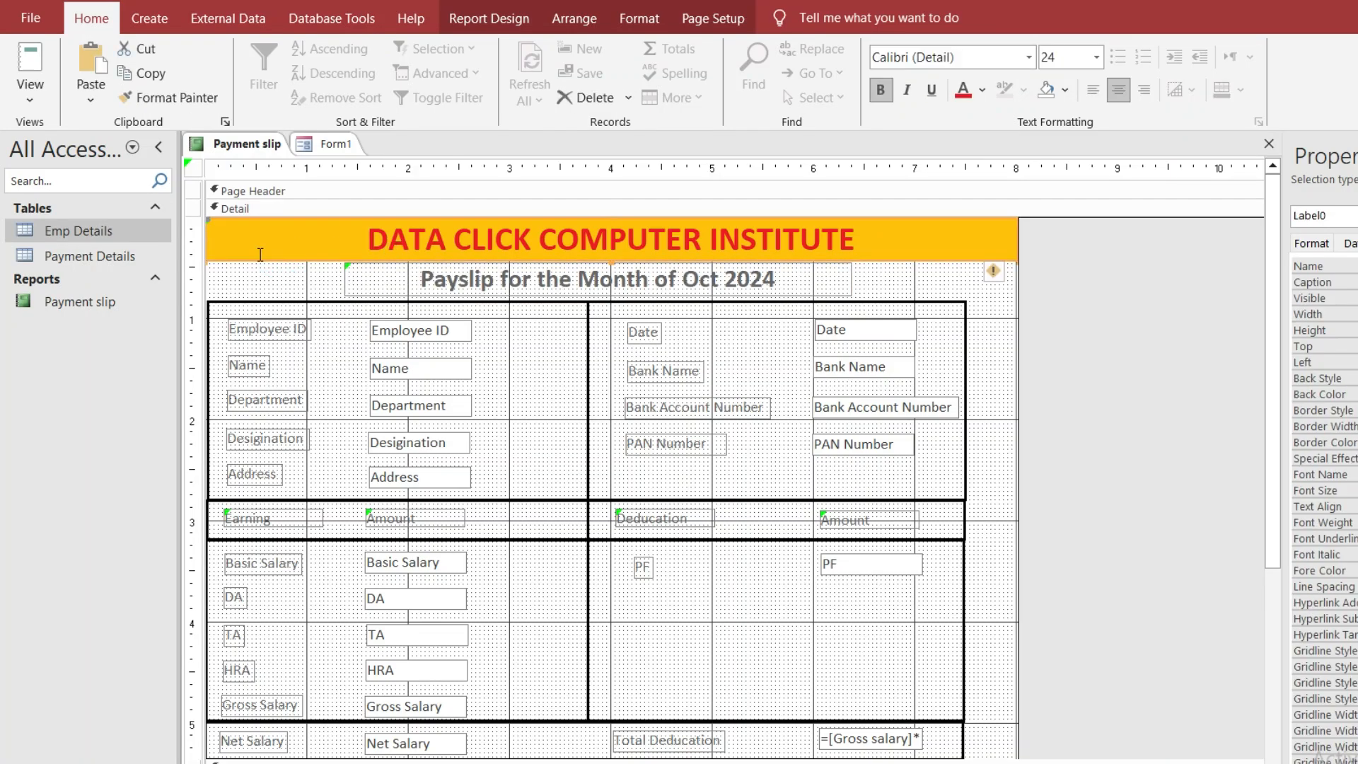
left_click(260, 255)
left_click(253, 261)
left_click(325, 144)
key("ctrl+v")
Paste the 'Payslip for the Month of Oct 2024' subtitle into Form1, centred under the title
left_click(260, 146)
left_click(347, 269)
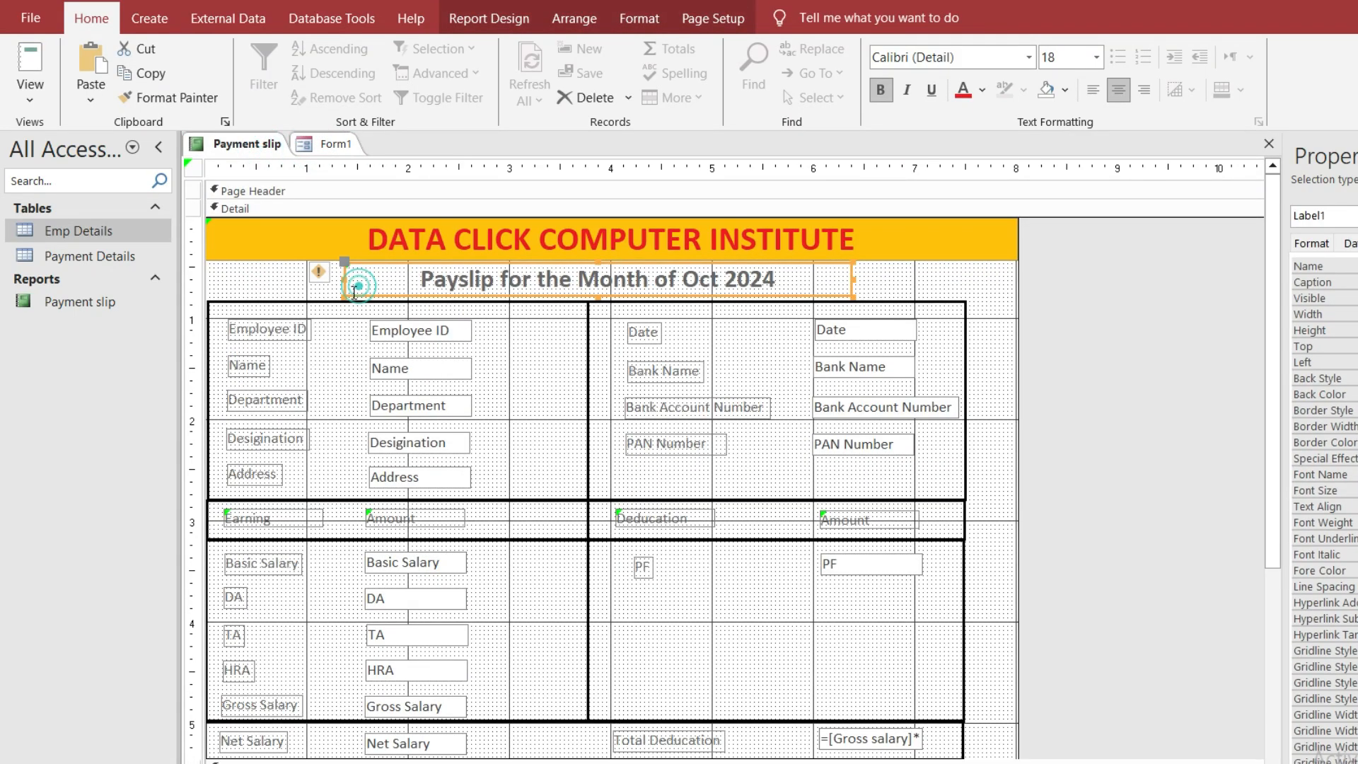
left_click(316, 150)
key("ctrl+v")
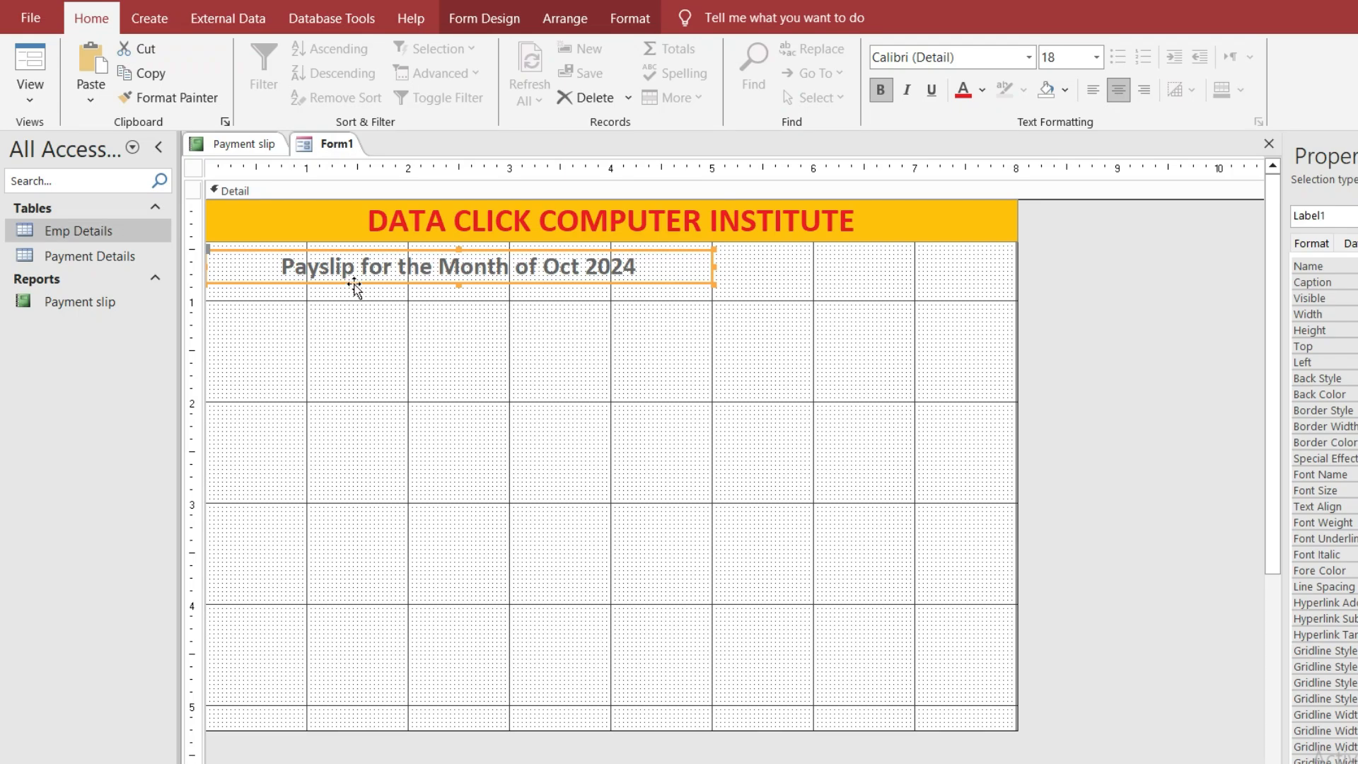
left_click_drag(354, 287, 507, 282)
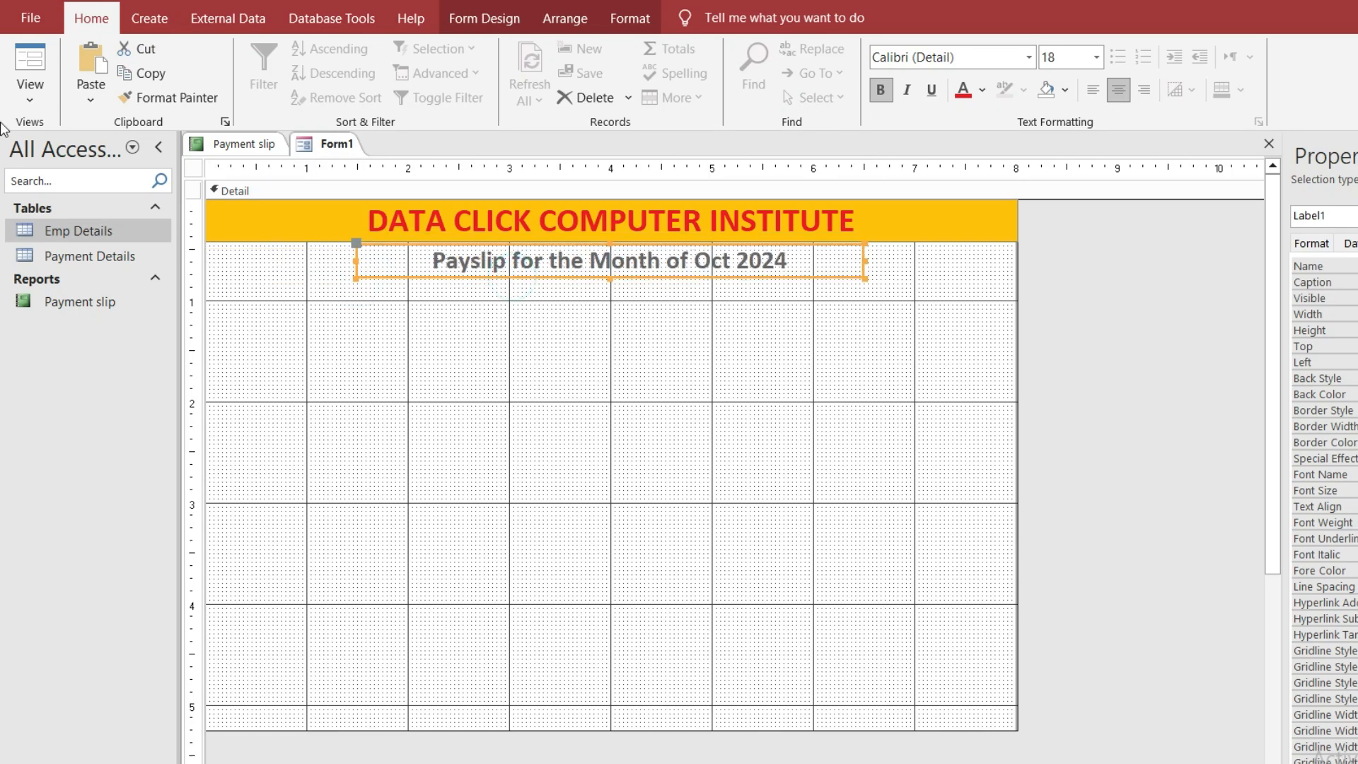
Preview Form1 in Form View, then return it to Design View
left_click(32, 101)
left_click(40, 130)
left_click(33, 100)
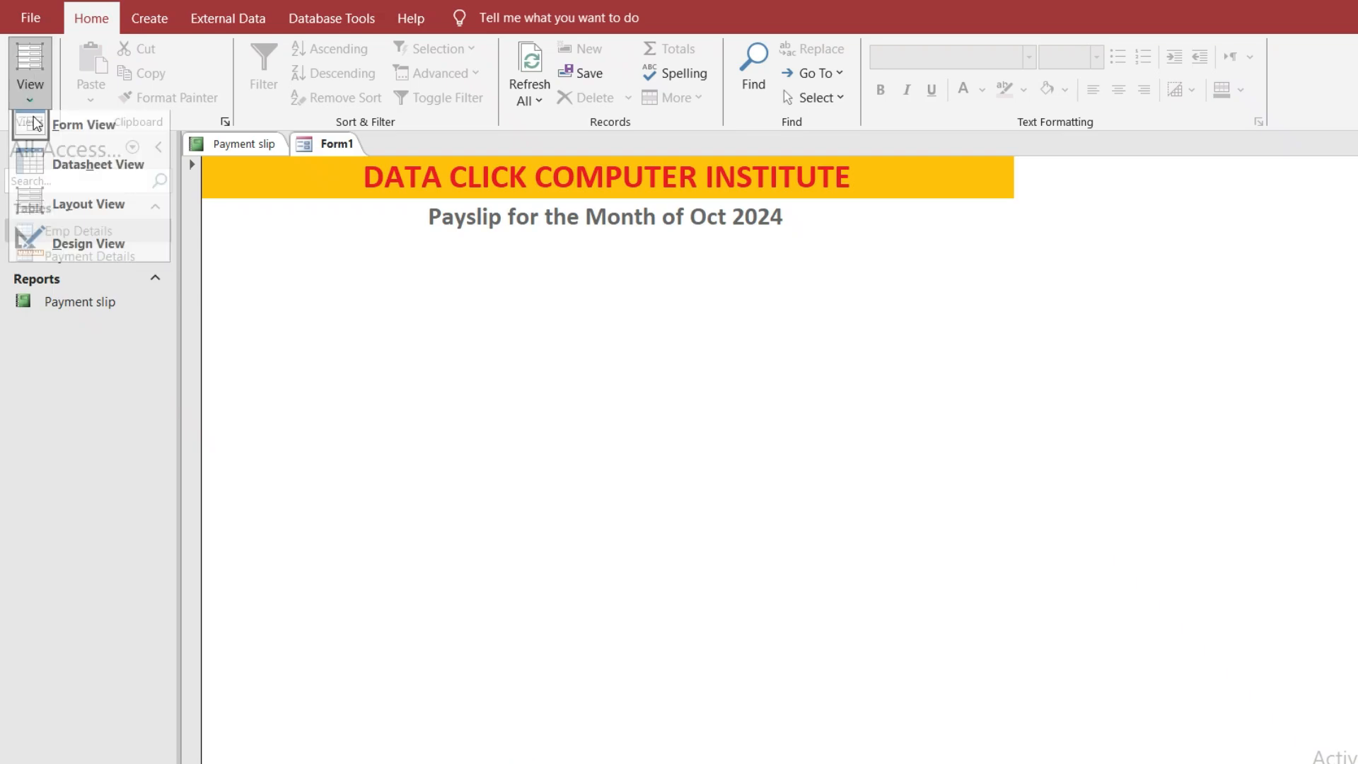
left_click(61, 248)
Retype the subtitle so it reads 'Payslip Form'
double_click(559, 262)
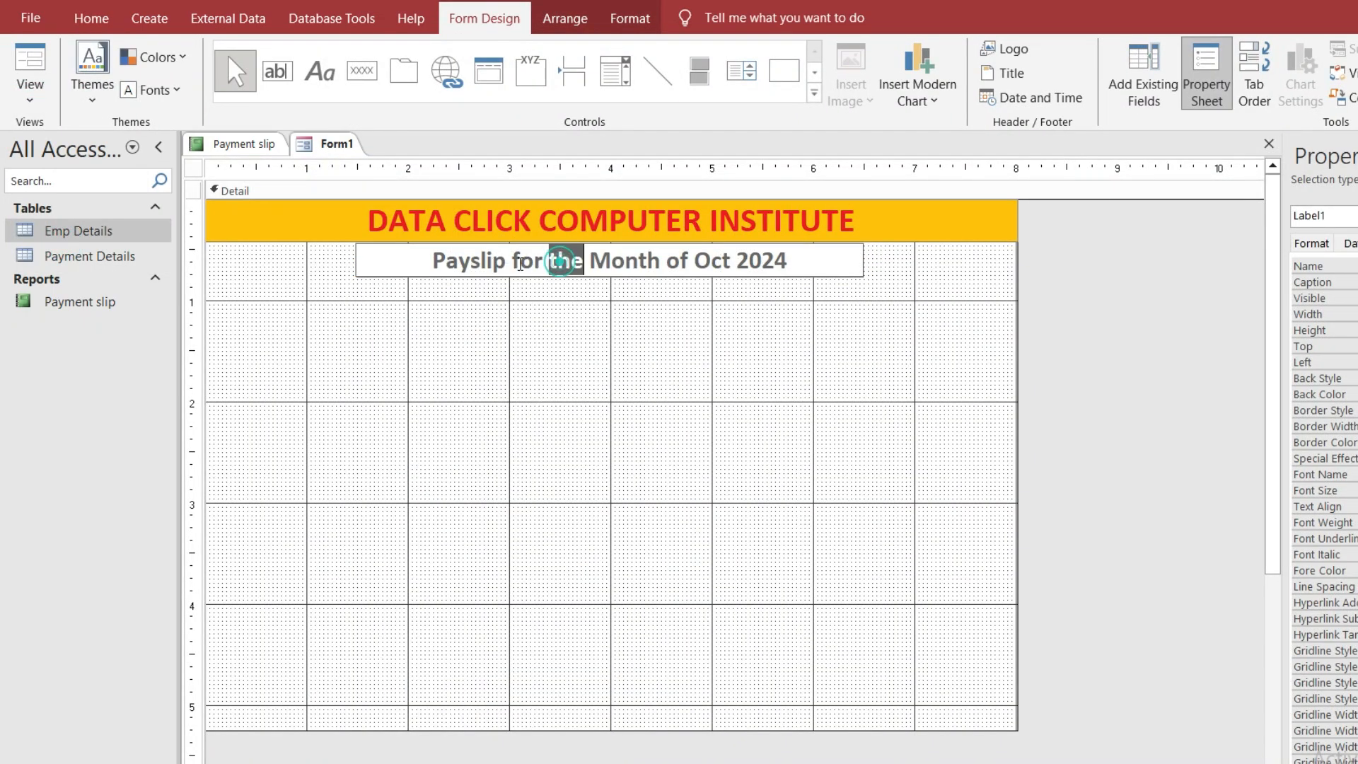
left_click(520, 264)
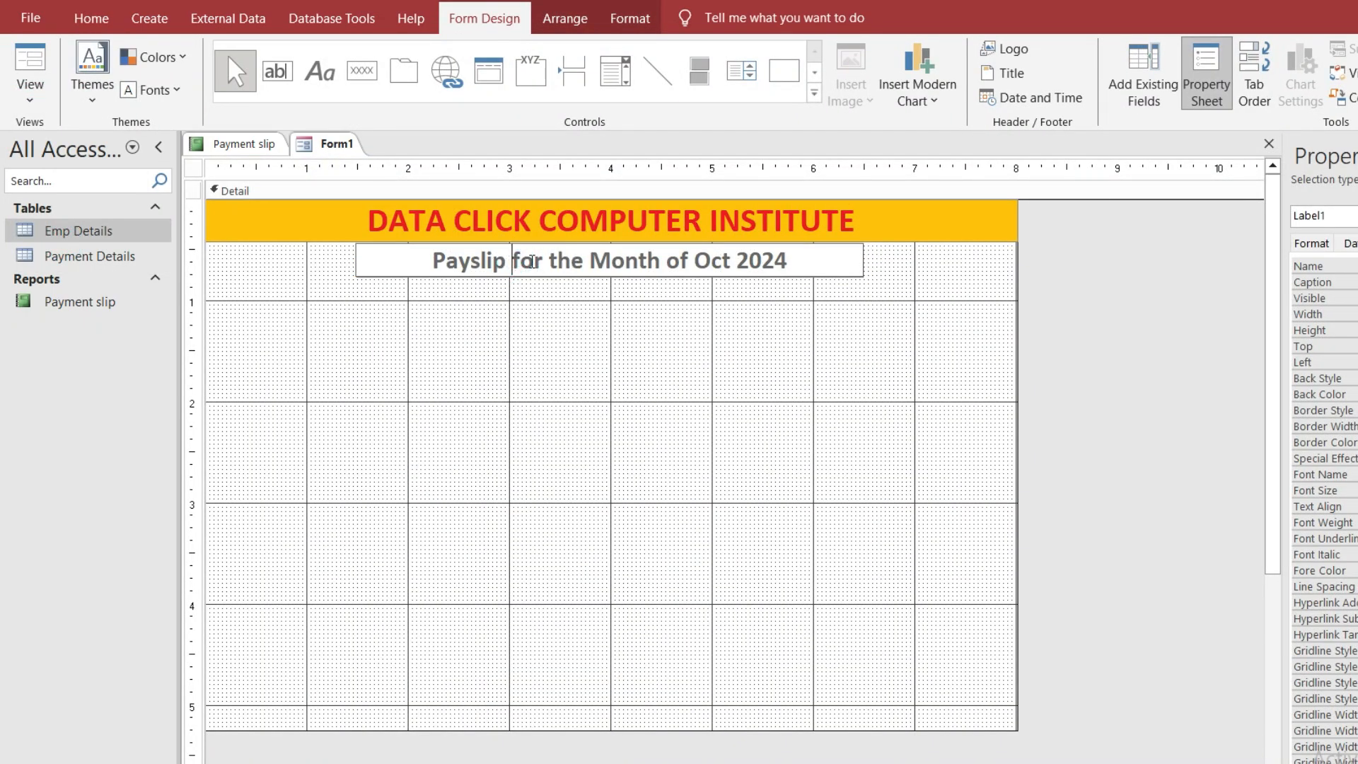
left_click_drag(512, 261, 805, 256)
type("Form")
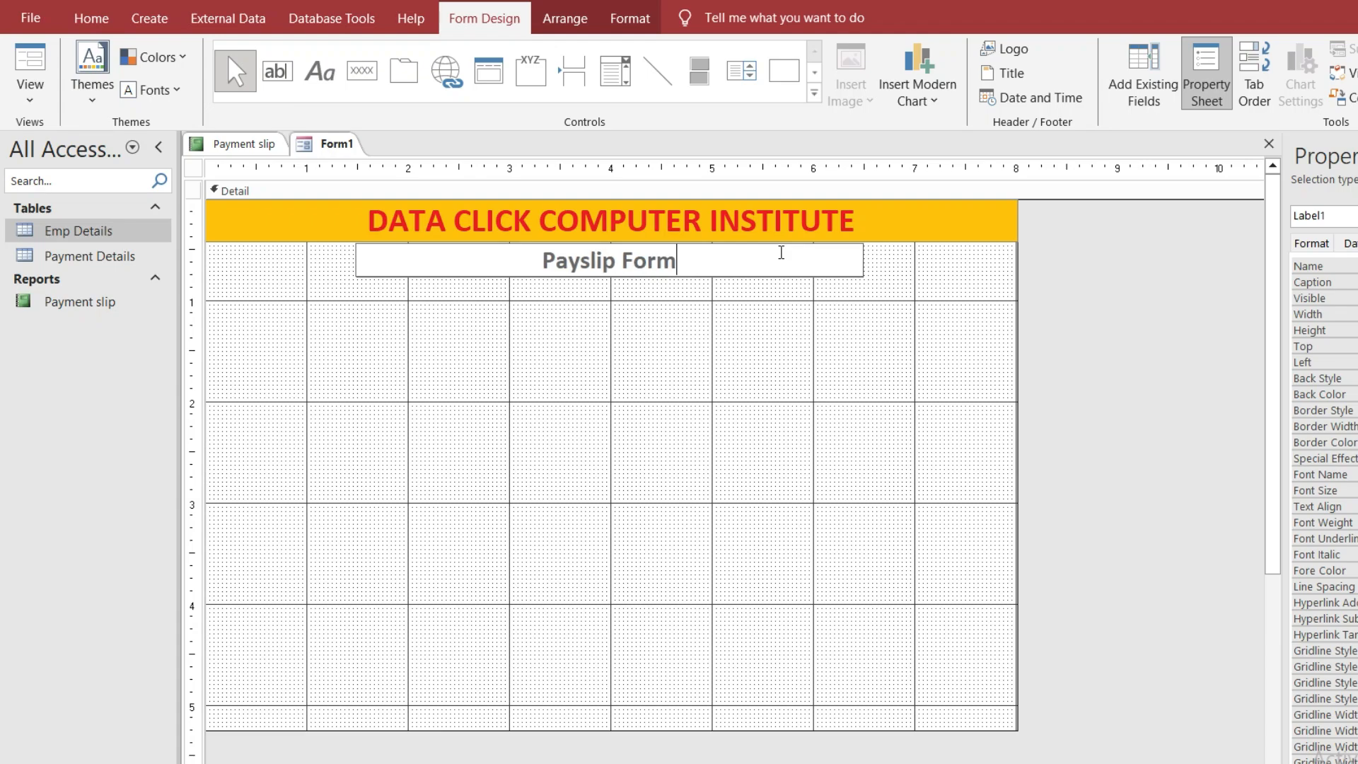
left_click(643, 312)
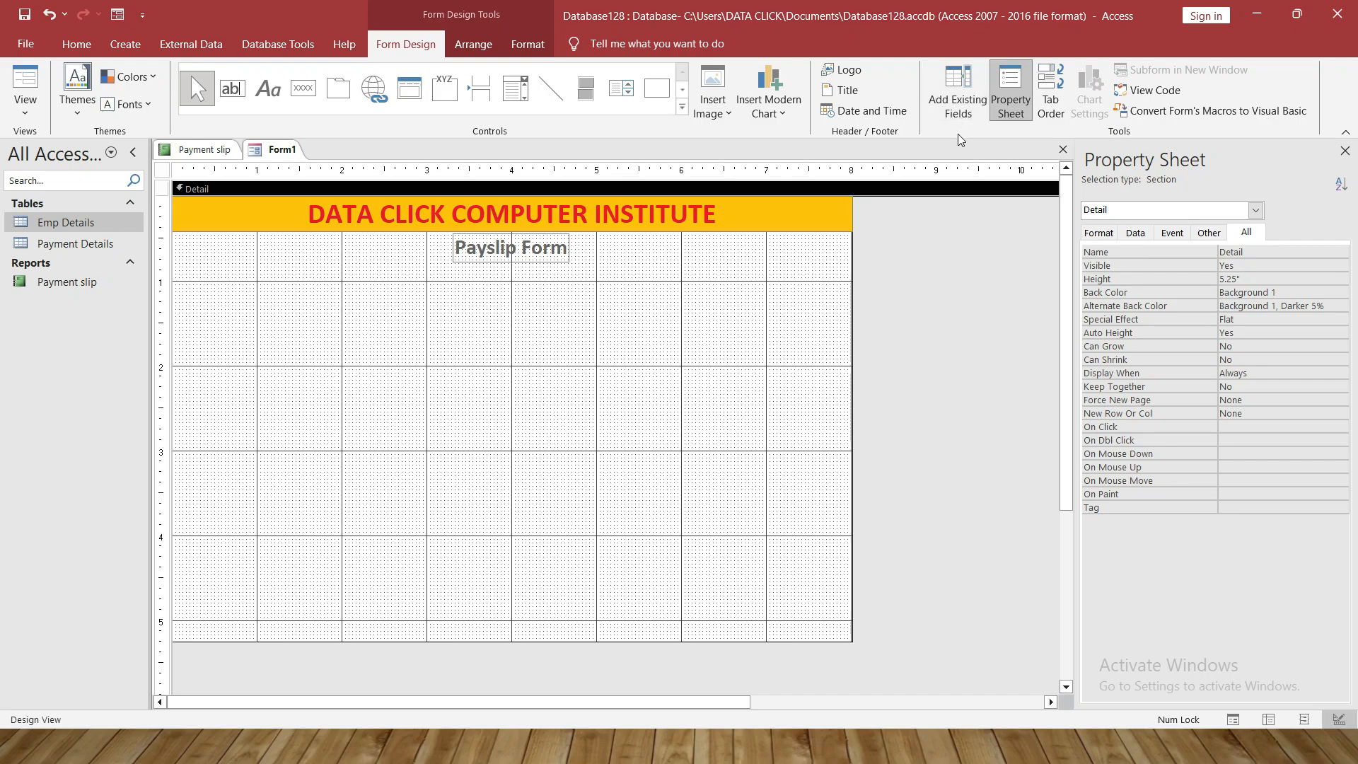
From the Emp Details field list, add Employee ID, Date, Name and Department to the form
left_click(957, 105)
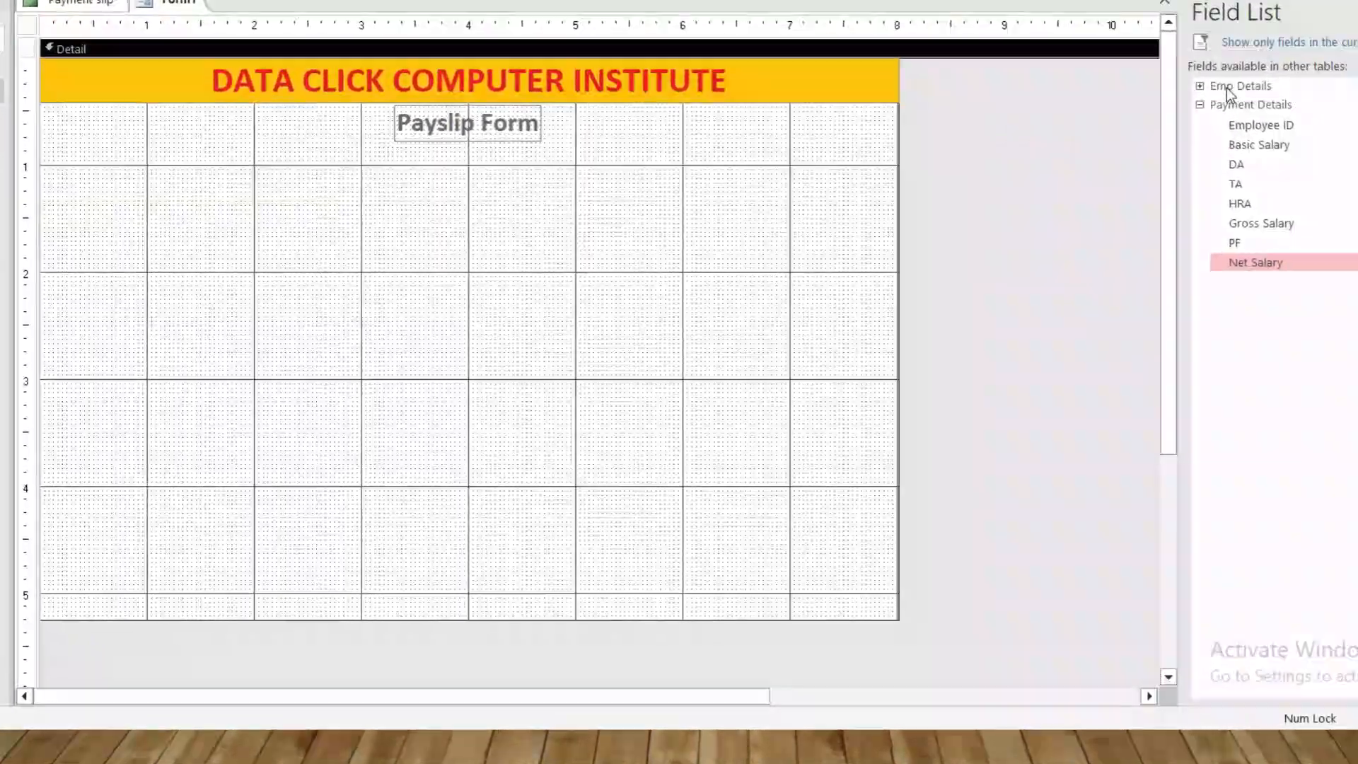
left_click(1107, 218)
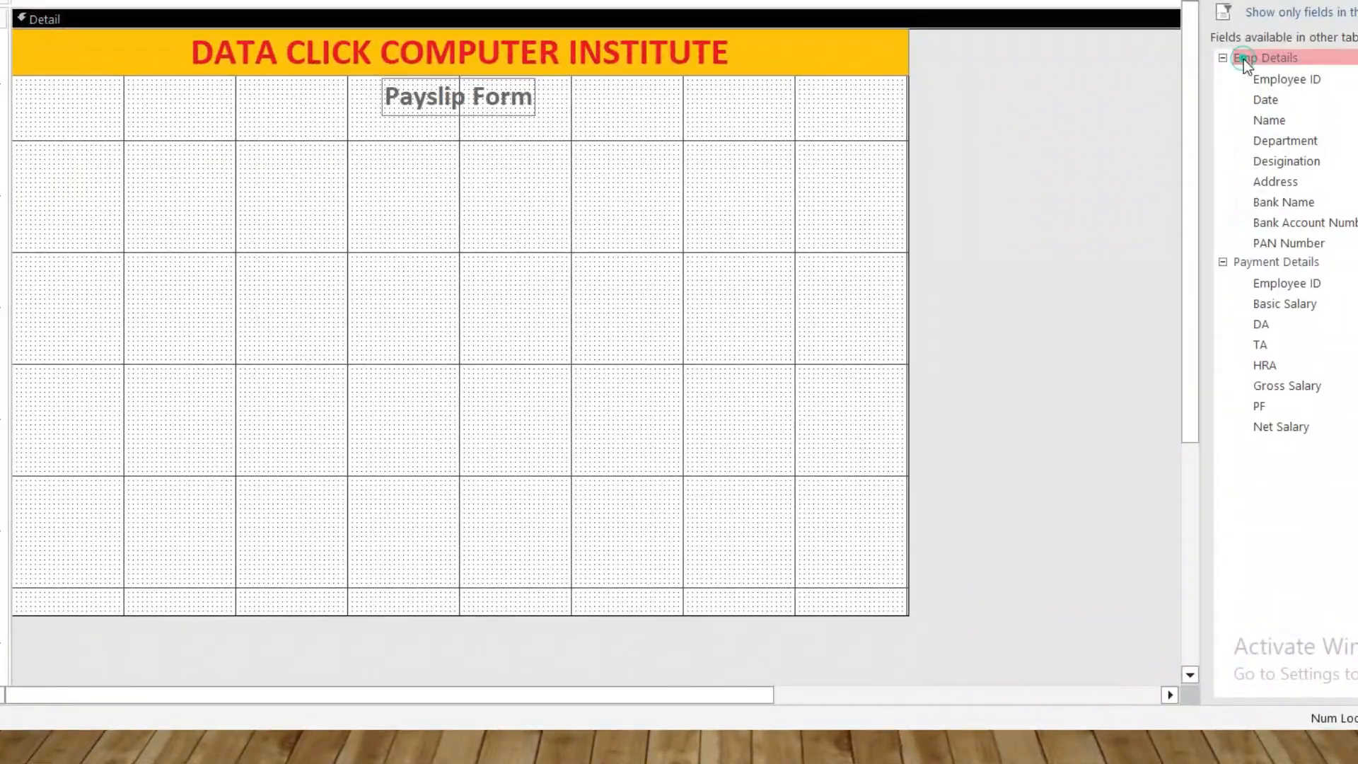
double_click(1289, 82)
left_click(1290, 100)
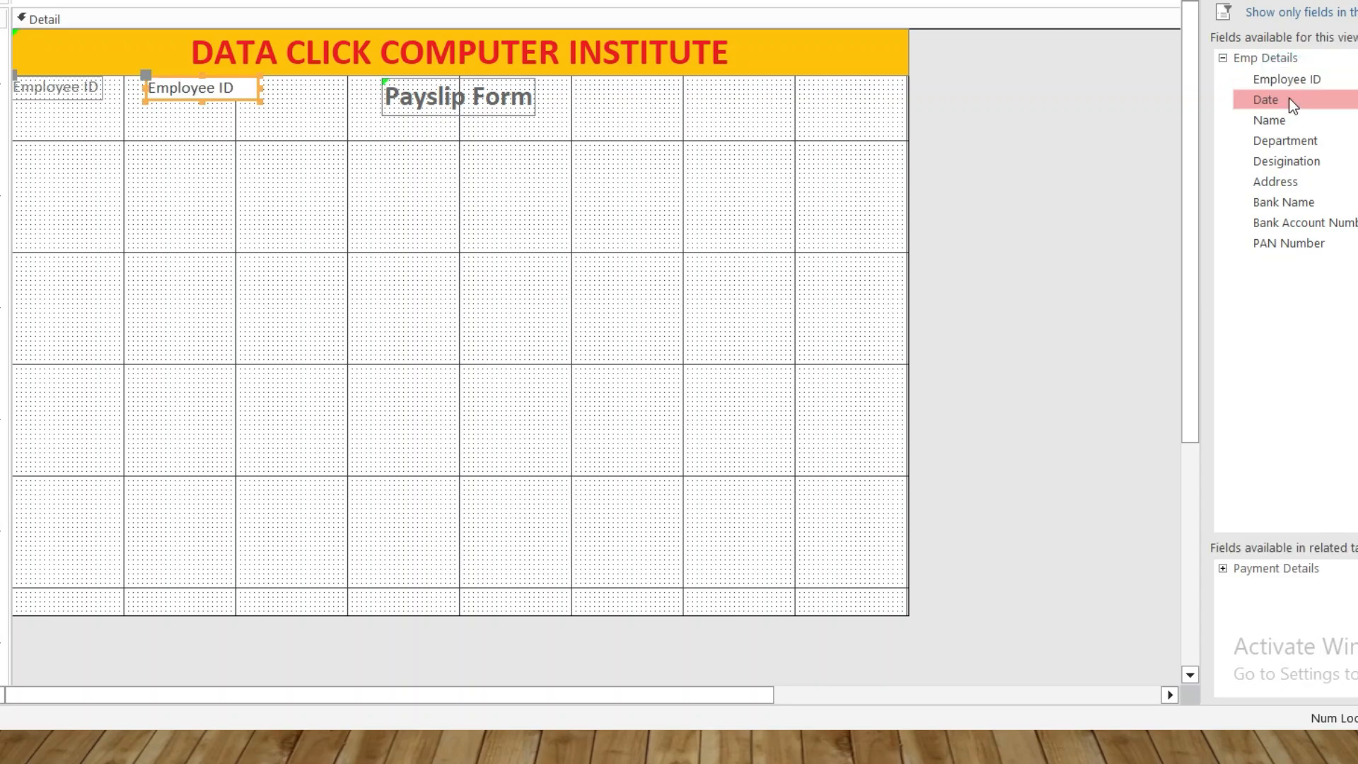
double_click(1289, 99)
double_click(1289, 120)
double_click(1289, 140)
Add the Designation, Address, Bank Name, Bank Account Number and PAN Number fields
double_click(1291, 162)
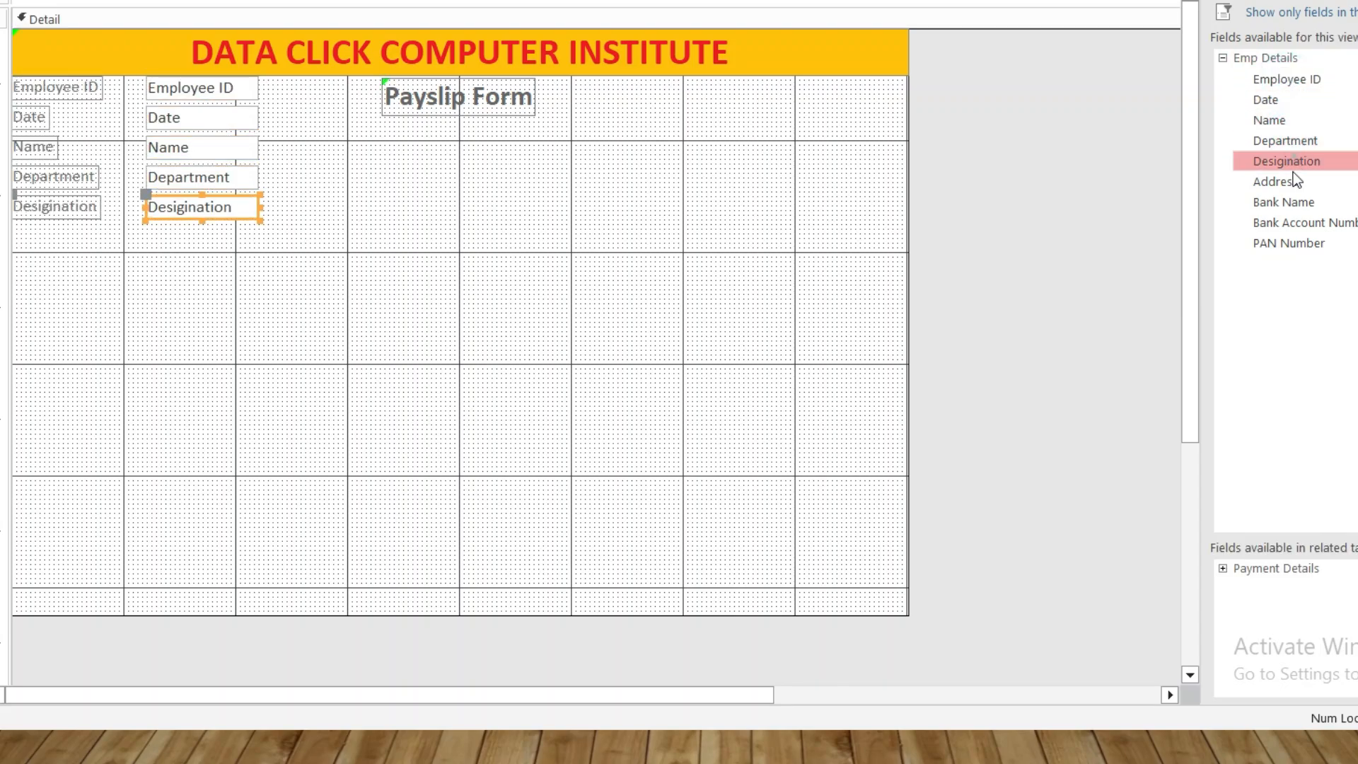
double_click(1293, 181)
double_click(1291, 201)
double_click(1293, 222)
left_click(1295, 241)
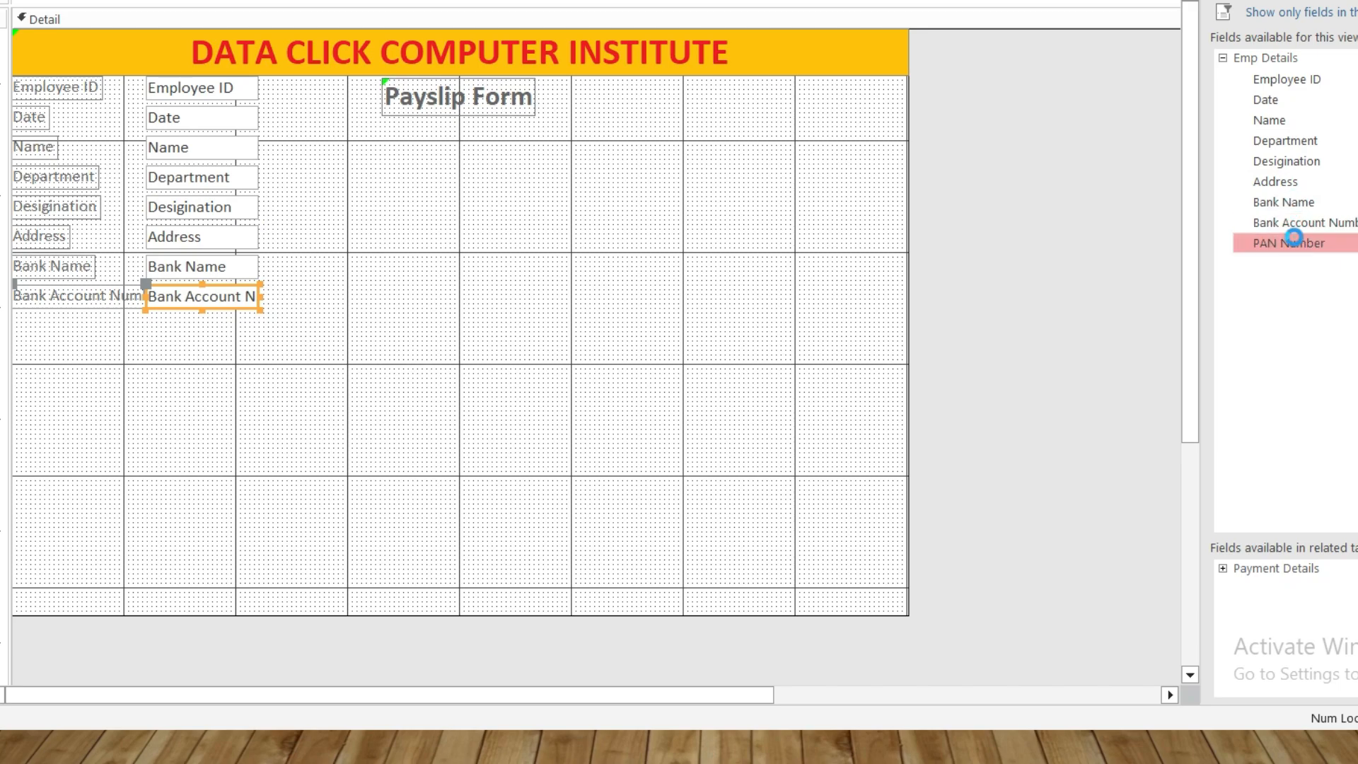
double_click(1293, 243)
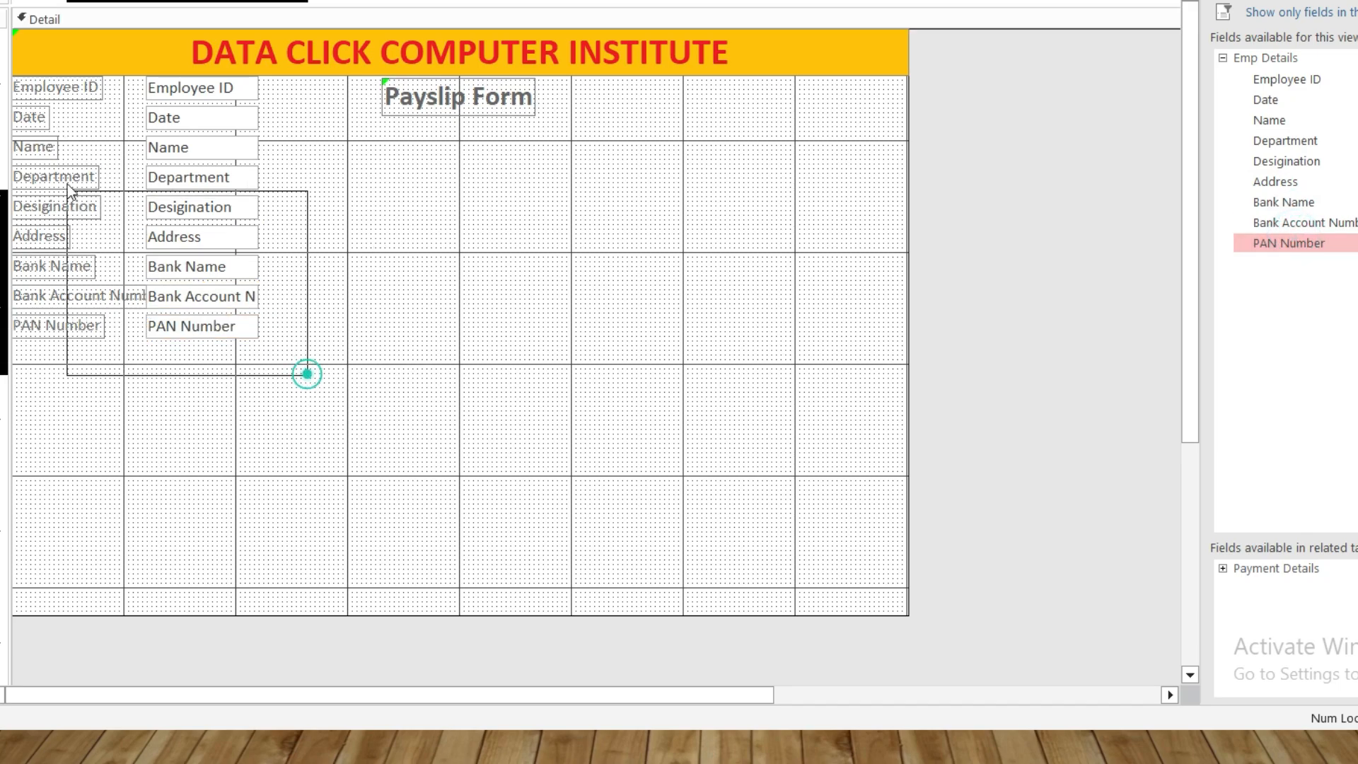
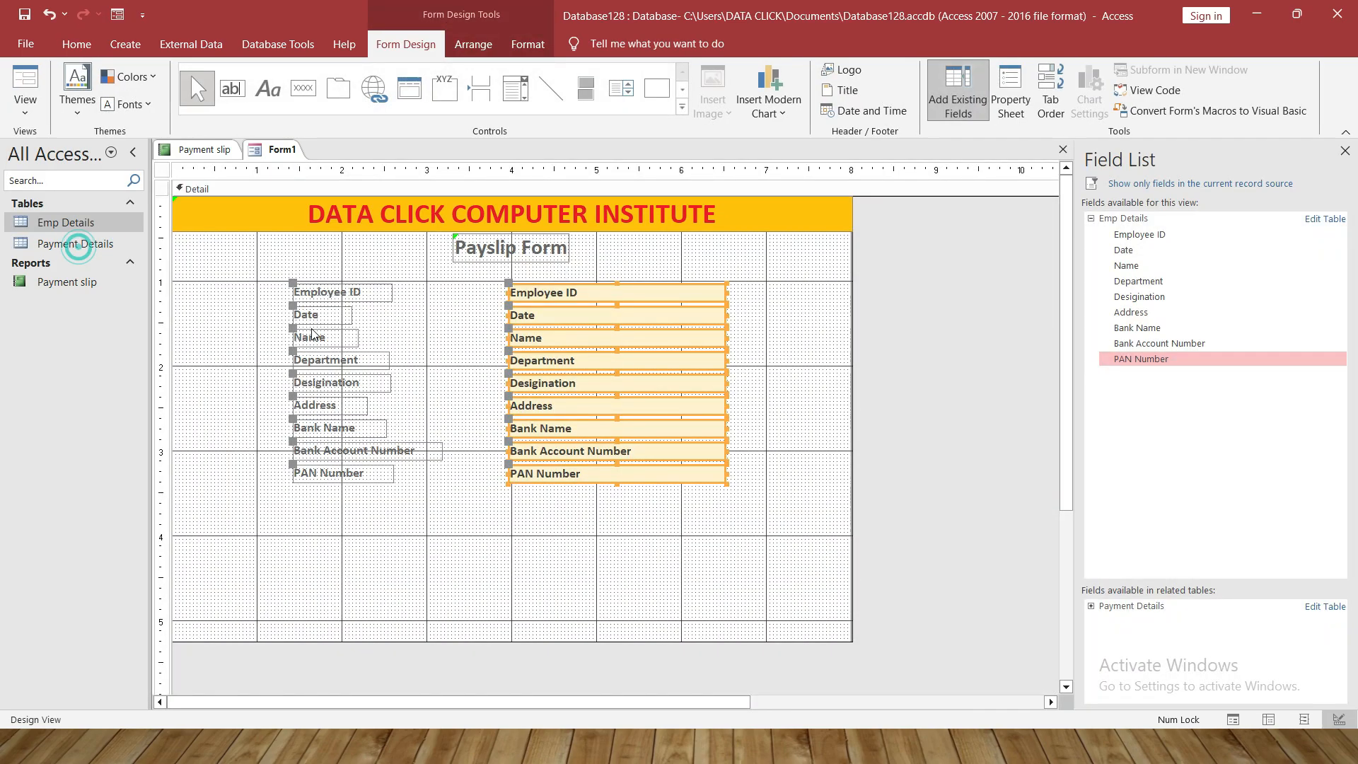
Select the Payslip Form's Detail section
left_click(742, 264)
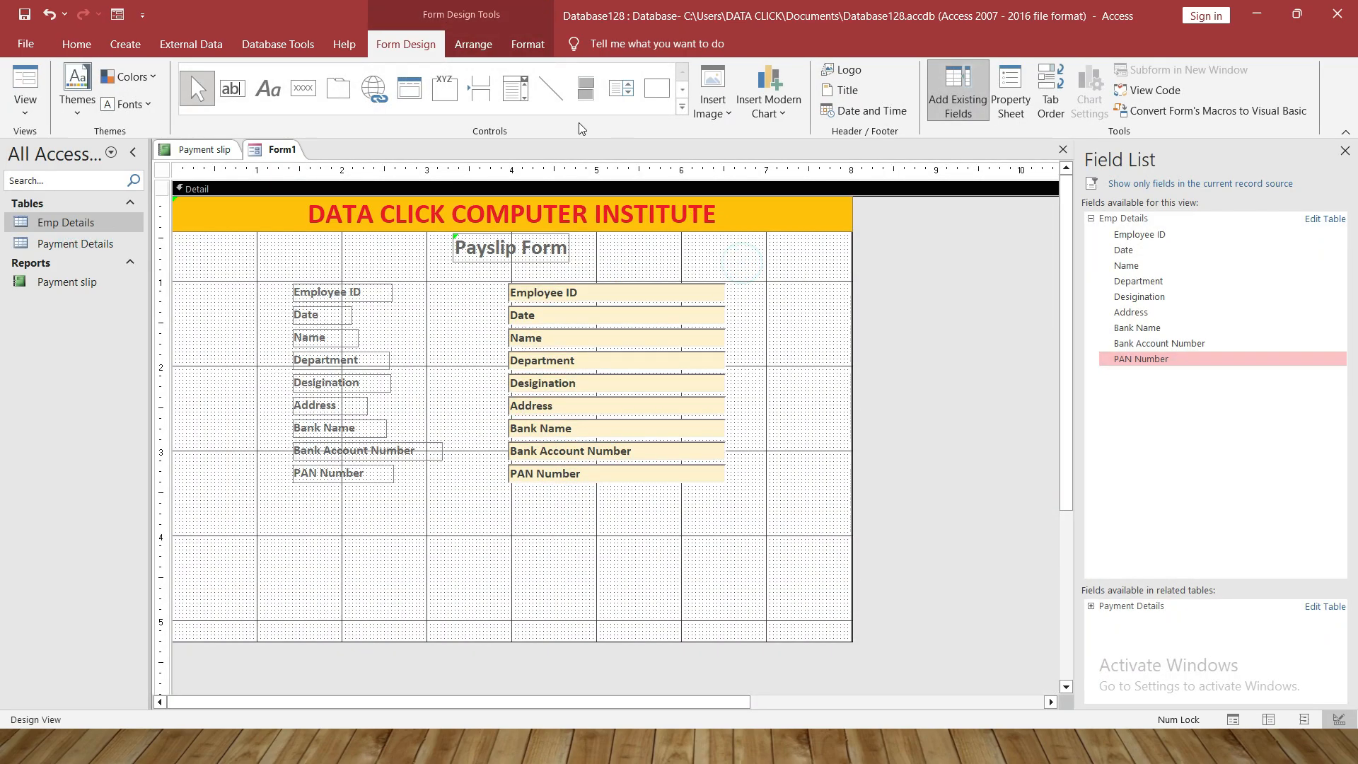
Give the Detail section a light green shape fill
left_click(528, 44)
left_click(808, 69)
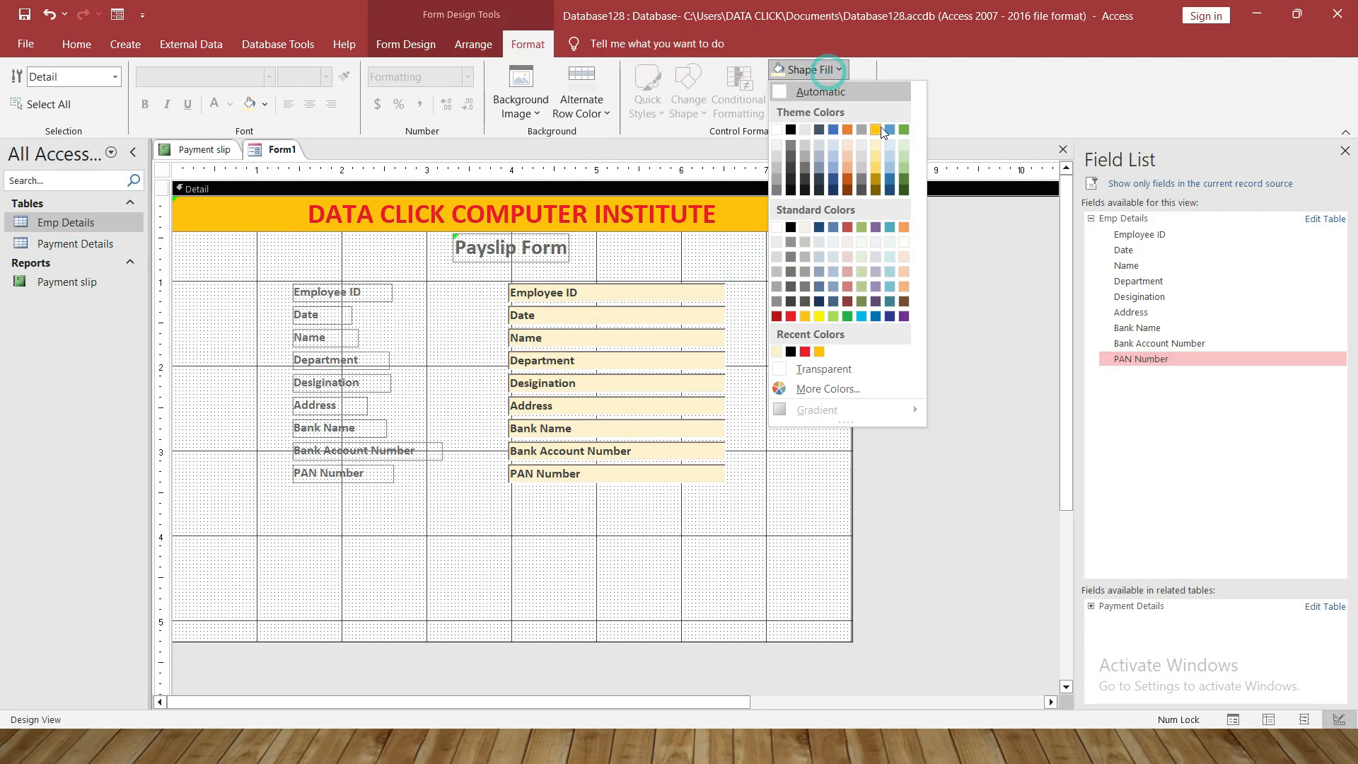
left_click(901, 145)
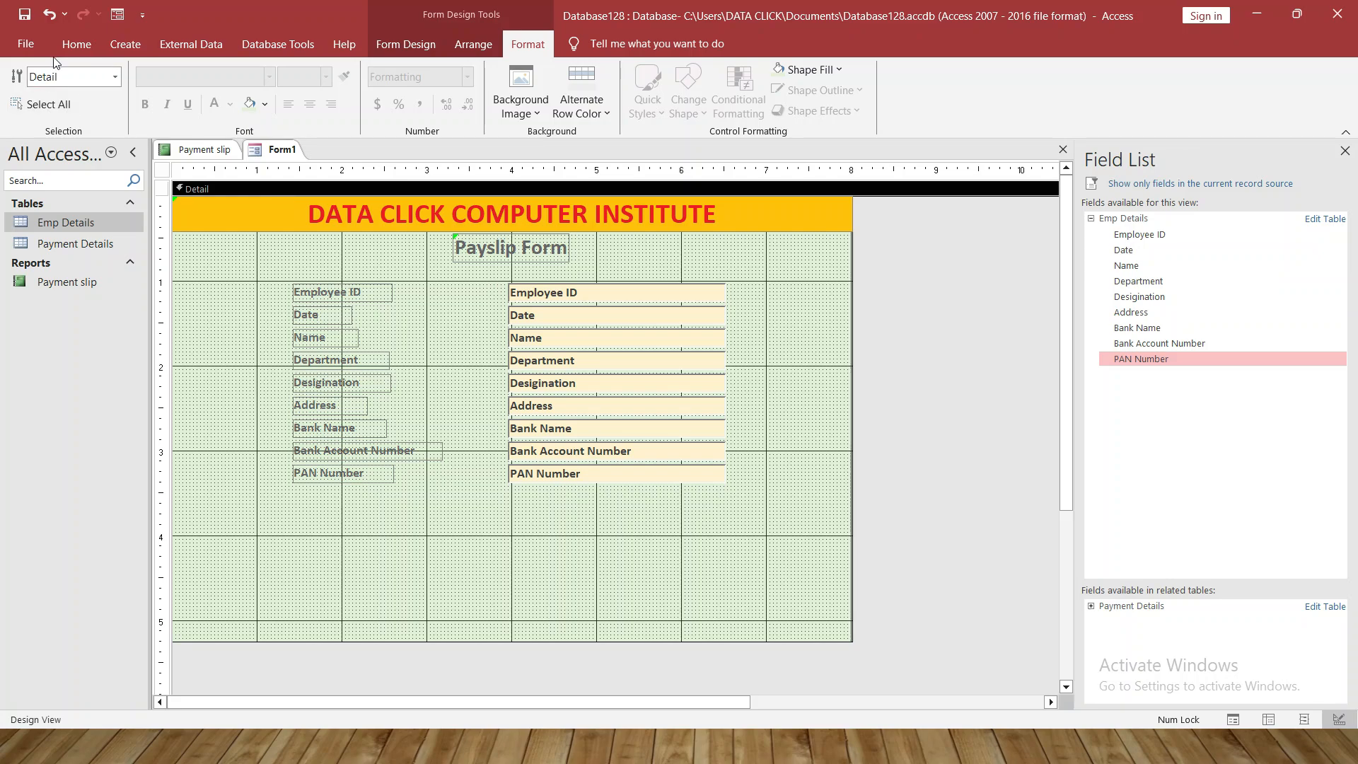
Preview the form in Form View, then switch back to Design View
left_click(77, 44)
left_click(25, 110)
left_click(43, 138)
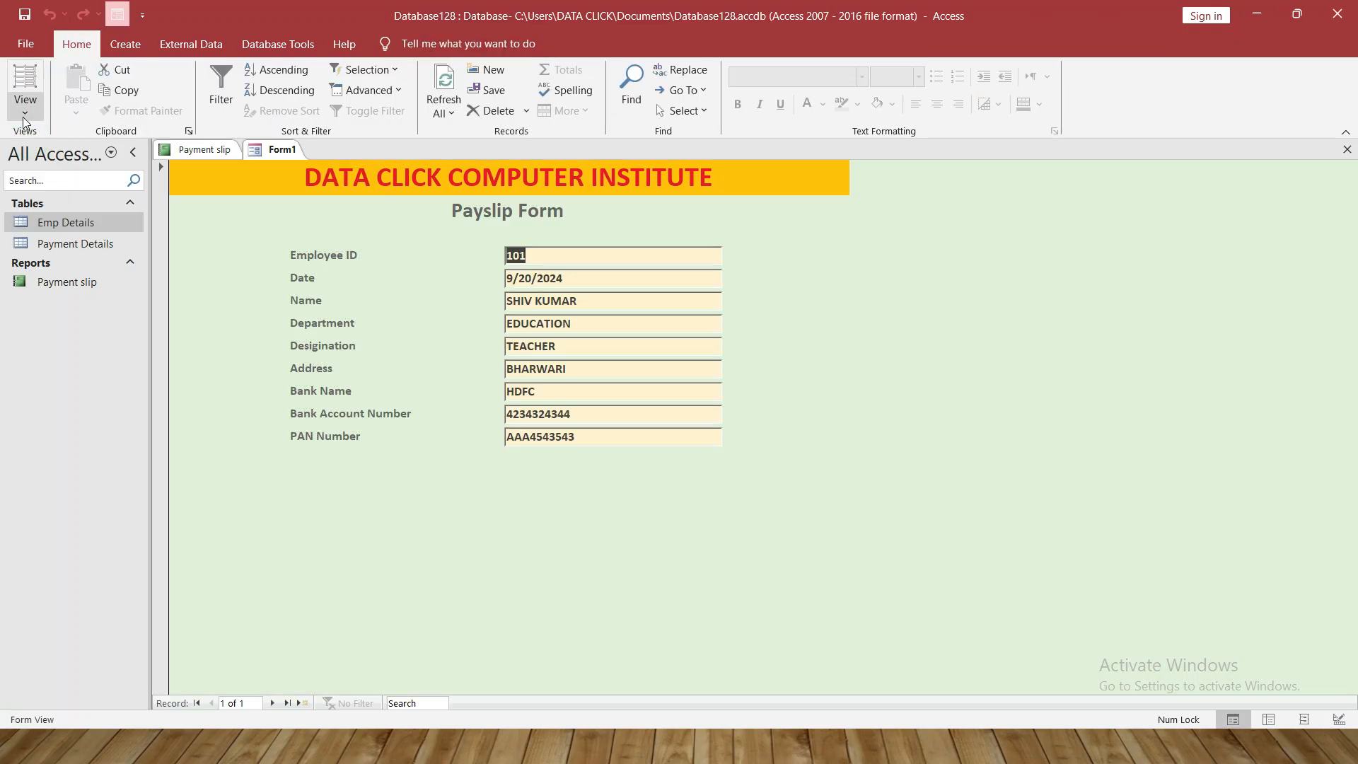
left_click(24, 117)
left_click(43, 240)
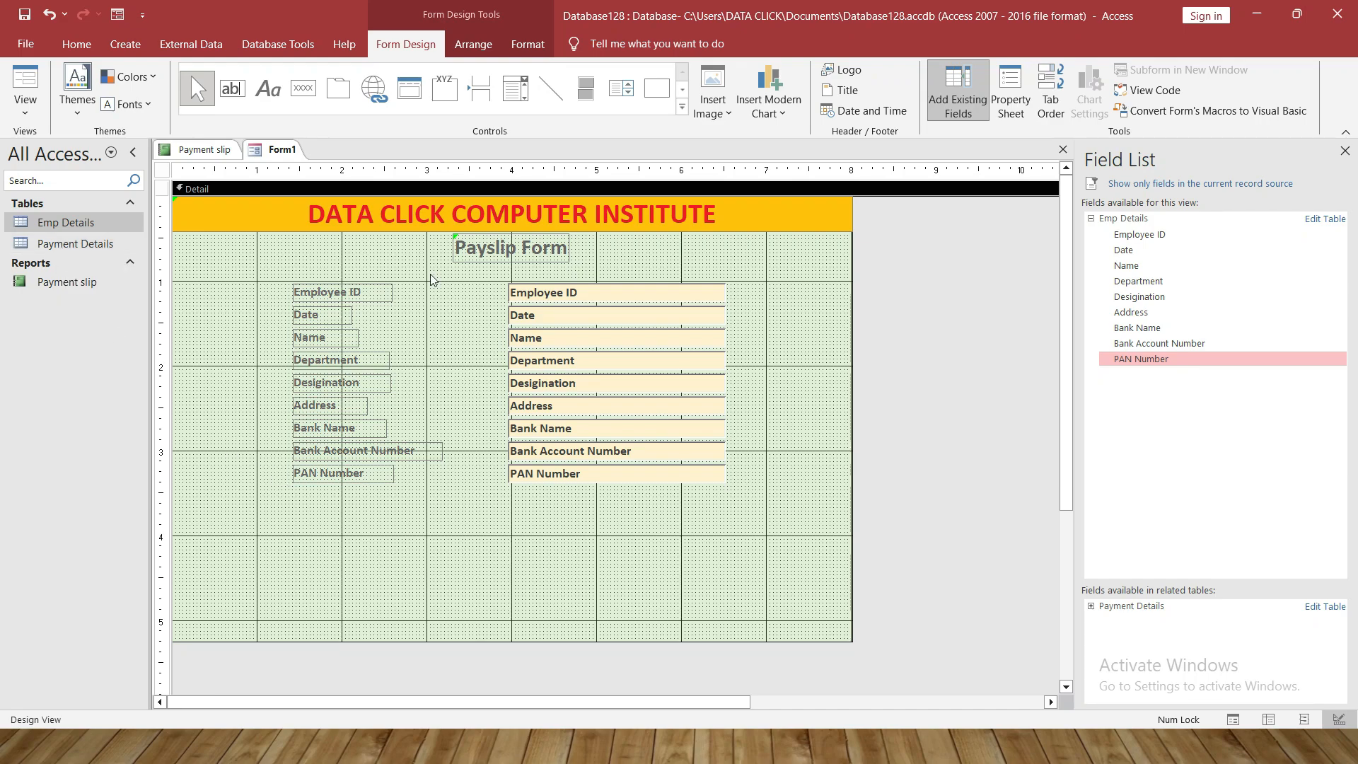
Drop the Payment Details table onto the form as a subform linked by Employee ID, then move its label up-left
left_click_drag(59, 243, 272, 532)
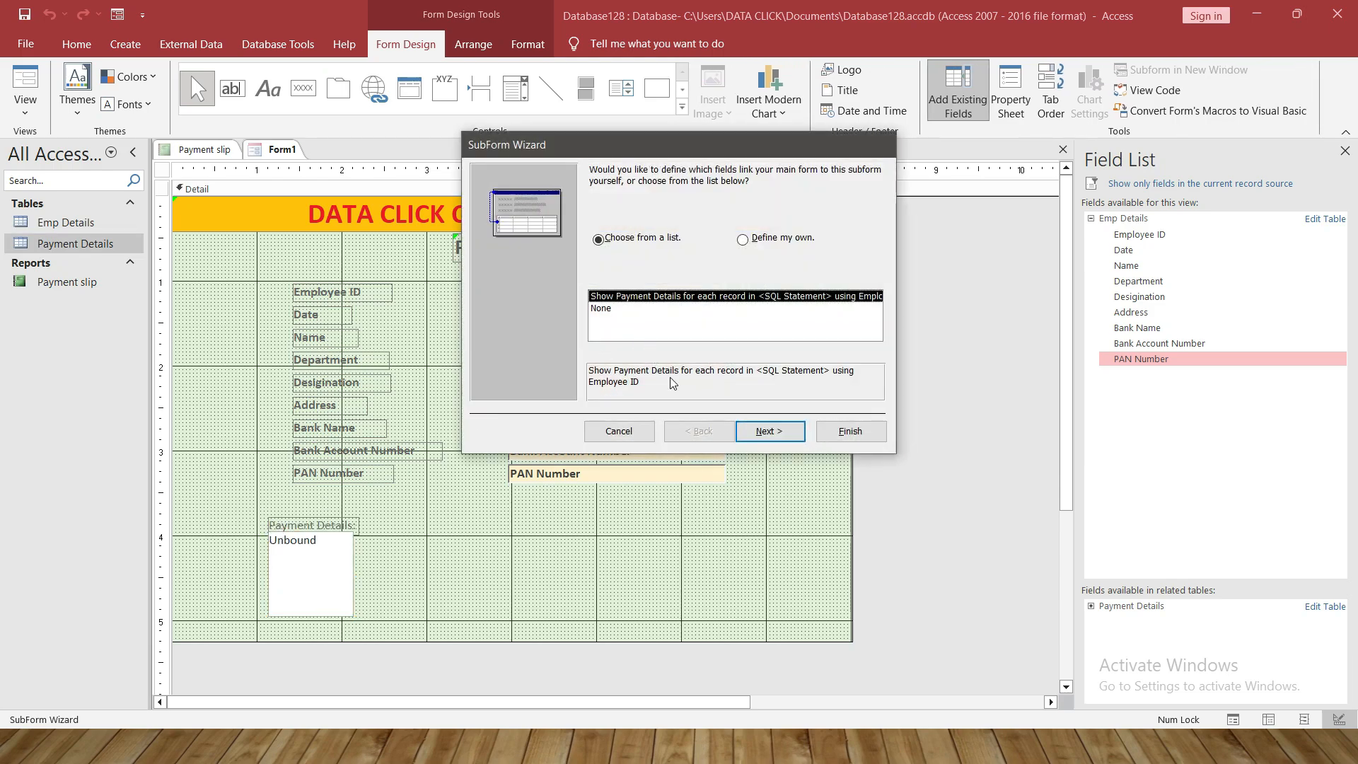
left_click(770, 433)
left_click(850, 431)
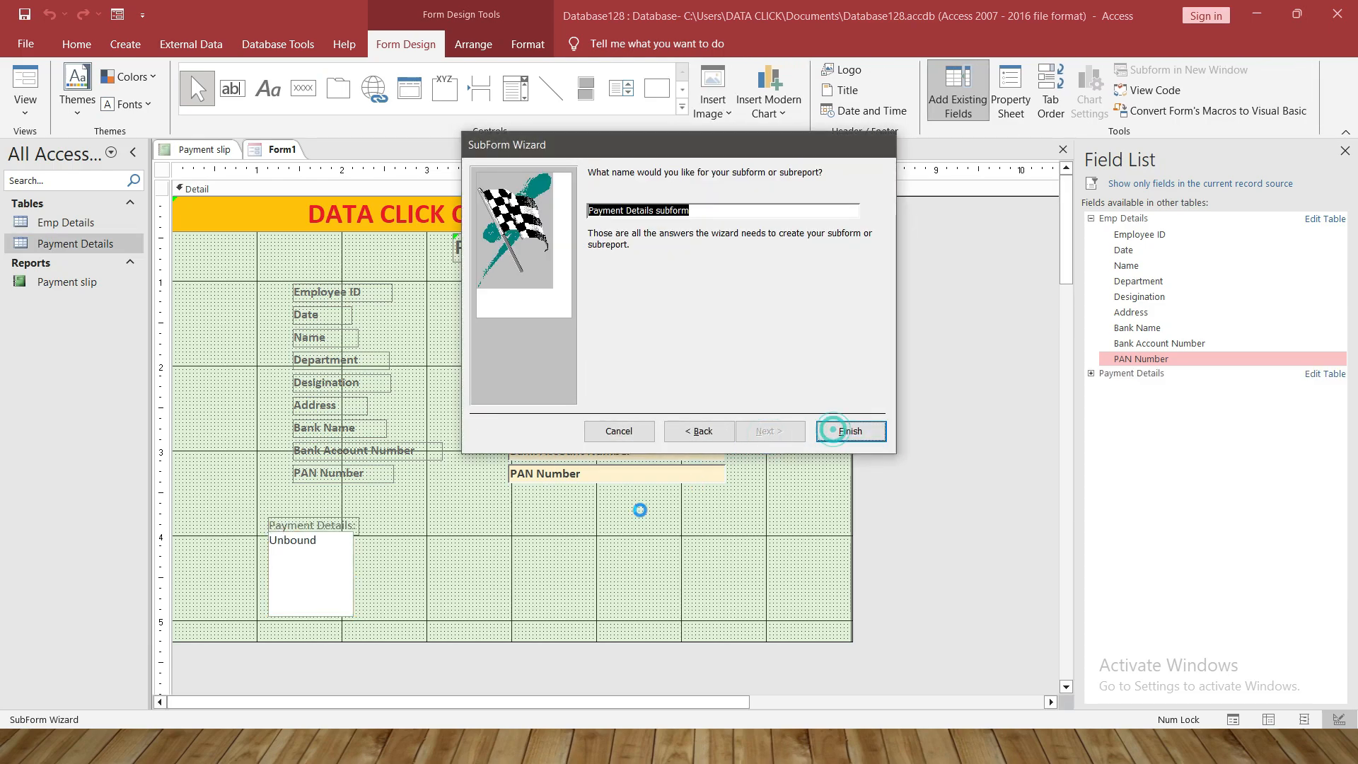
left_click_drag(269, 517, 185, 488)
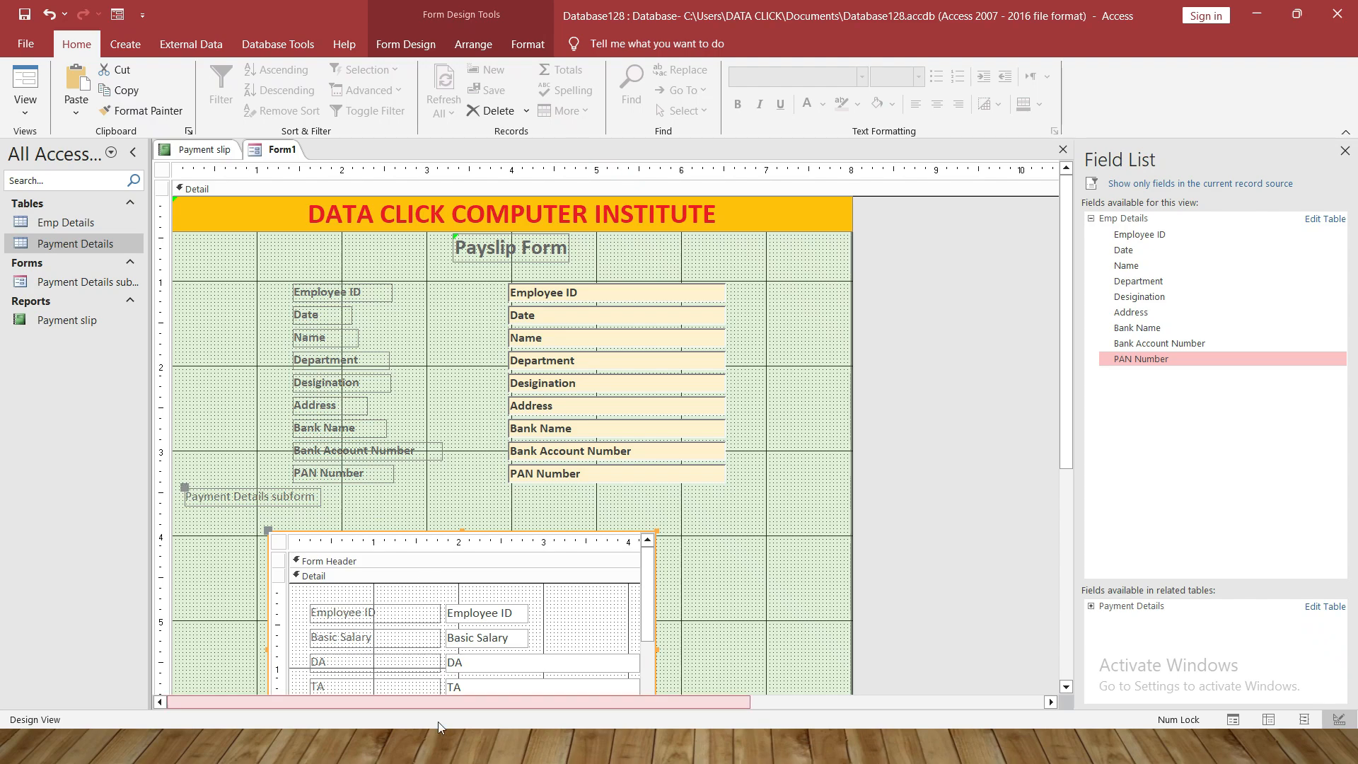
Give the Payment Details subform label a gold fill
left_click(532, 44)
left_click(816, 90)
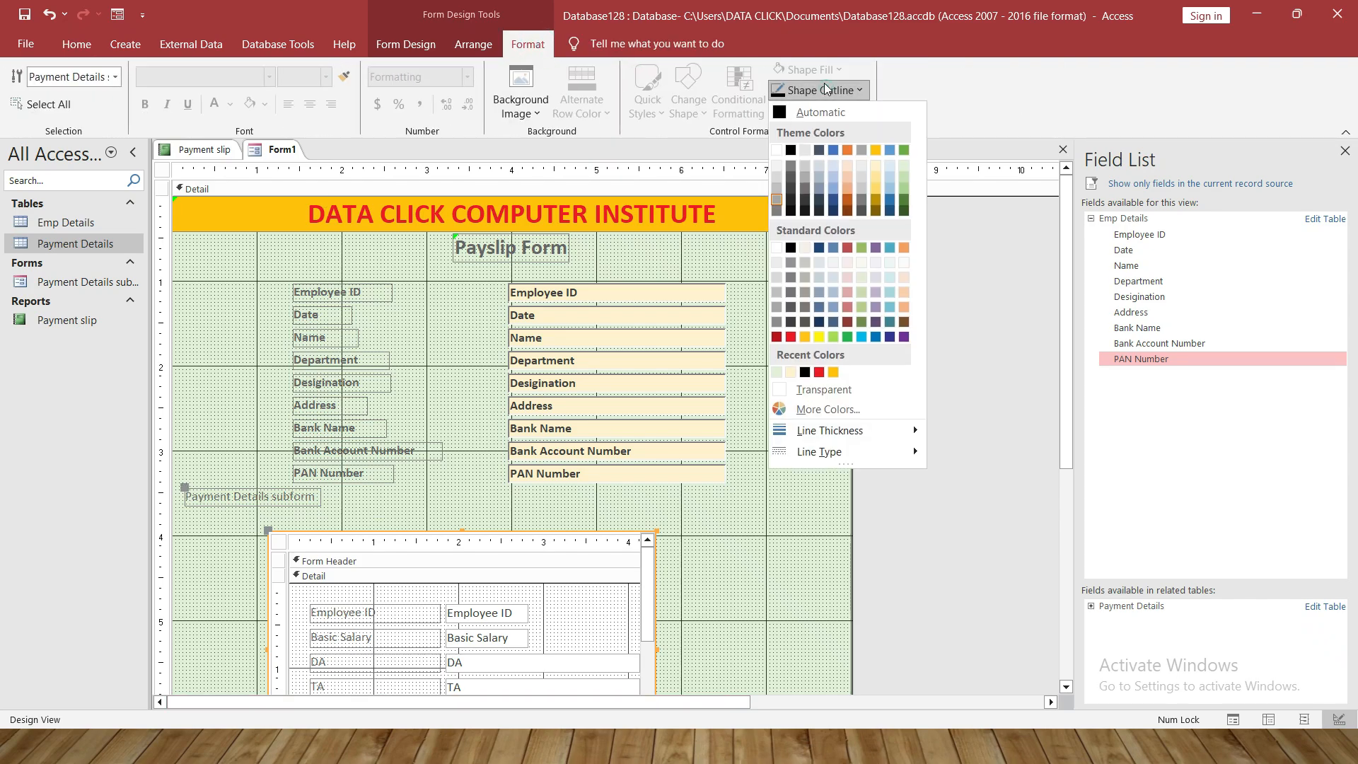
left_click(242, 493)
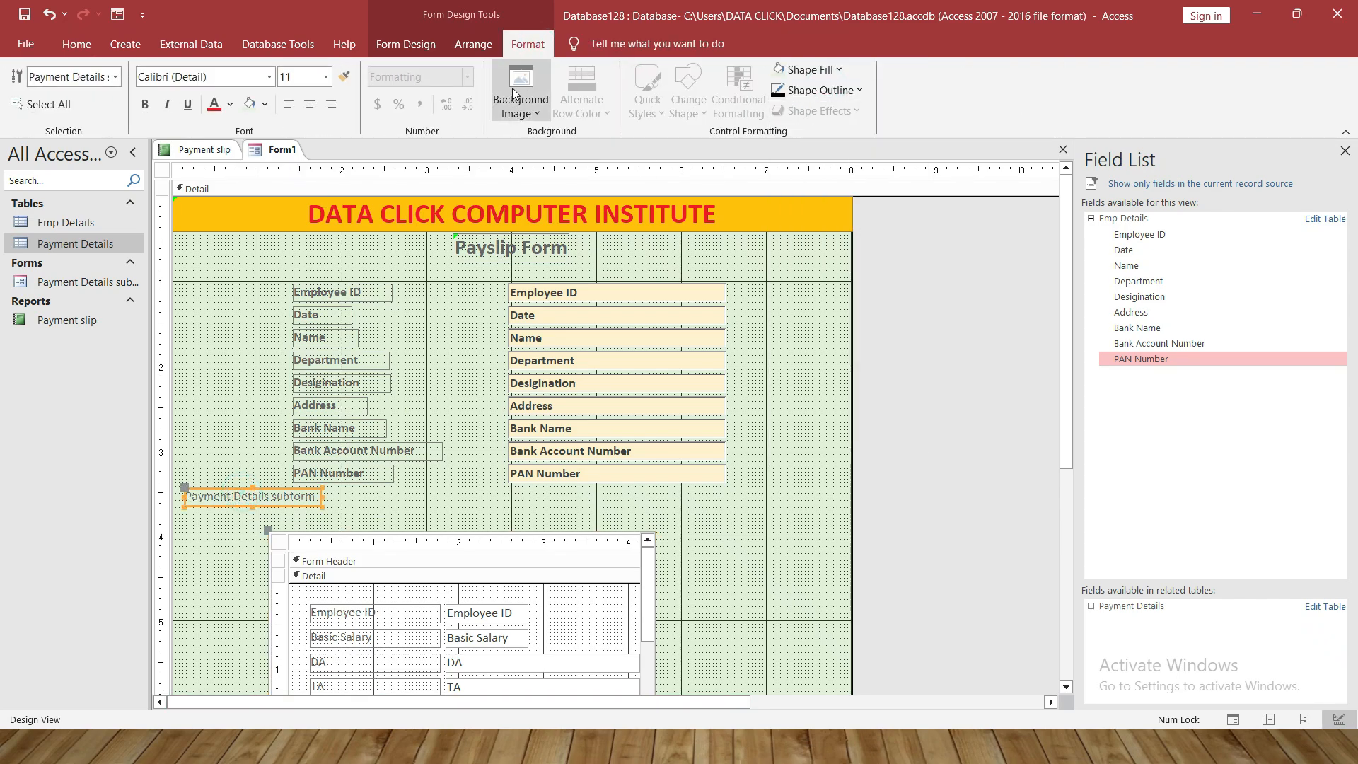
left_click(268, 104)
left_click(289, 159)
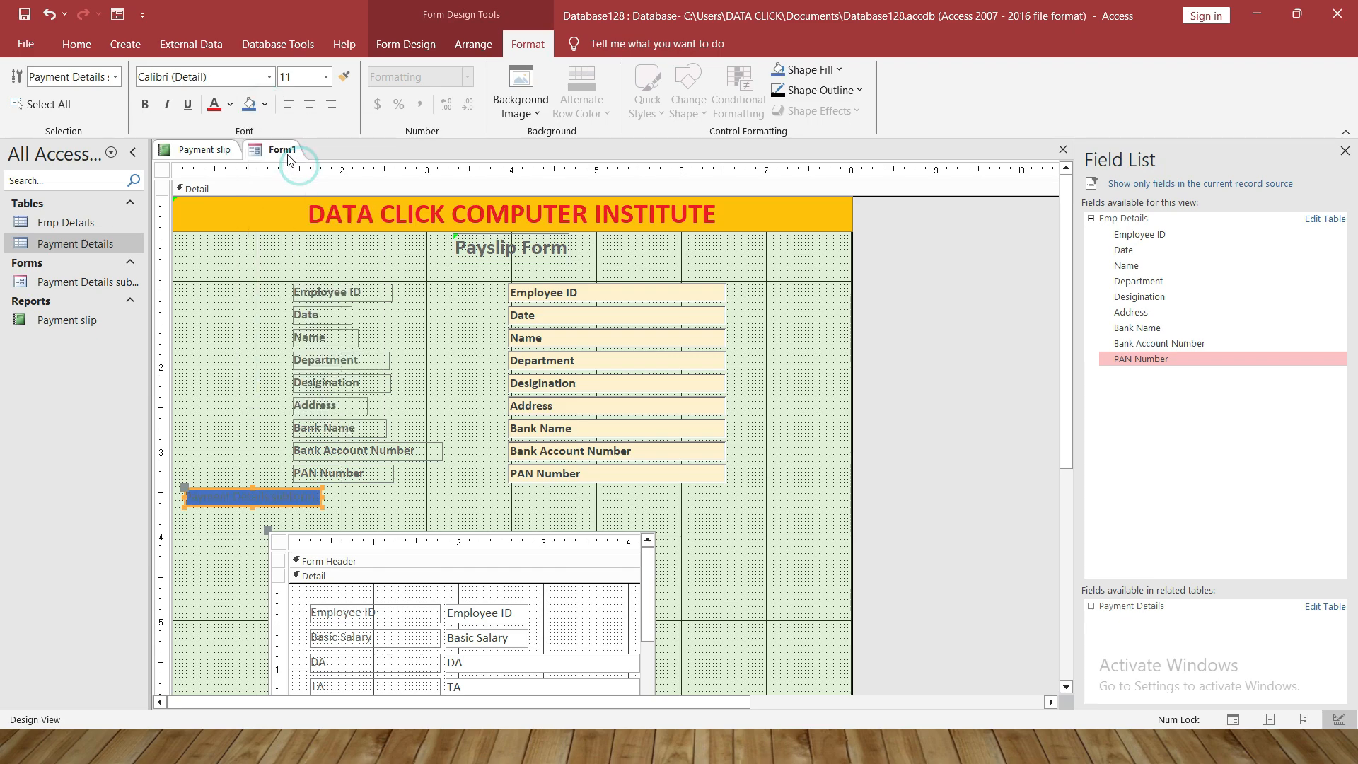
left_click(265, 104)
left_click(350, 167)
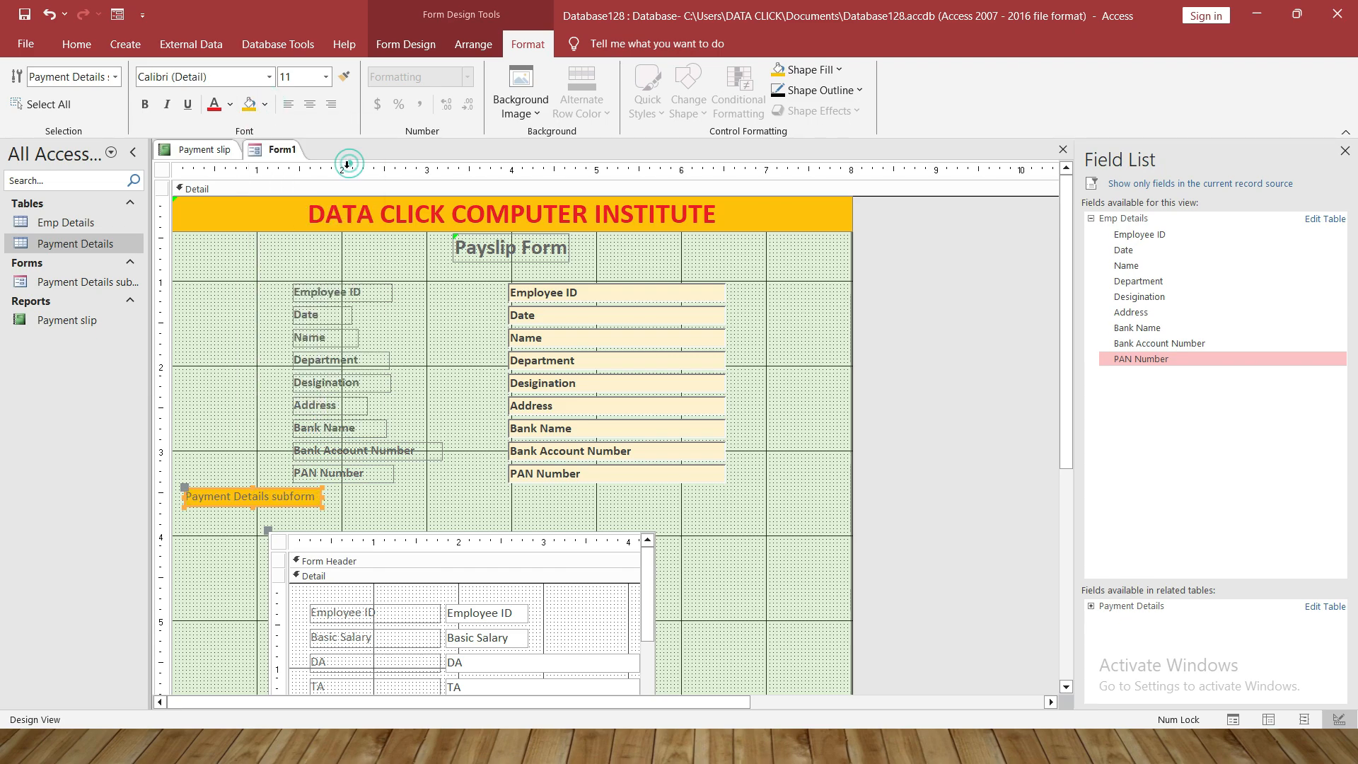
Move the subform just below its label, widen it and shorten its height
left_click_drag(269, 531, 188, 510)
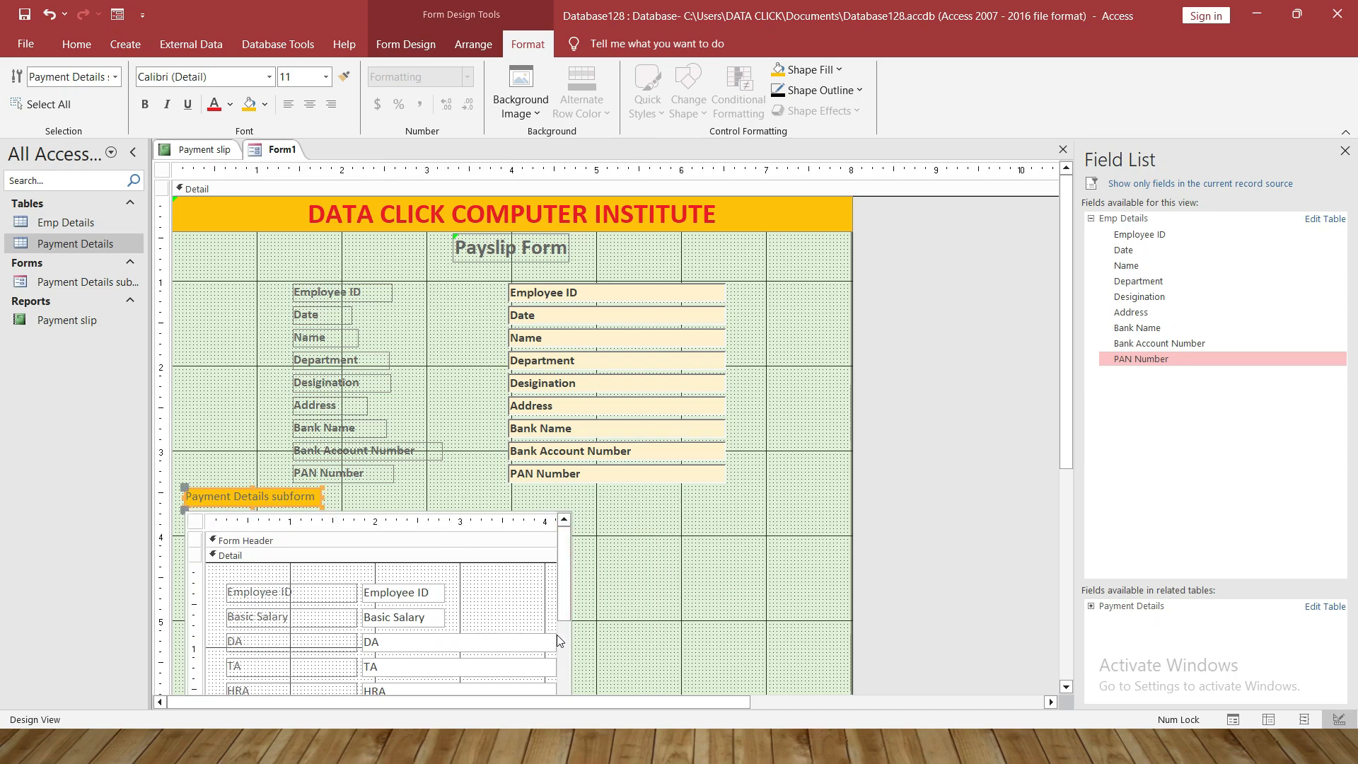
left_click_drag(1064, 425, 1065, 497)
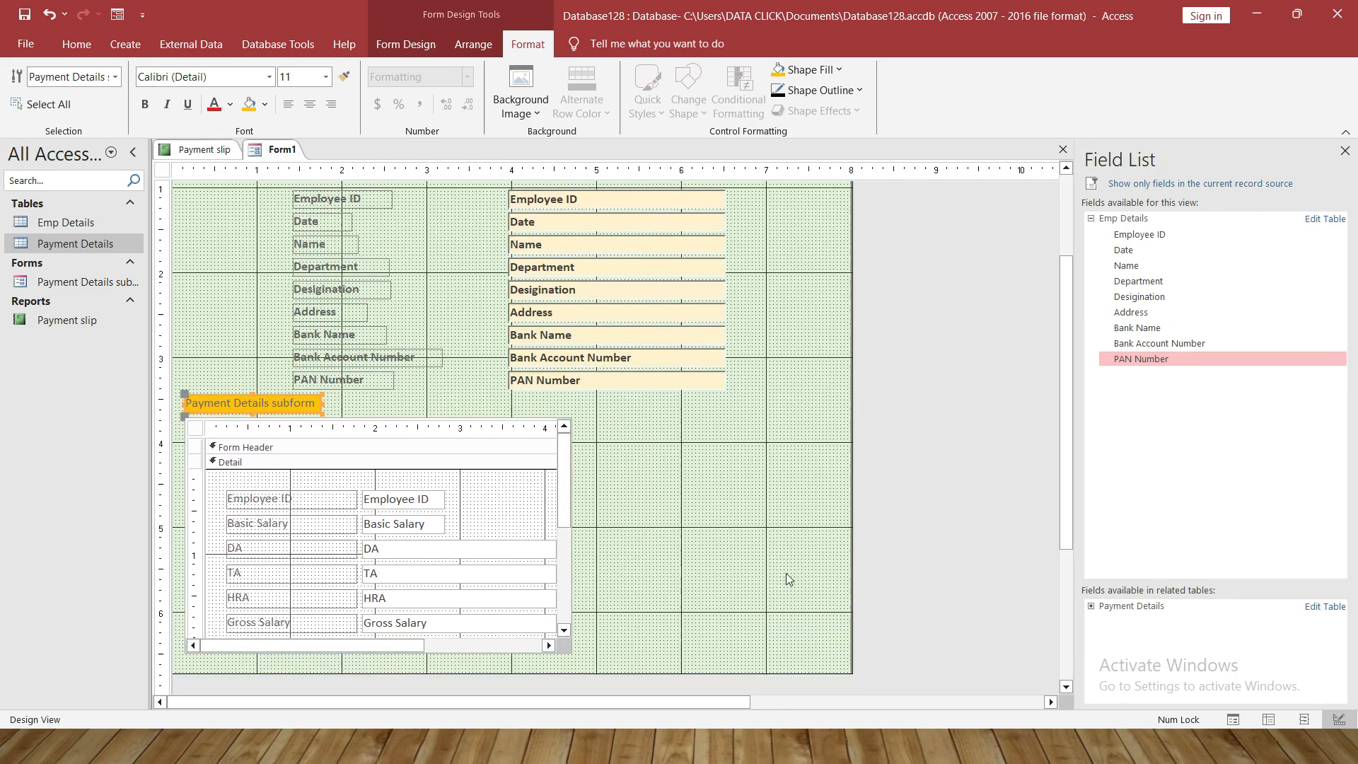
left_click(567, 559)
left_click(567, 511)
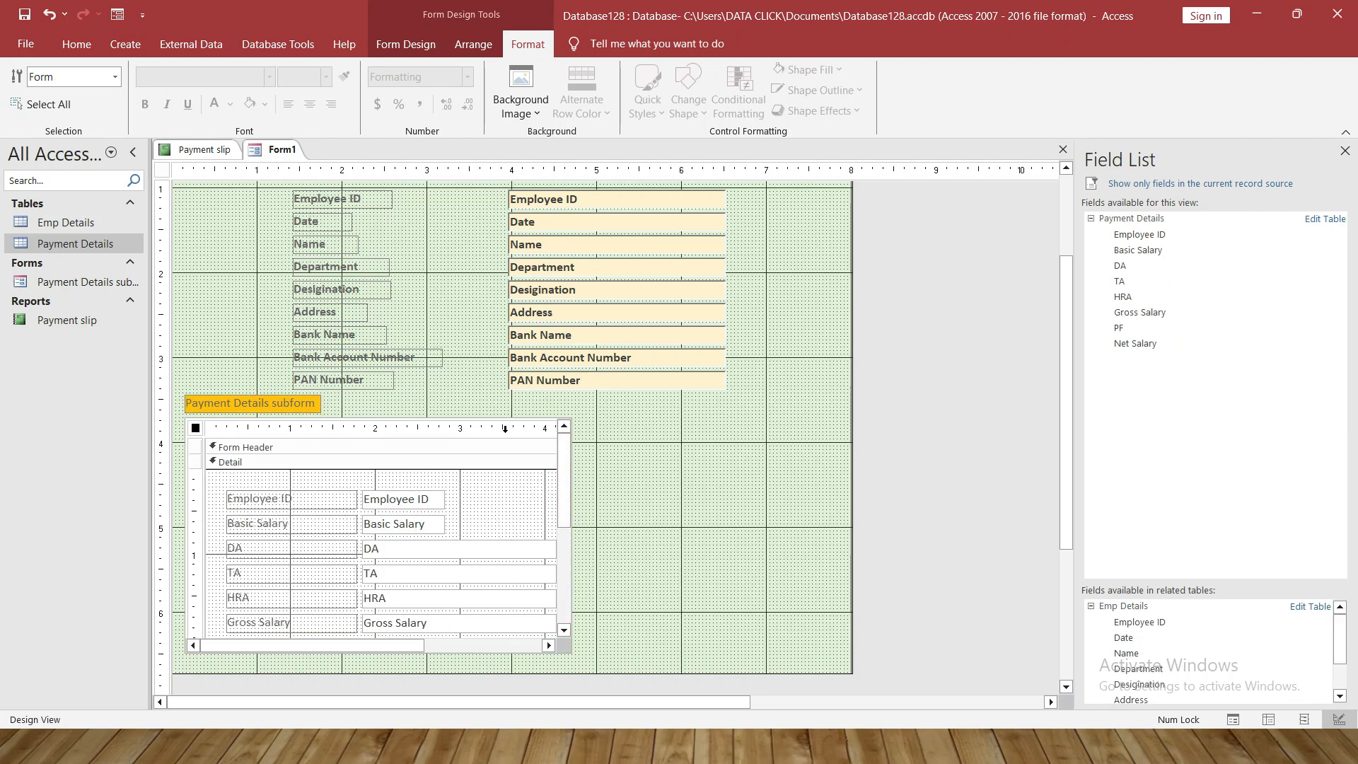
left_click_drag(571, 650, 844, 539)
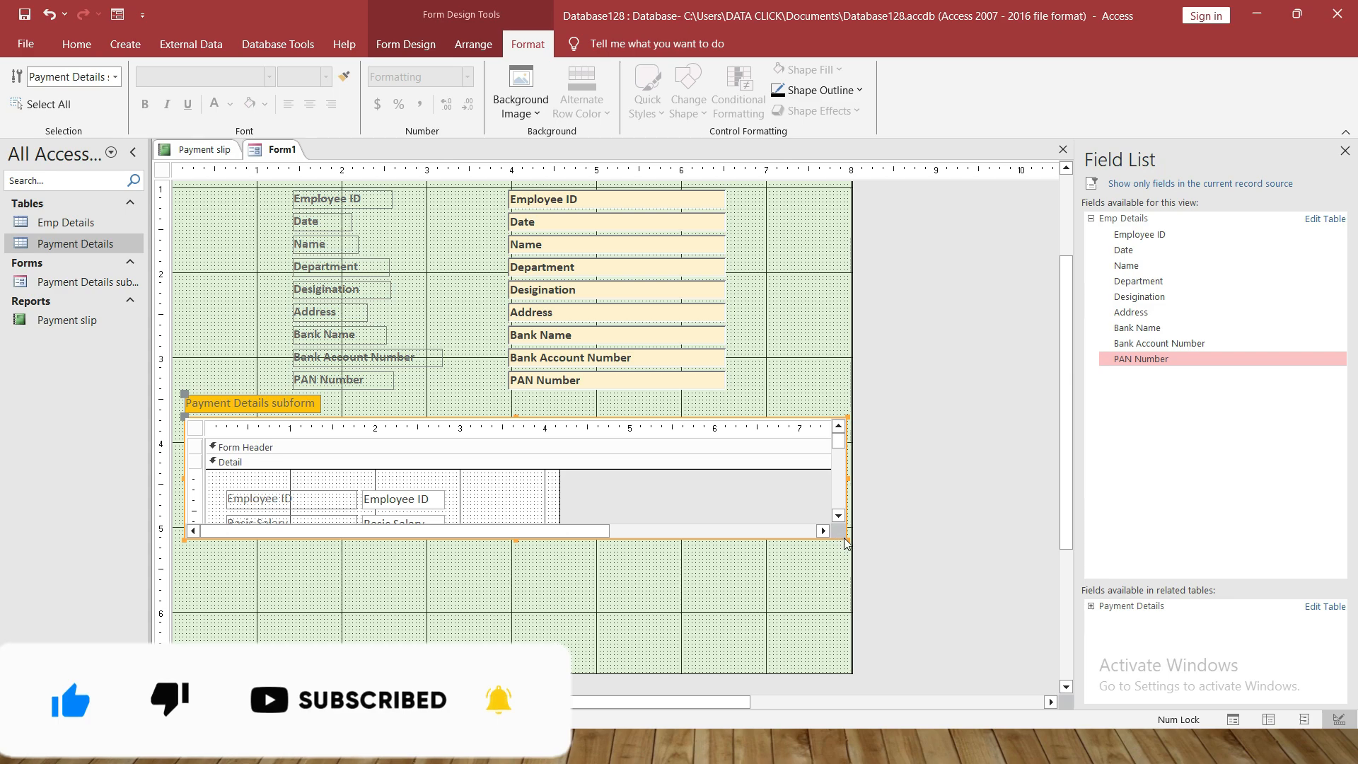
left_click(845, 538)
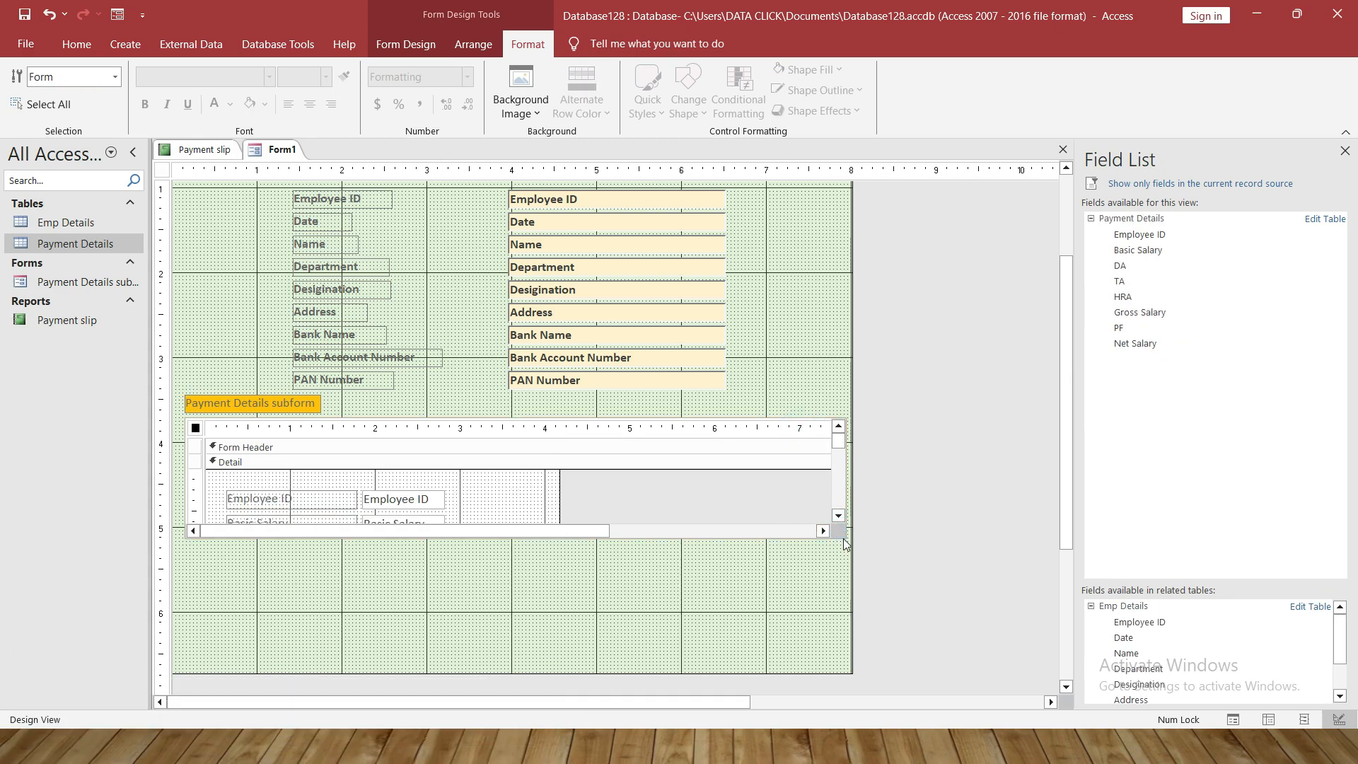
left_click(846, 541)
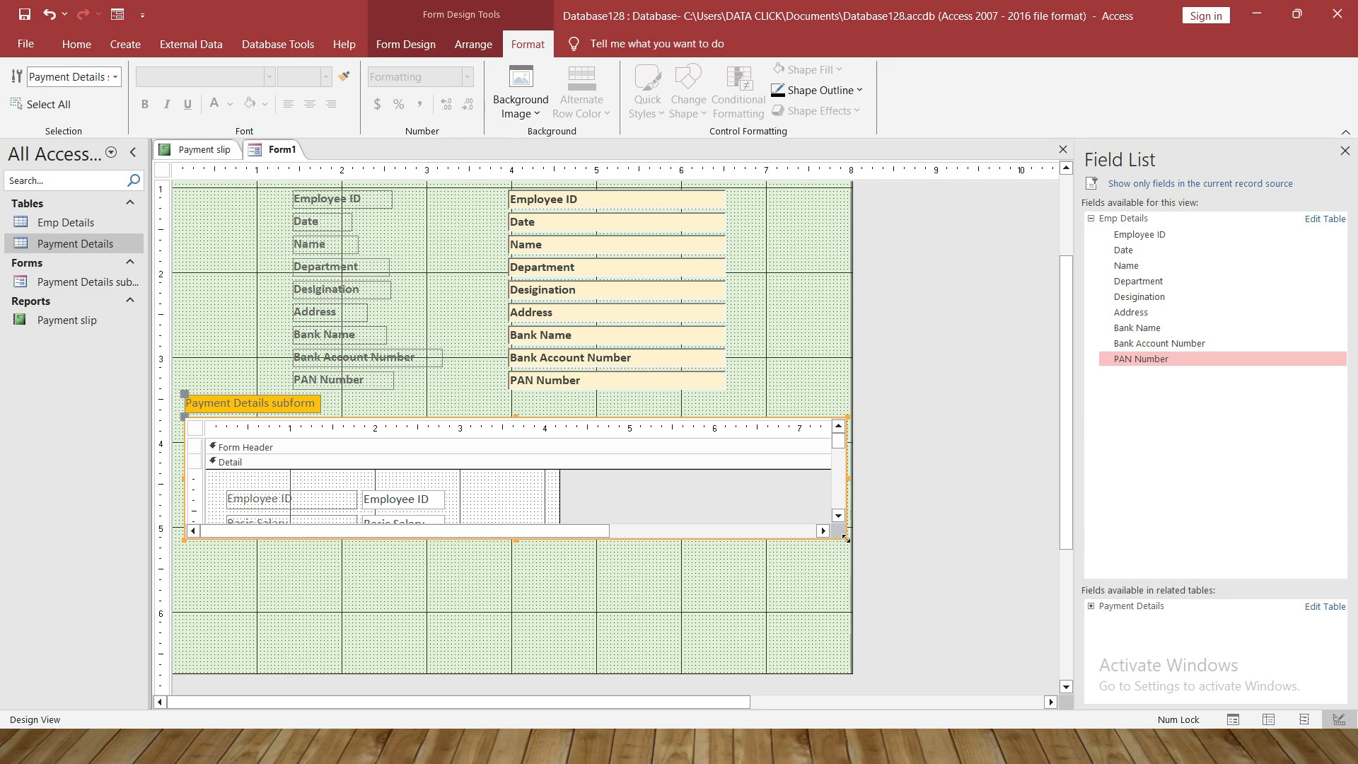
left_click_drag(847, 539, 848, 502)
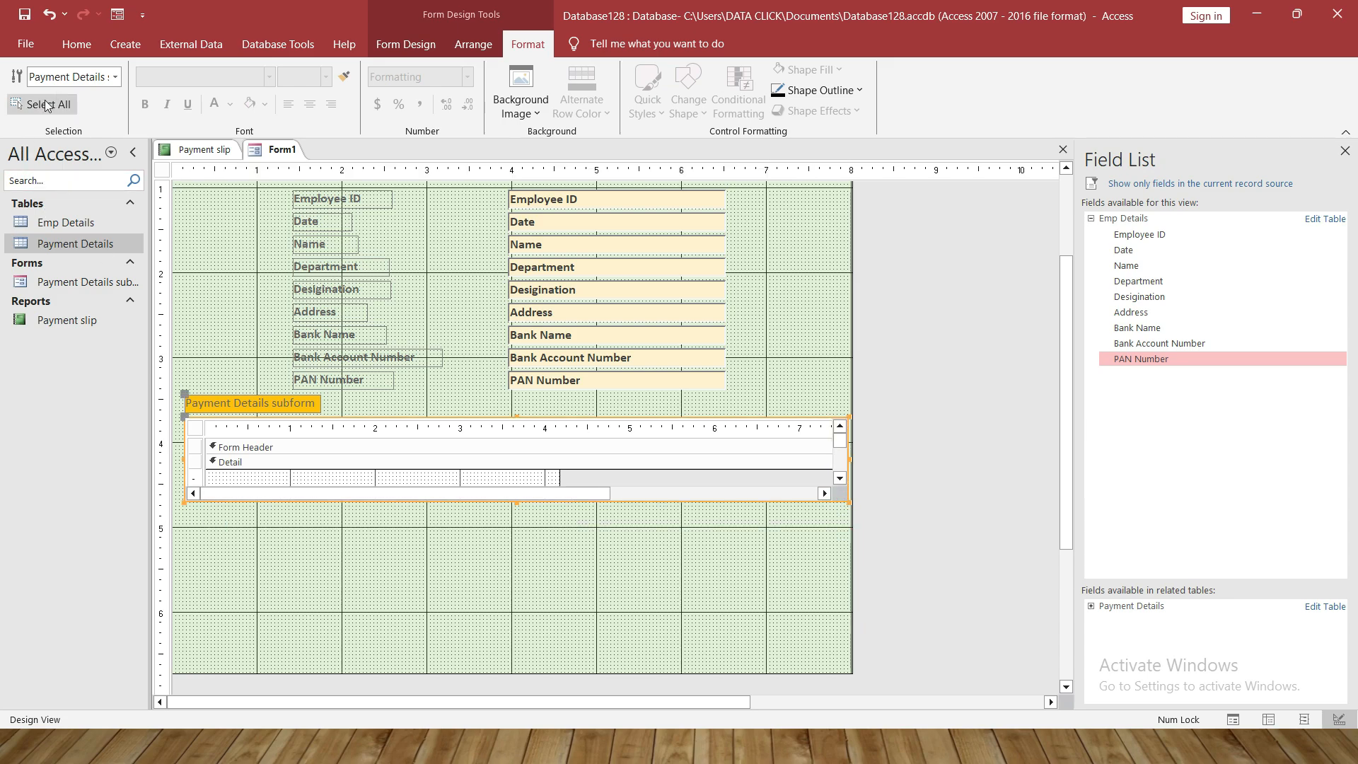
Preview the form in Form View showing Basic Salary 30000, DA 600, TA 750
left_click(76, 44)
left_click(25, 102)
left_click(28, 133)
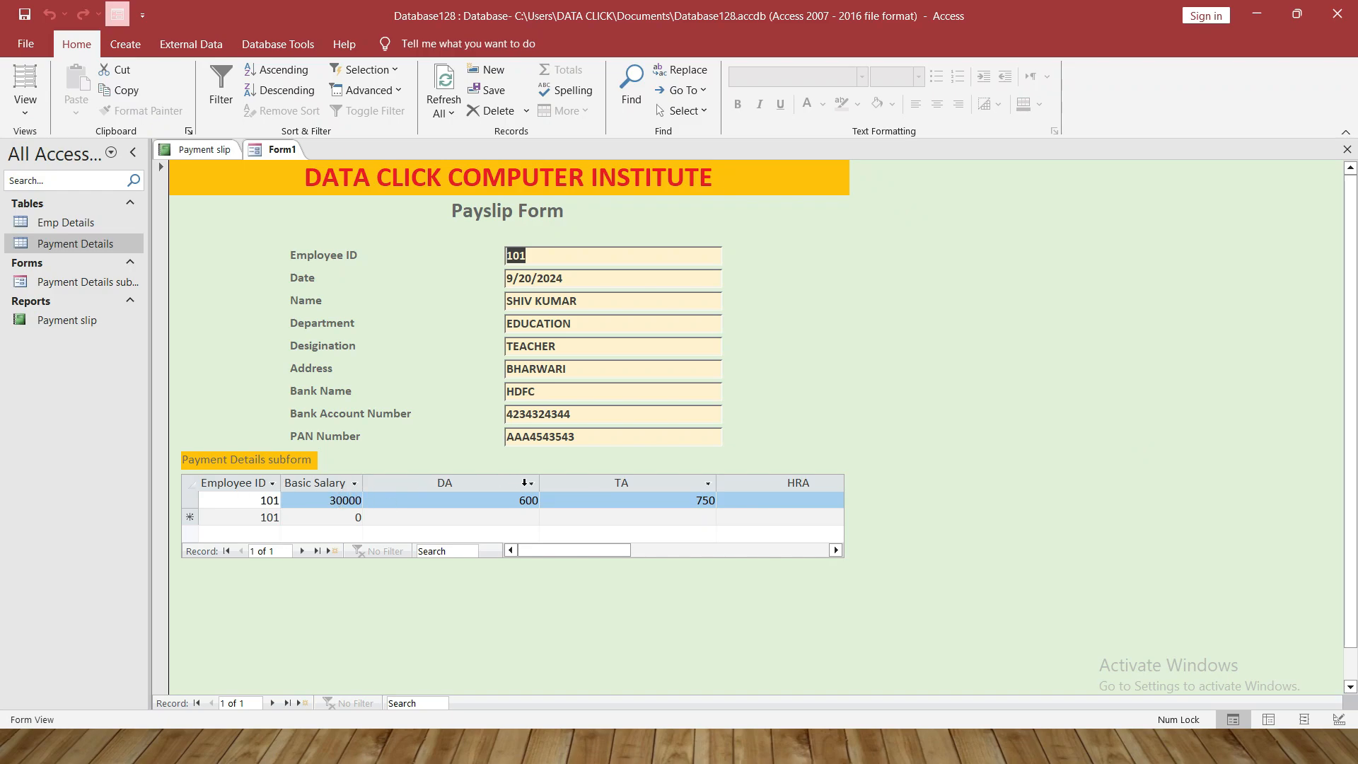
Narrow the DA, TA, HRA and Gross Salary columns in the subform datasheet
left_click(537, 483)
left_click(685, 451)
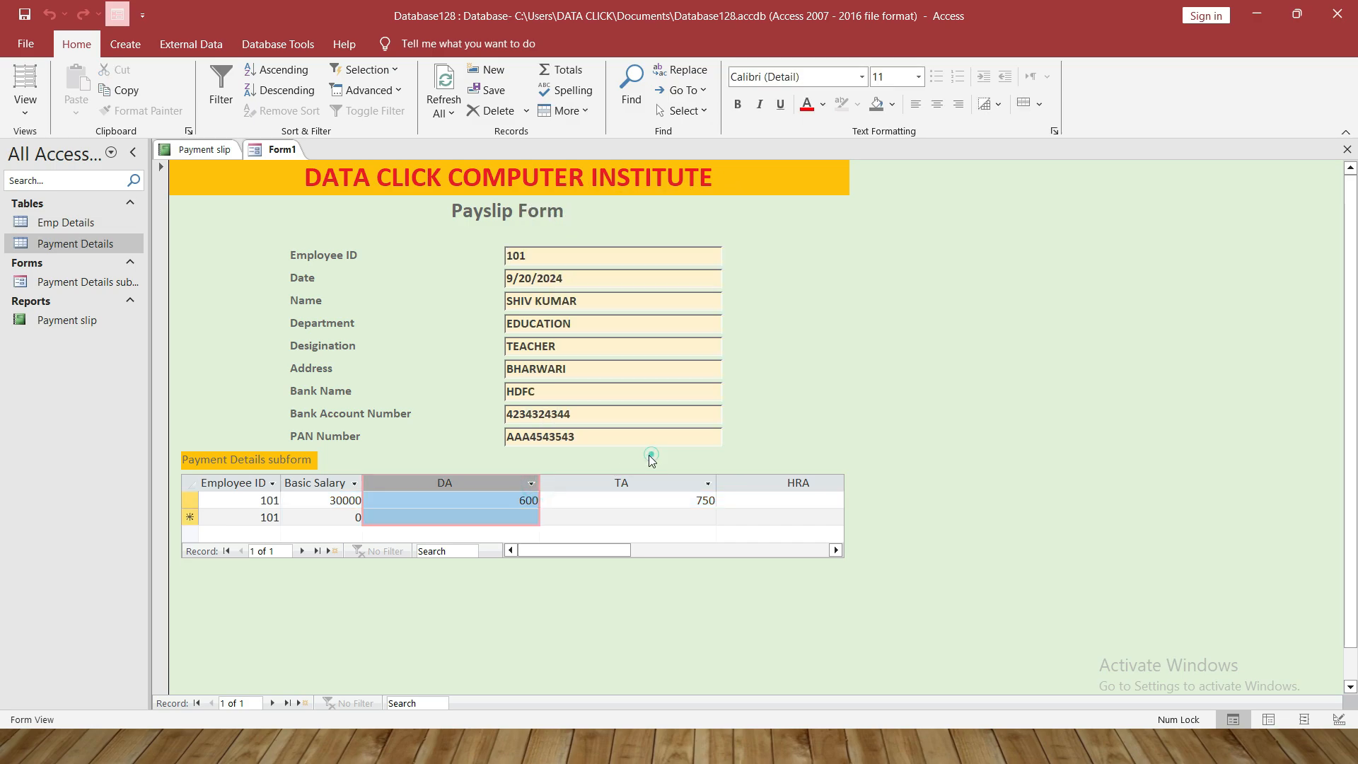
left_click_drag(541, 482, 449, 482)
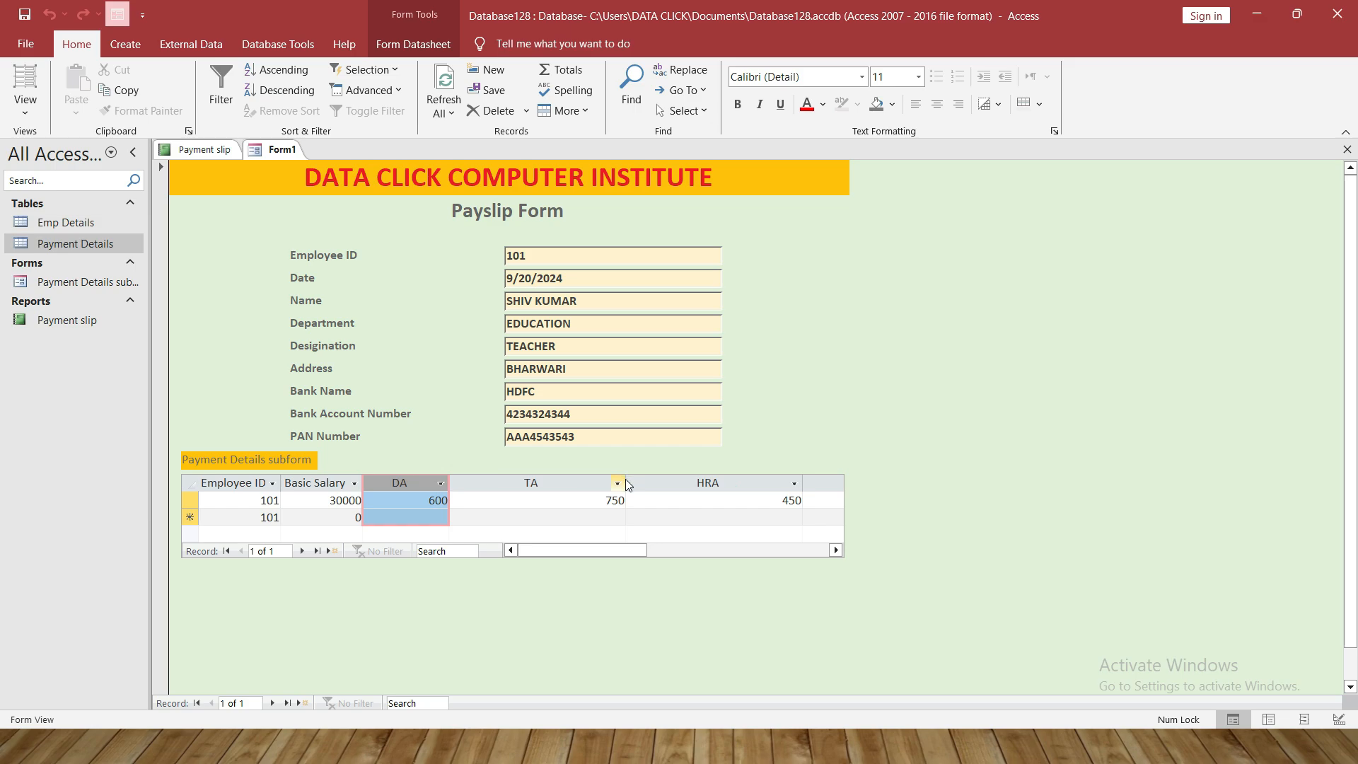
left_click_drag(629, 485, 530, 488)
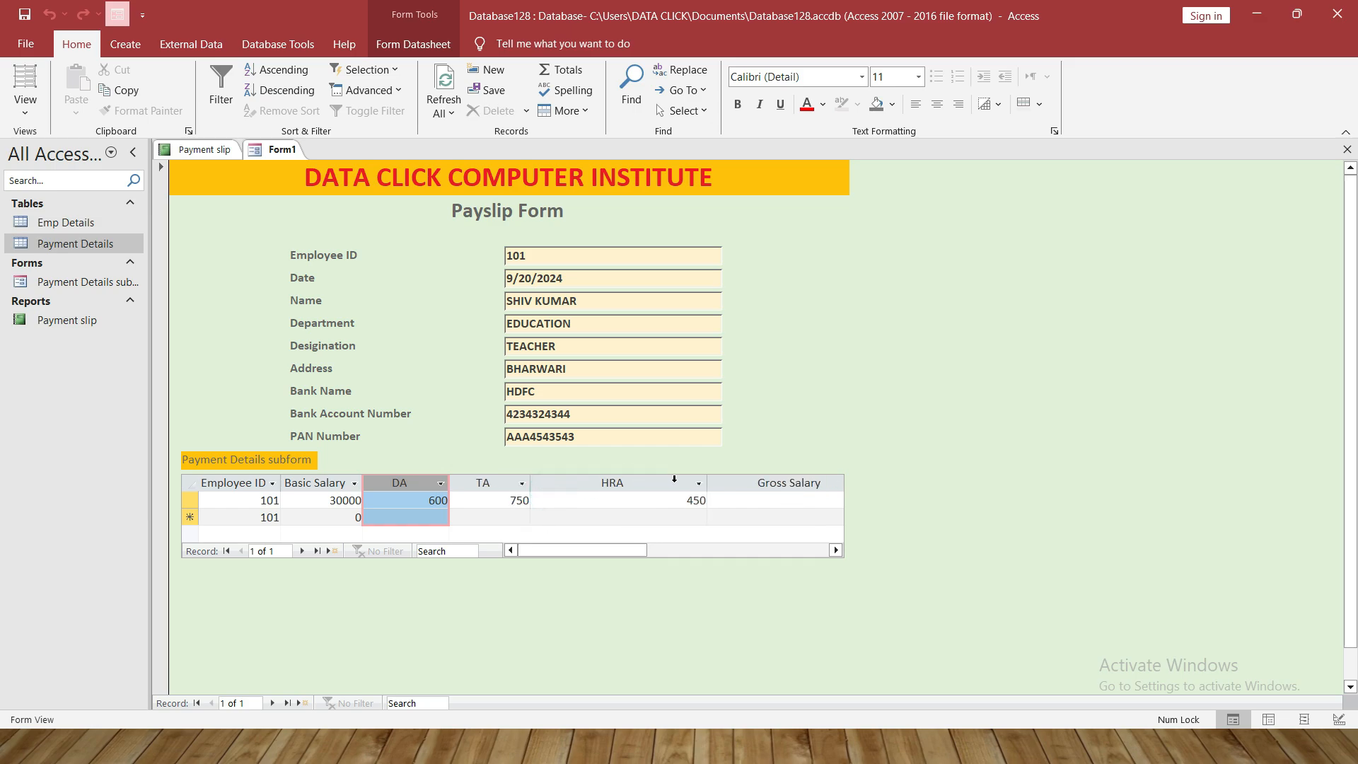
left_click_drag(686, 488, 611, 488)
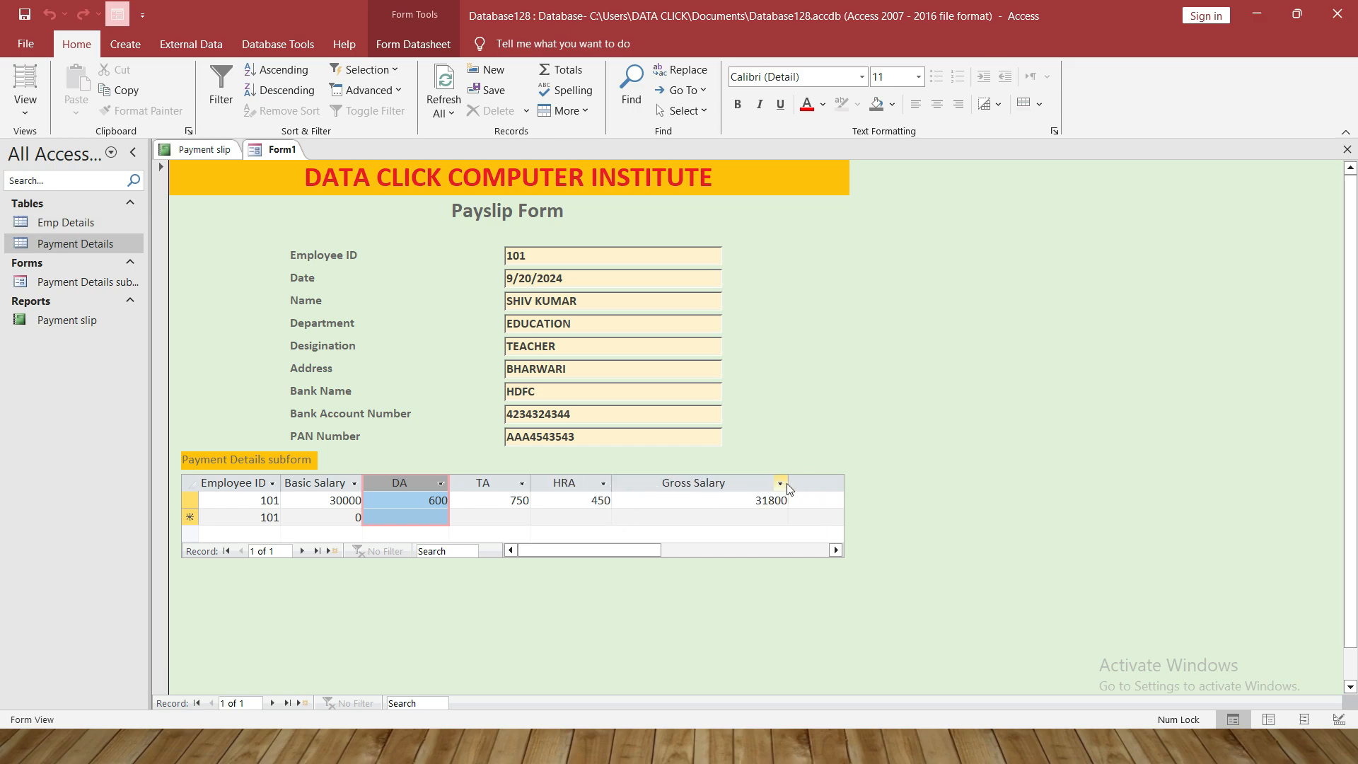
left_click_drag(788, 482, 707, 484)
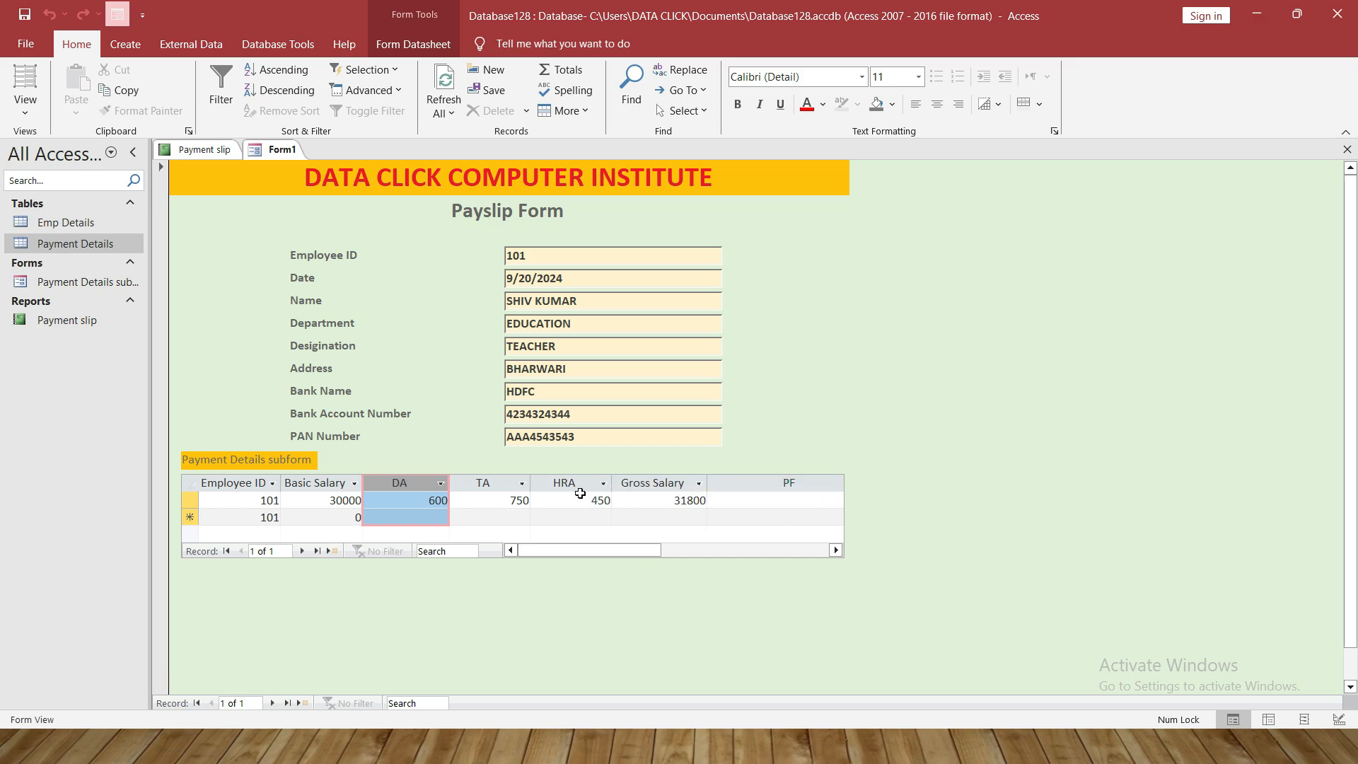
left_click_drag(530, 482, 515, 481)
left_click_drag(596, 481, 587, 481)
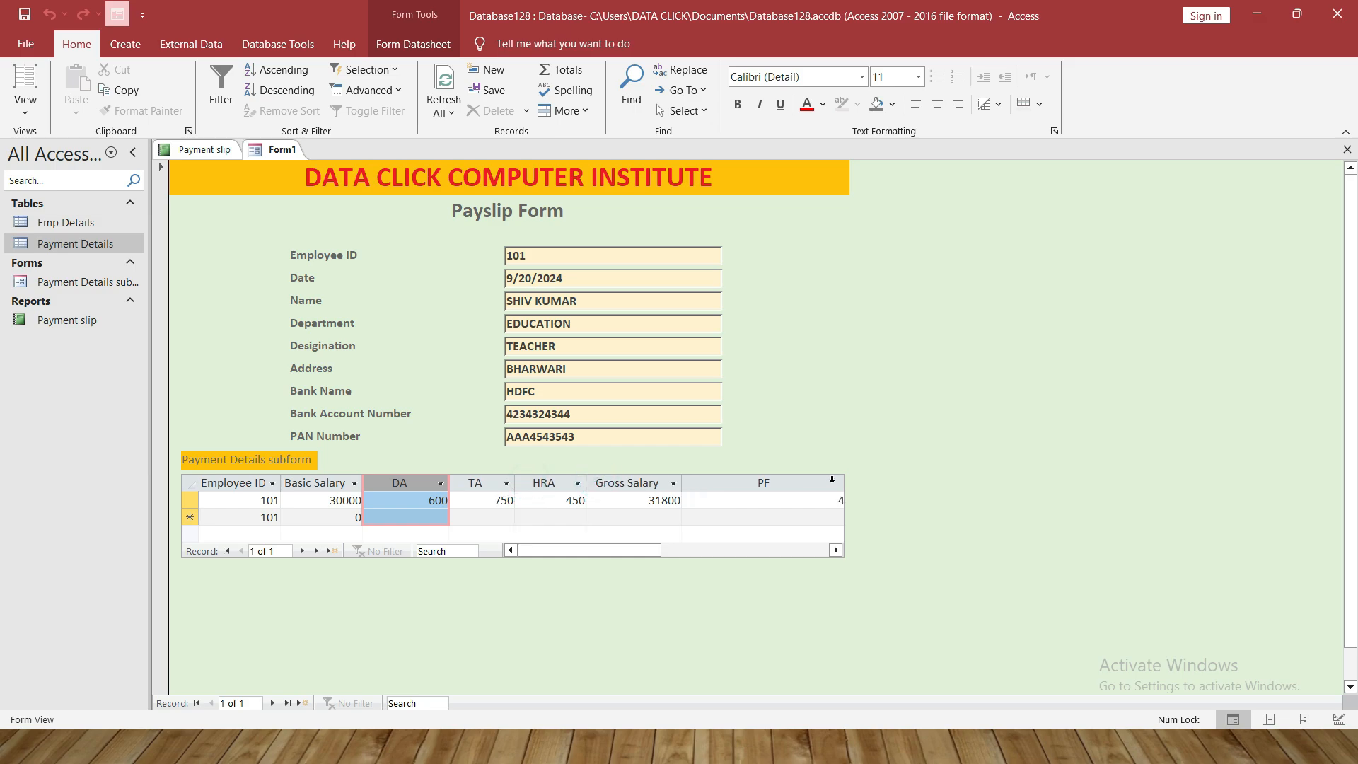
Narrow the Net Salary column so PF 477 shows, then return to Design View
left_click_drag(663, 554, 677, 550)
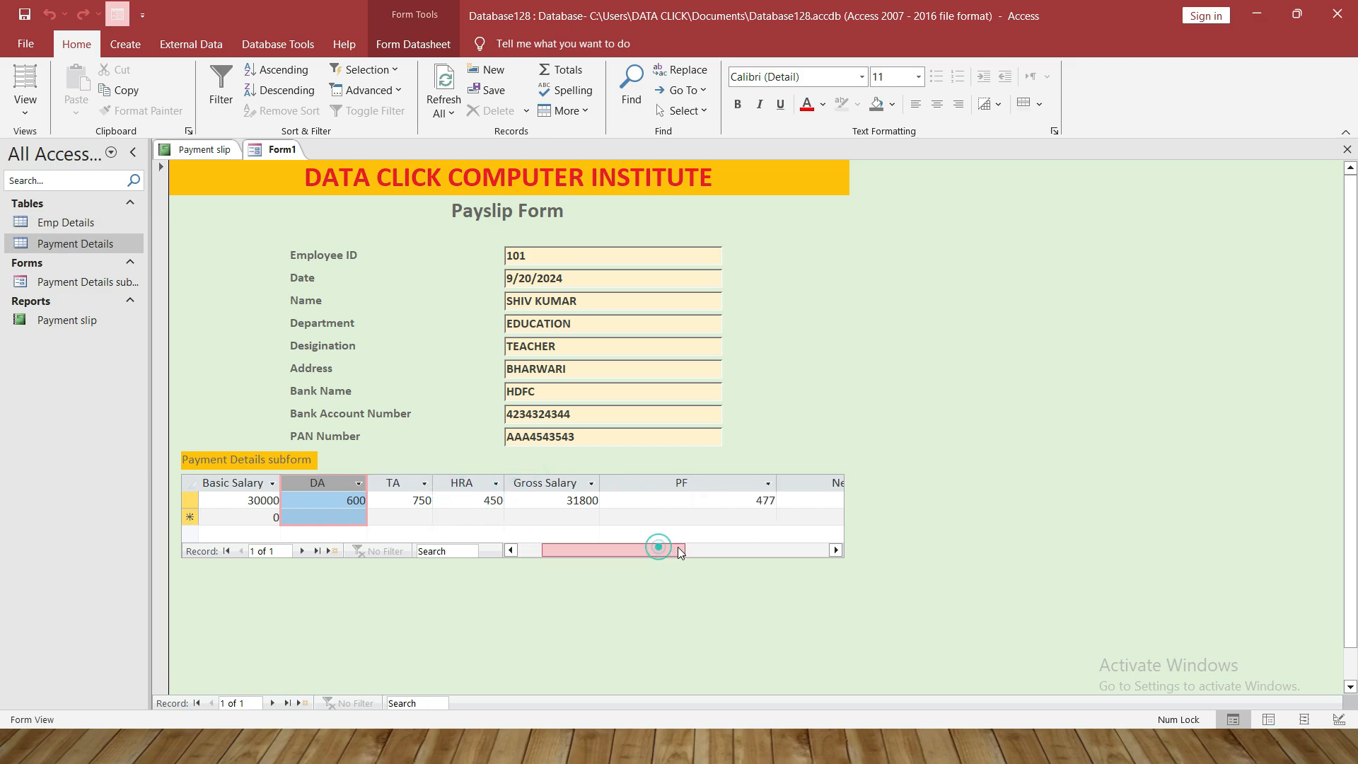
left_click_drag(776, 483, 690, 482)
left_click_drag(639, 552, 673, 550)
left_click_drag(773, 482, 716, 479)
left_click_drag(678, 548, 641, 550)
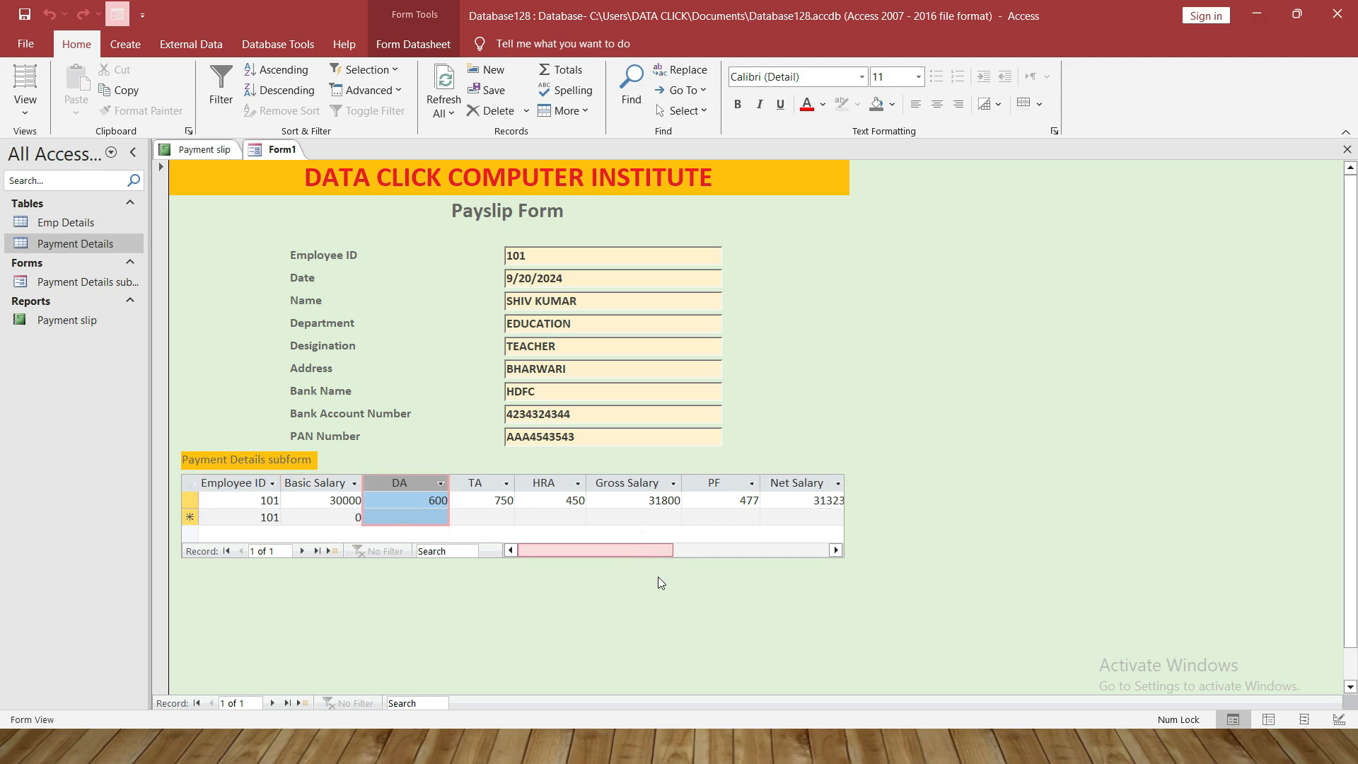
left_click(714, 500)
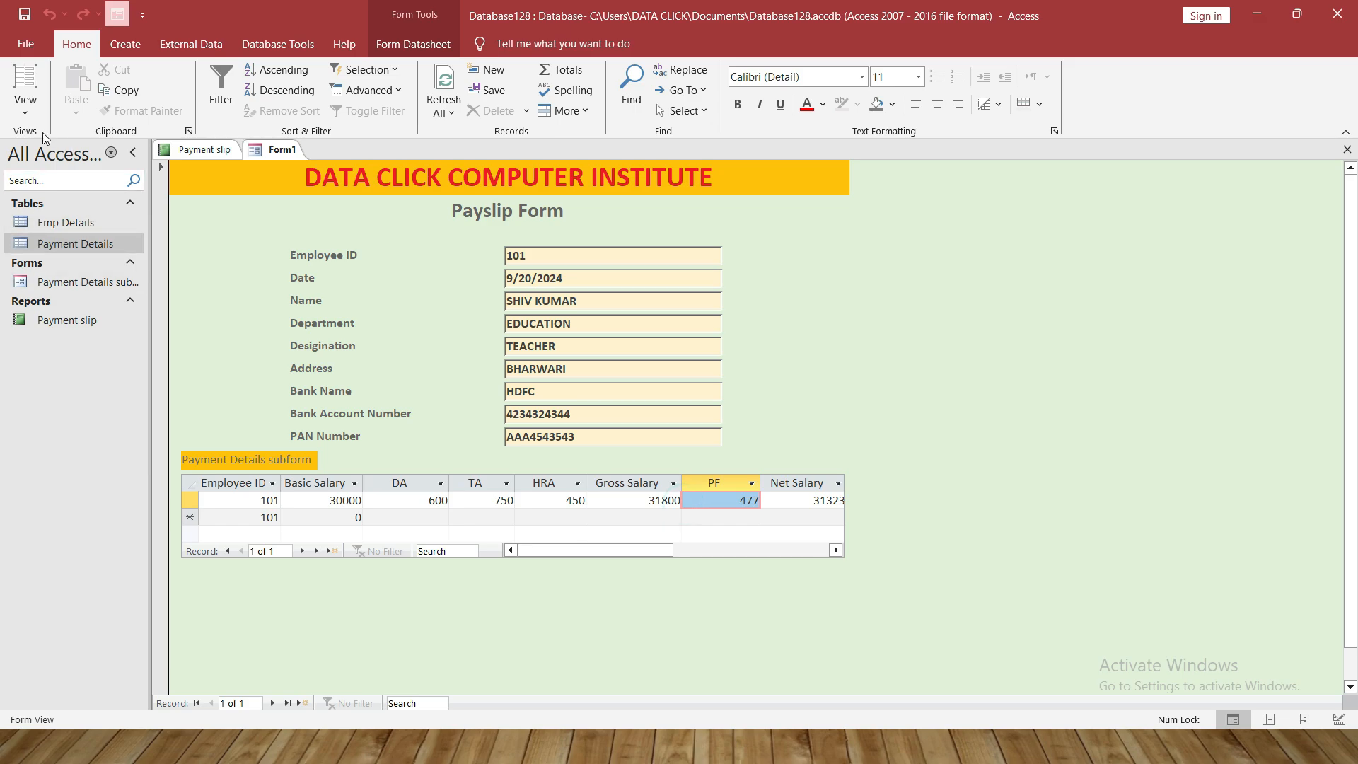
left_click(25, 112)
left_click(68, 238)
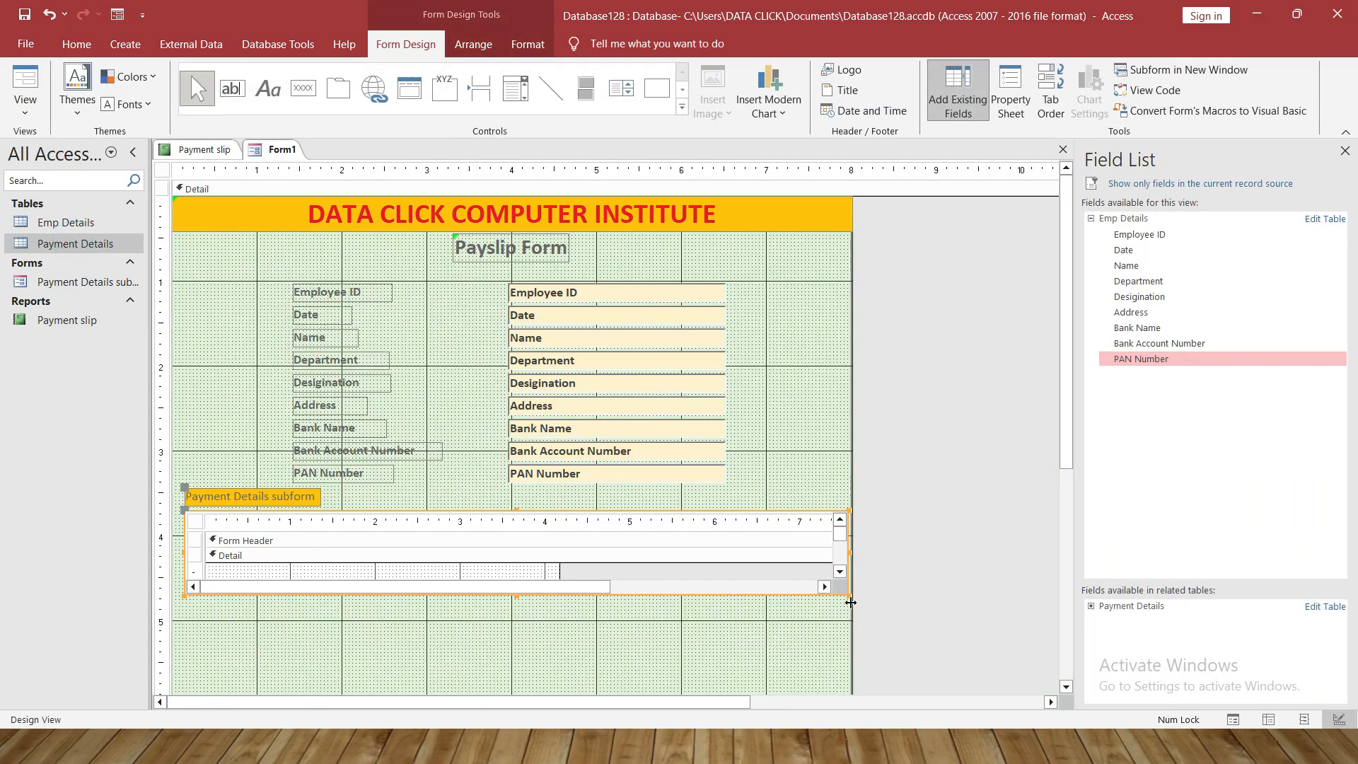
Widen the form rightward, preview the full row through Net Salary 31323, then return to Design View
left_click_drag(851, 603, 899, 589)
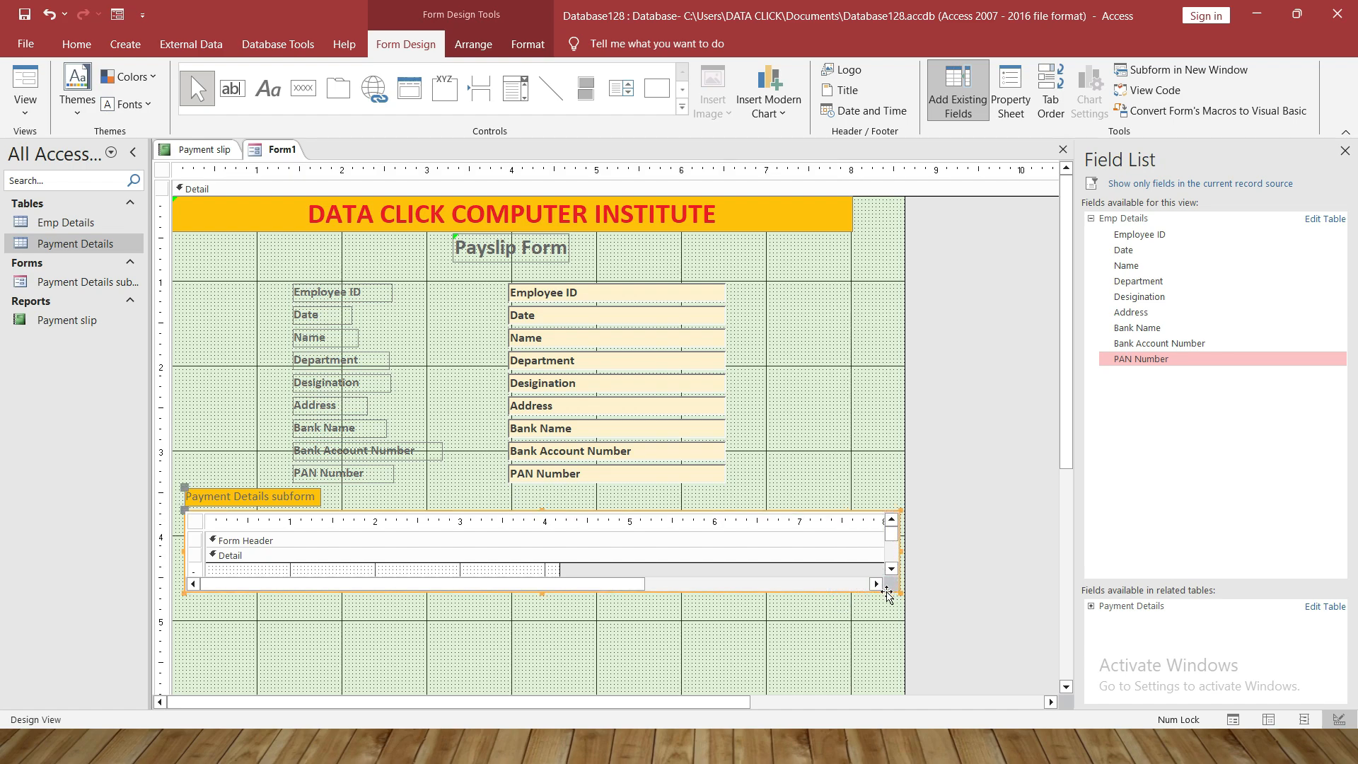
left_click(25, 106)
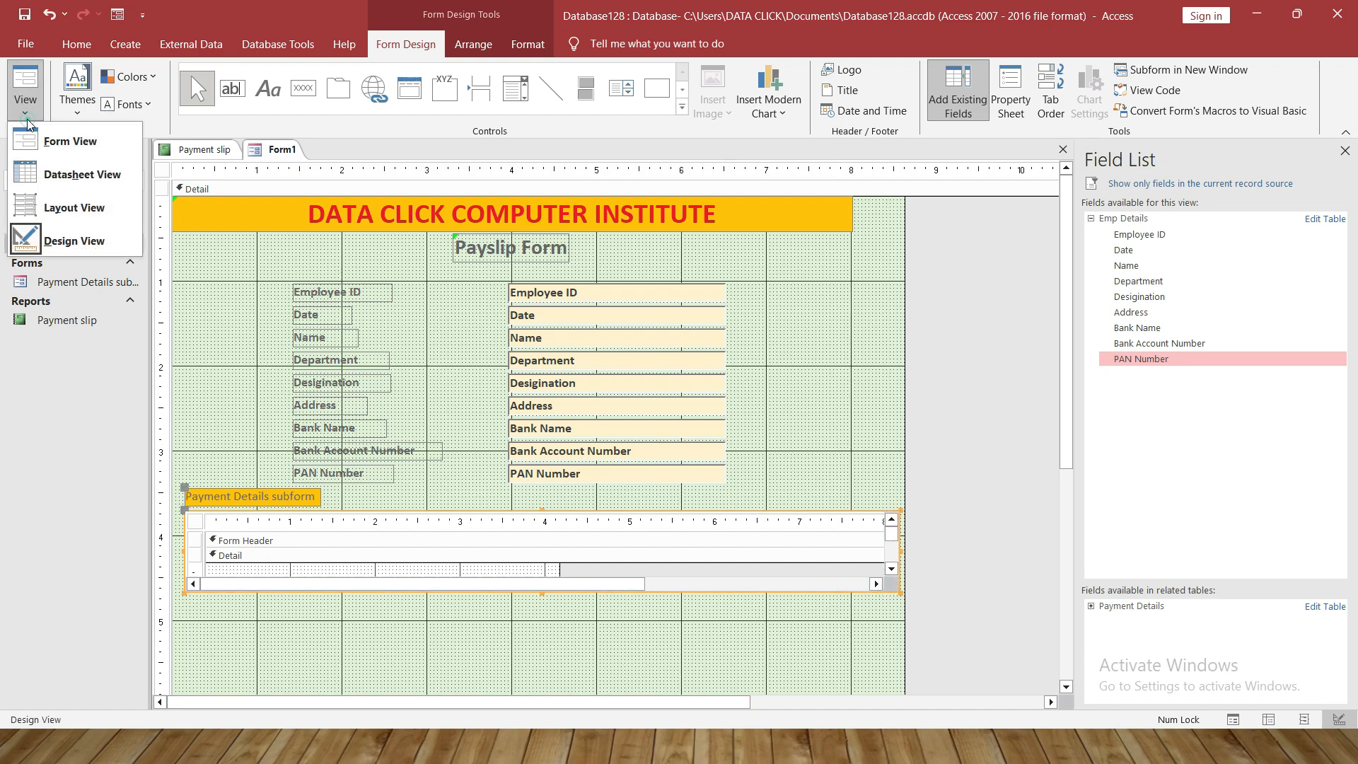
left_click(34, 132)
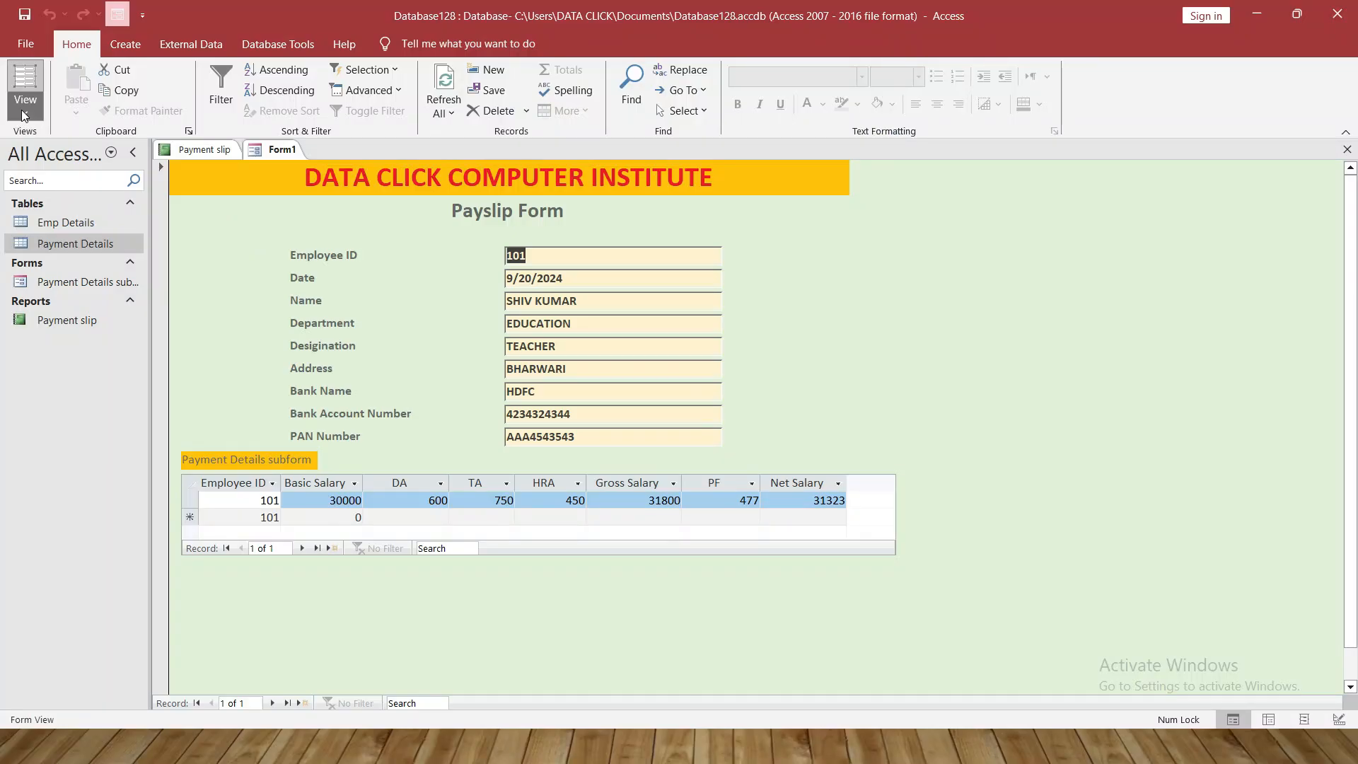
left_click(25, 99)
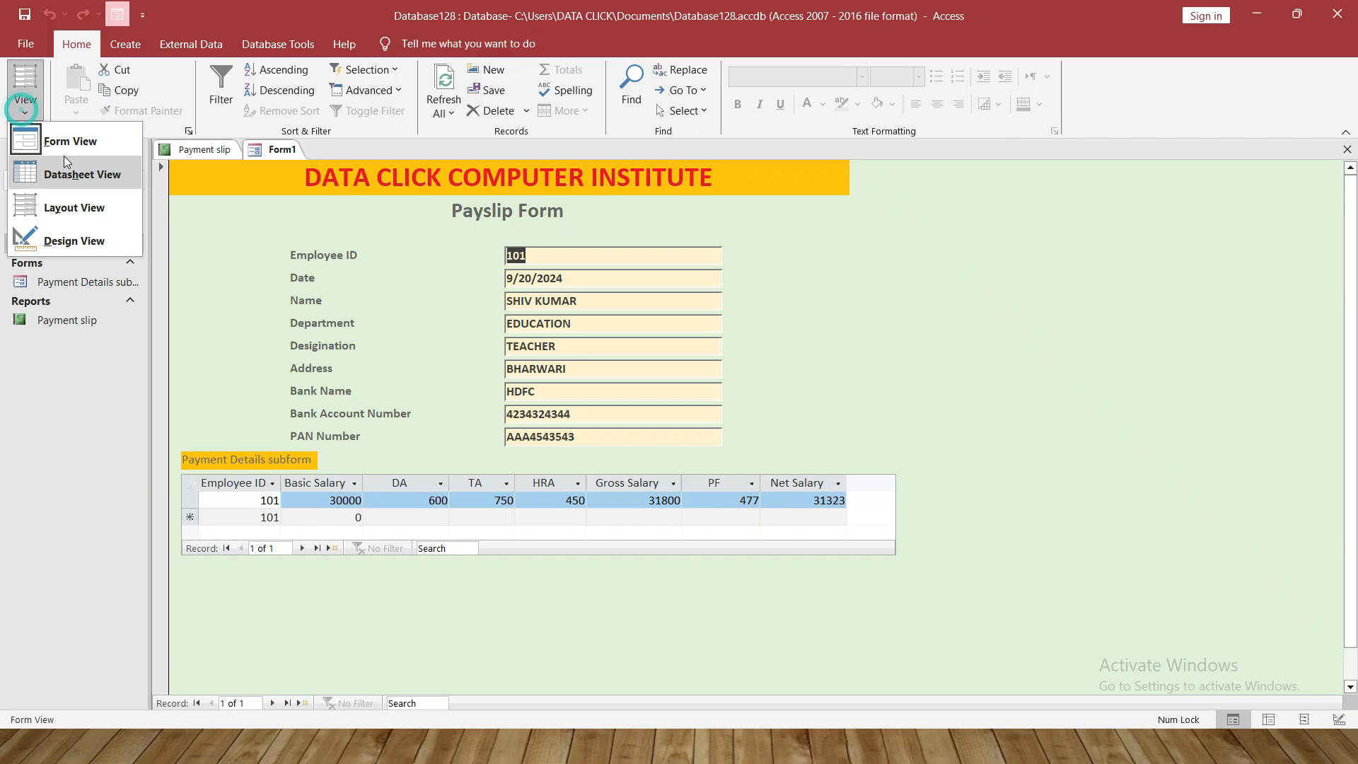
left_click(82, 239)
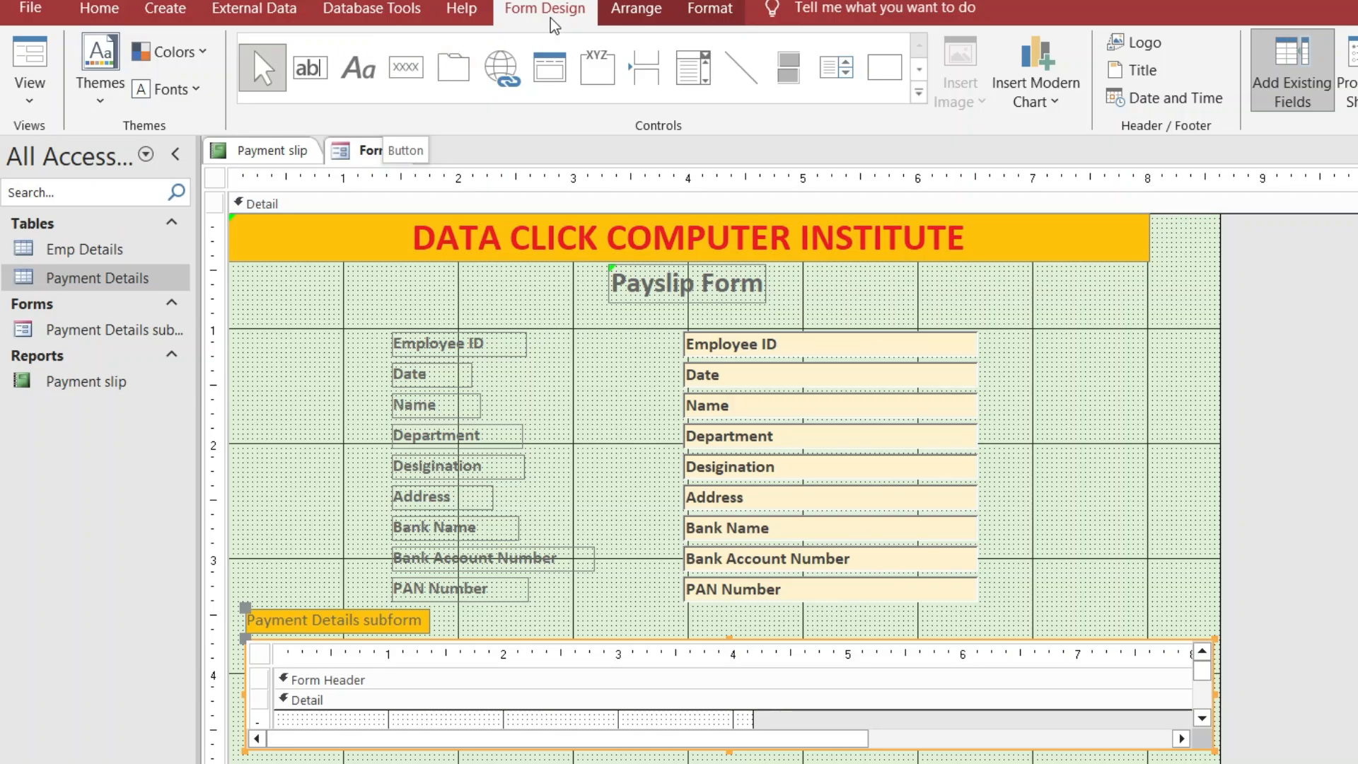
Add a Go To Next Record arrow button right of the Employee ID field
left_click(411, 65)
left_click_drag(1022, 337, 1116, 380)
left_click(1100, 384)
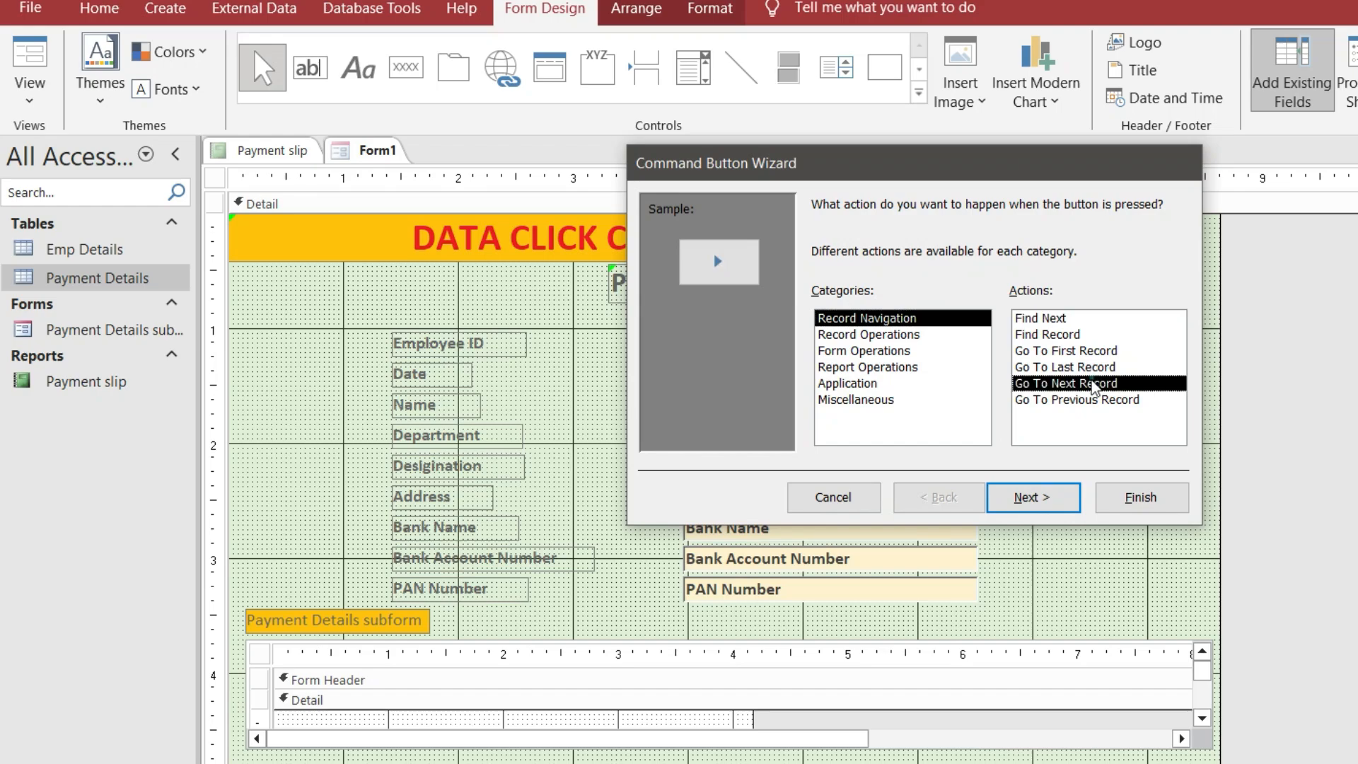
left_click(1032, 498)
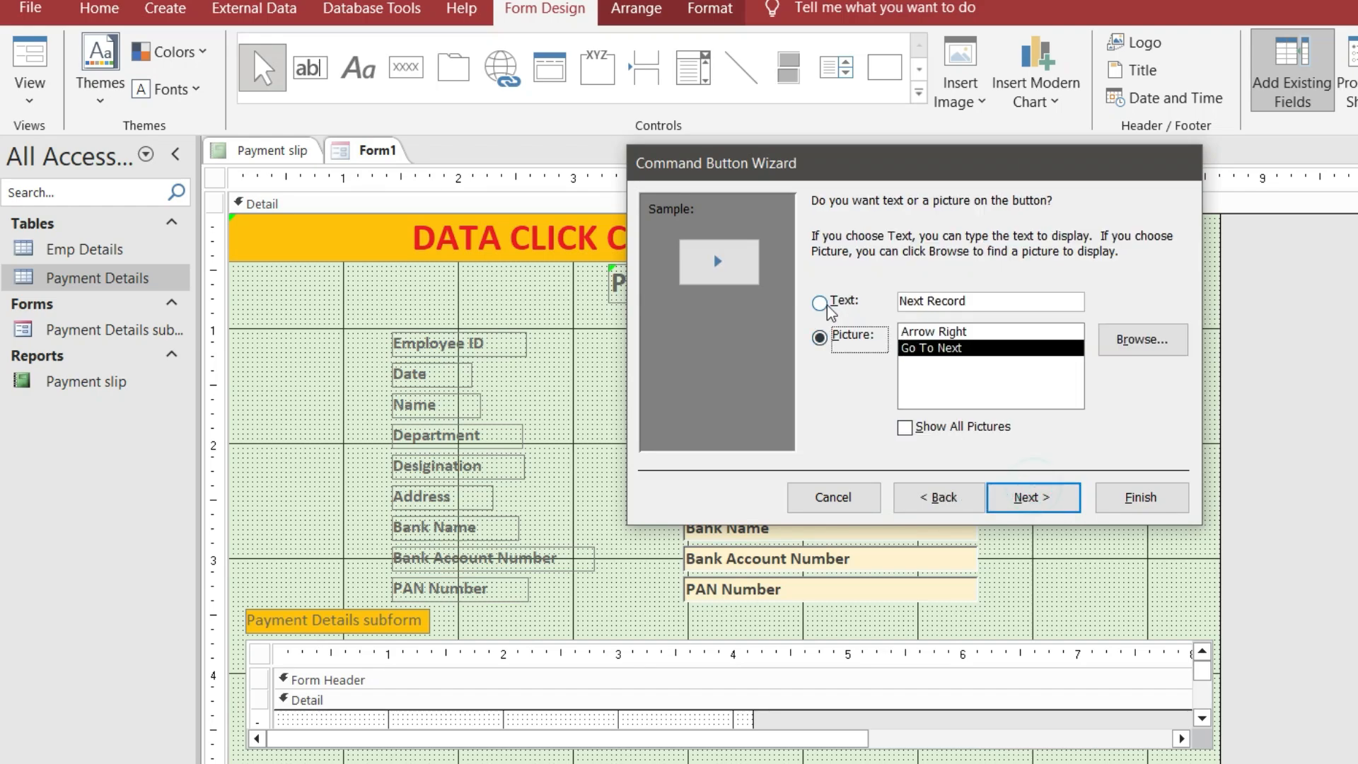
left_click(1033, 497)
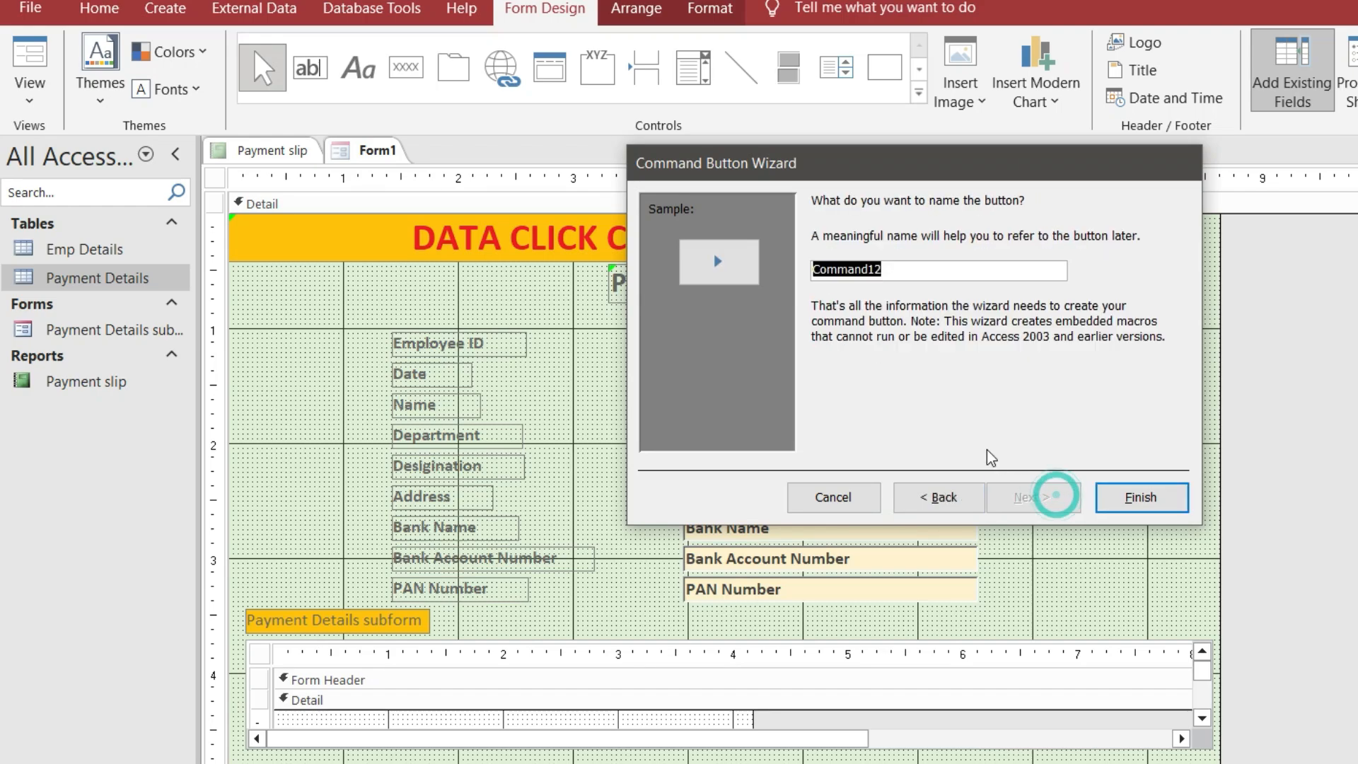
left_click(1140, 497)
Add a Go To Previous Record arrow button beside the first arrow
left_click(405, 67)
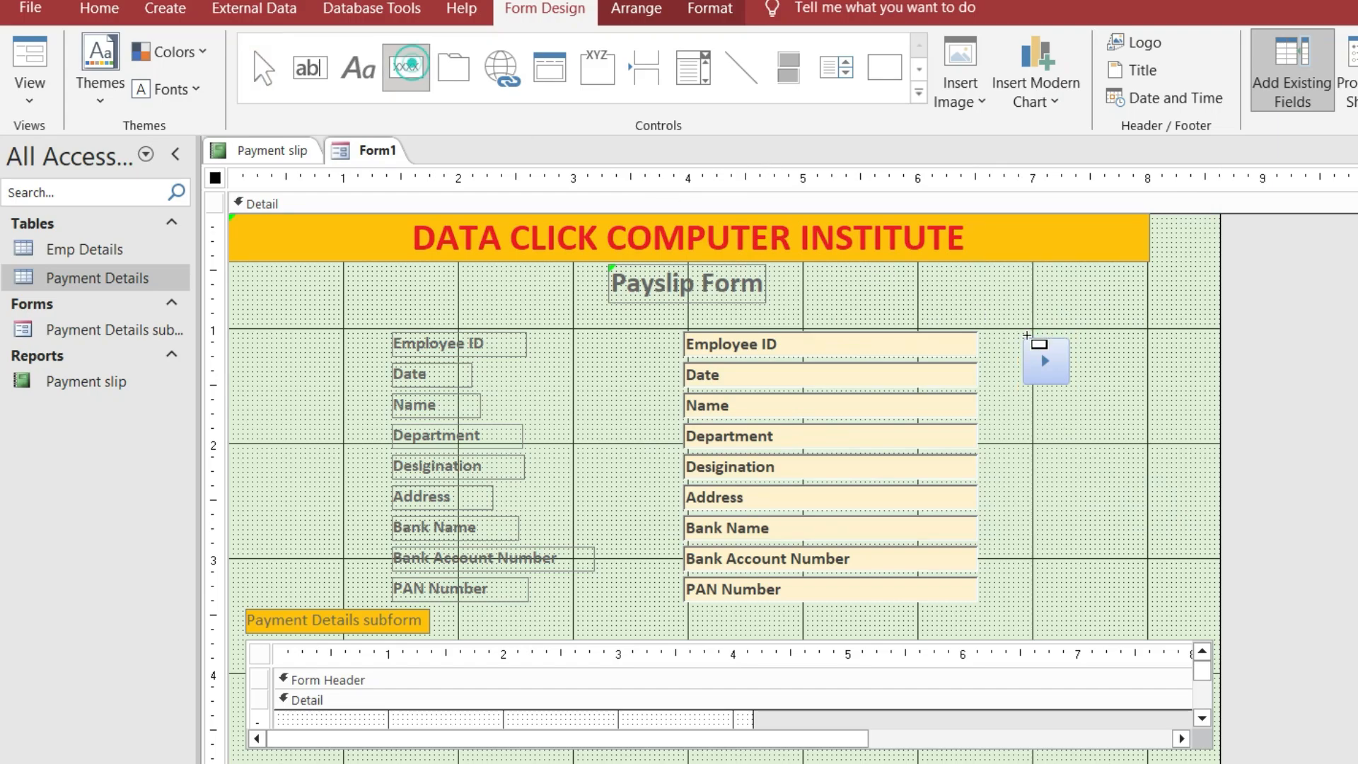
left_click_drag(1084, 341, 1153, 388)
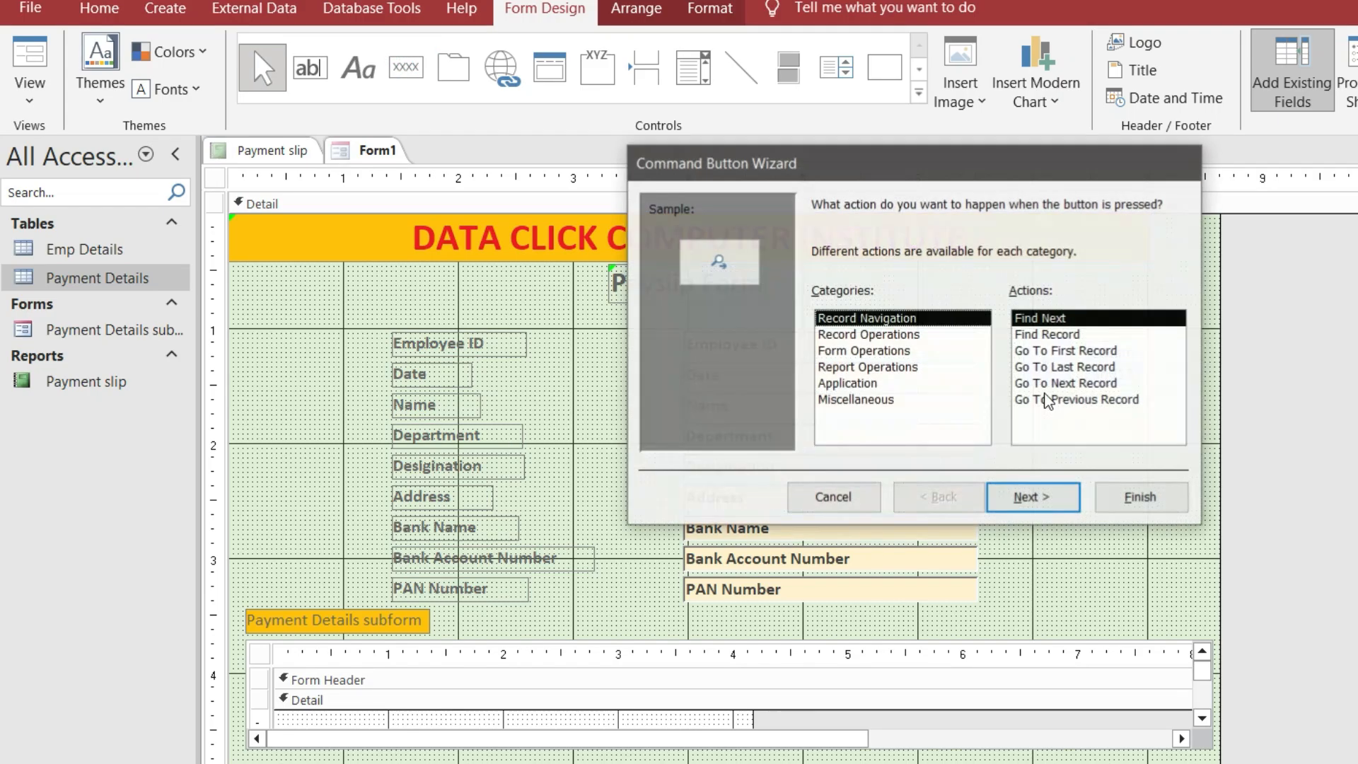
left_click(1063, 400)
left_click(1054, 495)
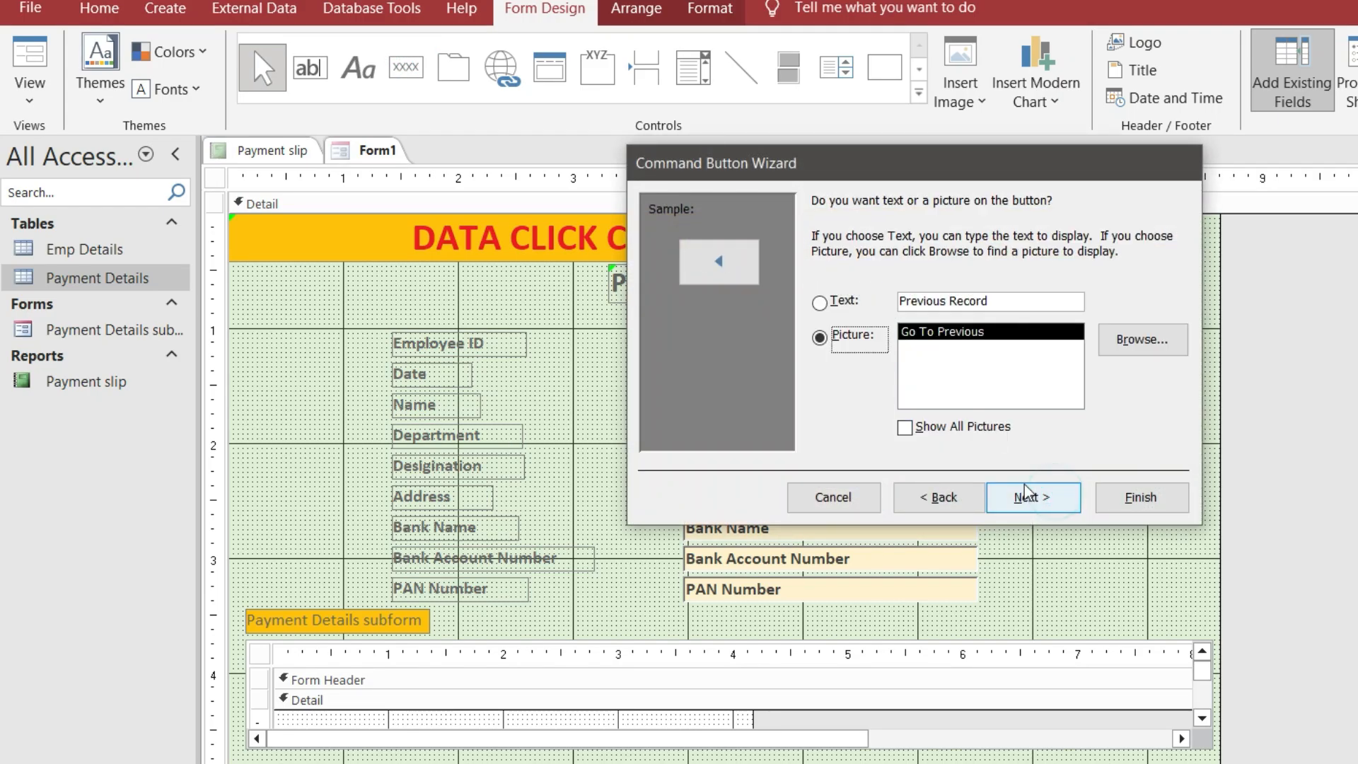
left_click(1030, 497)
left_click(1125, 498)
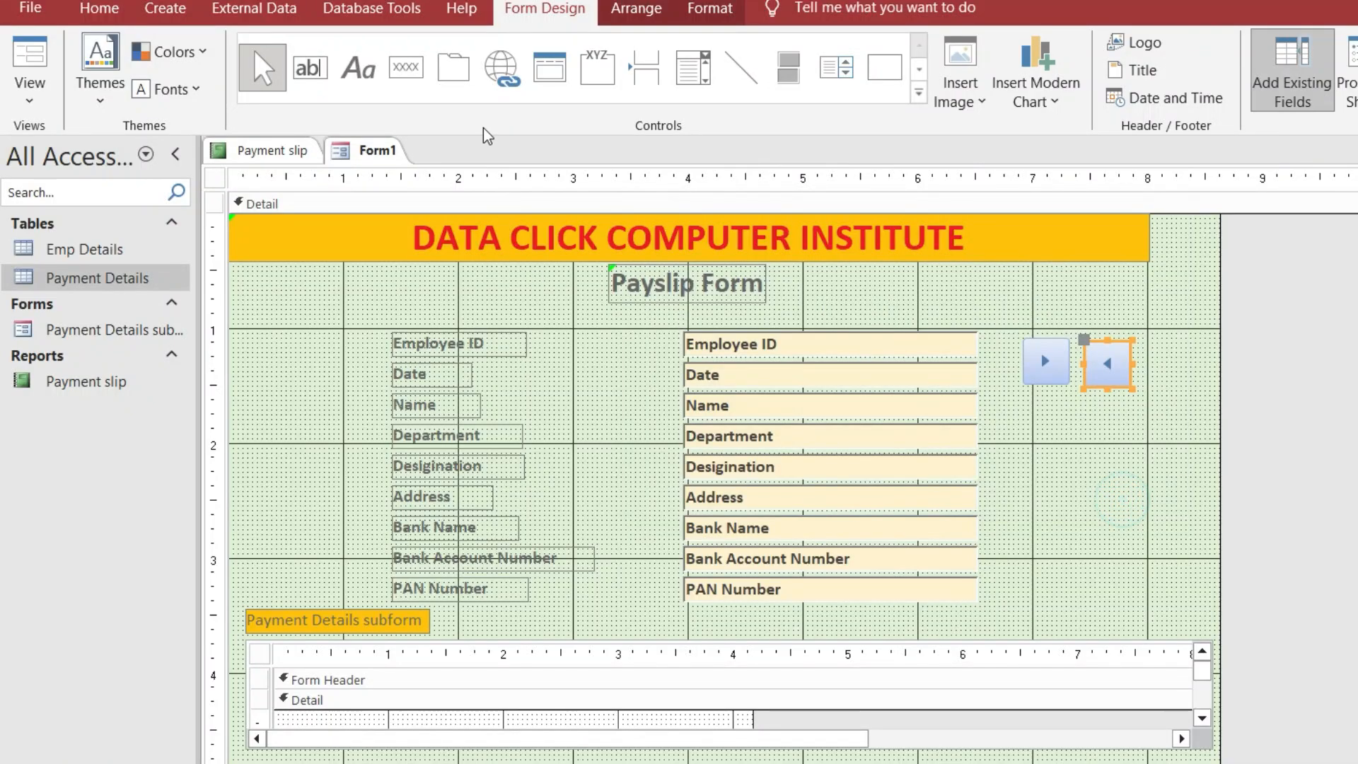
left_click(405, 67)
Add an Add New Record button captioned 'Add Record' below the arrow buttons
left_click_drag(1033, 394, 1140, 434)
left_click(905, 336)
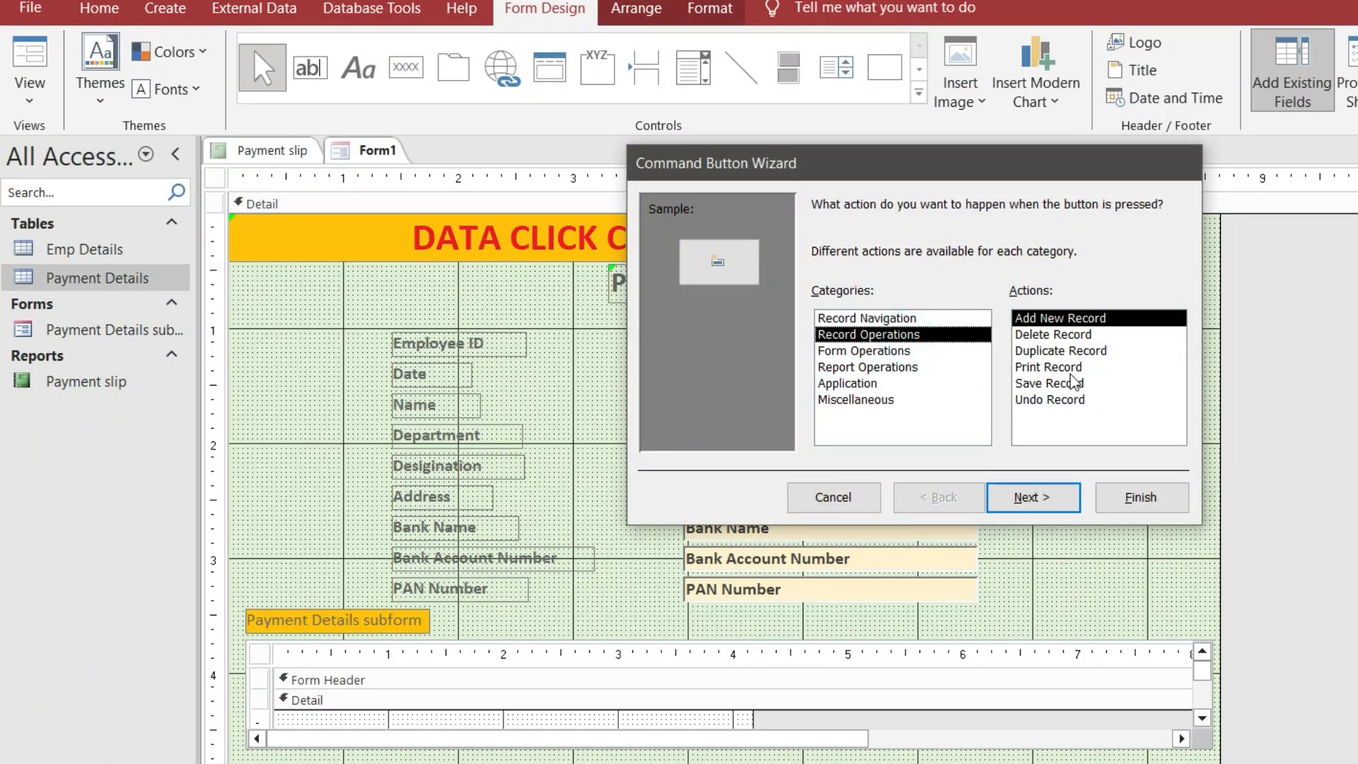
left_click(1052, 495)
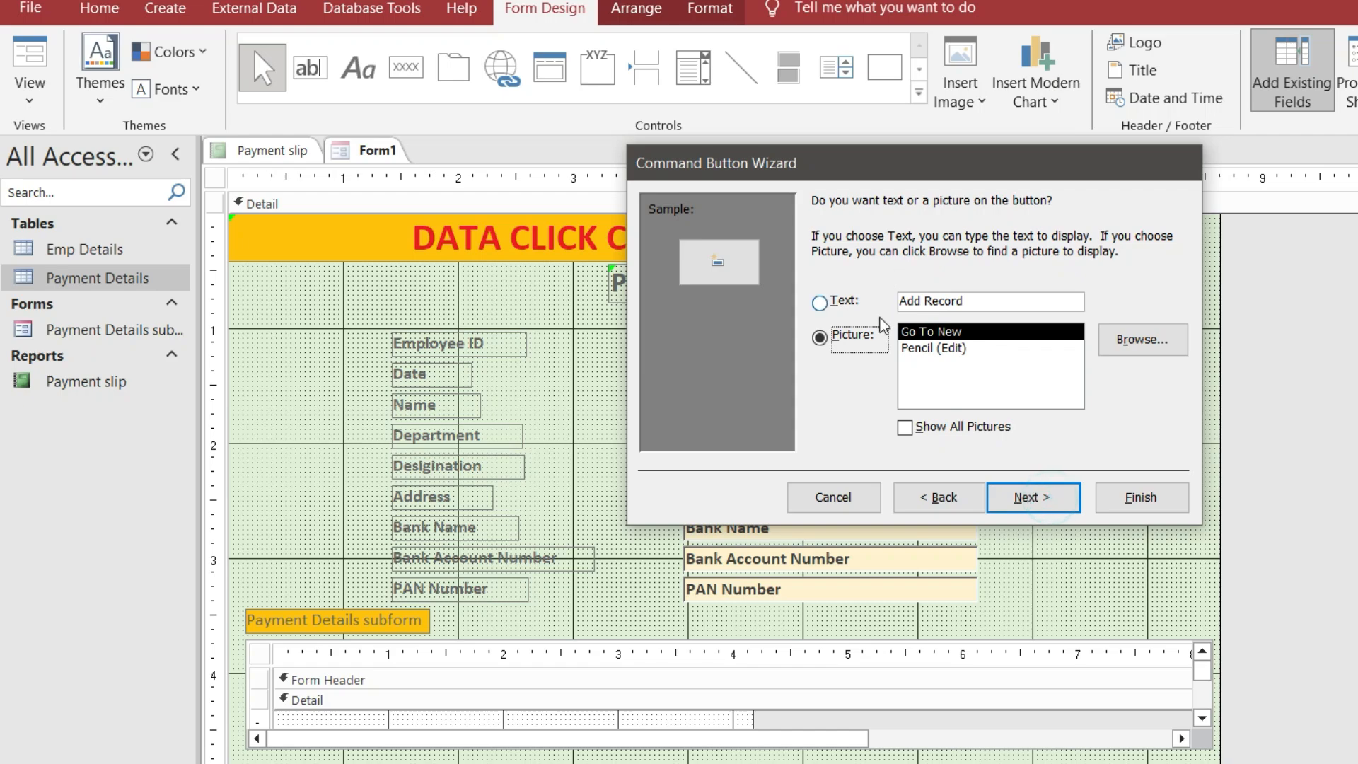
left_click(845, 302)
left_click(1034, 496)
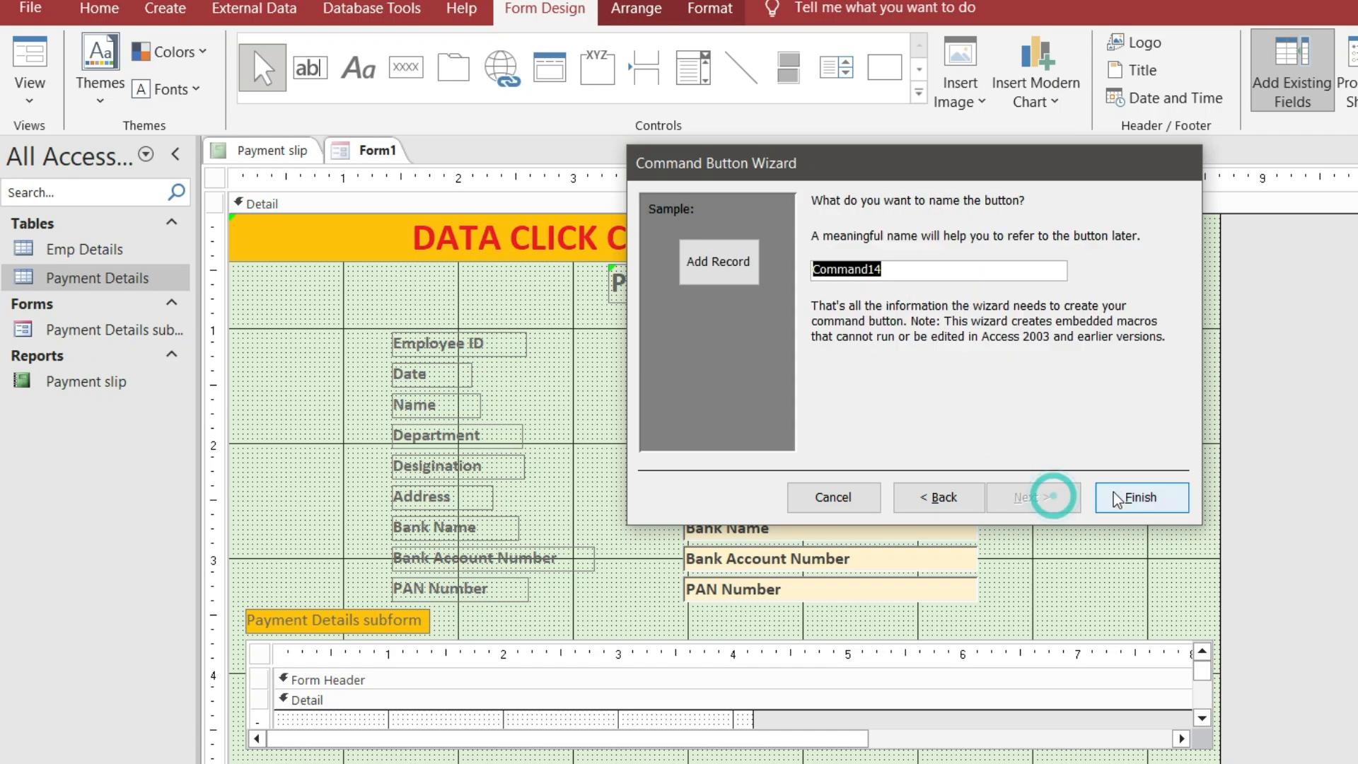
left_click(982, 503)
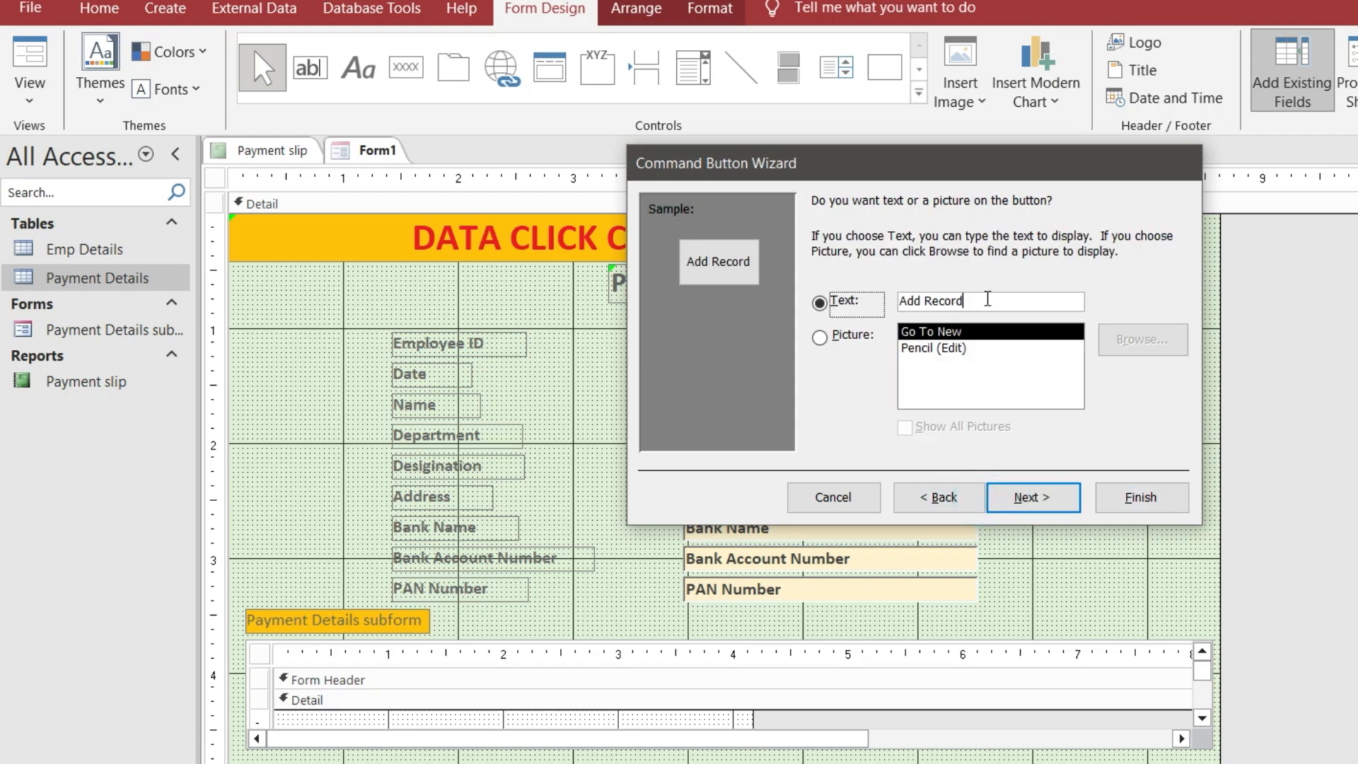
left_click(986, 298)
double_click(976, 301)
left_click(983, 300)
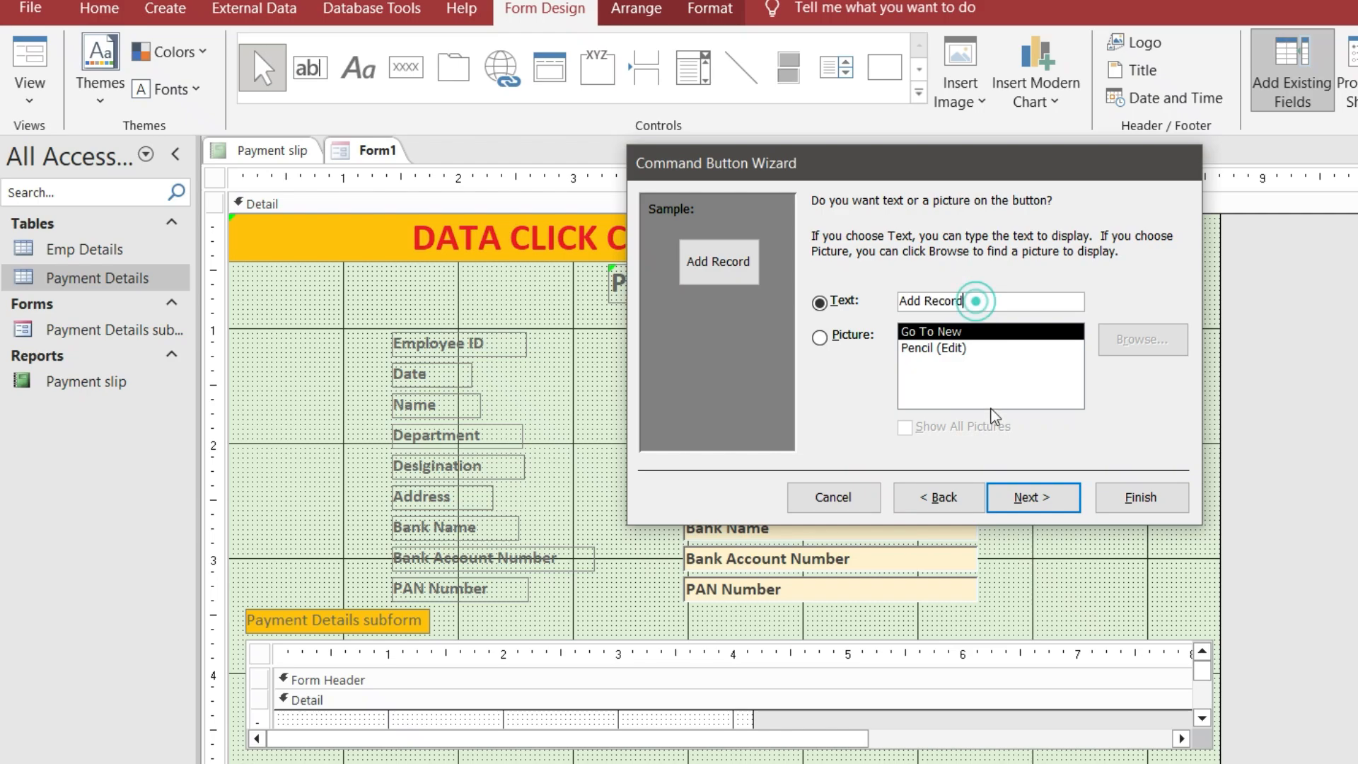
left_click(1033, 497)
left_click(1112, 499)
Add a Save Record button captioned 'Save Record' below Add Record
left_click(405, 68)
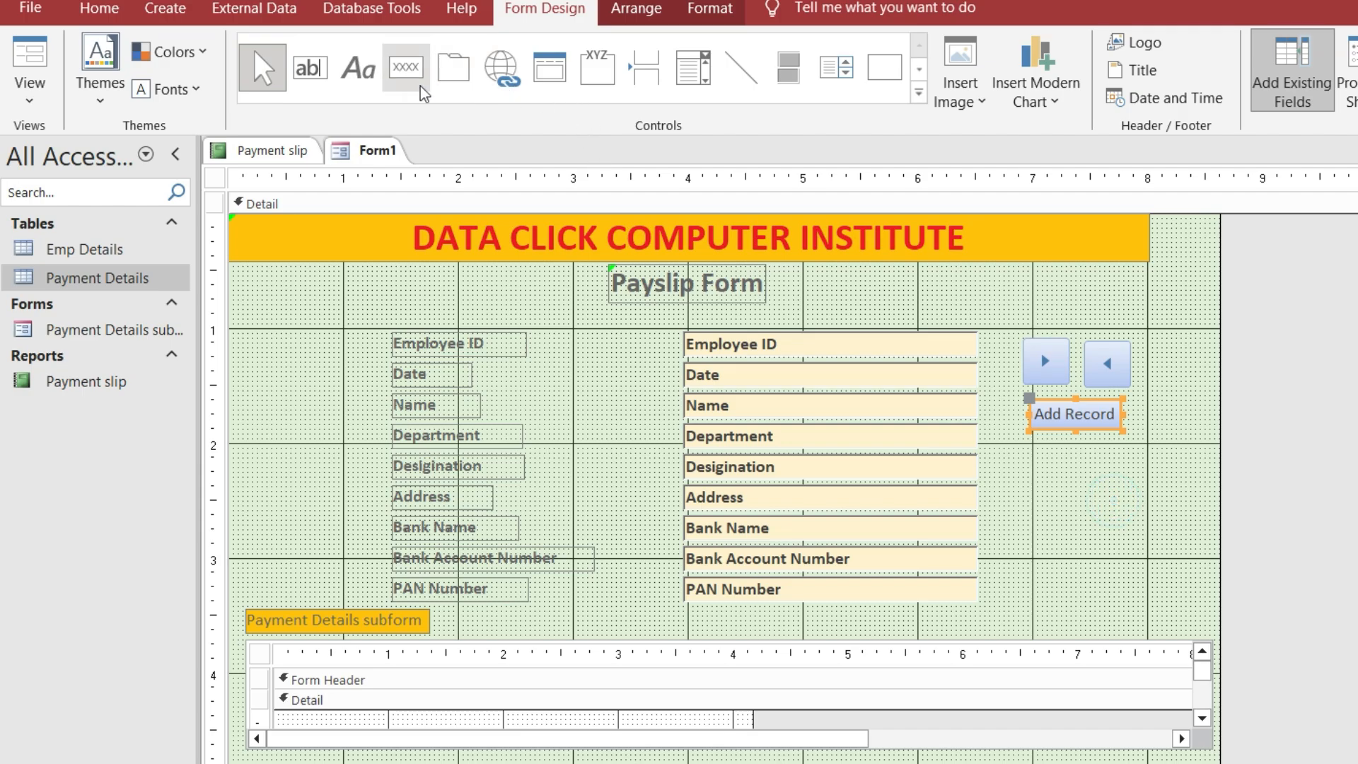
left_click_drag(1029, 443, 1131, 473)
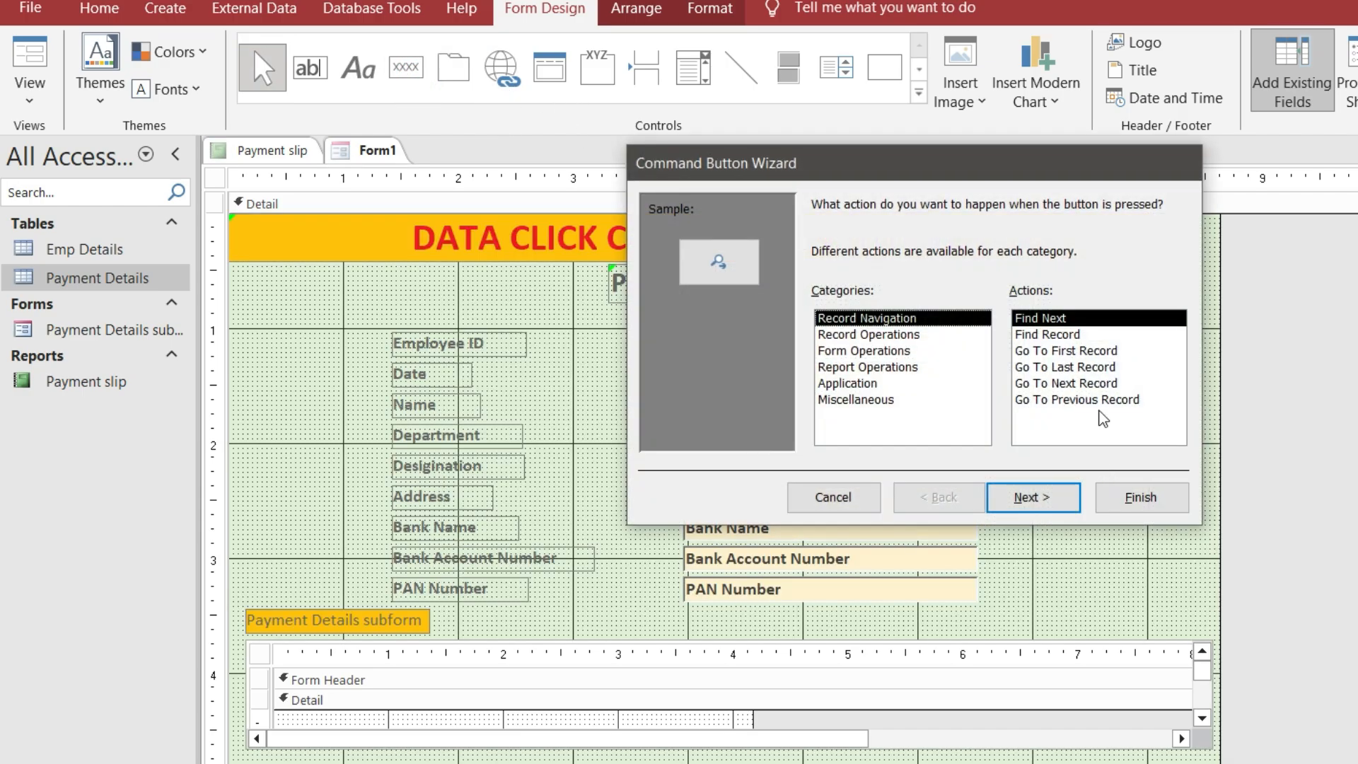
left_click(906, 334)
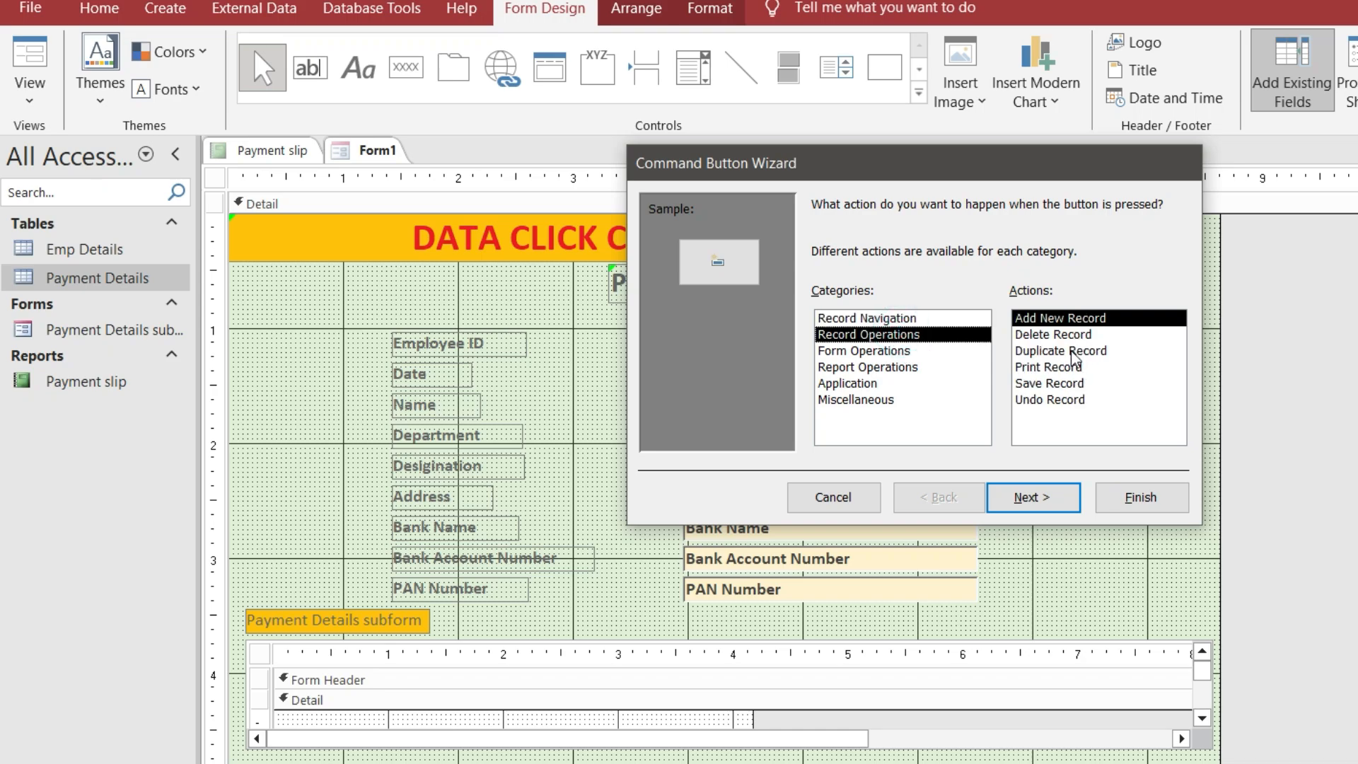
left_click(1070, 369)
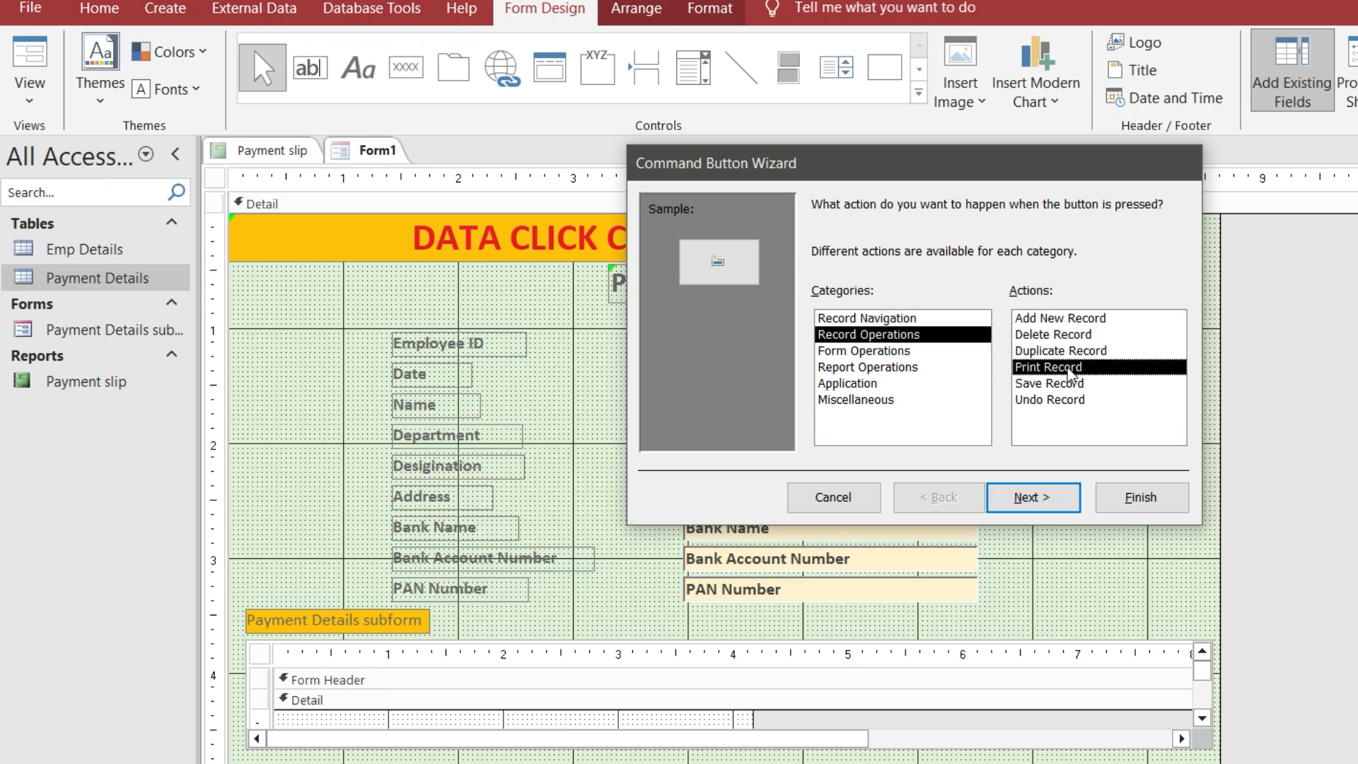
left_click(1061, 385)
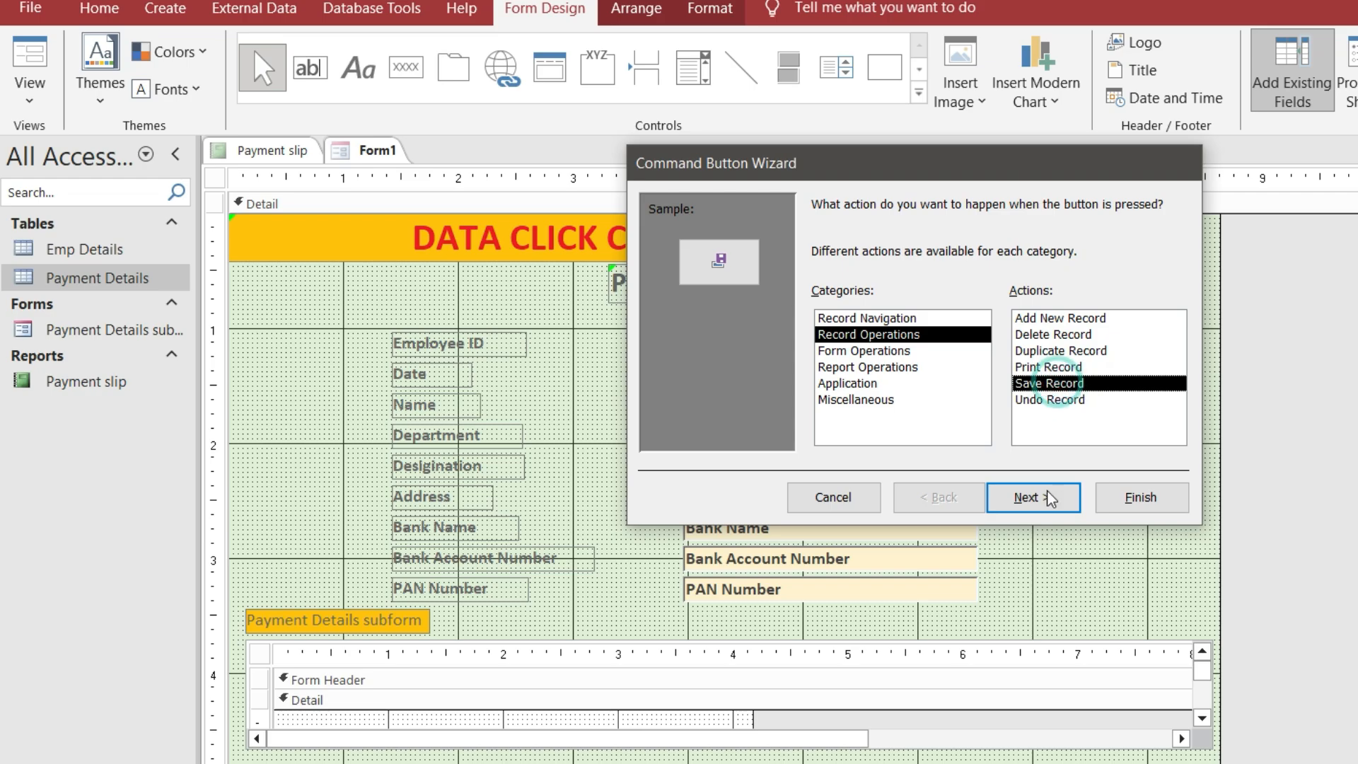
left_click(1029, 498)
left_click(854, 304)
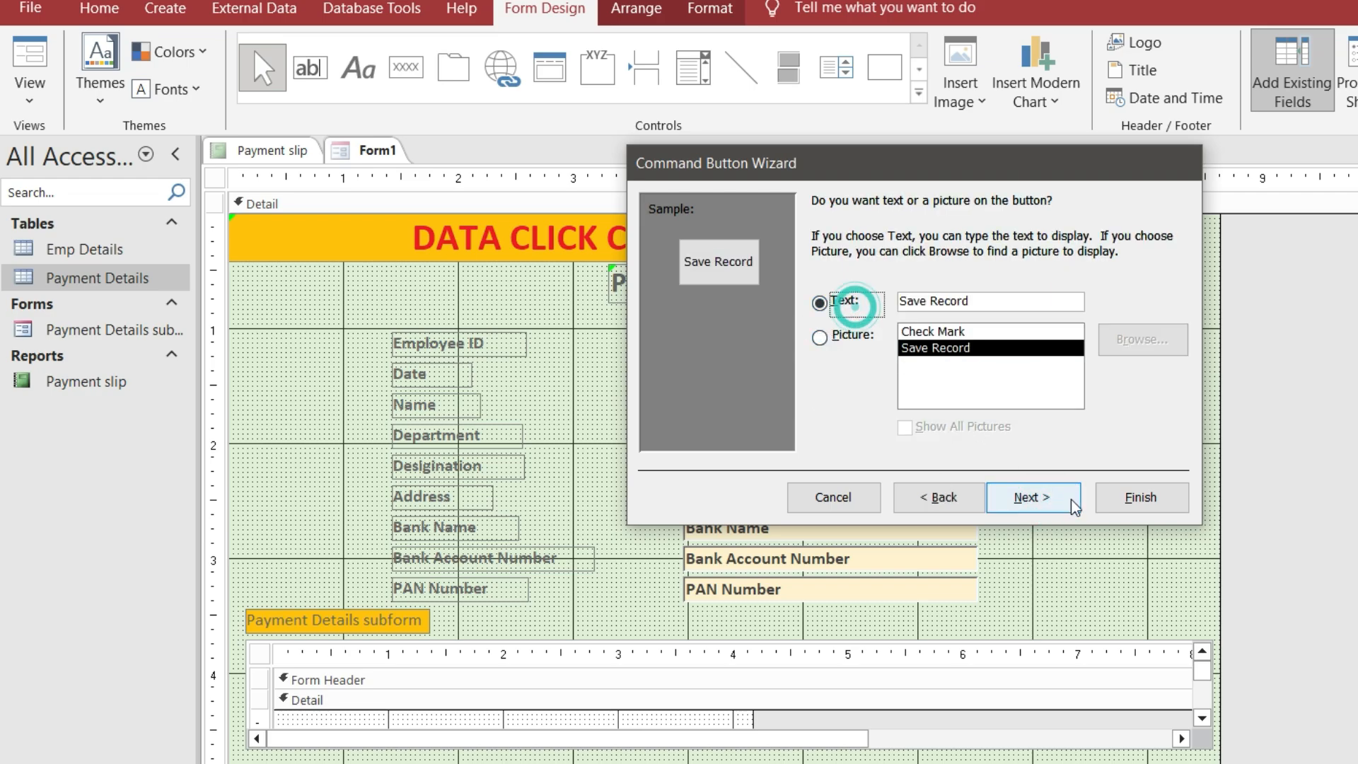
left_click(1023, 495)
left_click(1140, 495)
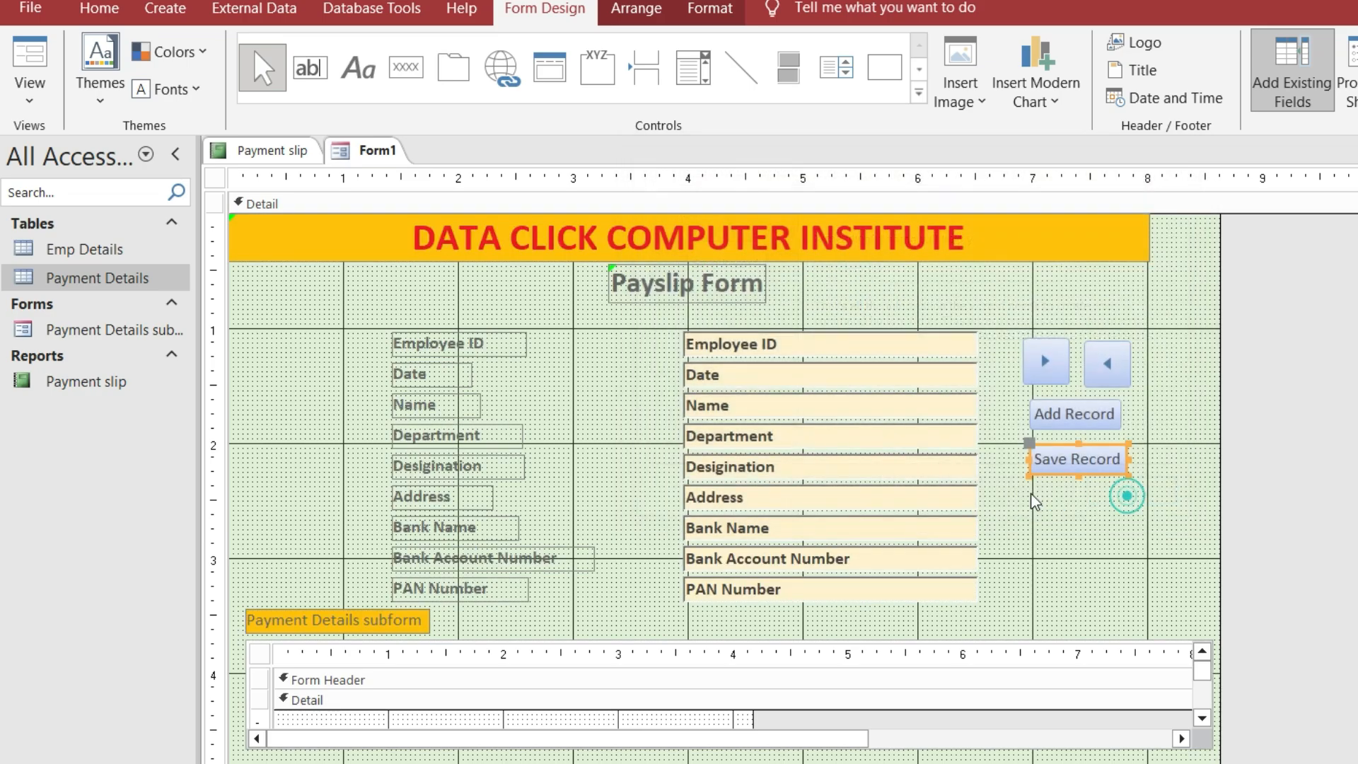
left_click(405, 66)
Add a 'Print Report' text button below Save Record that prints the Payment slip report
left_click_drag(1029, 486, 1134, 511)
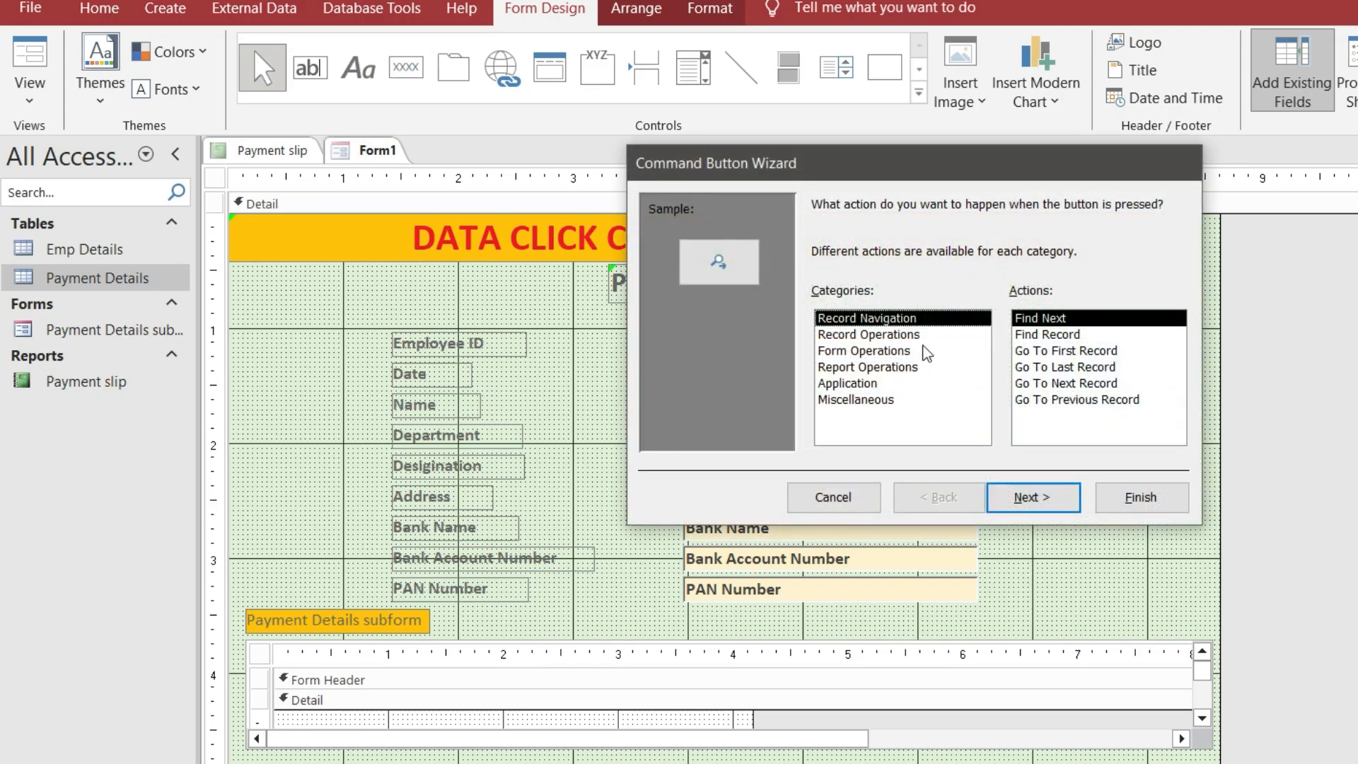
left_click(913, 335)
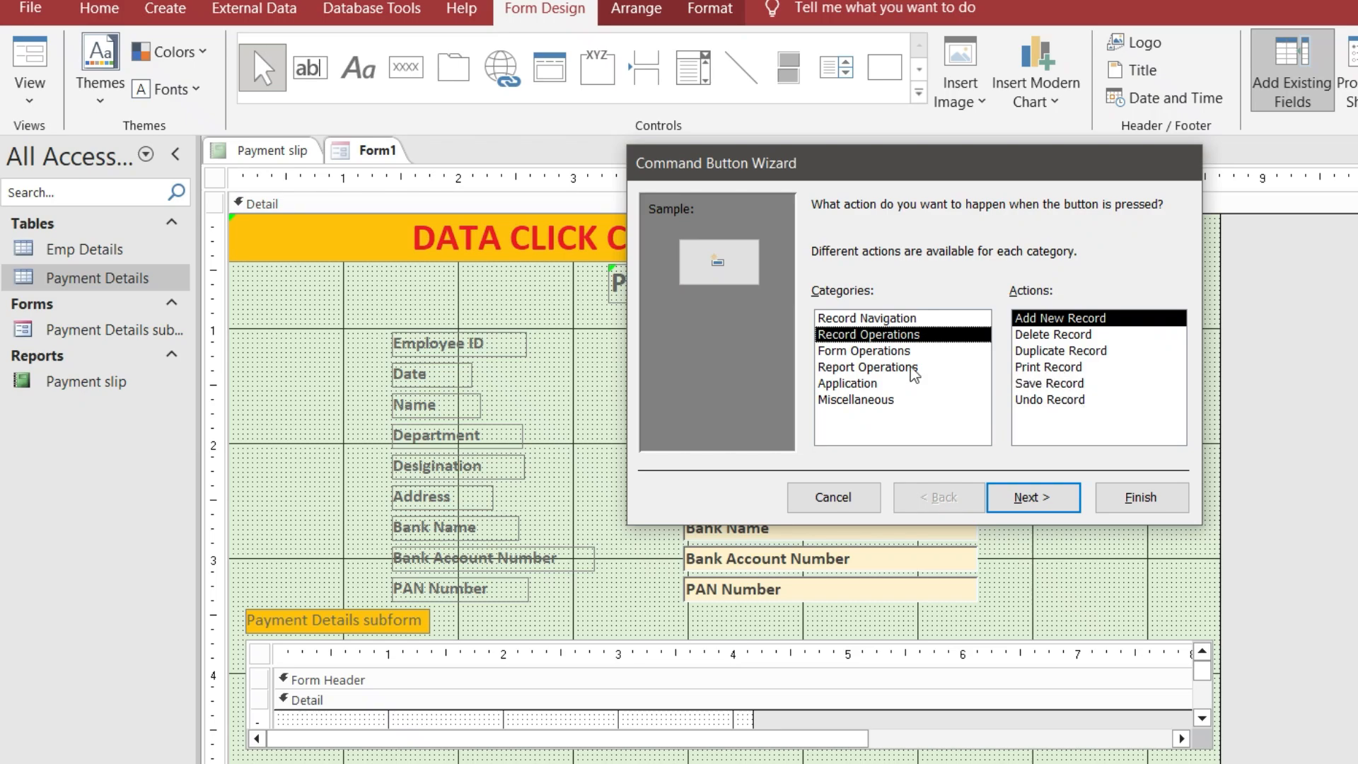
left_click(876, 367)
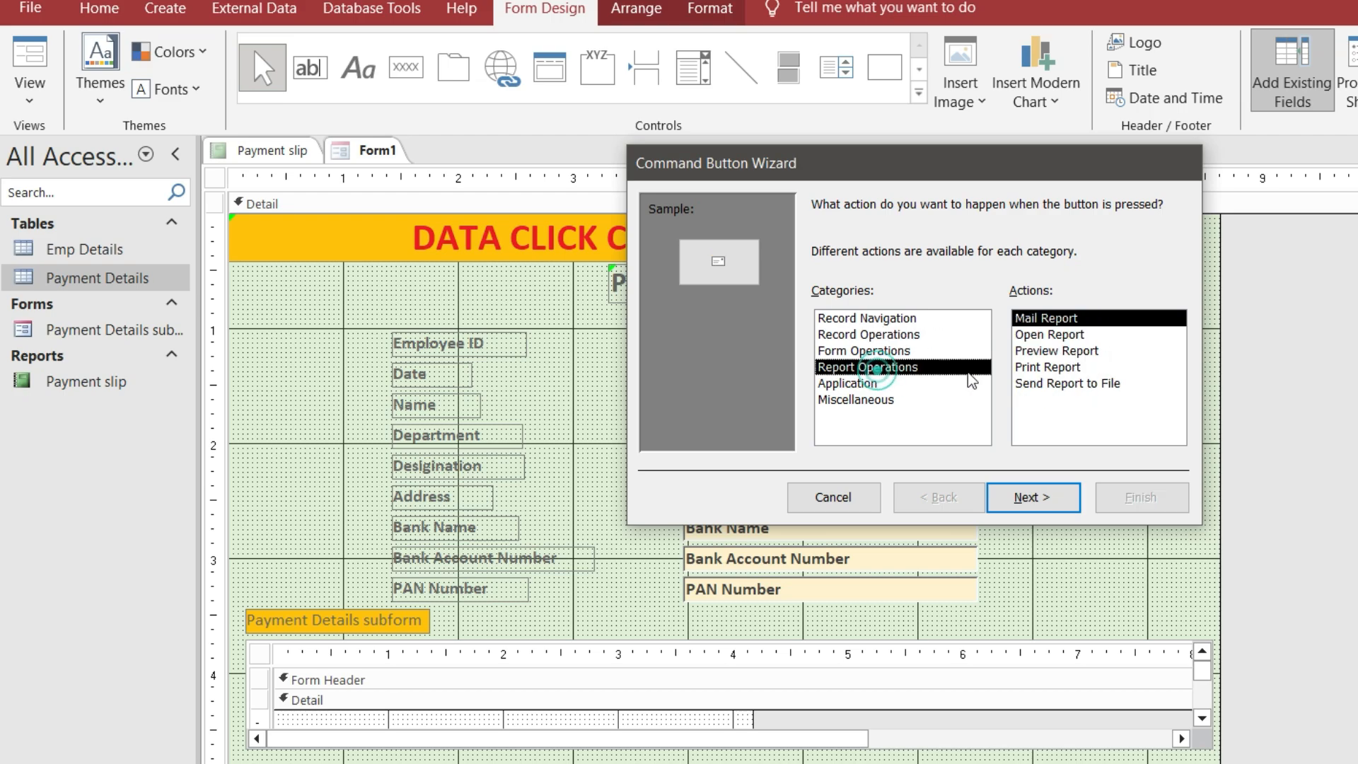
left_click(1043, 368)
left_click(1031, 495)
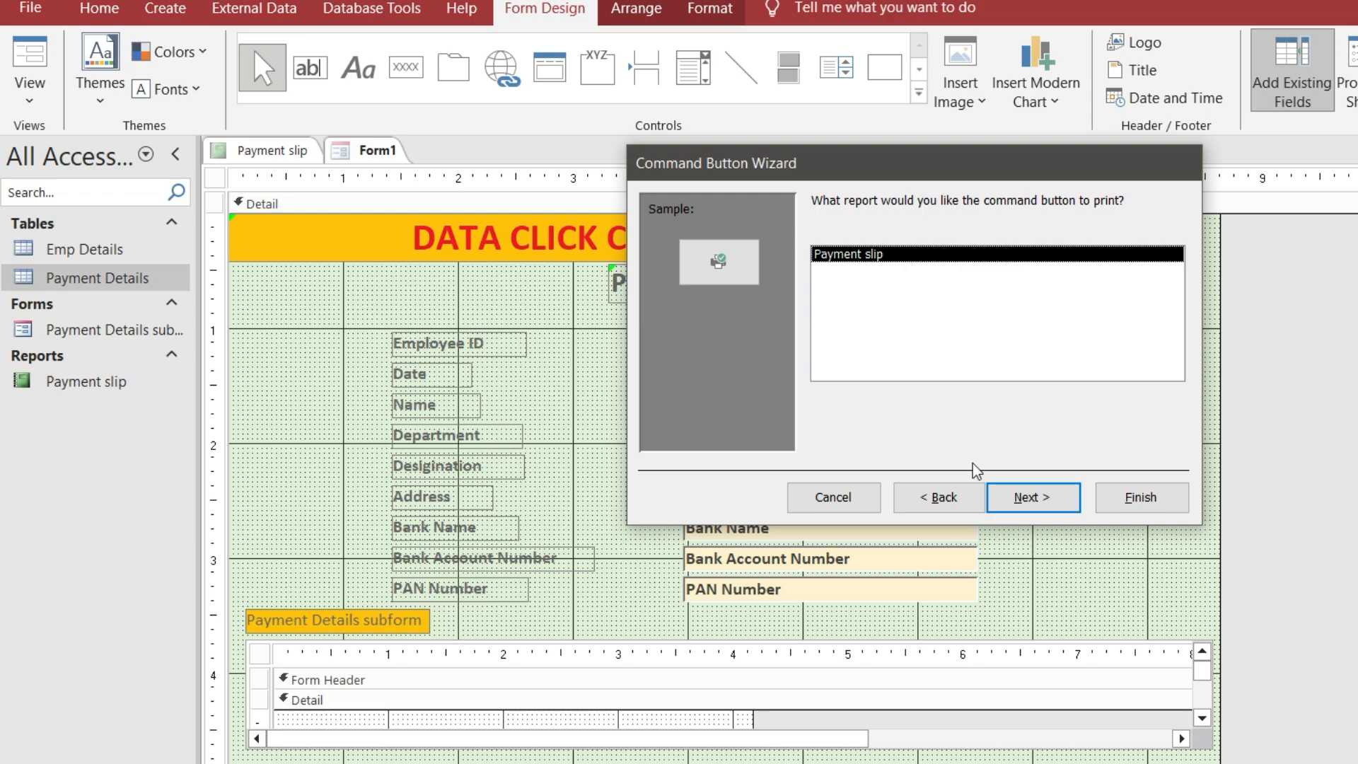
left_click(1029, 495)
left_click(819, 301)
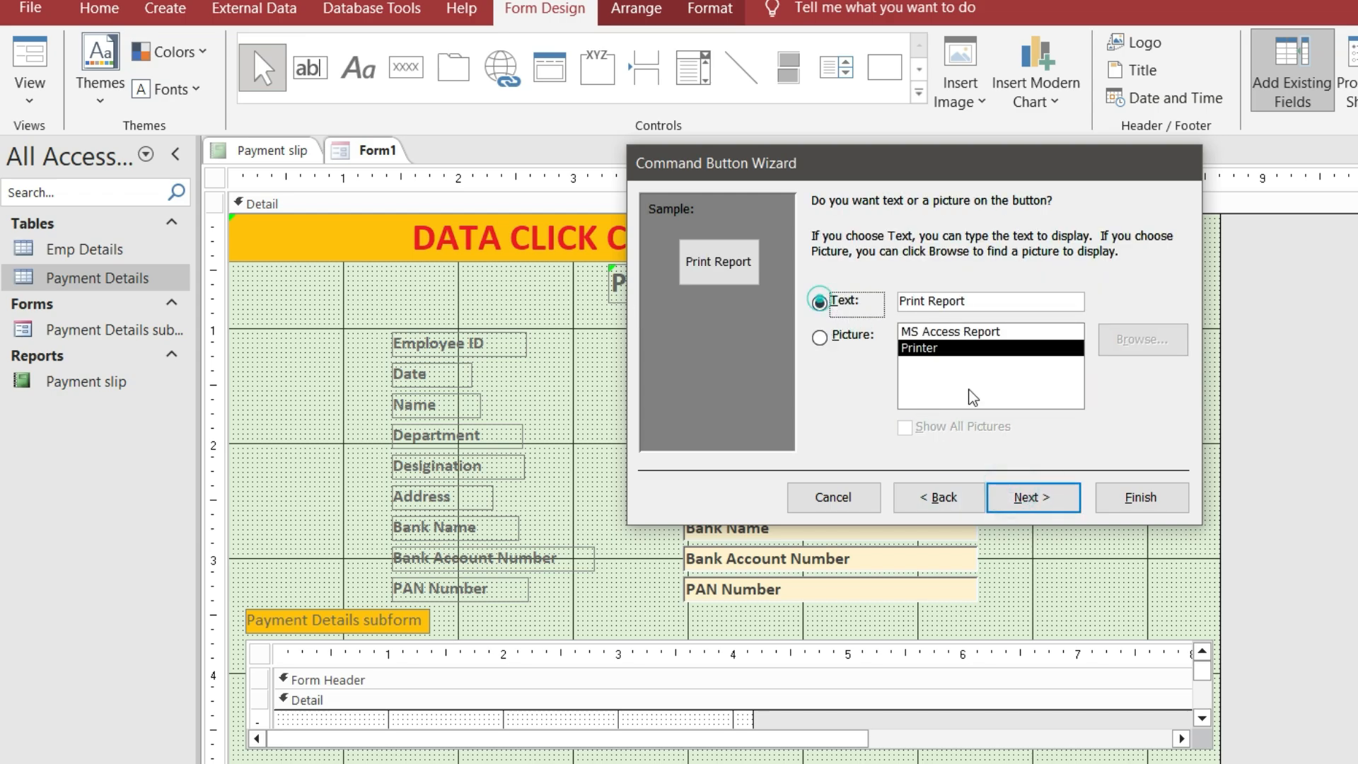
left_click(1031, 496)
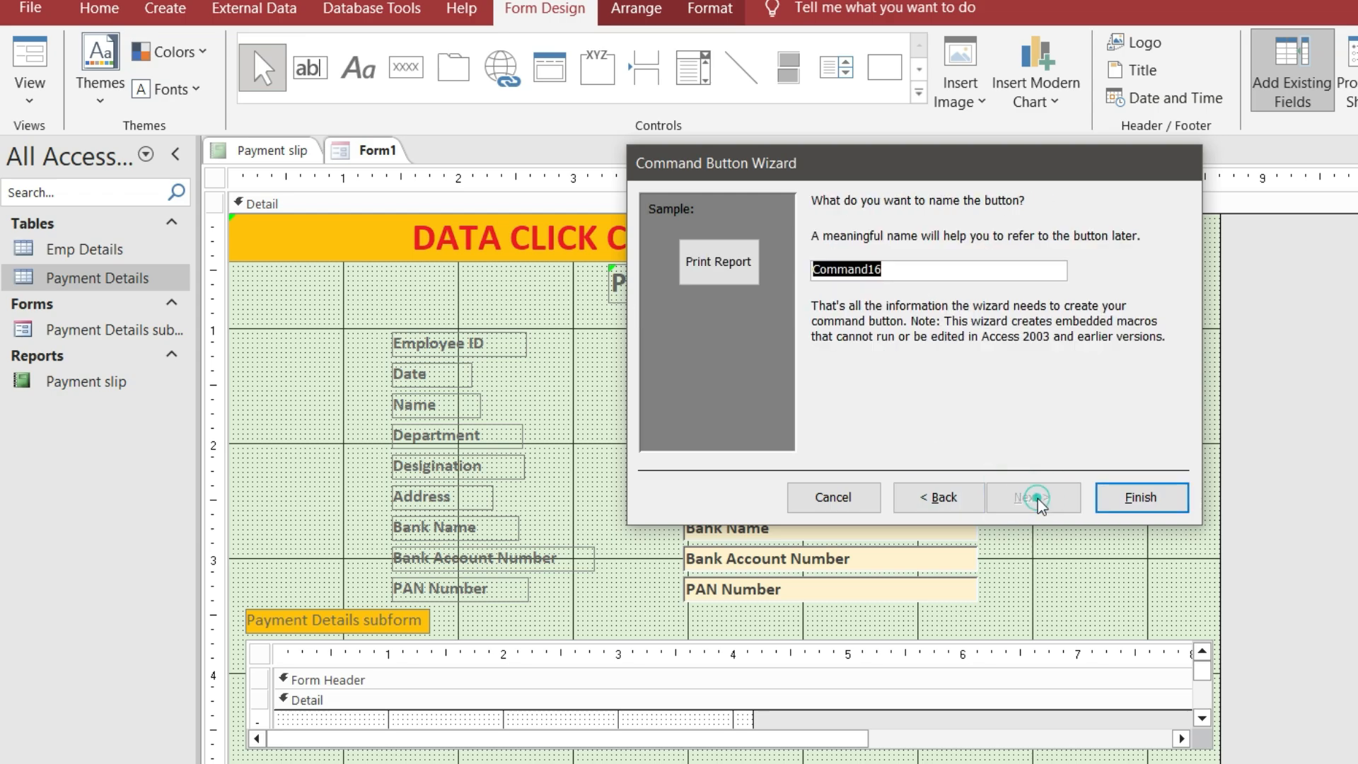
left_click(1102, 500)
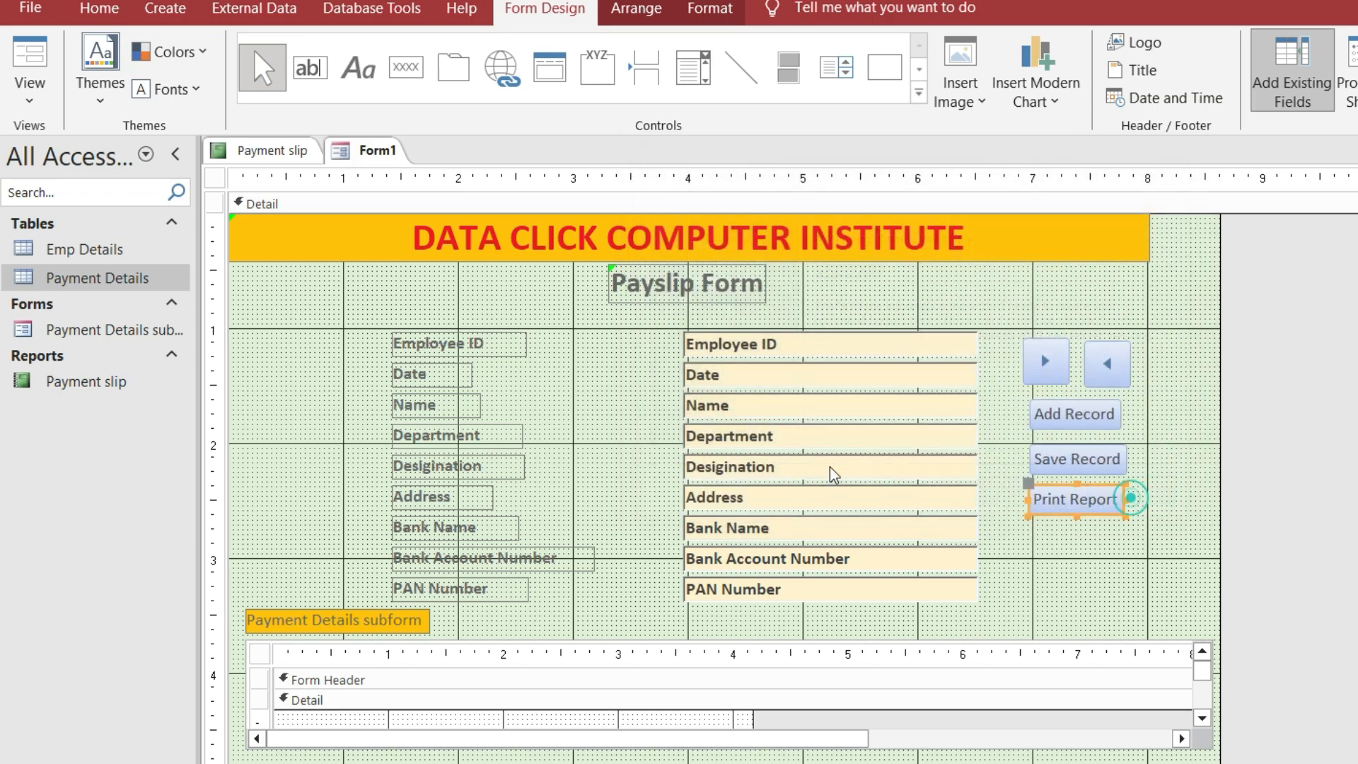
left_click(413, 75)
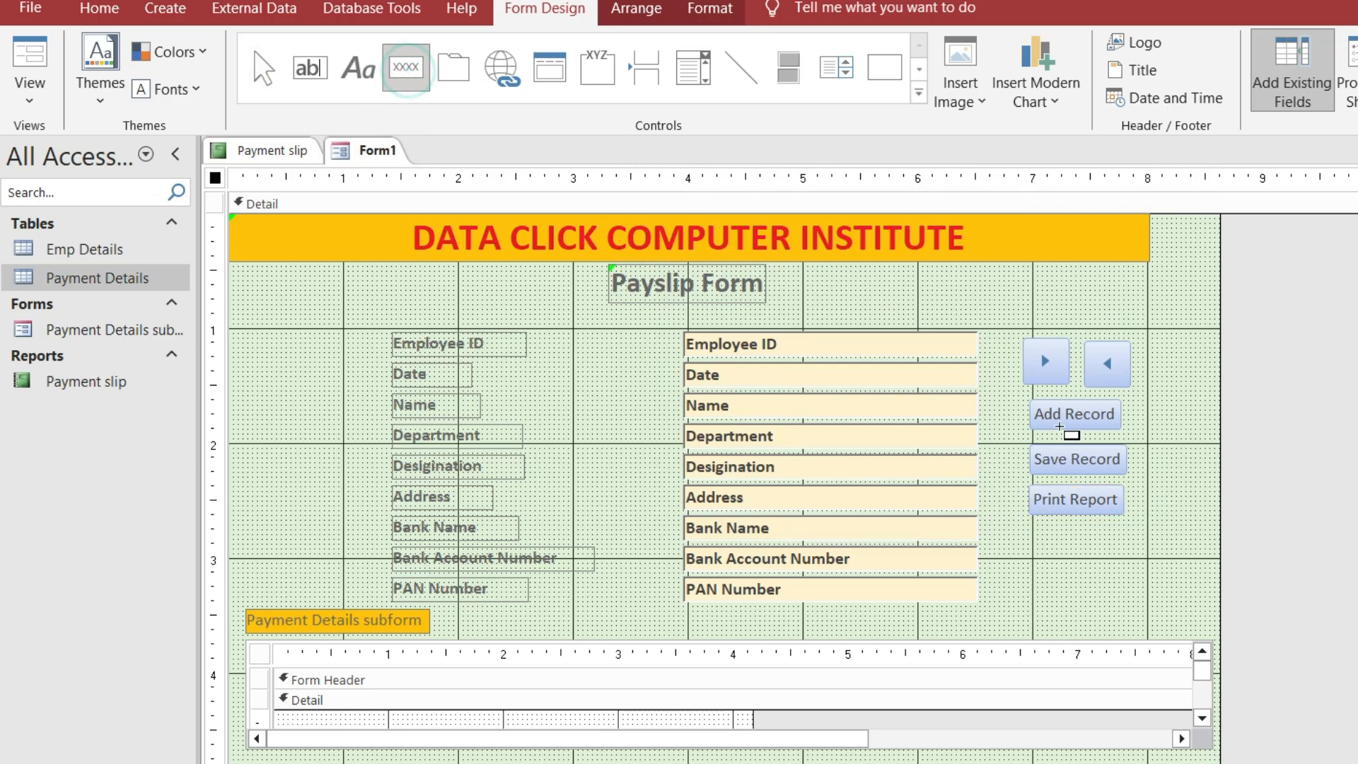
Add a text Open Report button below Print Report that opens the chosen report
left_click_drag(1035, 529, 1131, 558)
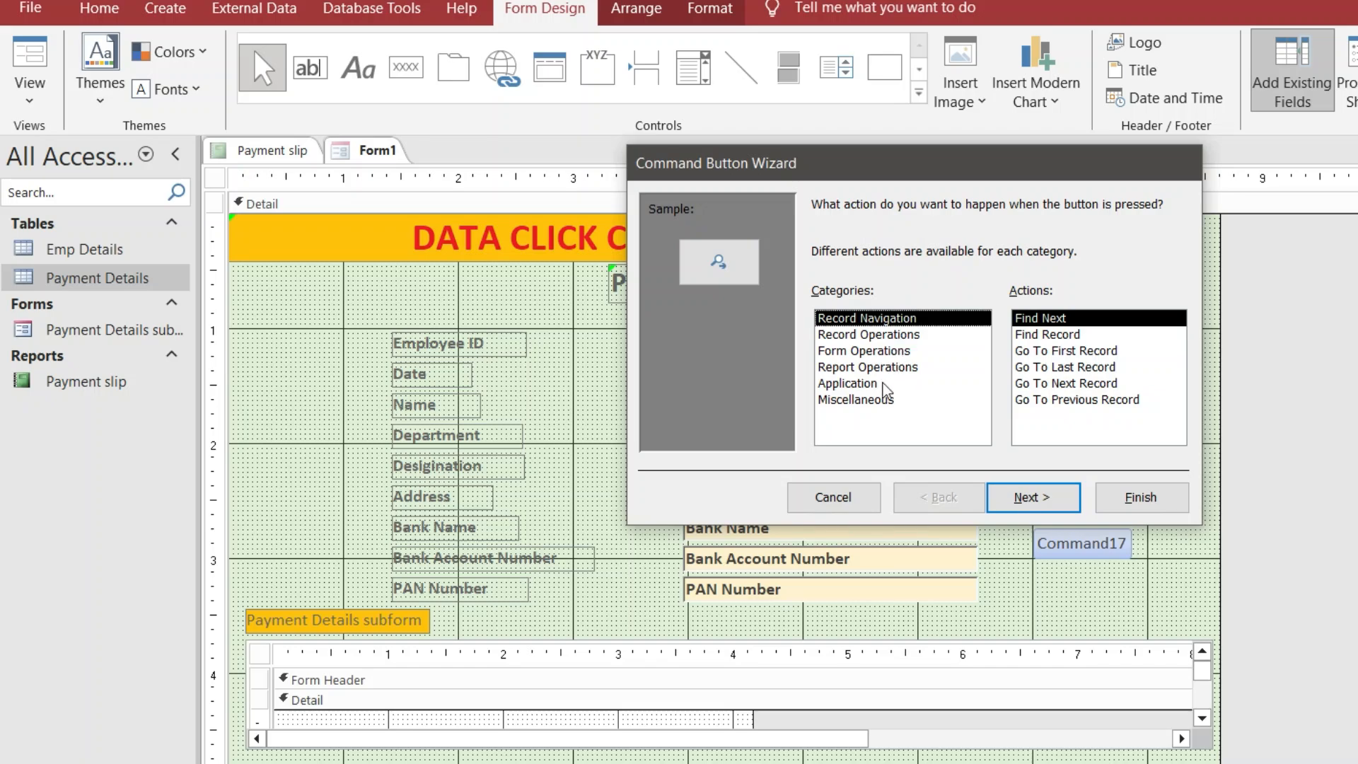
left_click(867, 367)
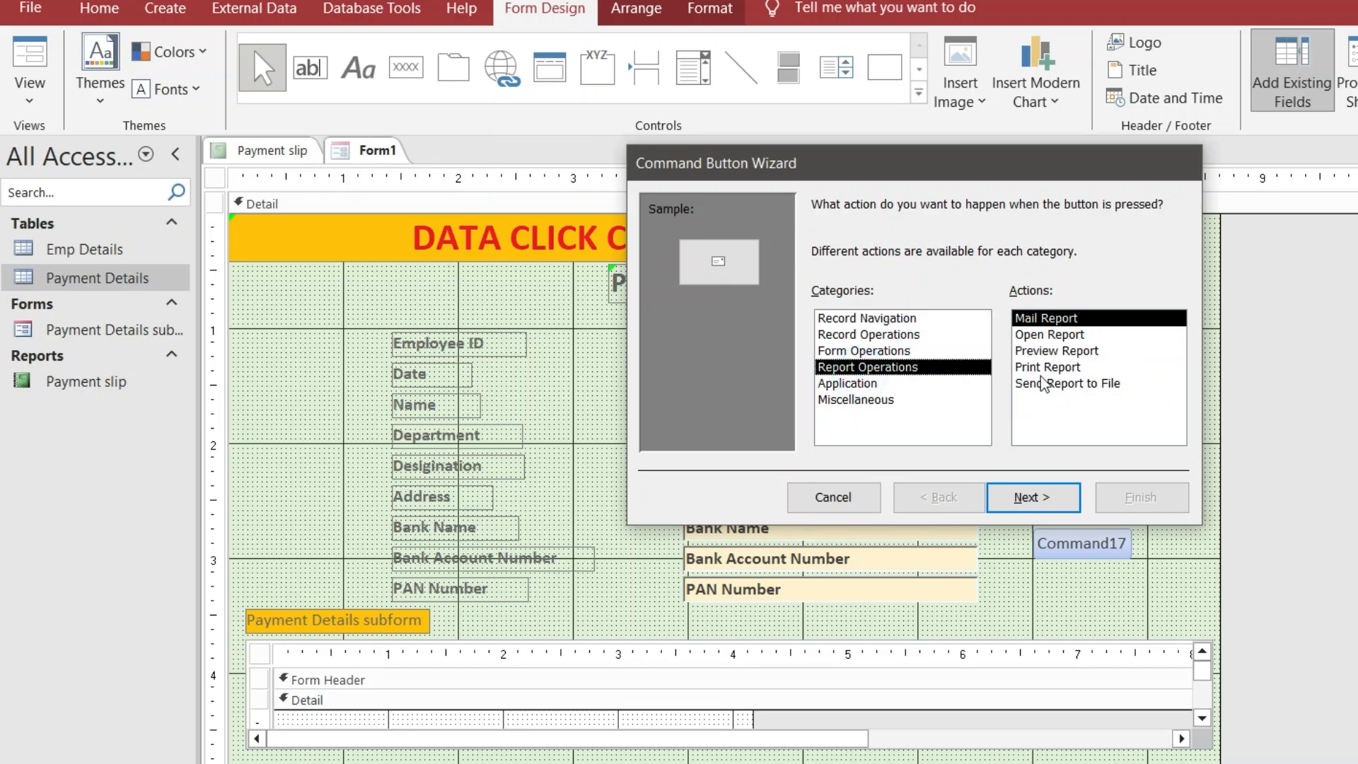
left_click(1041, 368)
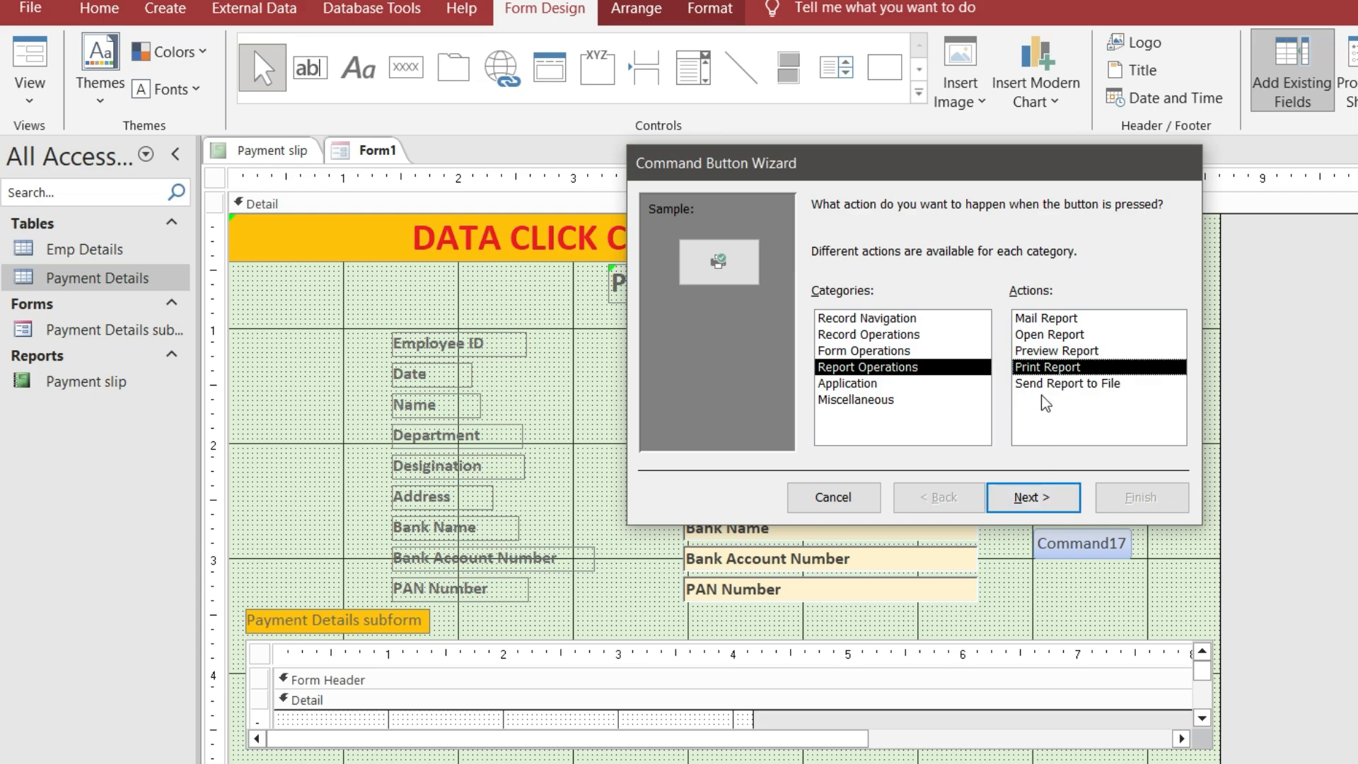
left_click(1050, 335)
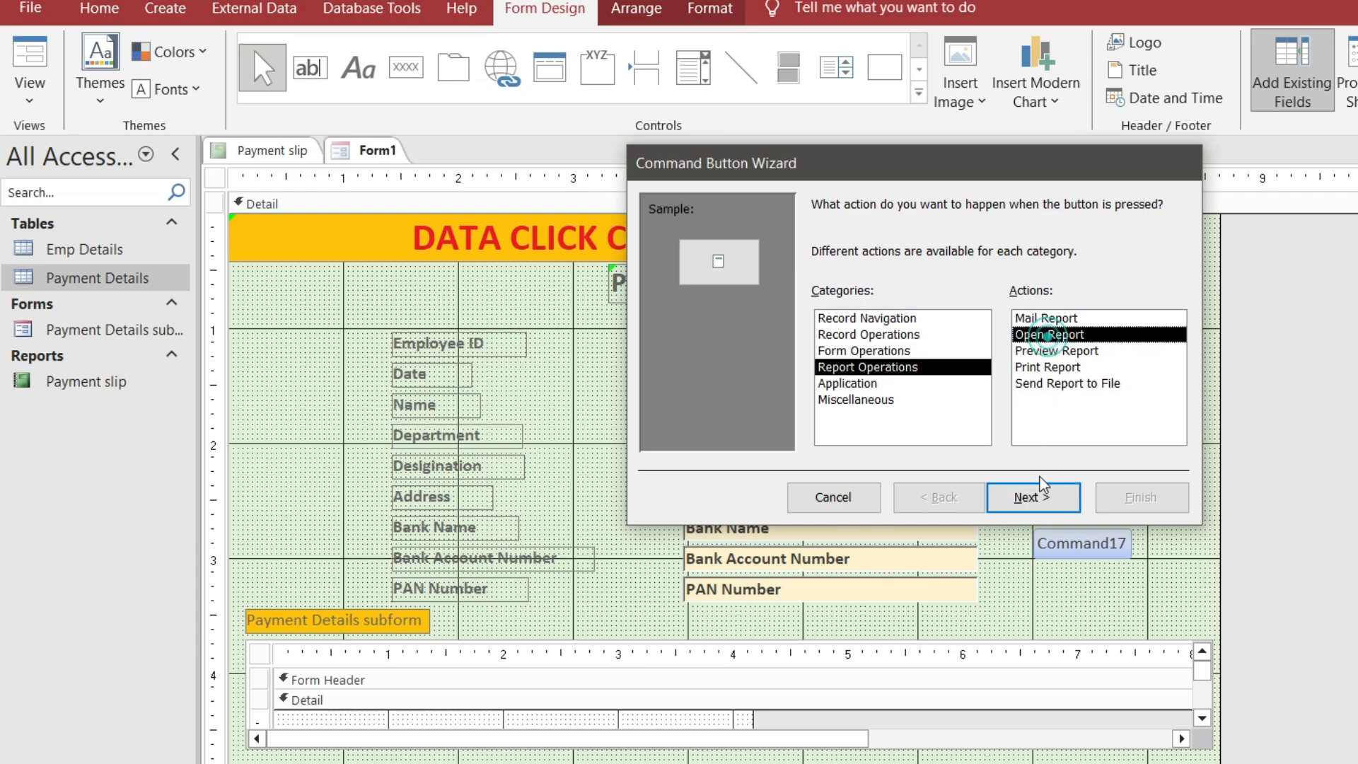
left_click(1034, 497)
left_click(1061, 508)
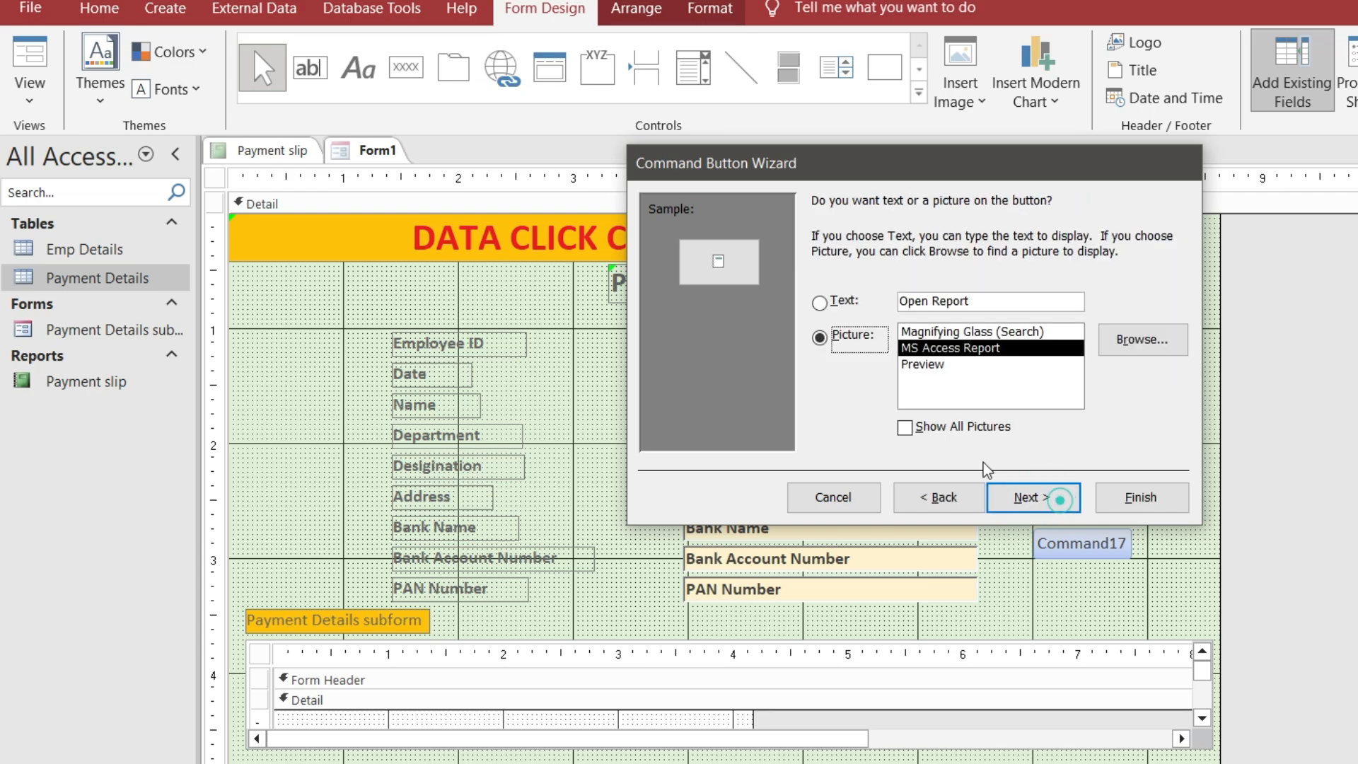
left_click(821, 303)
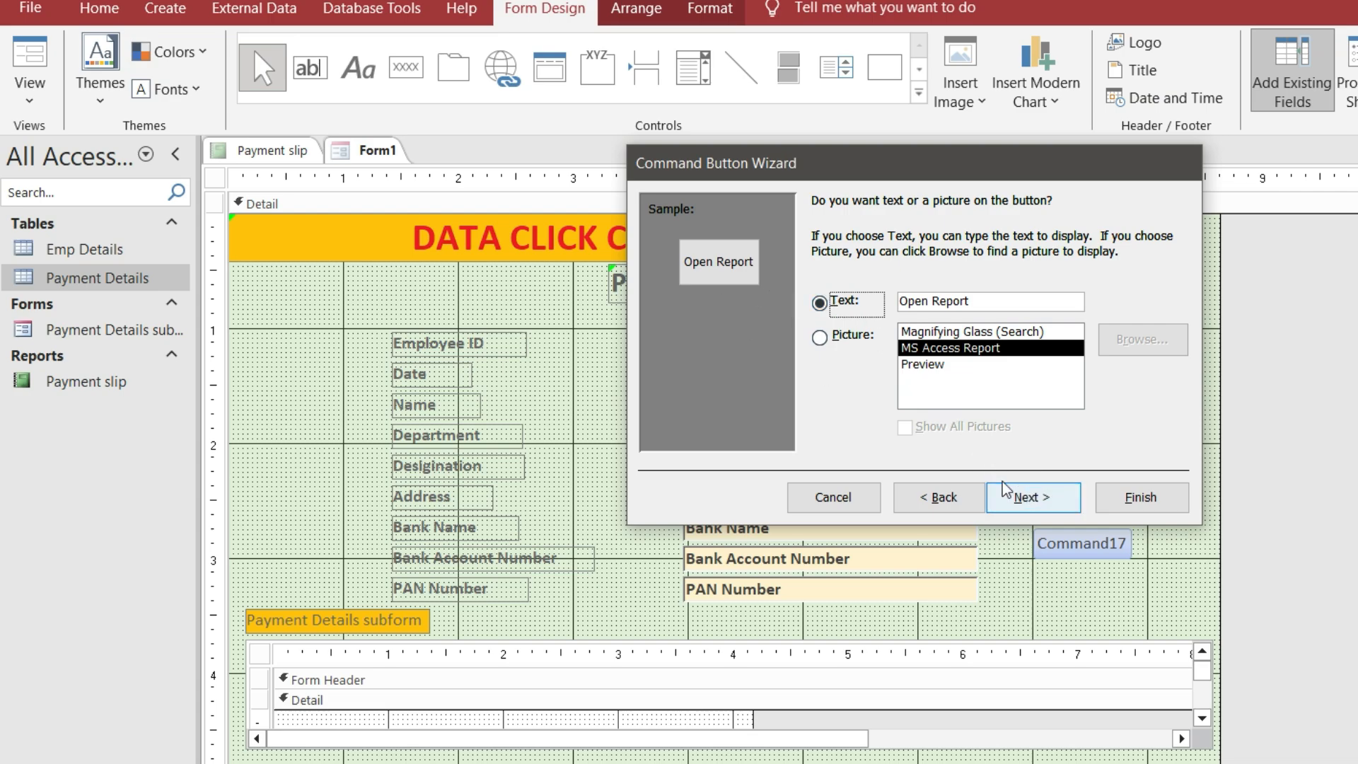
left_click(1027, 497)
left_click(1125, 498)
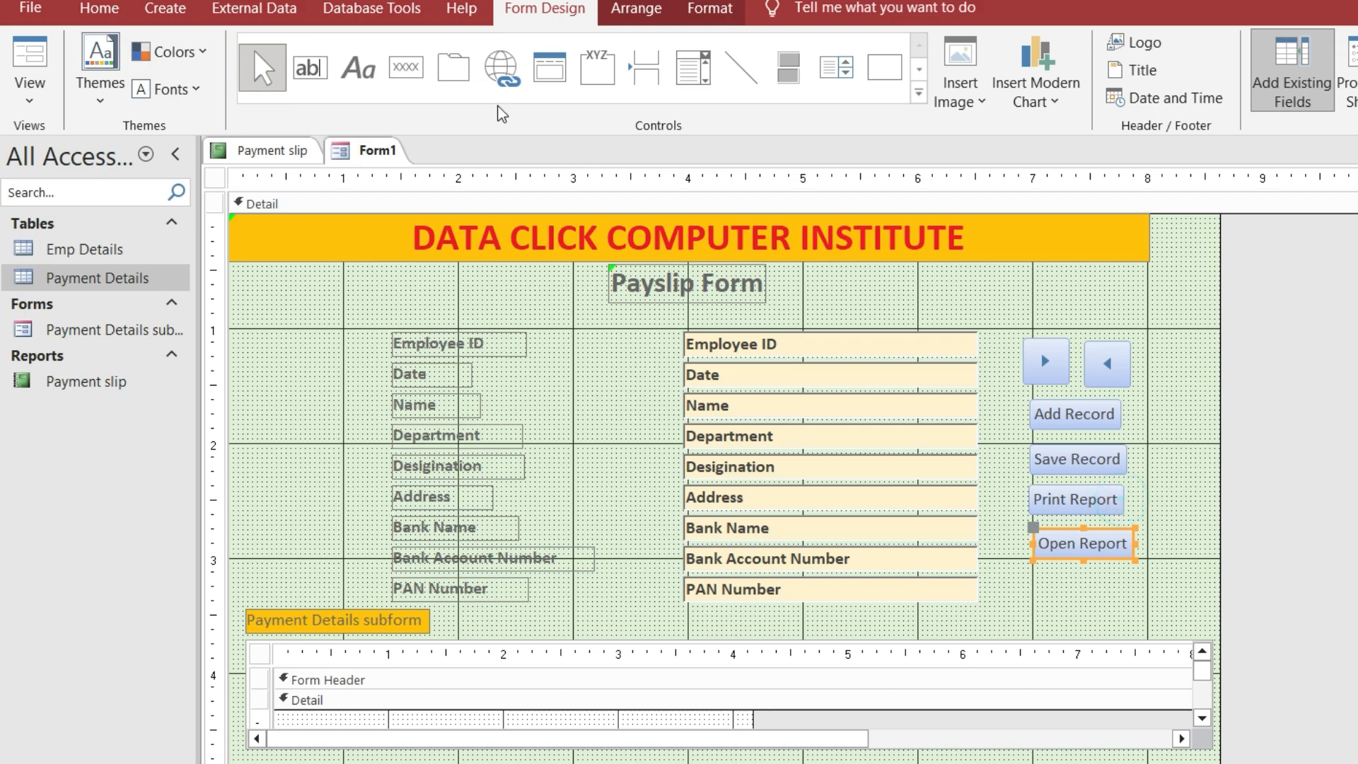
left_click(1068, 592)
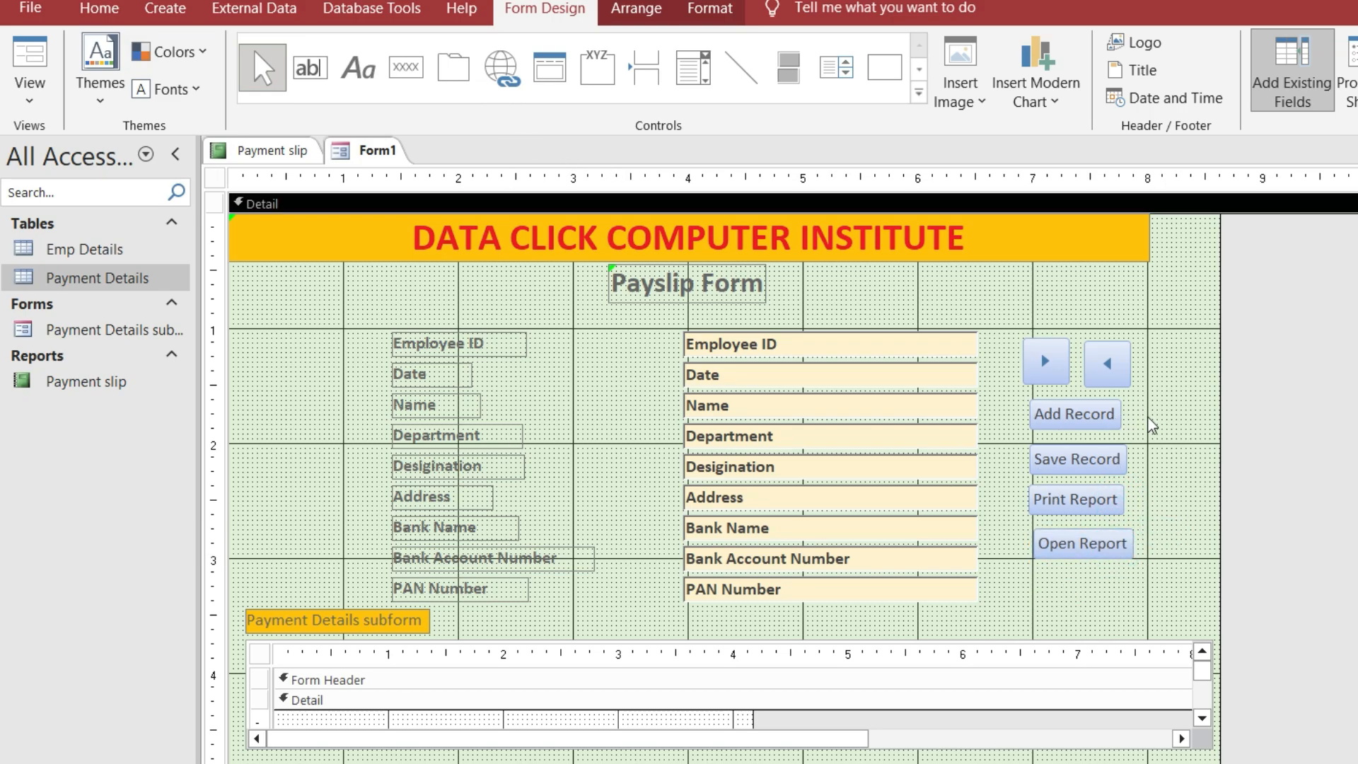
Select the four action buttons and align them on their left edges
left_click_drag(1153, 389, 1024, 567)
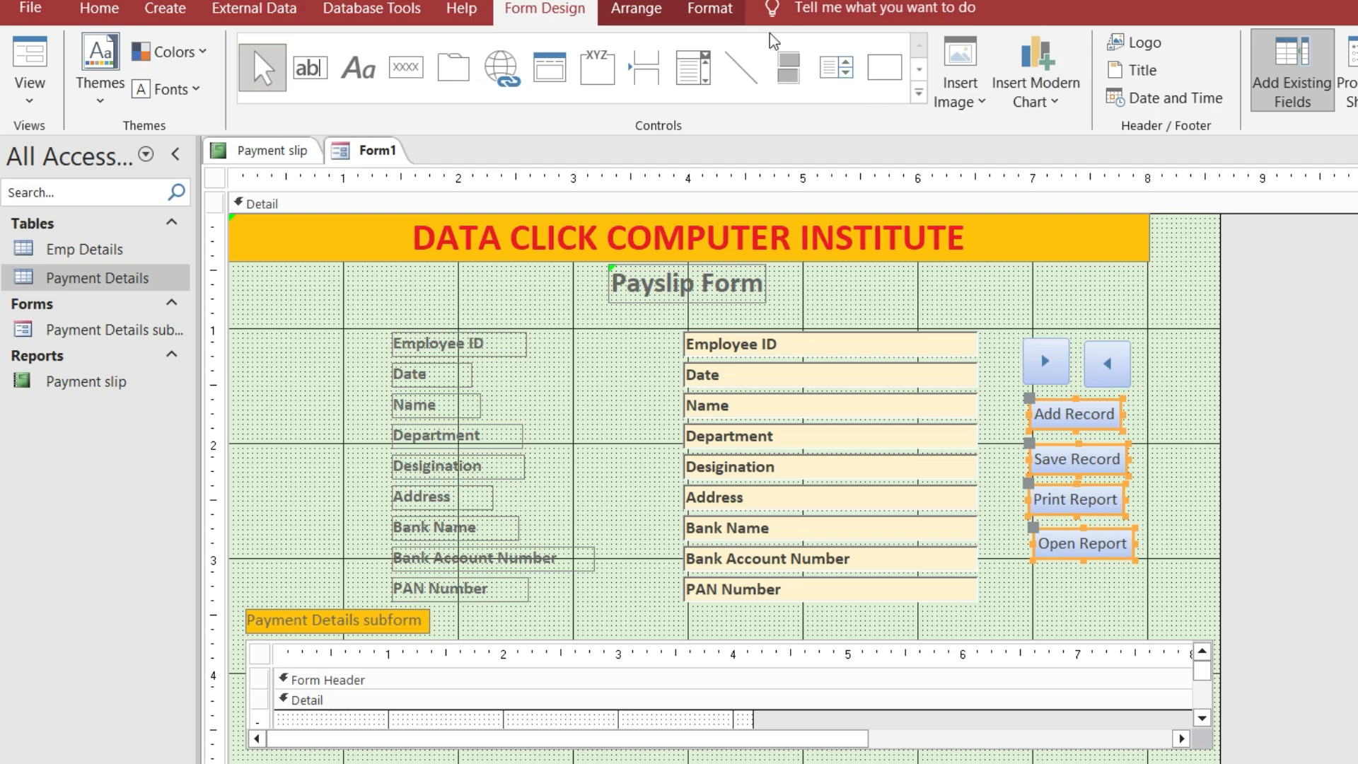
left_click(710, 10)
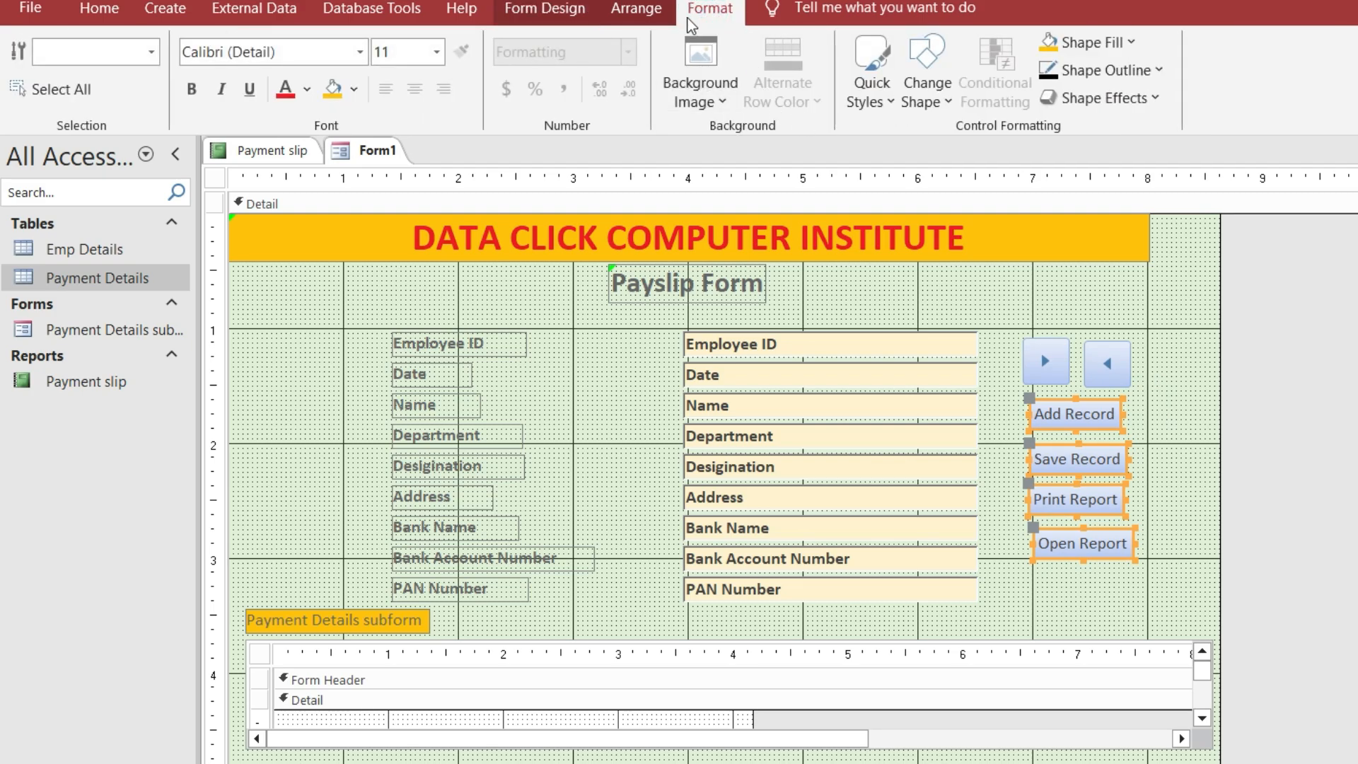
left_click(636, 9)
left_click(1177, 107)
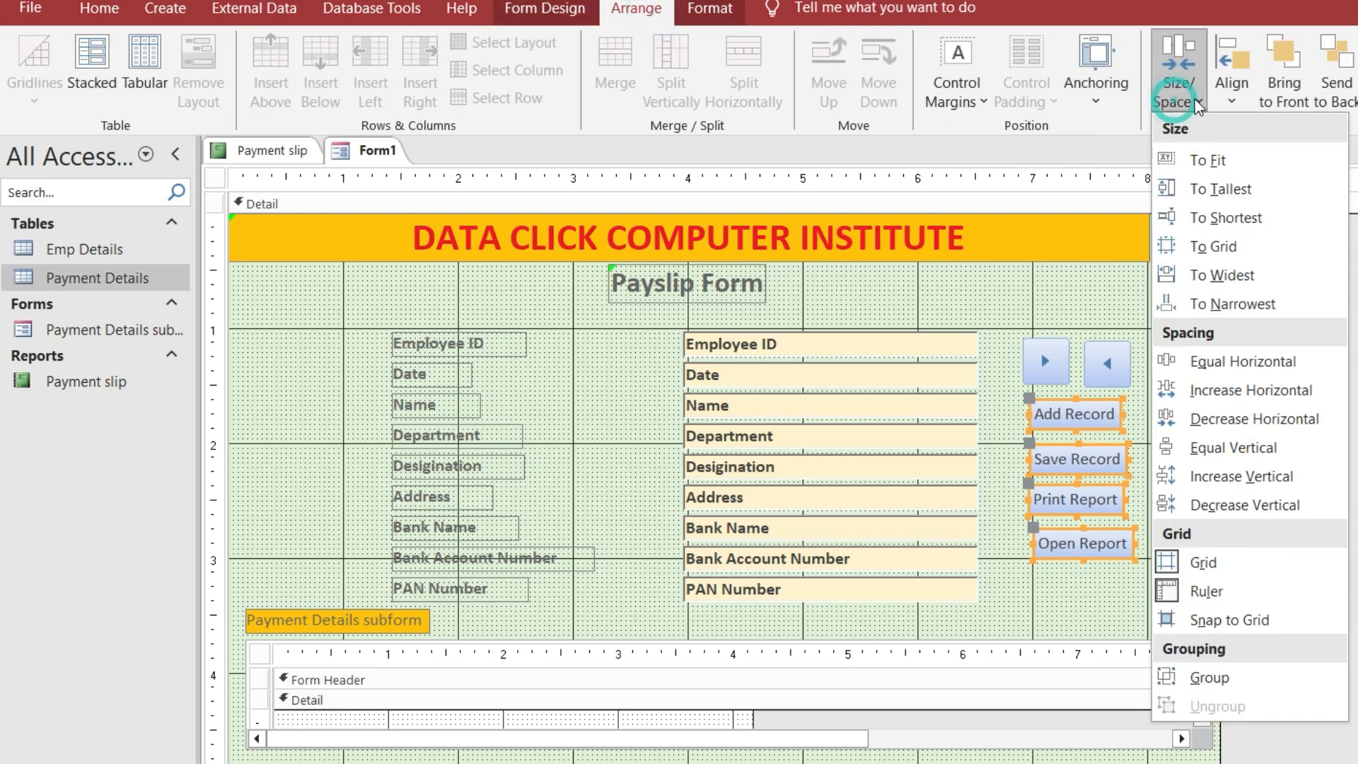
left_click(1232, 89)
left_click(1231, 164)
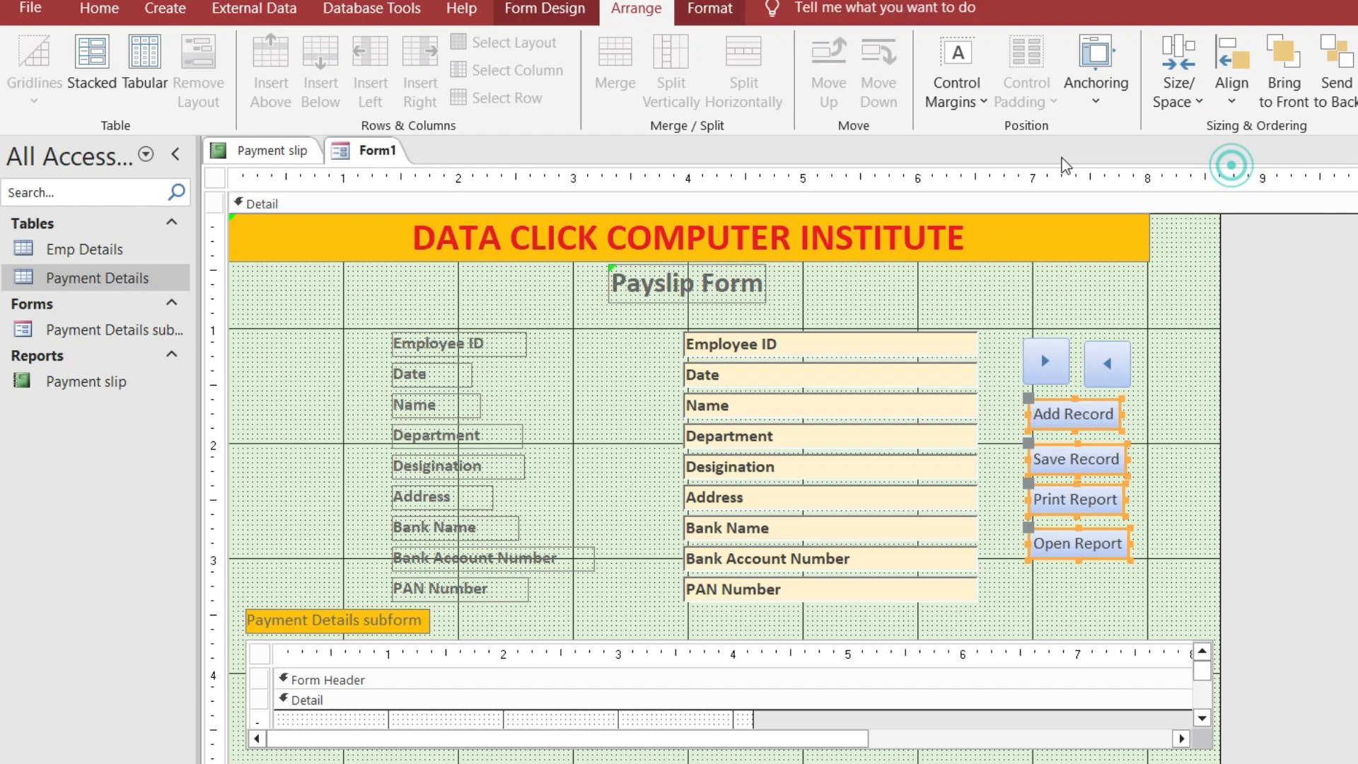
Space the buttons evenly top to bottom and size them all to the widest
left_click(1178, 99)
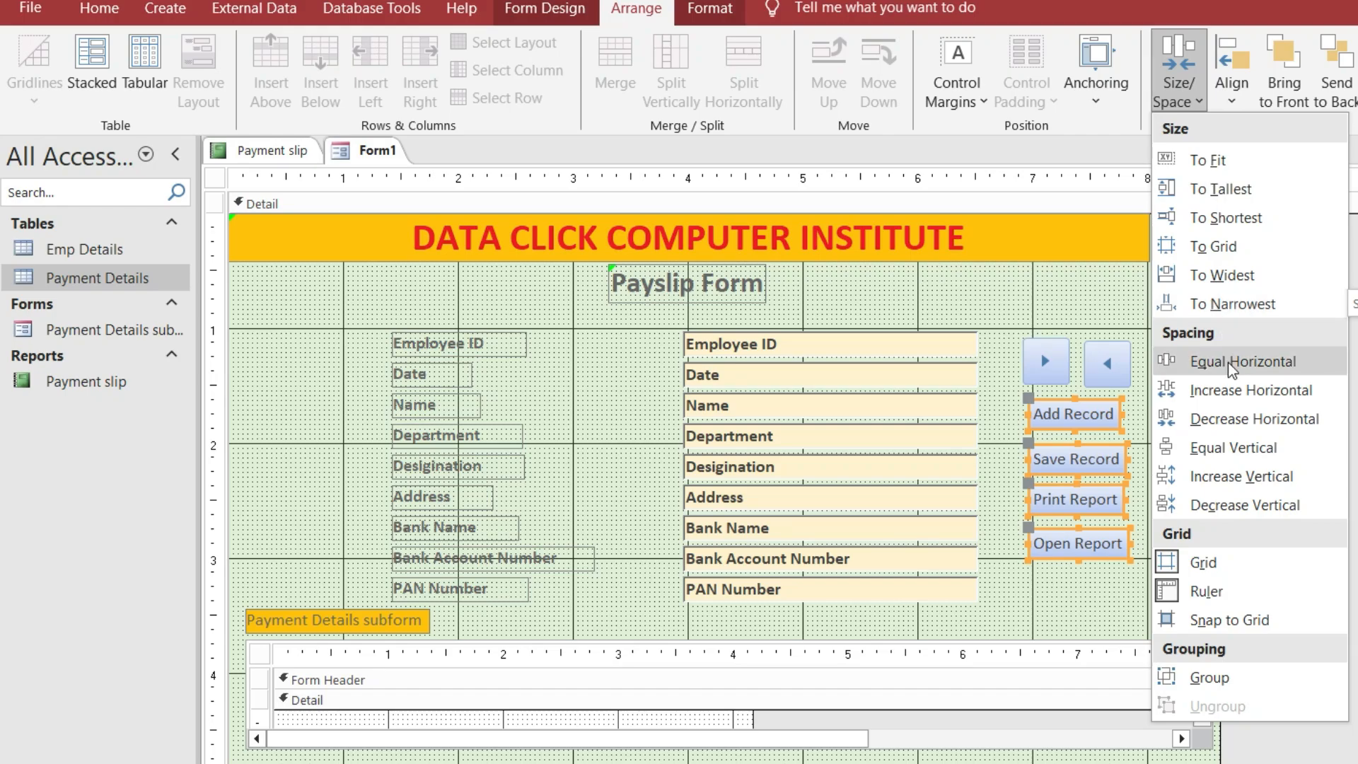
left_click(1219, 453)
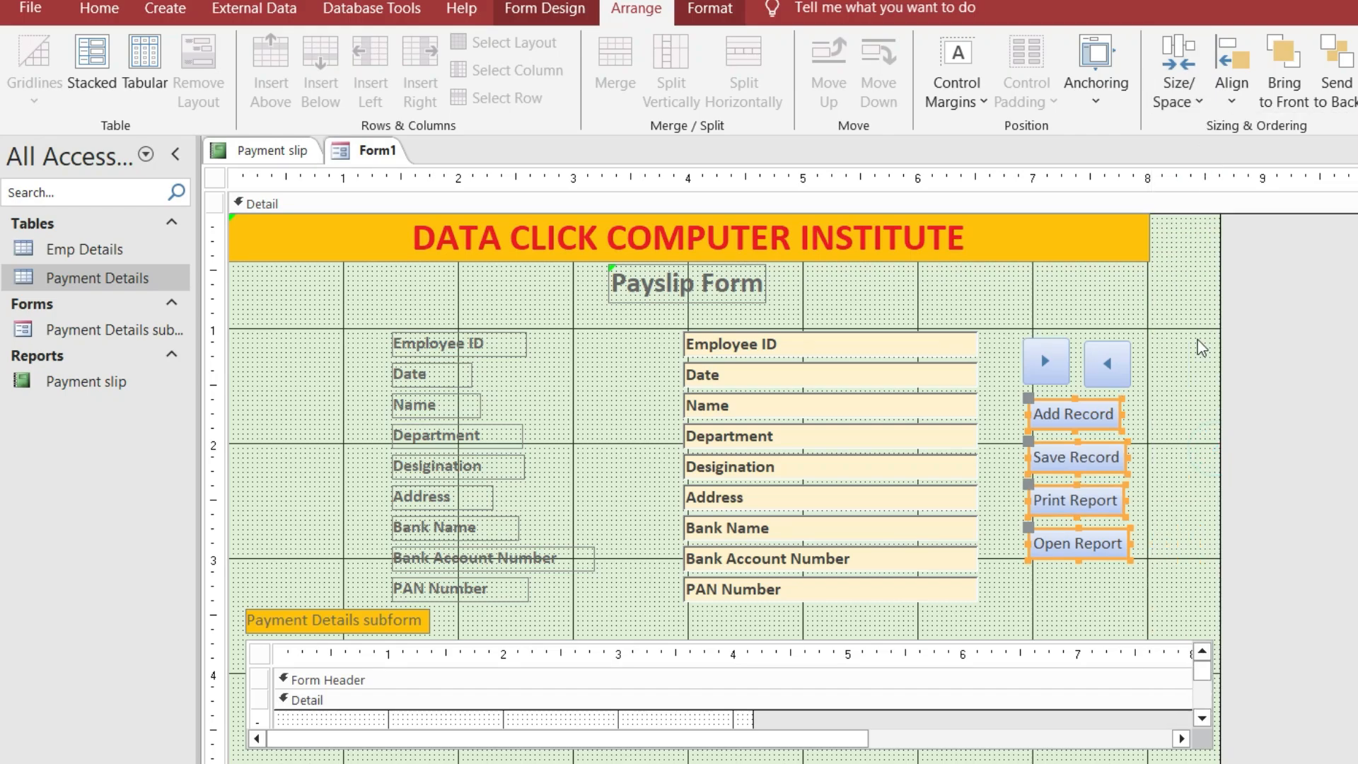
left_click(1231, 92)
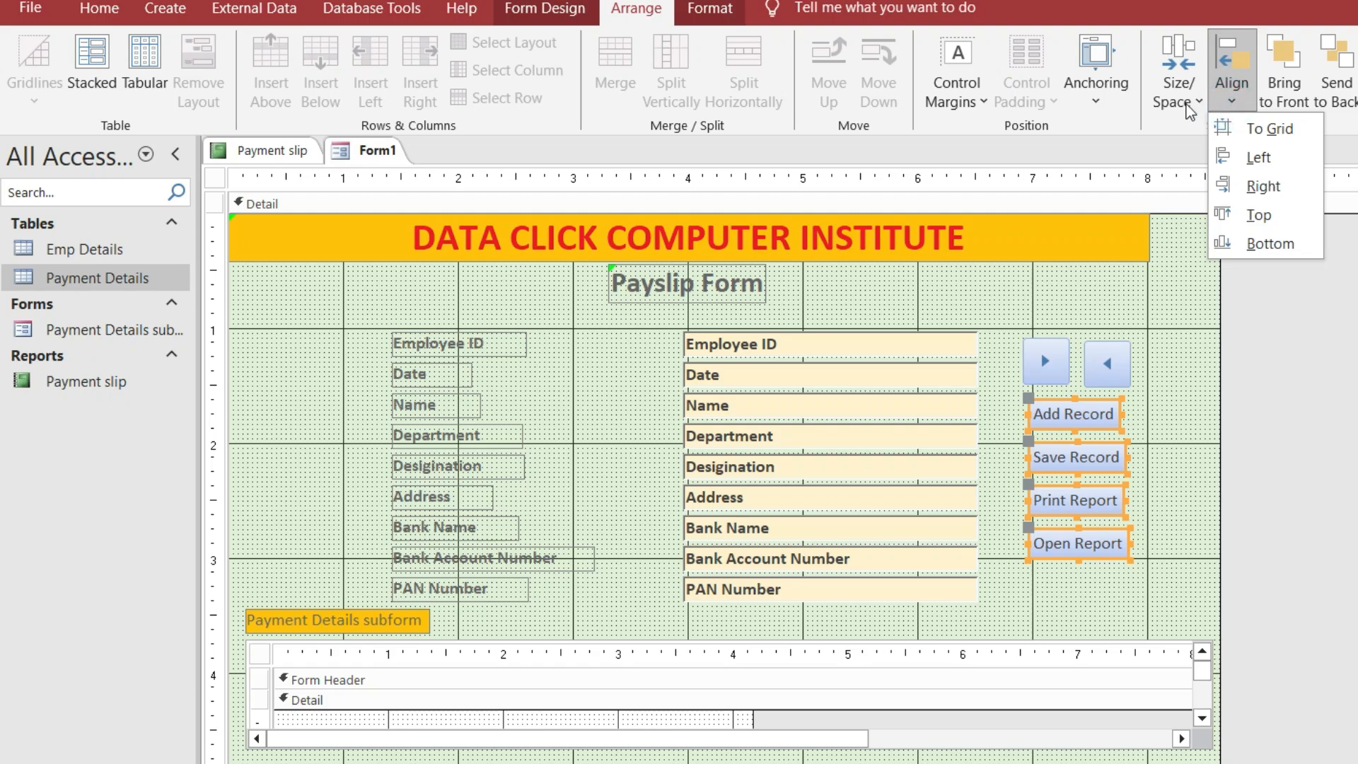
left_click(1114, 103)
left_click(1174, 91)
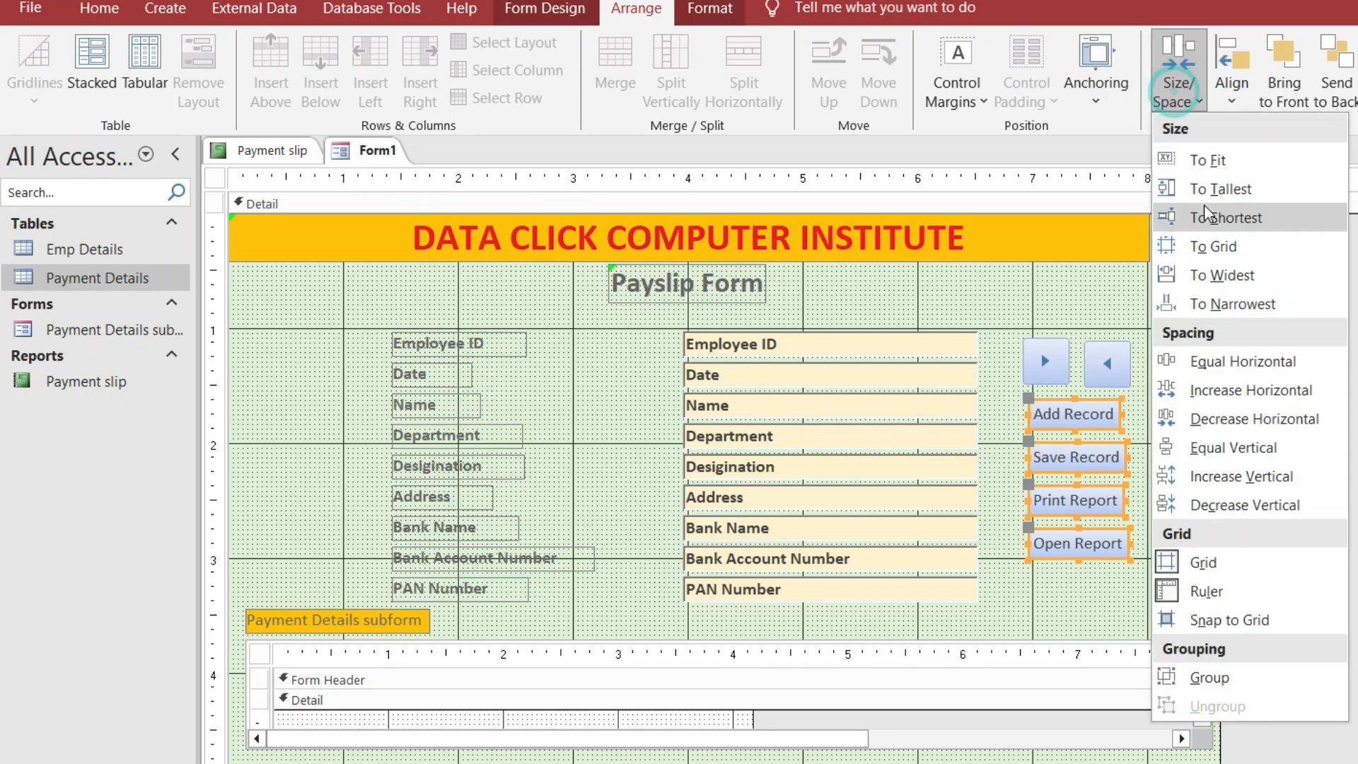
left_click(1216, 281)
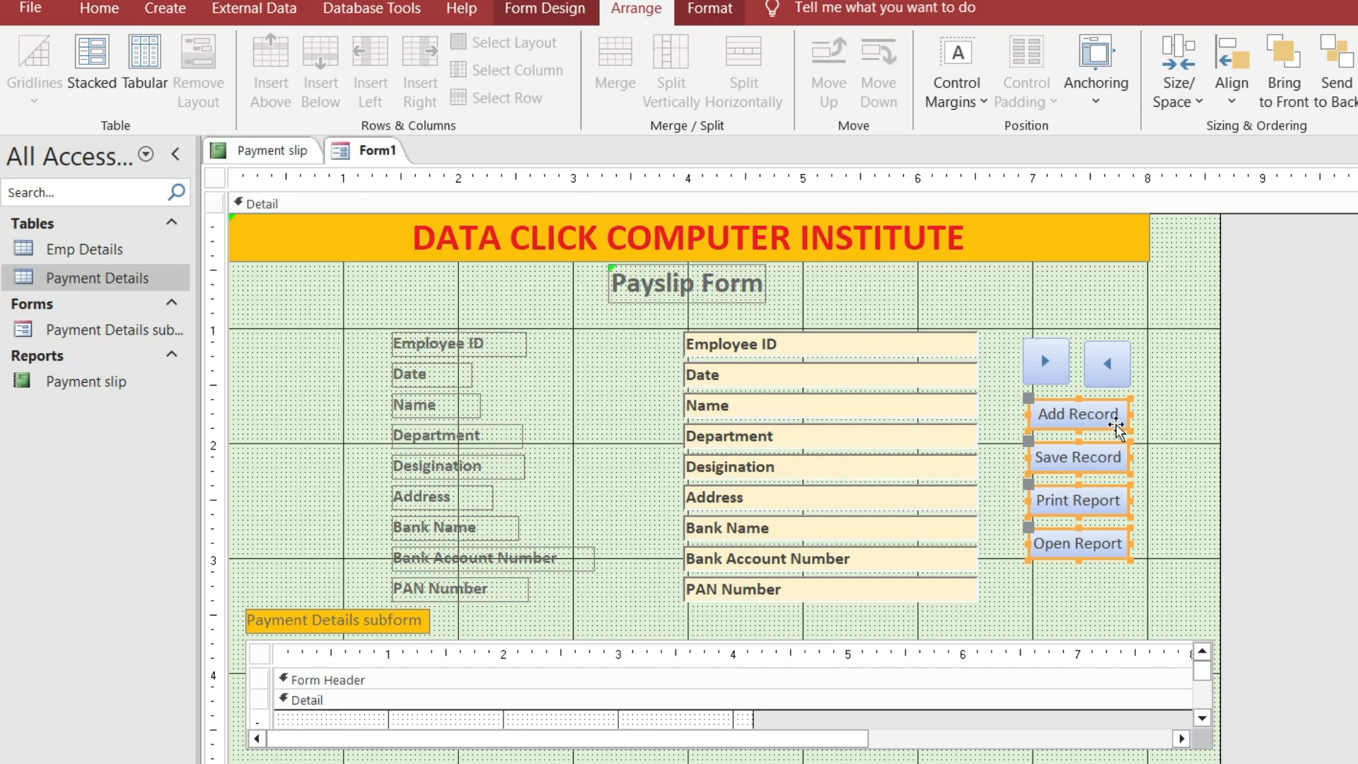
Apply a bevel shape effect to the four action buttons
left_click(710, 11)
left_click(1114, 99)
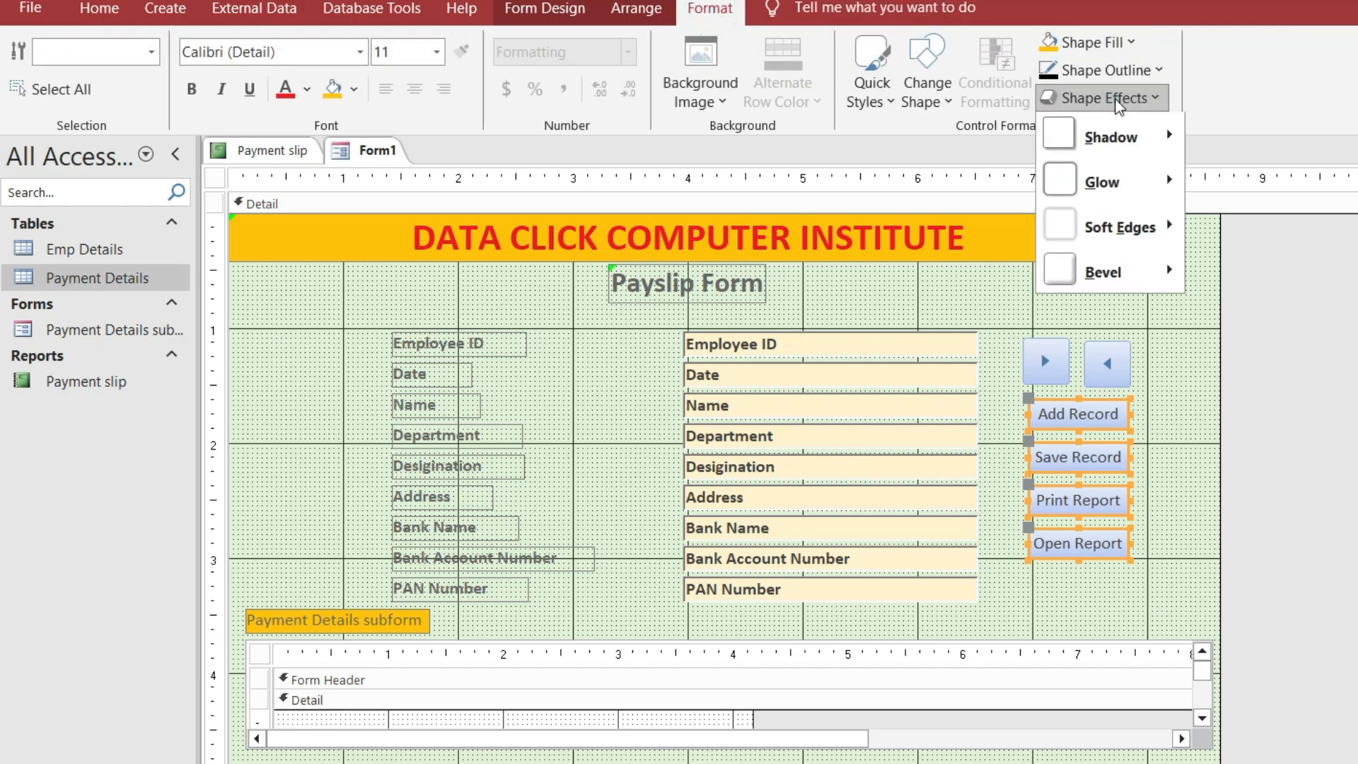
mouse_move(1093, 271)
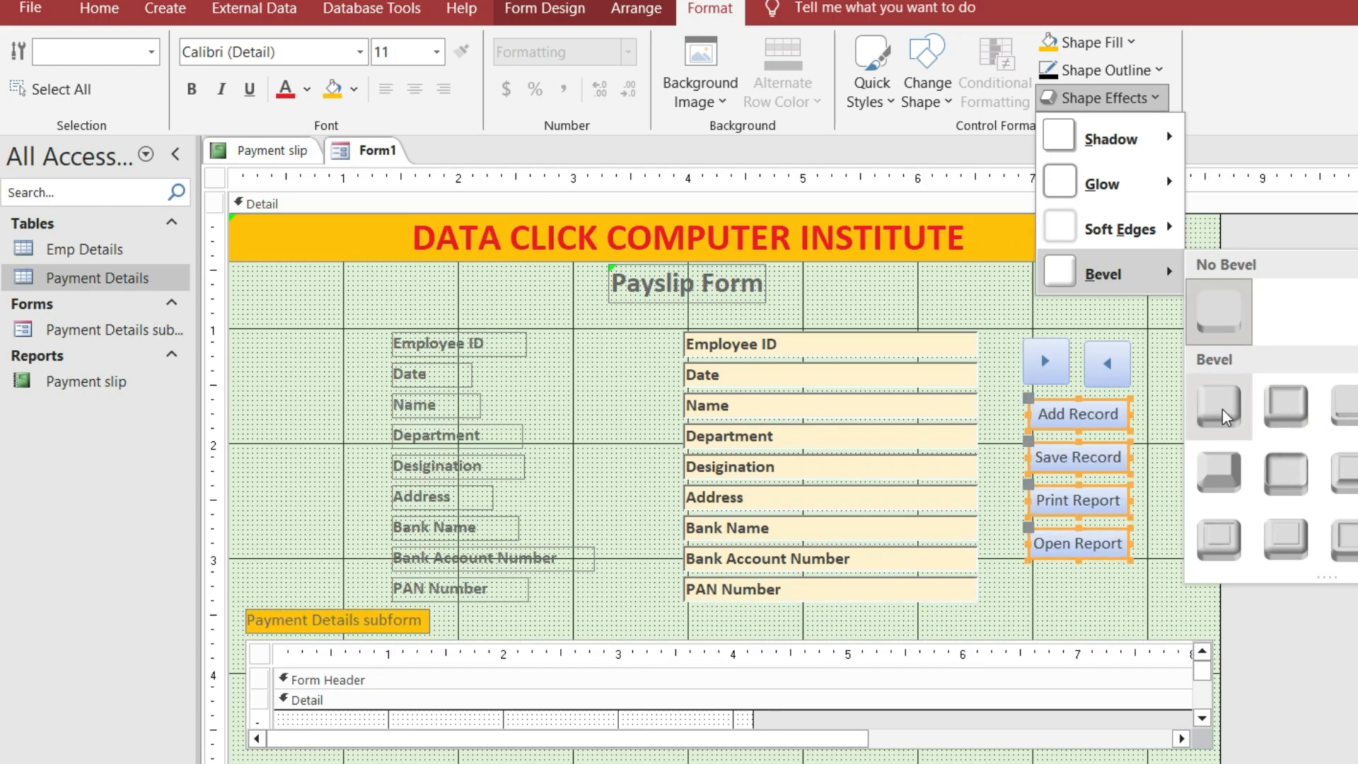
left_click(1286, 416)
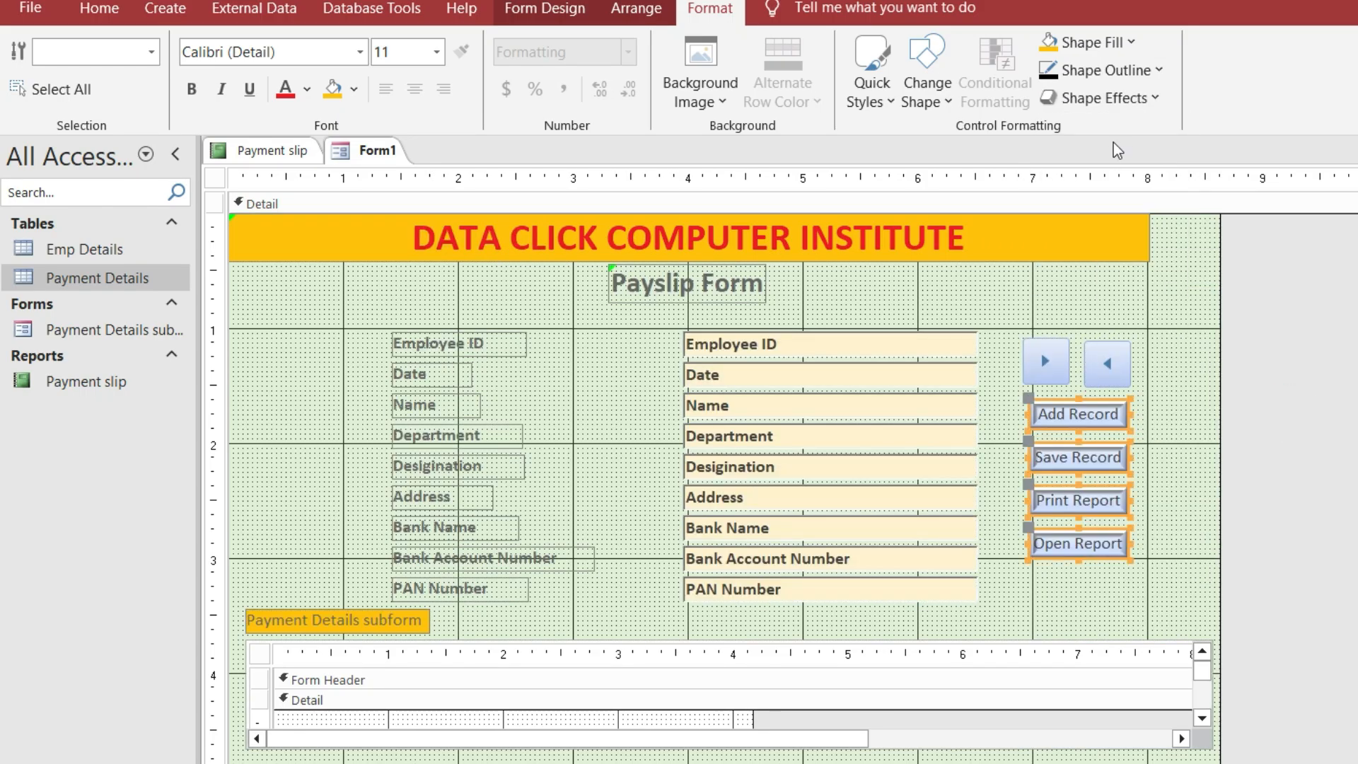
left_click(1115, 98)
mouse_move(1132, 274)
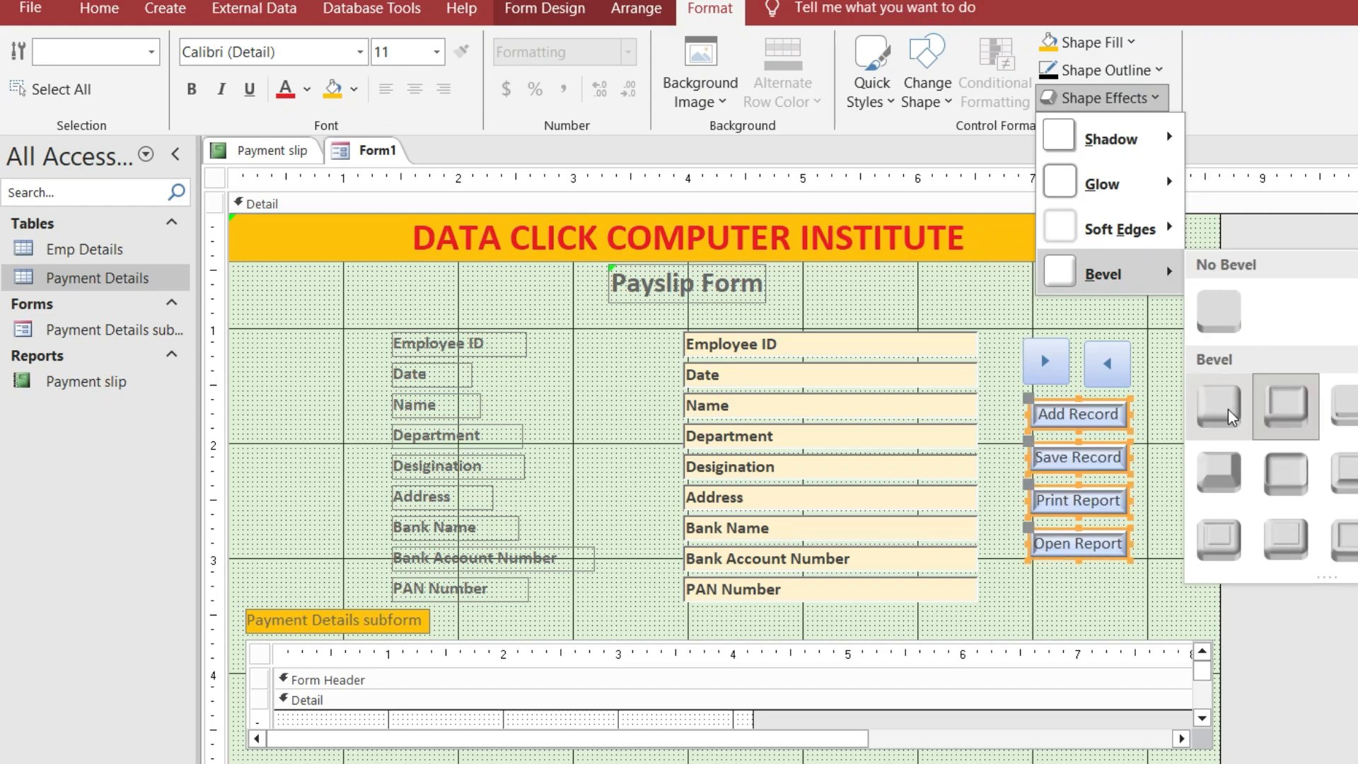
left_click(1221, 405)
Give the buttons a dark fill with bold white captions
left_click(1103, 42)
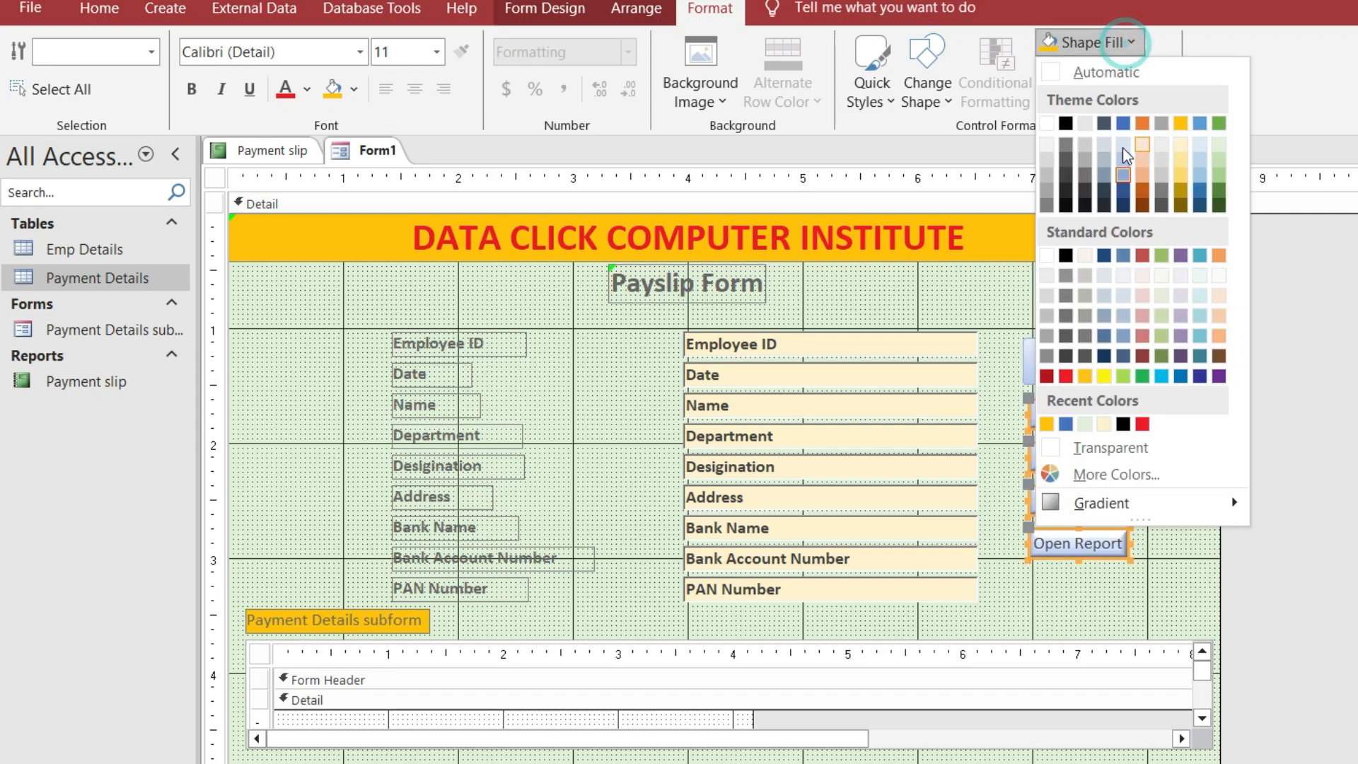
left_click(1100, 134)
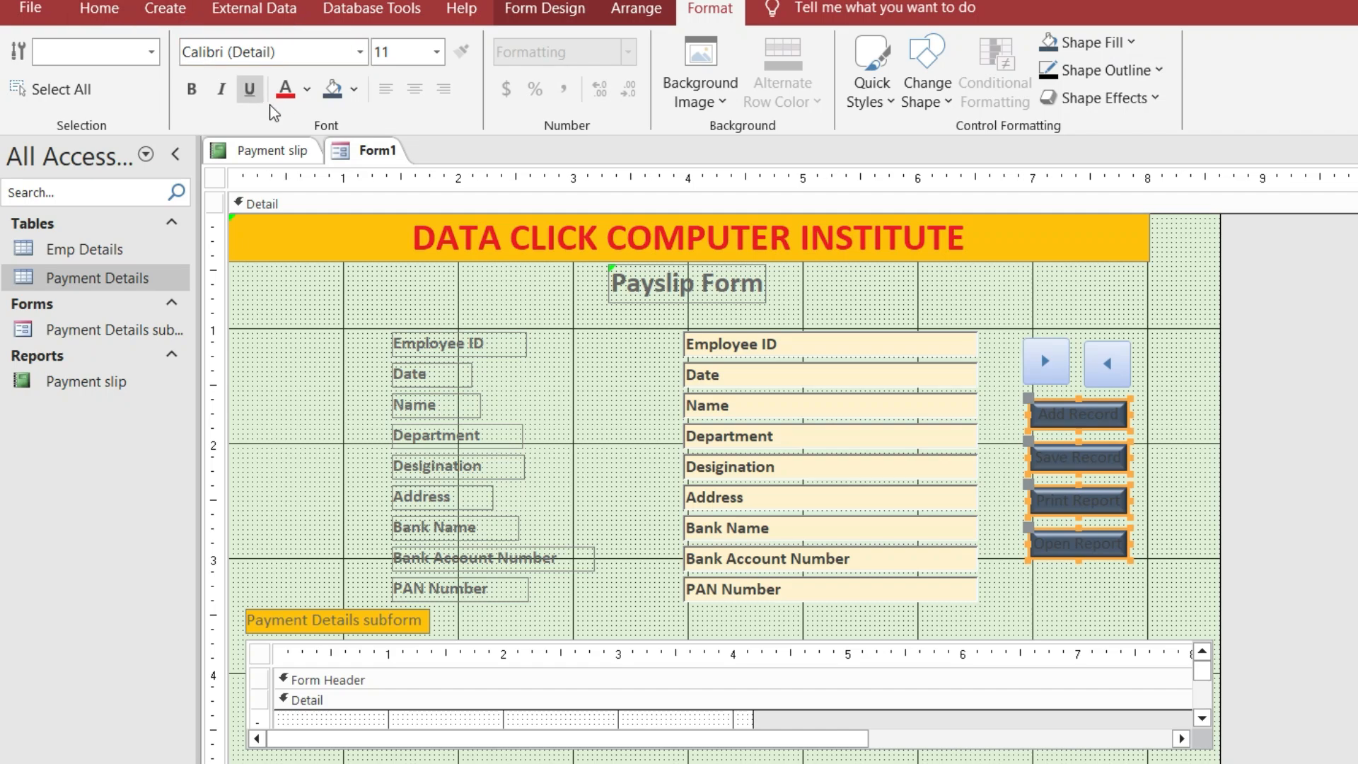
left_click(305, 89)
left_click(284, 172)
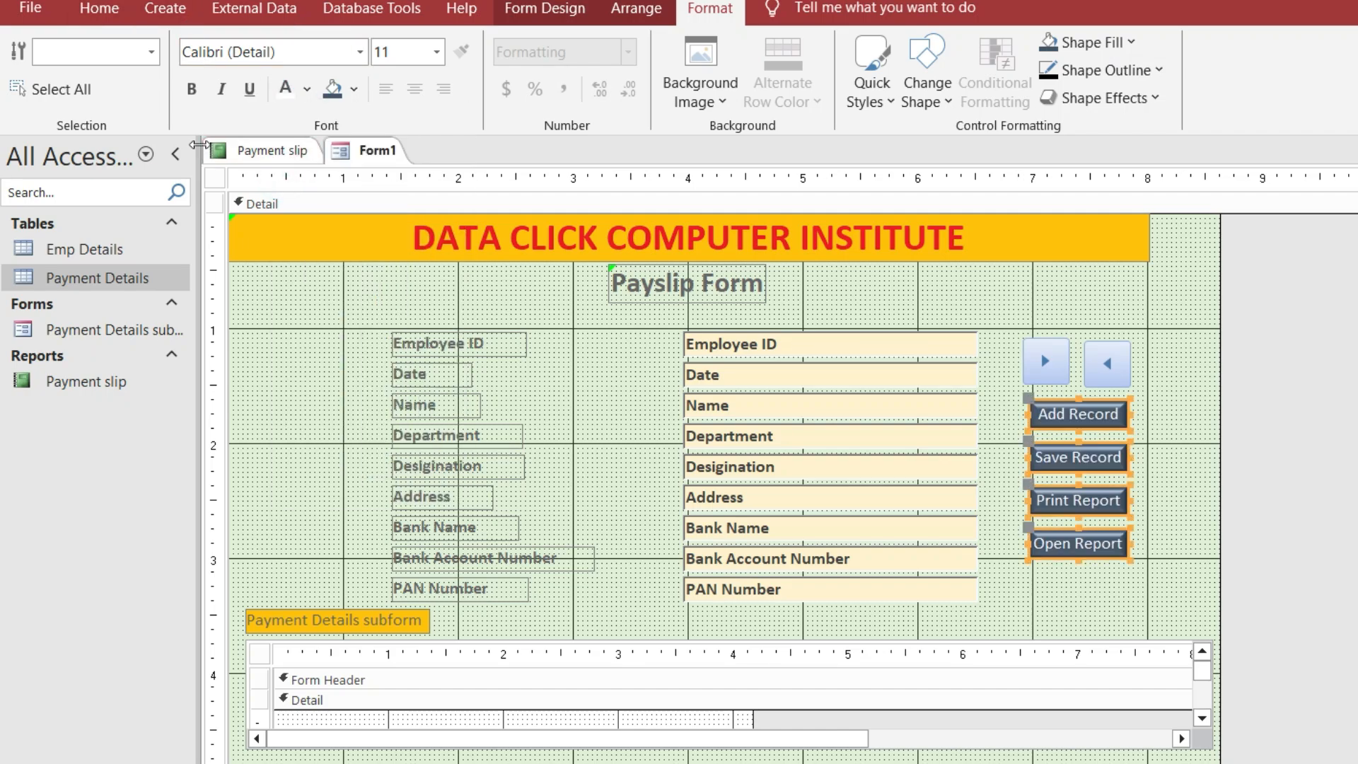
left_click(191, 91)
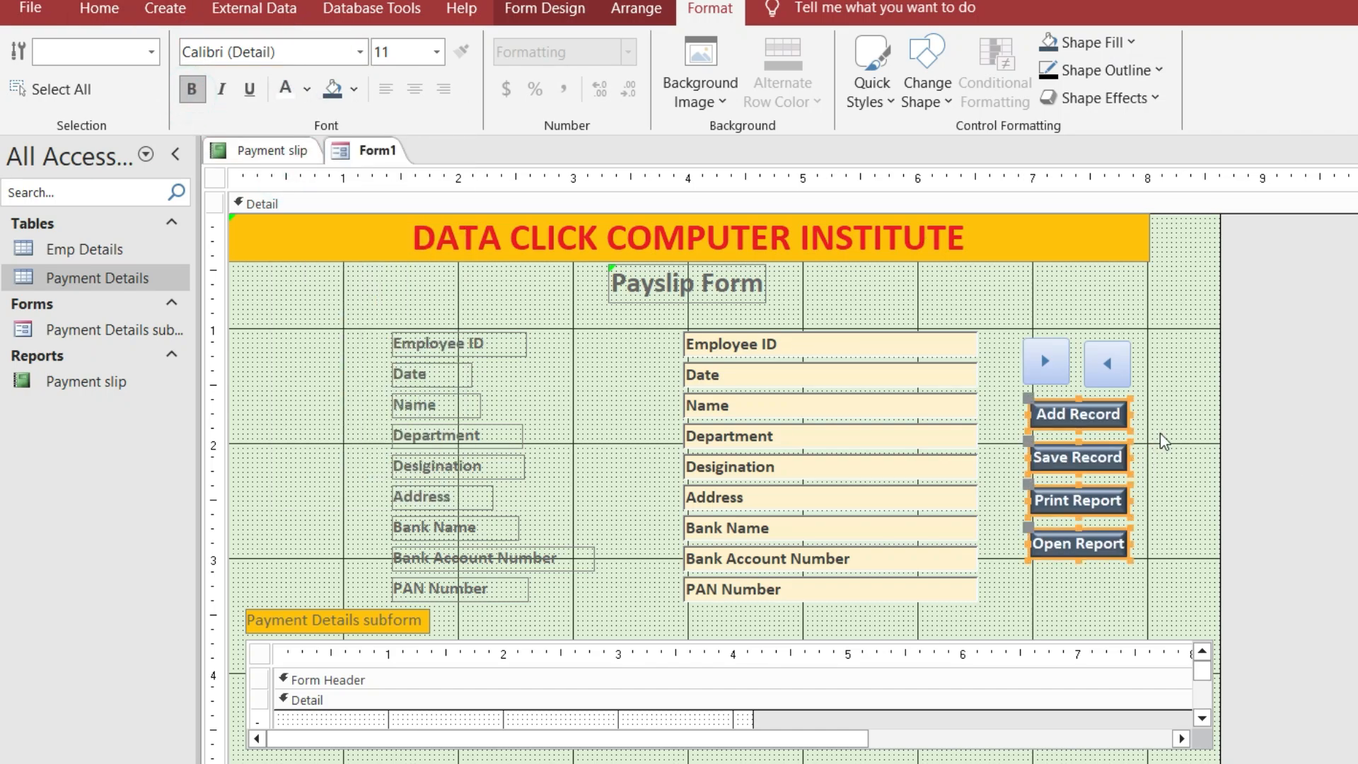
left_click(1066, 361)
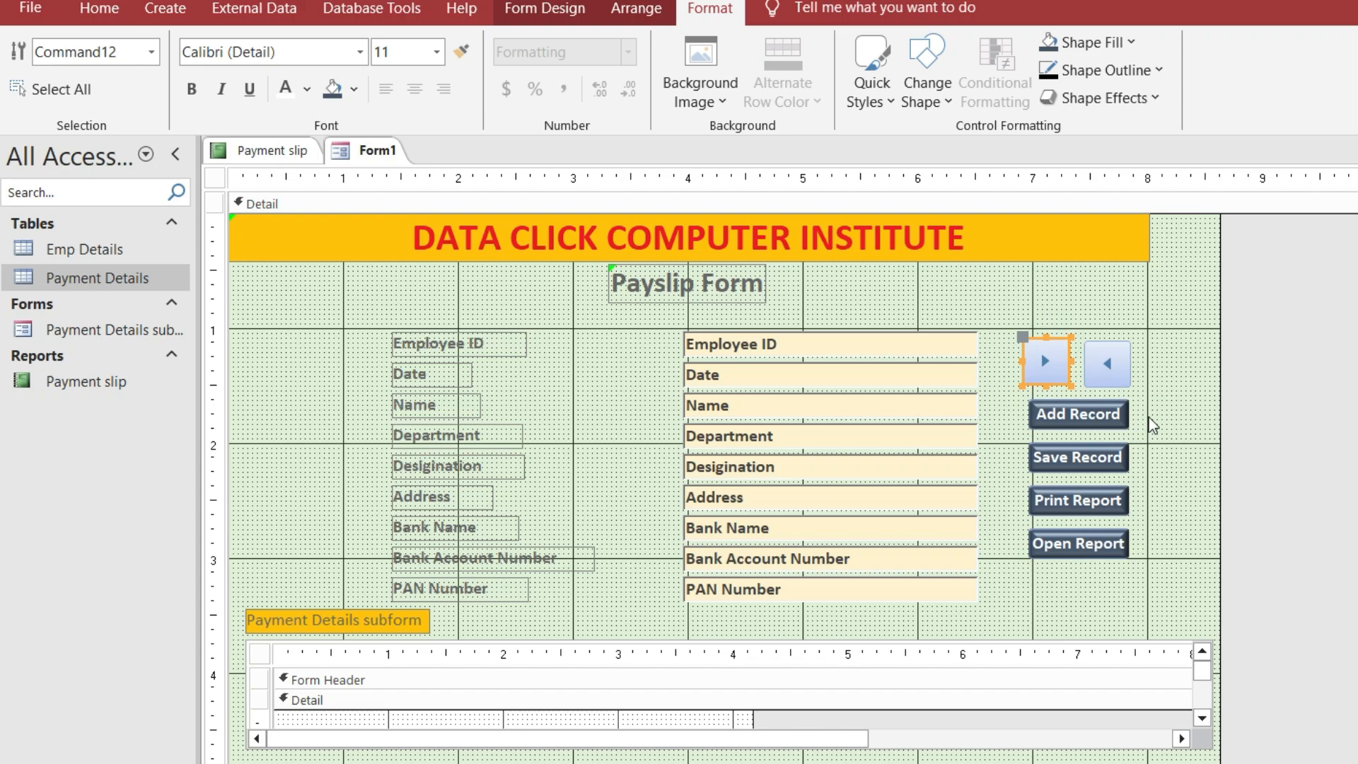
Enlarge the four captioned command buttons by dragging their corner sizing handle
left_click_drag(1150, 400, 1019, 559)
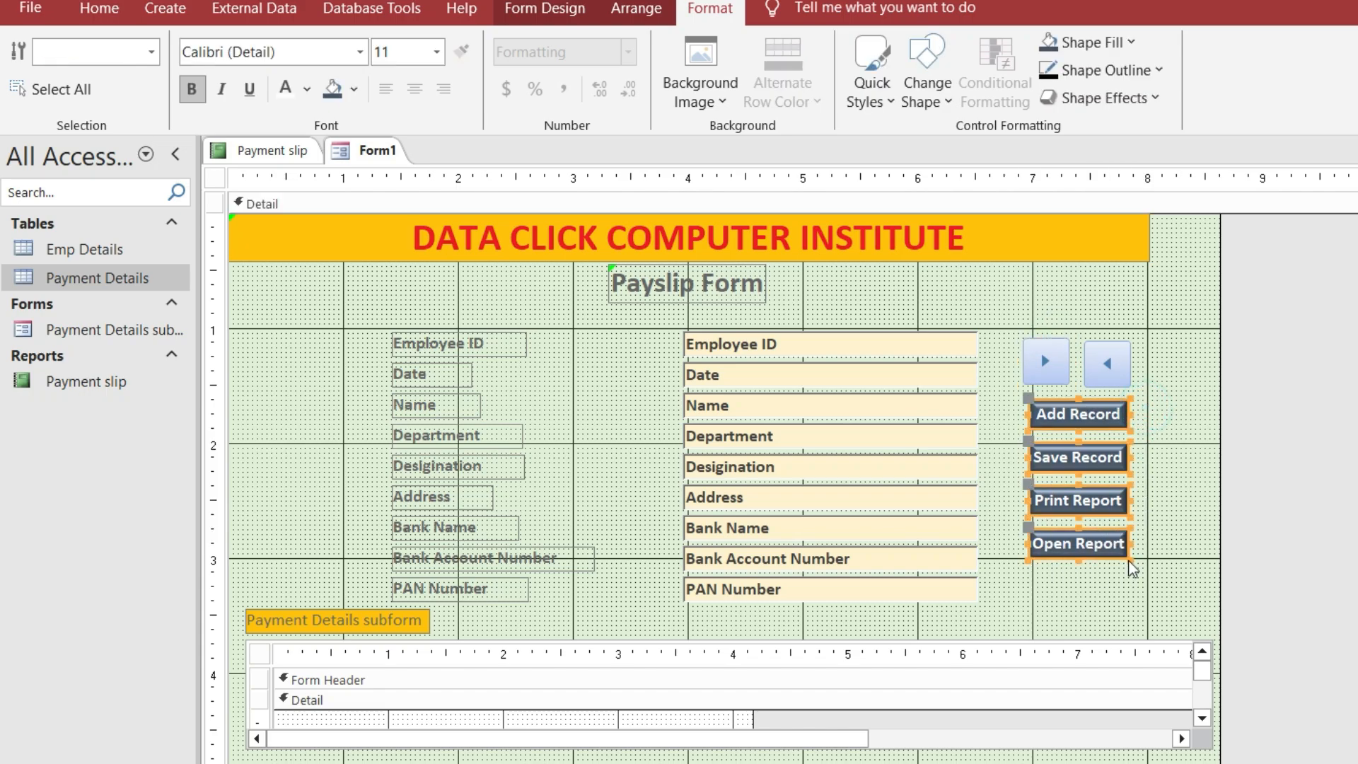
left_click(1132, 569)
left_click(1121, 552)
left_click_drag(1155, 416, 1016, 531)
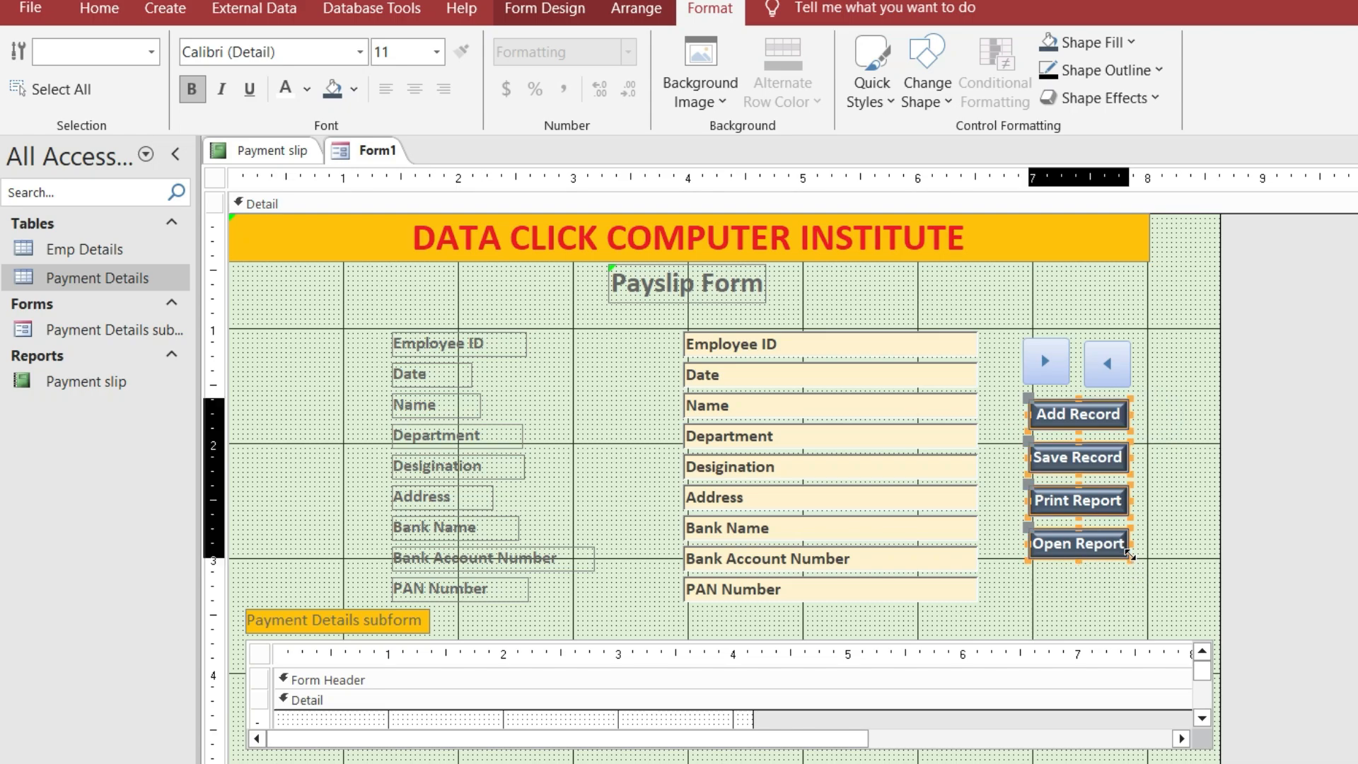
left_click_drag(1130, 559, 1136, 568)
left_click(1176, 509)
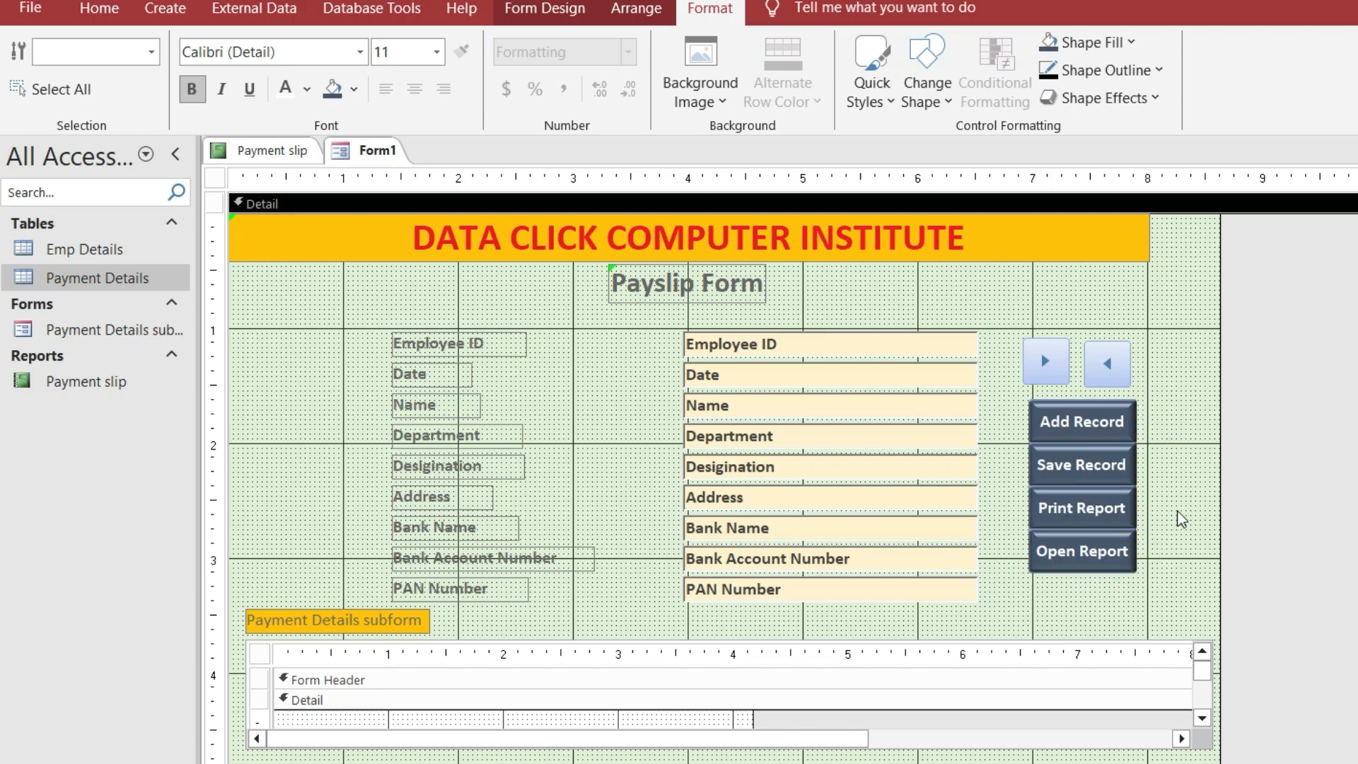
Nudge the previous- and next-record arrow buttons into line with each other
left_click(1108, 374)
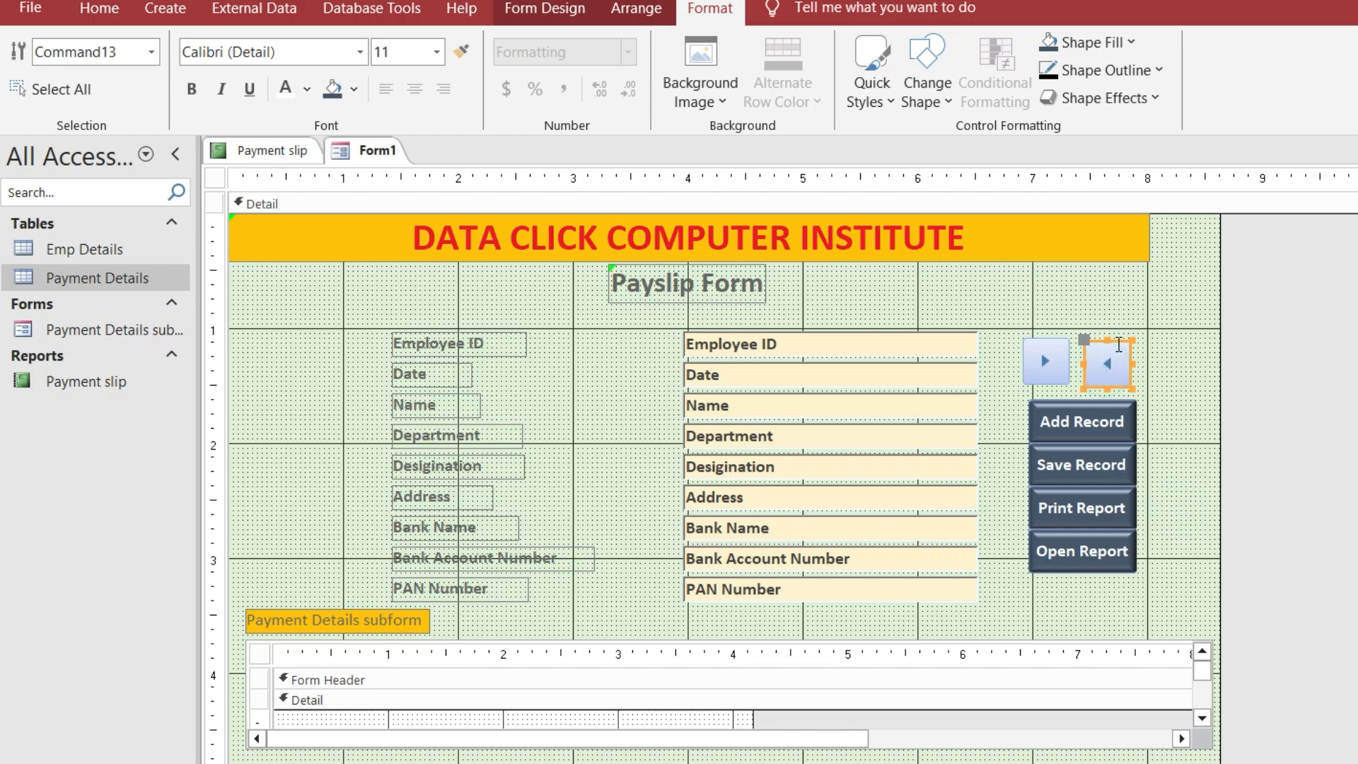
left_click(1153, 385)
left_click(1119, 380)
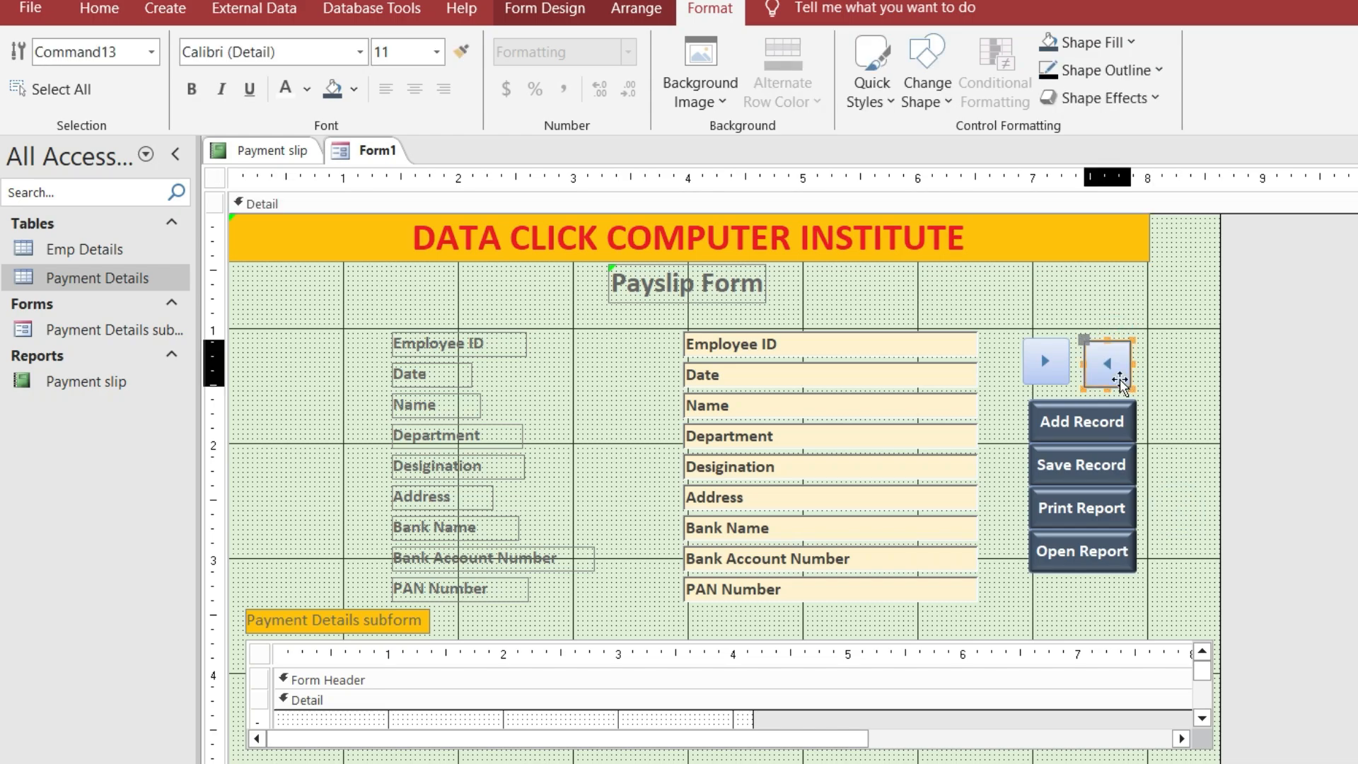
left_click_drag(1119, 379, 1125, 373)
left_click(1059, 380)
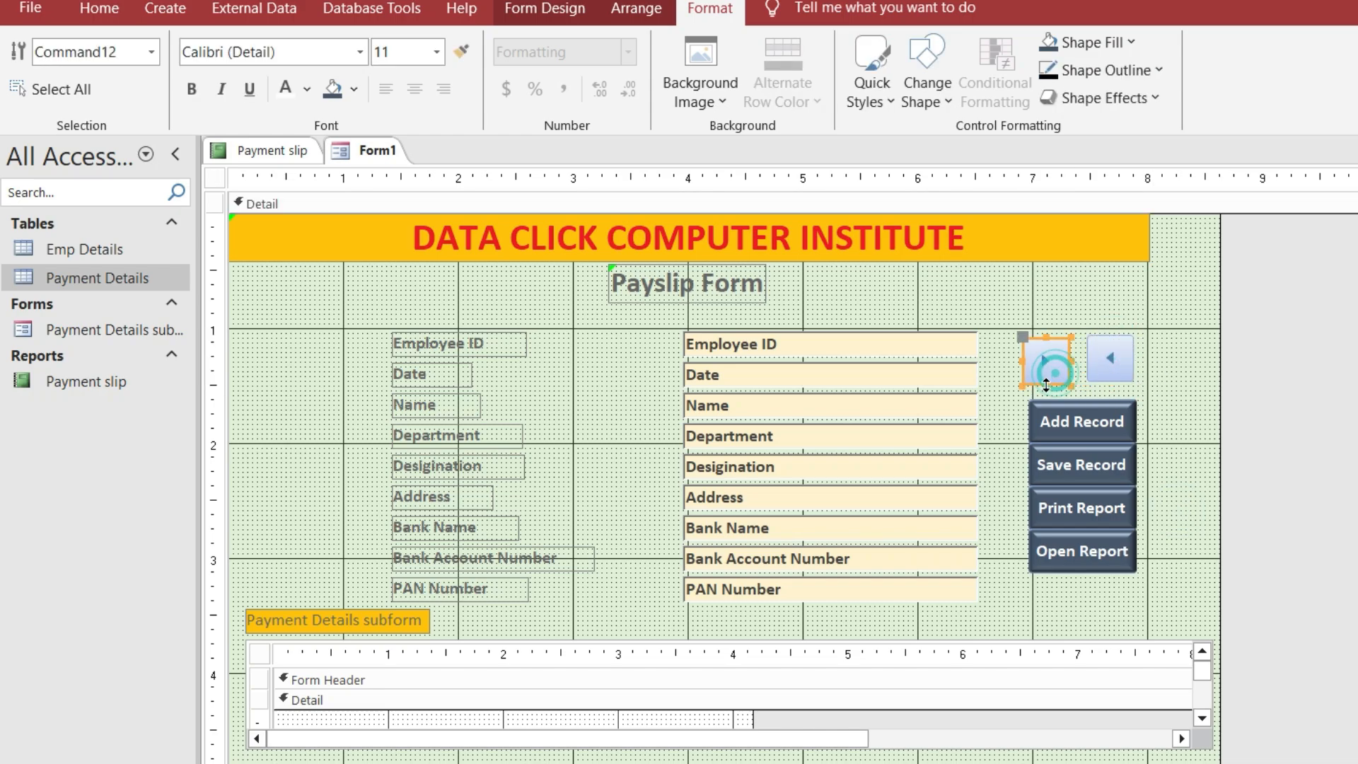
left_click(1007, 355)
left_click(1059, 380)
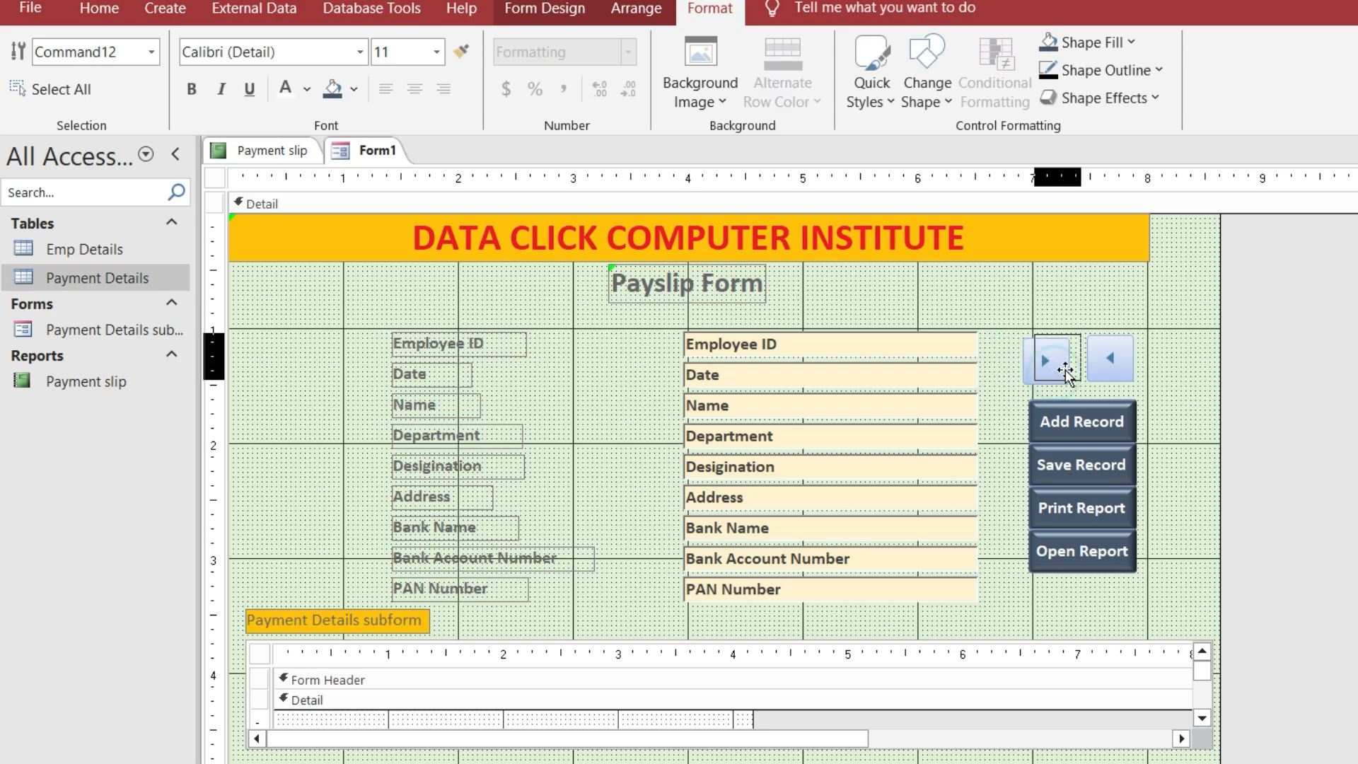
left_click_drag(1059, 380, 1068, 375)
left_click(1192, 370)
left_click(1117, 372)
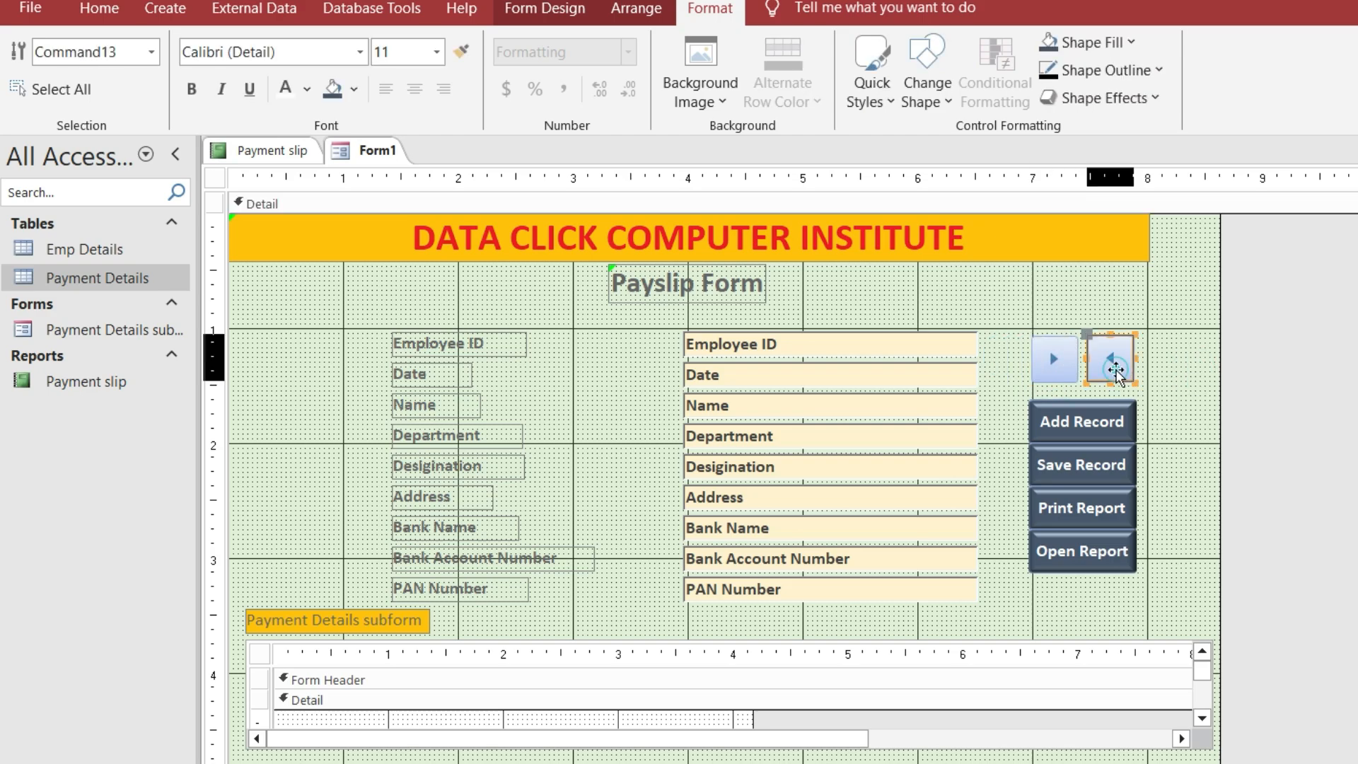
left_click(1182, 373)
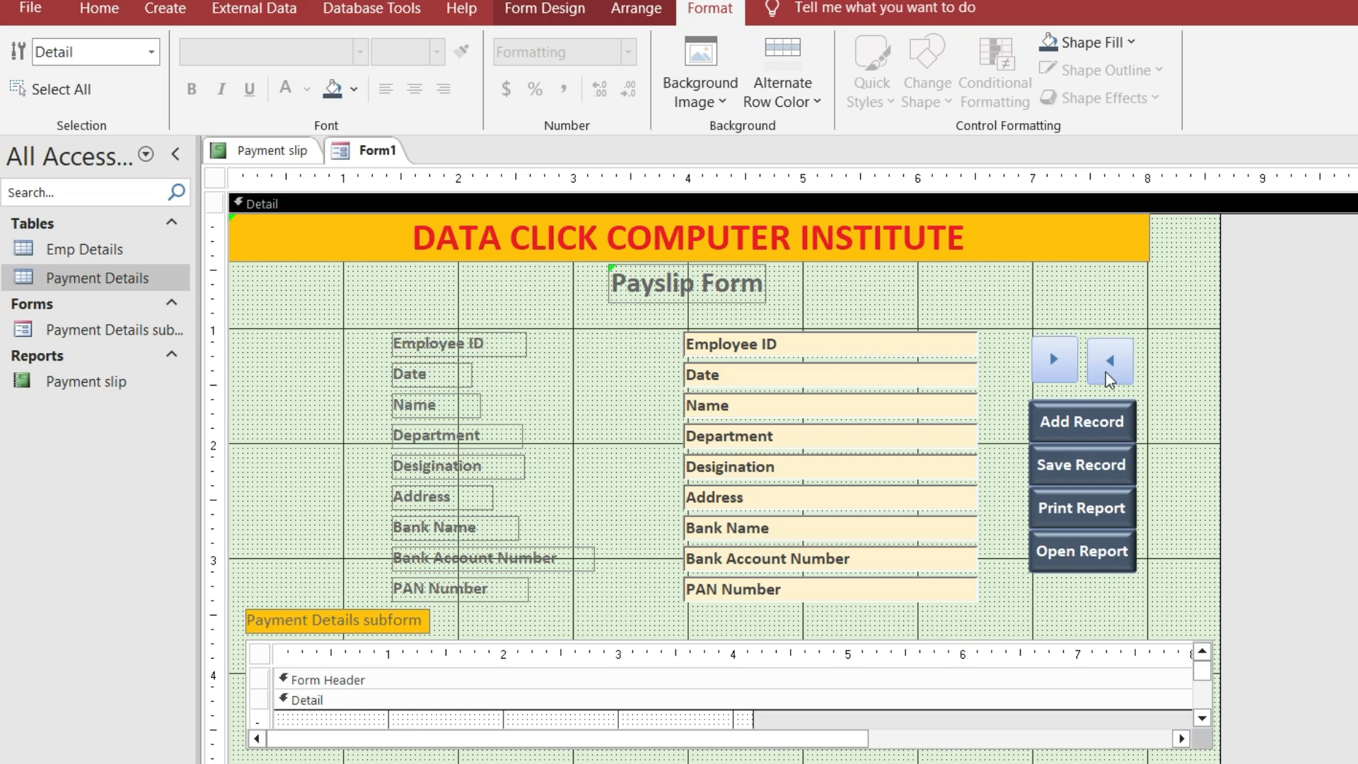
Shift the four command buttons slightly right and realign the two arrow buttons
left_click_drag(1005, 391, 1173, 584)
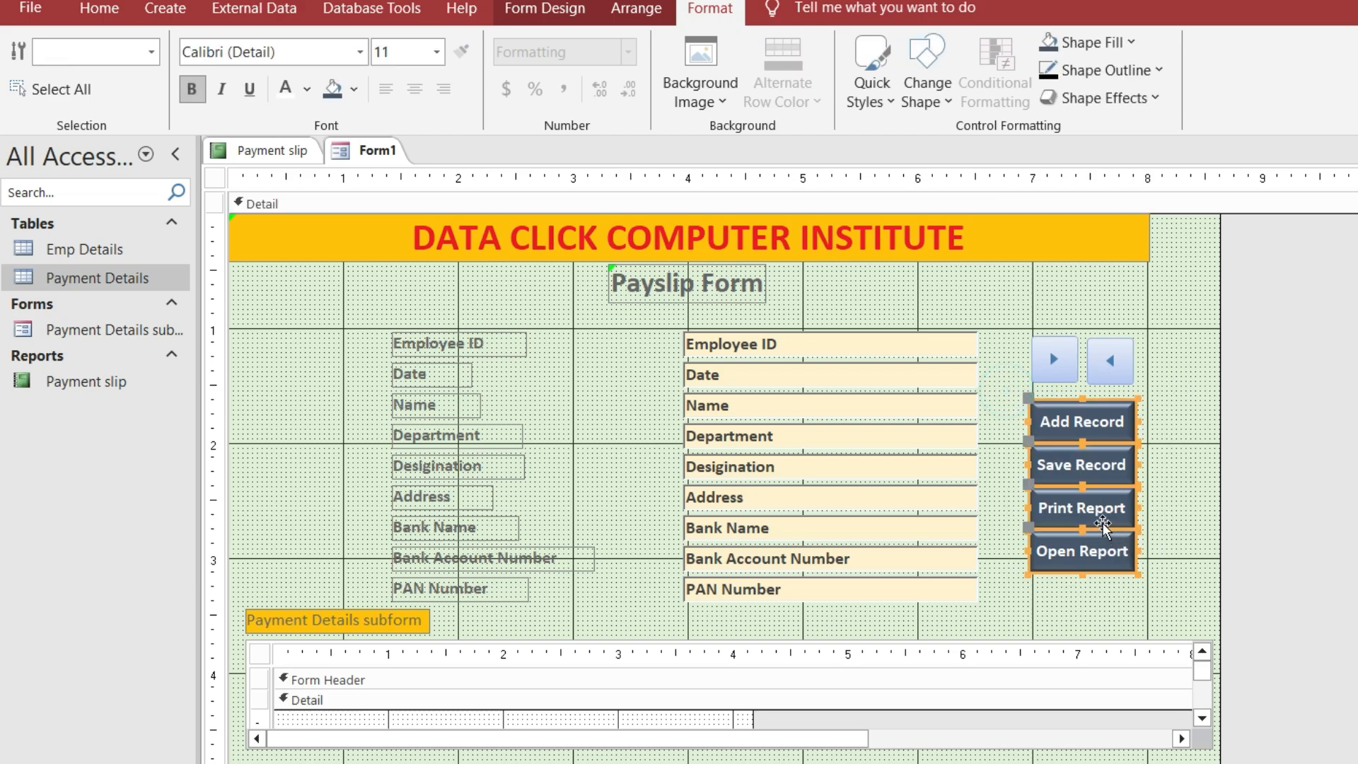
left_click_drag(1100, 521, 1108, 523)
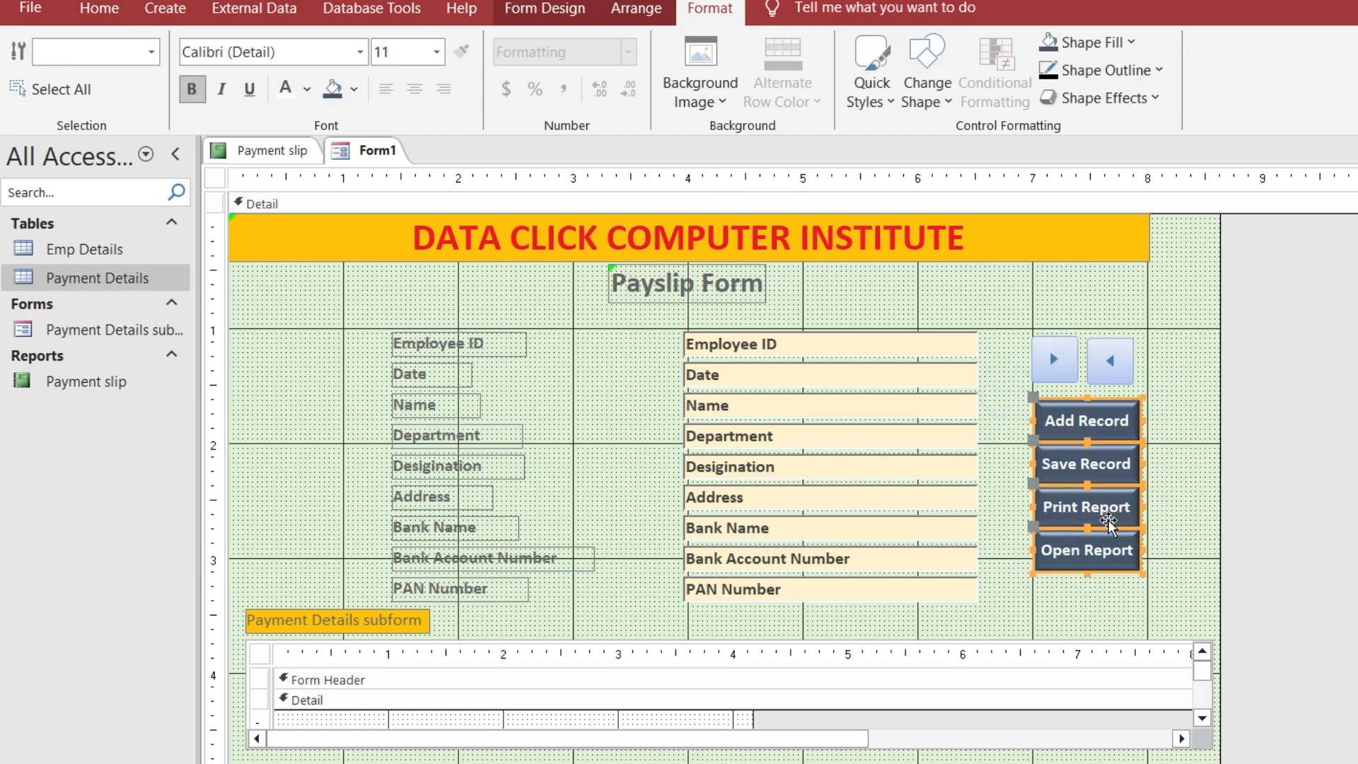
left_click(1188, 470)
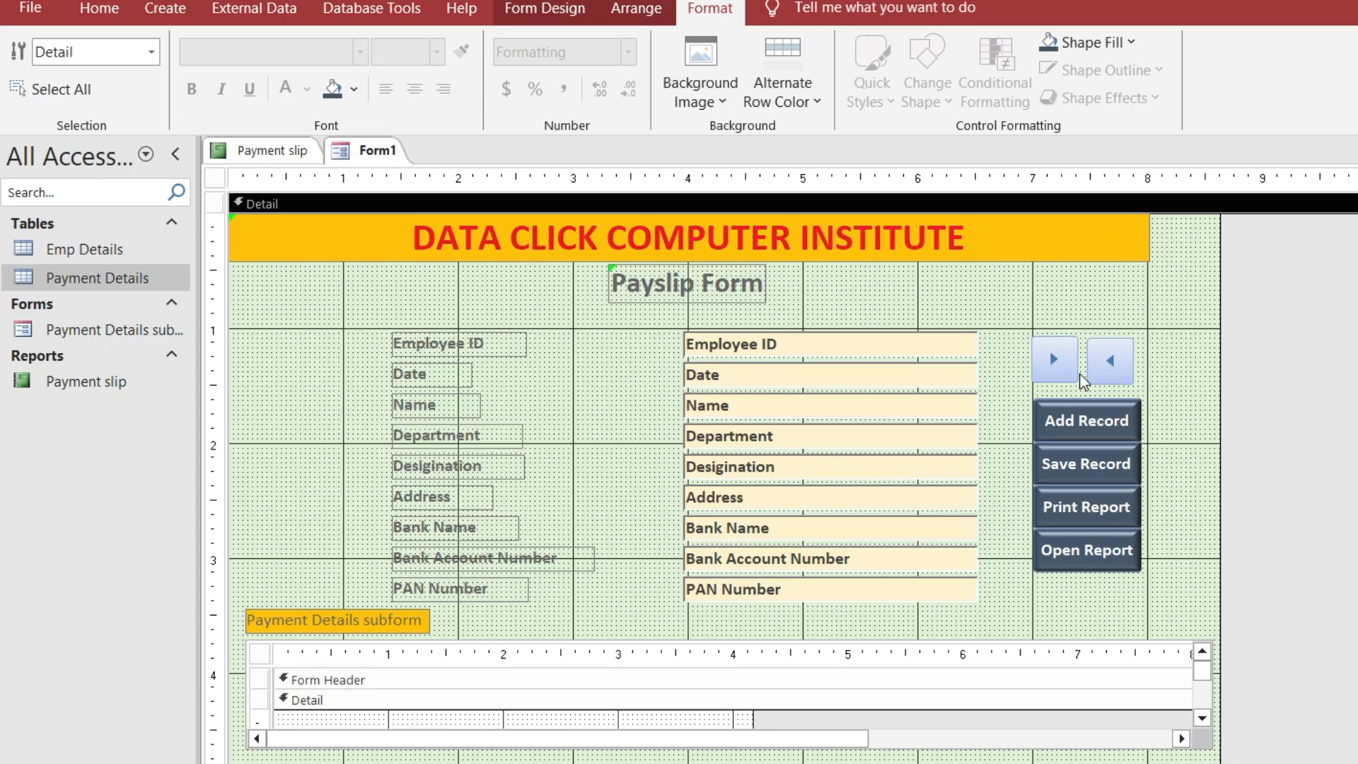
left_click_drag(1069, 374, 1067, 379)
left_click(1119, 379)
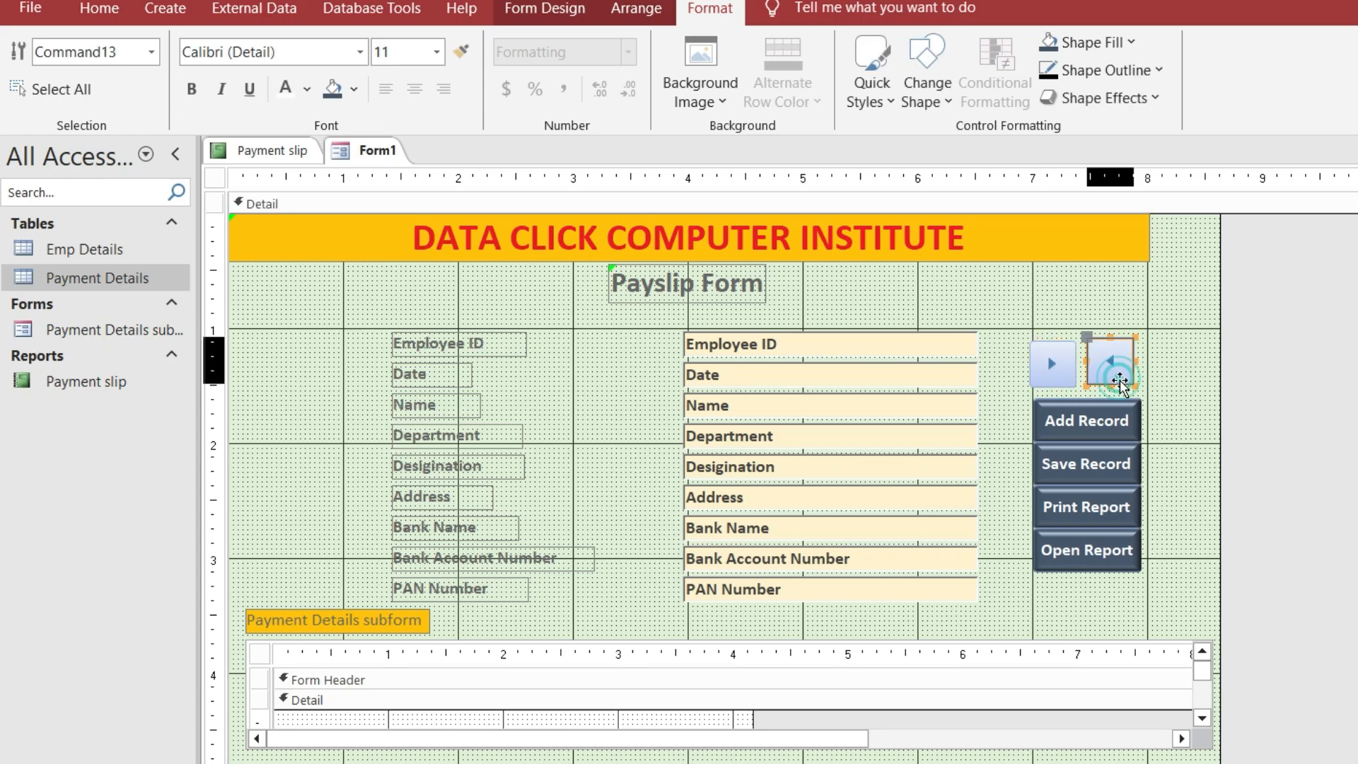
left_click(1170, 379)
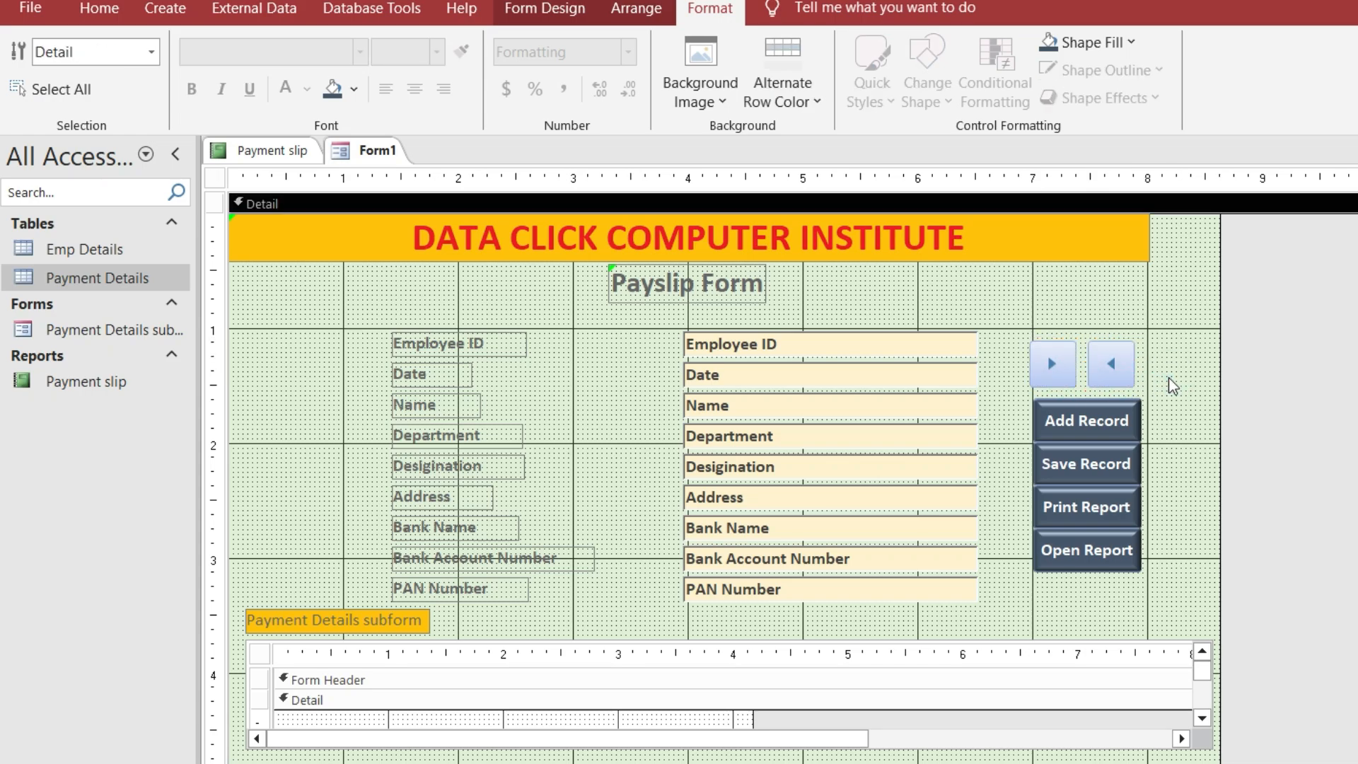
left_click_drag(1116, 372, 1077, 373)
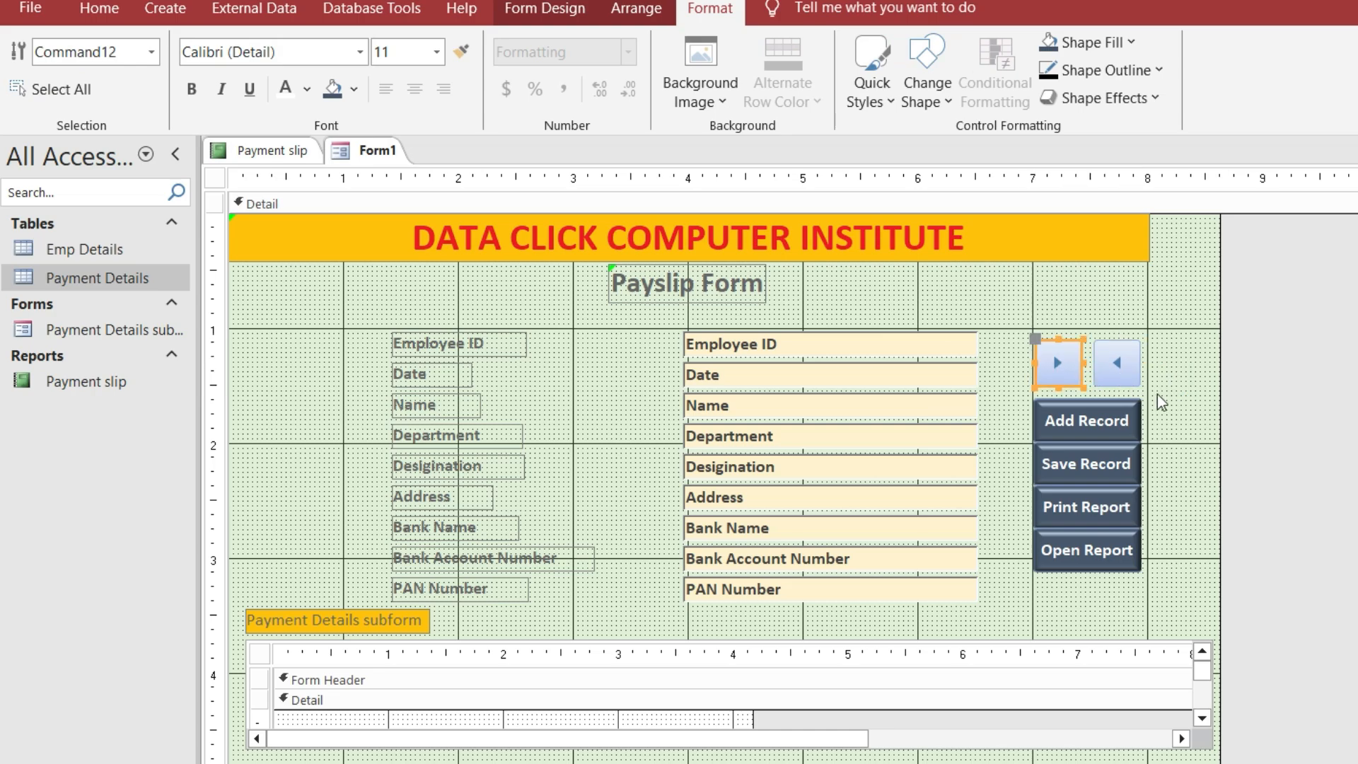
left_click(1176, 396)
Move the command button column a little further right and reselect the previous-record arrow
left_click_drag(1163, 410, 1130, 555)
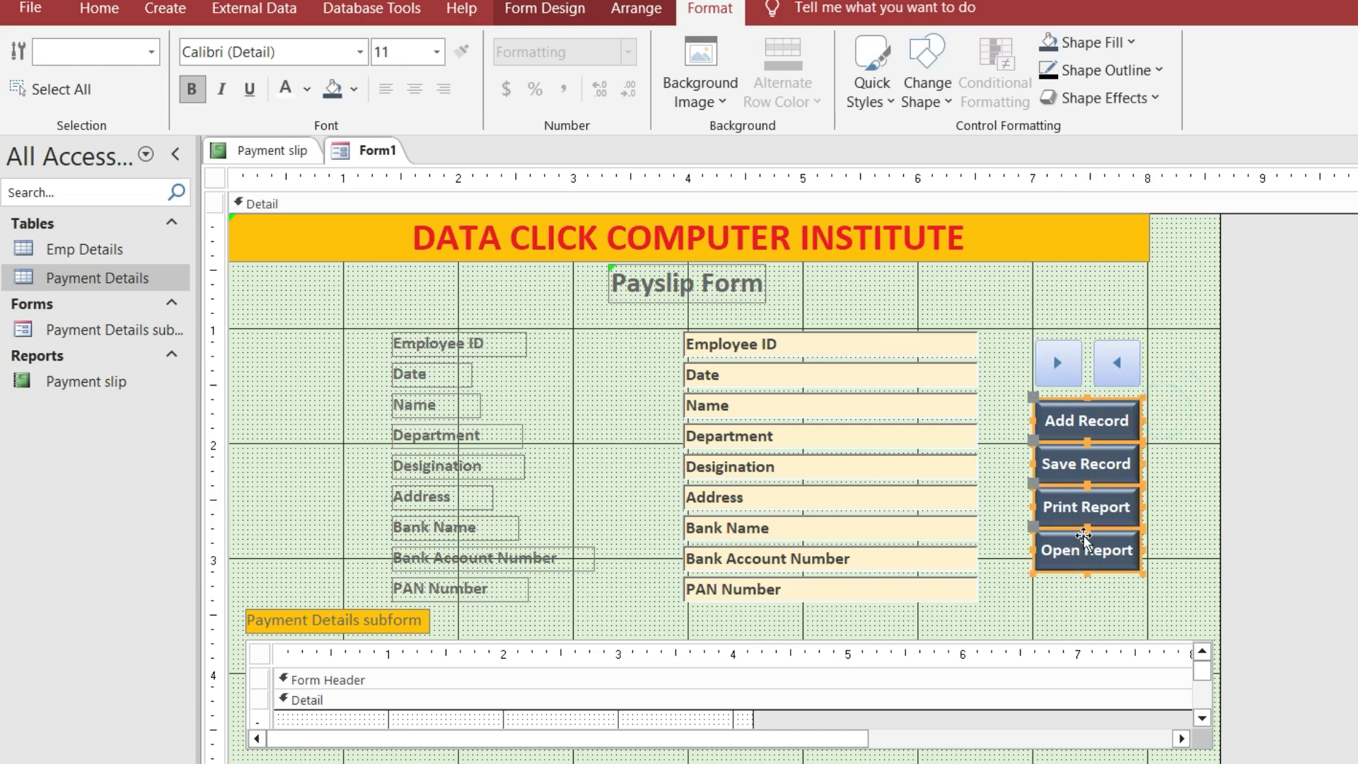
left_click_drag(1110, 478, 1115, 478)
left_click(1171, 433)
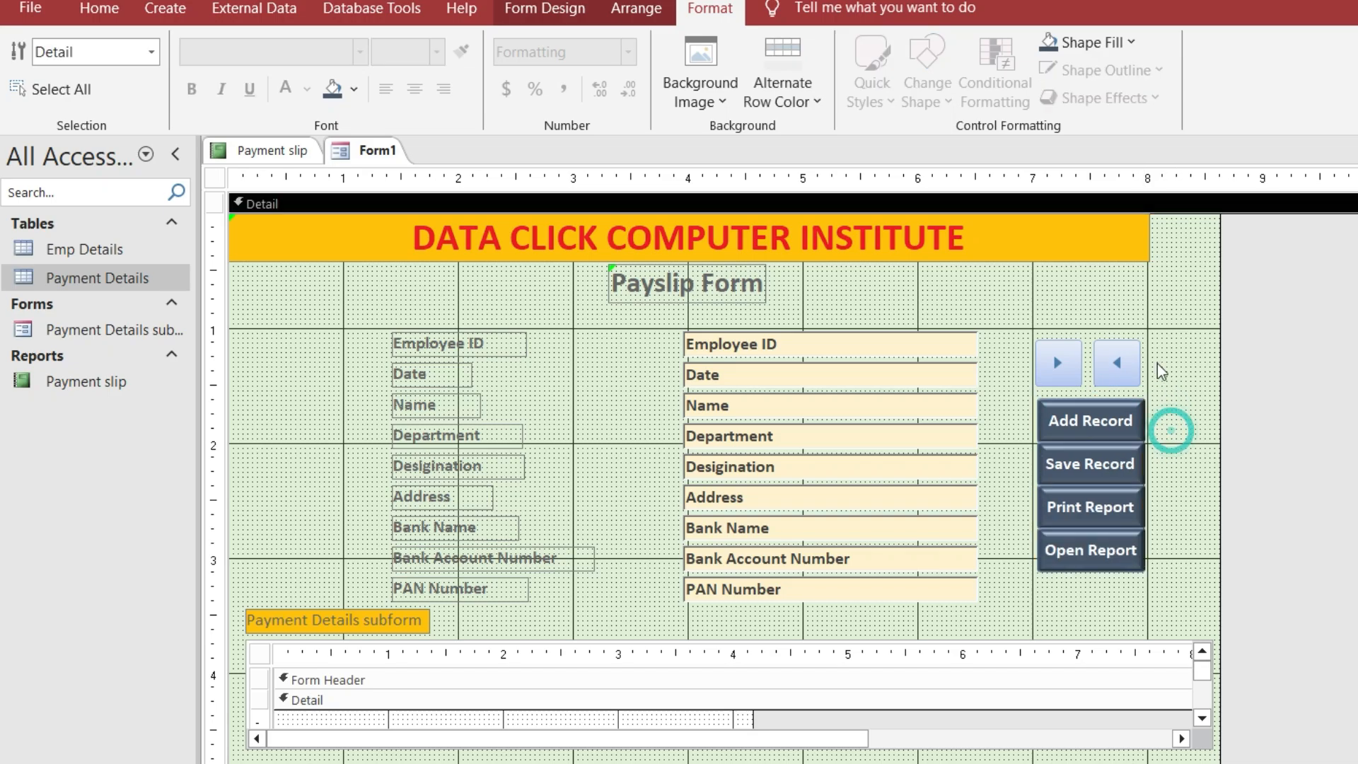
left_click_drag(1167, 398, 1078, 584)
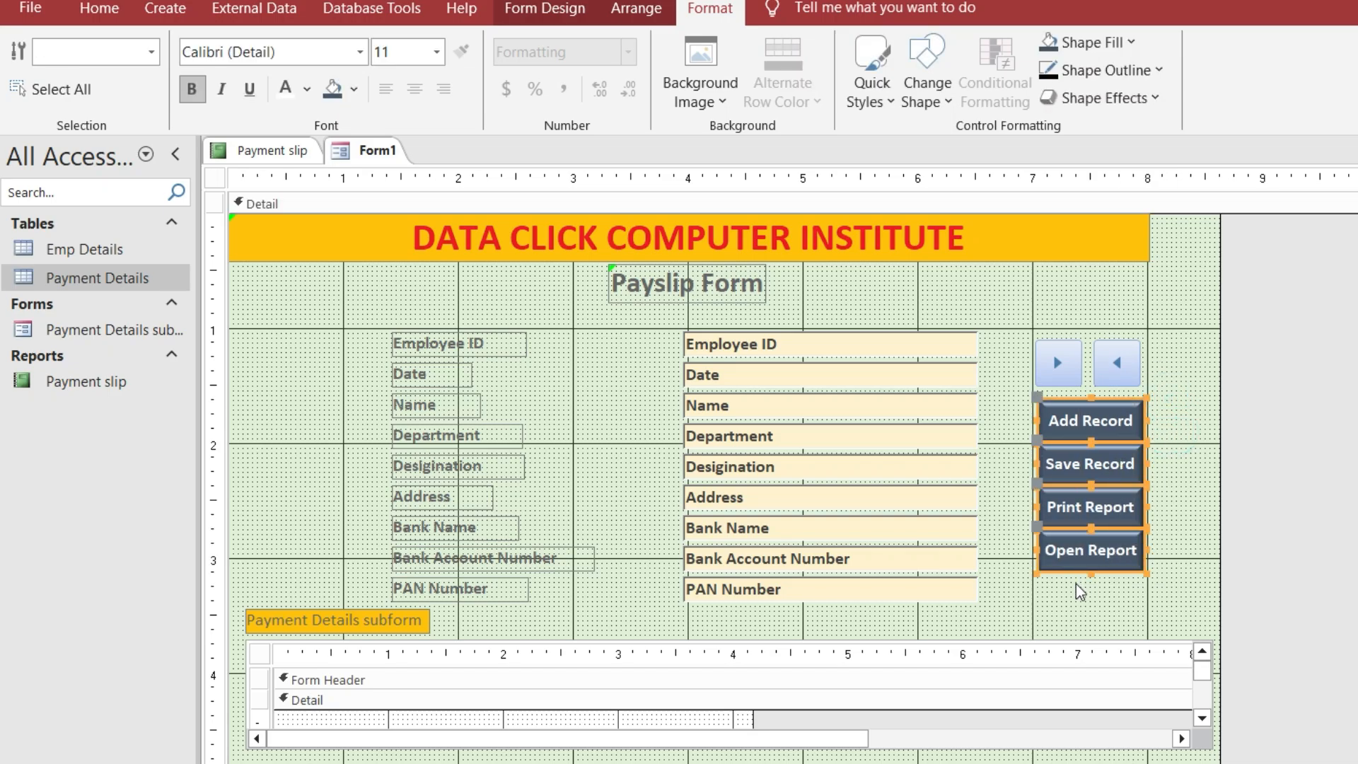
left_click(1155, 384)
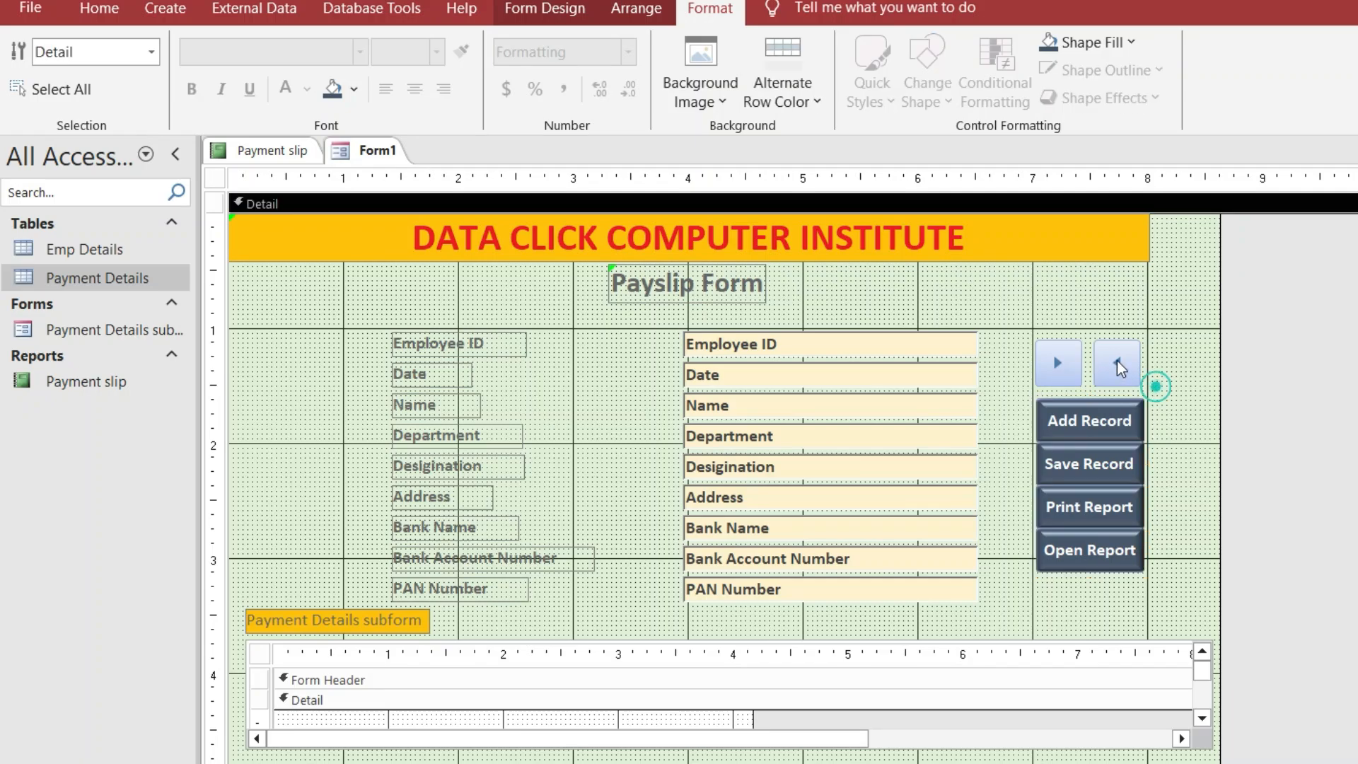
left_click(1116, 361)
left_click(1181, 387)
left_click(1116, 363)
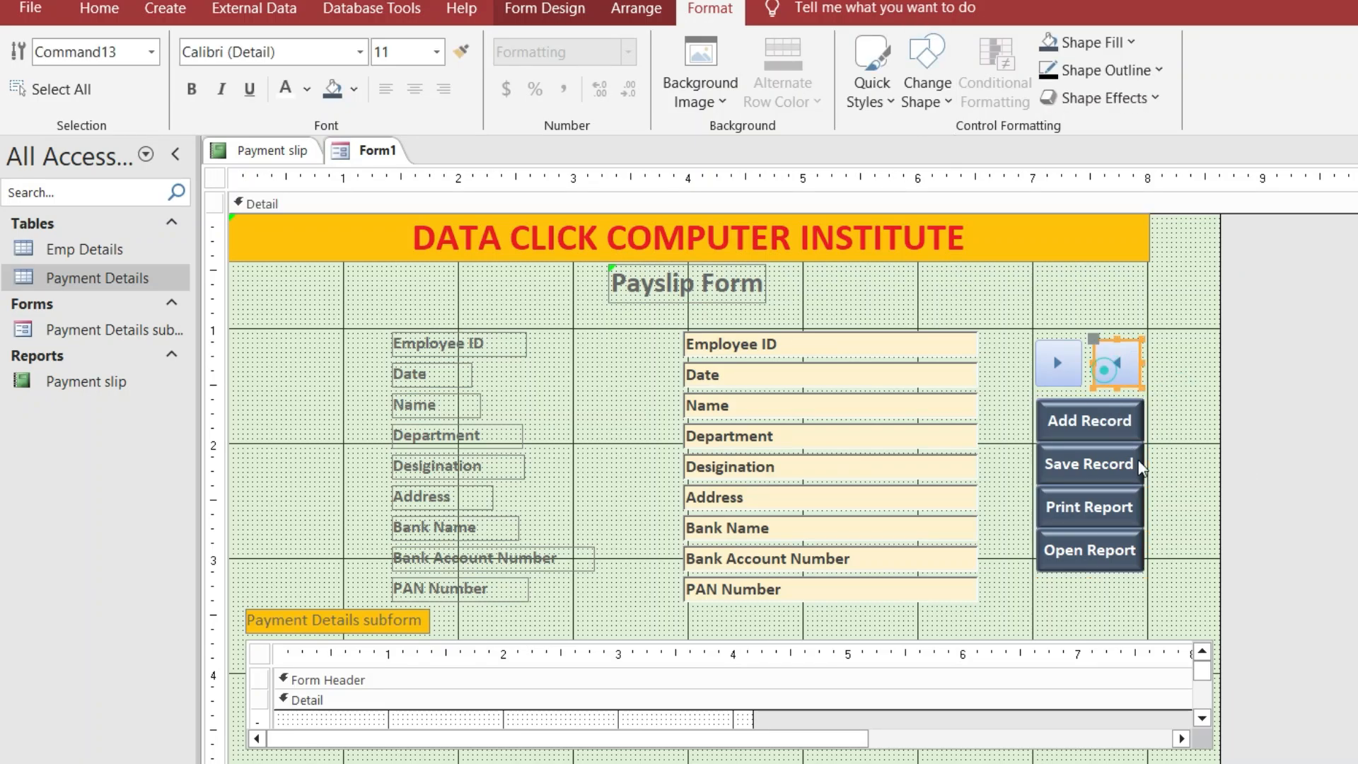
Fill the previous-record arrow button dark blue-grey
left_click(1086, 44)
left_click(1198, 126)
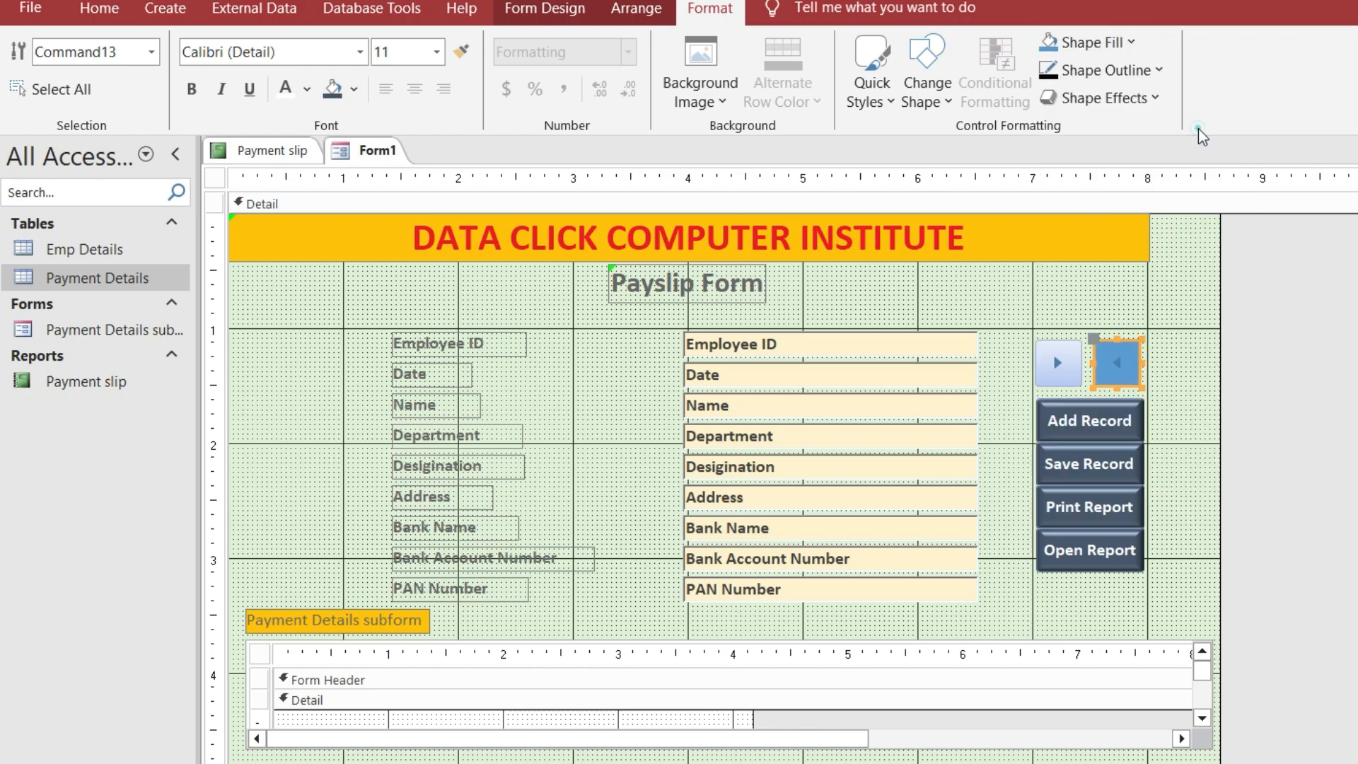
left_click(1118, 45)
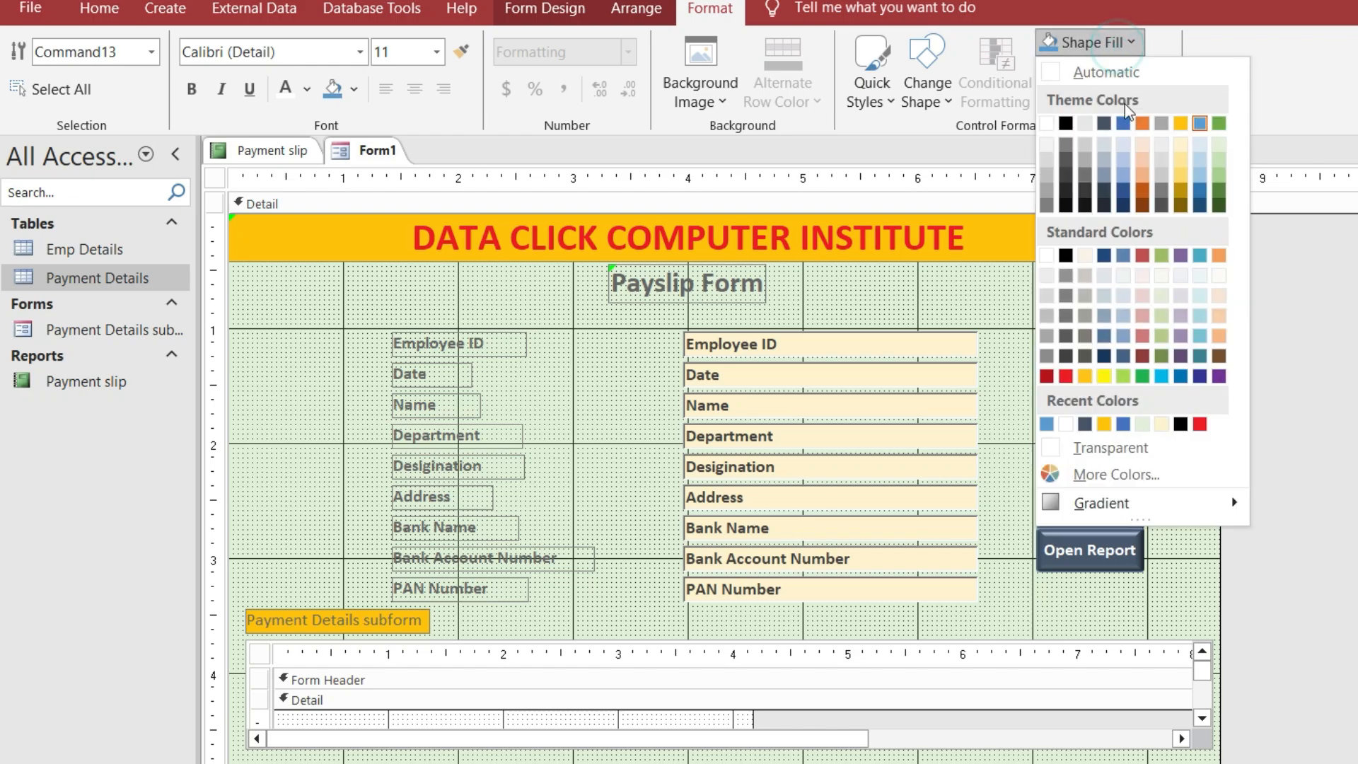
left_click(1103, 119)
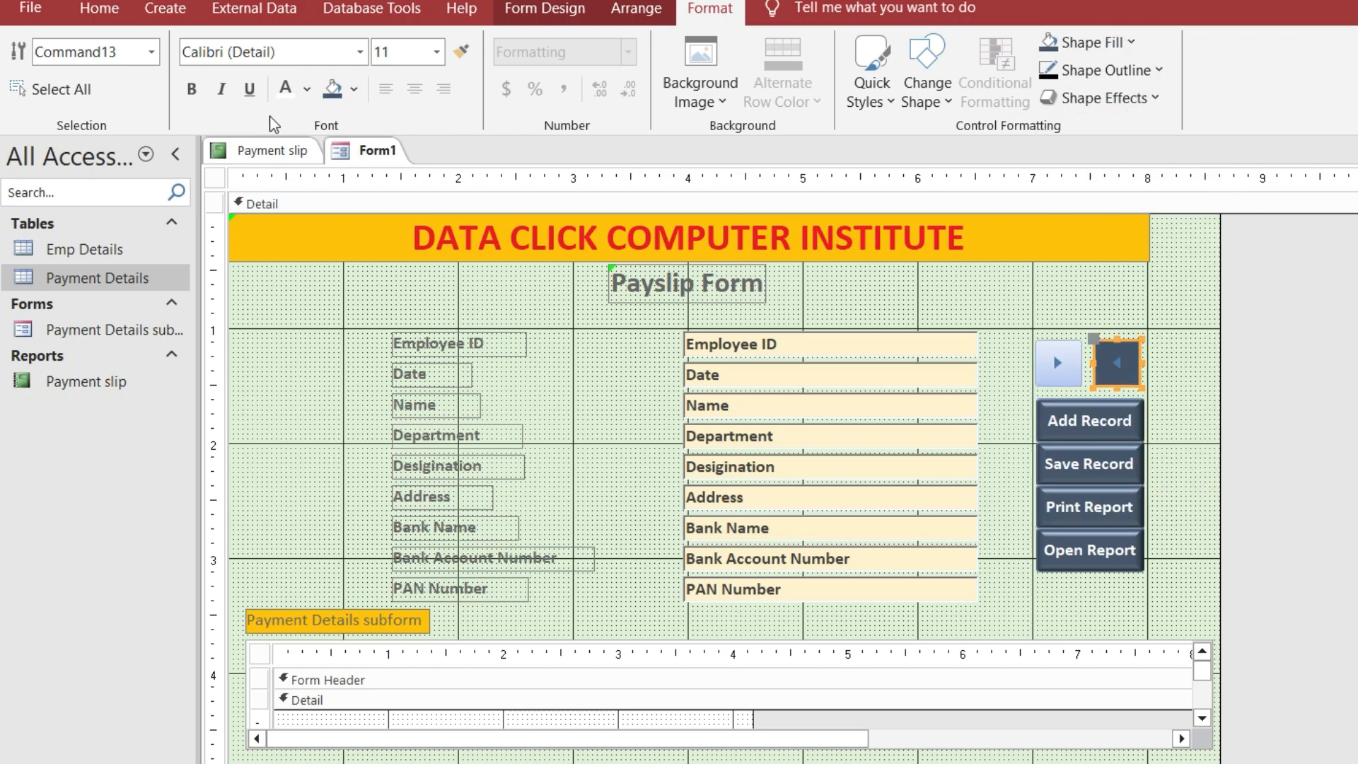
left_click(282, 93)
Fill the next-record arrow button grey
left_click(1097, 42)
left_click(993, 309)
left_click(1093, 42)
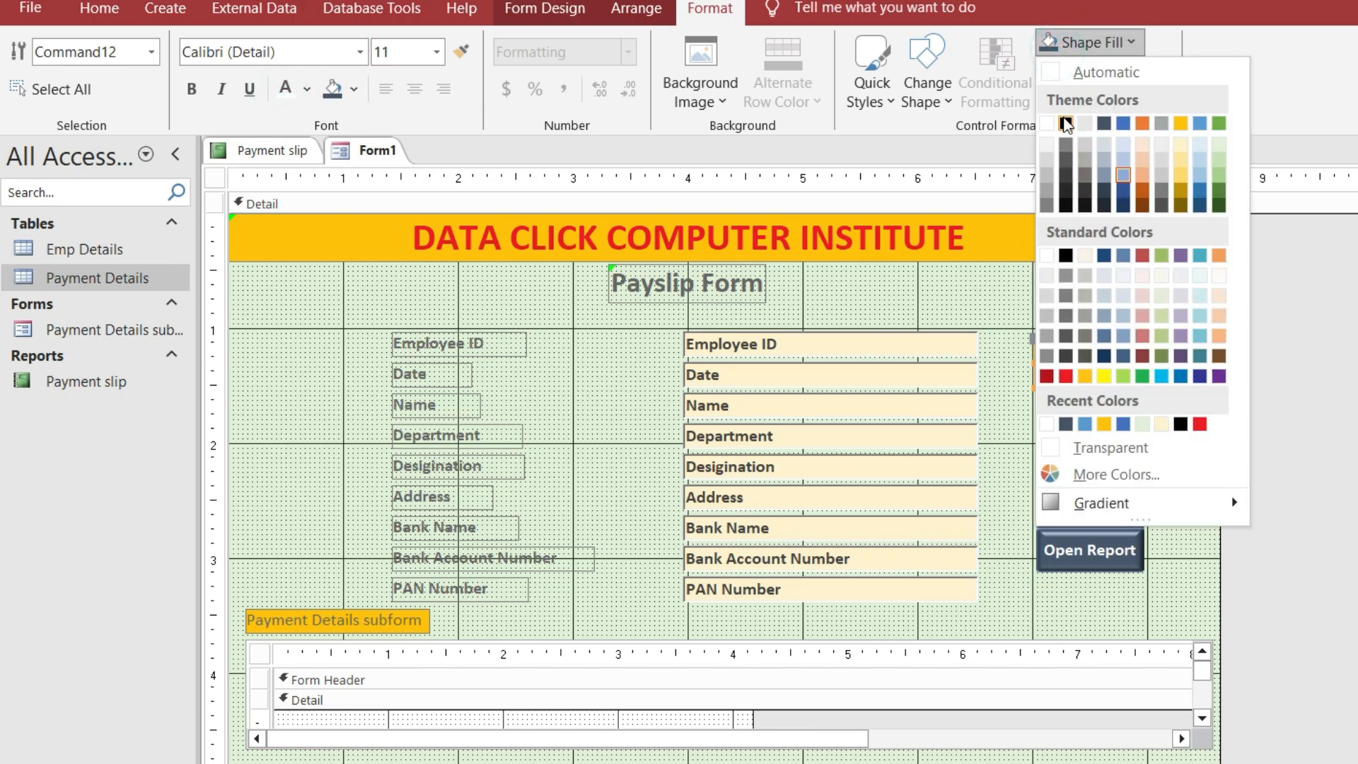
left_click(1089, 177)
left_click(1200, 391)
Change both arrow navigation buttons to an orange fill
left_click(1116, 363)
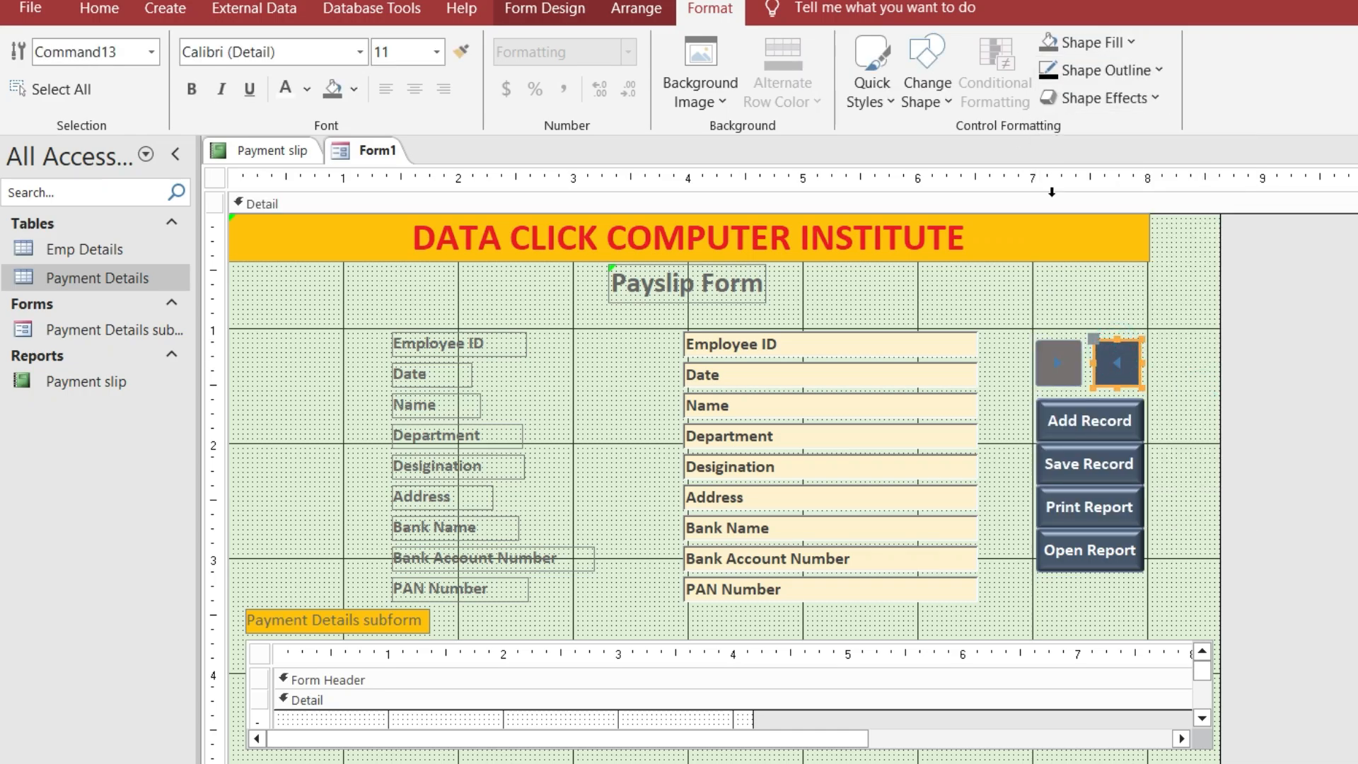
left_click(1058, 362)
left_click(1056, 362)
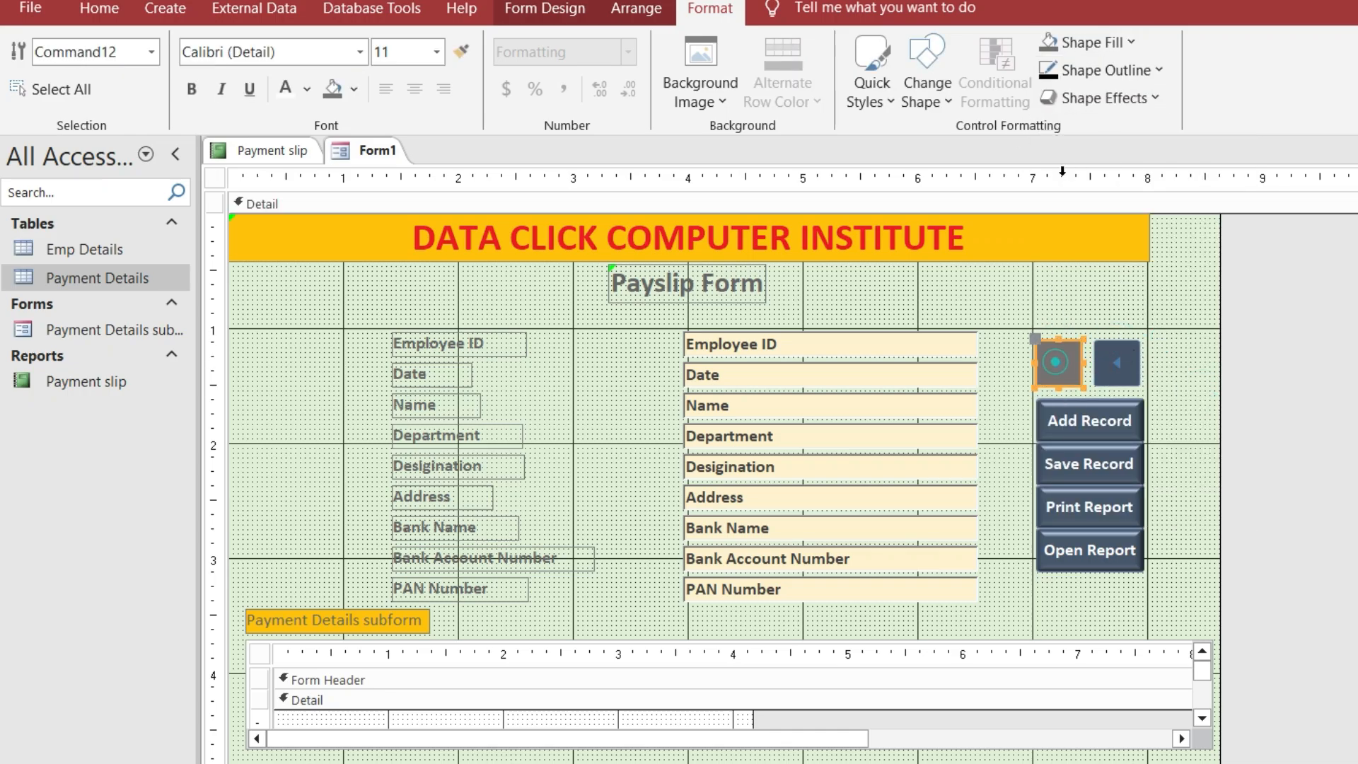
left_click(1101, 46)
left_click(1146, 128)
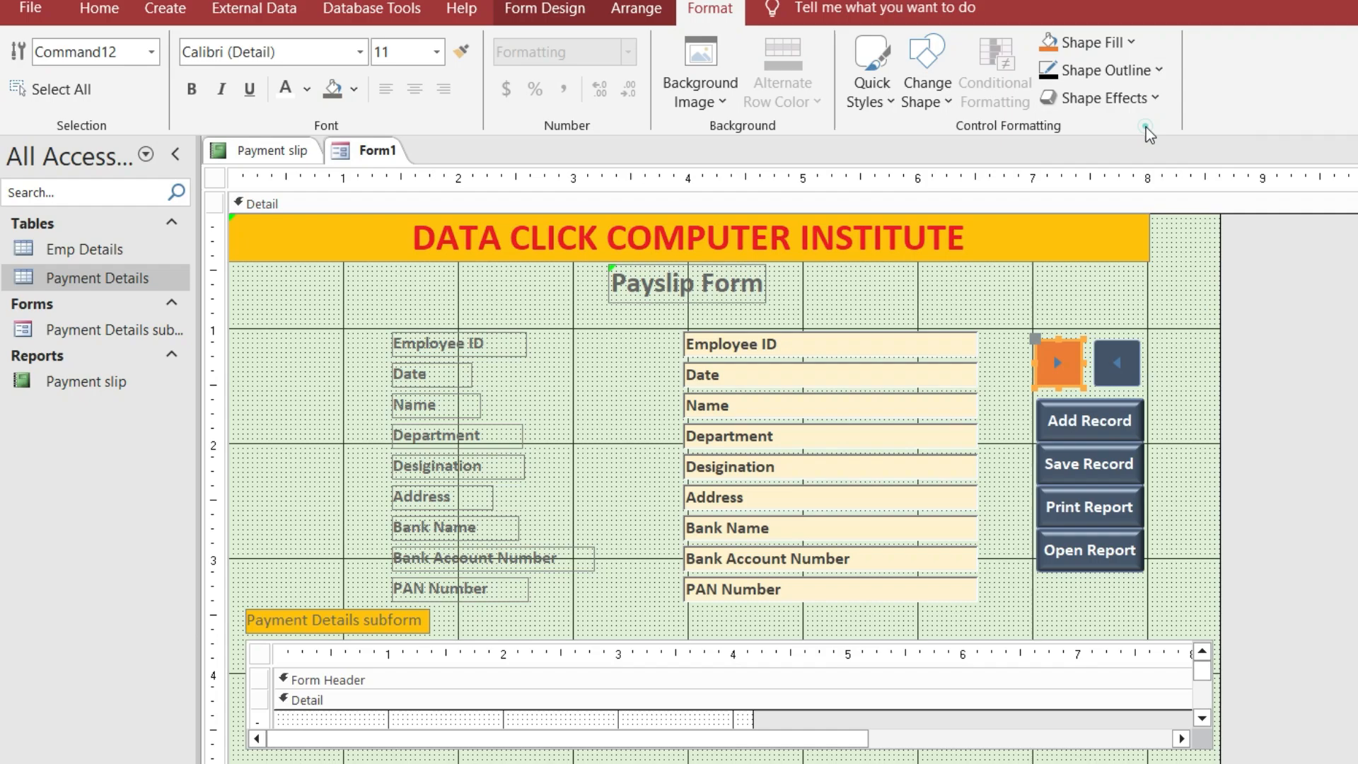
left_click(1119, 50)
left_click(1248, 280)
left_click(1117, 354)
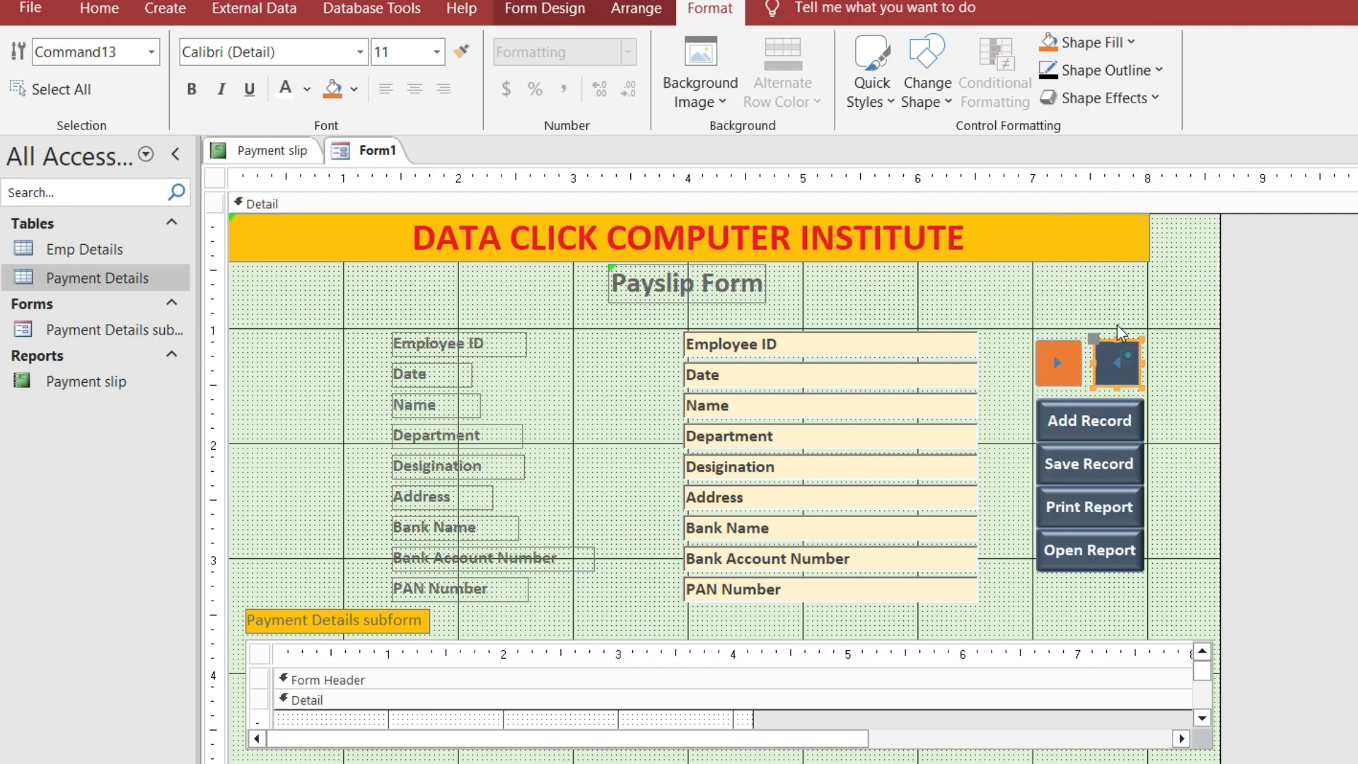
left_click(1059, 44)
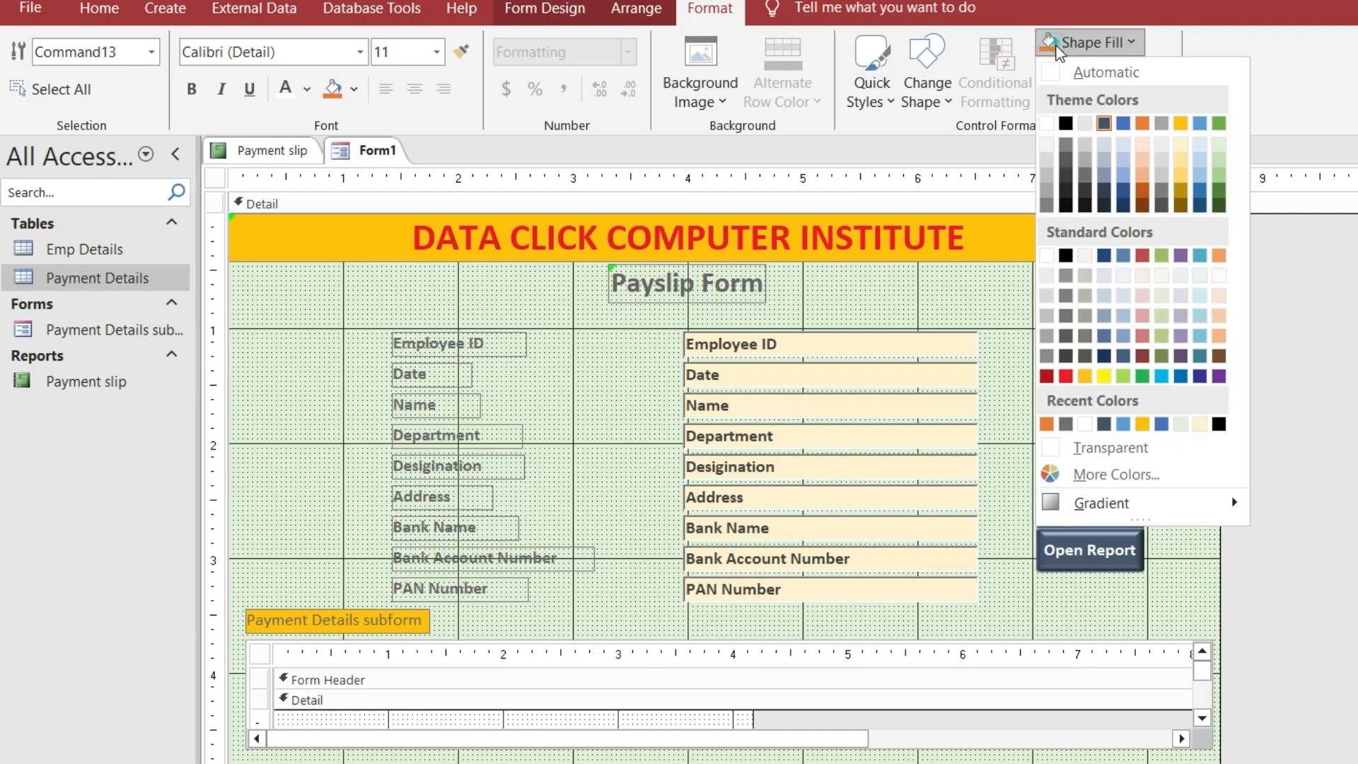
left_click(1142, 126)
left_click(1097, 306)
Apply a bevel effect to both orange arrow buttons
left_click(1054, 364)
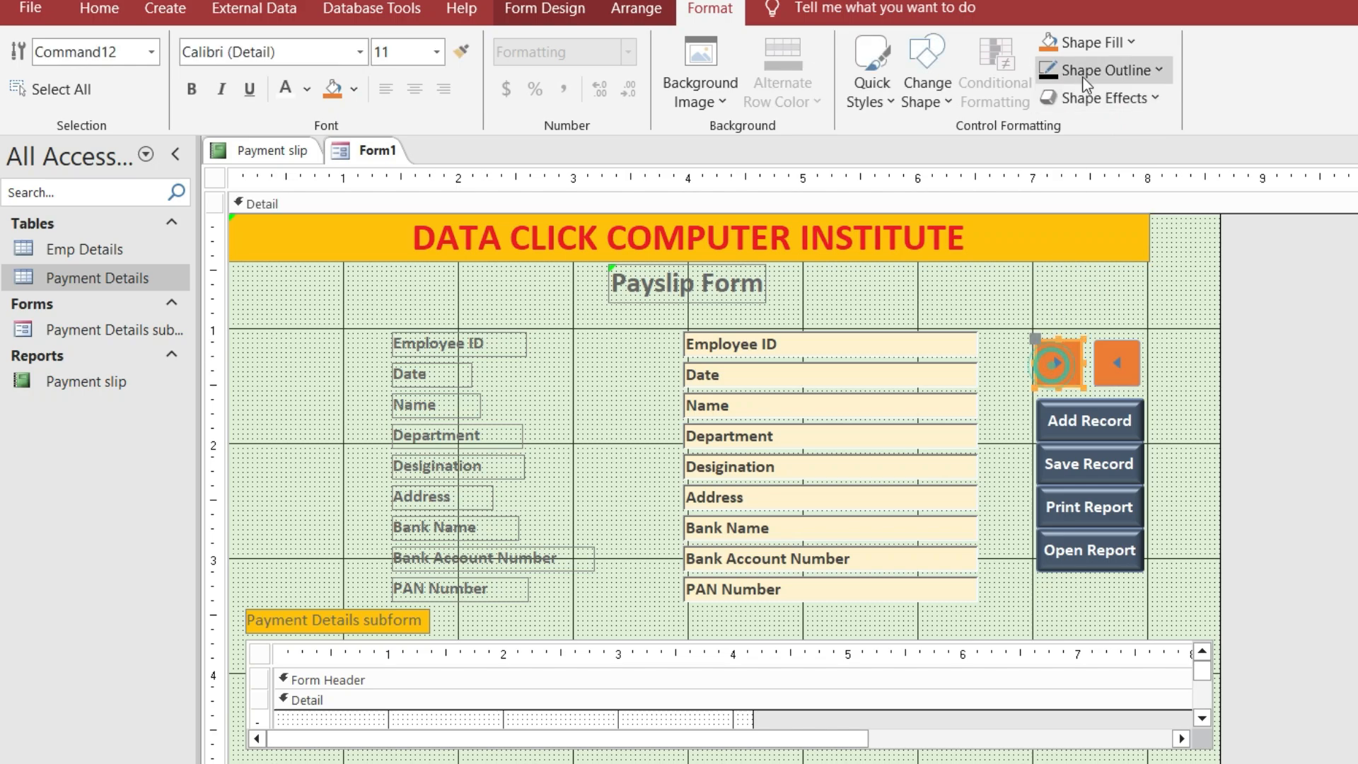
left_click(1104, 97)
mouse_move(1165, 273)
left_click(1233, 391)
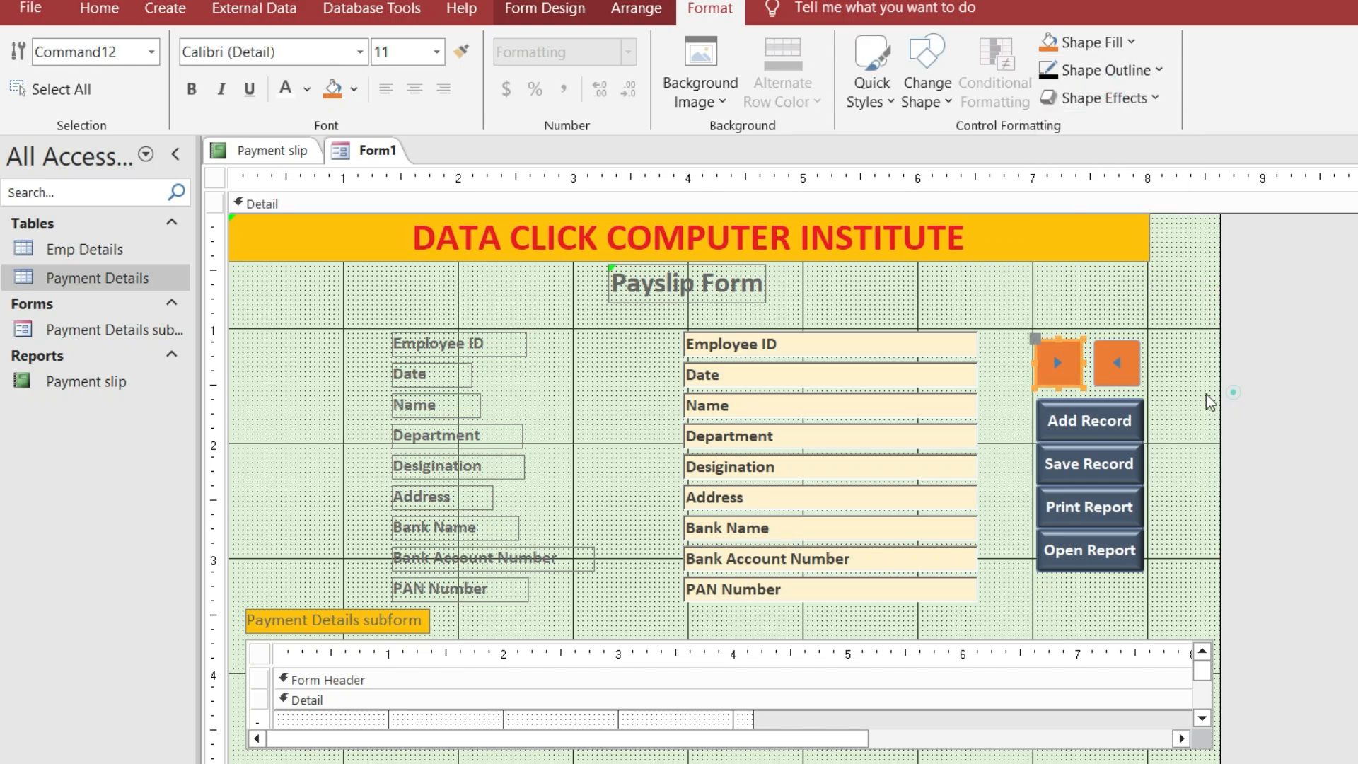
left_click(1116, 362)
left_click(1104, 98)
mouse_move(1125, 280)
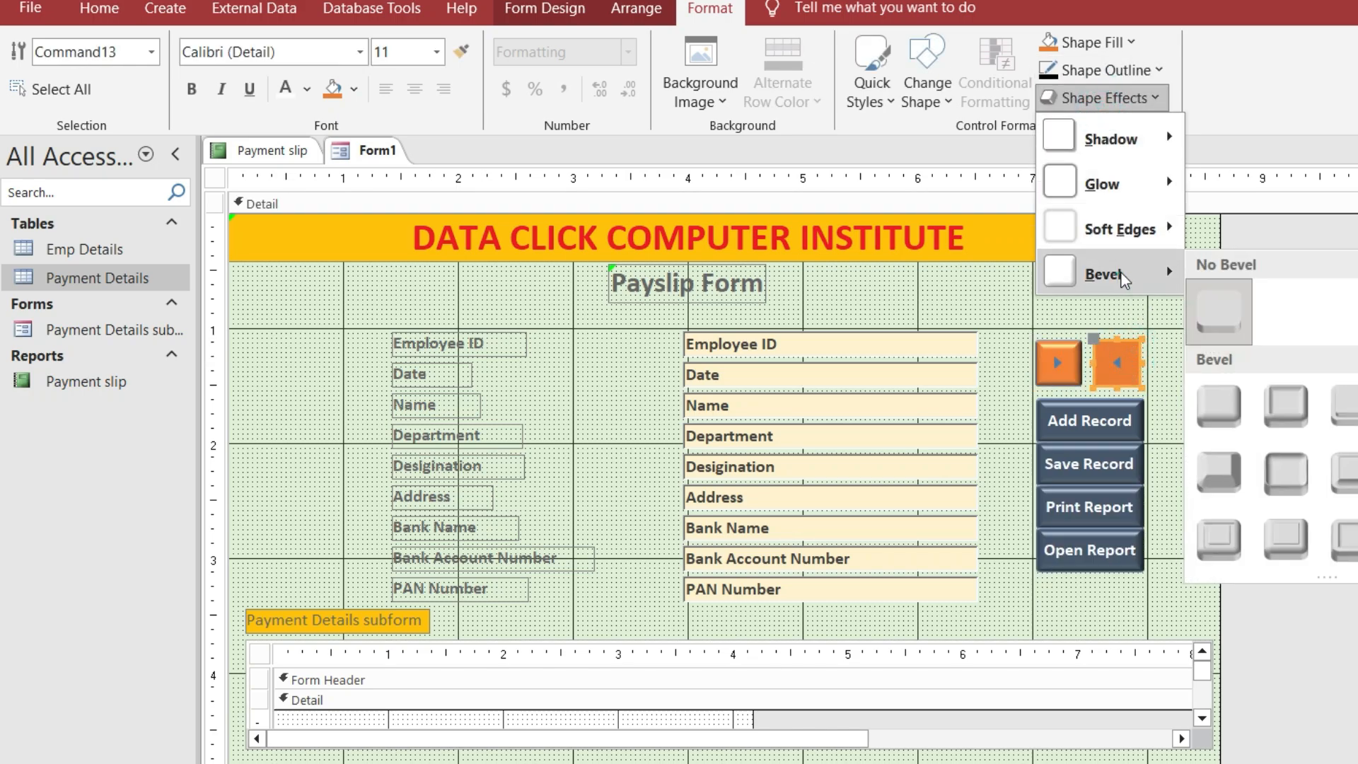
left_click(1228, 402)
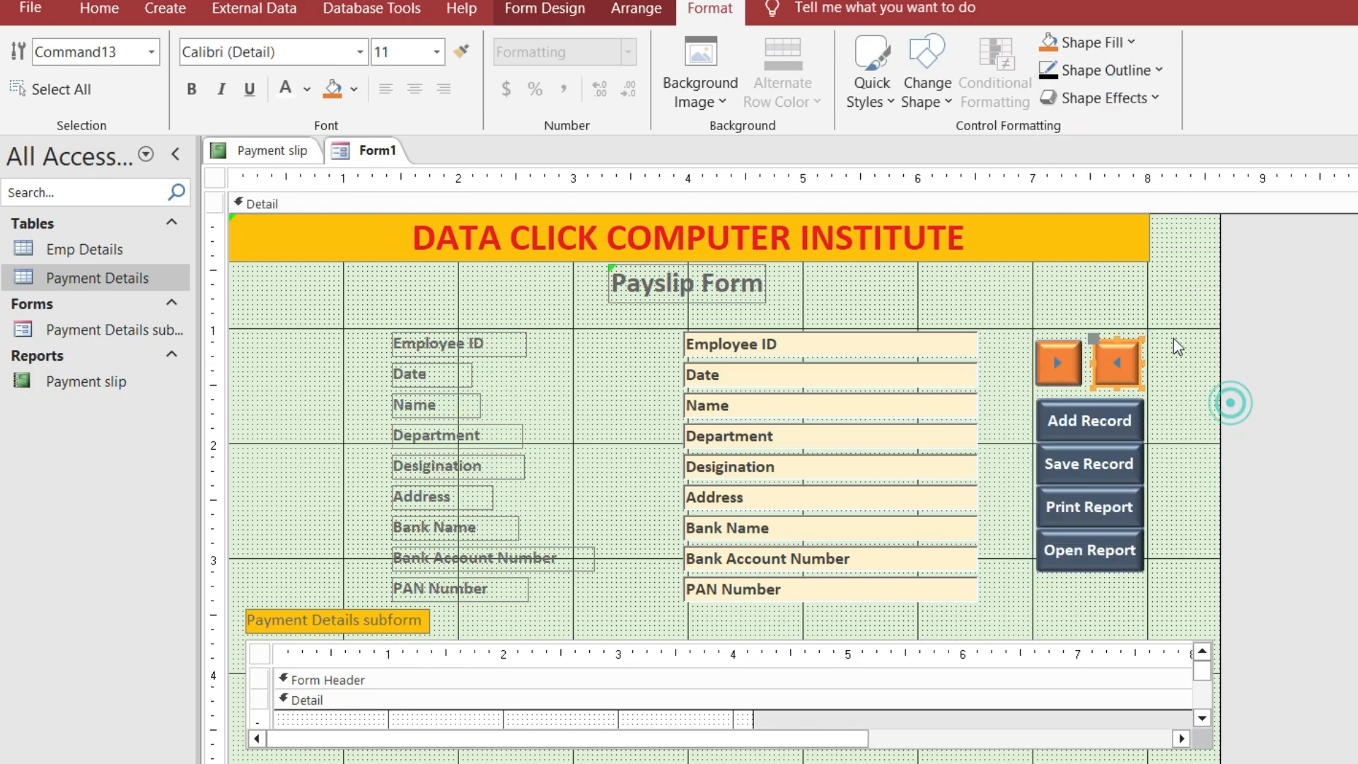
left_click(80, 20)
left_click(24, 99)
In Form View, add a new record for employee 102 dated 9/21/2024
left_click(41, 142)
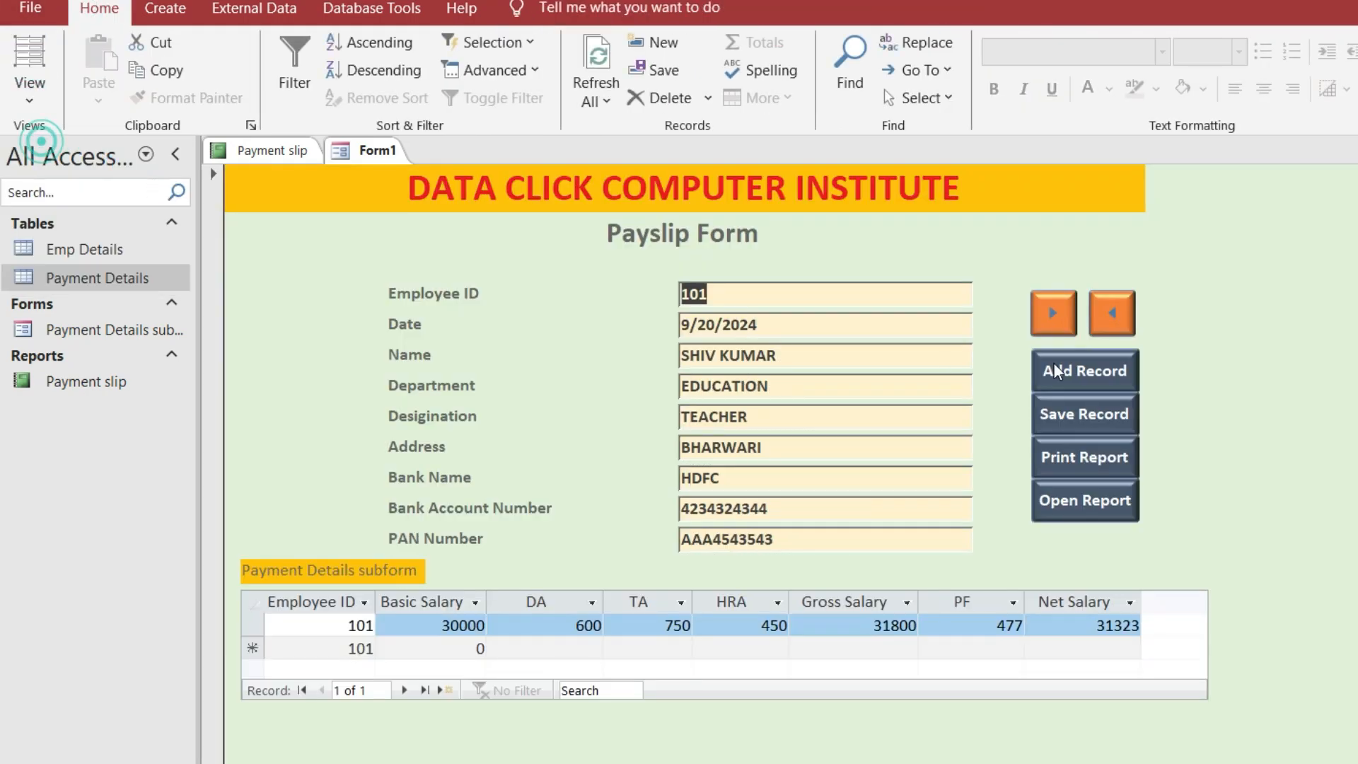
left_click(1272, 392)
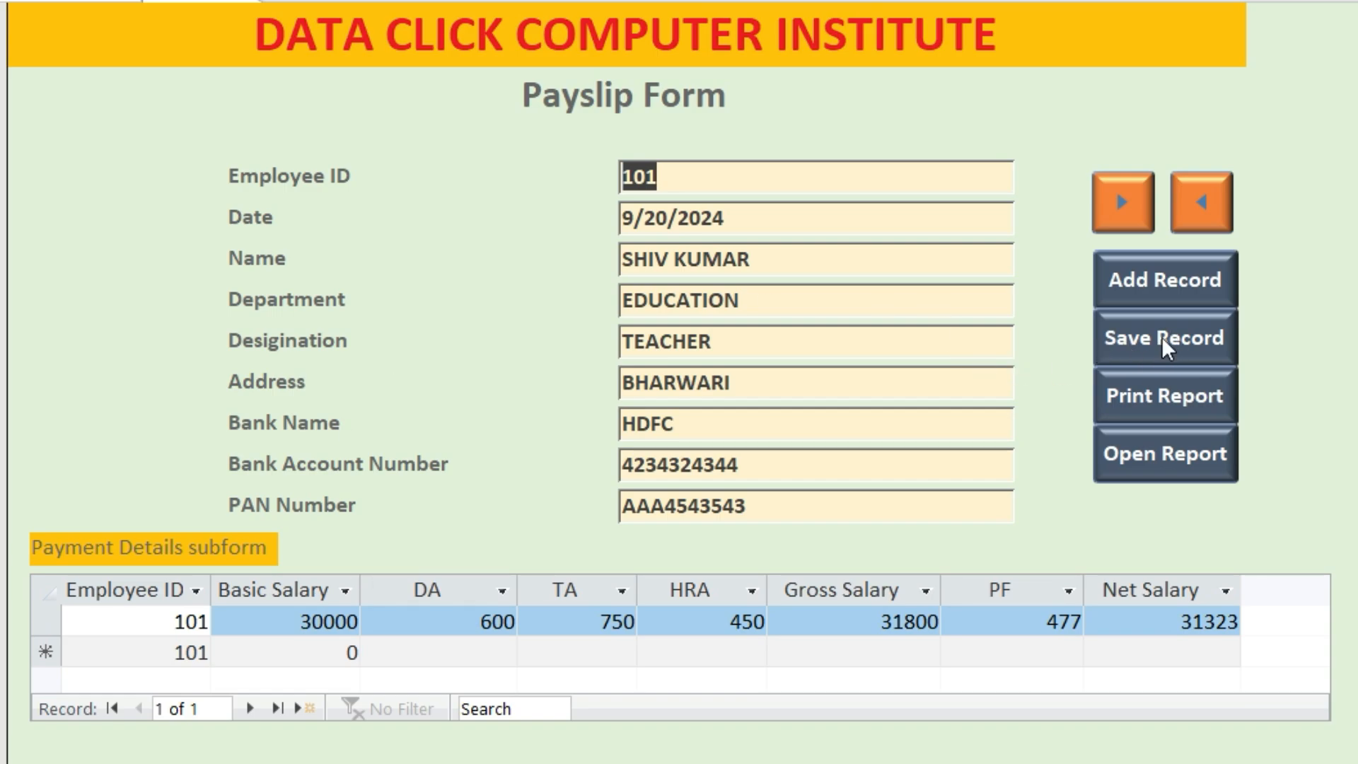
left_click(1206, 289)
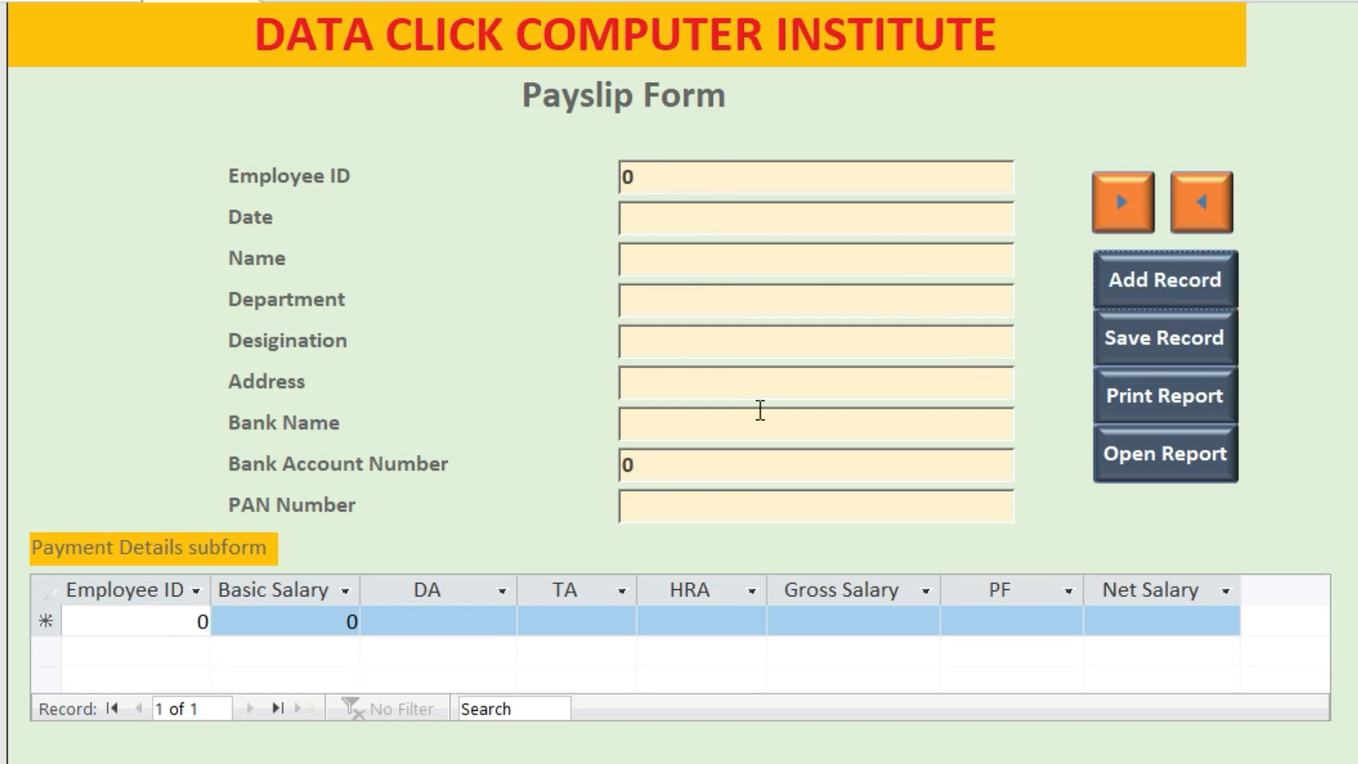
left_click(745, 173)
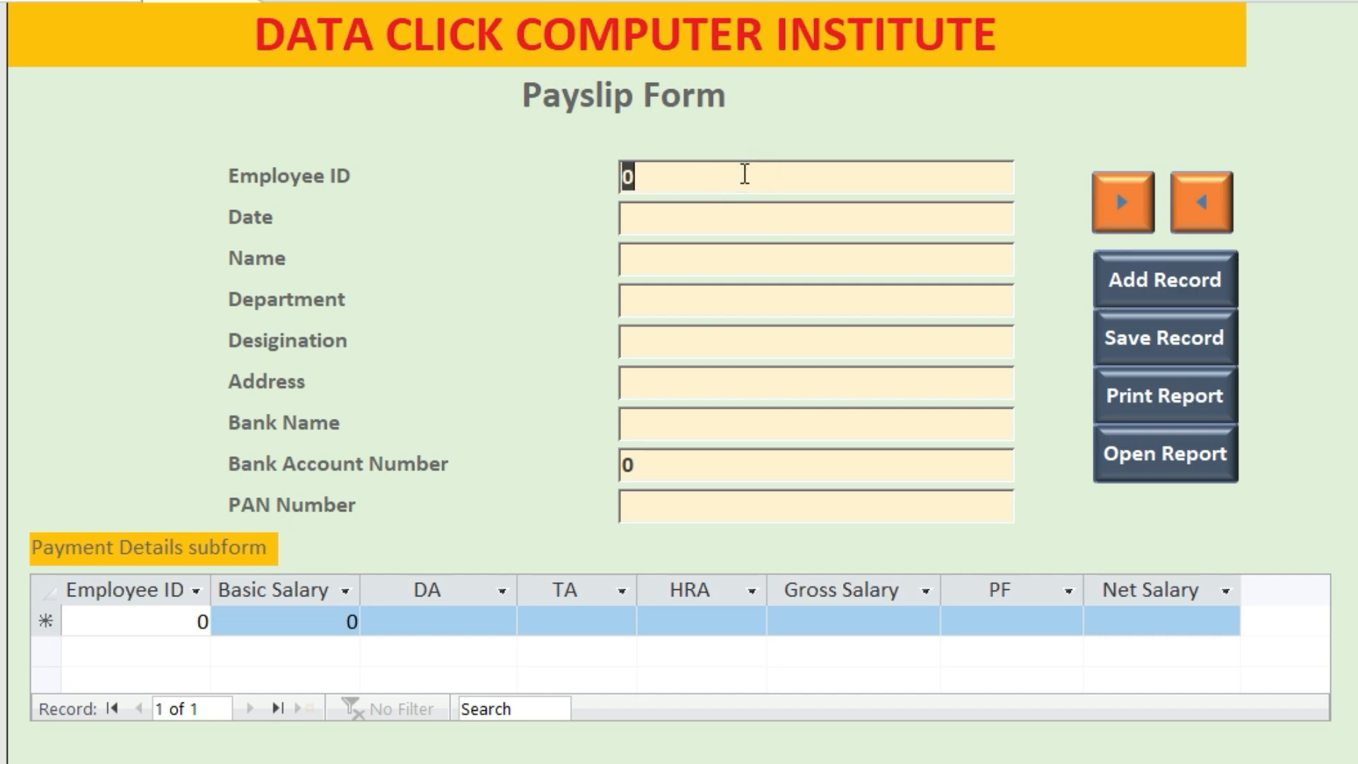
left_click(738, 223)
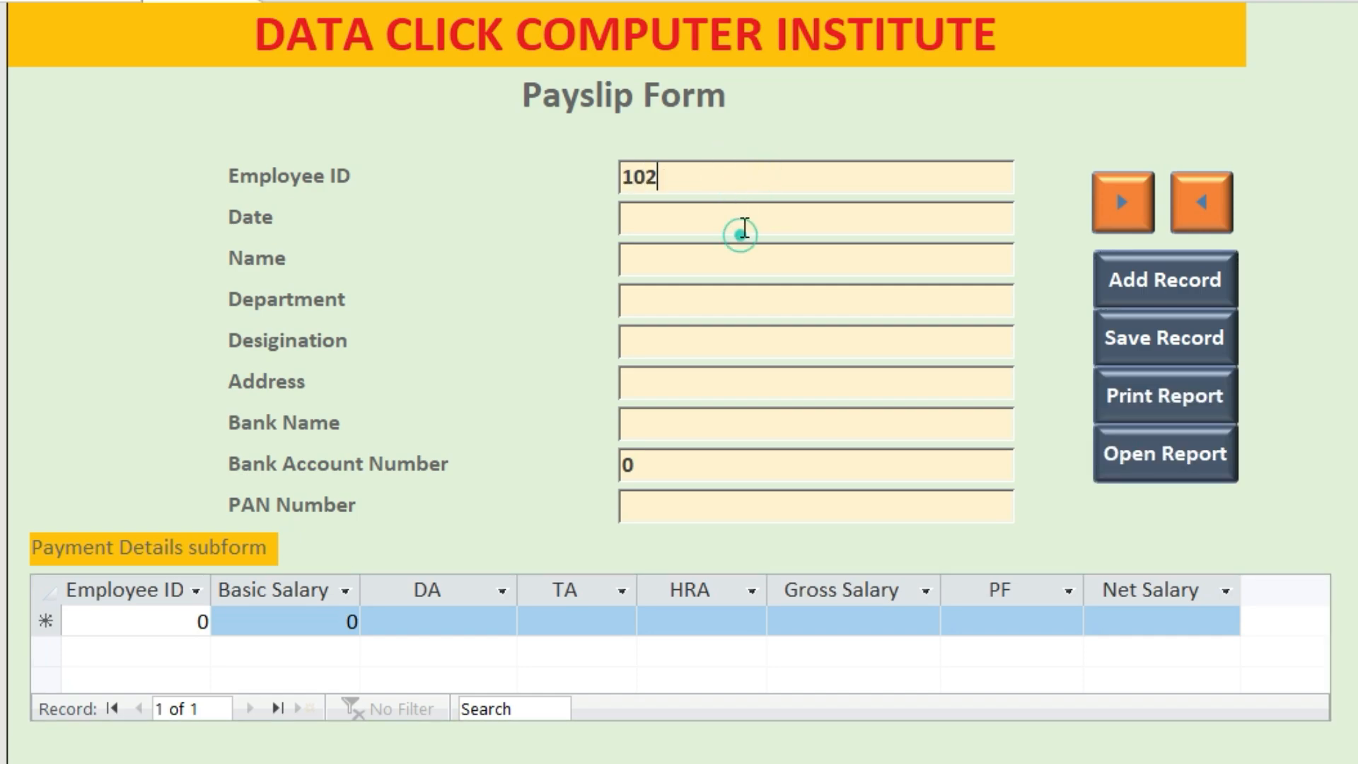
left_click(1029, 215)
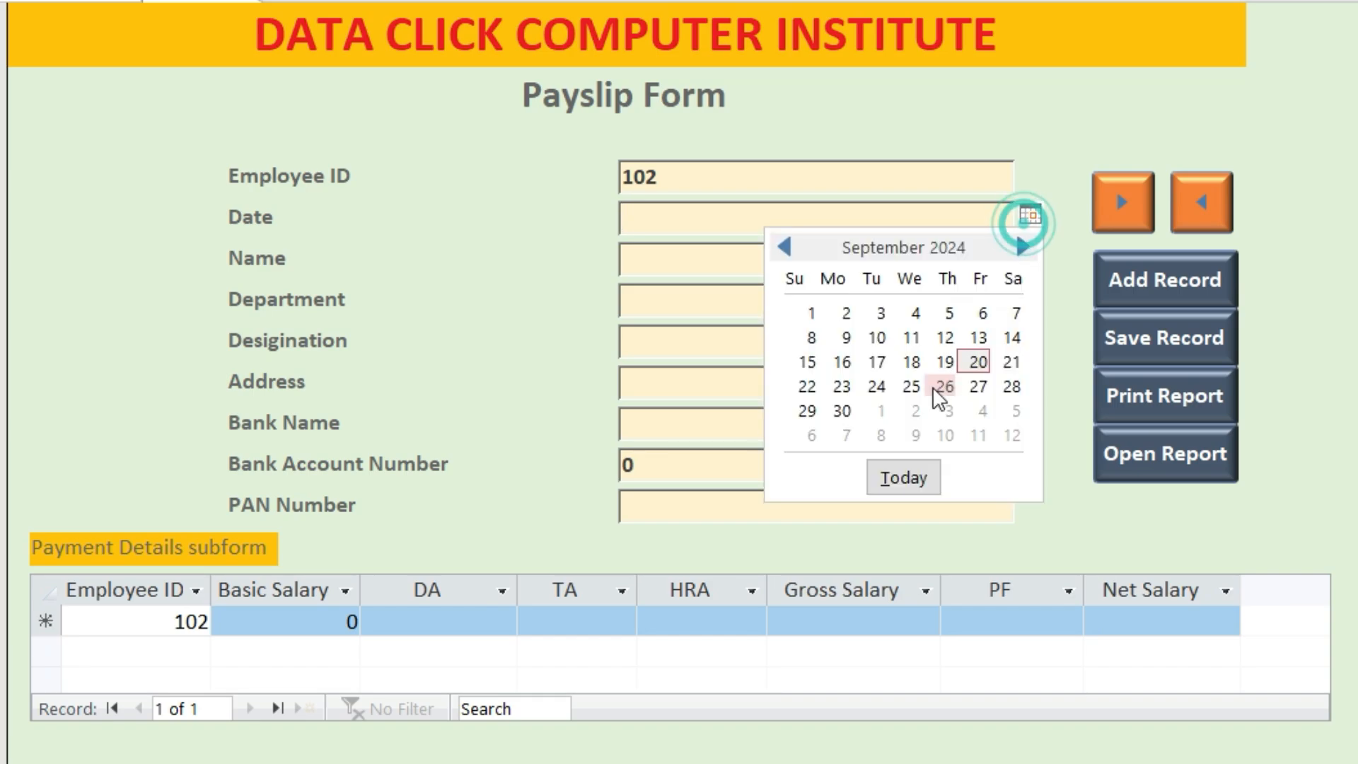
left_click(1017, 358)
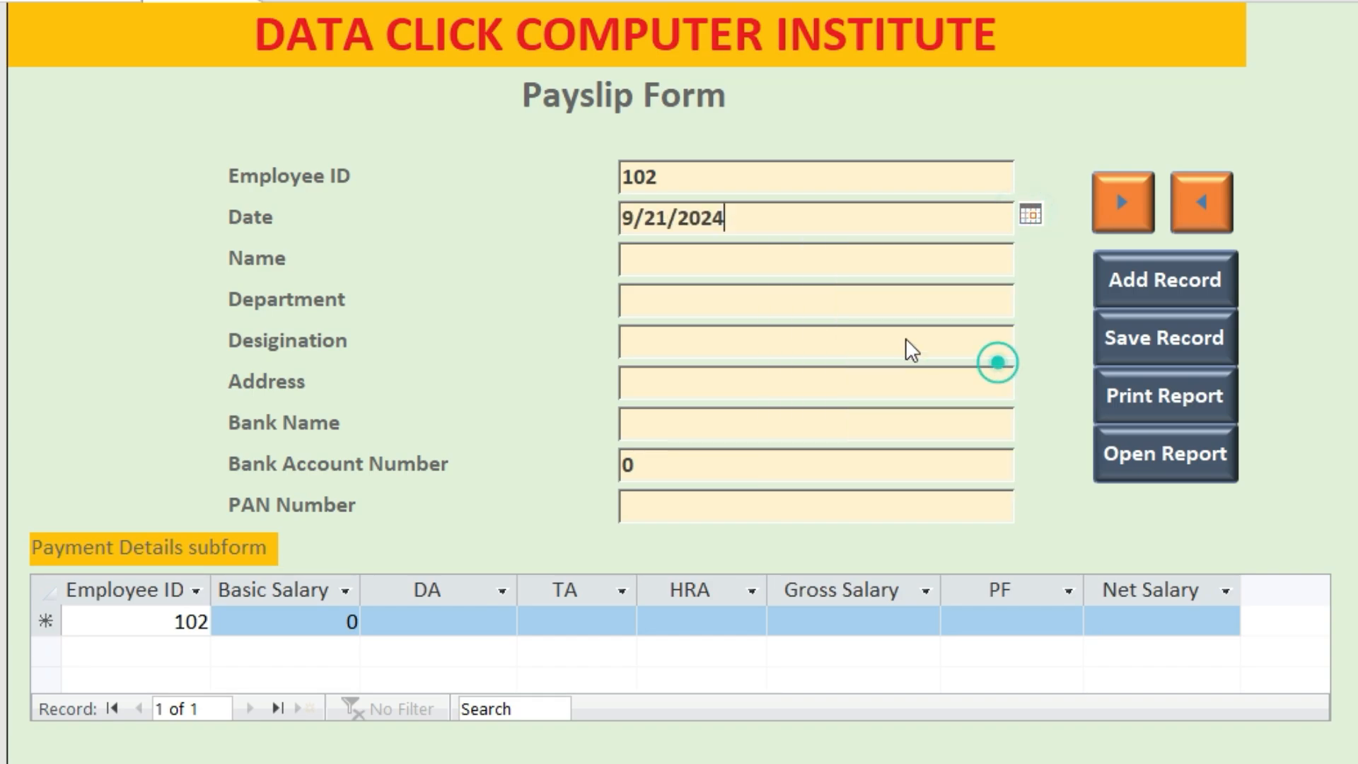
Enter the employee's name, department EDUCATION and designation TEACHER
left_click(688, 261)
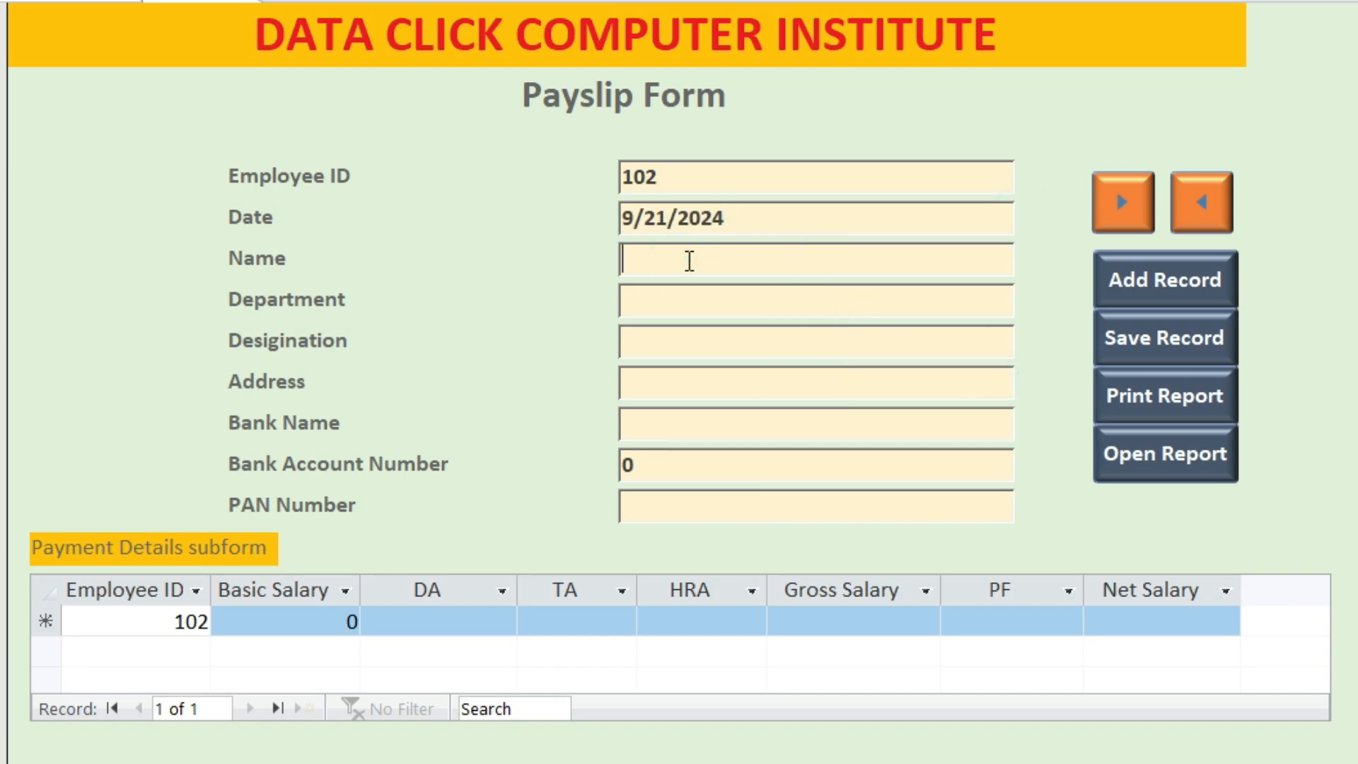
type("sun")
key("BackSpace")
key("BackSpace")
key("BackSpace")
key("Tab")
type("EDU")
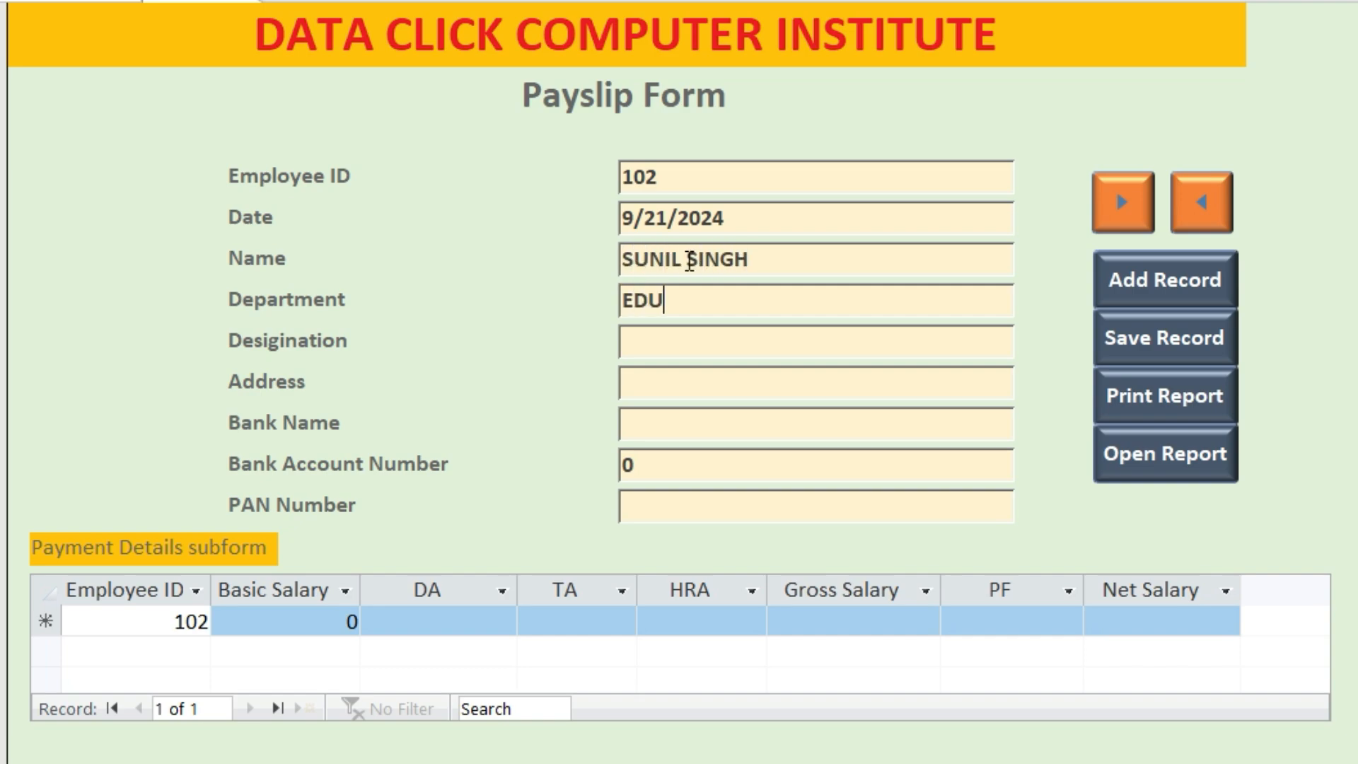
type("CATION")
key("Tab")
type("TEACHE")
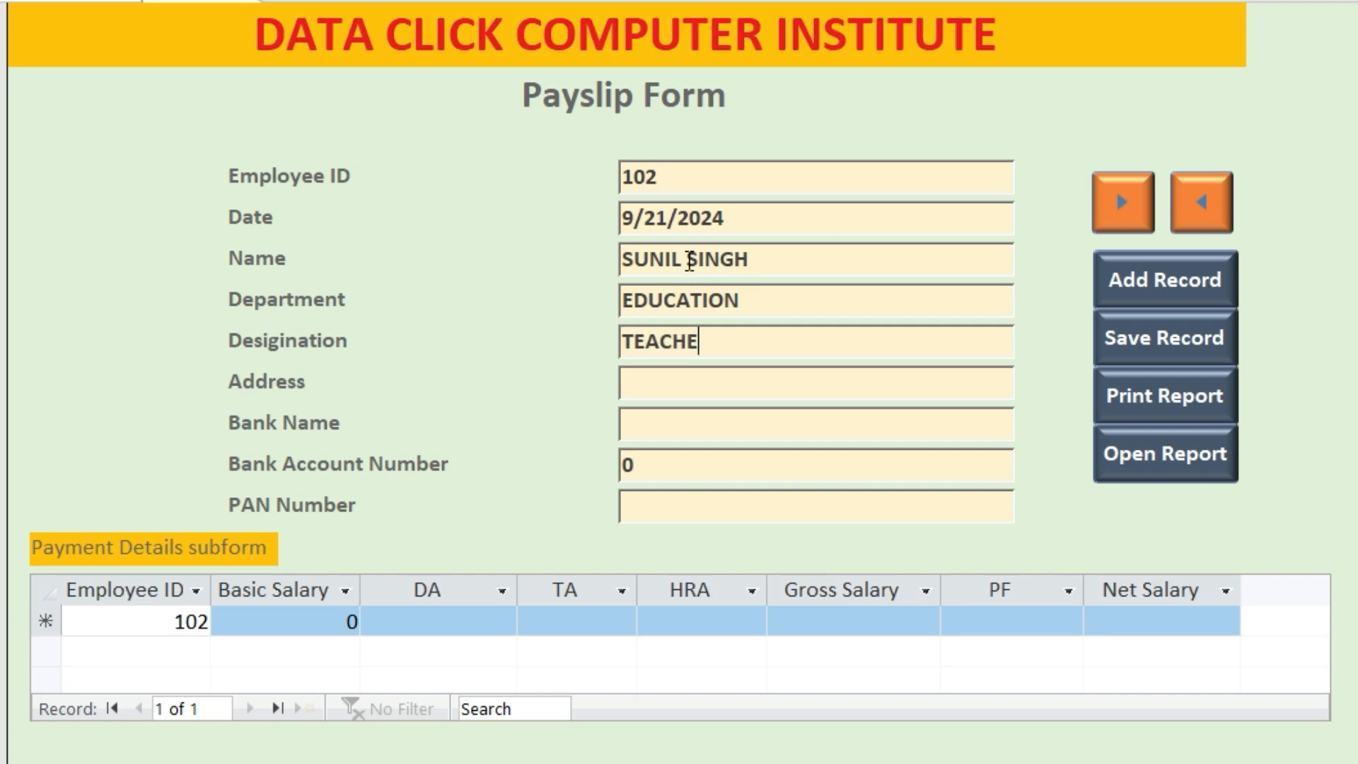
type("R")
Fill in the address, bank name HDFC, bank account number and PAN number
key("Tab")
key("BackSpace")
key("BackSpace")
key("Tab")
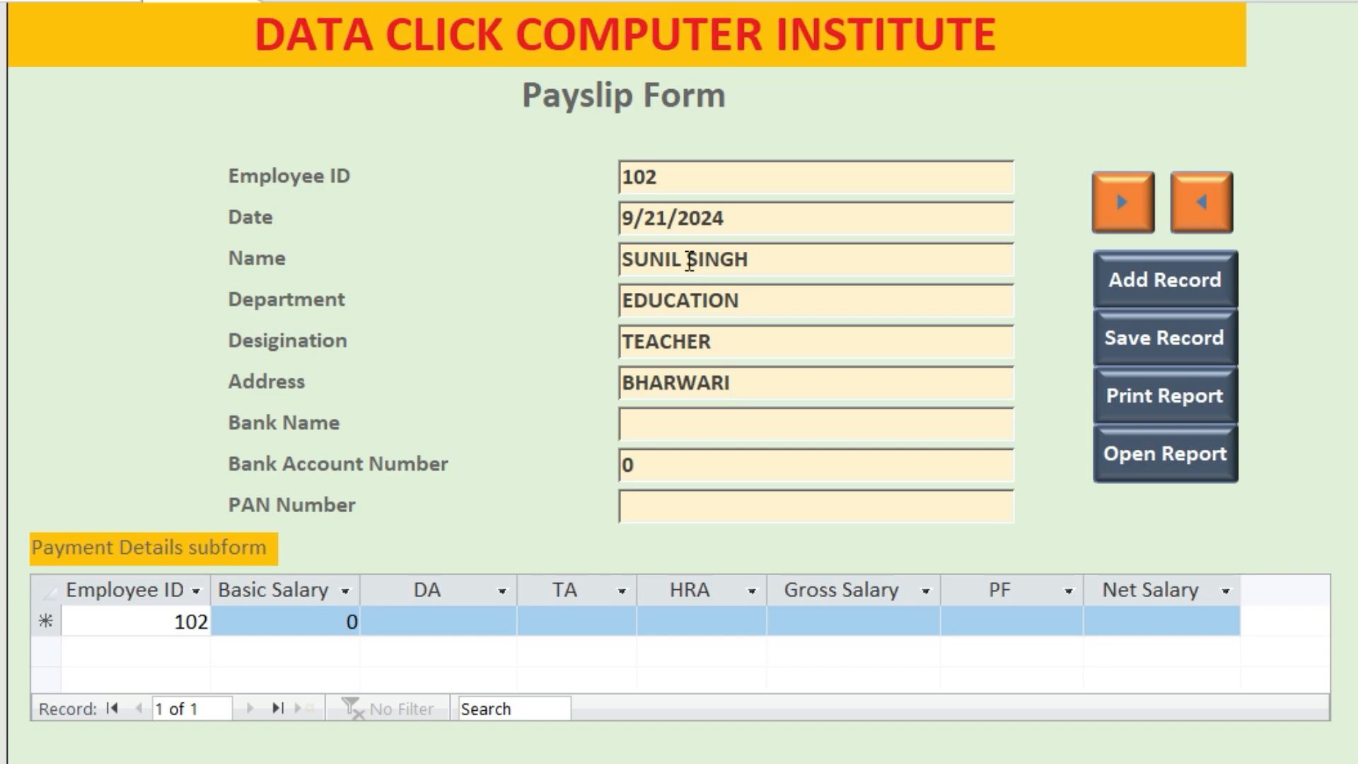
key("Tab")
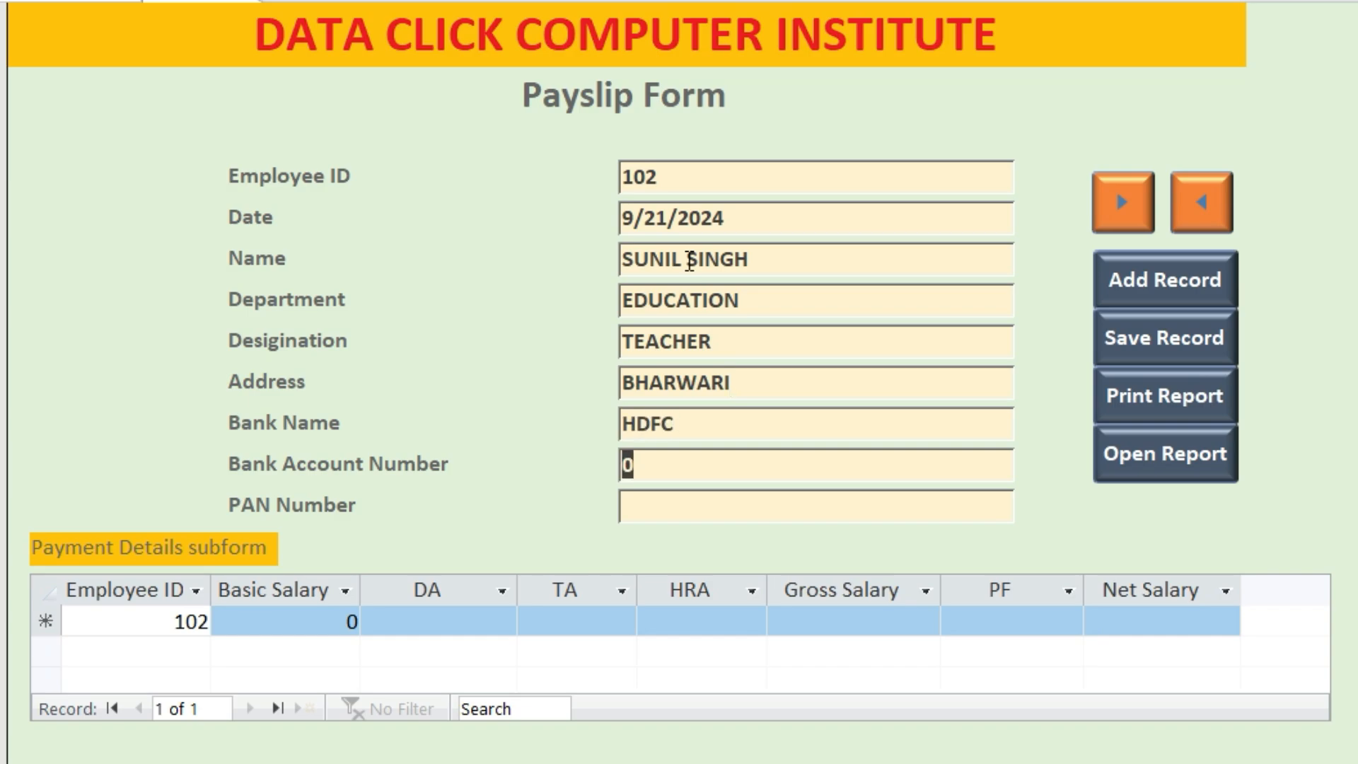
key("Tab")
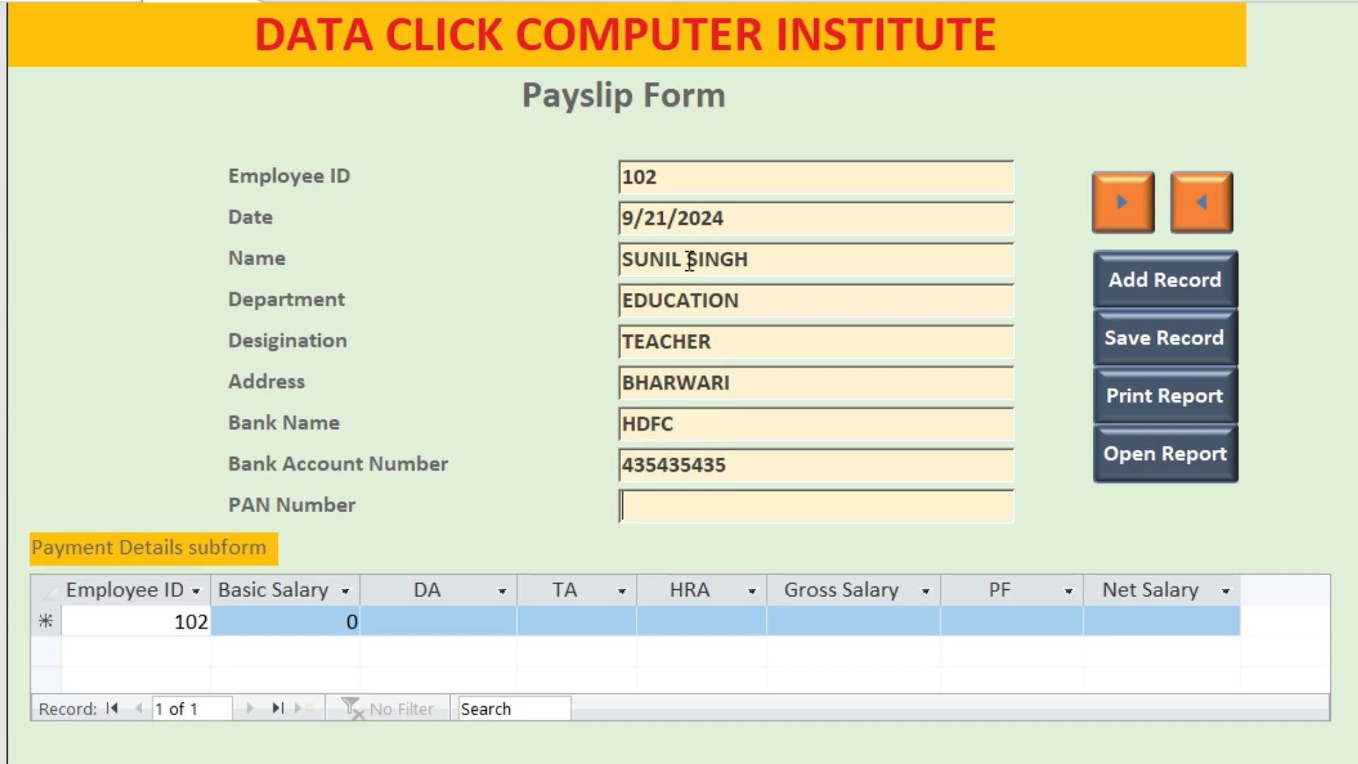
key("BackSpace")
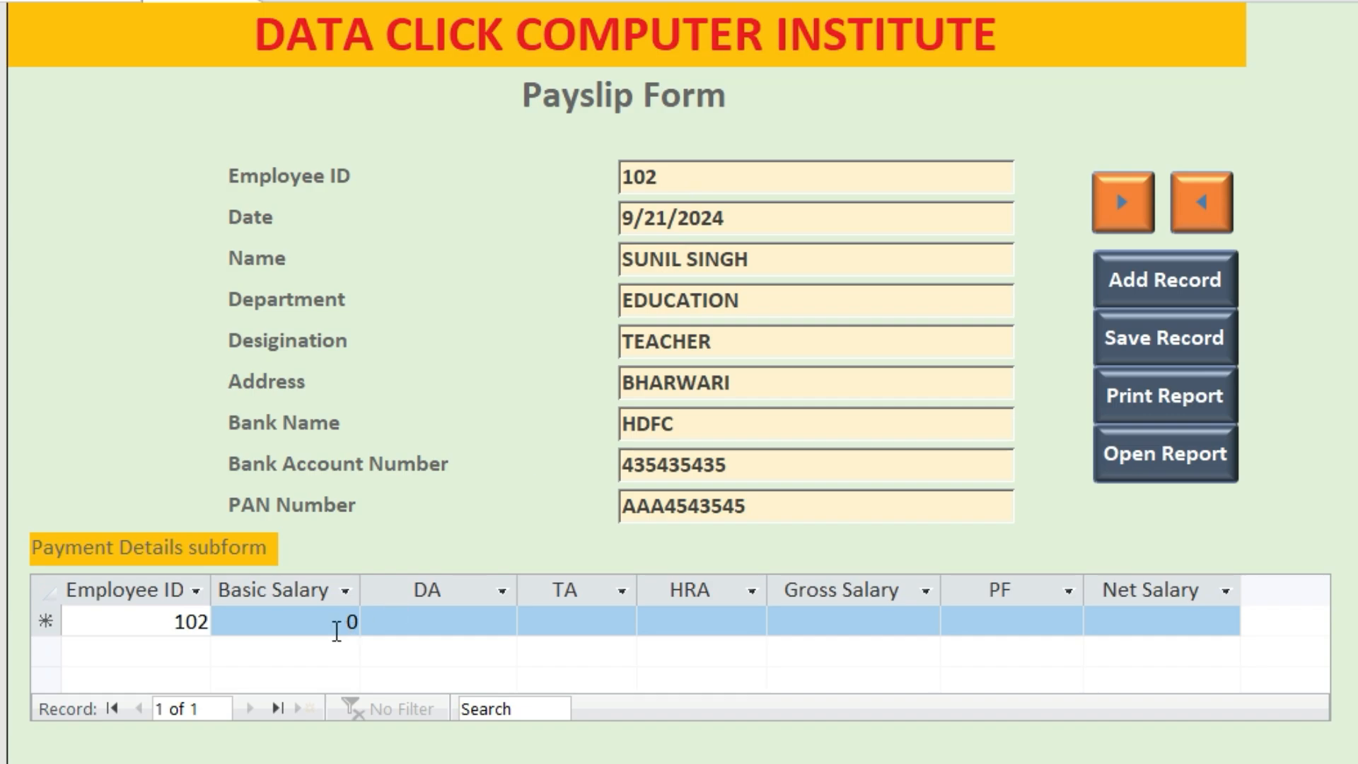
Enter Basic Salary 30000 for employee 102, save the record, and print the payslip report
left_click(282, 619)
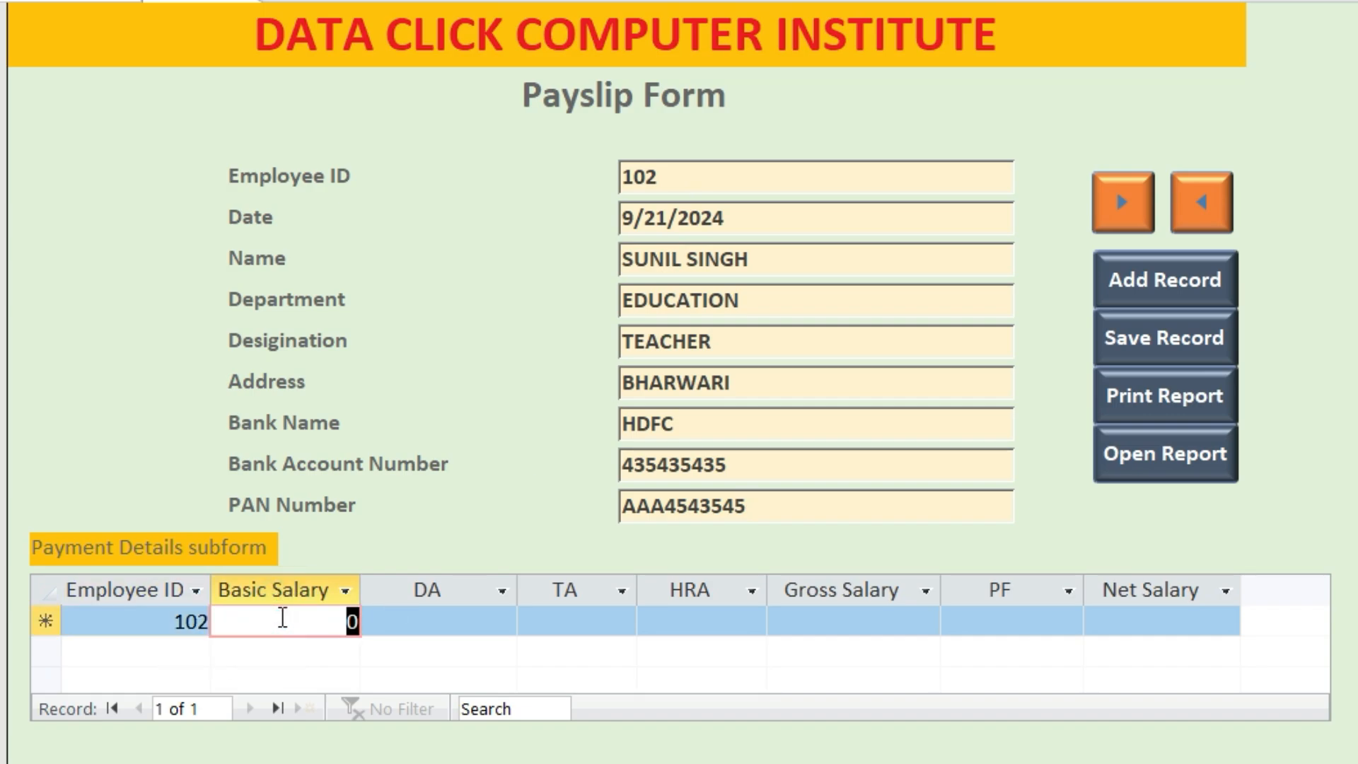
type("30000")
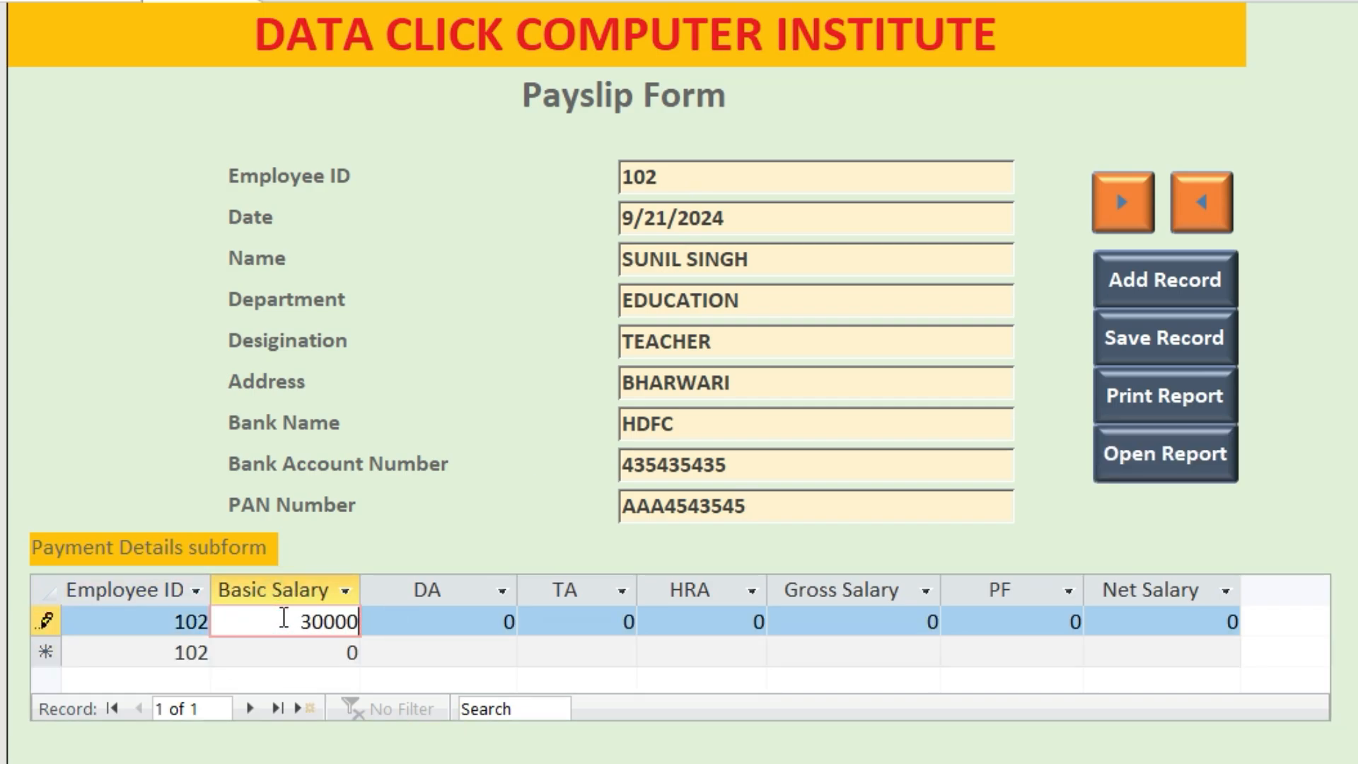
left_click(500, 622)
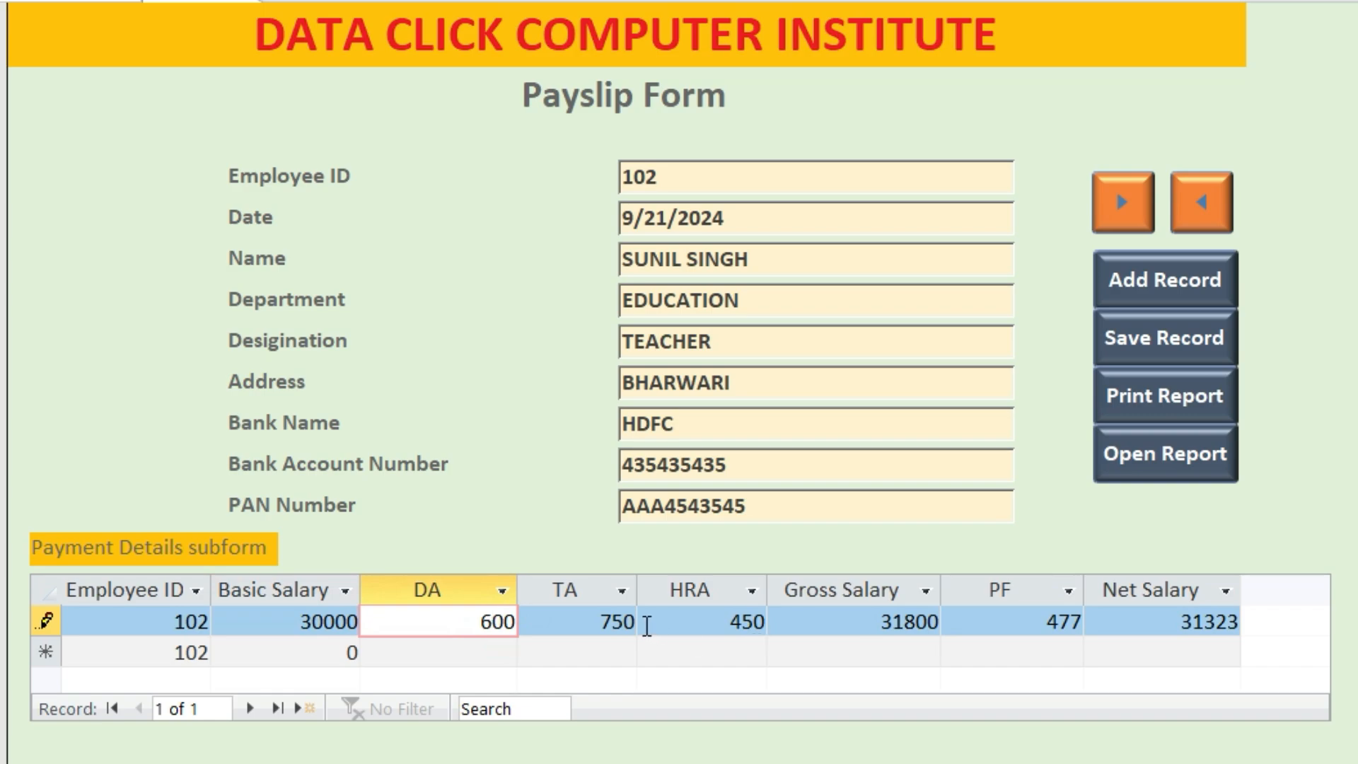
left_click(889, 620)
left_click(1162, 620)
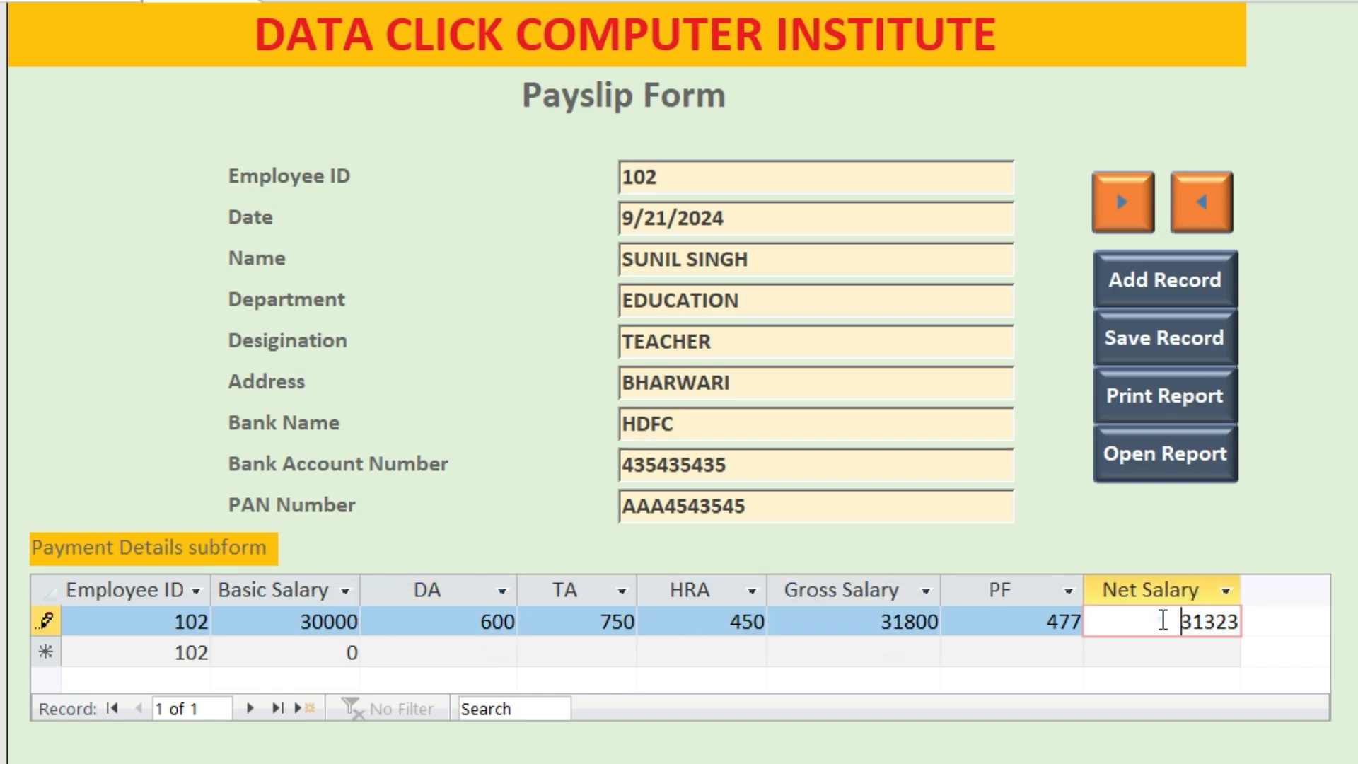
left_click(1219, 355)
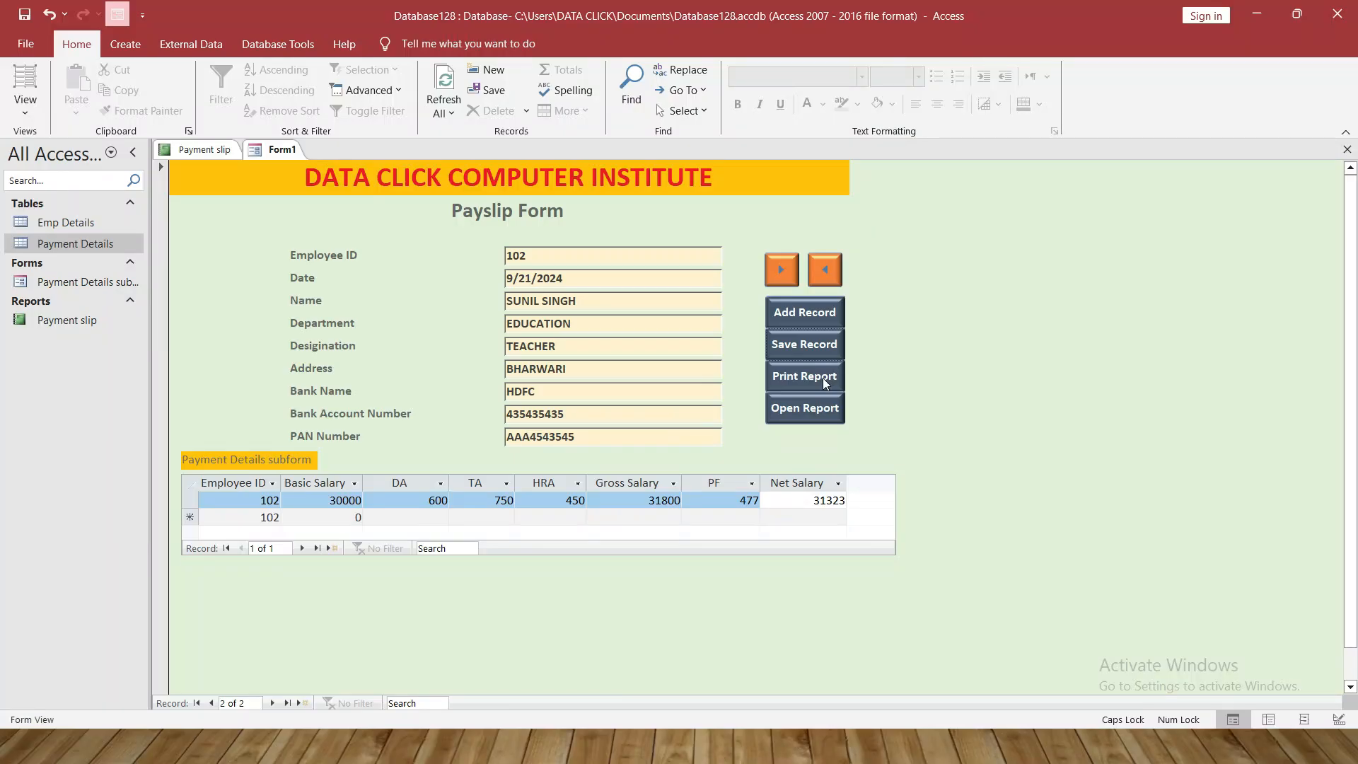
left_click(1195, 415)
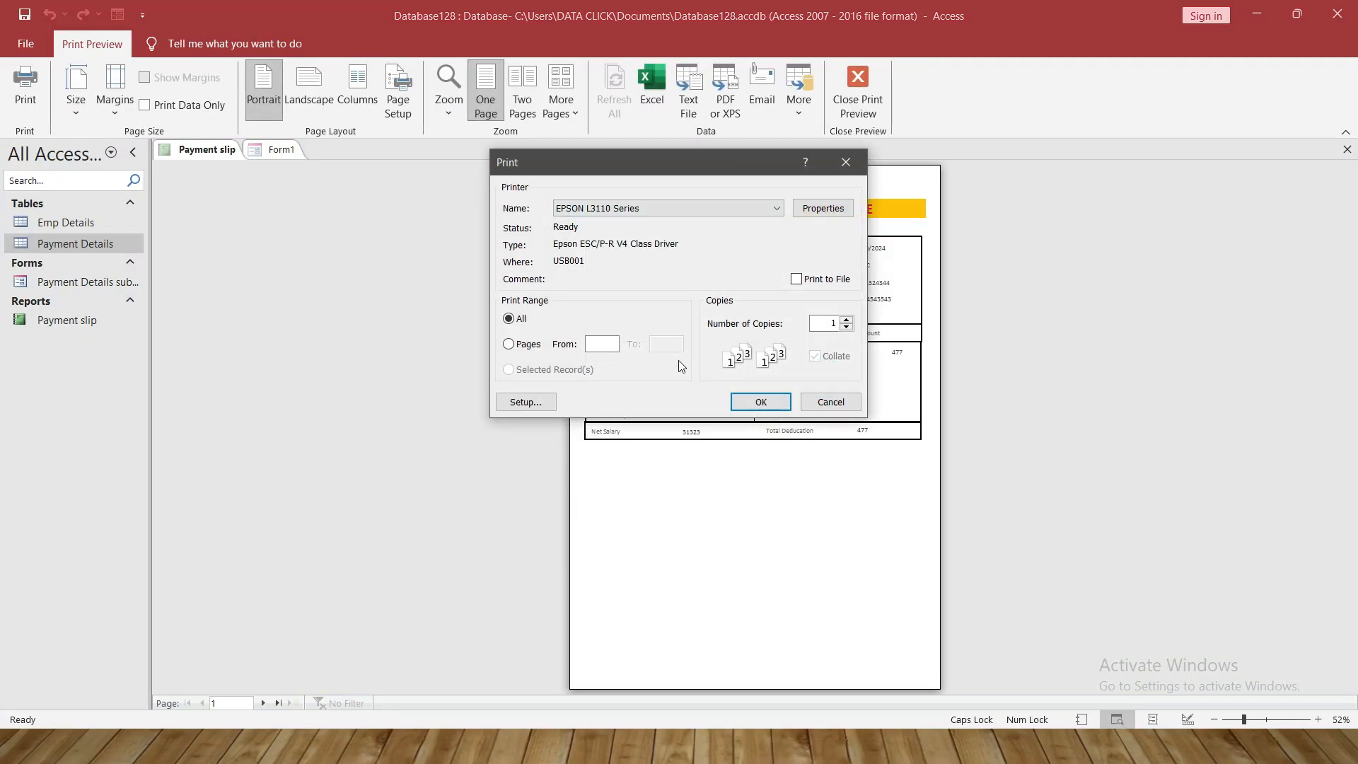
Cancel printing, zoom the Payment slip preview to page 102, then go back to Form1
left_click(828, 401)
left_click(659, 266)
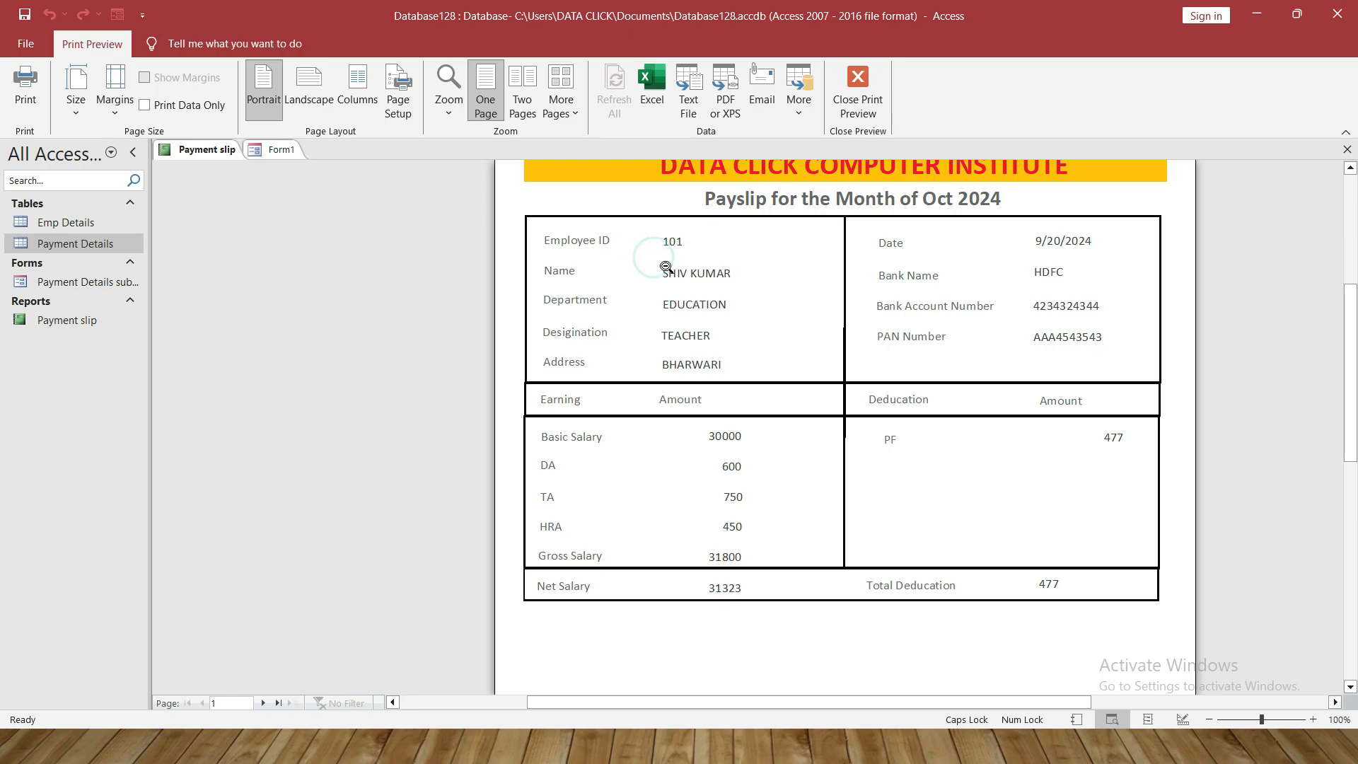
left_click(218, 705)
key("BackSpace")
type("102")
key("Return")
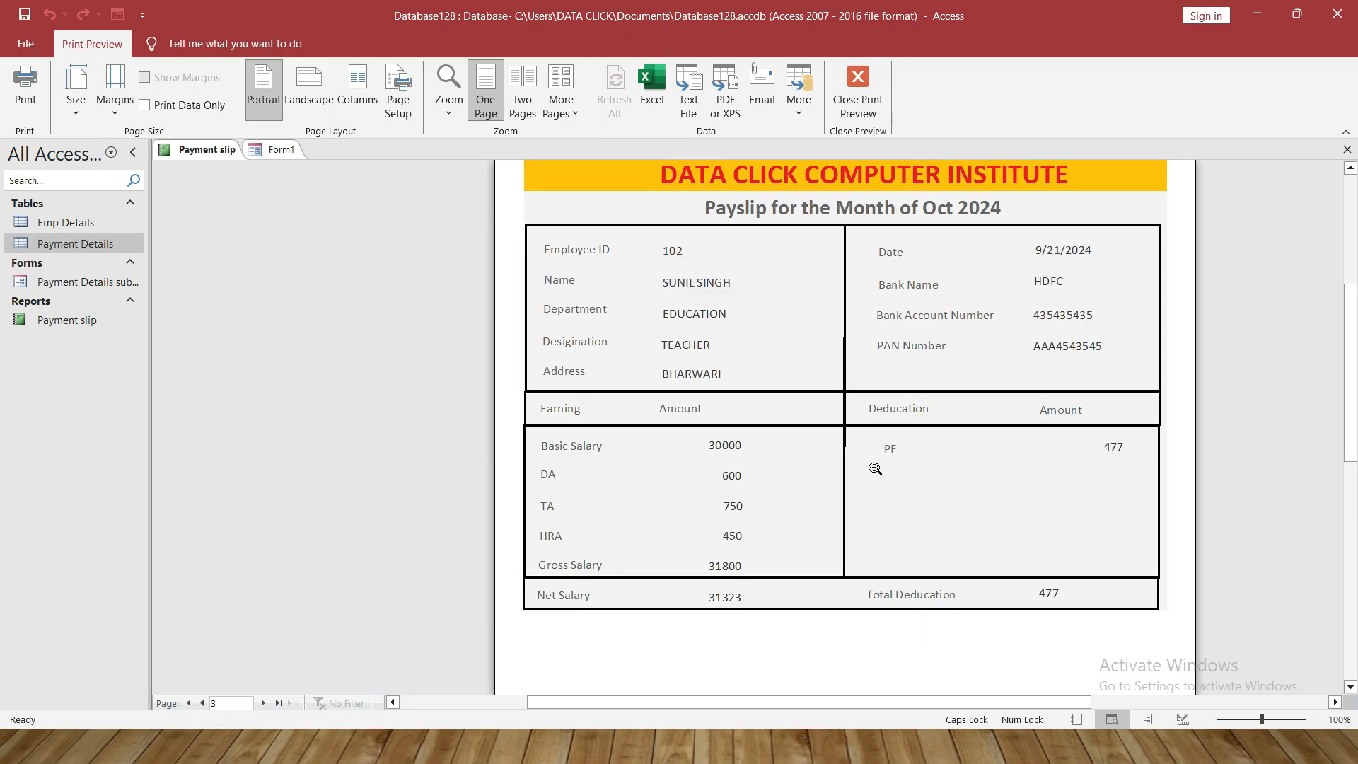
scroll(875, 469, "up", 3)
left_click(280, 150)
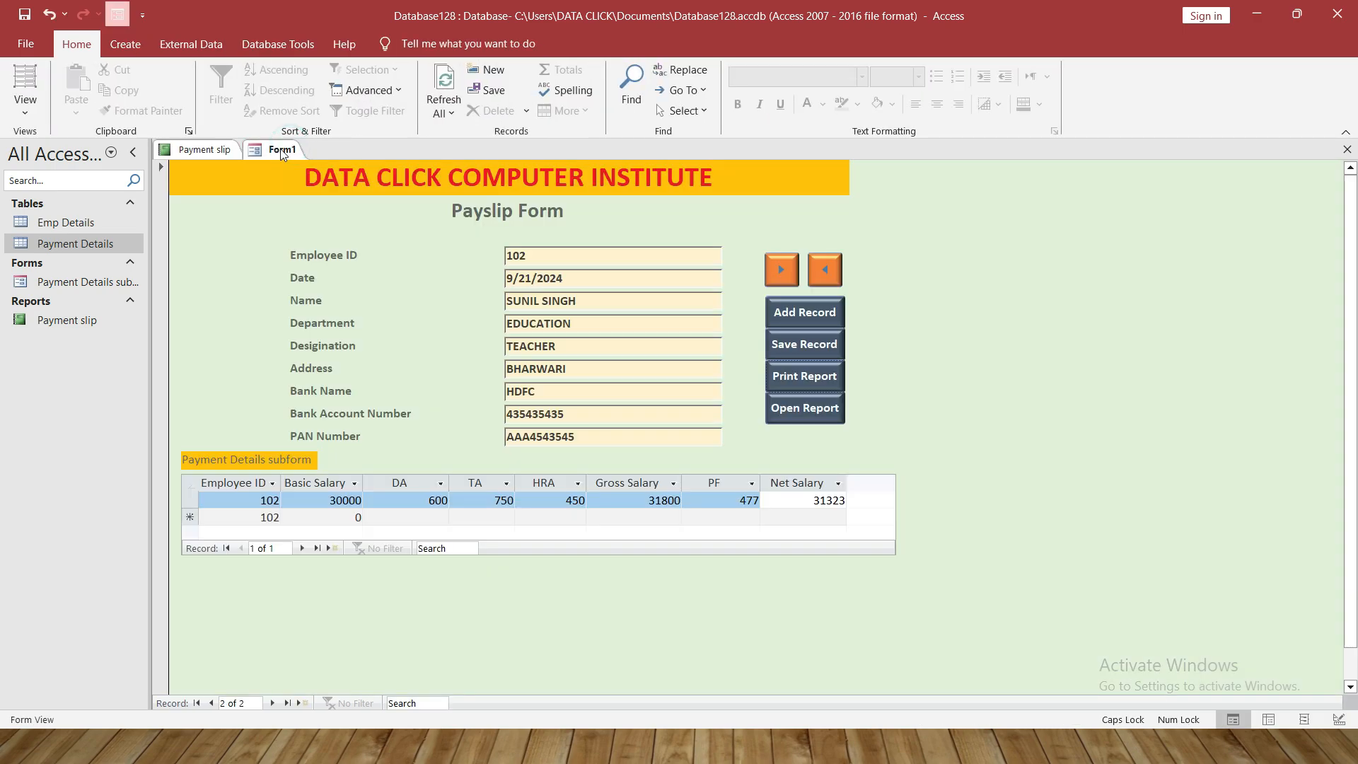
Save the form from its tab menu with the name 'Salary Form'
right_click(282, 151)
left_click(301, 161)
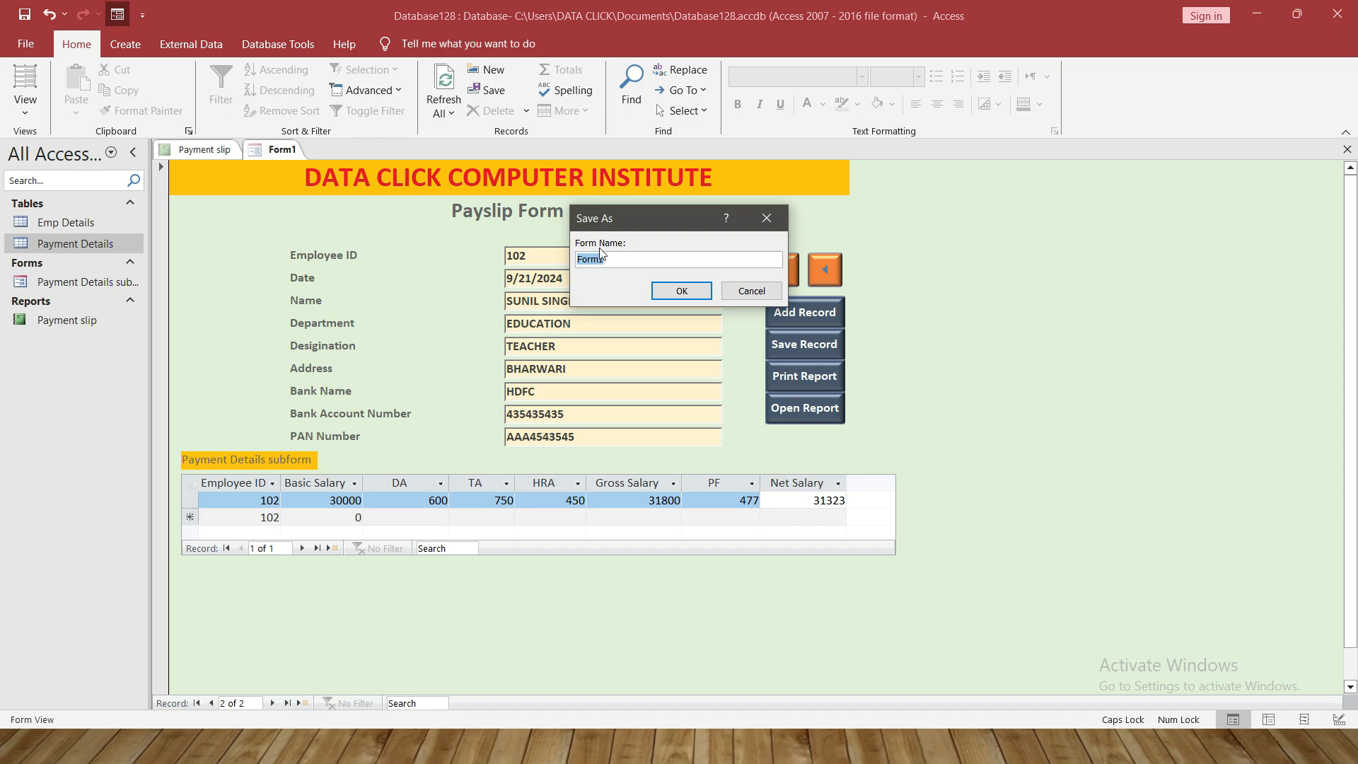
type("s")
key("BackSpace")
key("BackSpace")
key("BackSpace")
key("Caps_Lock")
left_click(657, 291)
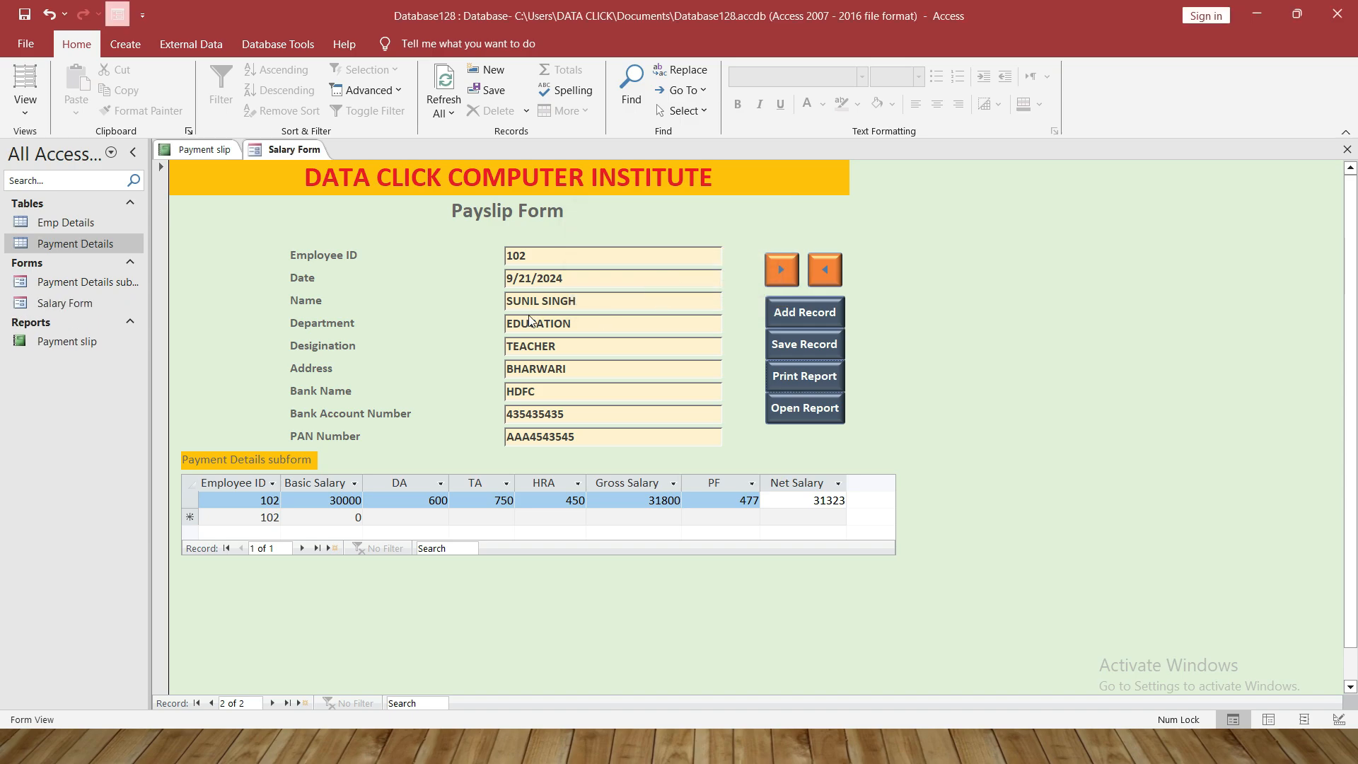